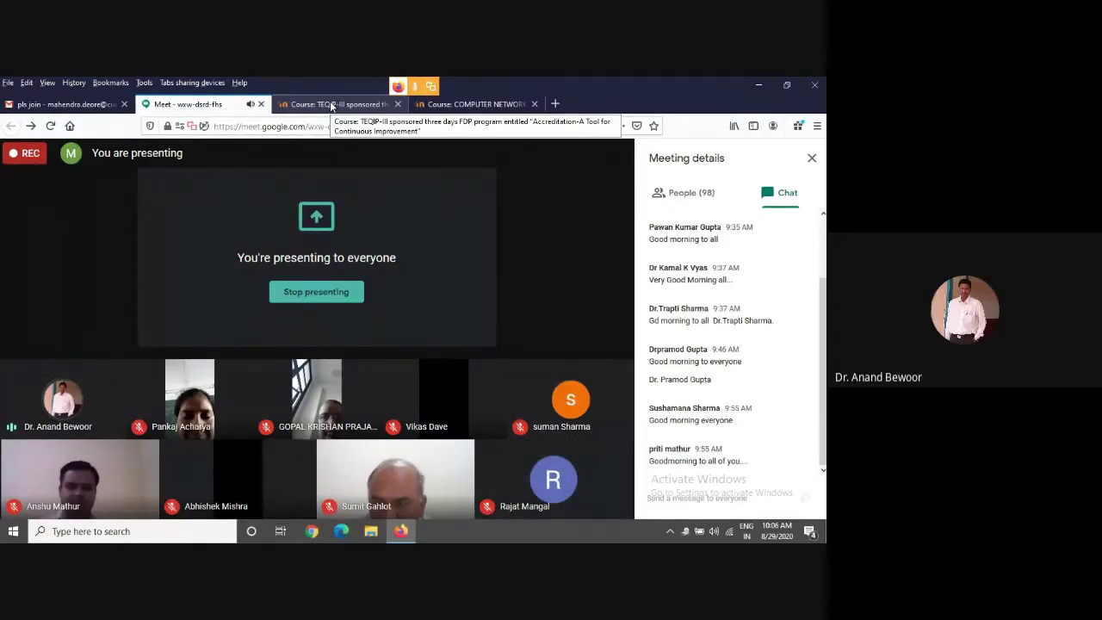
Switch to the TEQIP-III FDP course page in Moodle and dismiss the screen-presenting notification.
click(332, 105)
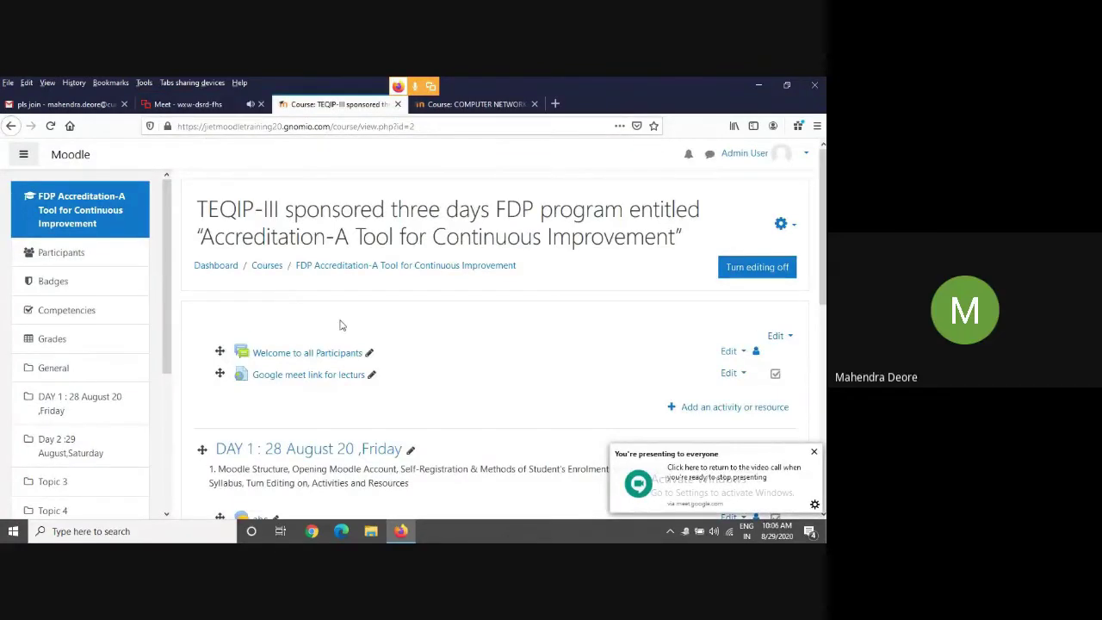
scroll(410, 280, down, 3)
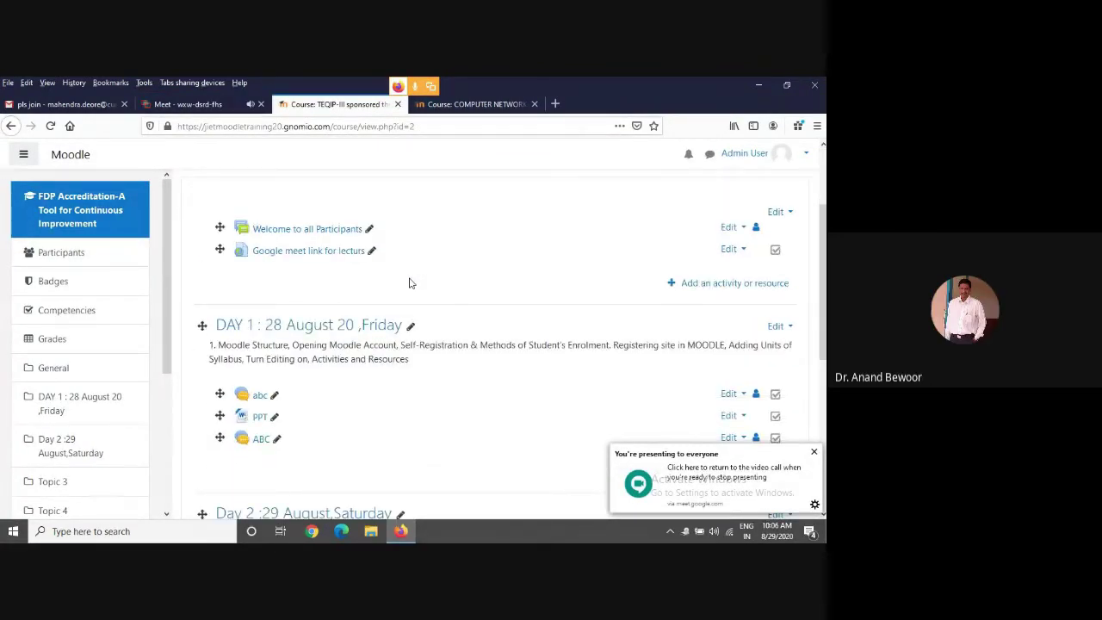
click(187, 105)
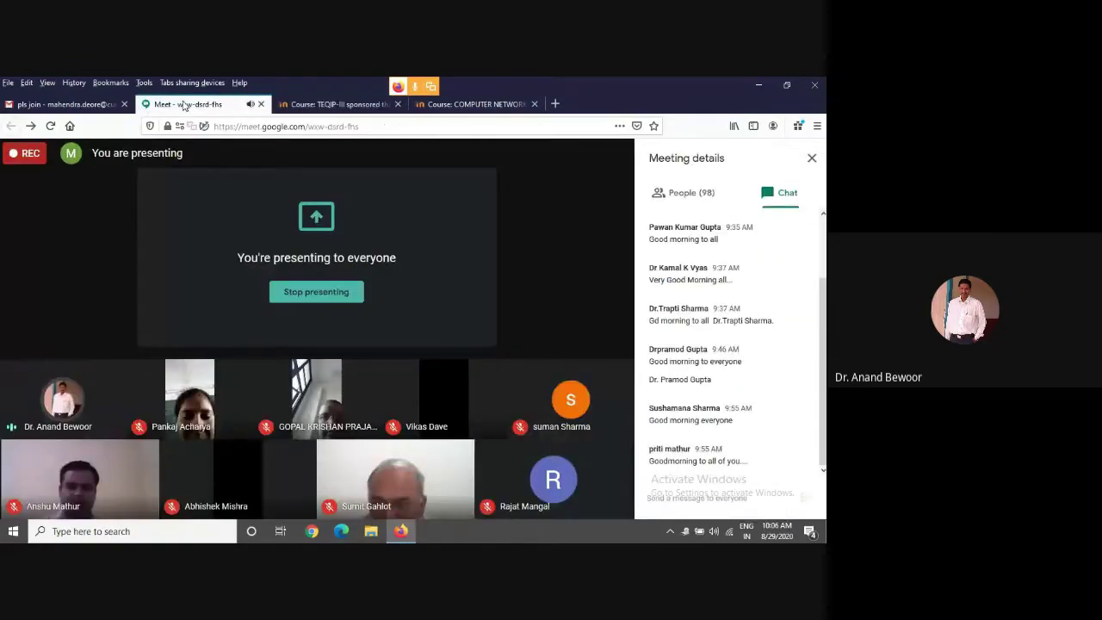
click(311, 105)
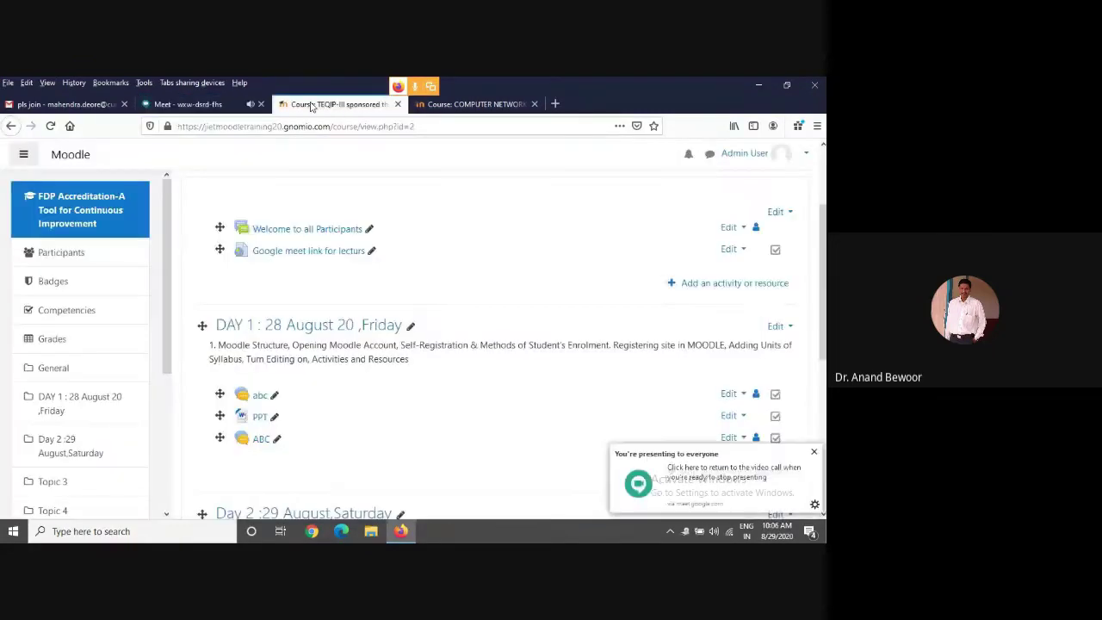
click(813, 453)
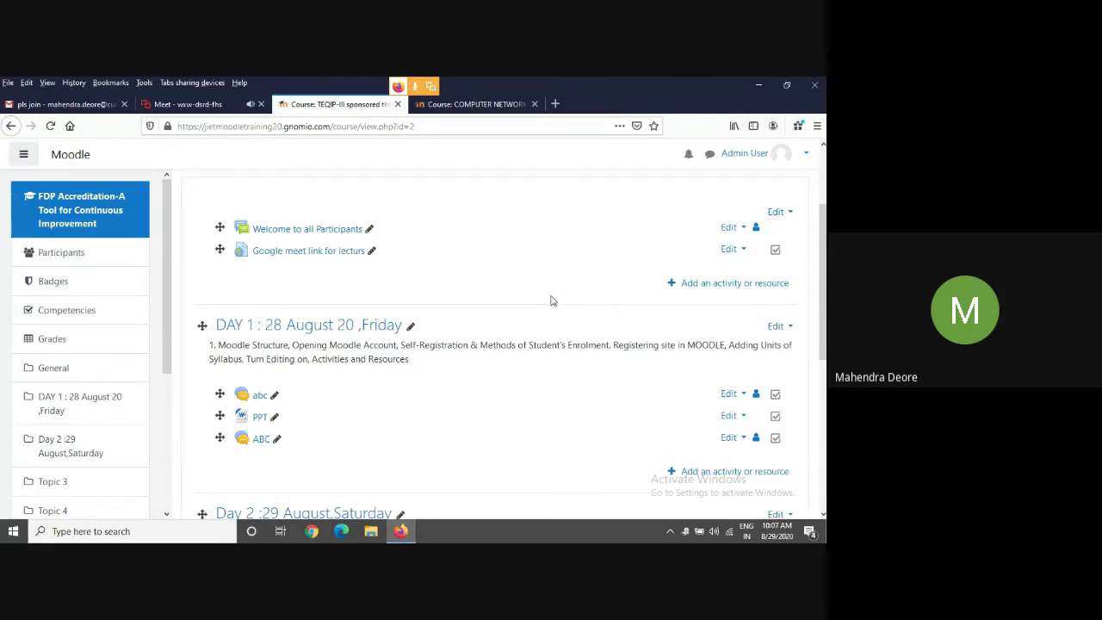
Turn the course's editing mode off, look over the page, and turn editing back on.
scroll(549, 322, up, 2)
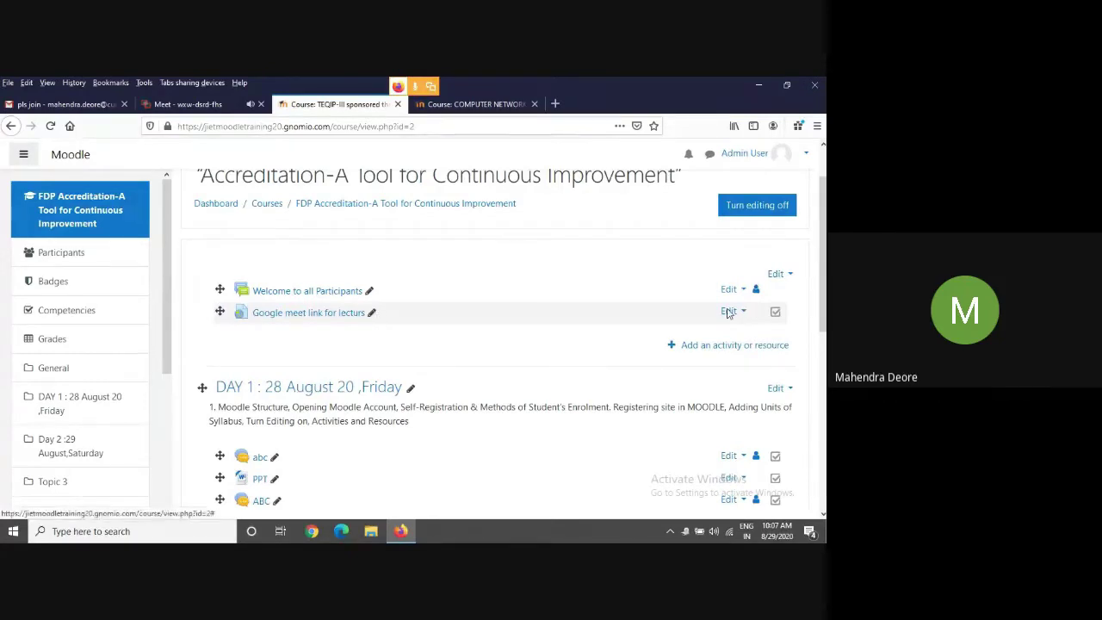
click(785, 206)
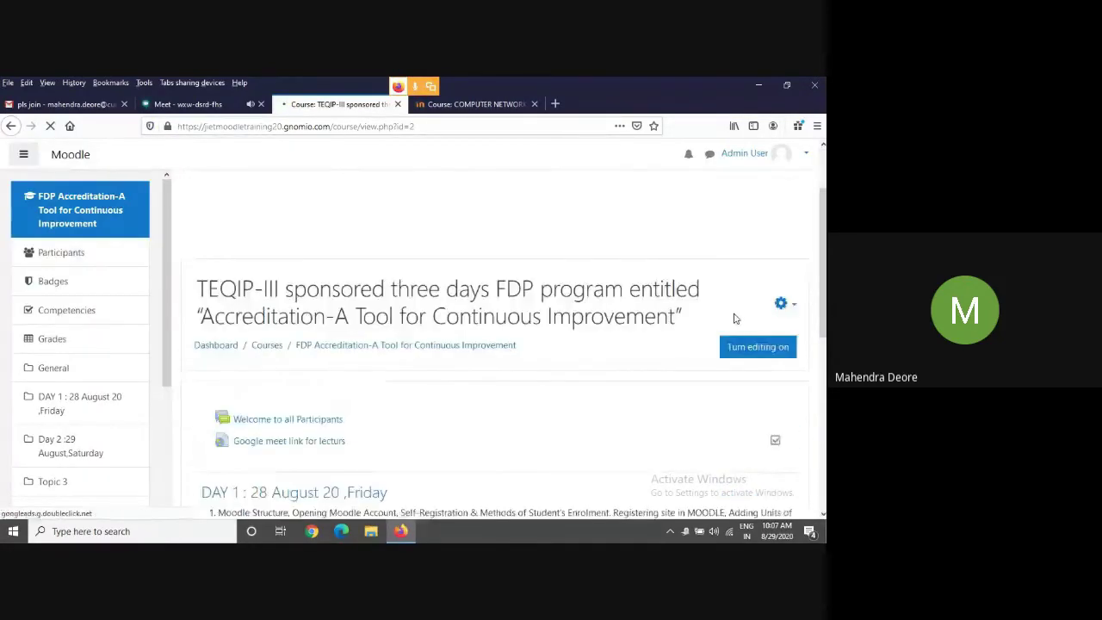
scroll(735, 319, down, 3)
scroll(734, 319, down, 2)
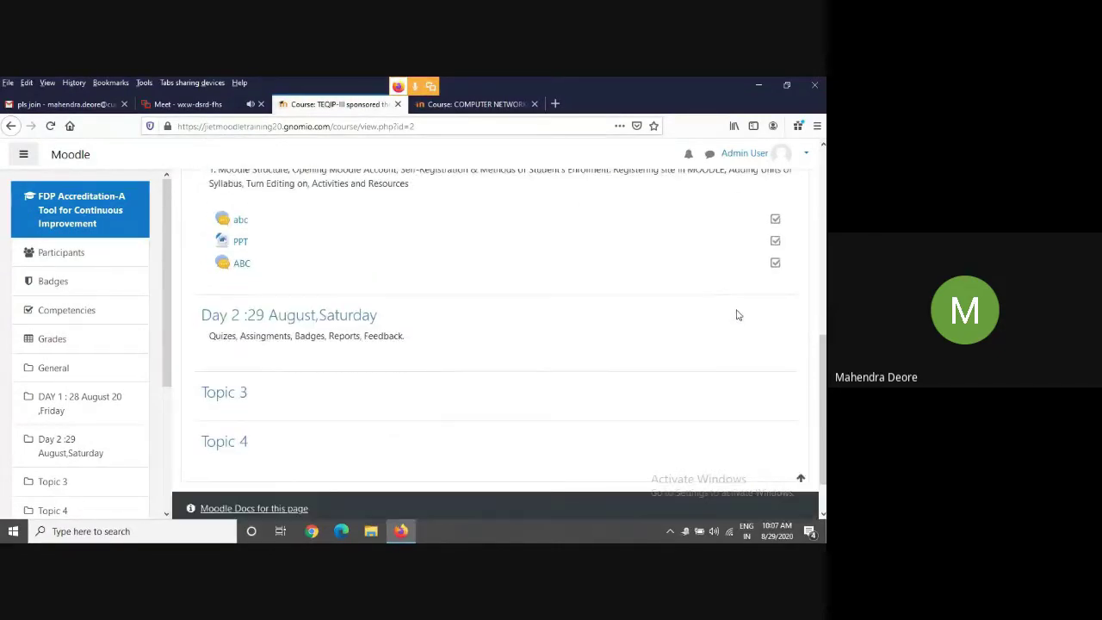
scroll(736, 313, up, 5)
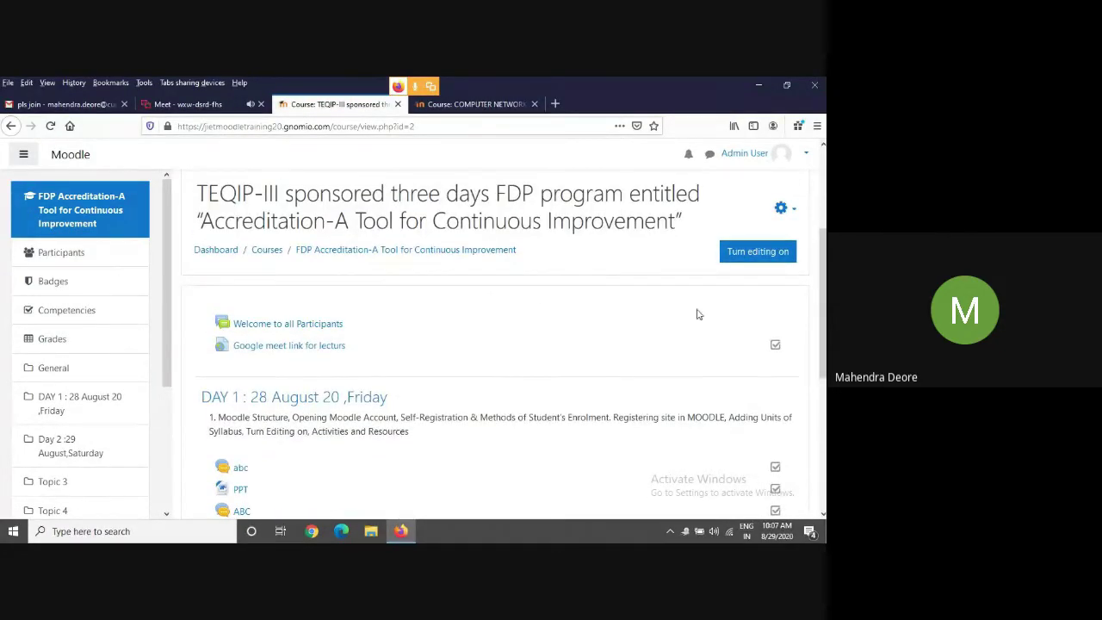
click(740, 251)
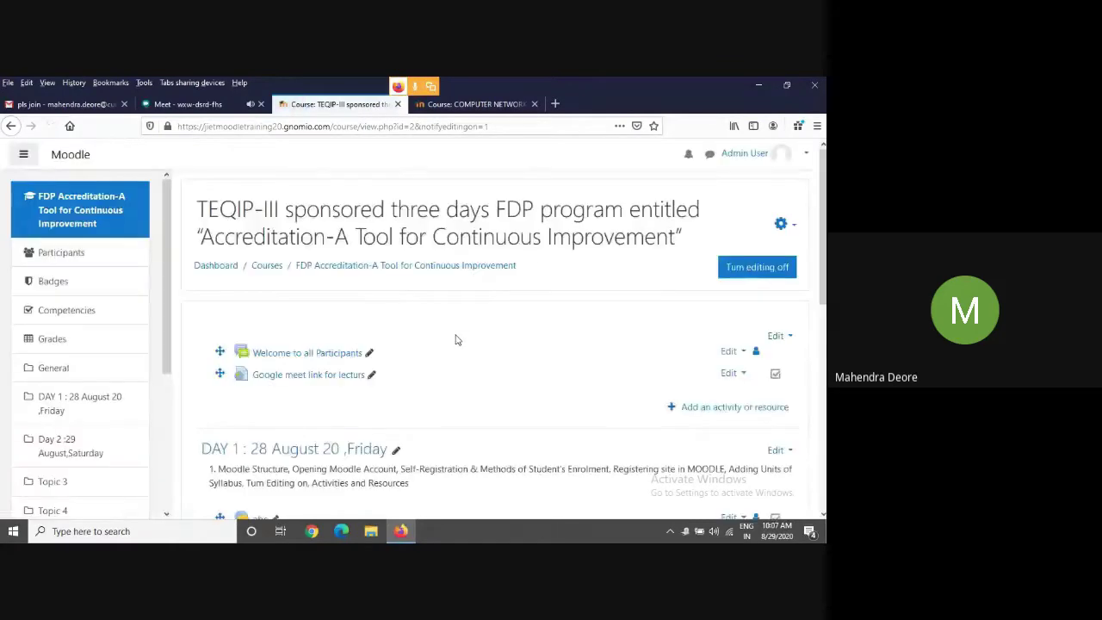
Add a Quiz activity to the "Day 2 :29 August,Saturday" section of the course.
scroll(455, 339, down, 3)
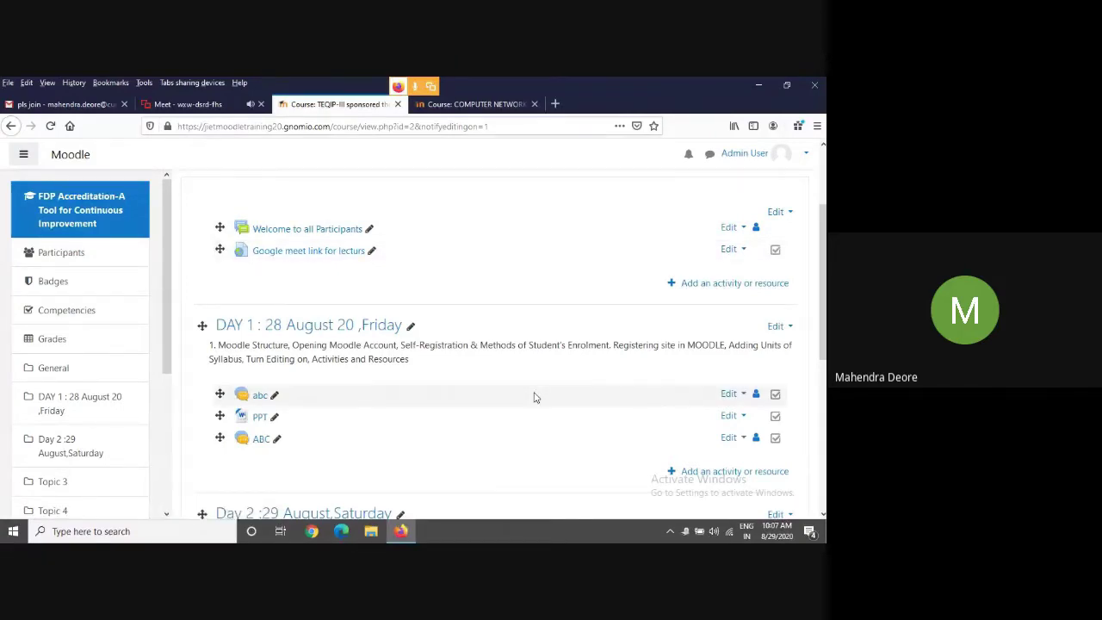
scroll(534, 397, down, 3)
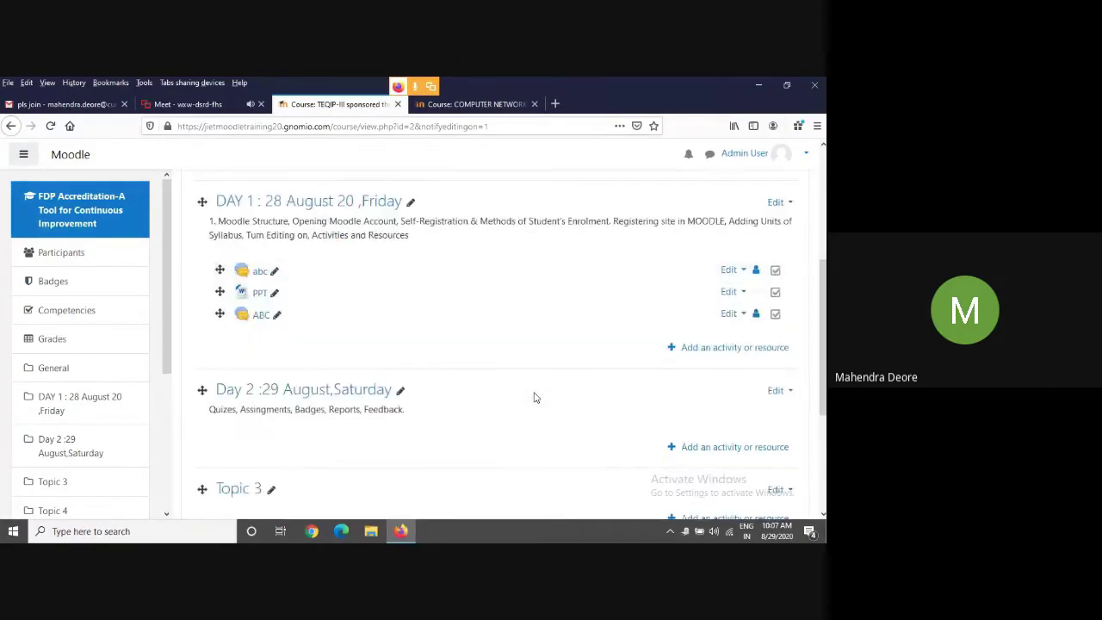
scroll(586, 383, down, 2)
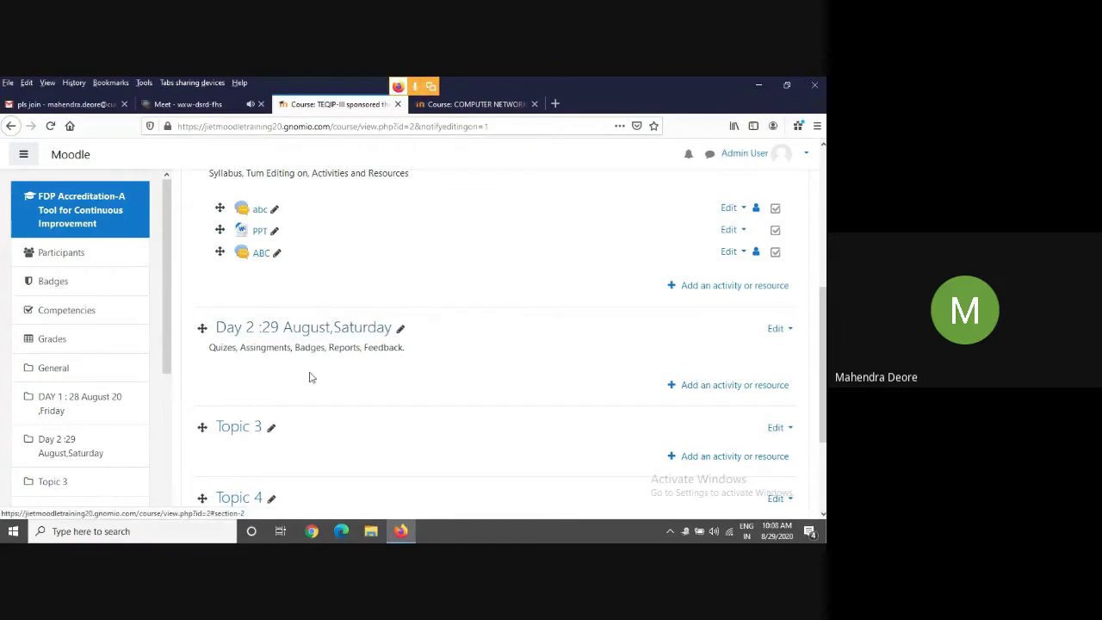
click(699, 386)
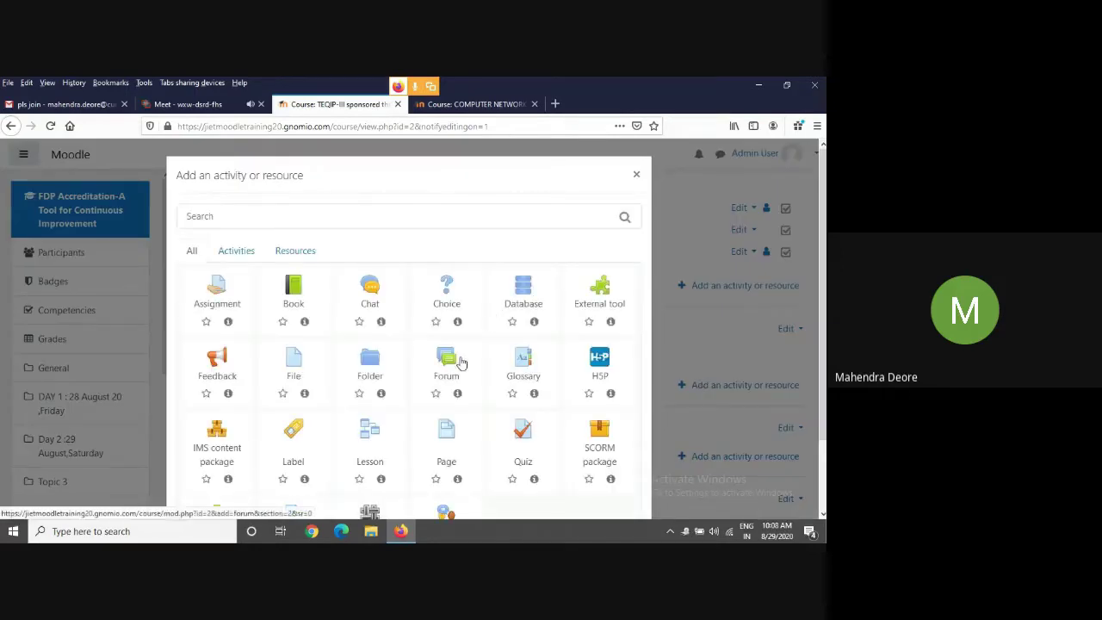
scroll(432, 387, down, 2)
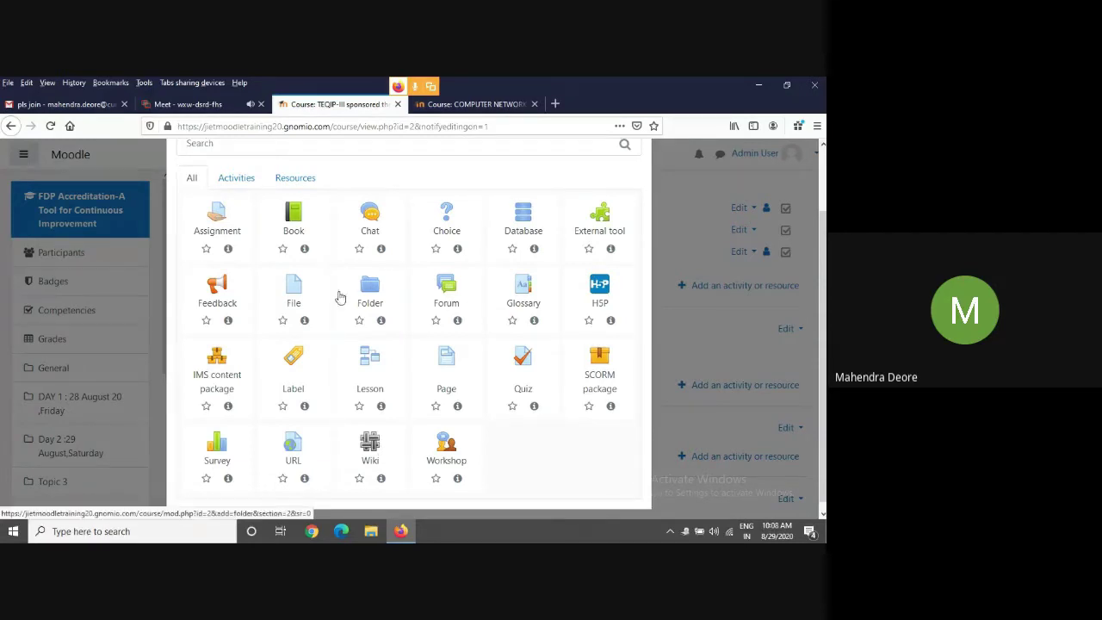
click(521, 368)
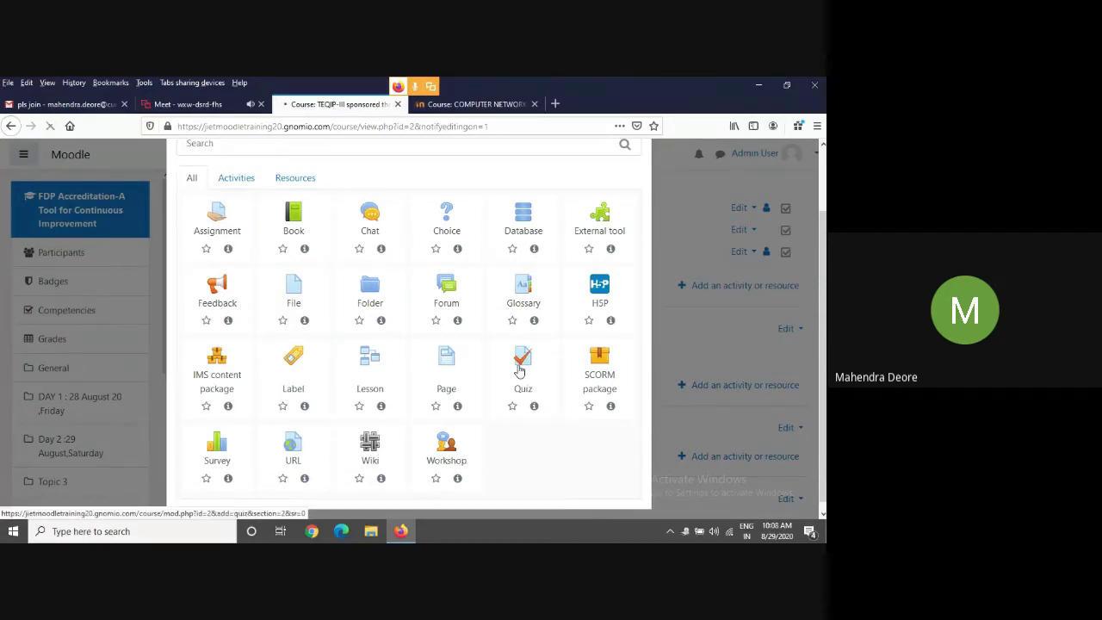
scroll(372, 393, down, 1)
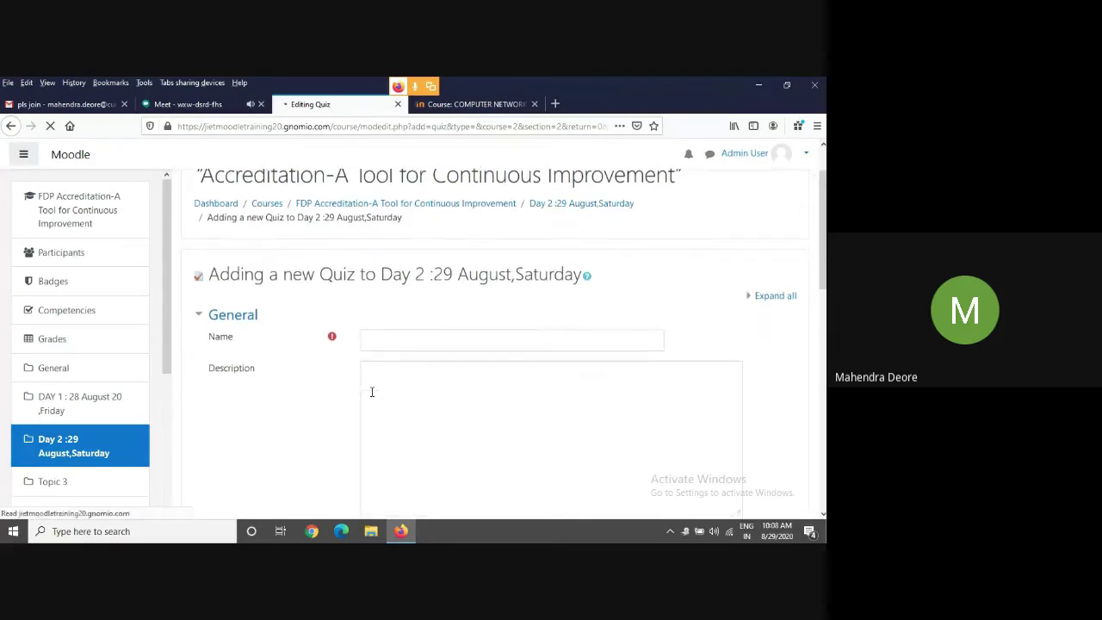
Name the new quiz "Quiz 1" and enter the description "Objective Question".
click(385, 341)
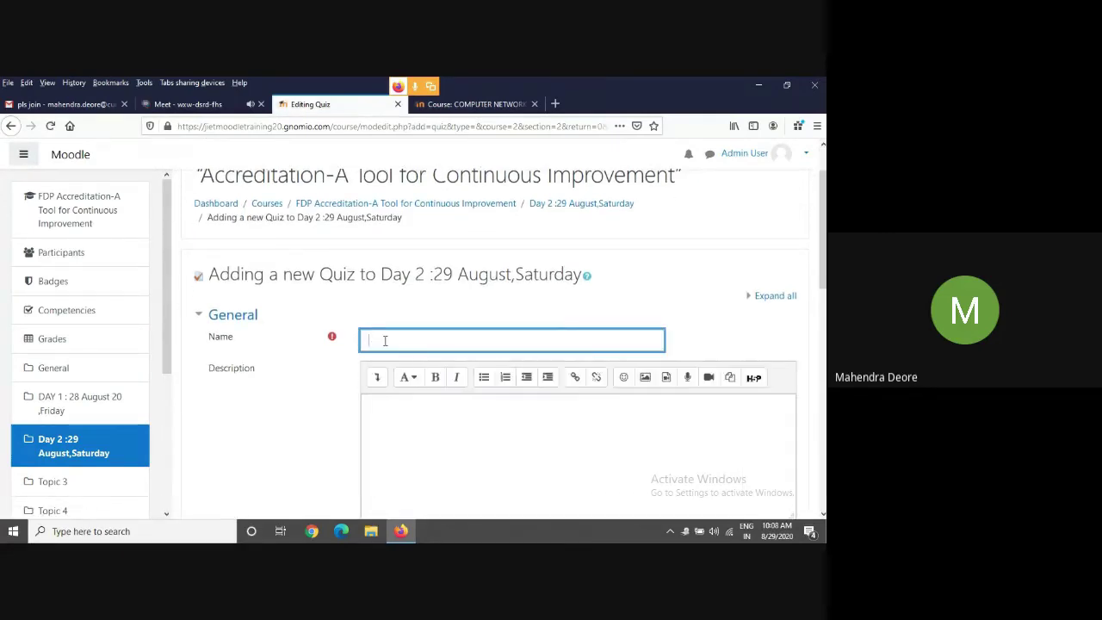
text(Quiz 1)
click(401, 409)
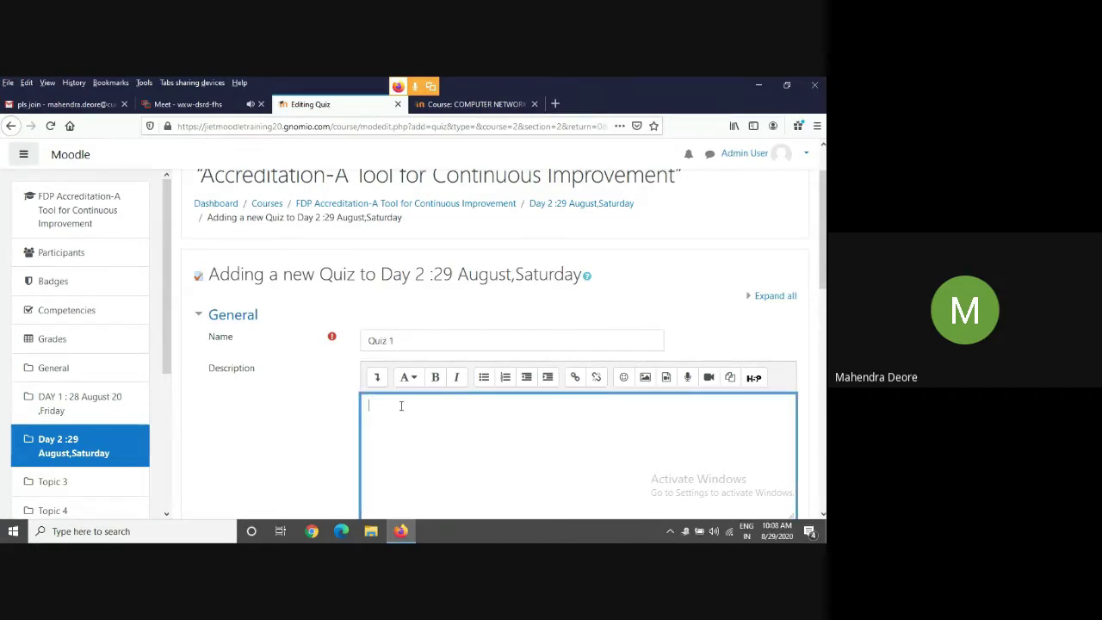
text(M)
text(bject)
text(ive Question)
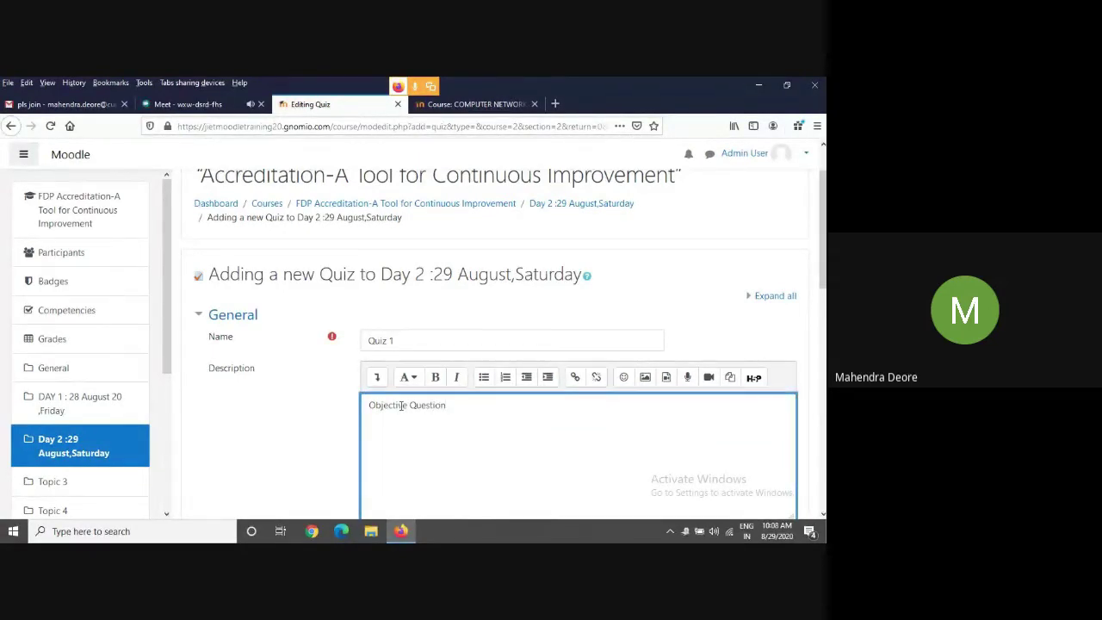
Expand the quiz's Timing and Grade settings and set the grade to pass to 5.
scroll(402, 405, down, 5)
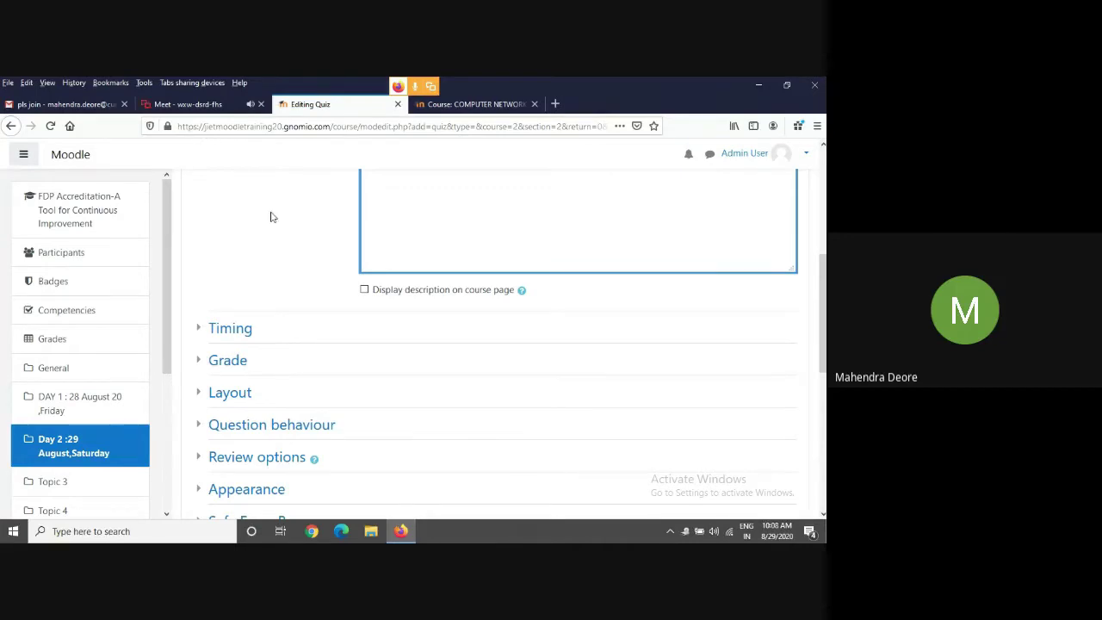
scroll(341, 418, up, 4)
scroll(342, 405, up, 1)
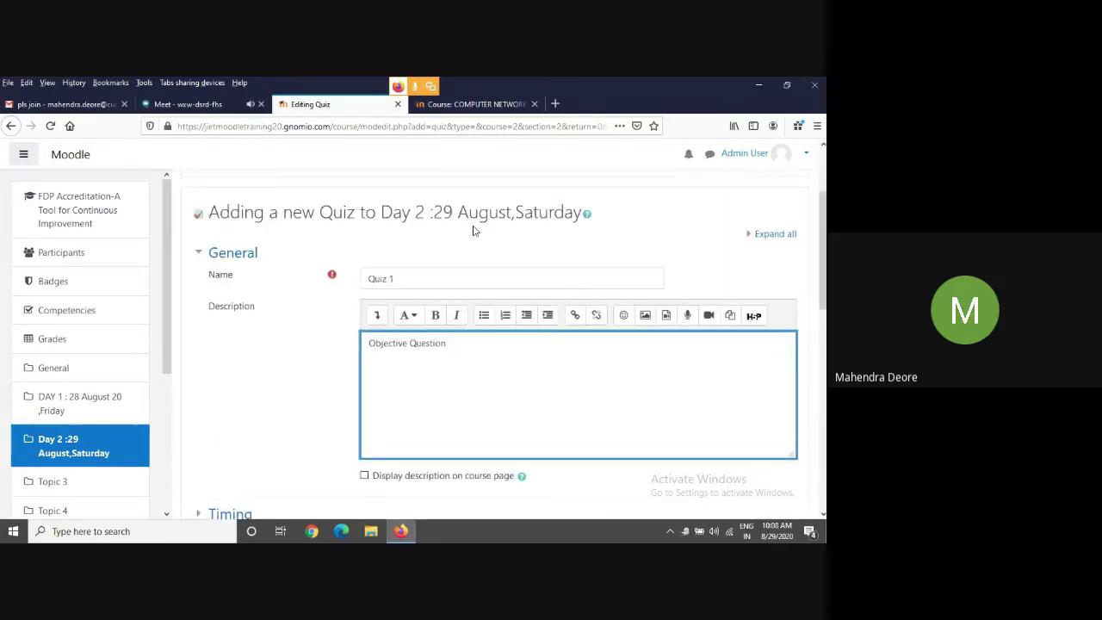
scroll(344, 297, down, 3)
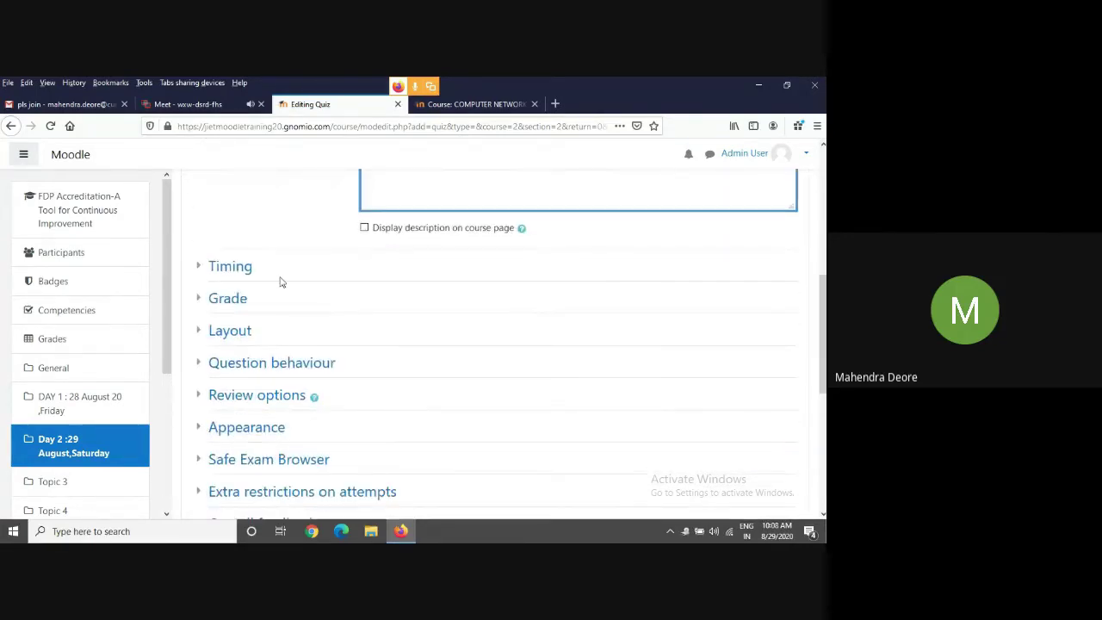
click(237, 267)
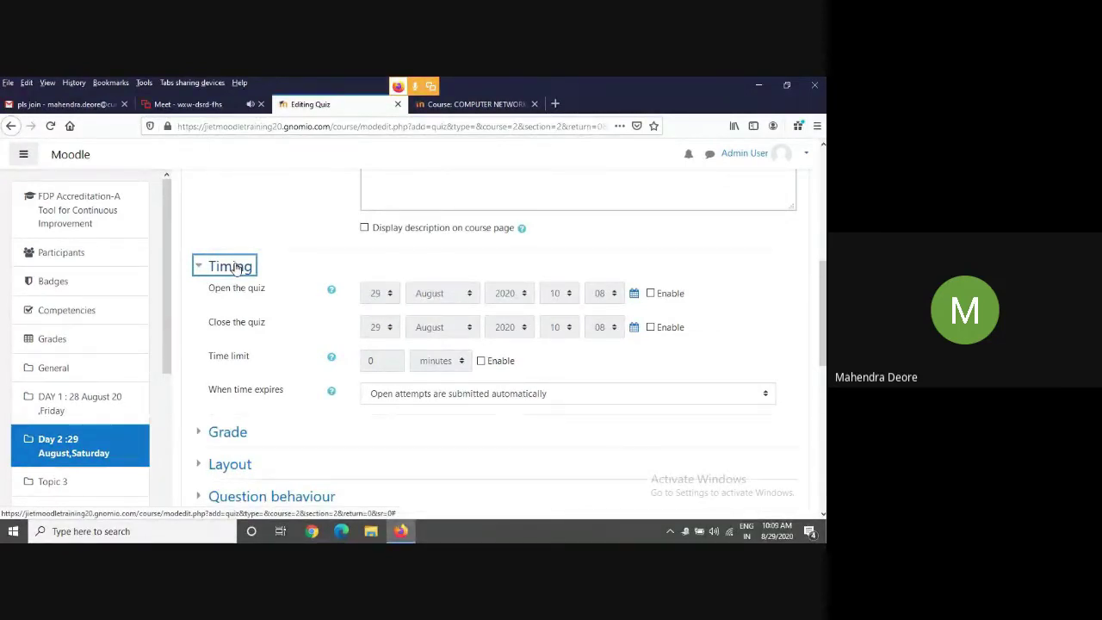
click(228, 432)
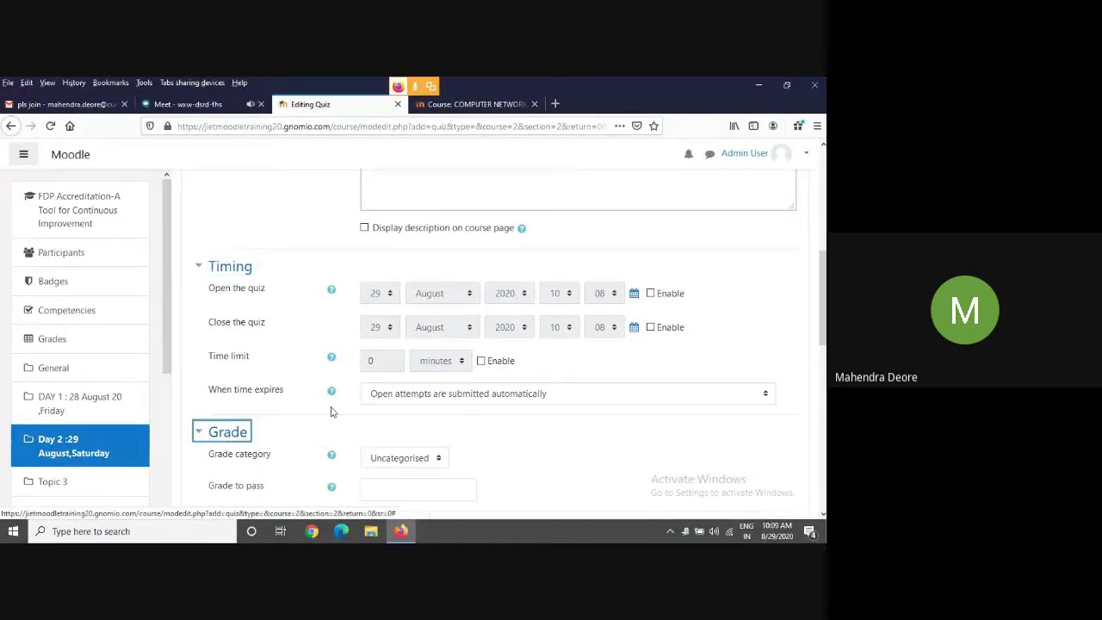
scroll(345, 408, down, 2)
scroll(395, 407, down, 2)
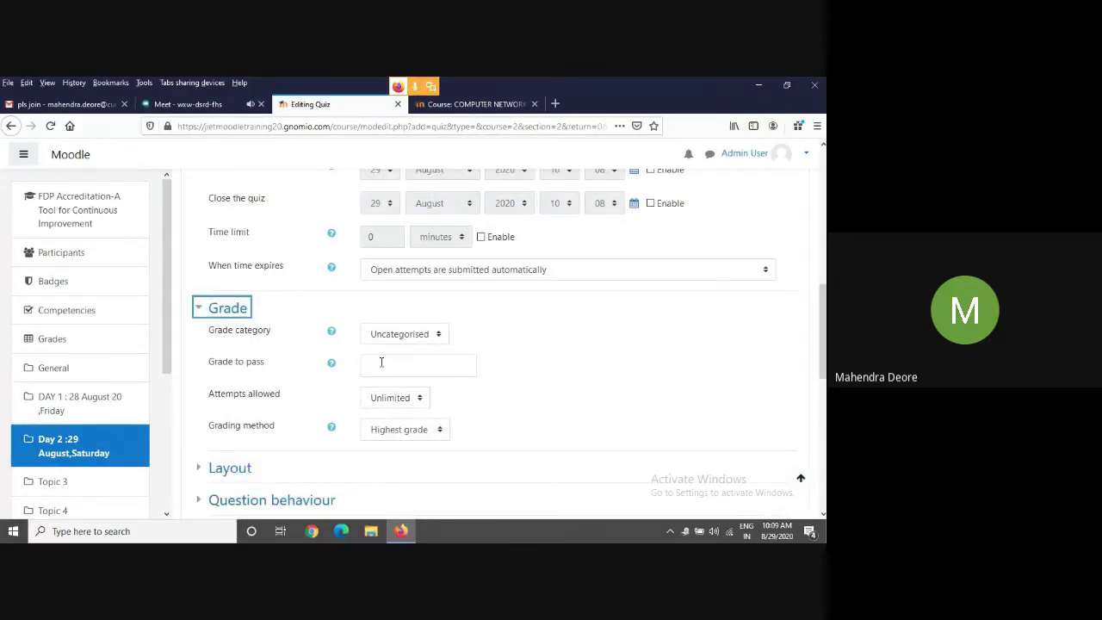
click(381, 362)
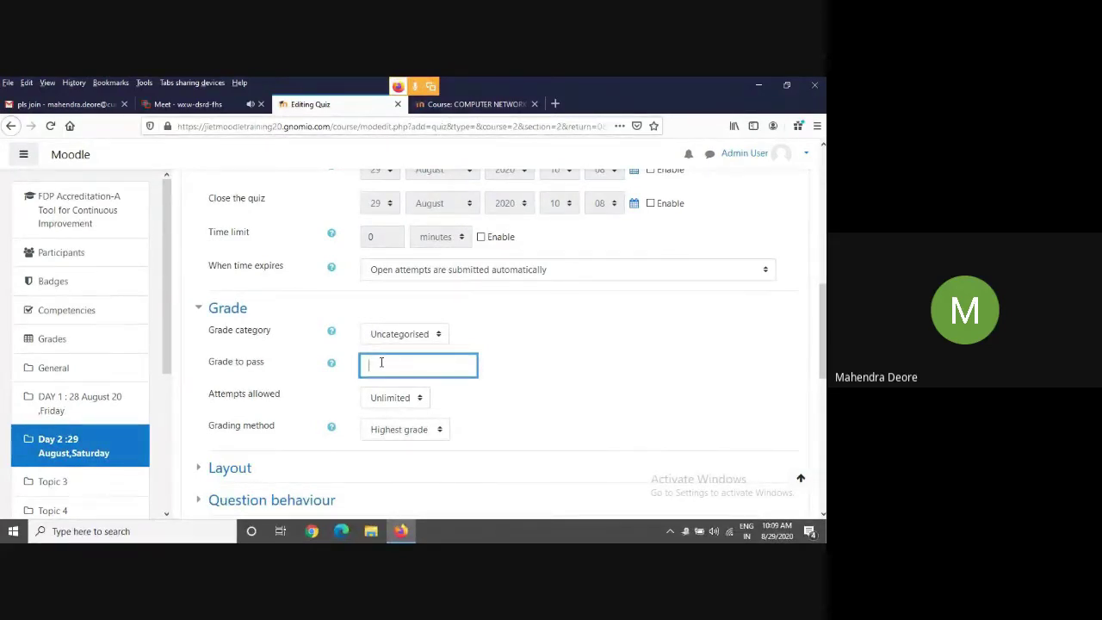
text(5)
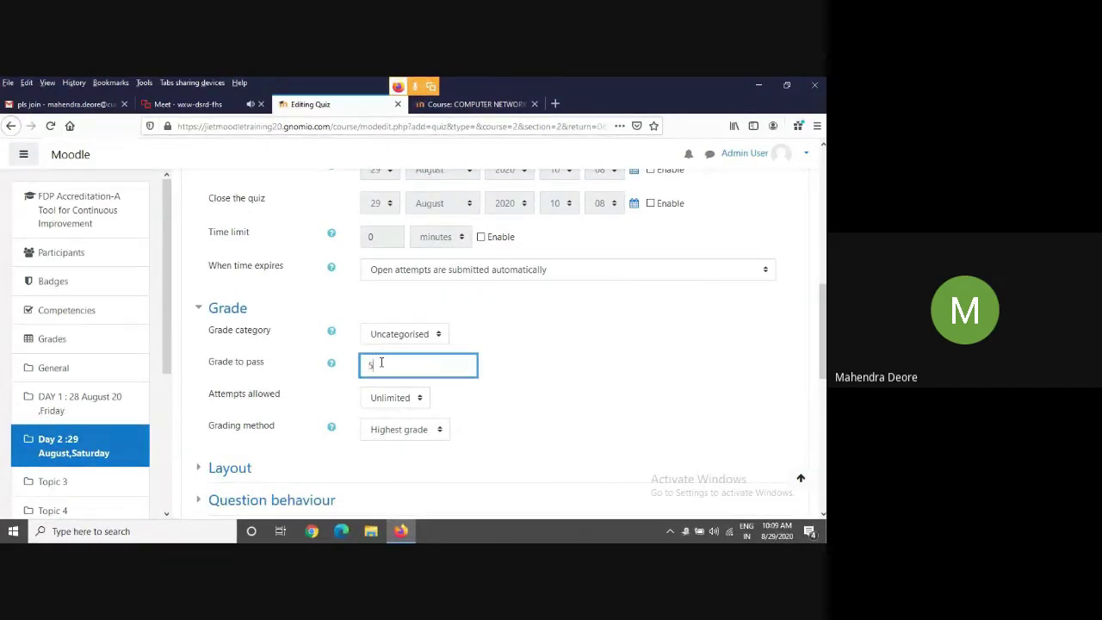
Examine the quiz's Layout, Question behaviour and Review options settings, and collapse the Review options.
scroll(302, 305, down, 3)
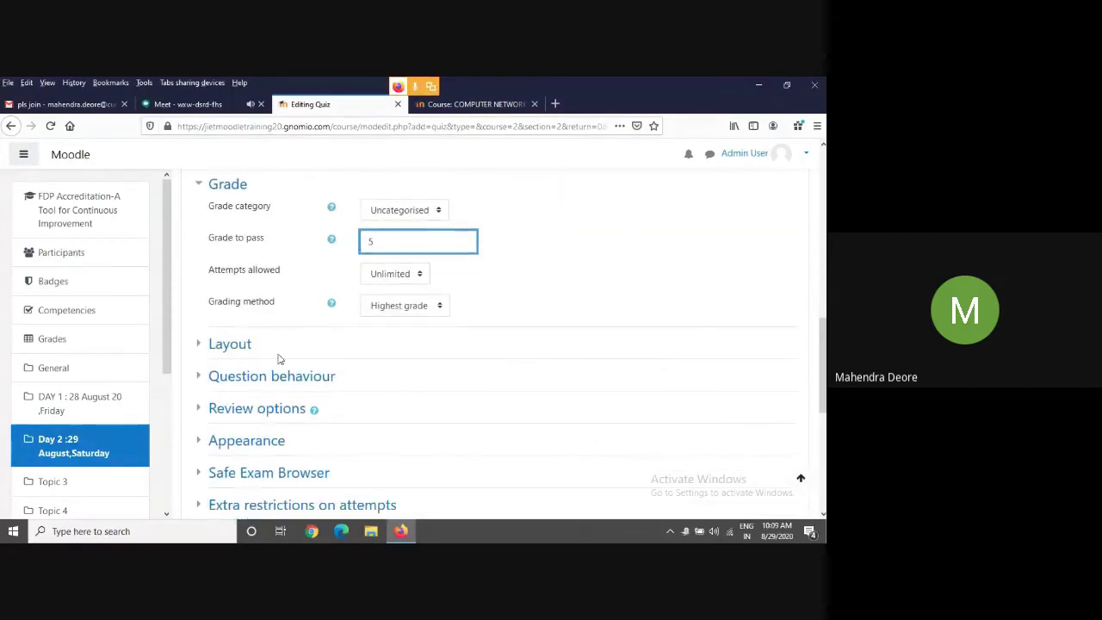
click(242, 344)
scroll(378, 349, down, 1)
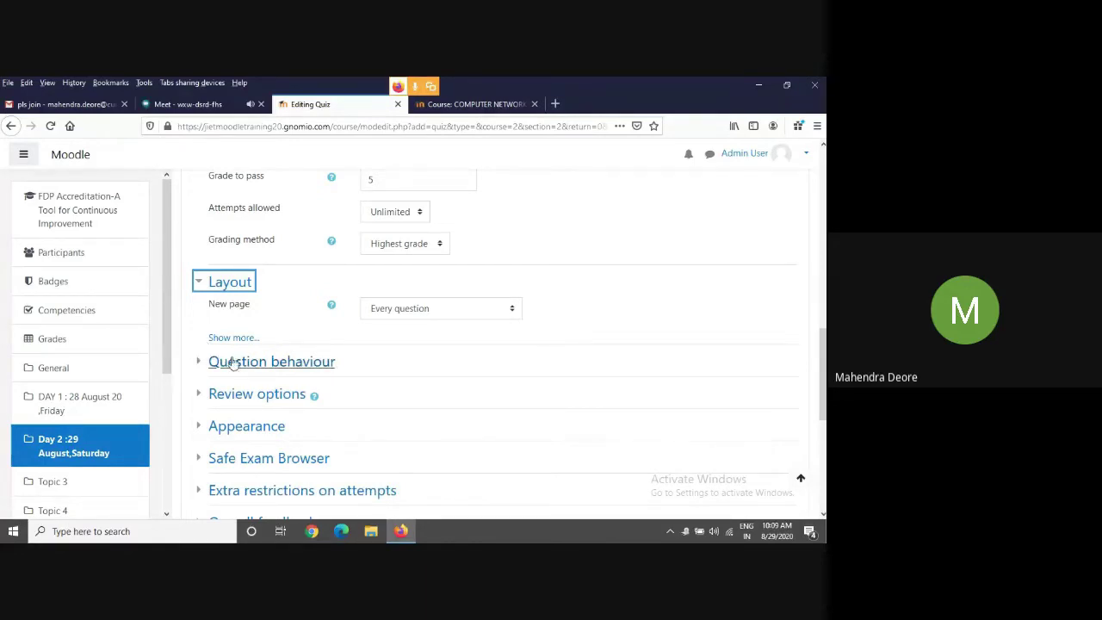
click(237, 360)
scroll(357, 362, down, 2)
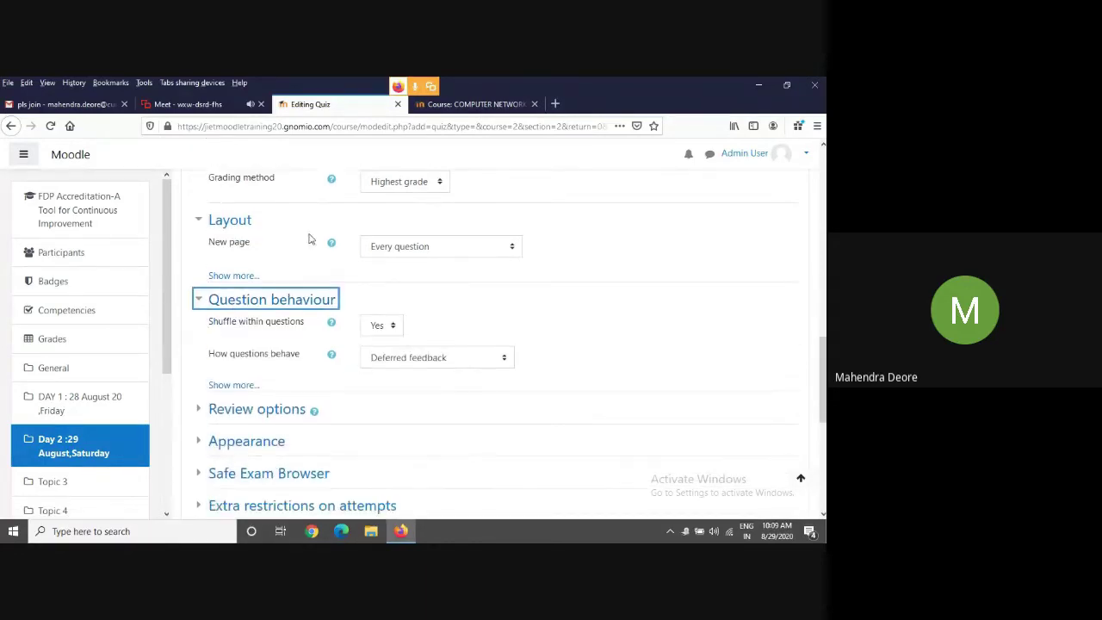
scroll(288, 328, down, 2)
click(254, 355)
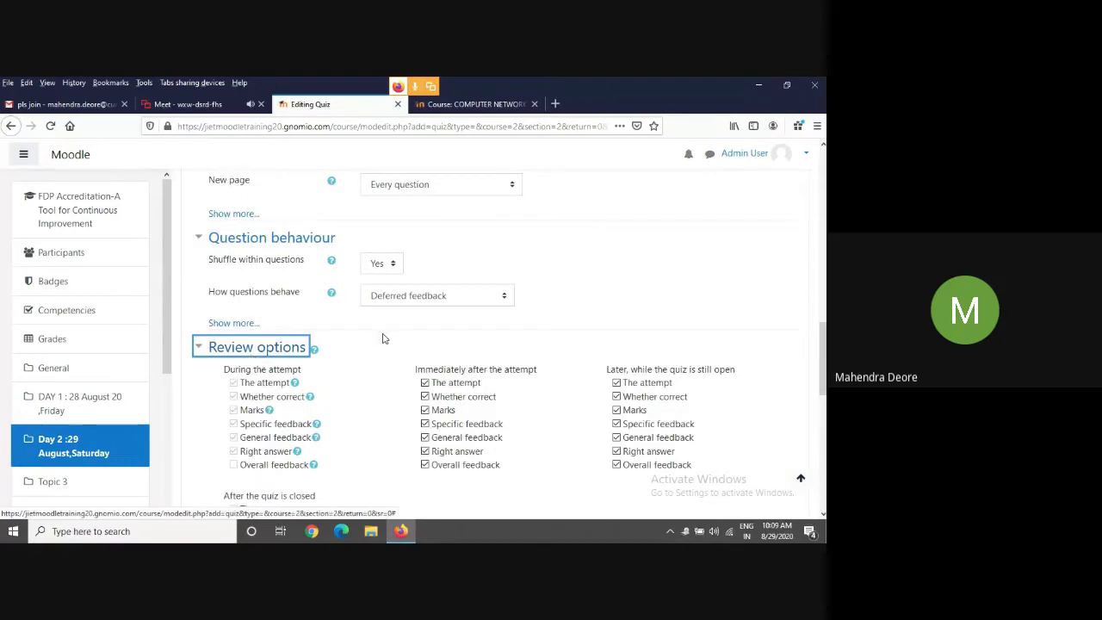
scroll(381, 338, down, 4)
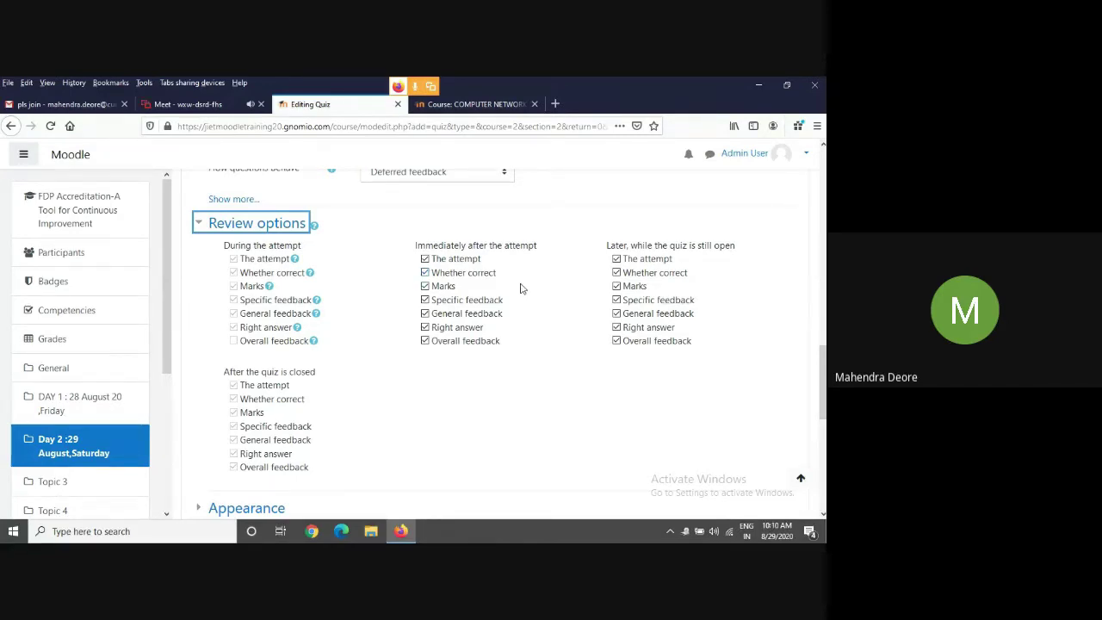
scroll(396, 319, down, 1)
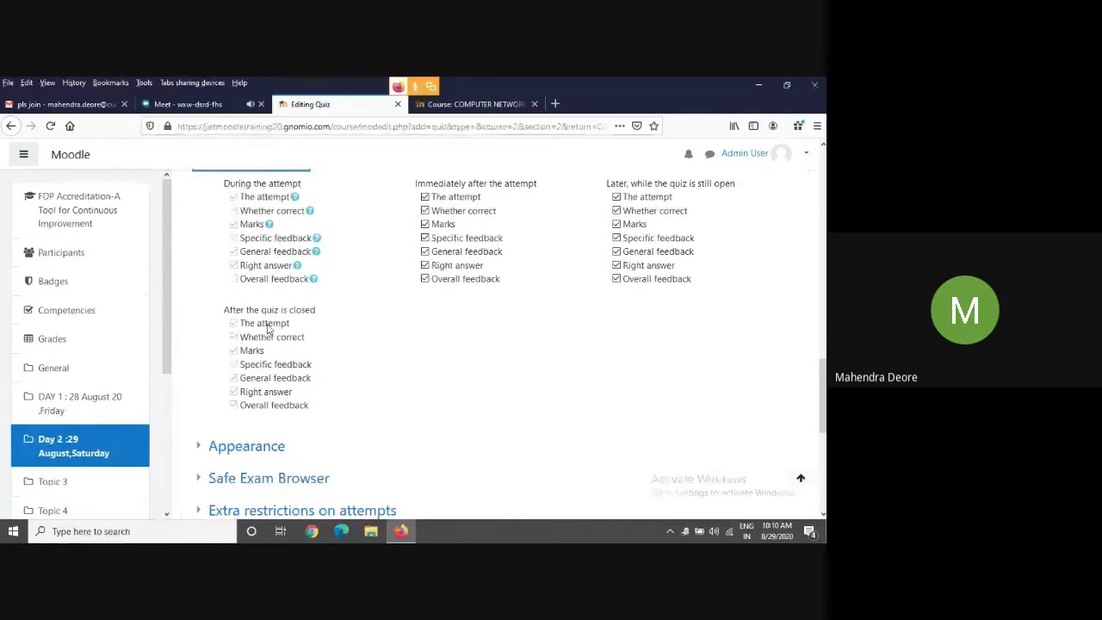
scroll(280, 233, up, 1)
click(269, 227)
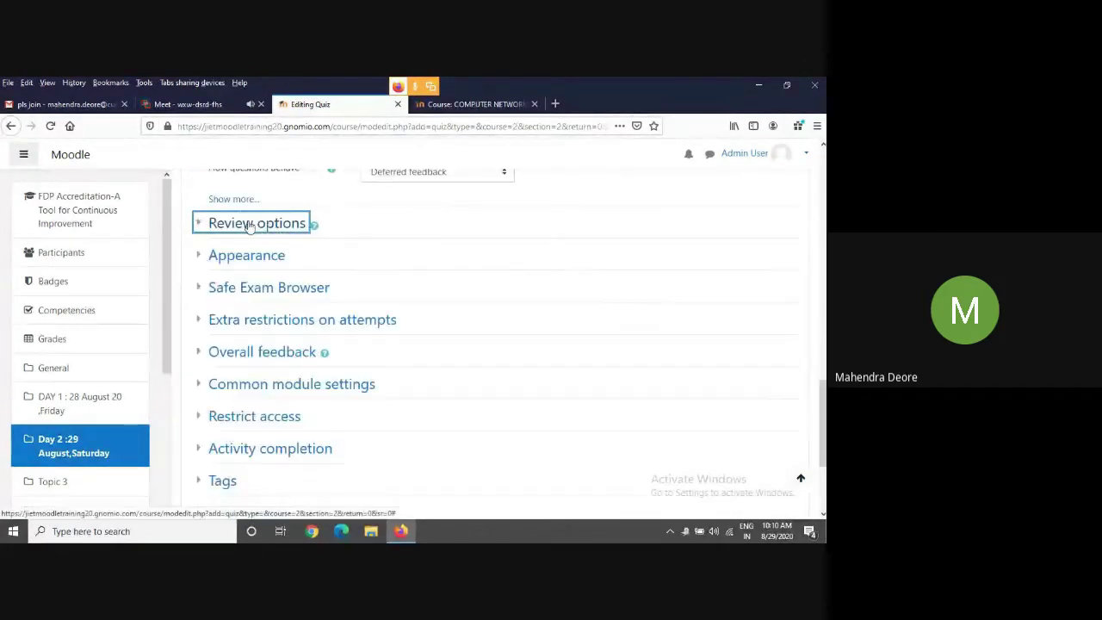
Check the quiz's Appearance settings, review the rest of the form, and save the quiz, returning to the course page.
click(252, 258)
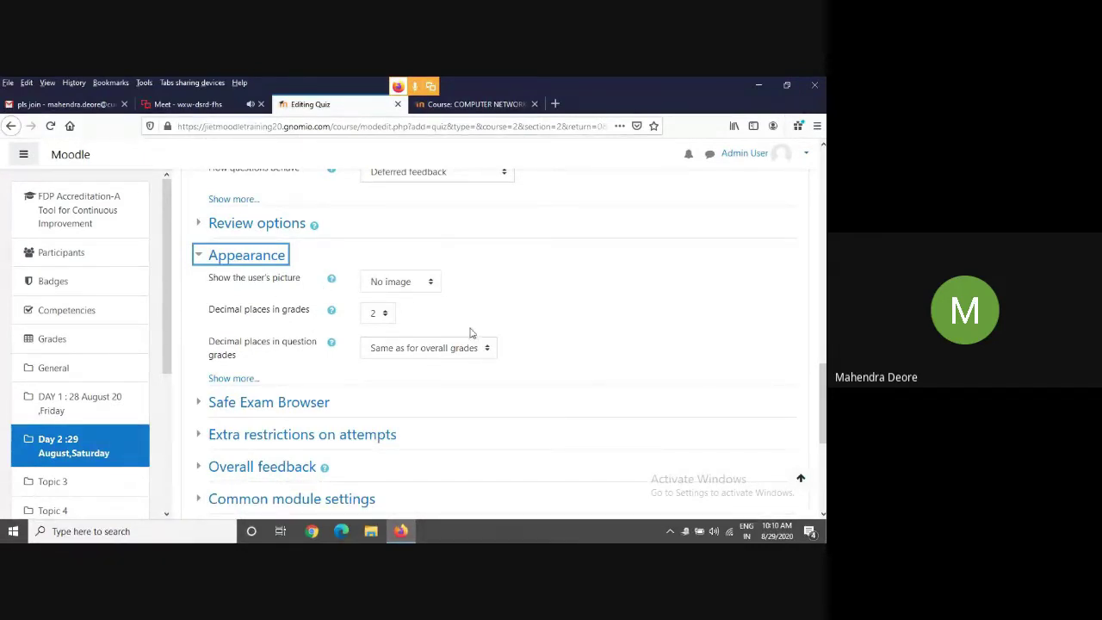
click(223, 259)
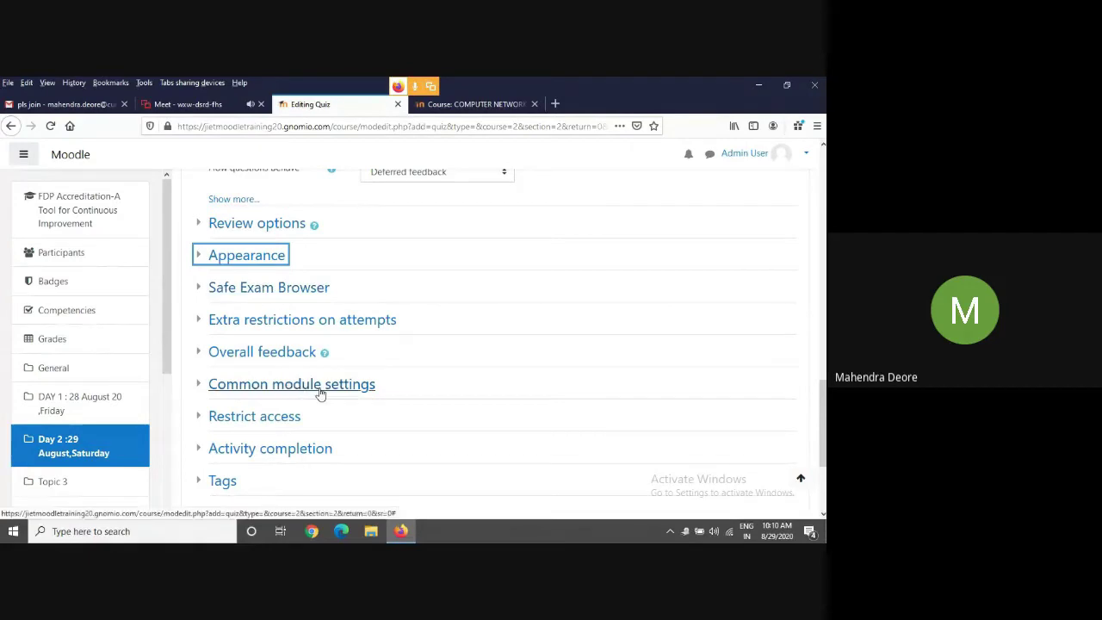
scroll(319, 393, up, 15)
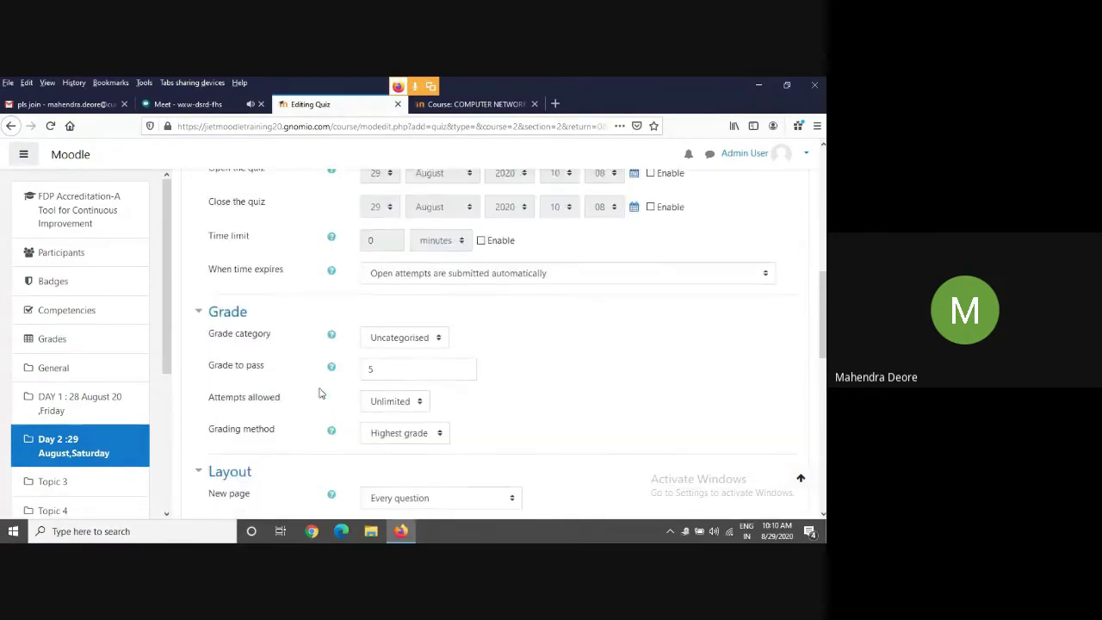
scroll(319, 393, up, 3)
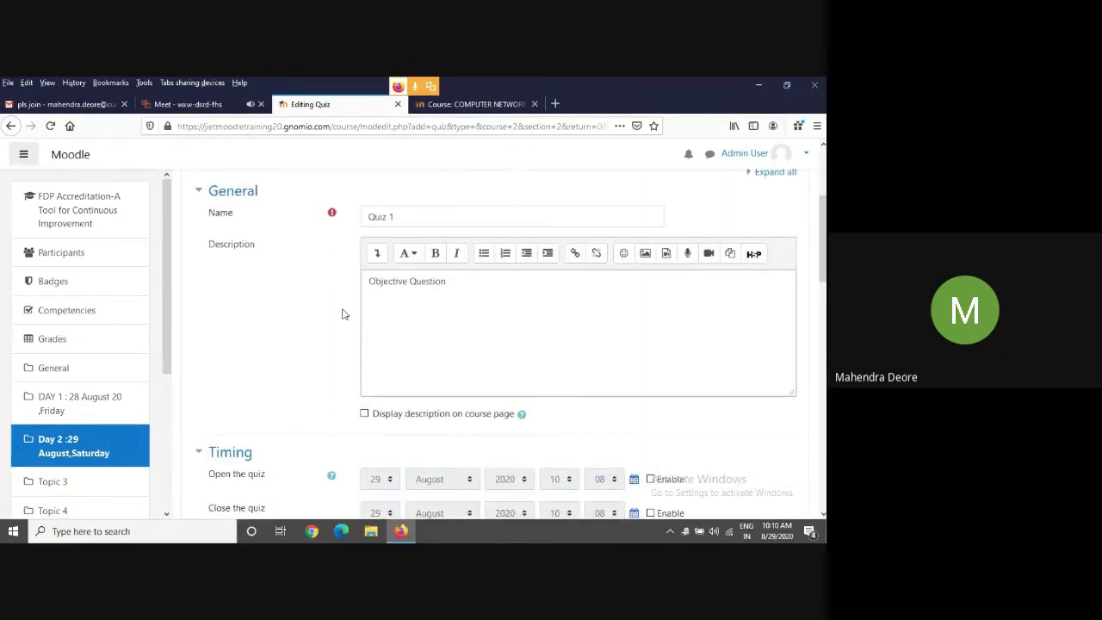
scroll(342, 270, down, 10)
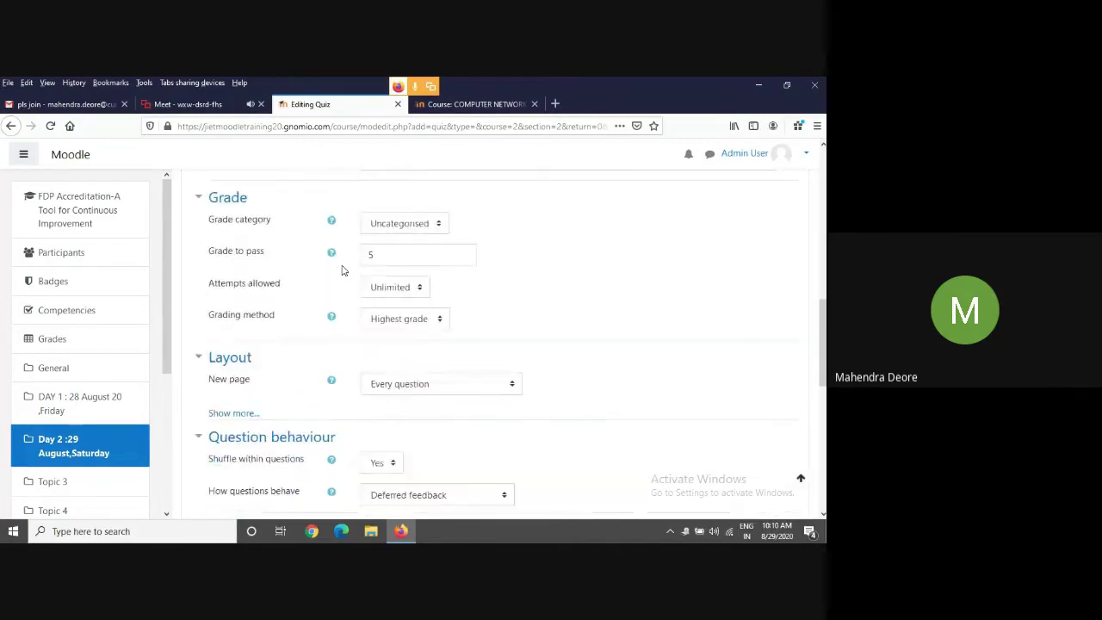
scroll(342, 270, down, 10)
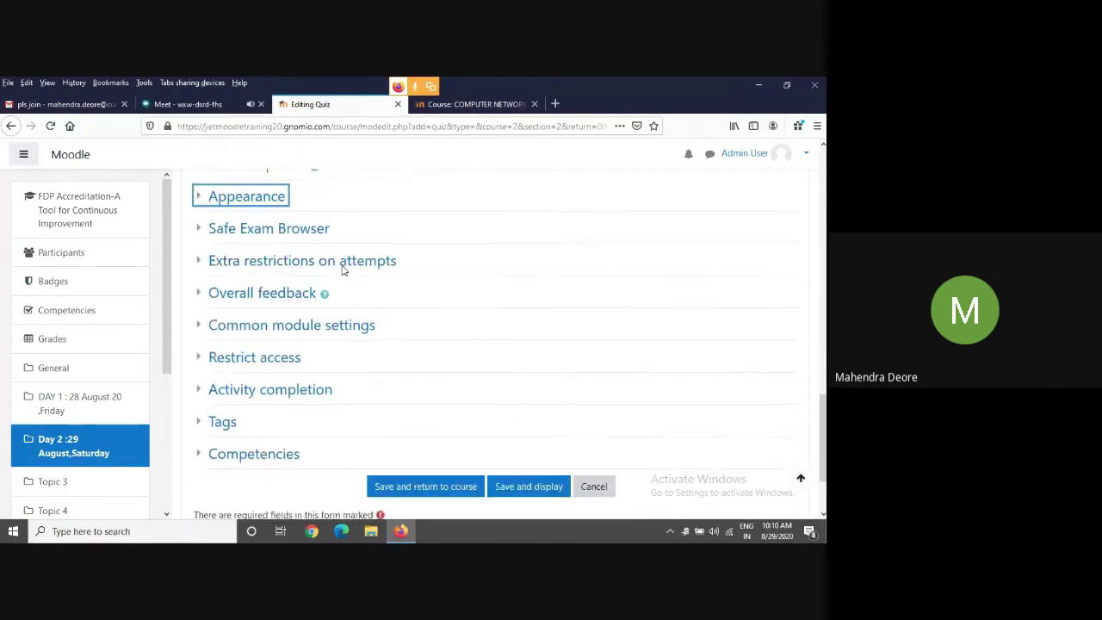
click(451, 488)
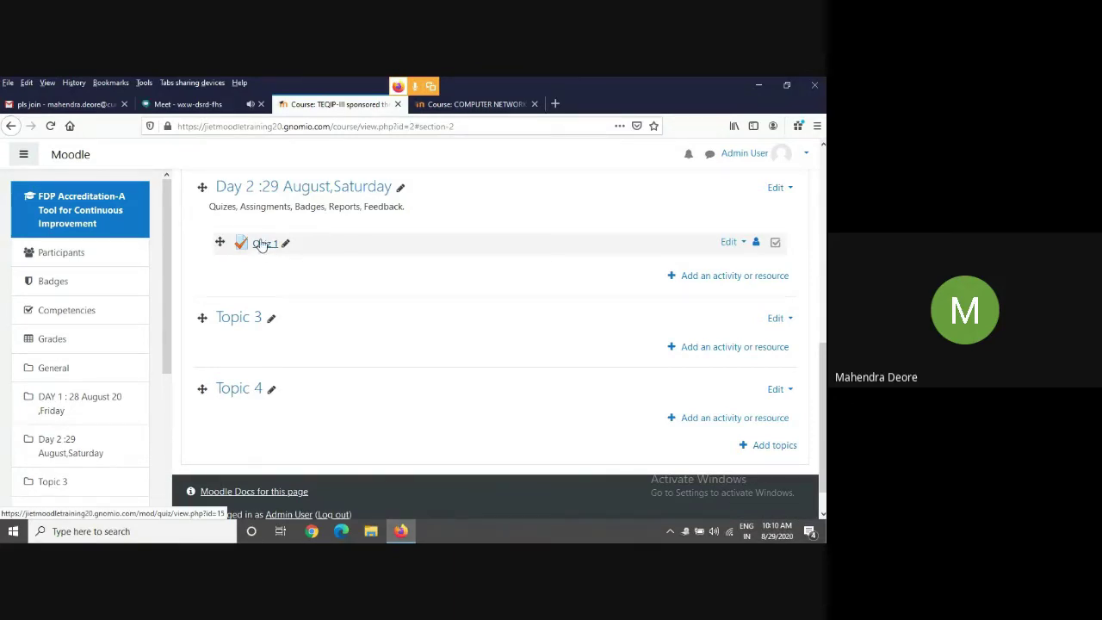
Open Quiz 1 for editing its questions and enable Shuffle.
click(261, 245)
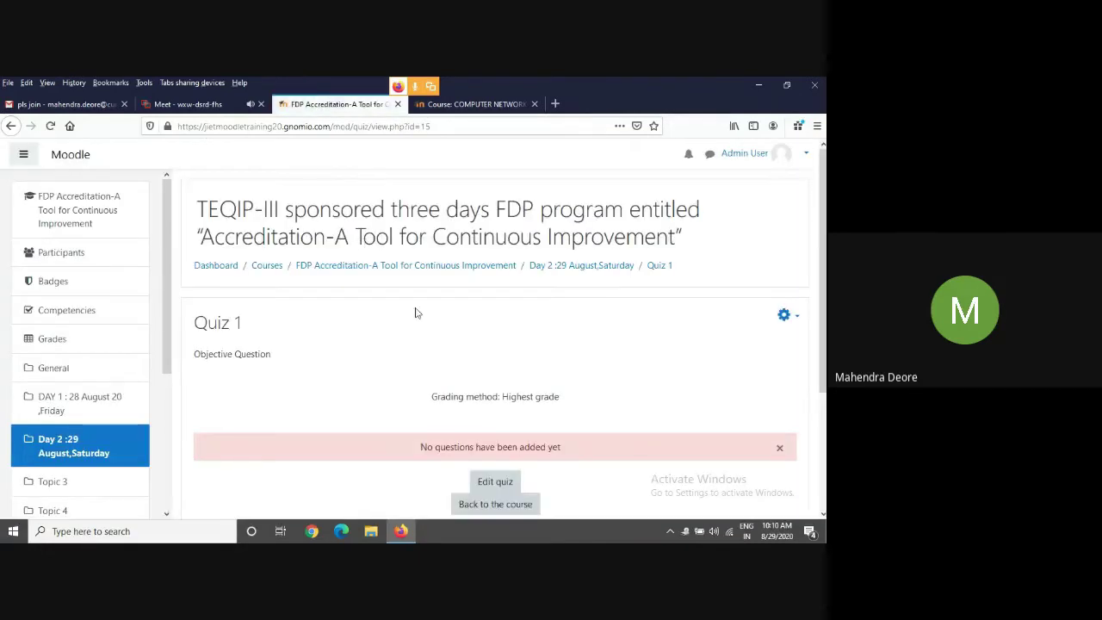
scroll(761, 324, down, 1)
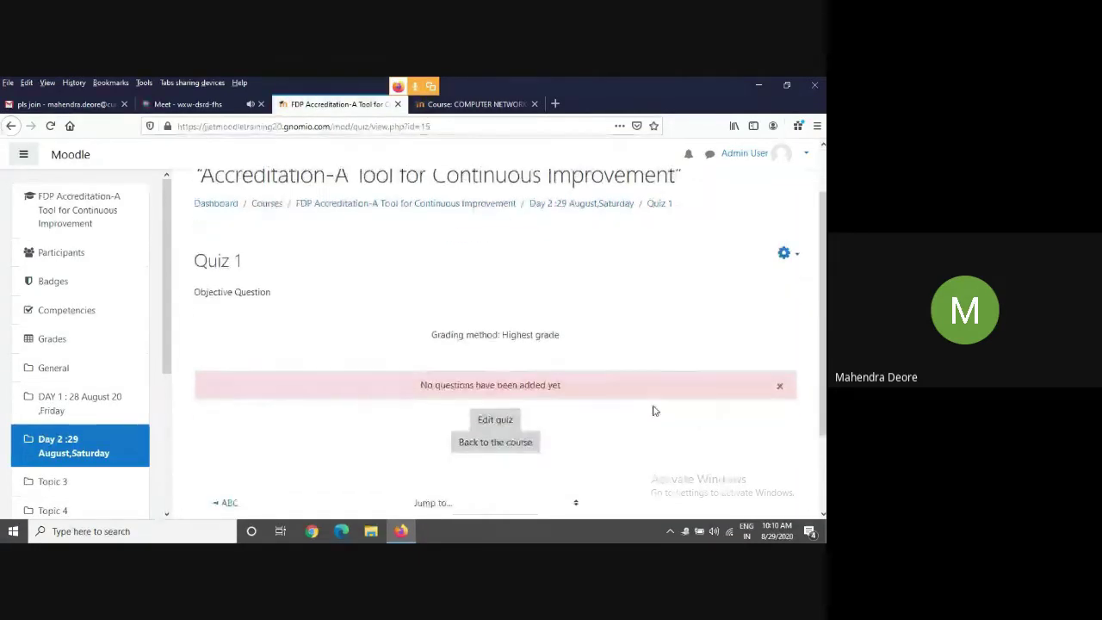
click(489, 422)
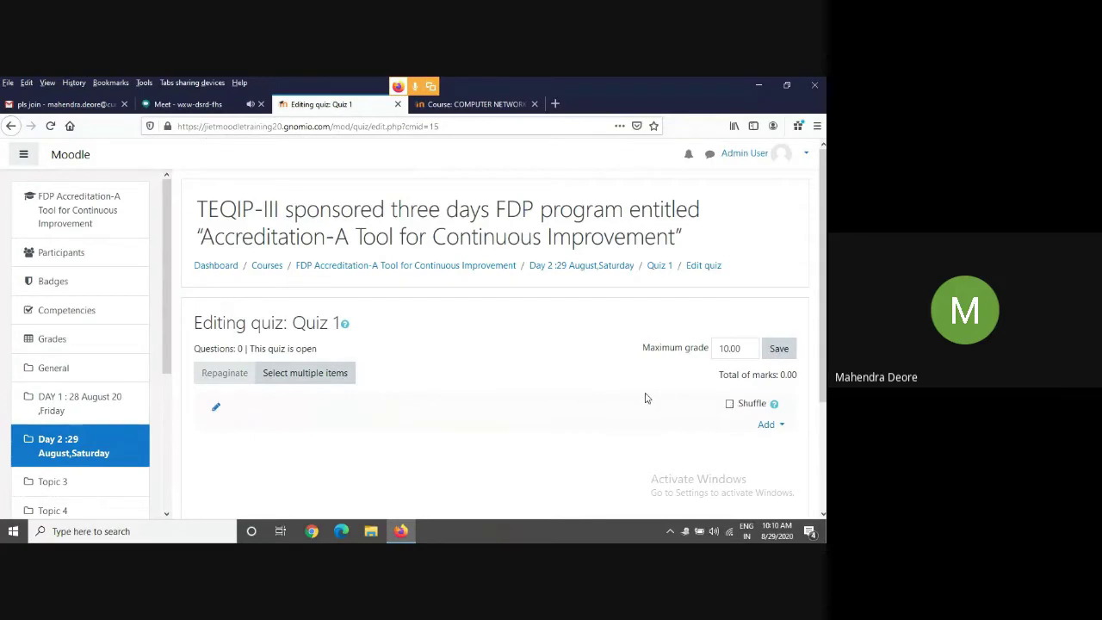
click(730, 404)
Browse the available question types and add a new Multiple choice question to Quiz 1.
click(768, 425)
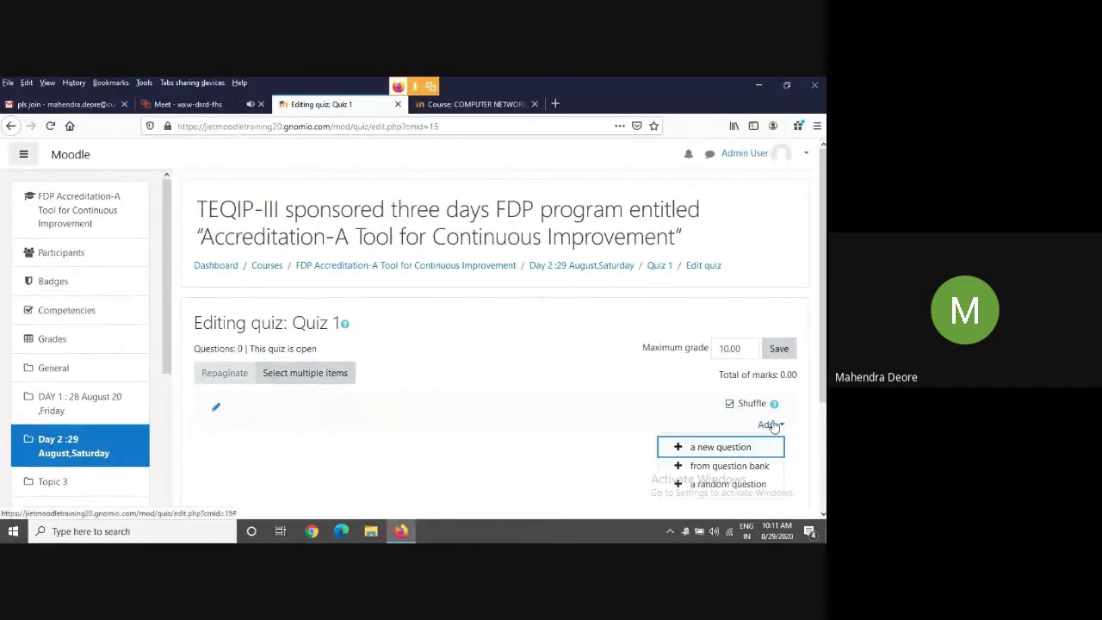
click(721, 446)
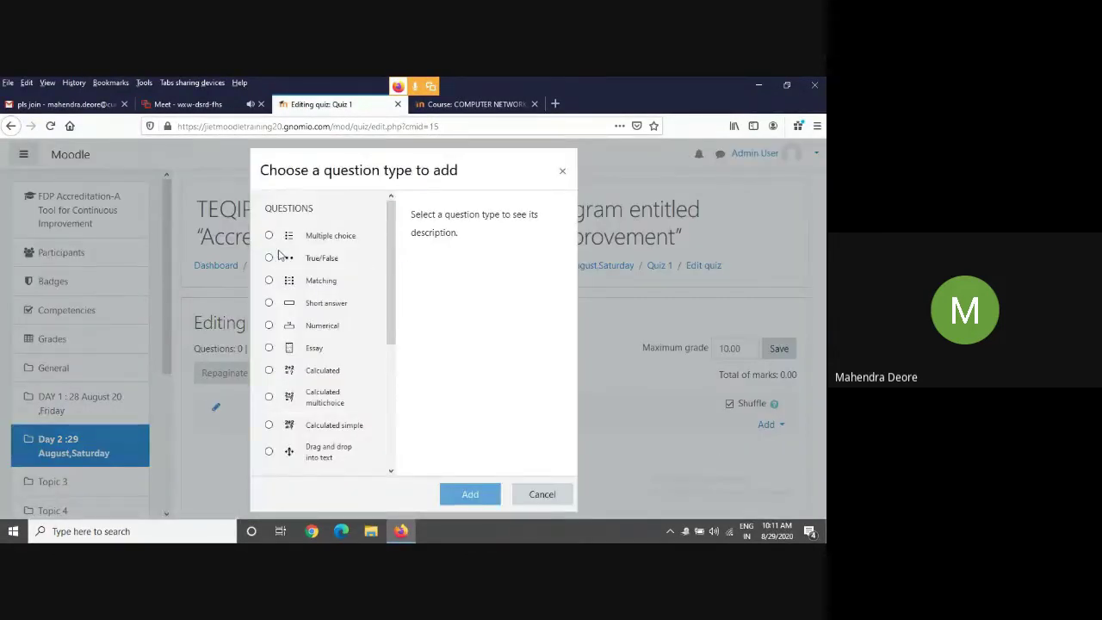
scroll(349, 319, down, 2)
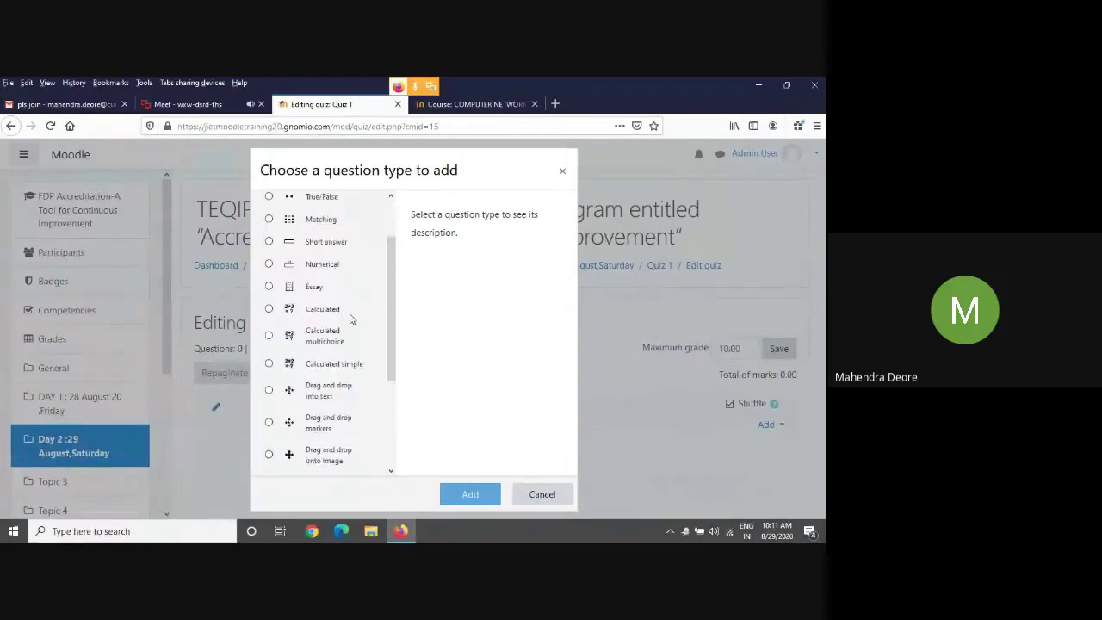
scroll(350, 318, down, 5)
scroll(351, 315, up, 7)
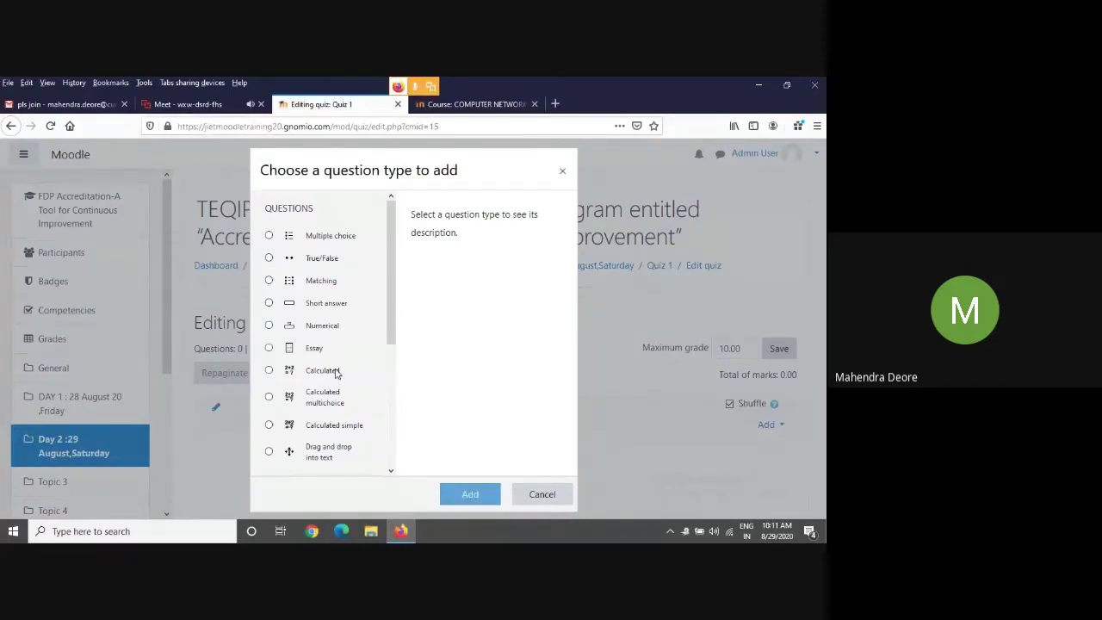
scroll(336, 374, down, 2)
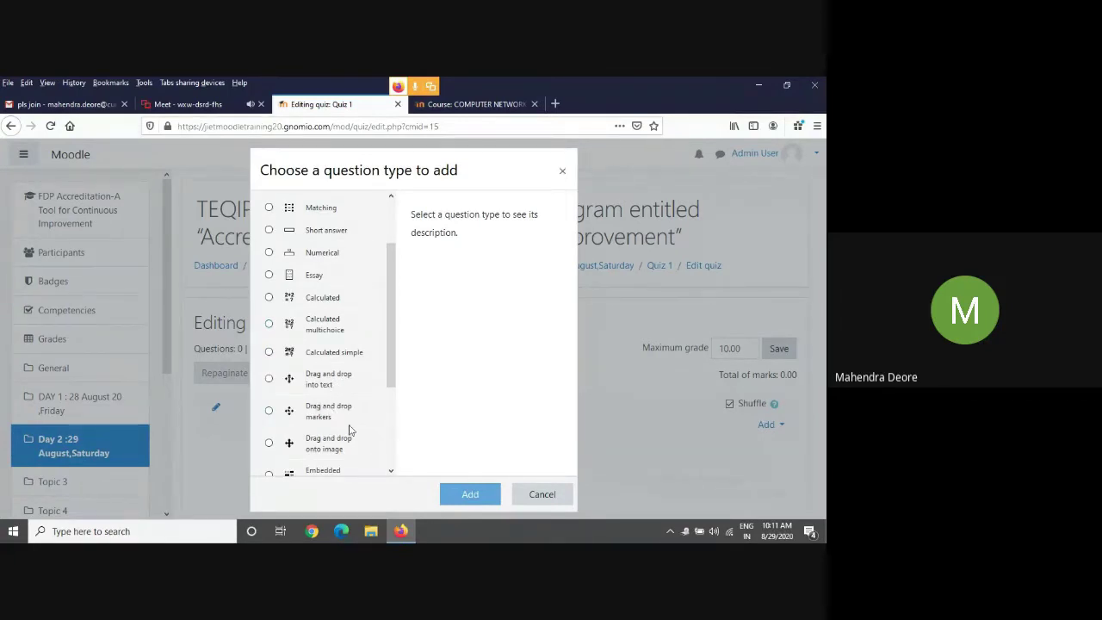
scroll(350, 430, down, 2)
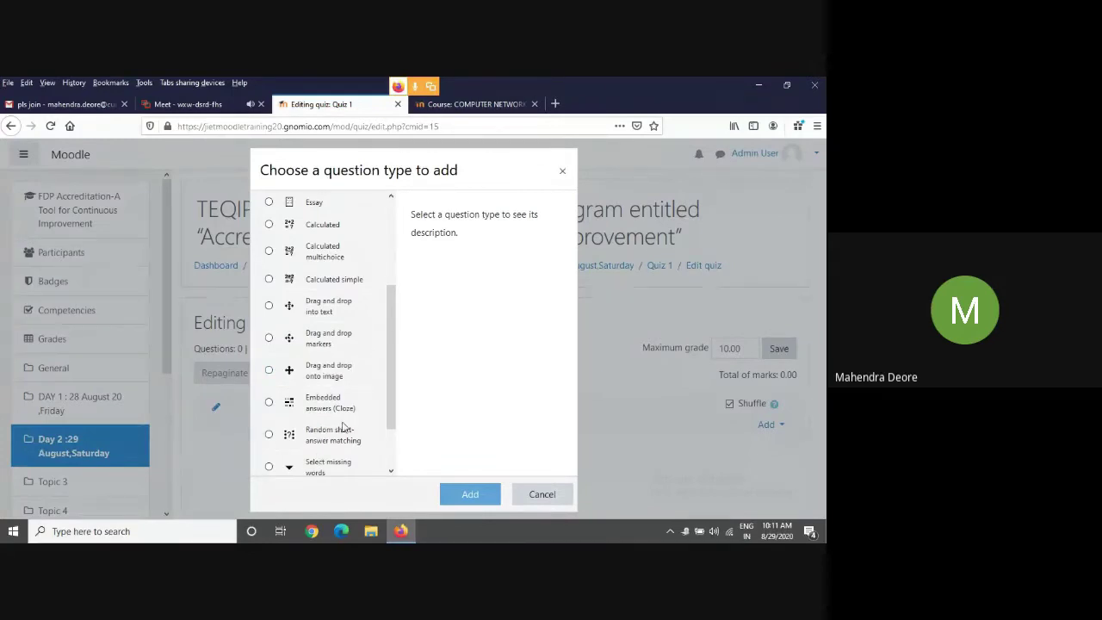
scroll(349, 419, down, 2)
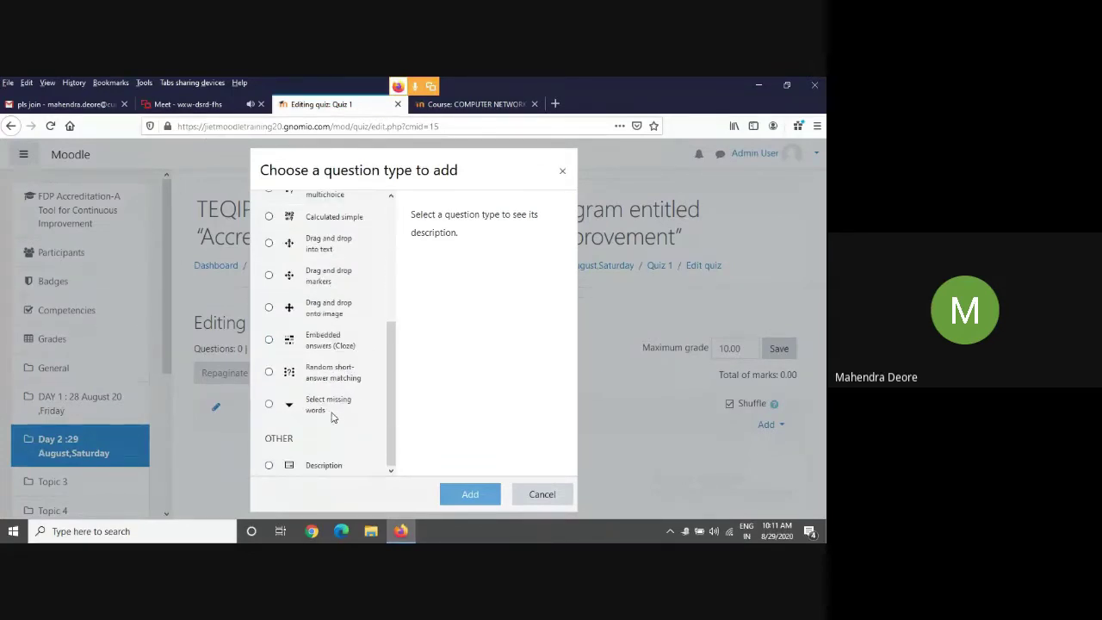
scroll(349, 413, up, 8)
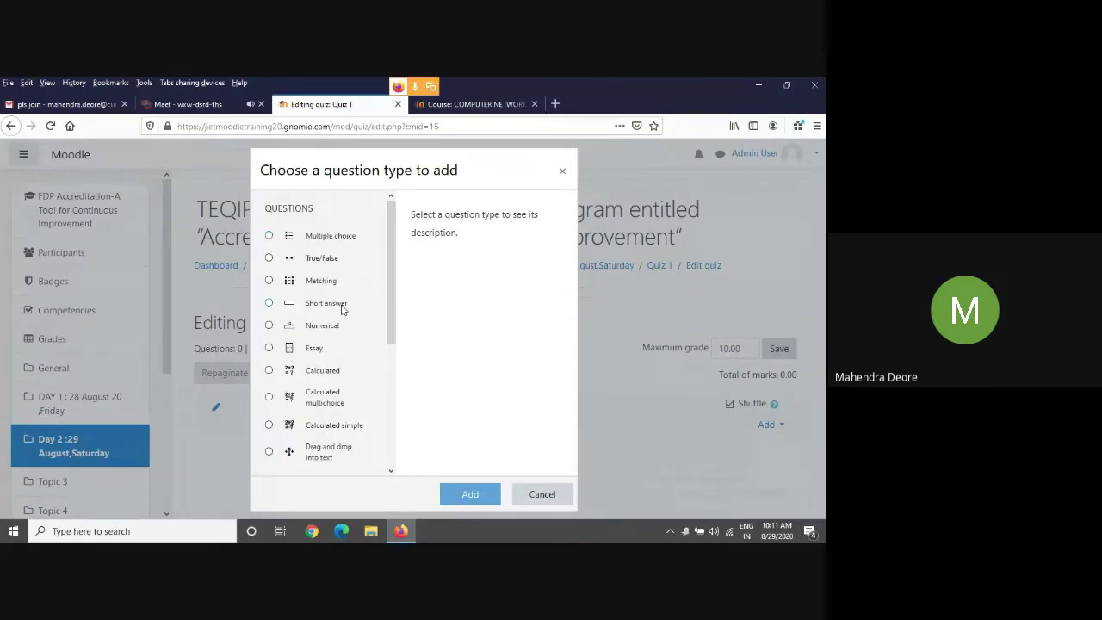
click(269, 235)
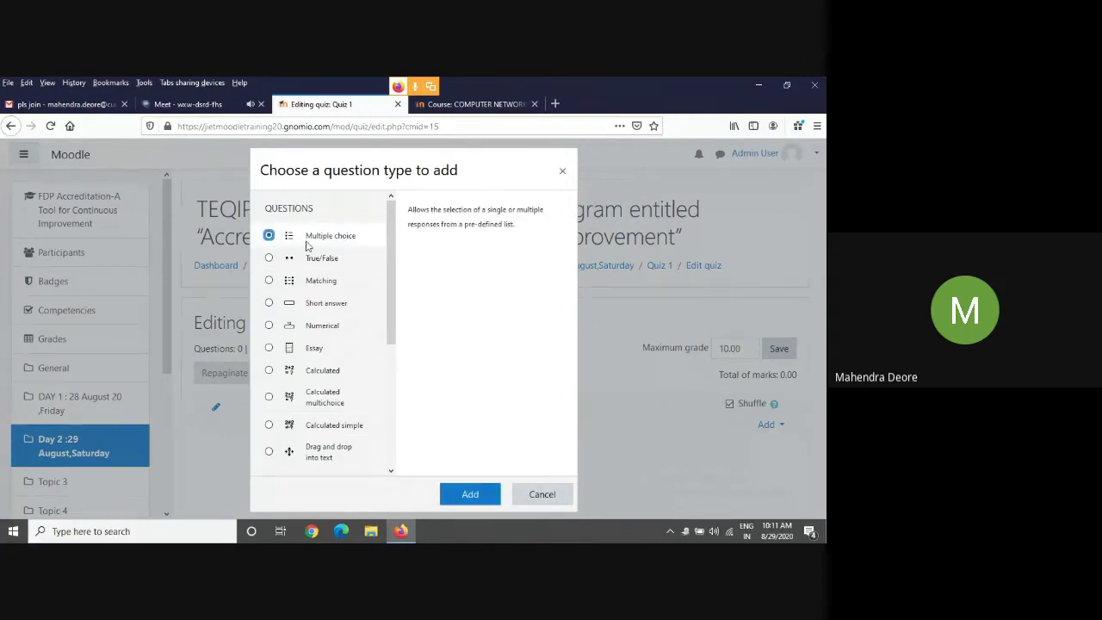
click(470, 493)
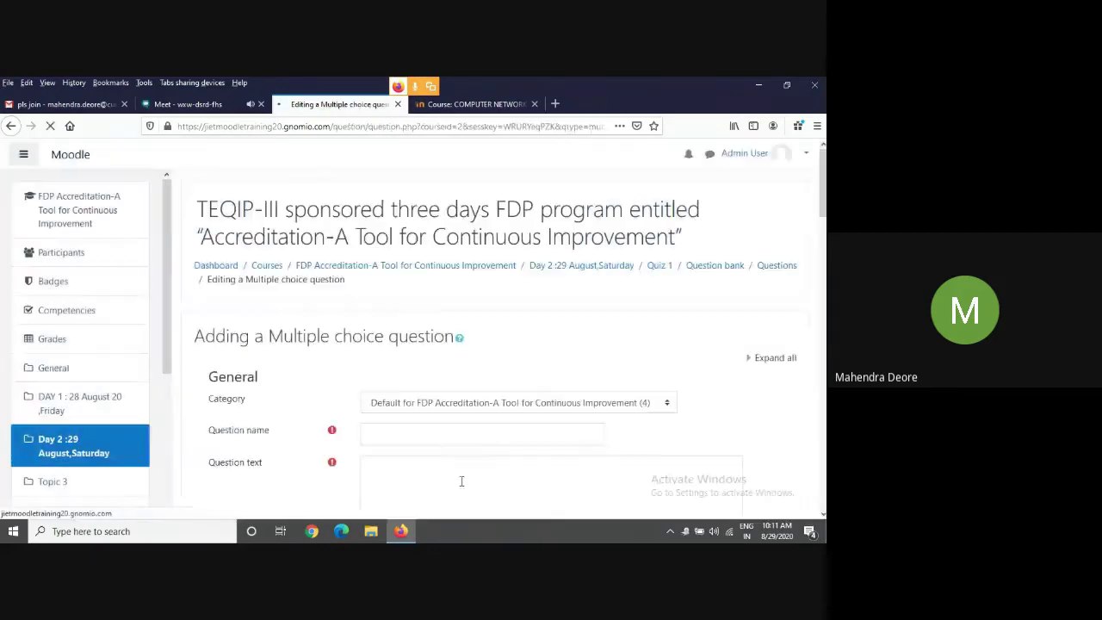
Name the new multiple choice question "Q1)".
scroll(389, 389, down, 3)
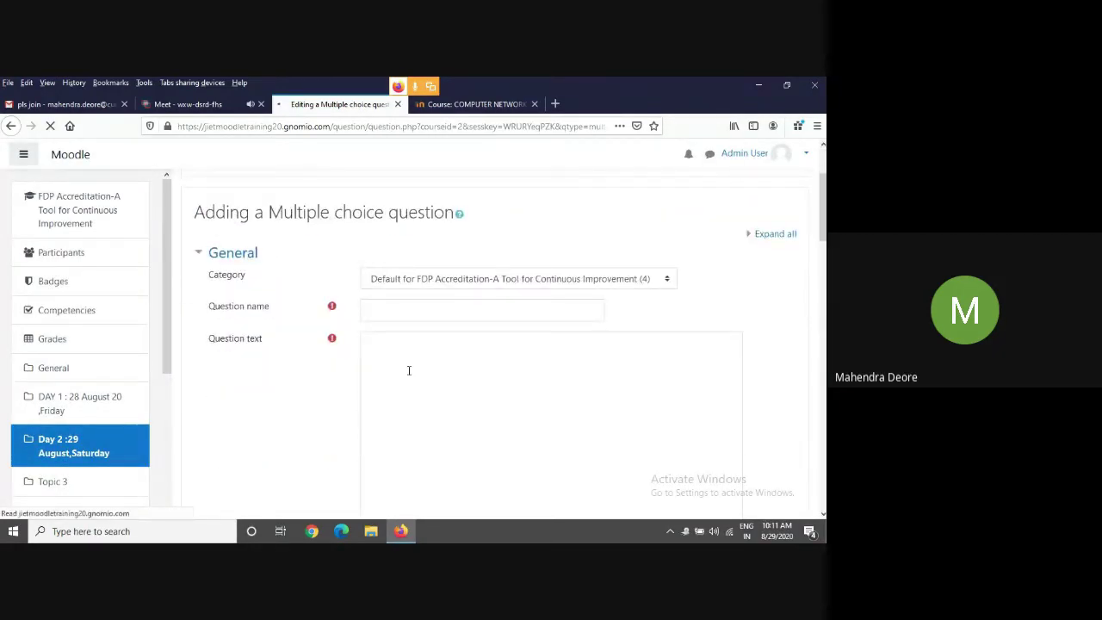
scroll(410, 370, down, 2)
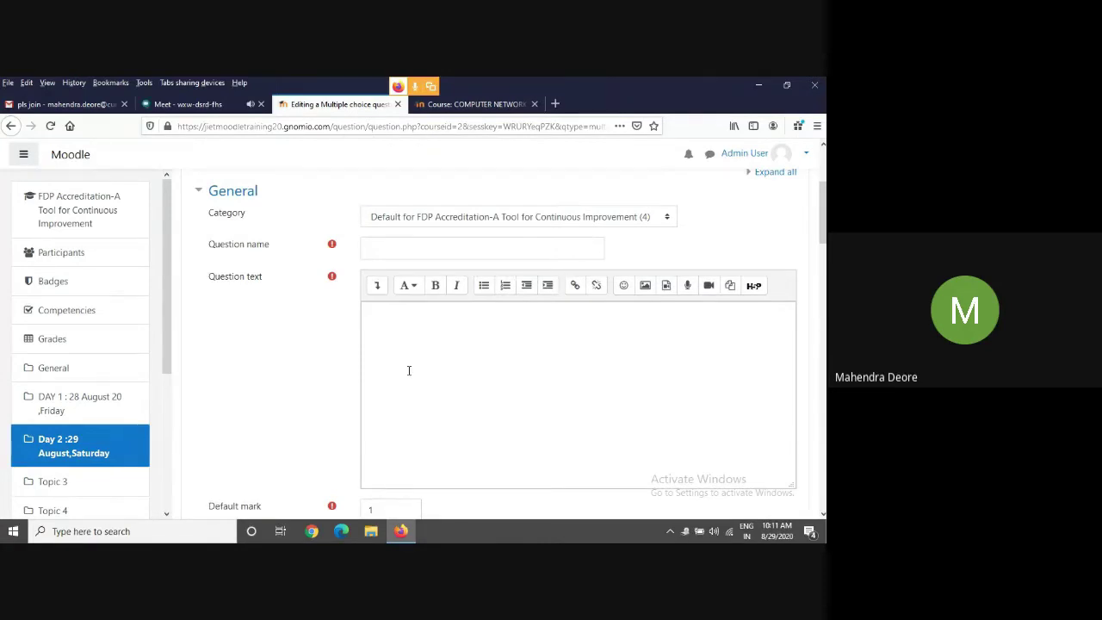
click(400, 253)
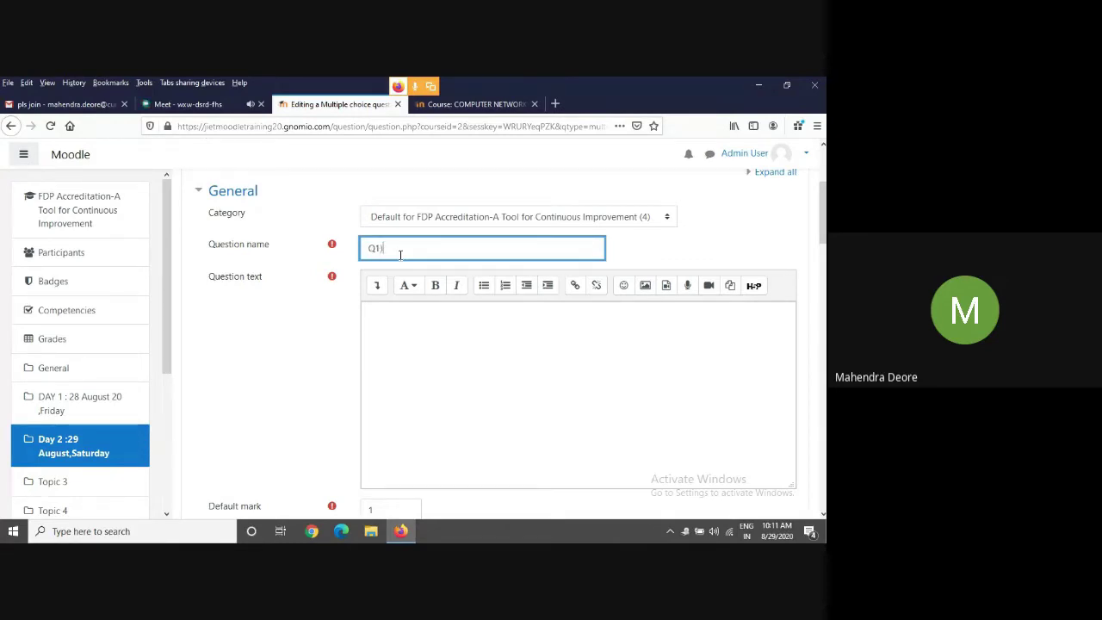
Copy "What is OBE?" from the OBE MCQs e-mail in Gmail and paste it into the Moodle question text.
click(389, 312)
click(93, 107)
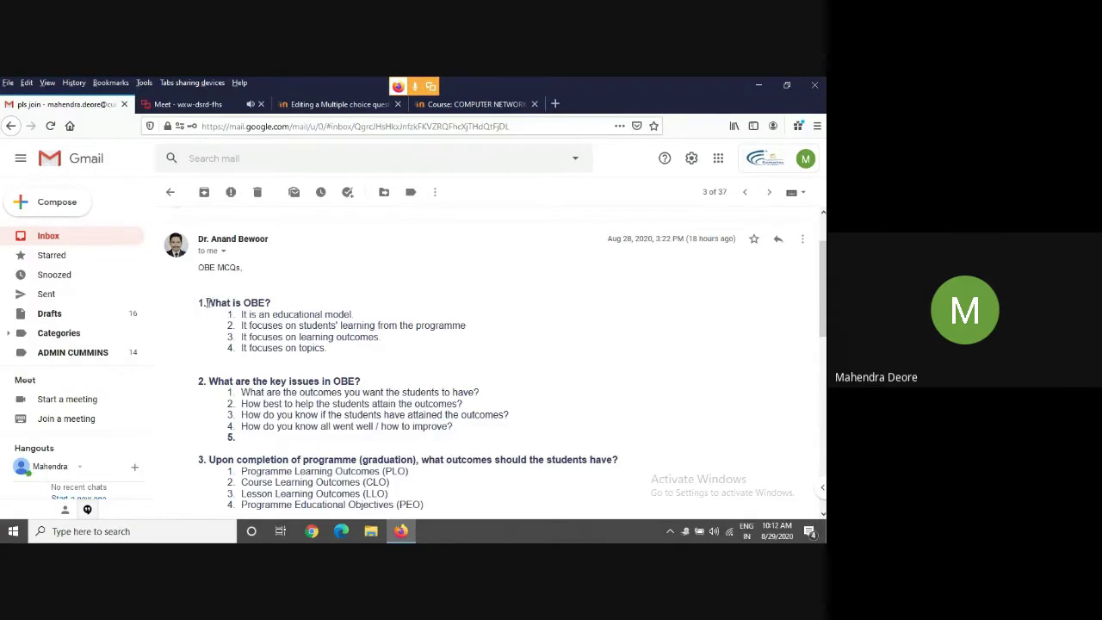
drag(206, 303, 274, 307)
key(ctrl+c)
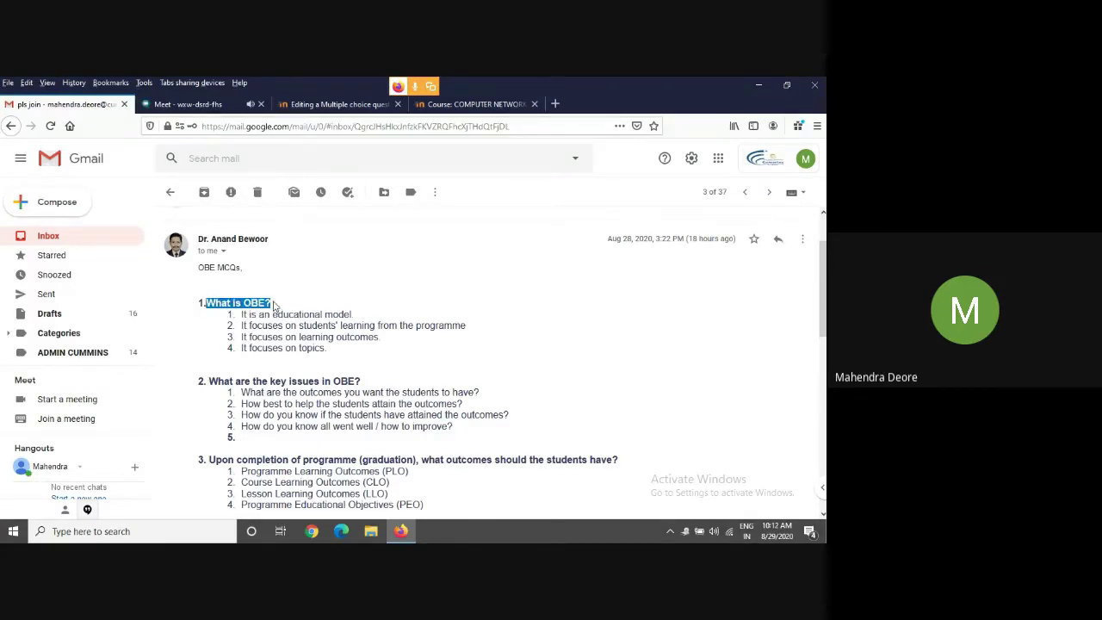
click(337, 104)
key(ctrl+v)
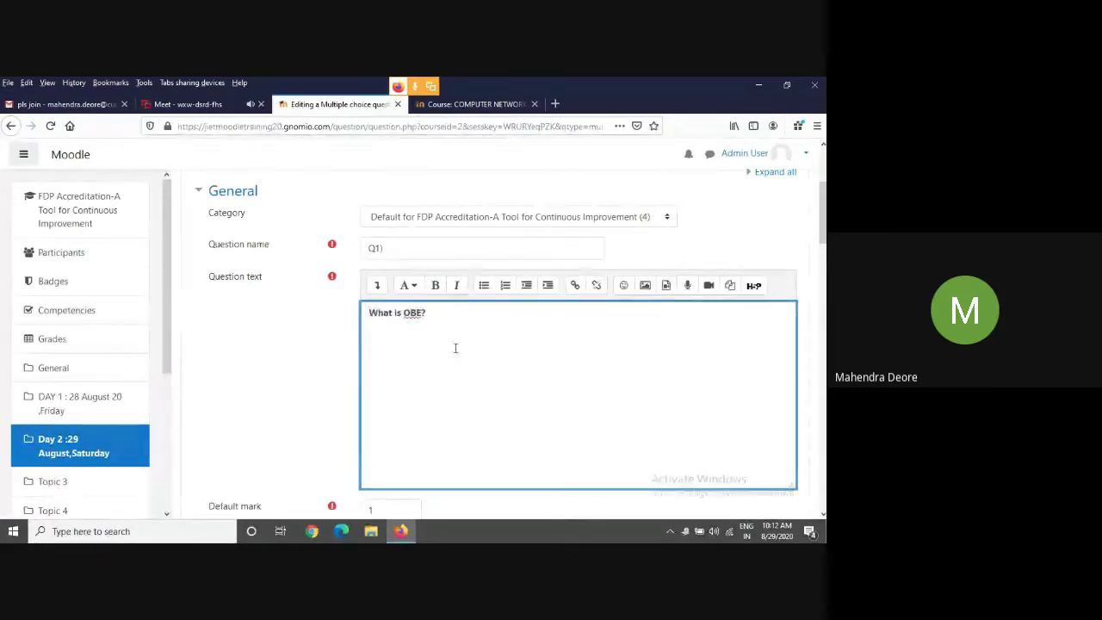
Look over the General feedback field and reveal the additional formatting tools of the Question text editor.
scroll(456, 351, down, 2)
scroll(456, 352, down, 1)
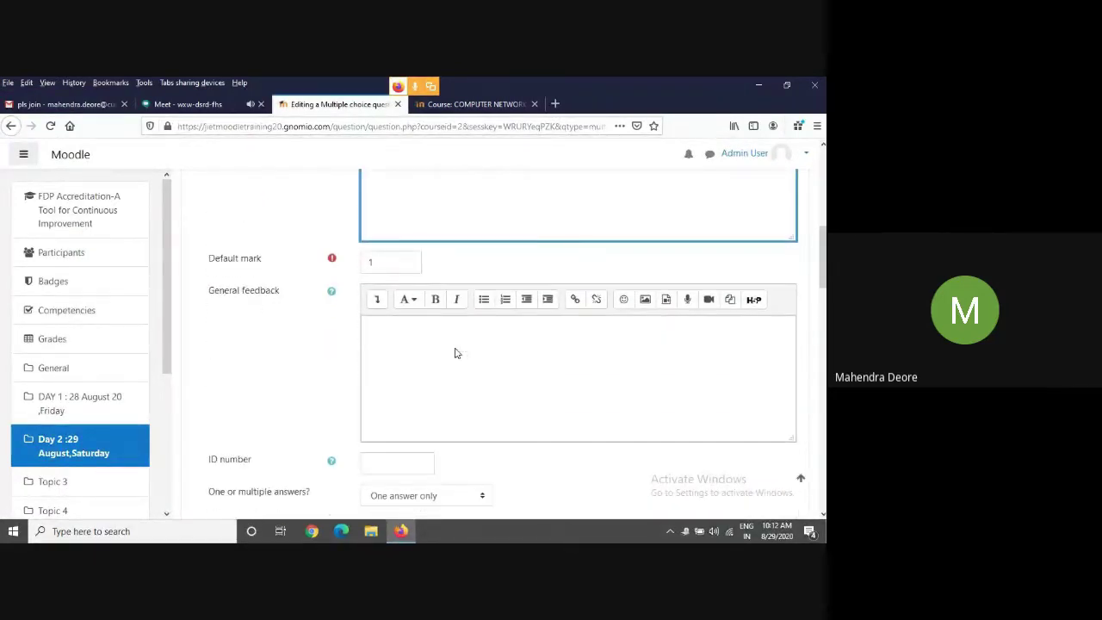
click(419, 337)
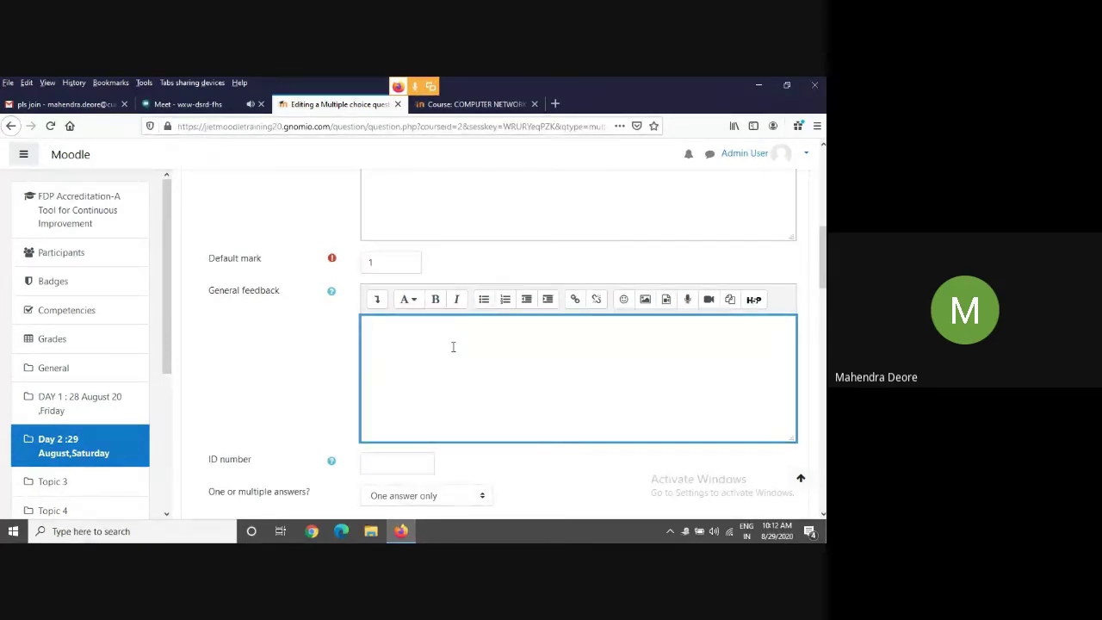
scroll(457, 349, up, 3)
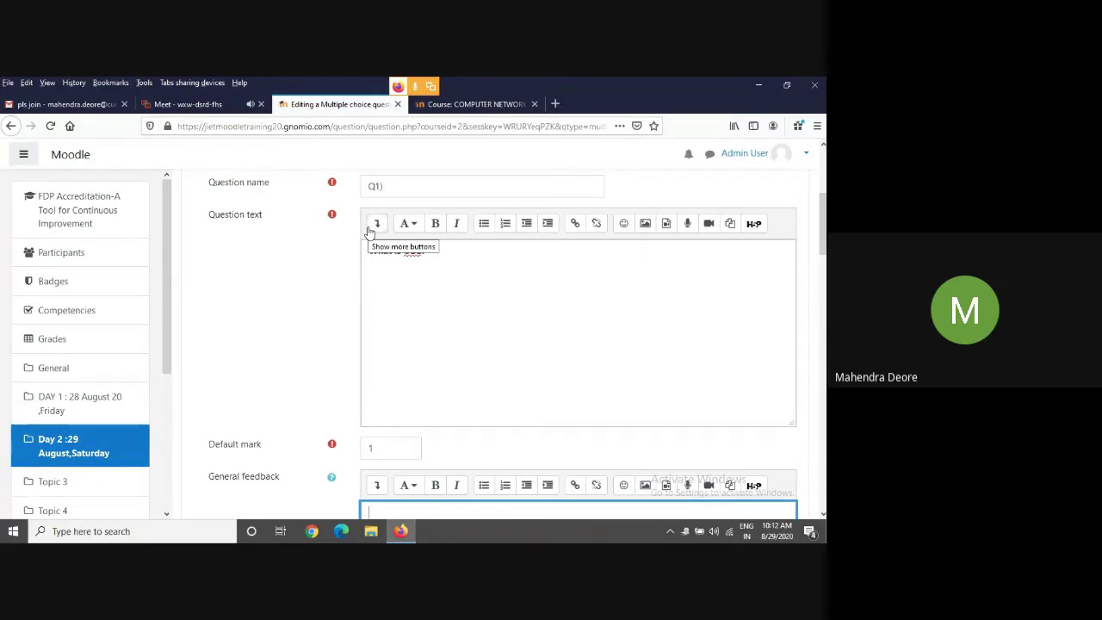
click(377, 226)
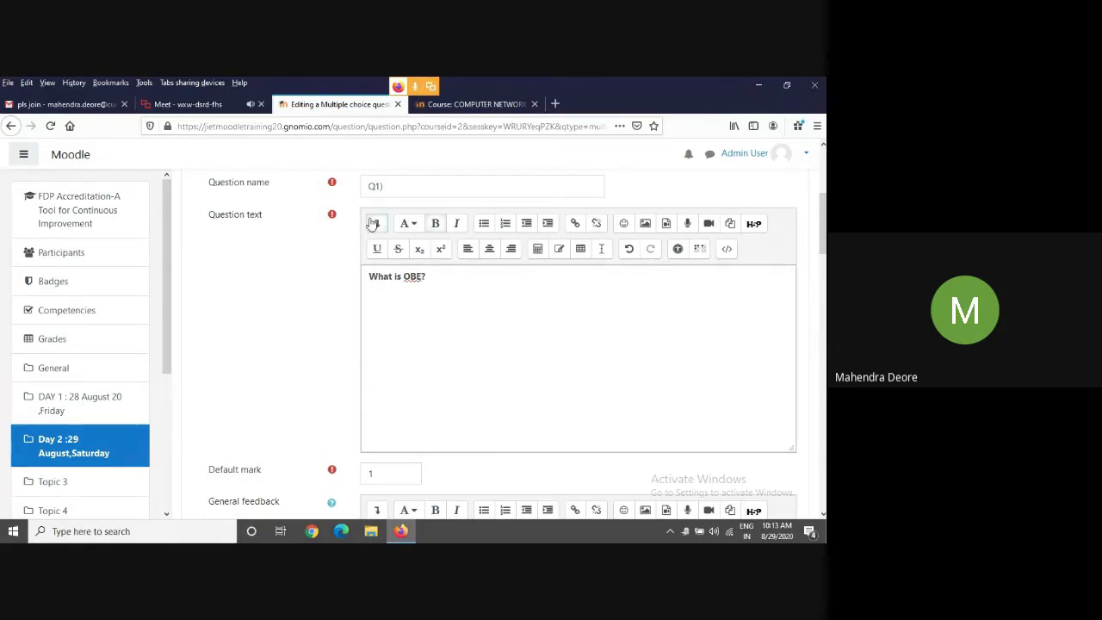
Examine the question's default mark, general feedback, answer mode, choice shuffling and choice numbering settings.
scroll(539, 343, down, 1)
scroll(539, 342, down, 1)
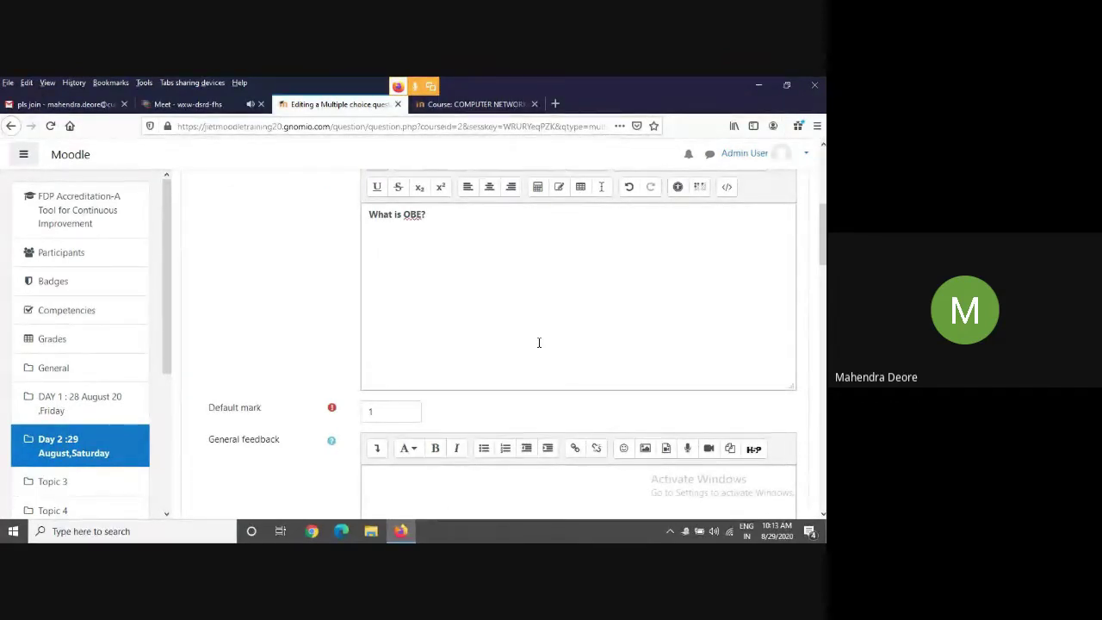
scroll(539, 343, down, 3)
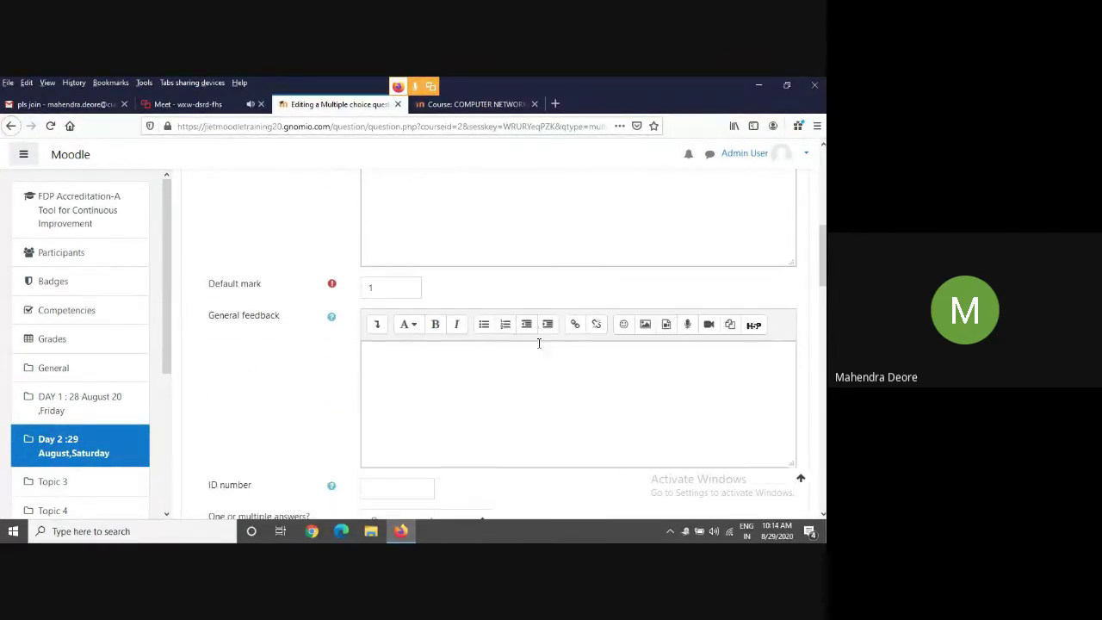
scroll(539, 342, up, 6)
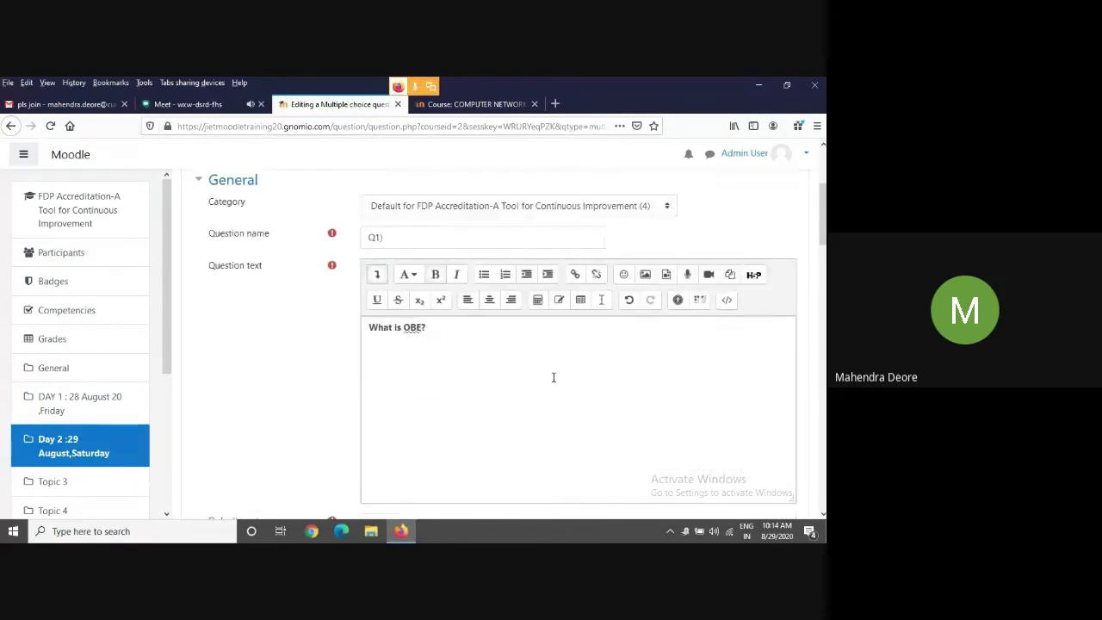
scroll(454, 386, down, 5)
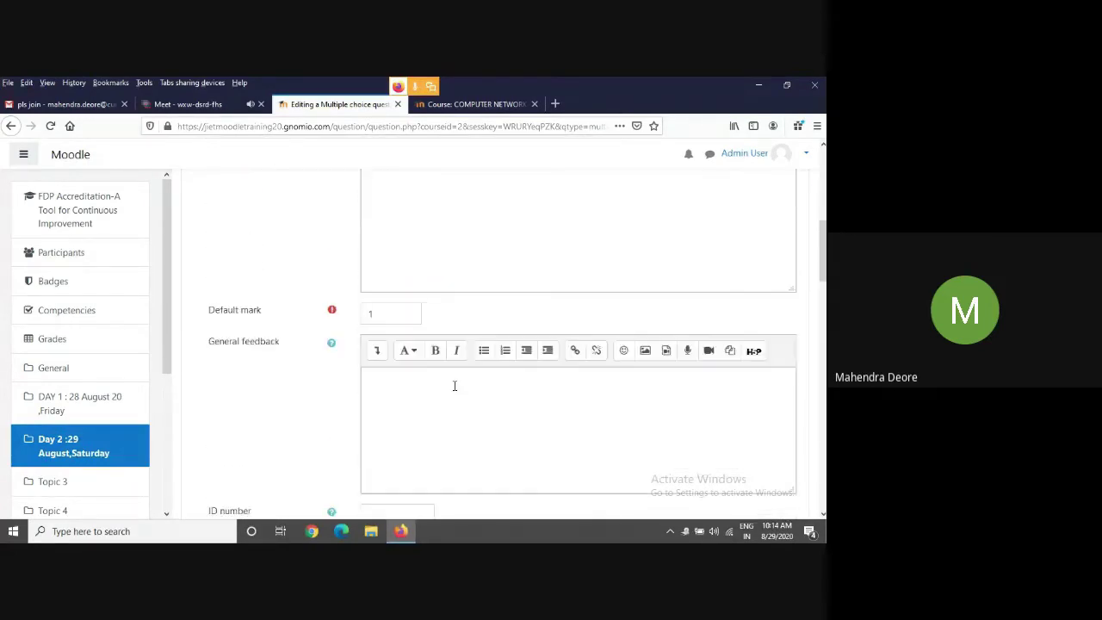
scroll(455, 386, down, 4)
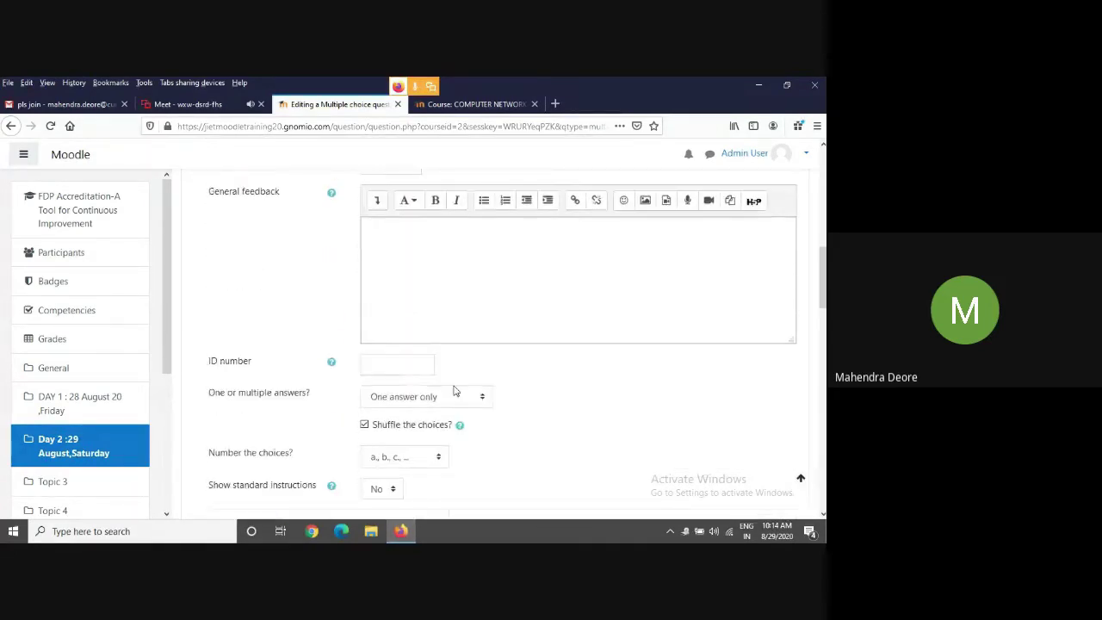
Review the question text, default mark, feedback, ID number and standard instructions settings ahead of the answers.
scroll(455, 392, up, 3)
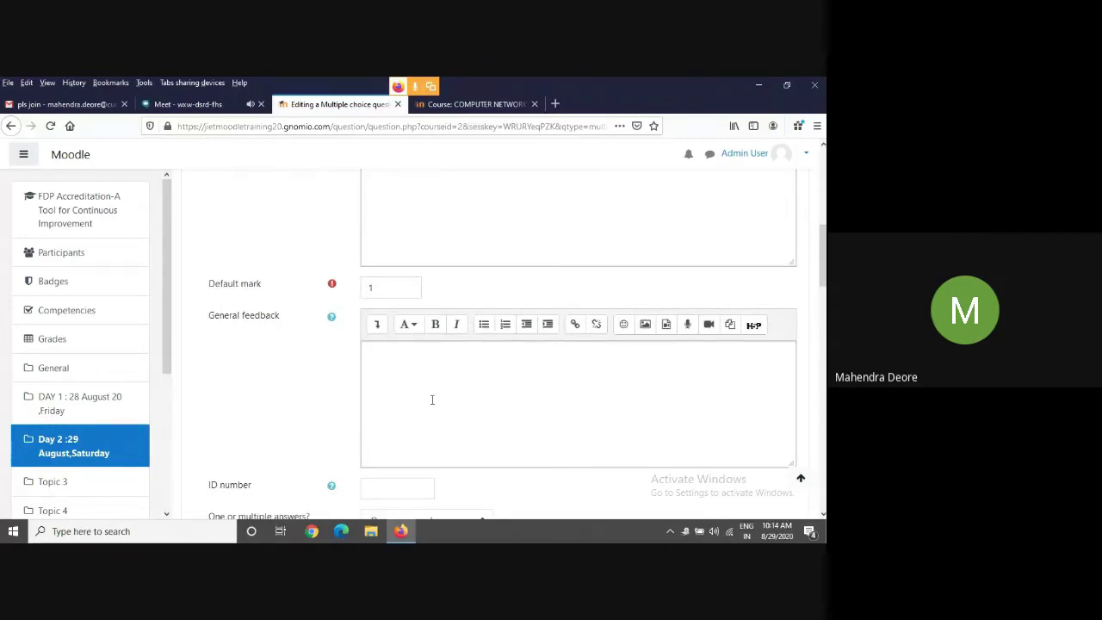
scroll(432, 400, down, 2)
scroll(473, 371, down, 2)
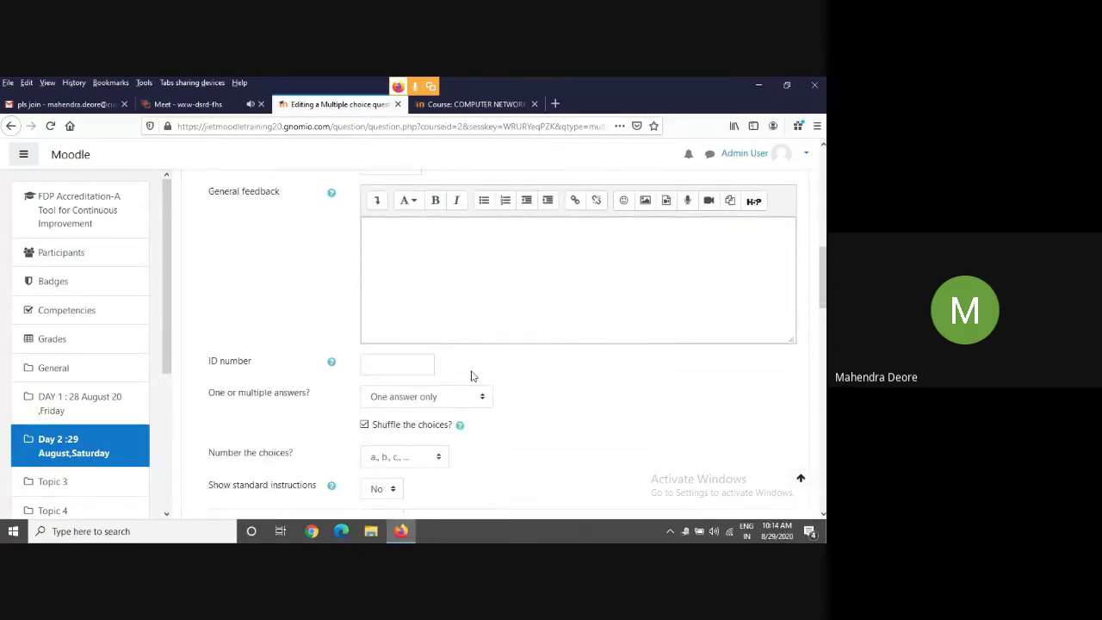
scroll(473, 376, down, 2)
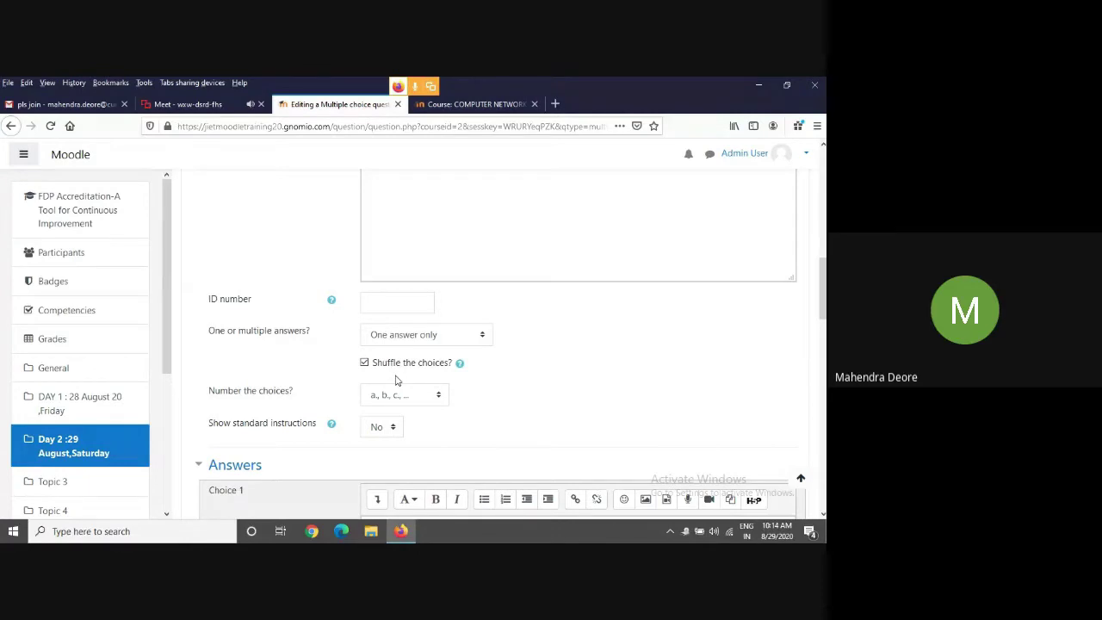
scroll(396, 380, up, 3)
scroll(401, 303, up, 10)
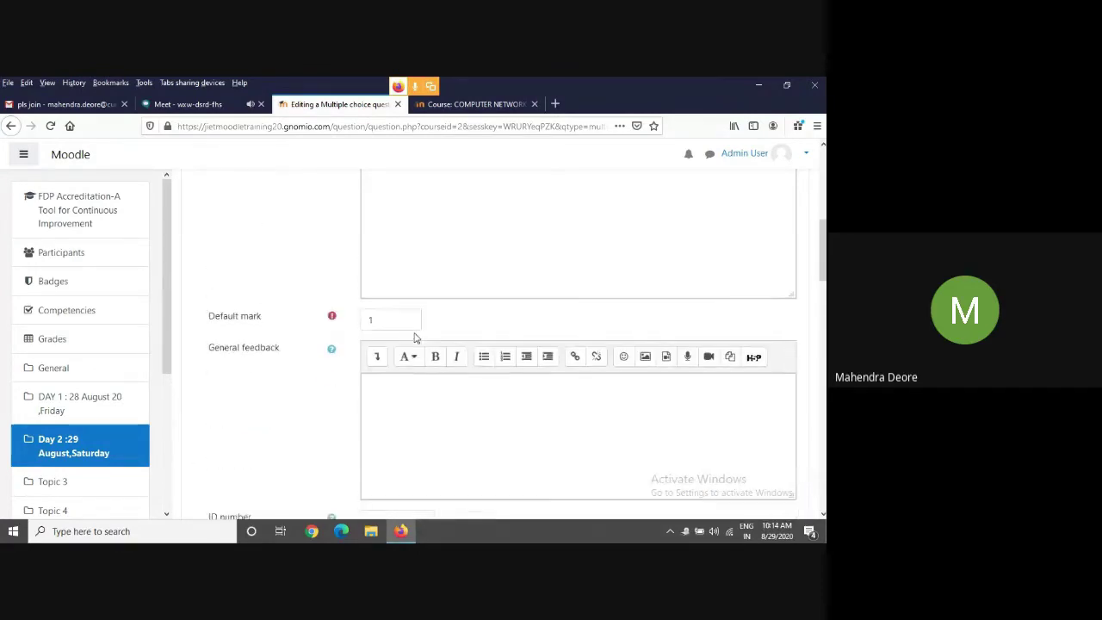
scroll(407, 345, down, 2)
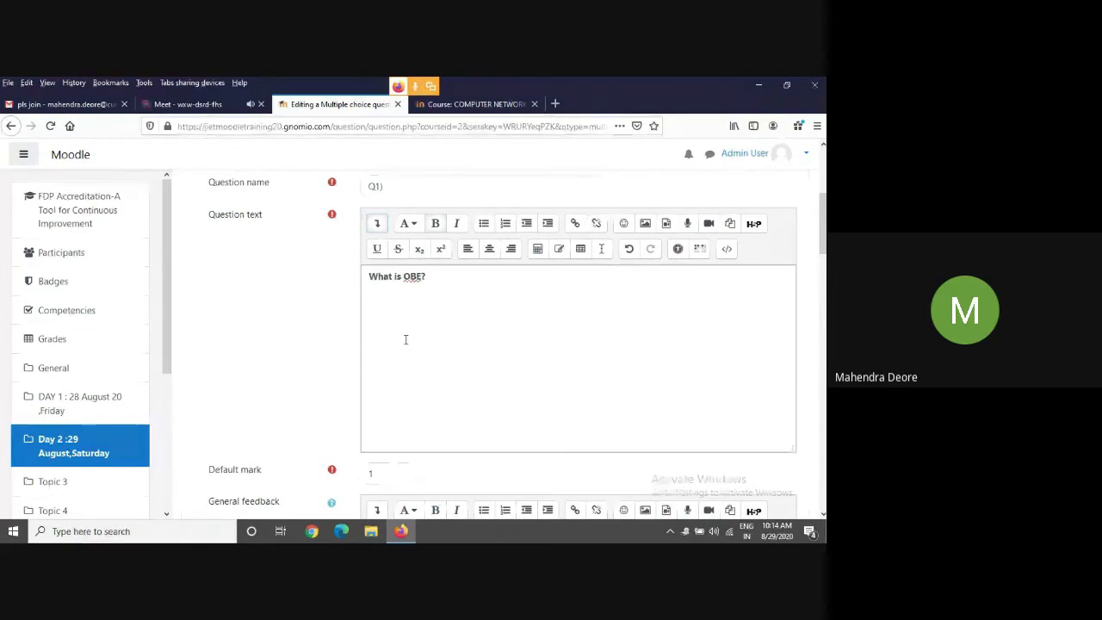
scroll(406, 342, down, 6)
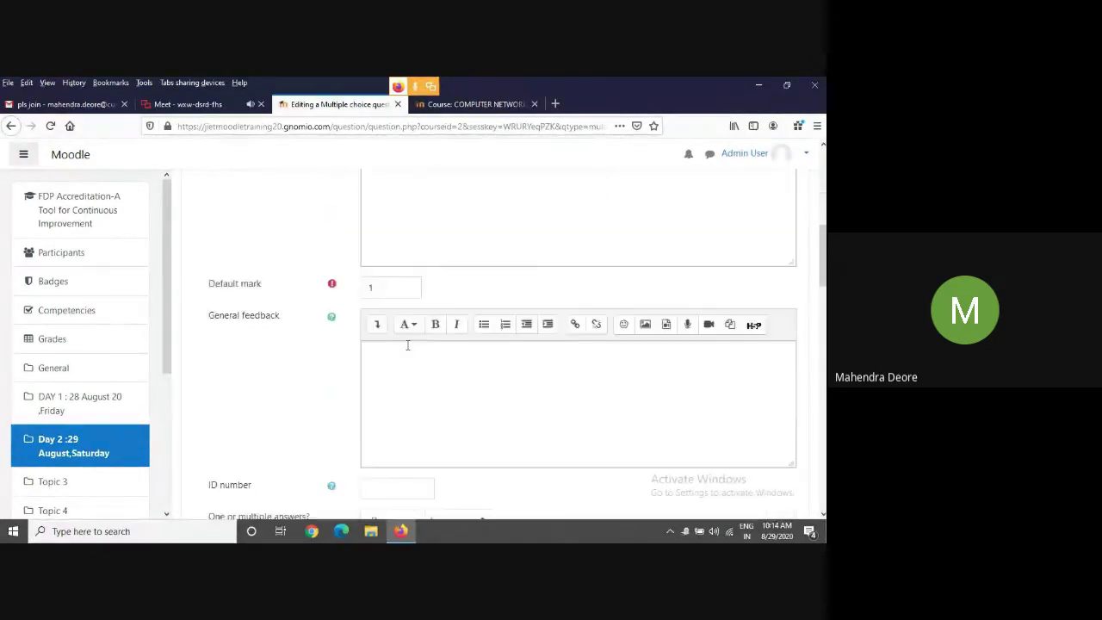
Copy "It is an educational model." from the OBE MCQs e-mail in Gmail and paste it into Choice 1 of the Moodle question.
scroll(421, 345, down, 3)
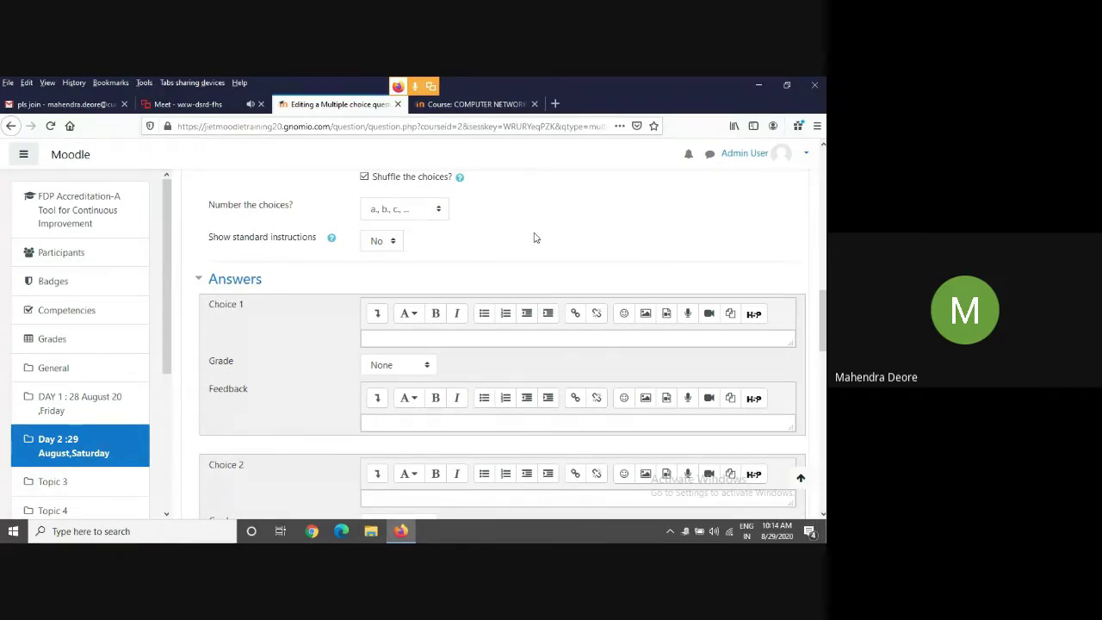
scroll(534, 236, down, 2)
click(394, 274)
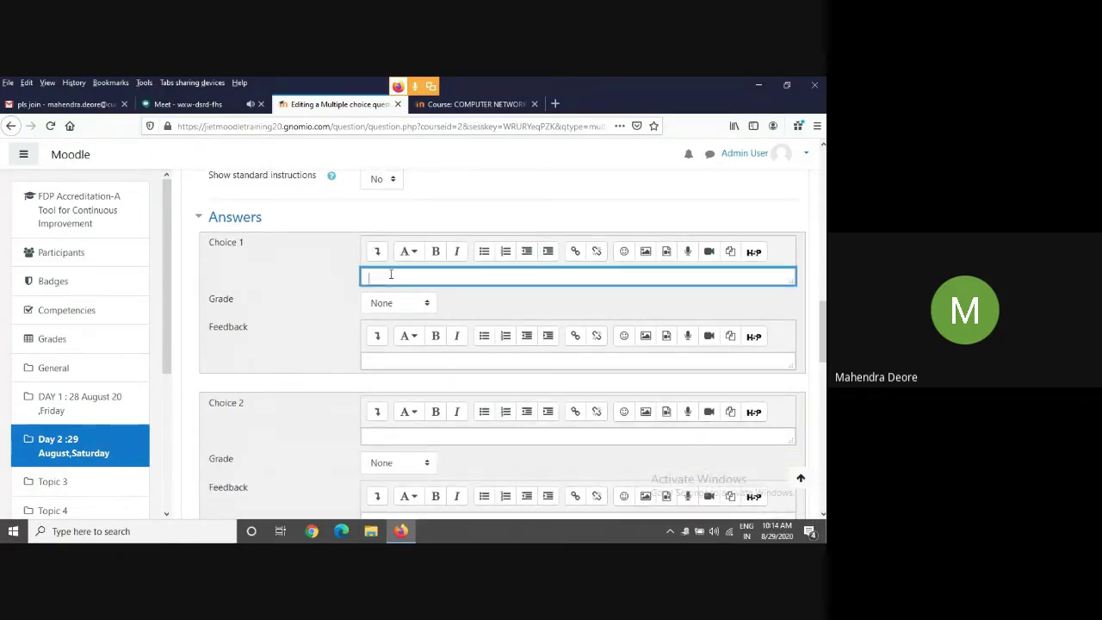
key(ctrl+1)
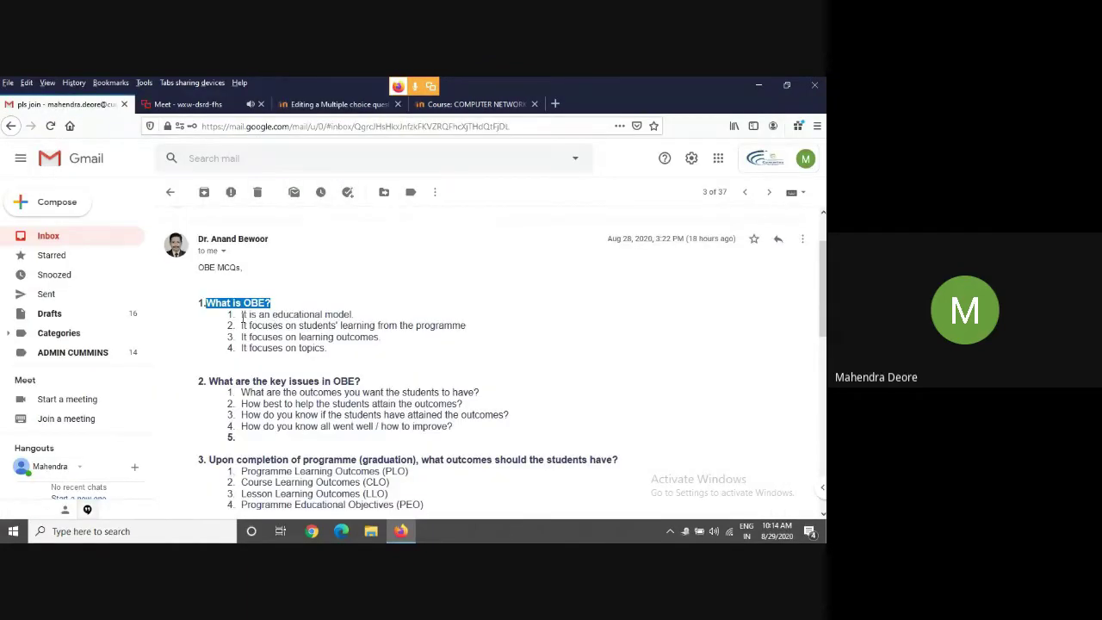
drag(242, 315, 365, 315)
key(ctrl+c)
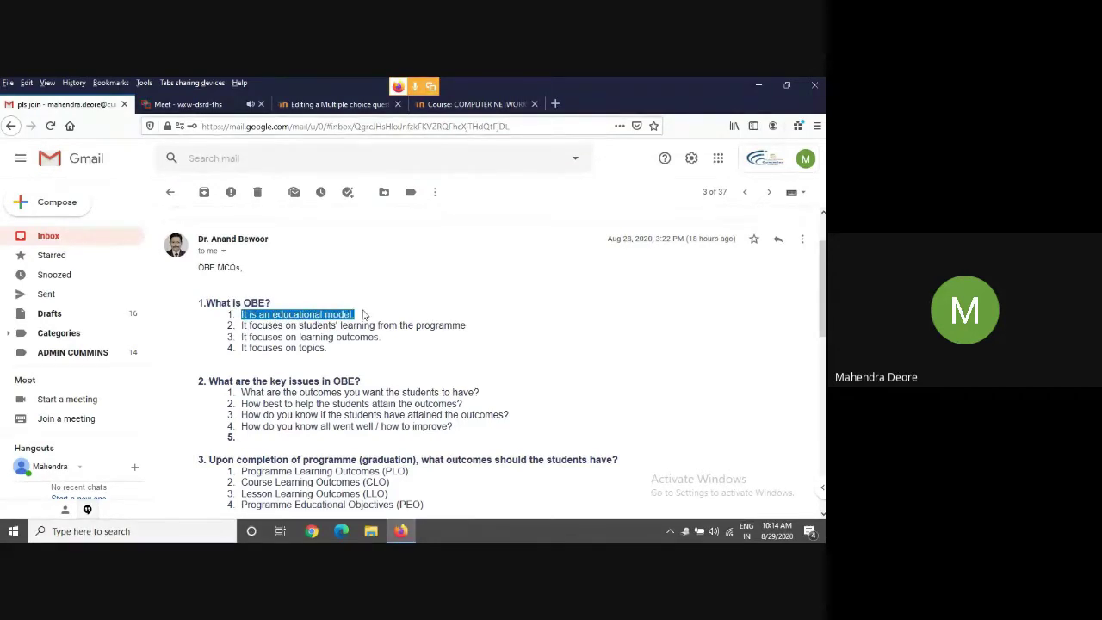
click(334, 104)
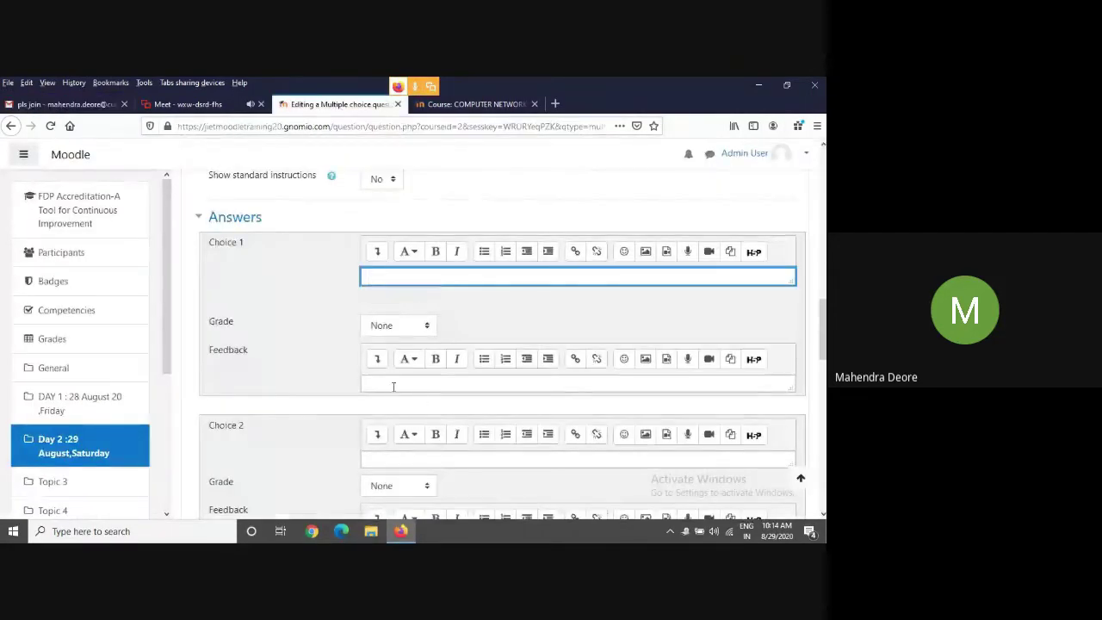
key(ctrl+v)
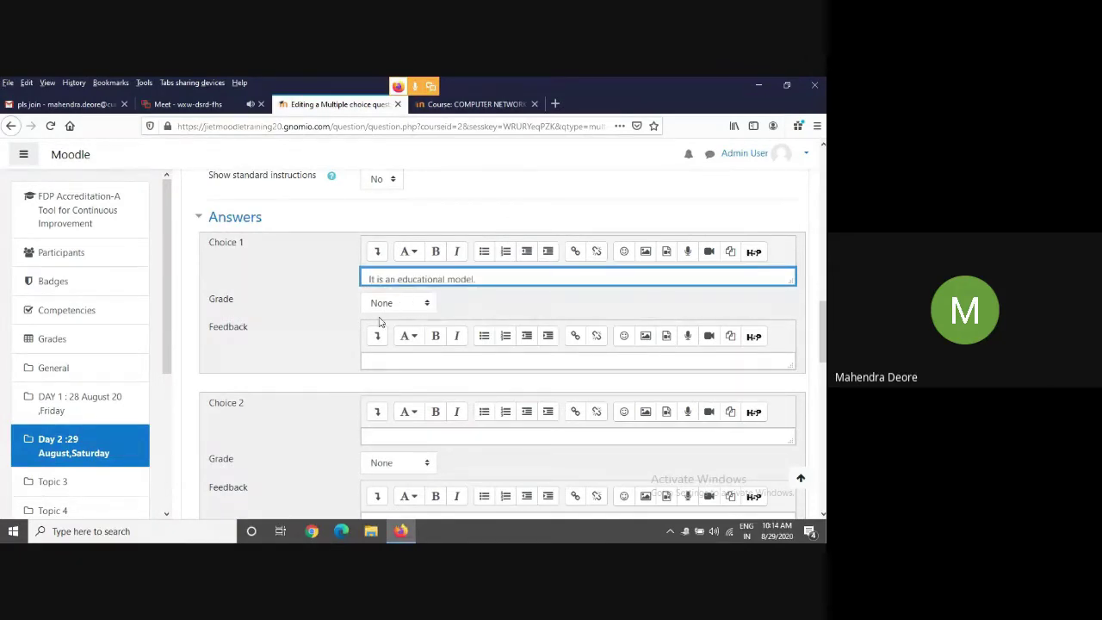
Copy "It focuses on students' learning from the programme" from the Gmail message and paste it into Choice 2 in Moodle.
click(42, 97)
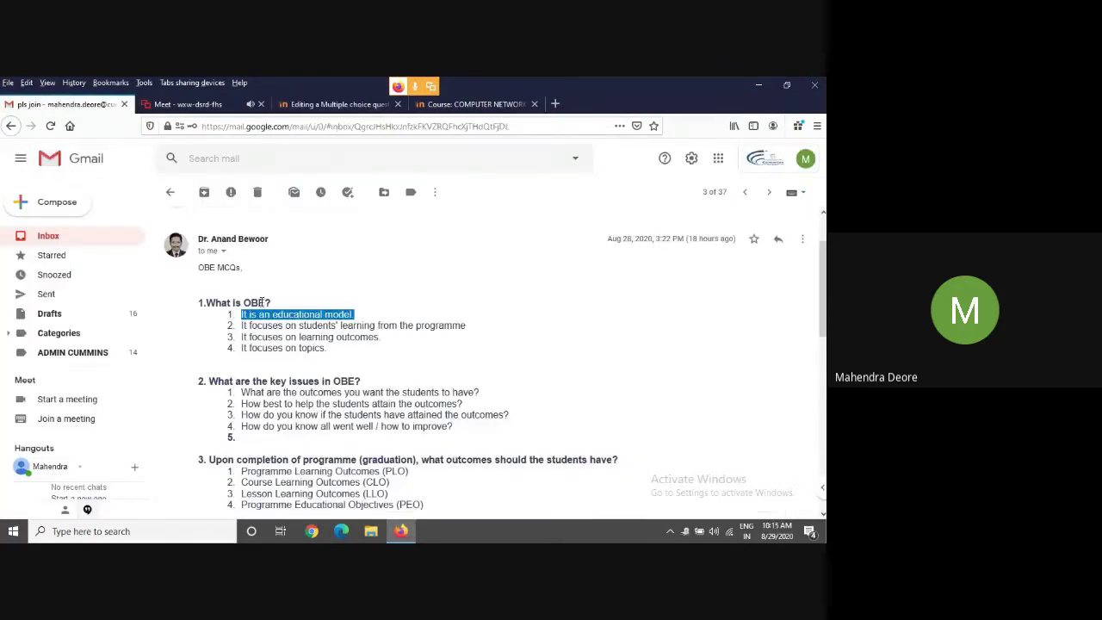
drag(241, 325, 454, 324)
click(217, 331)
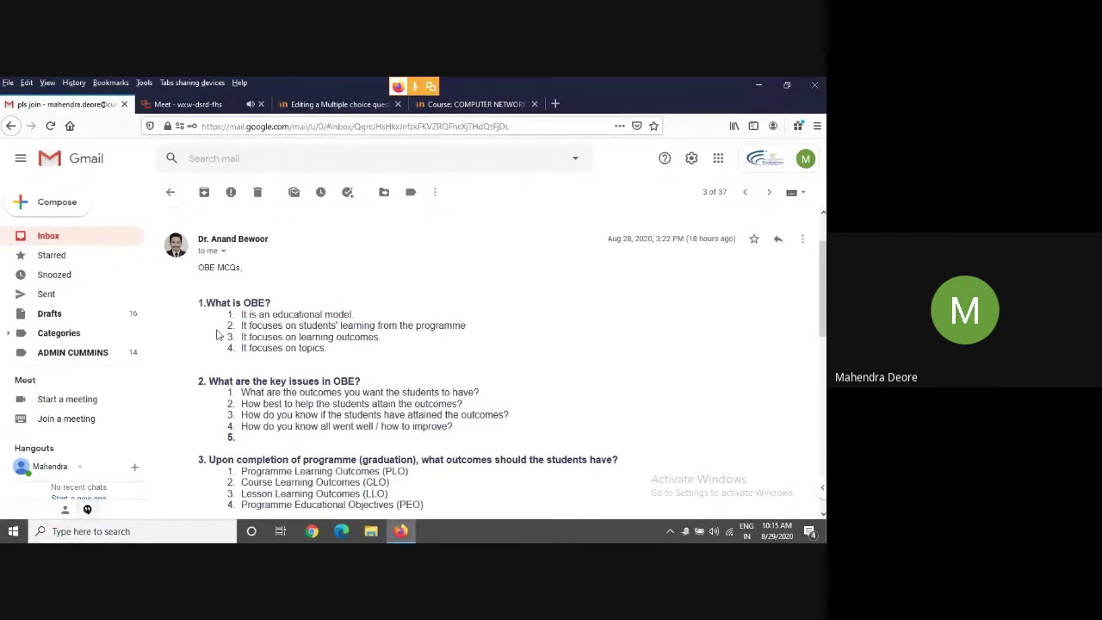
drag(242, 324, 471, 327)
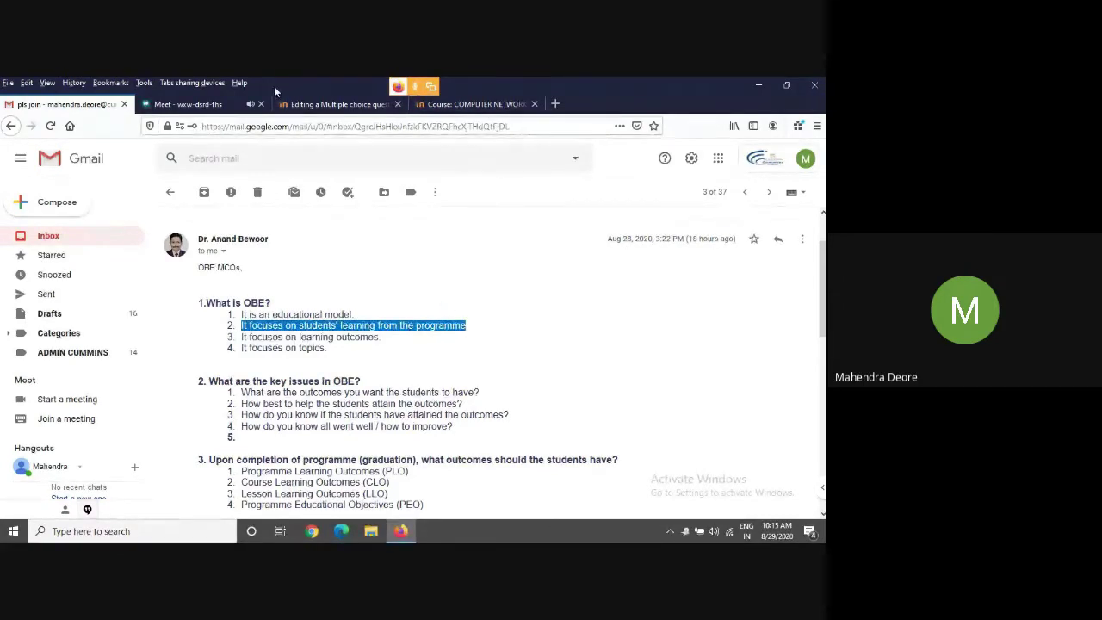
click(325, 105)
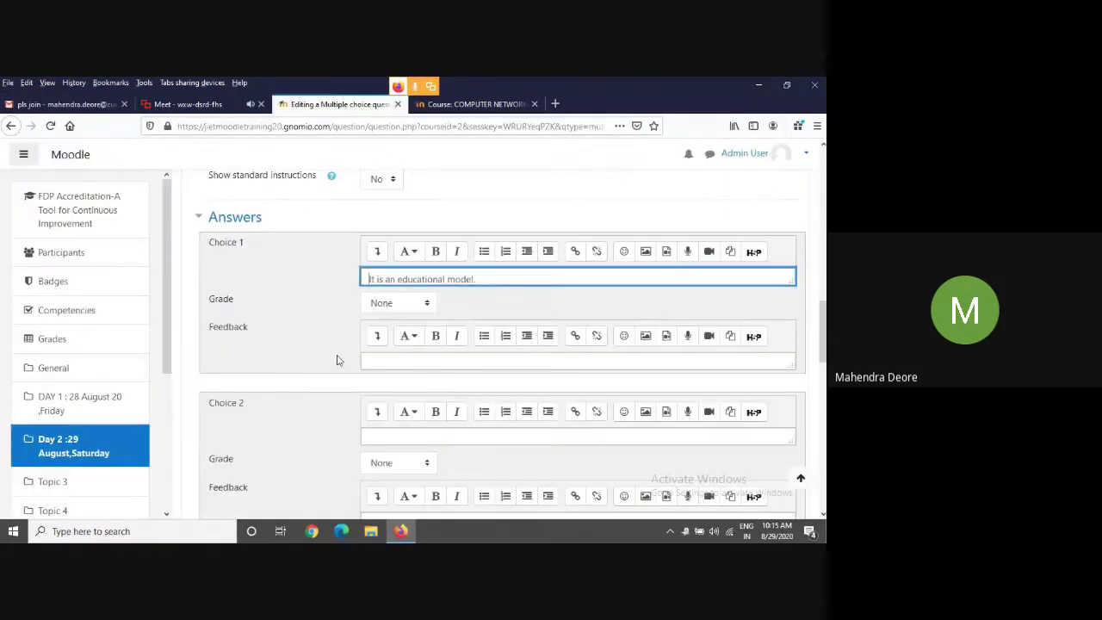
click(379, 438)
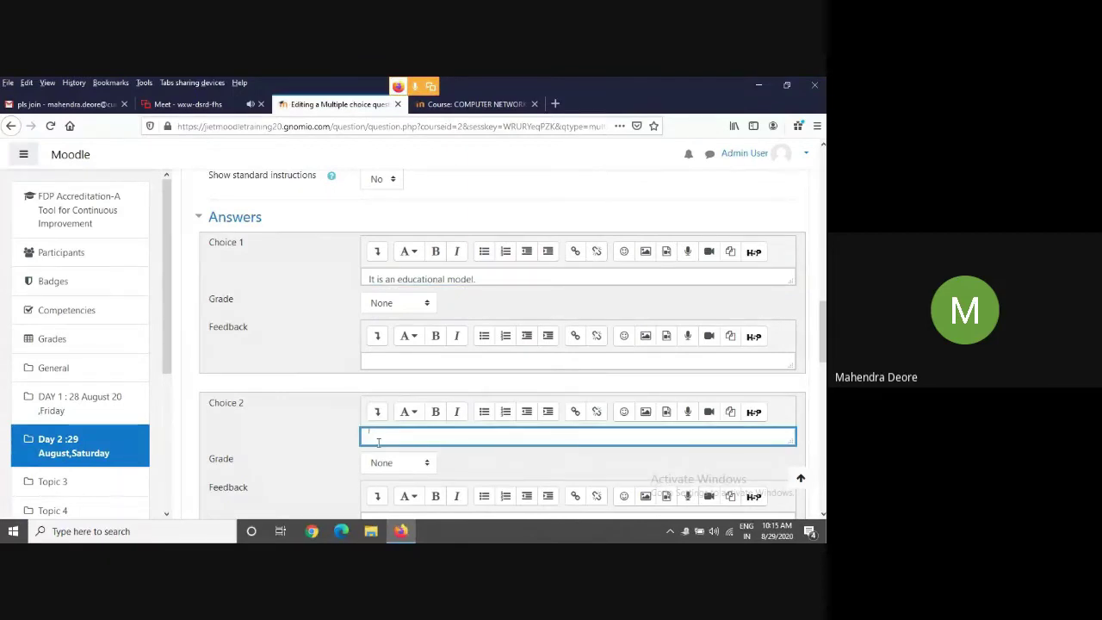
key(ctrl+v)
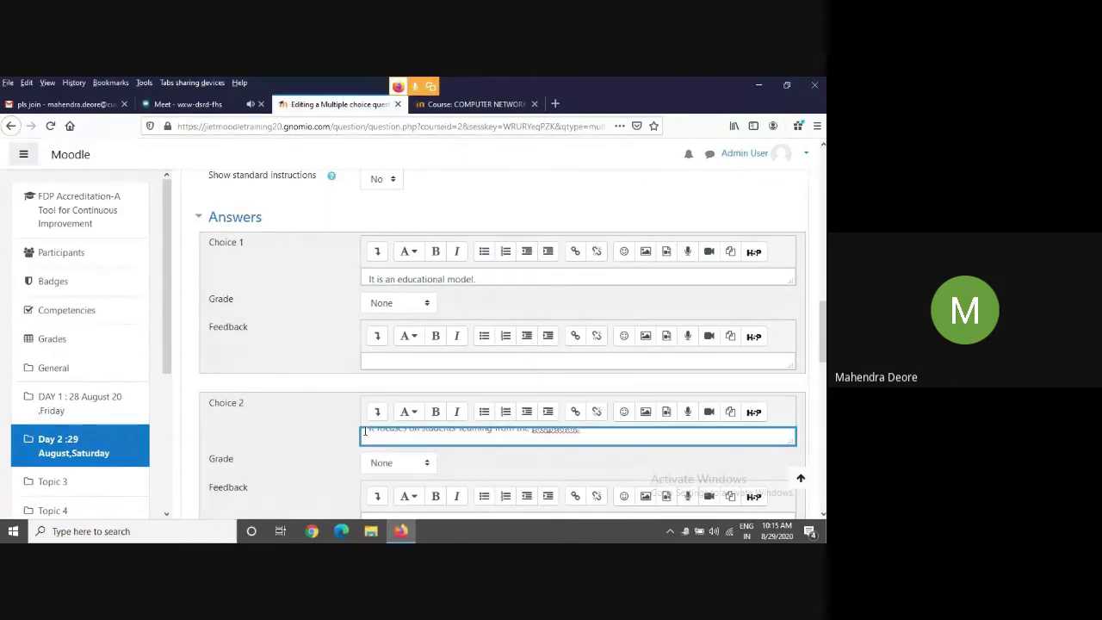
Copy "It focuses on learning outcomes." from the Gmail message and paste it into Choice 3 in Moodle.
click(64, 104)
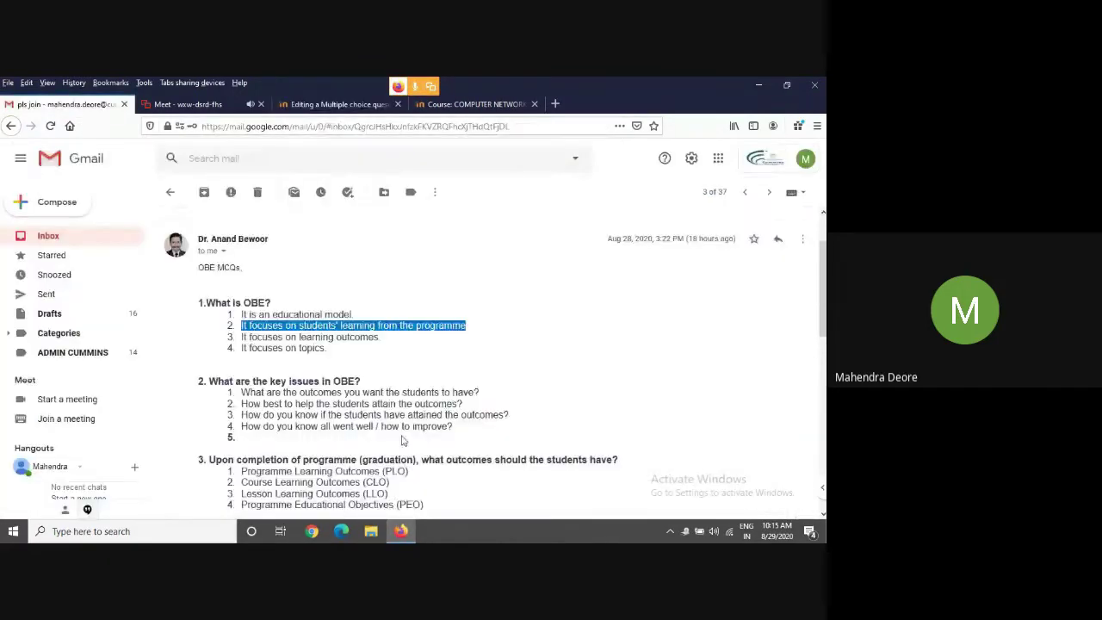
scroll(402, 440, down, 2)
click(242, 269)
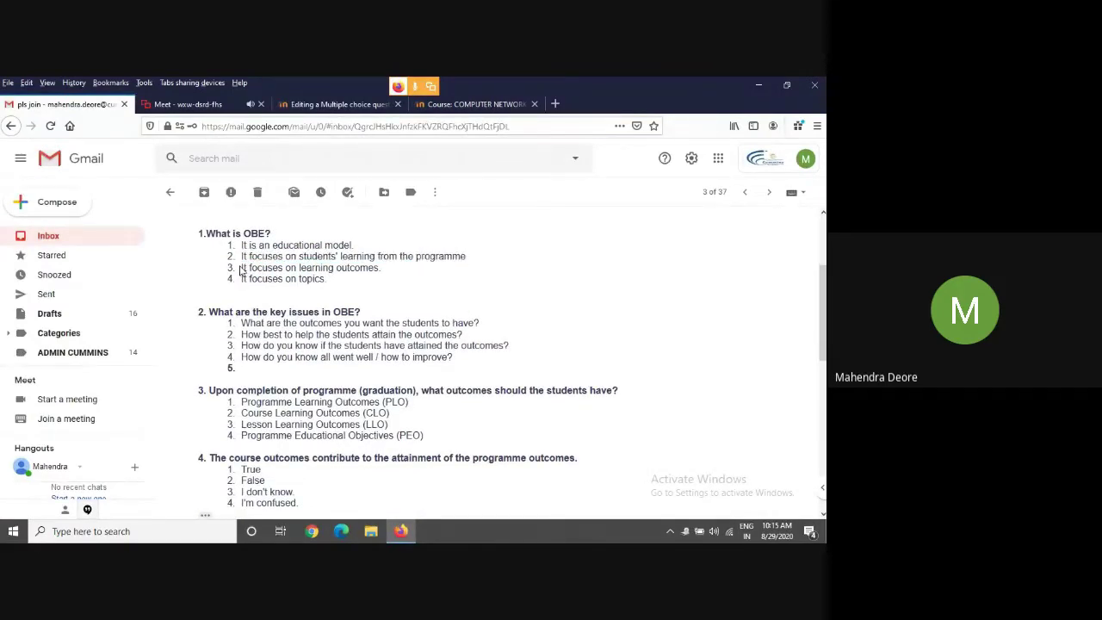
drag(243, 266, 385, 274)
key(ctrl+c)
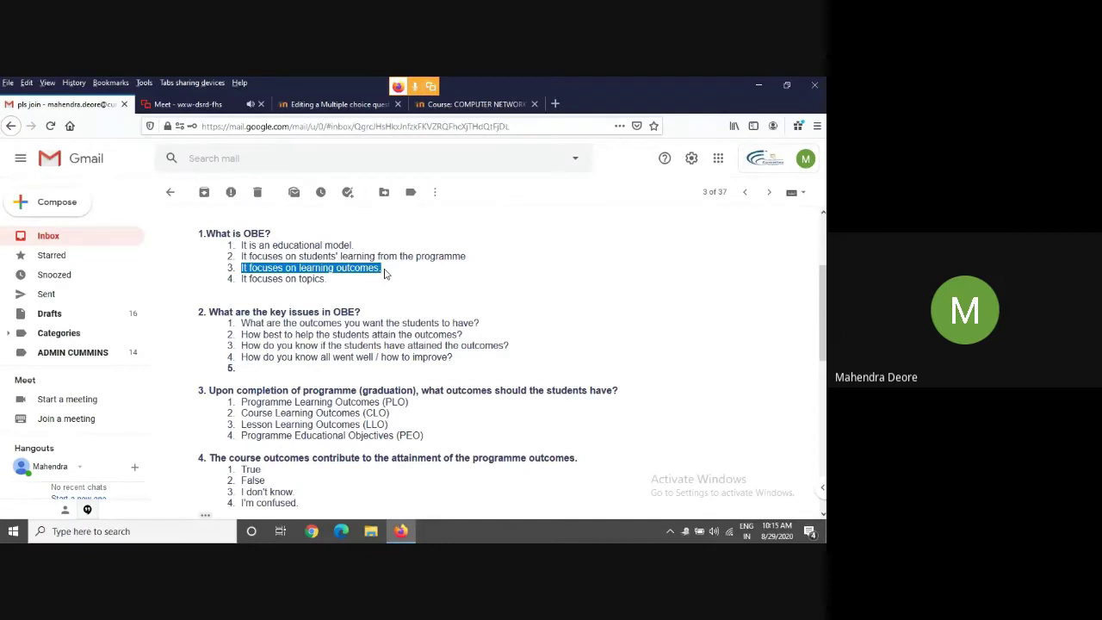
click(332, 103)
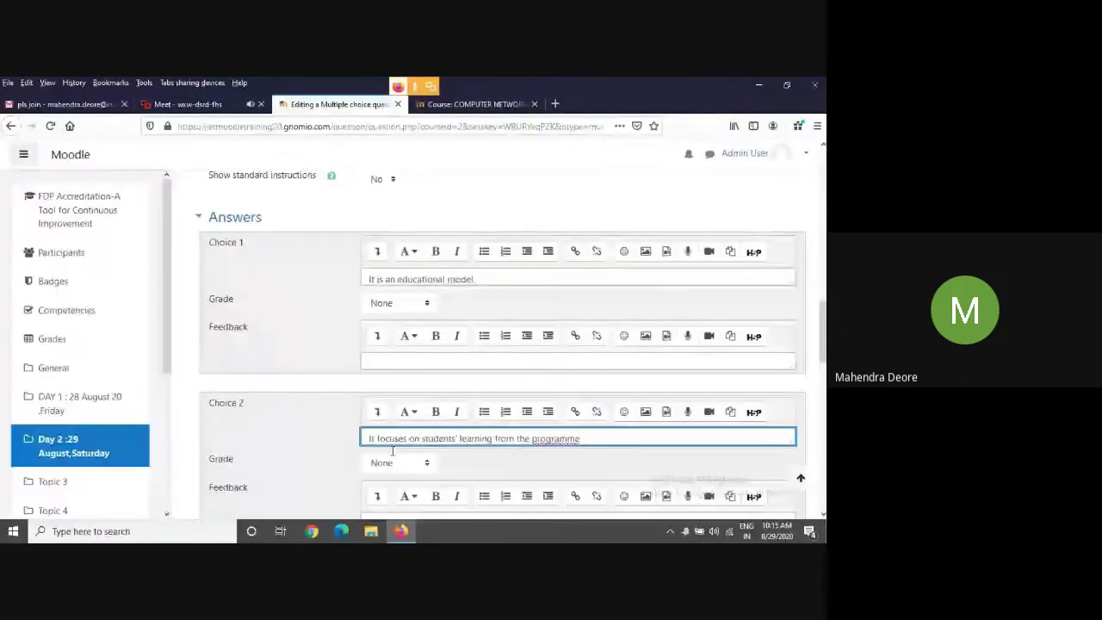
click(264, 445)
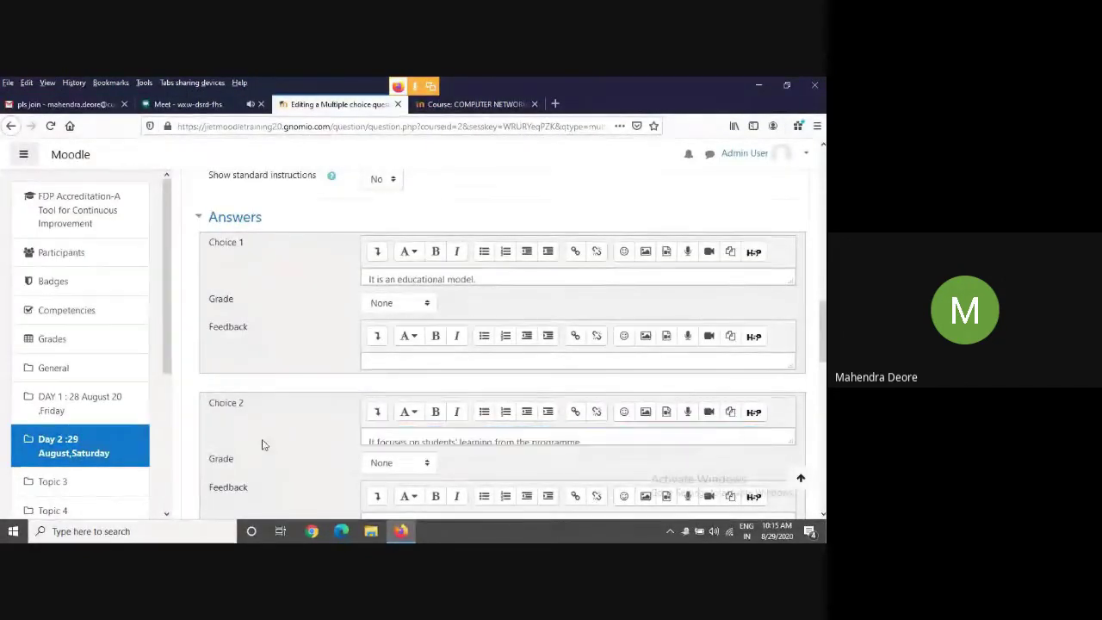
scroll(267, 446, down, 3)
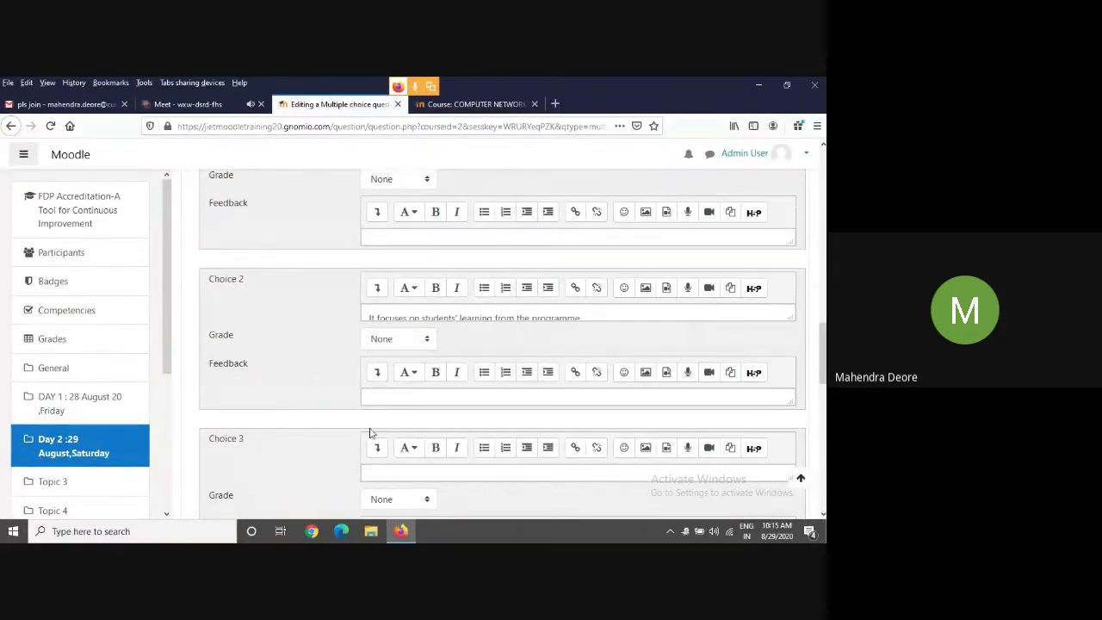
click(373, 472)
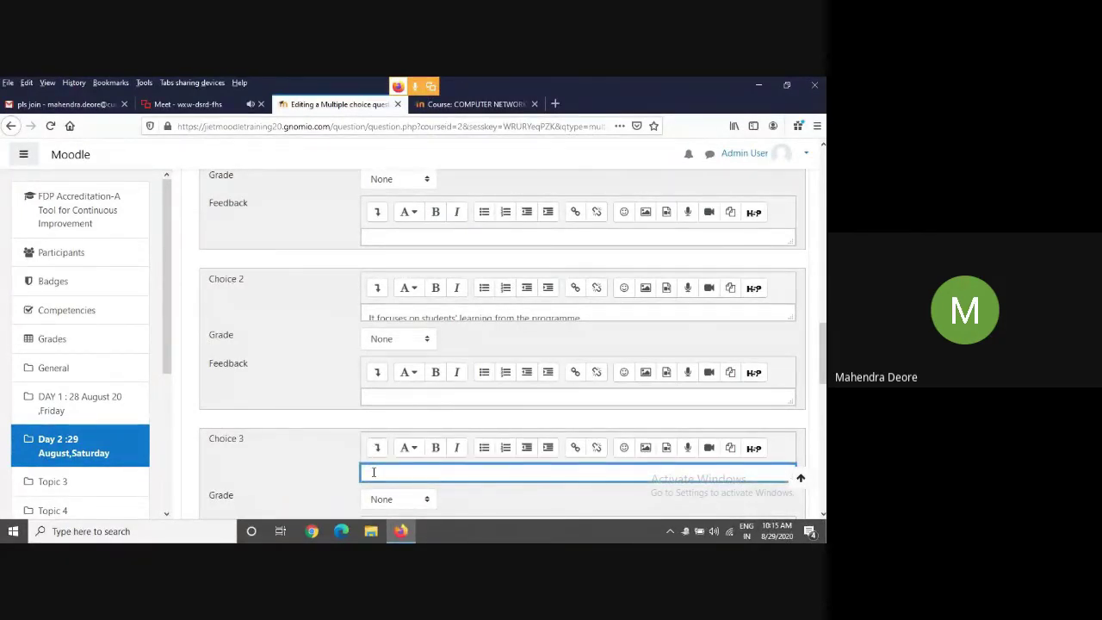
key(ctrl+v)
Copy "It focuses on topics." from the Gmail message and paste it into Choice 4 in Moodle.
click(90, 104)
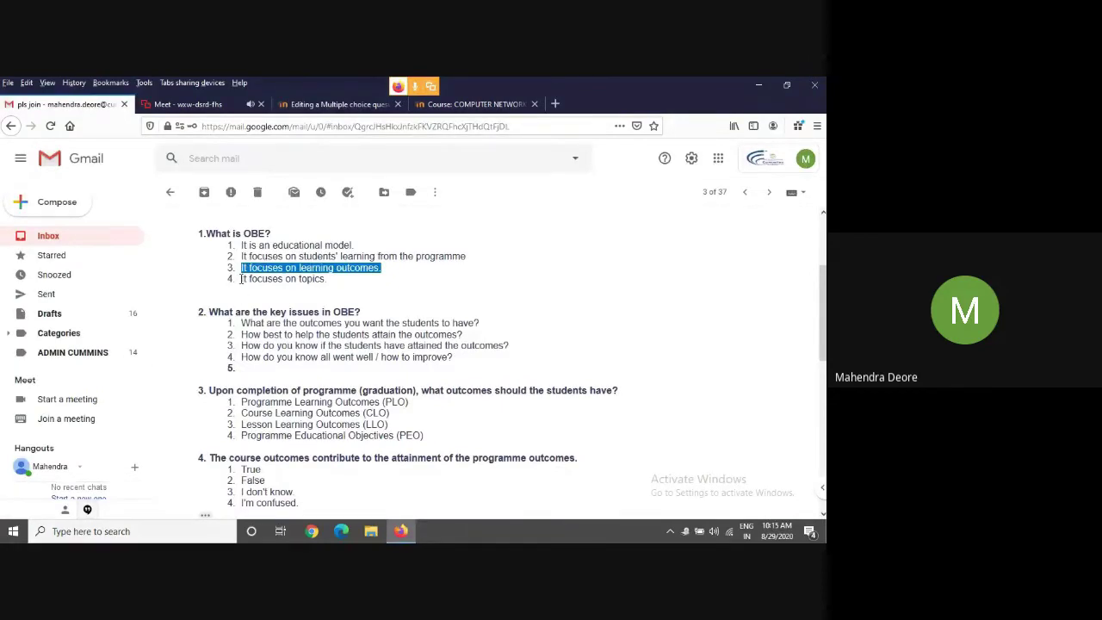
drag(242, 278, 328, 281)
key(ctrl+c)
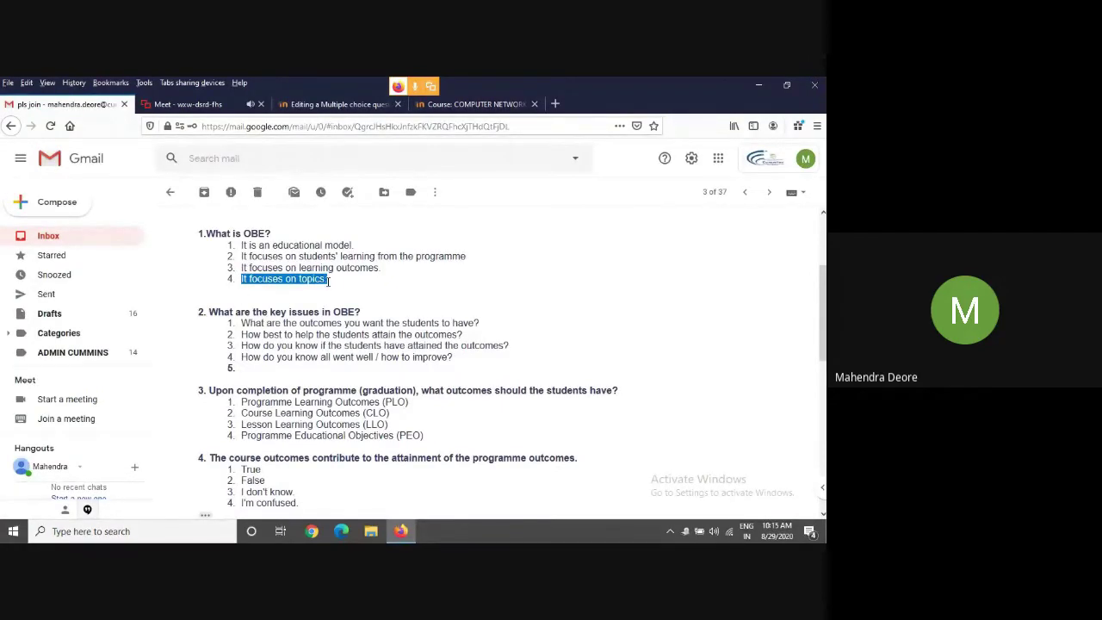
click(324, 104)
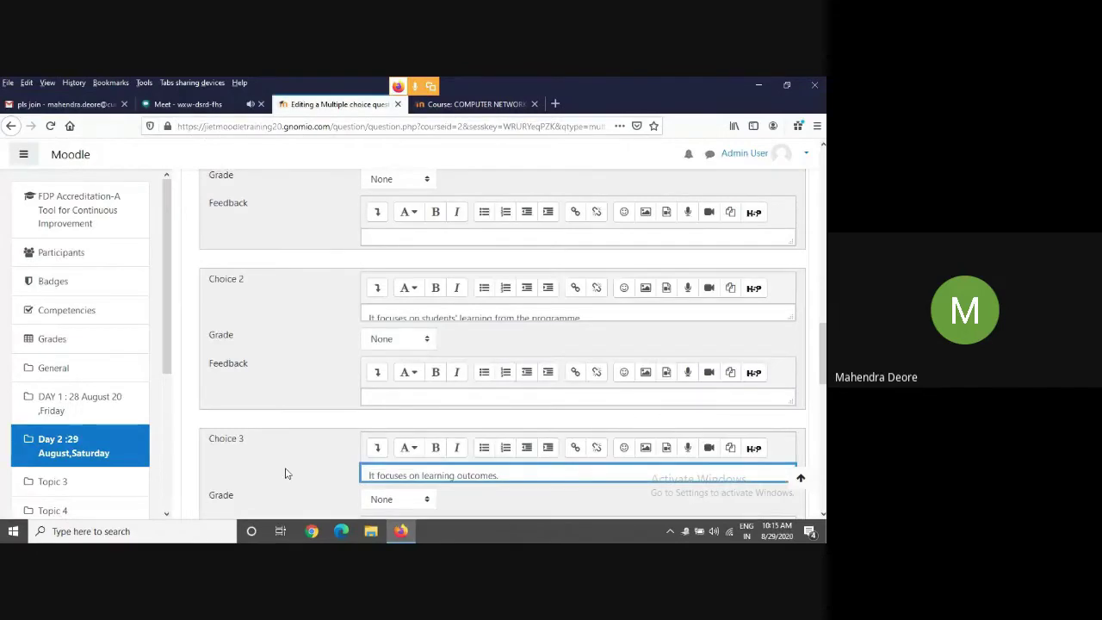
scroll(279, 474, down, 2)
scroll(280, 474, down, 2)
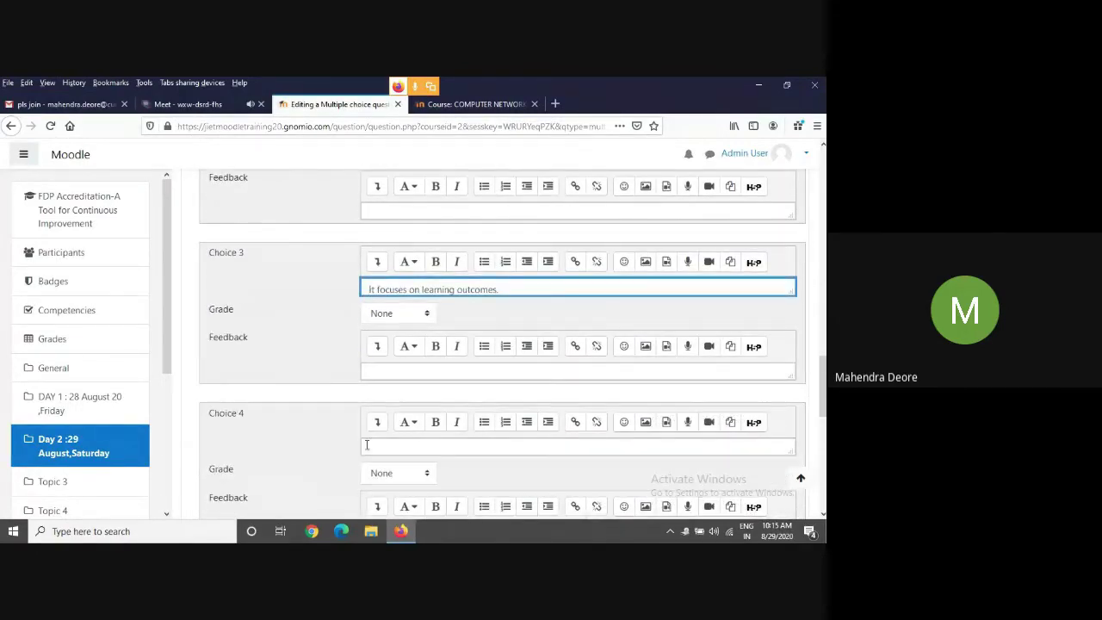
click(367, 445)
key(ctrl+v)
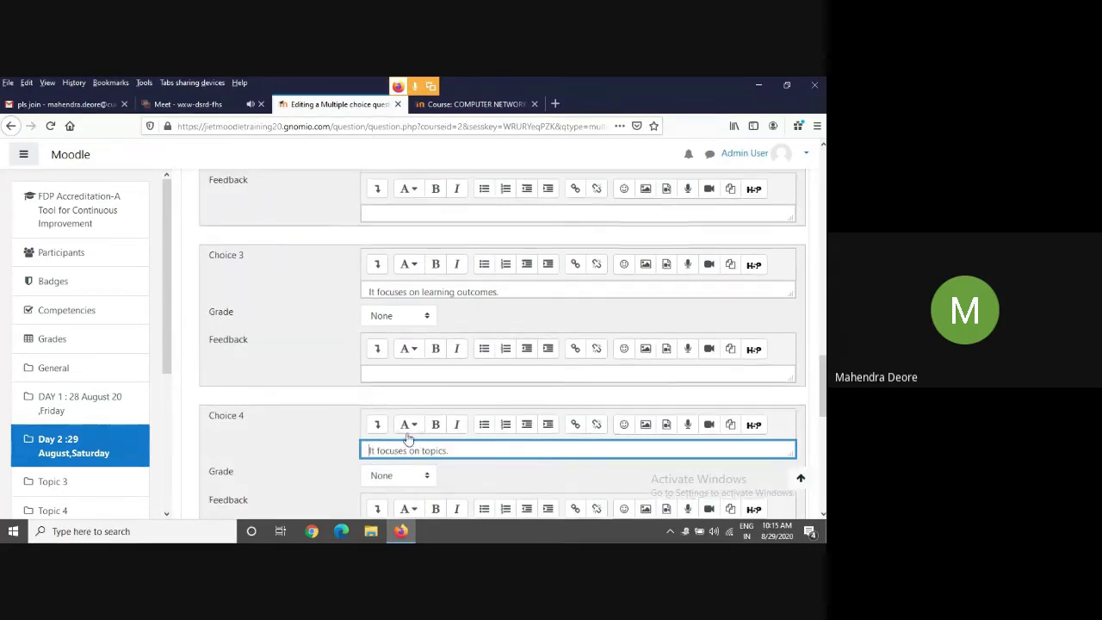
Review the choice texts and general question settings, and examine the grade percentages offered for Choice 1.
scroll(410, 426, up, 3)
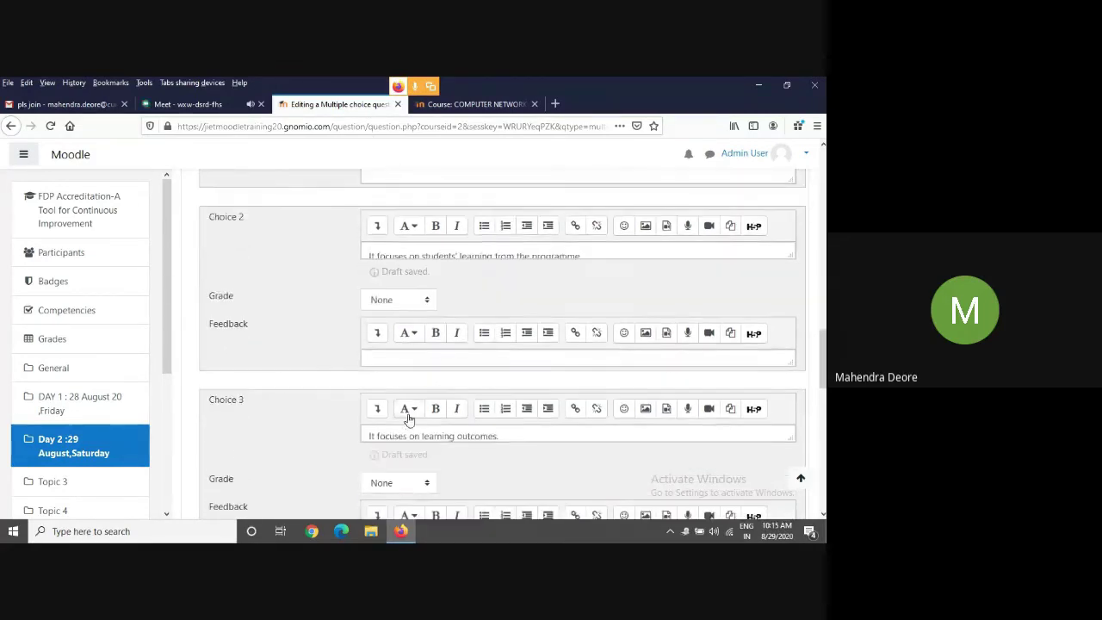
click(364, 256)
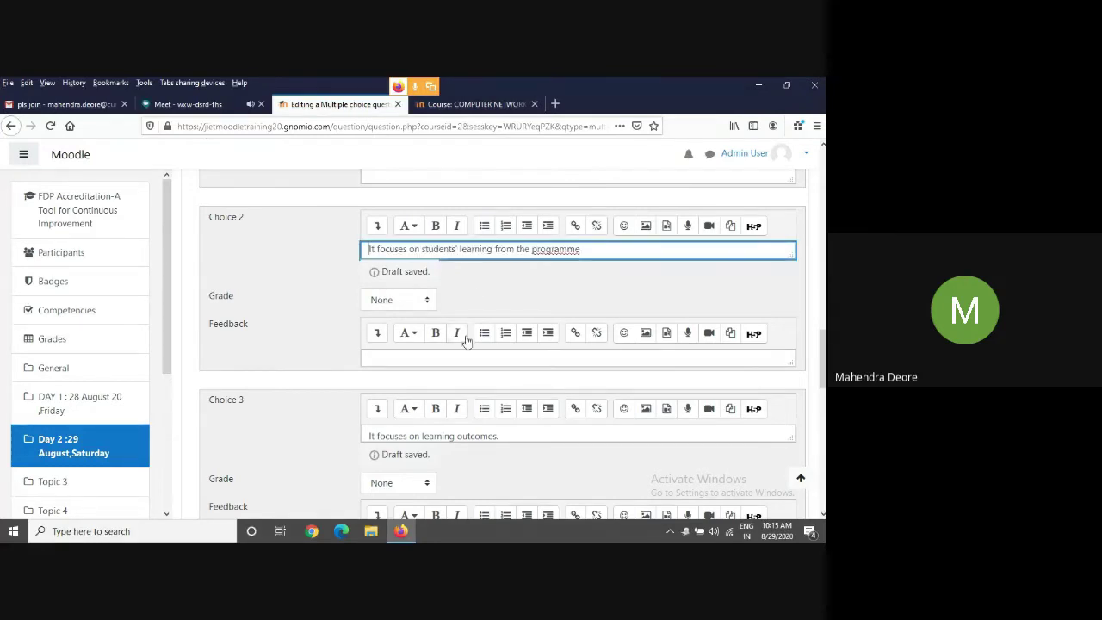
scroll(469, 341, up, 1)
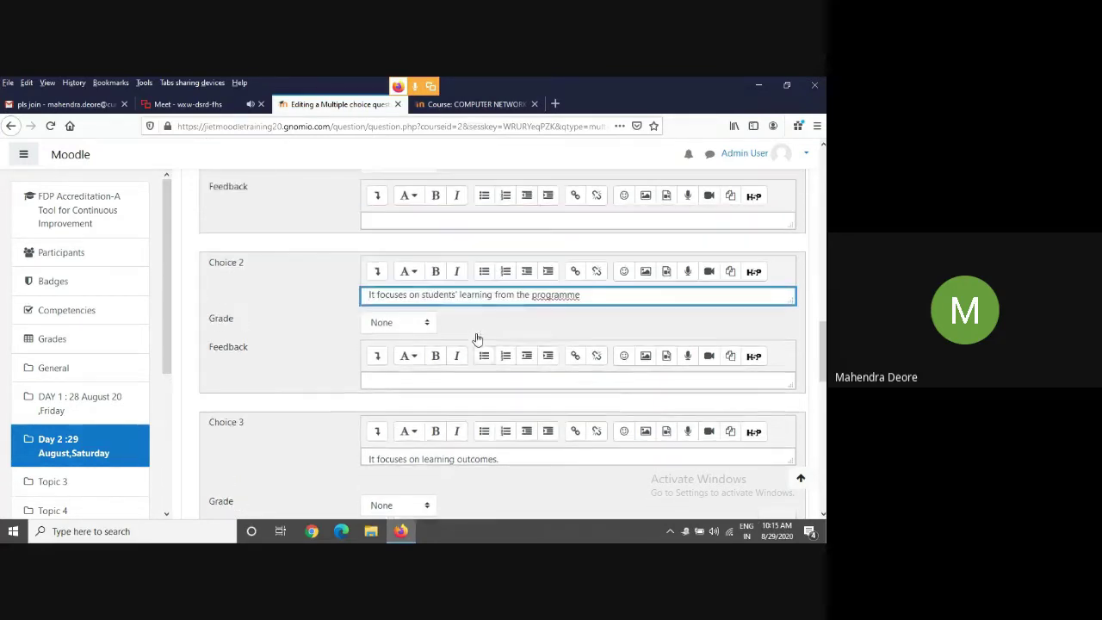
scroll(450, 322, up, 3)
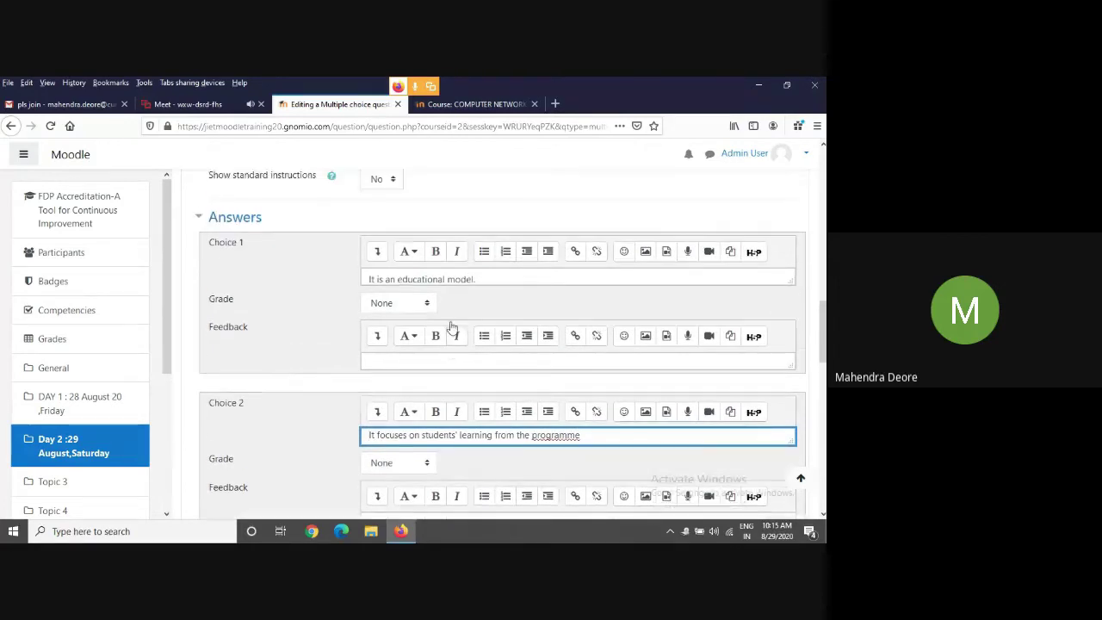
click(427, 303)
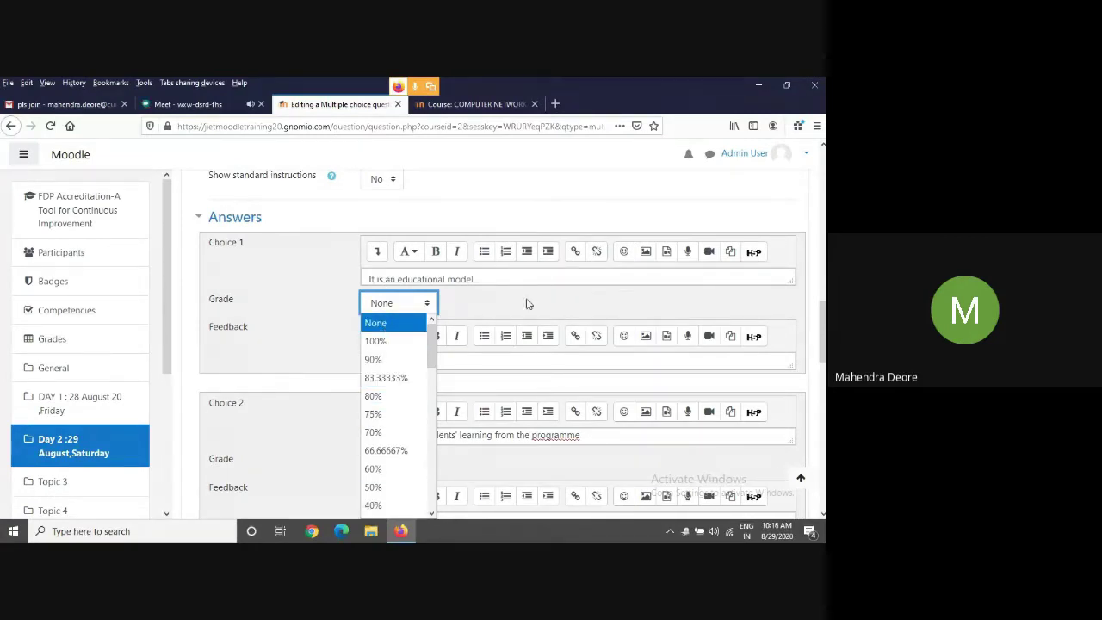
scroll(534, 339, up, 1)
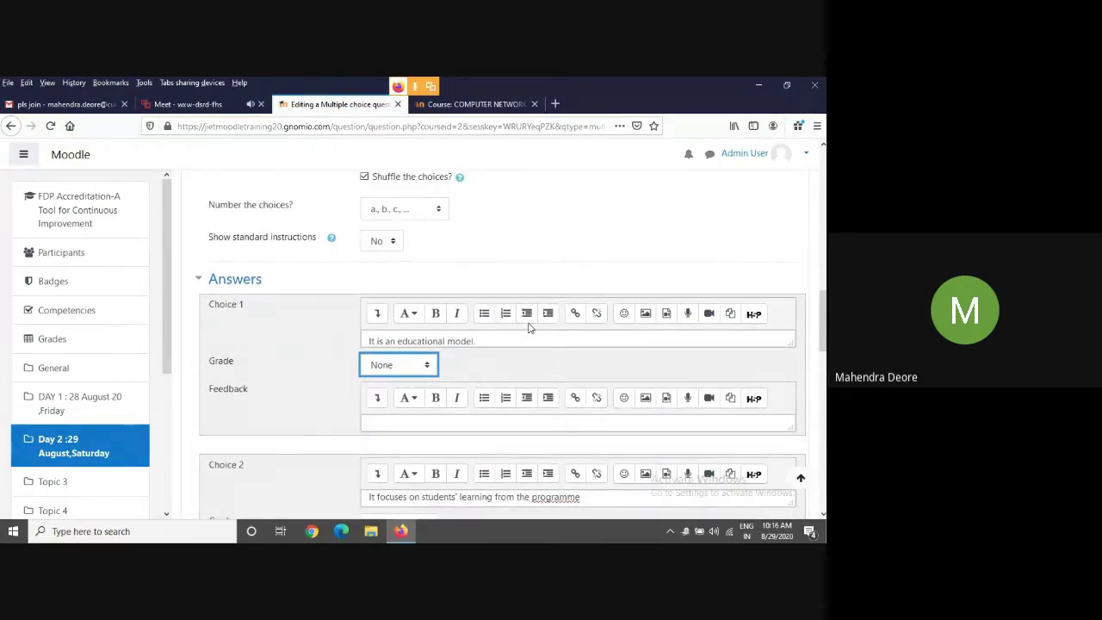
scroll(455, 382, up, 3)
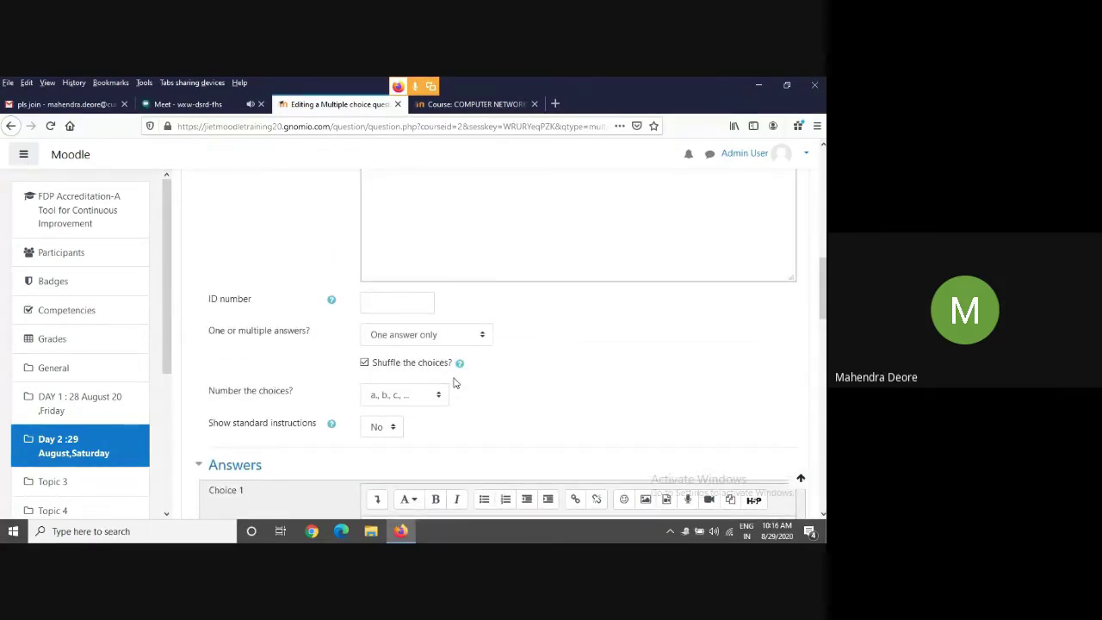
scroll(455, 382, up, 2)
scroll(455, 382, down, 4)
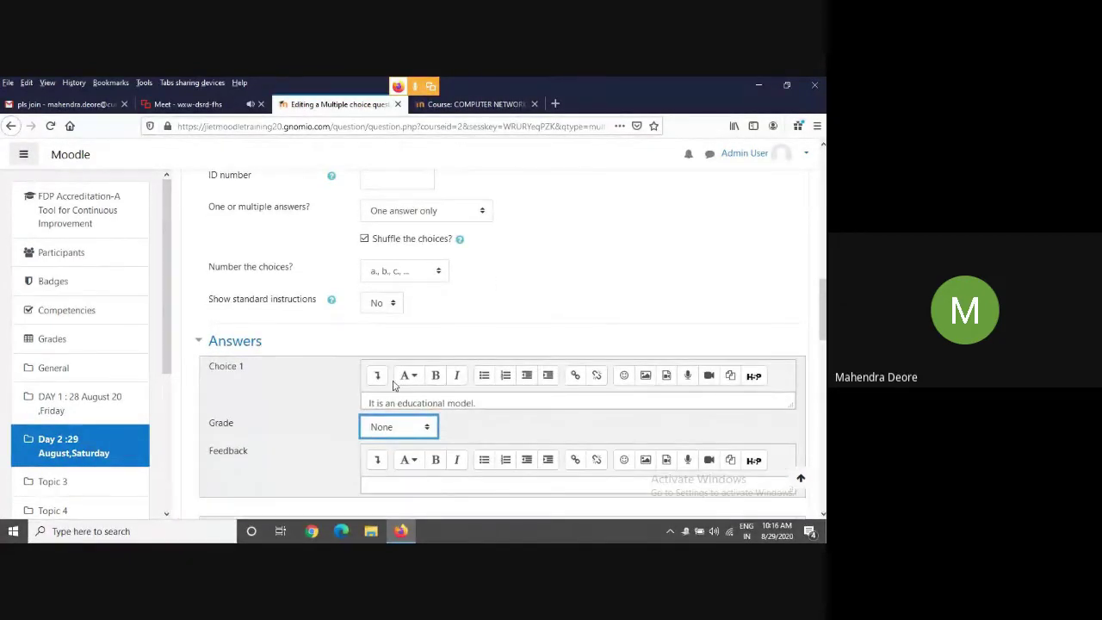
scroll(387, 413, down, 2)
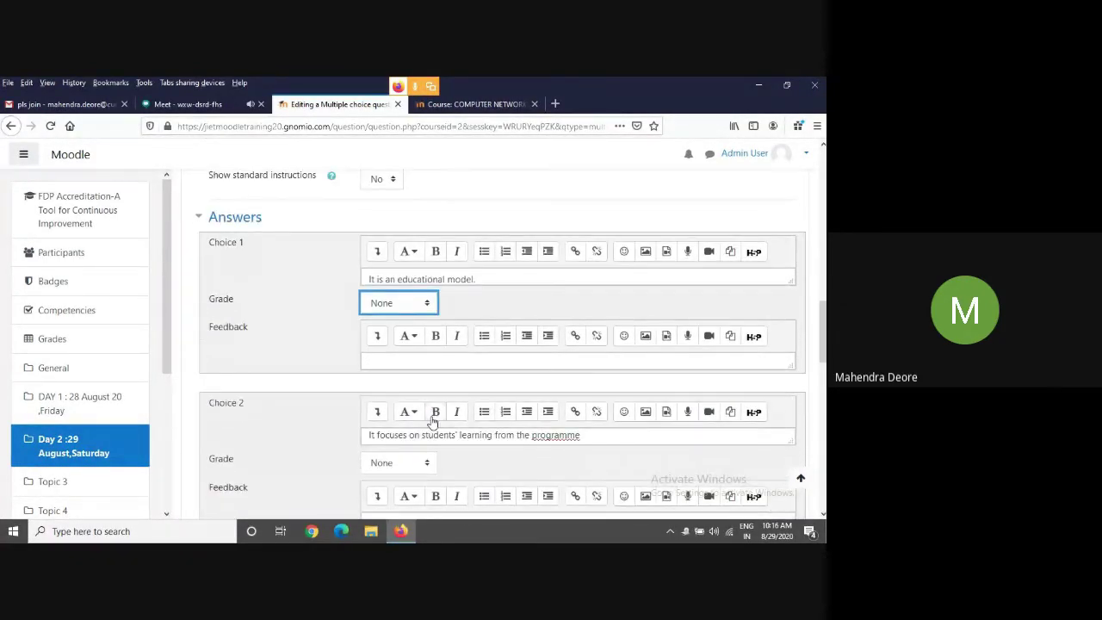
scroll(433, 422, down, 1)
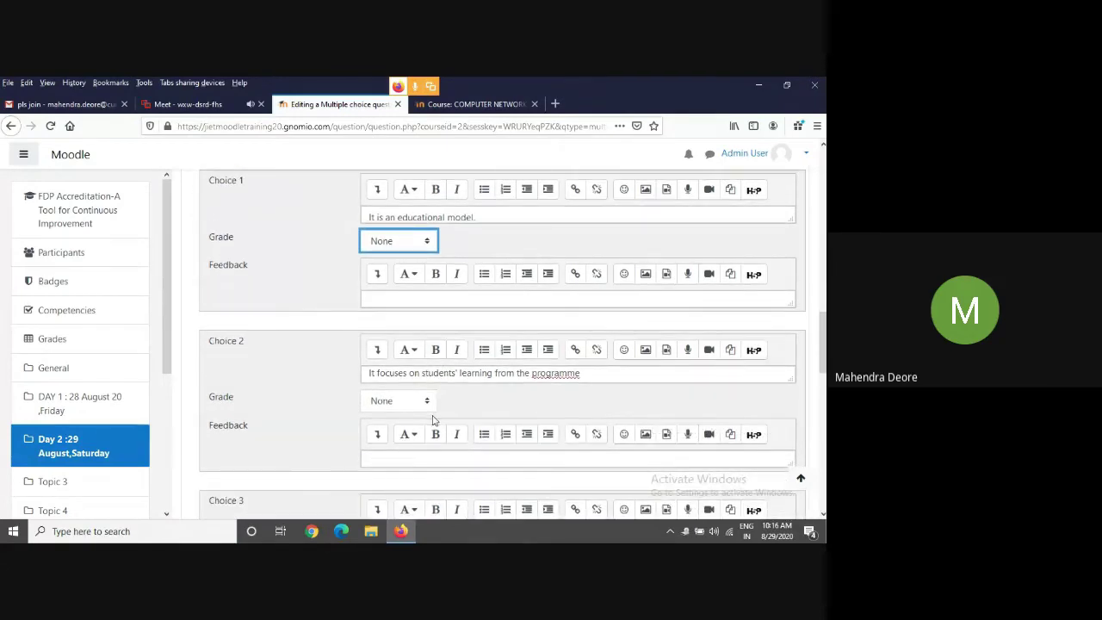
scroll(433, 421, up, 1)
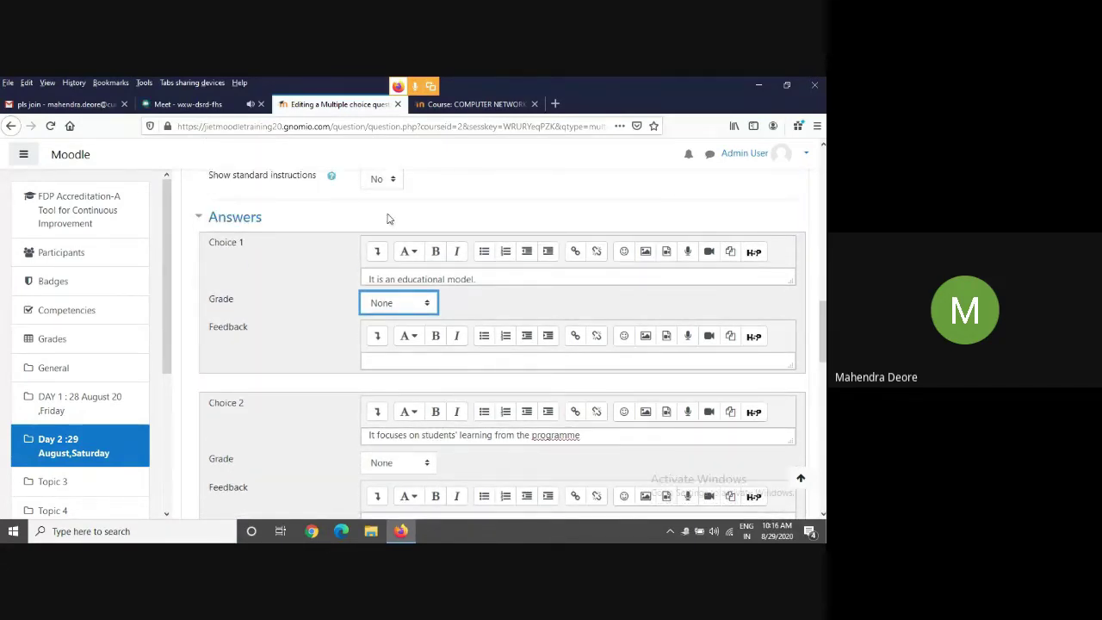
click(428, 308)
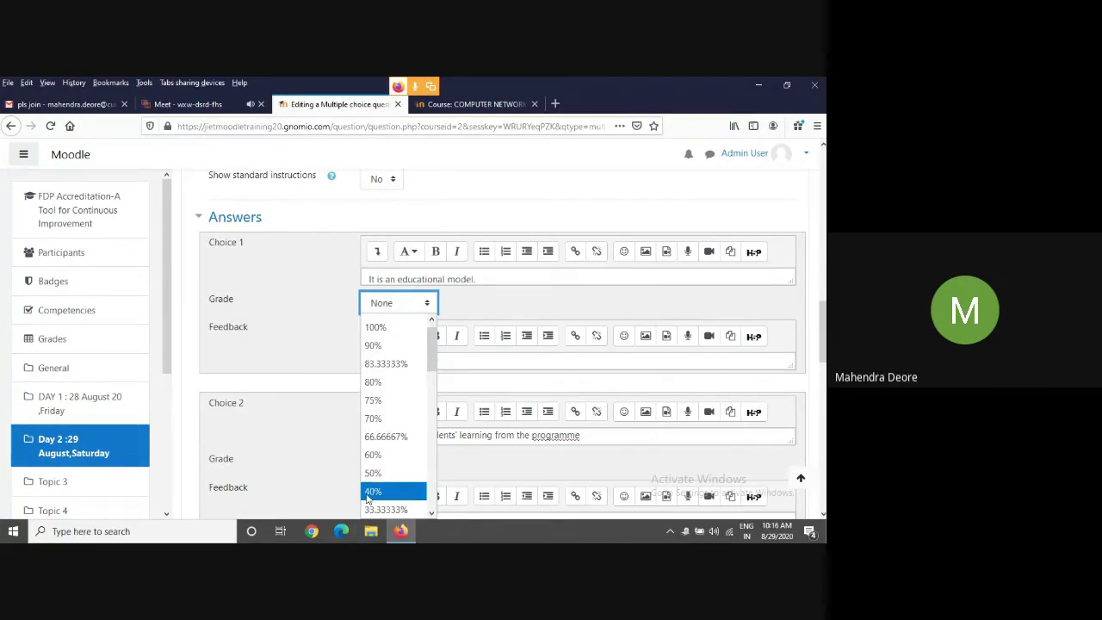
click(308, 415)
Check Choices 2 to 5 with their grade and feedback fields, and the remaining sections of the question form.
scroll(310, 401, down, 1)
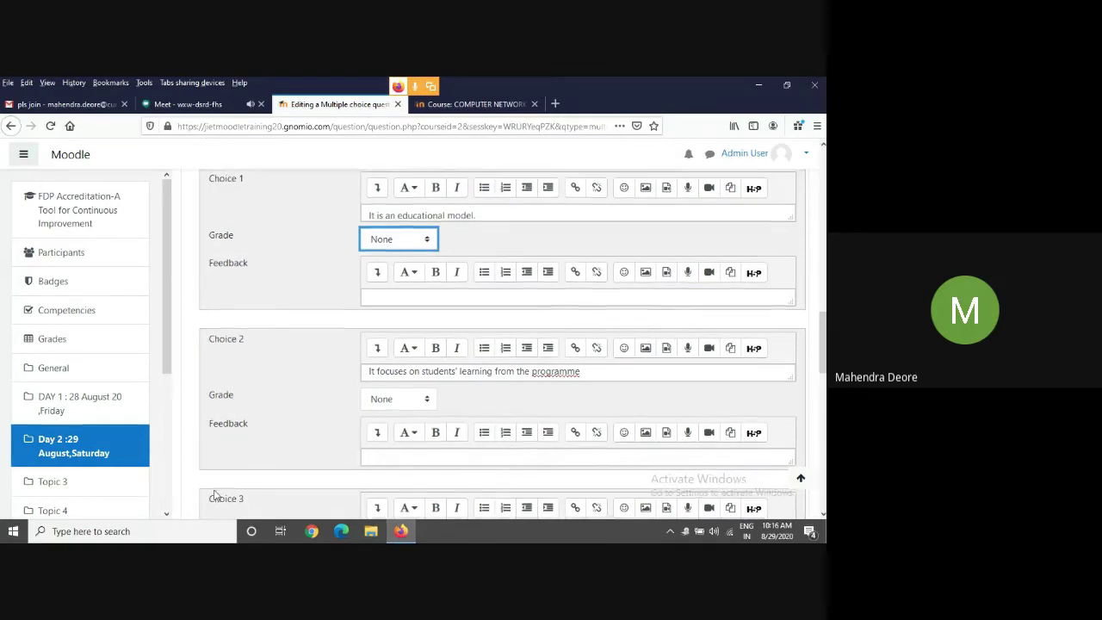
scroll(218, 496, down, 1)
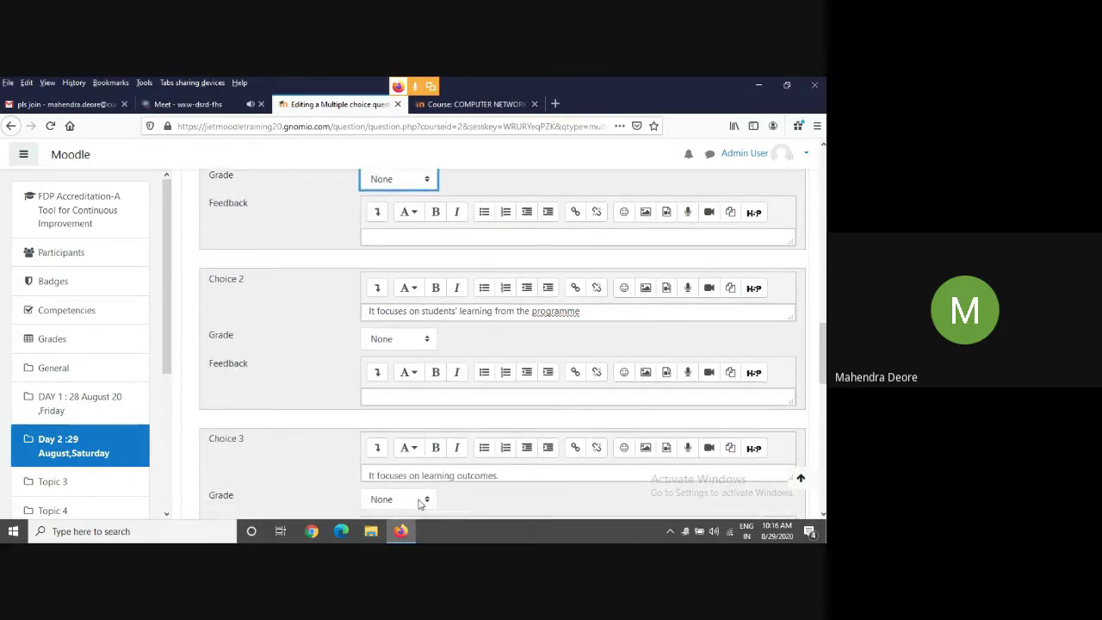
scroll(477, 331, down, 3)
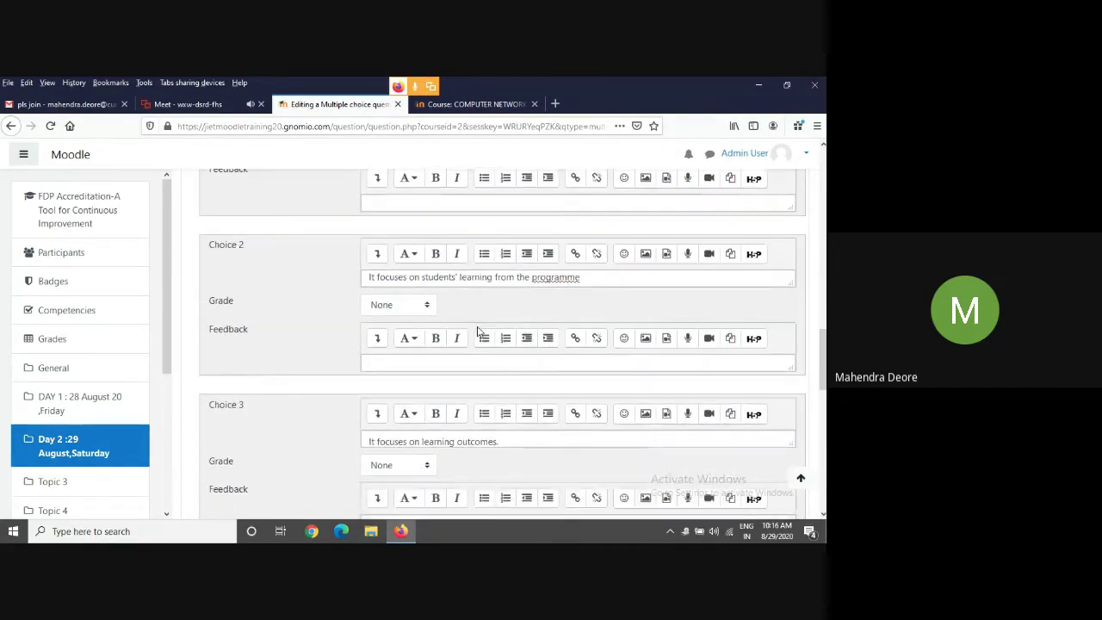
scroll(478, 331, down, 1)
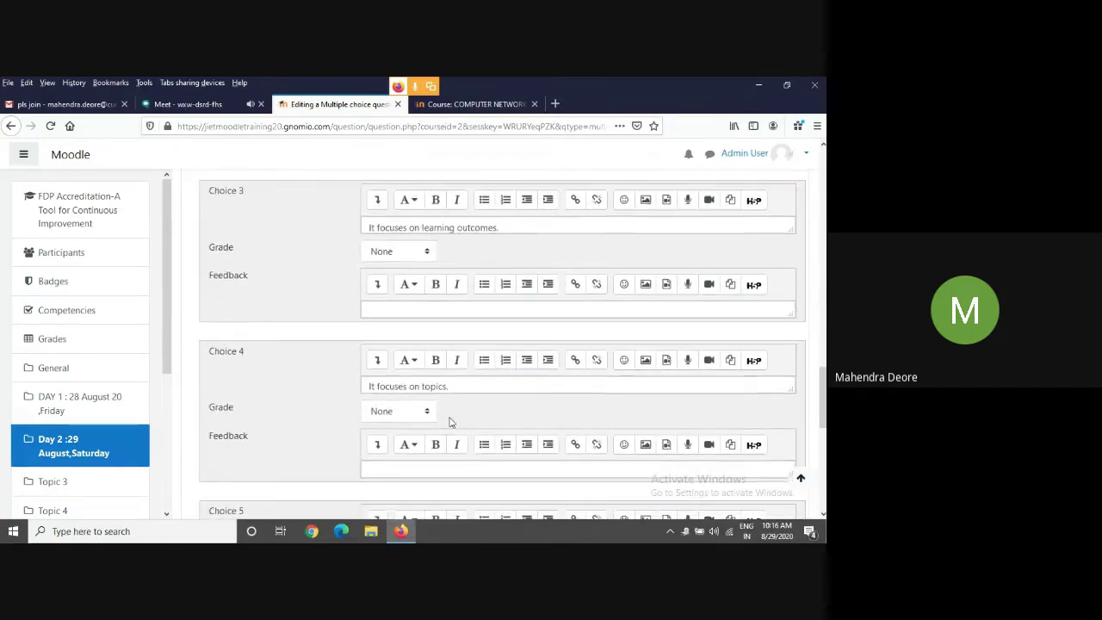
scroll(459, 346, up, 3)
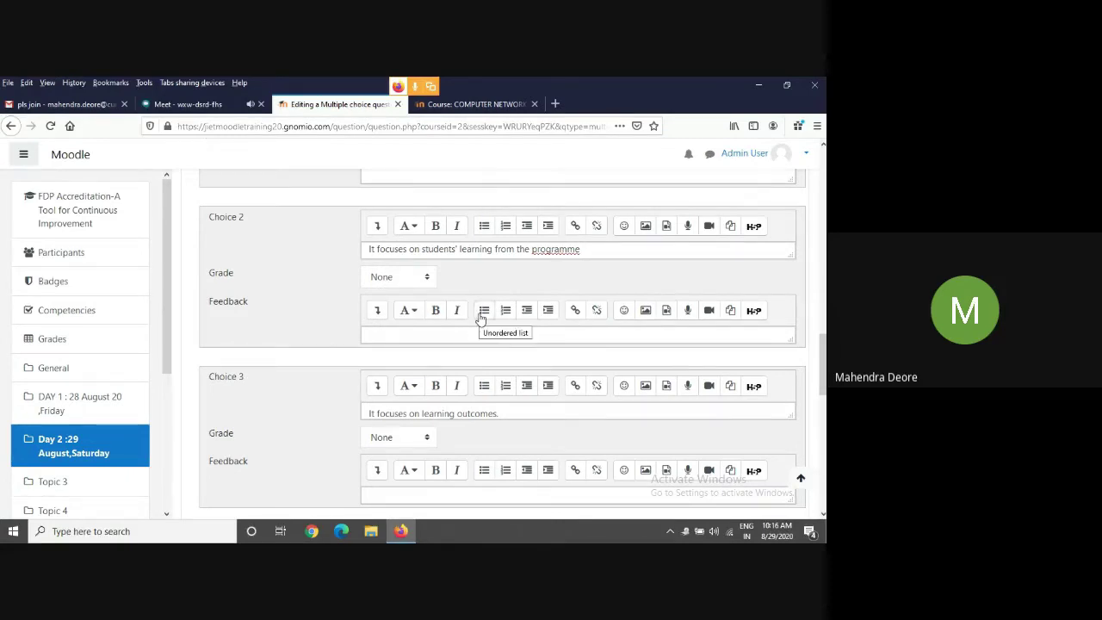
scroll(478, 339, down, 5)
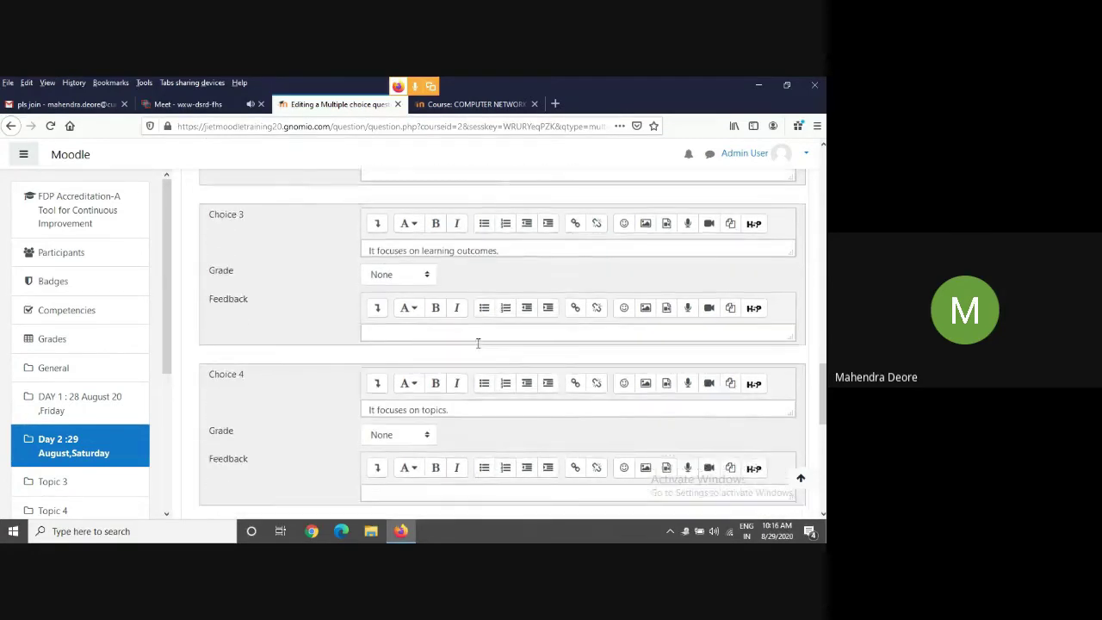
scroll(478, 345, down, 5)
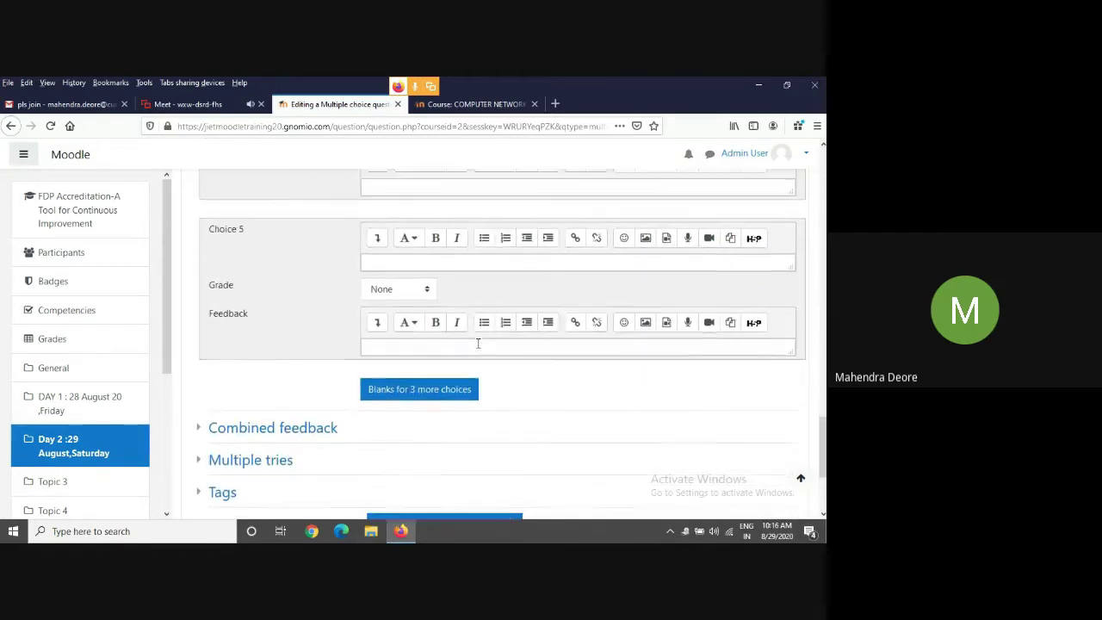
scroll(477, 343, down, 3)
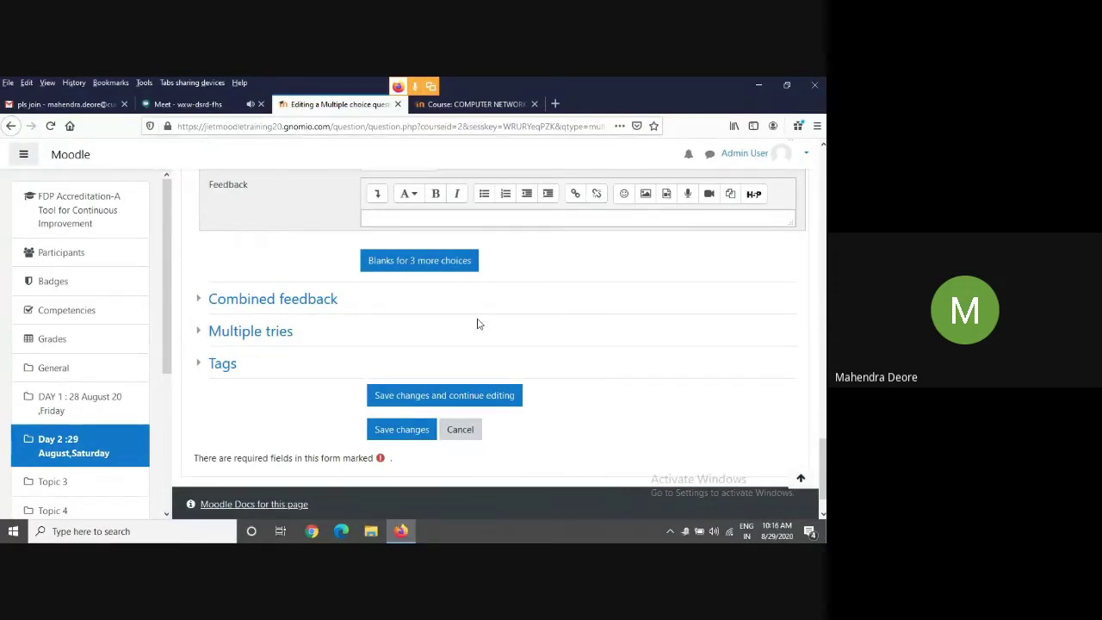
click(422, 270)
Set the grade of Choice 3, "It focuses on learning outcomes.", to 100% and save the multiple choice question.
scroll(477, 298, up, 3)
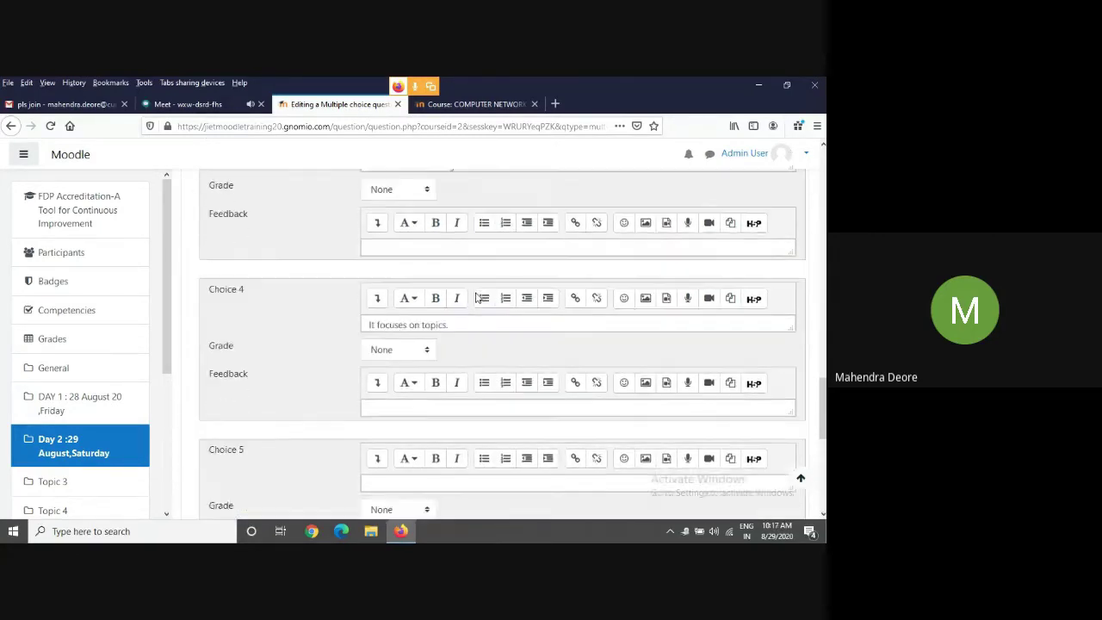
scroll(476, 298, up, 3)
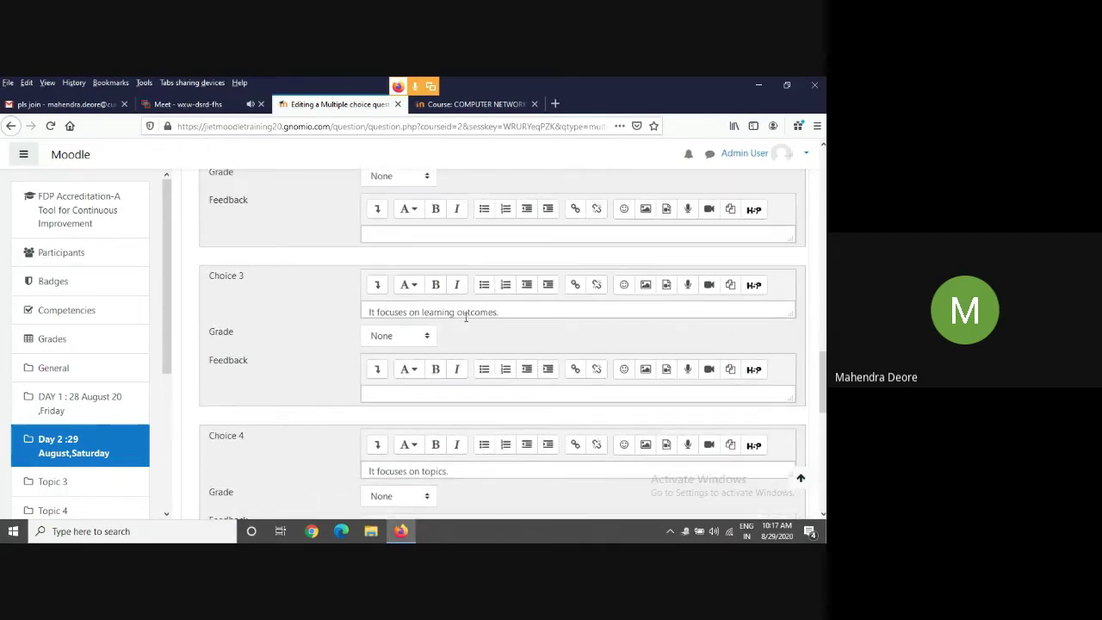
click(428, 336)
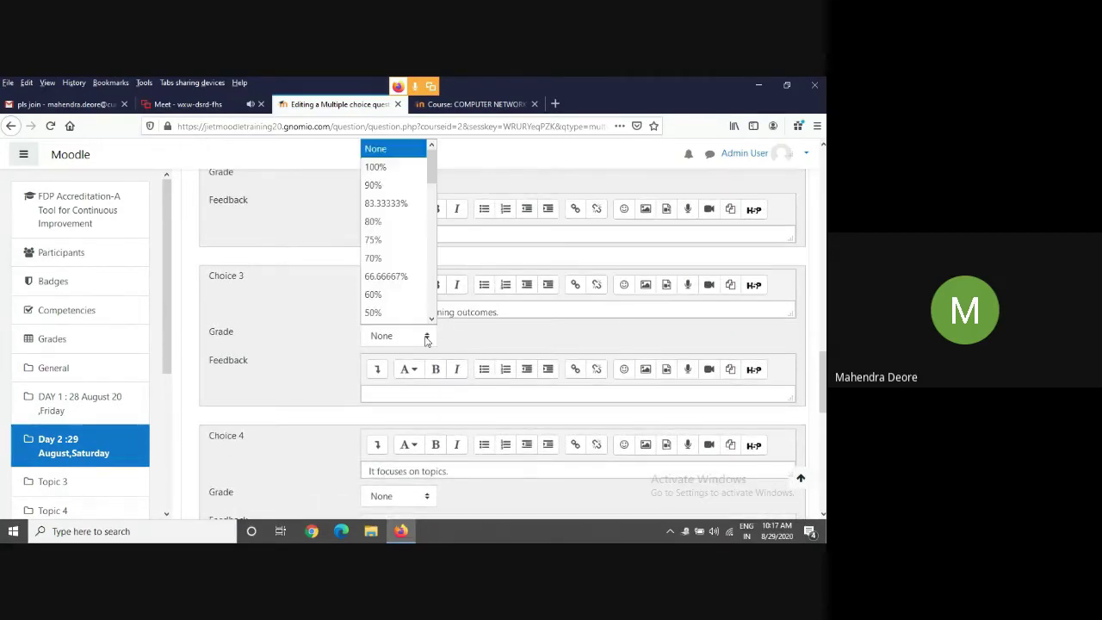
click(392, 169)
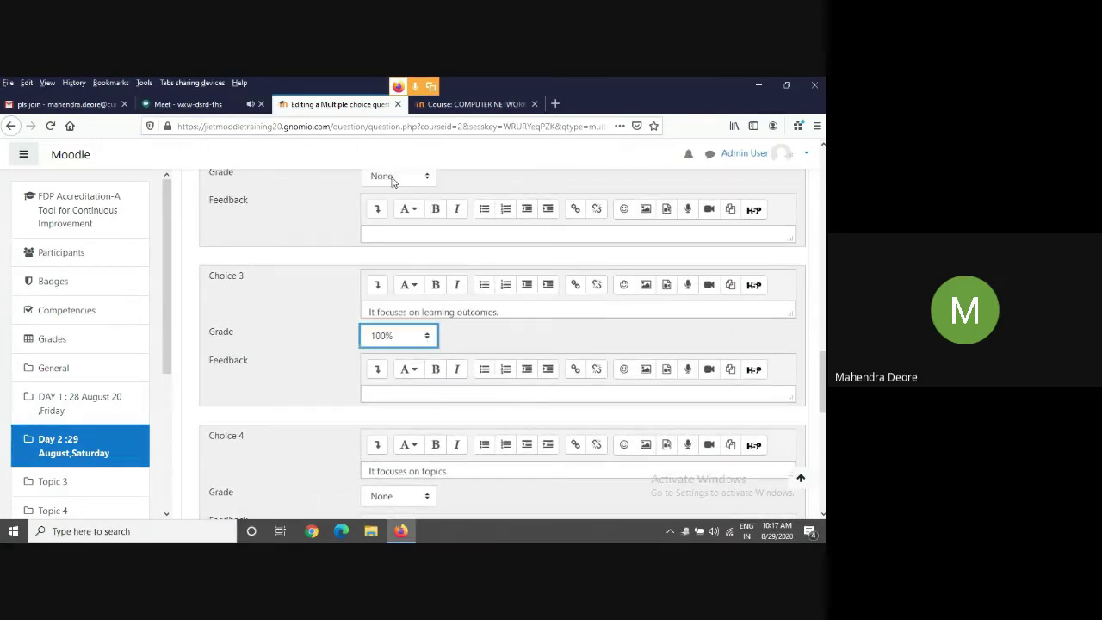
scroll(461, 369, down, 1)
scroll(461, 369, down, 6)
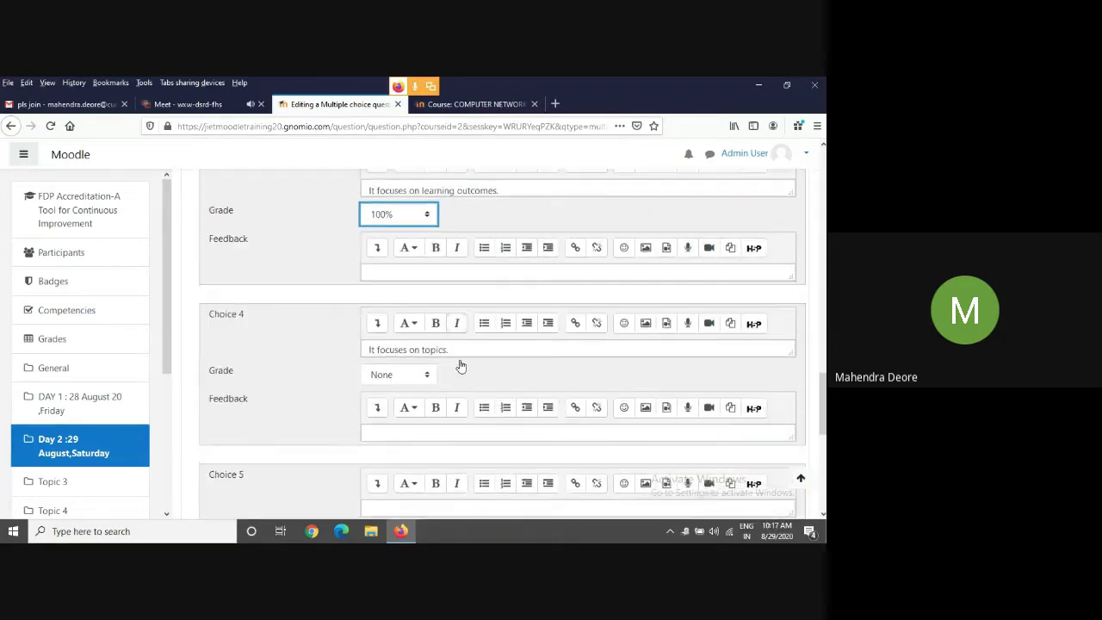
scroll(417, 445, down, 3)
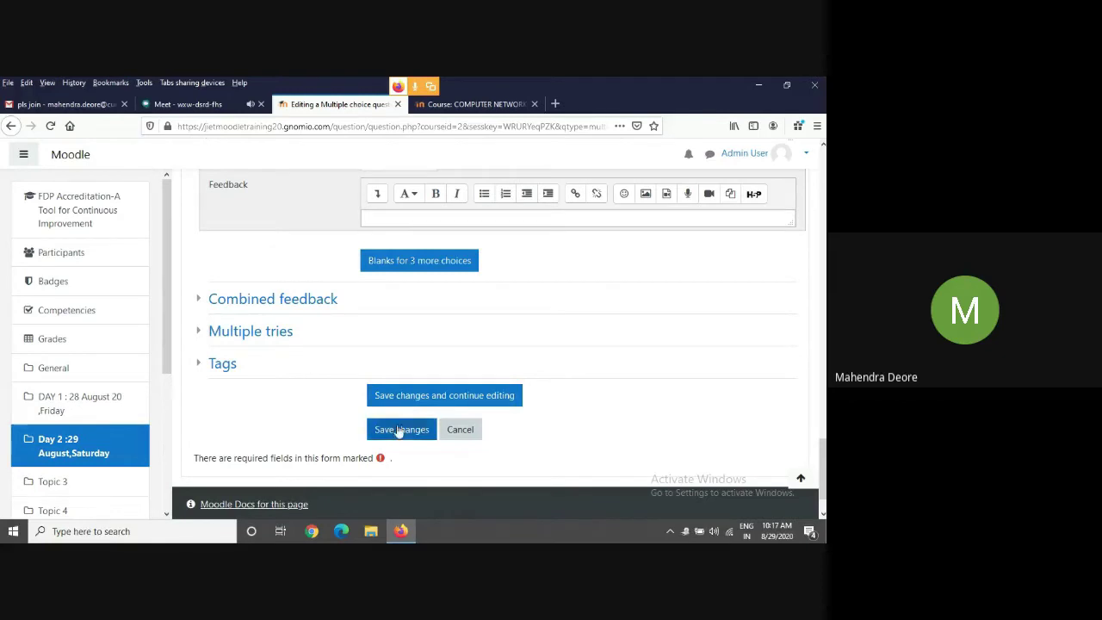
click(399, 430)
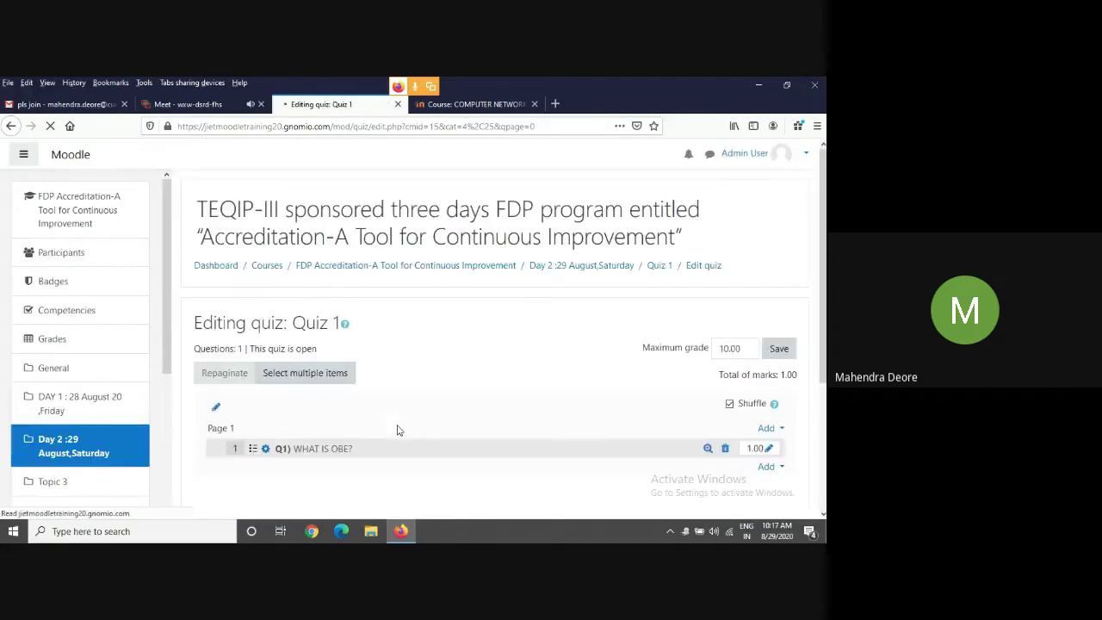
Preview the saved question "What is OBE?" from the Quiz 1 question list, then close the preview.
scroll(370, 413, down, 1)
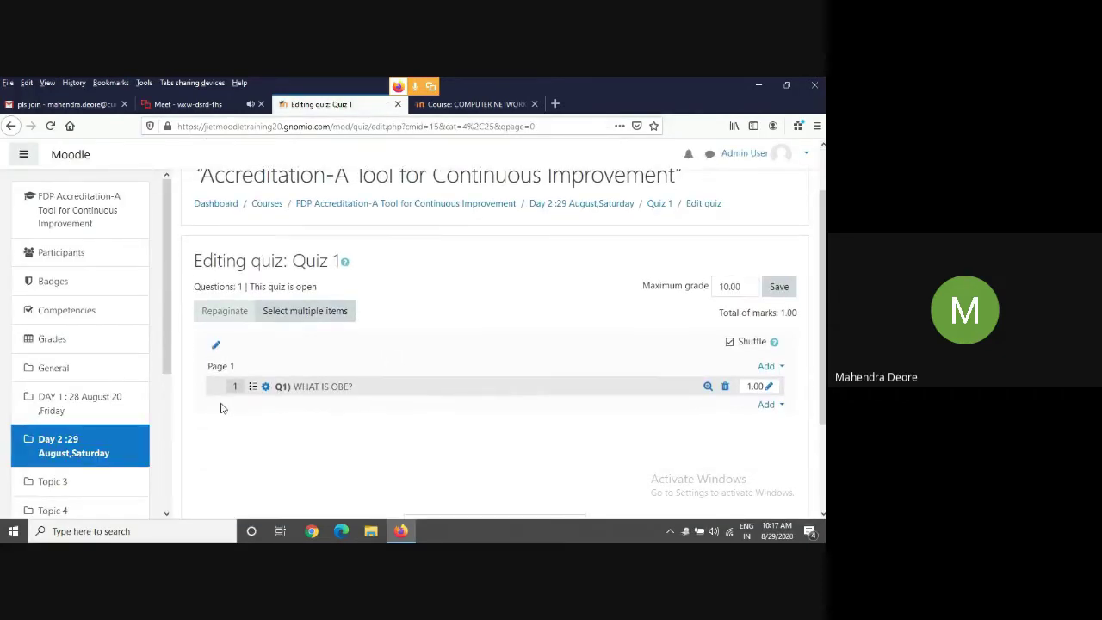
click(708, 386)
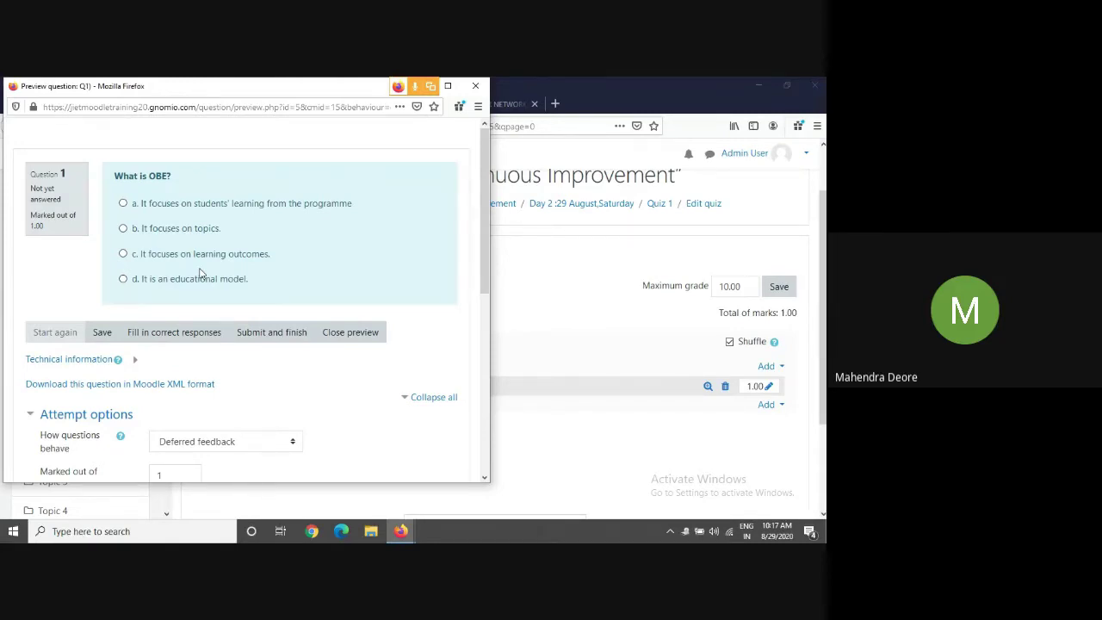
click(475, 86)
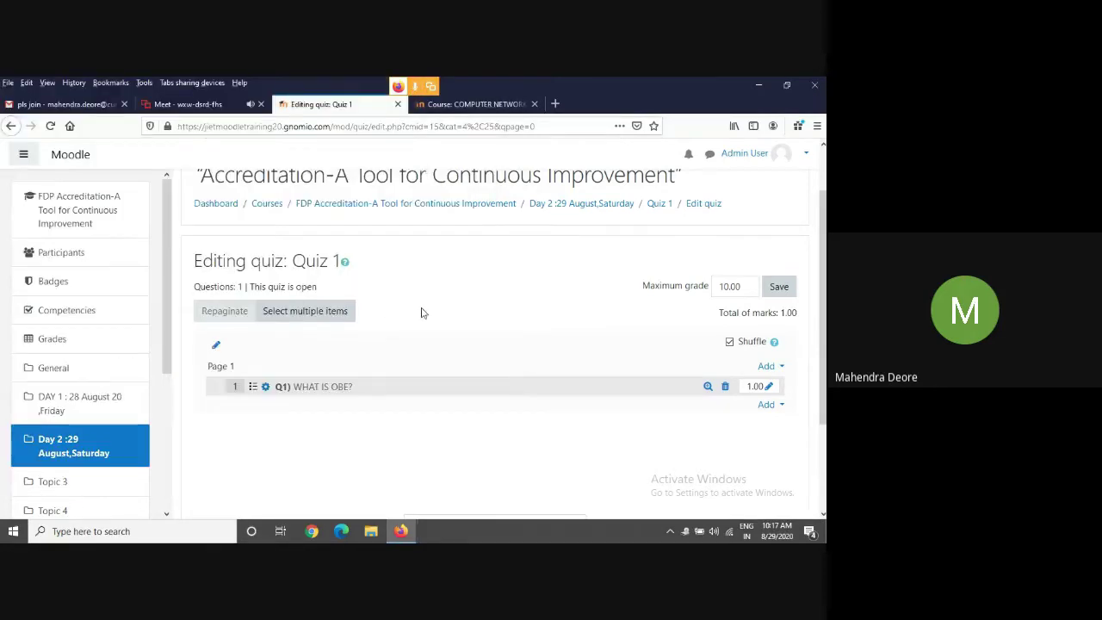
Add a new question of type True/False after the first question in Quiz 1.
scroll(392, 312, down, 3)
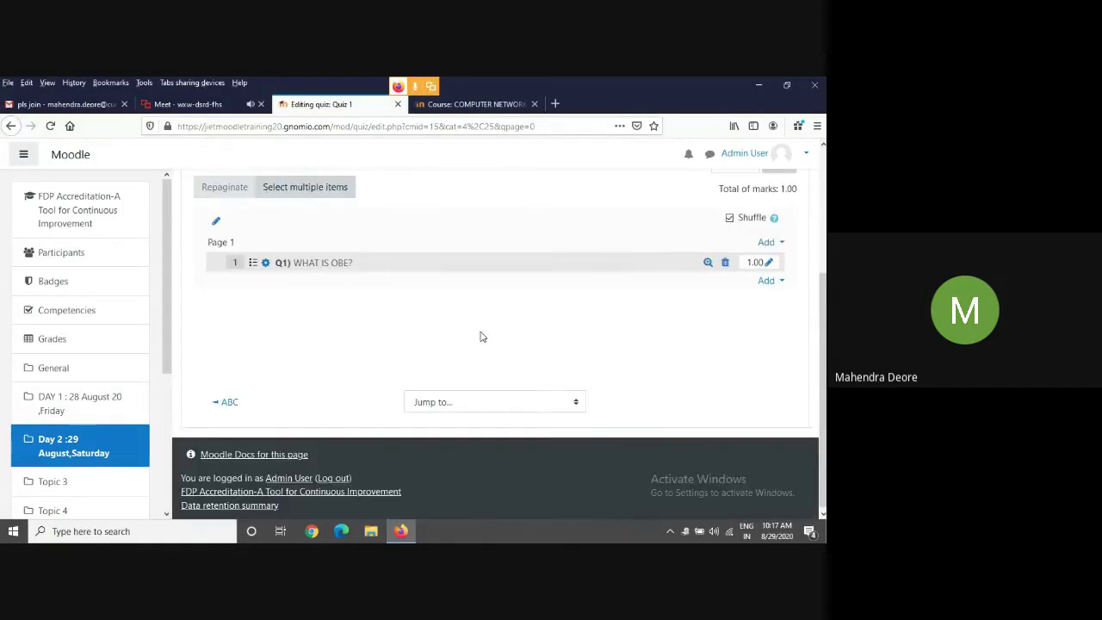
click(767, 281)
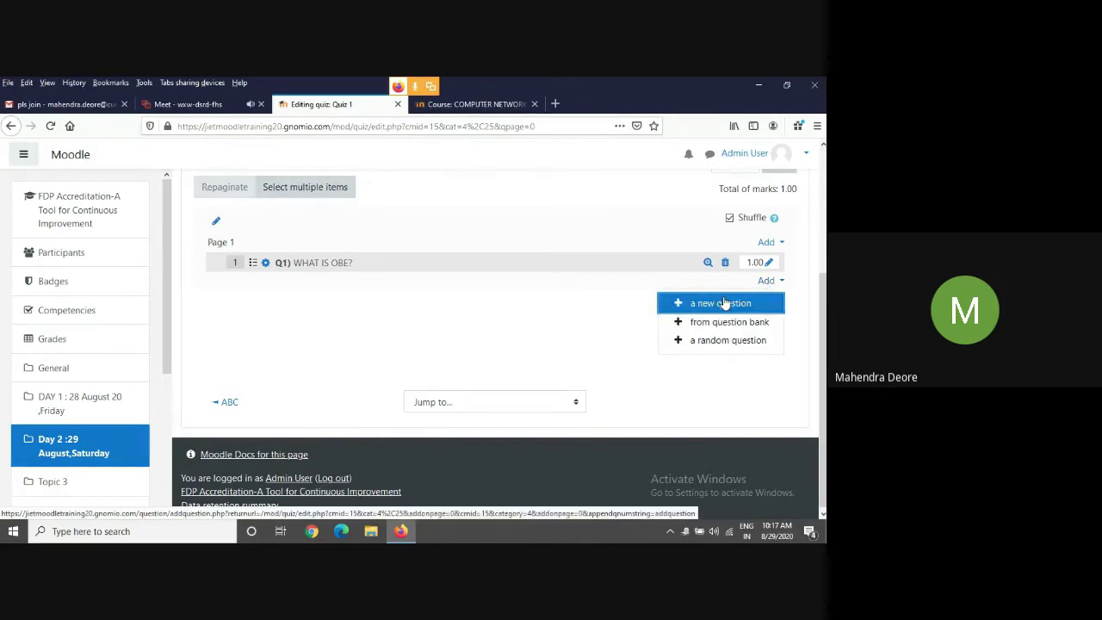
click(761, 304)
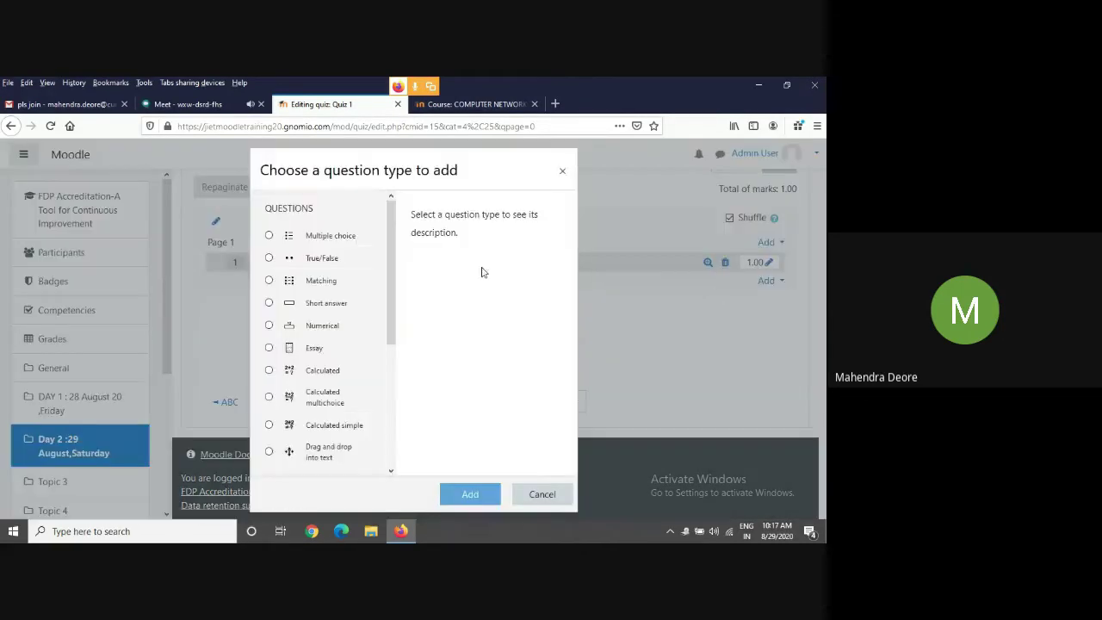
click(270, 259)
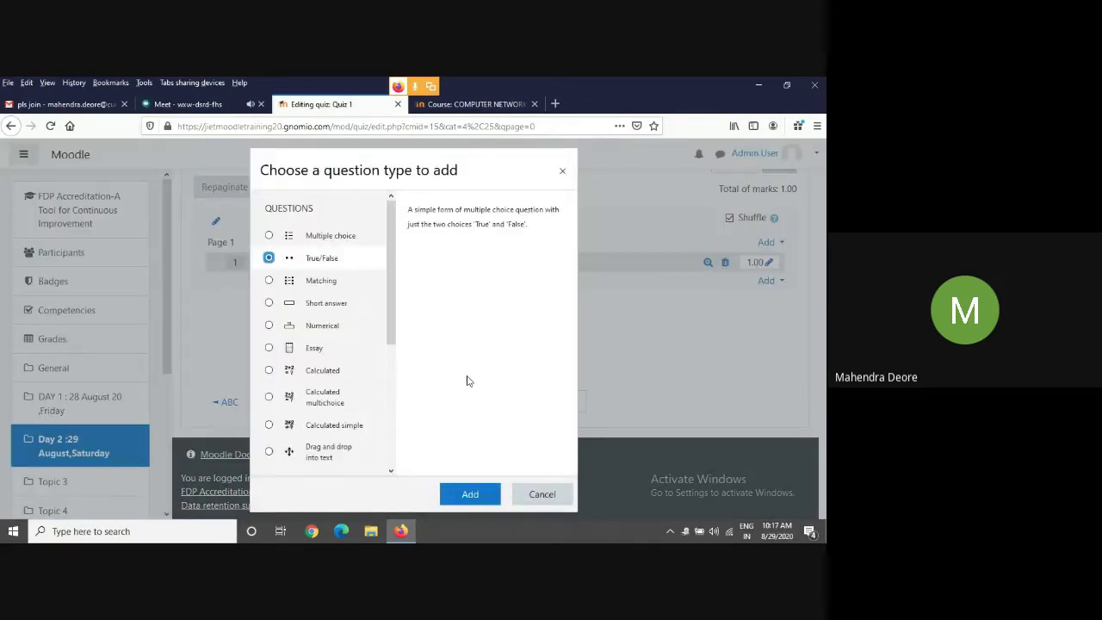
click(466, 493)
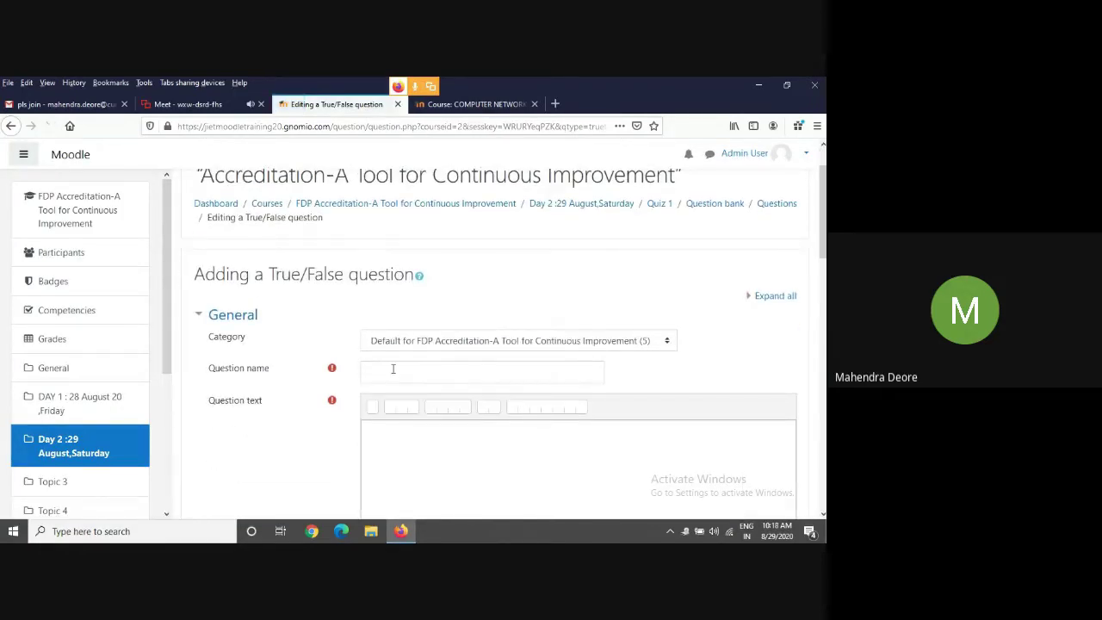
Name the question "Q2)" and set its text to "The course outcomes contribute to the attainment of the programme outcomes.", copied from the Gmail message.
click(393, 369)
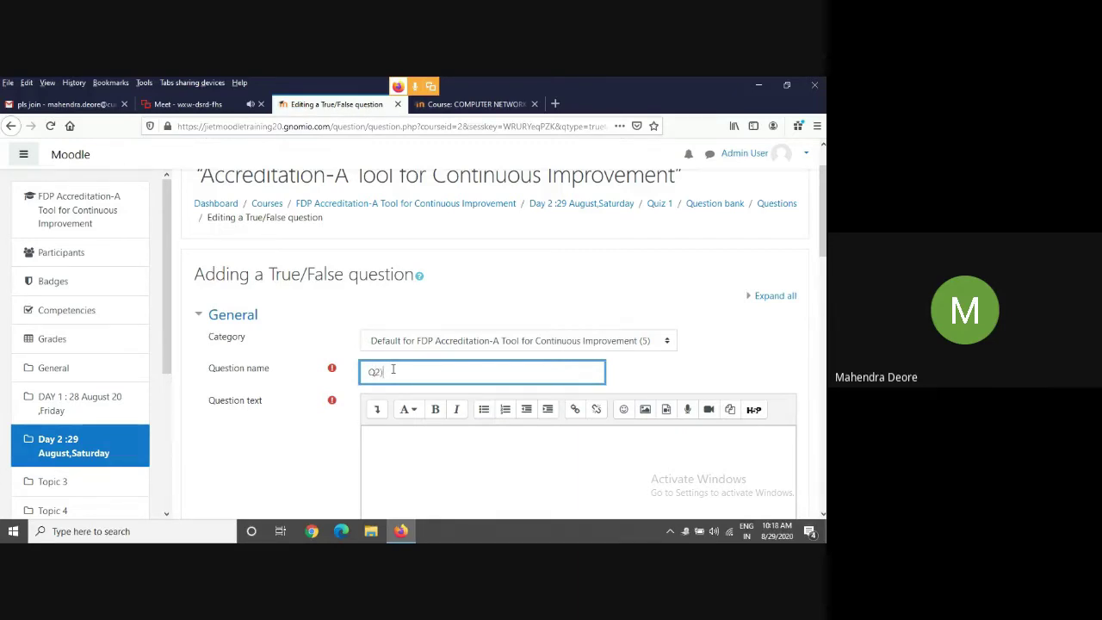
click(65, 104)
scroll(258, 293, down, 5)
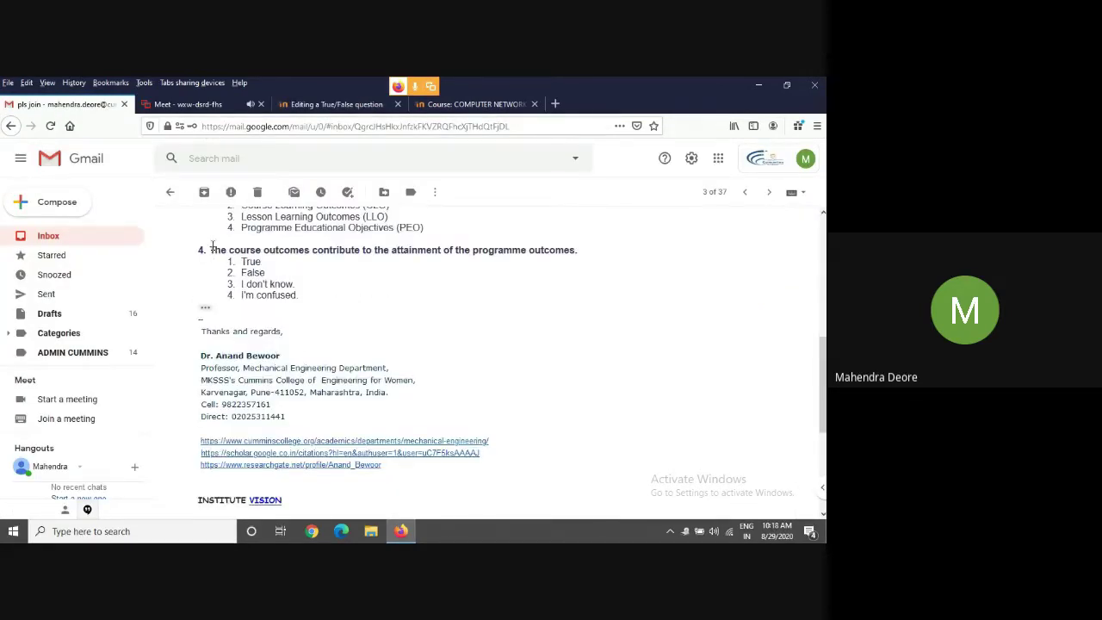
drag(211, 248, 572, 251)
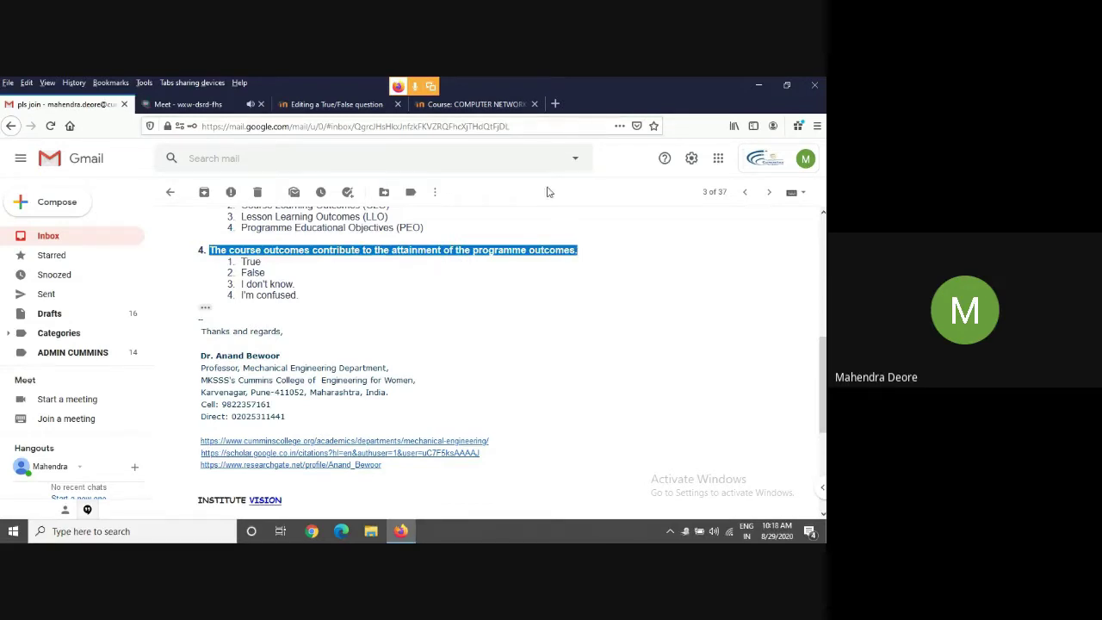
click(364, 104)
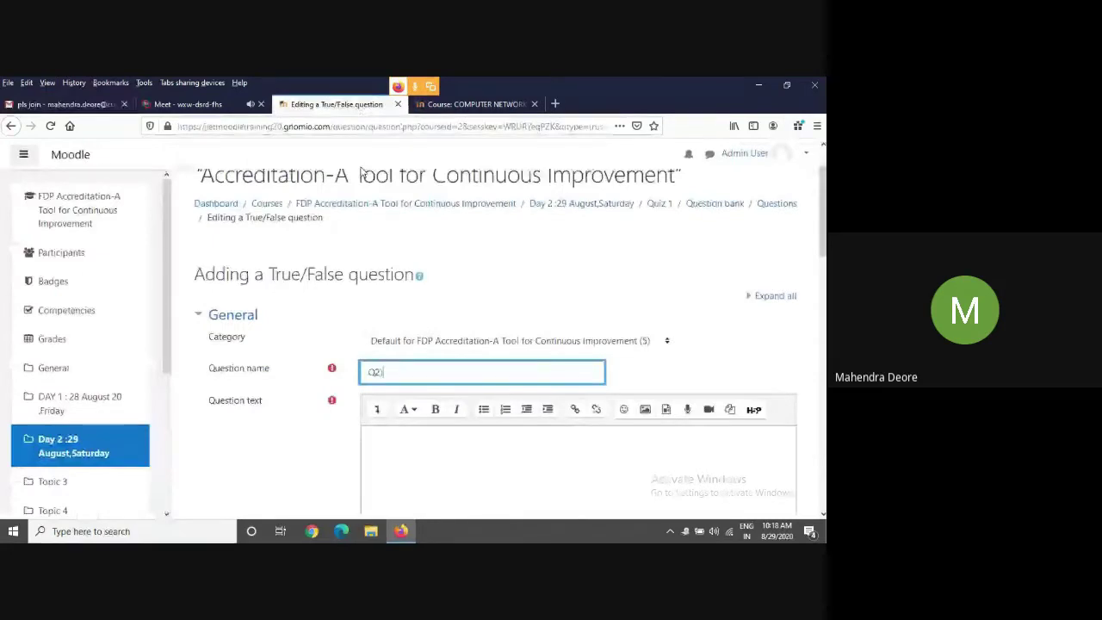
click(379, 435)
text(The course outcomes contribute to the attainment of the programme outcomes.)
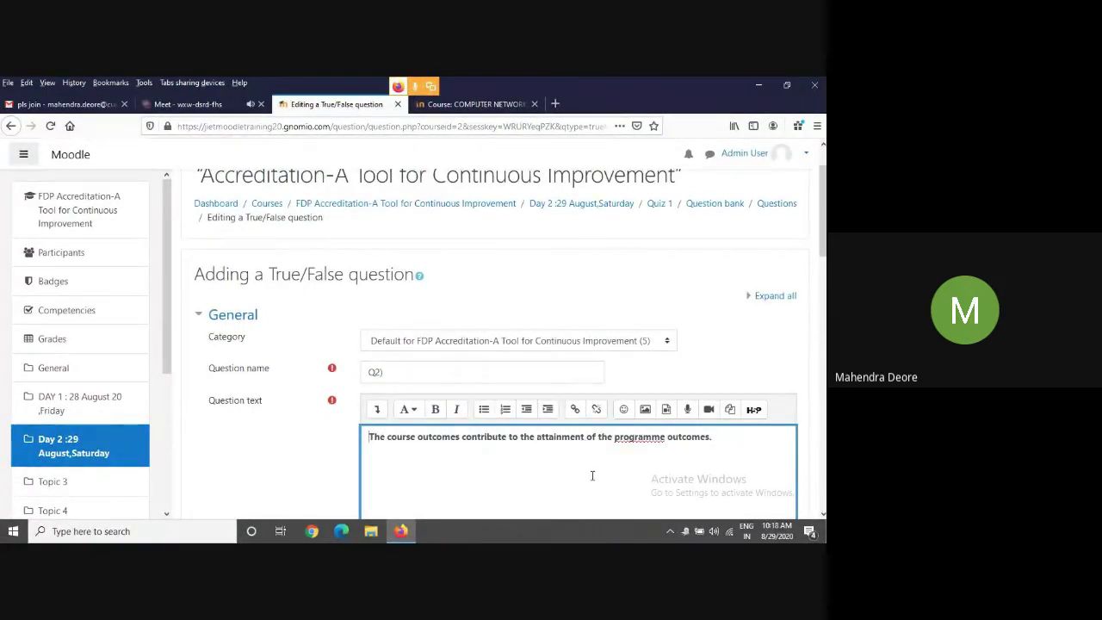
Check the True/False question's default mark, feedback and correct answer fields, and the penalty under Multiple tries.
scroll(660, 470, down, 4)
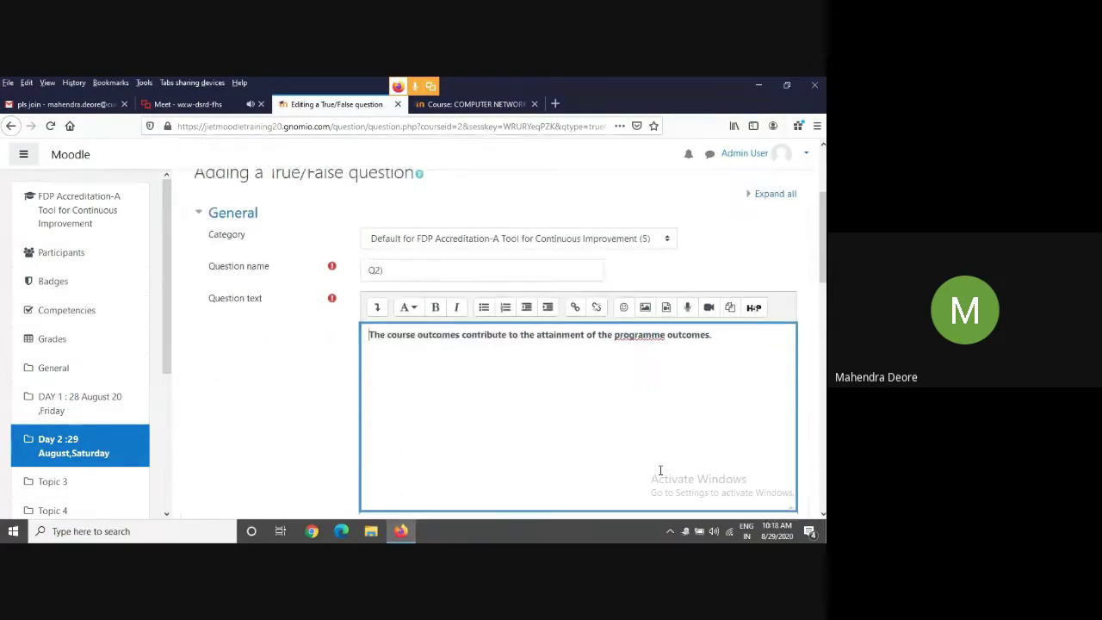
scroll(634, 457, down, 6)
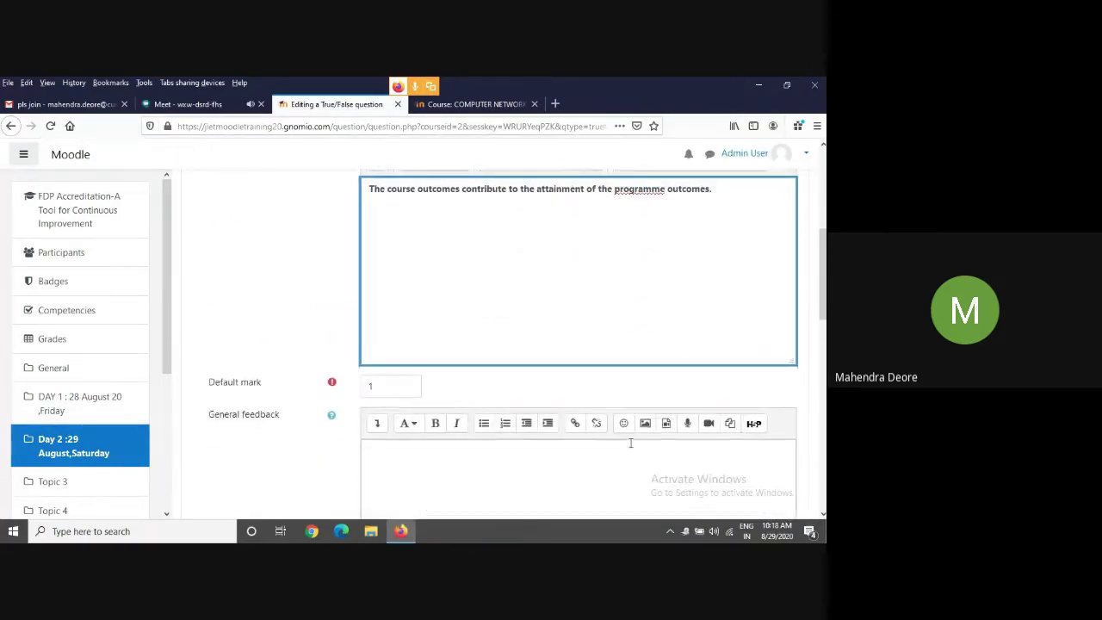
scroll(588, 247, down, 5)
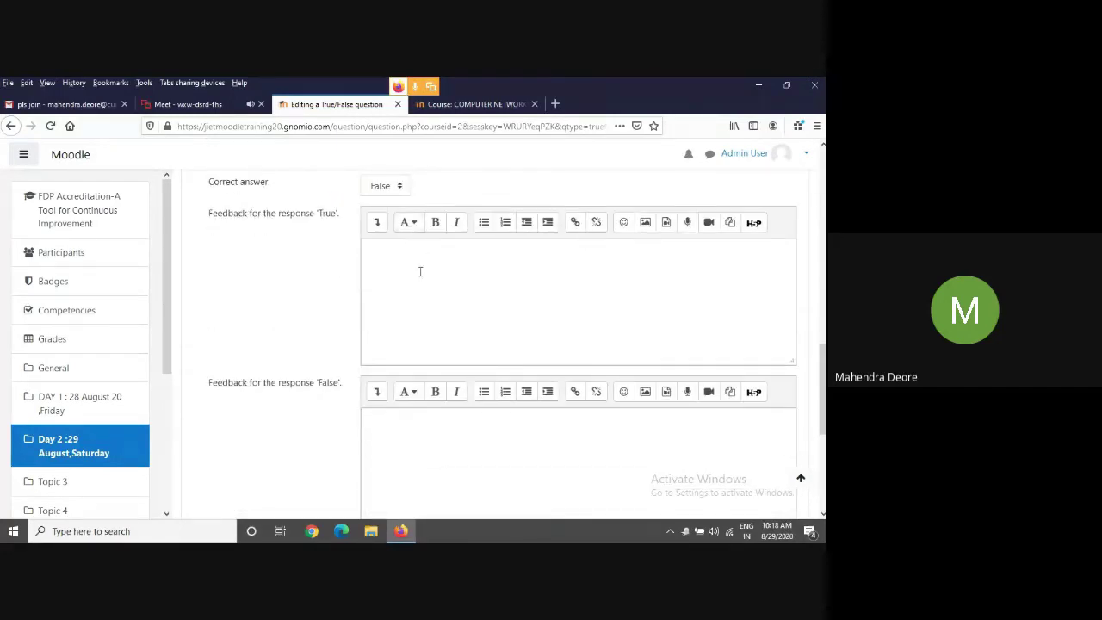
scroll(425, 275, down, 3)
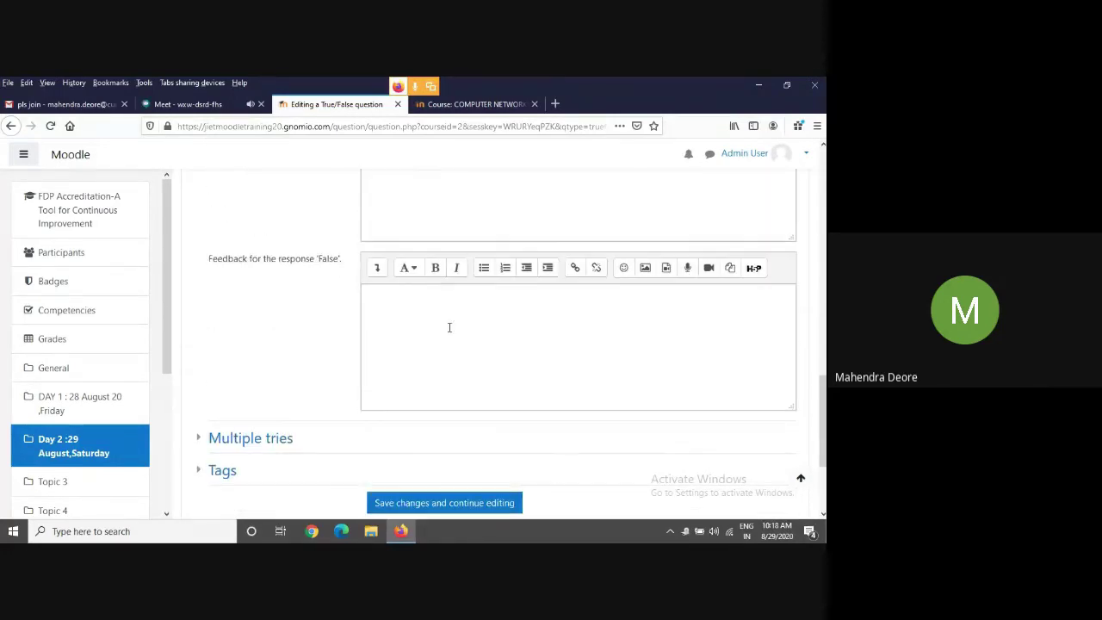
scroll(460, 336, up, 4)
scroll(461, 335, up, 4)
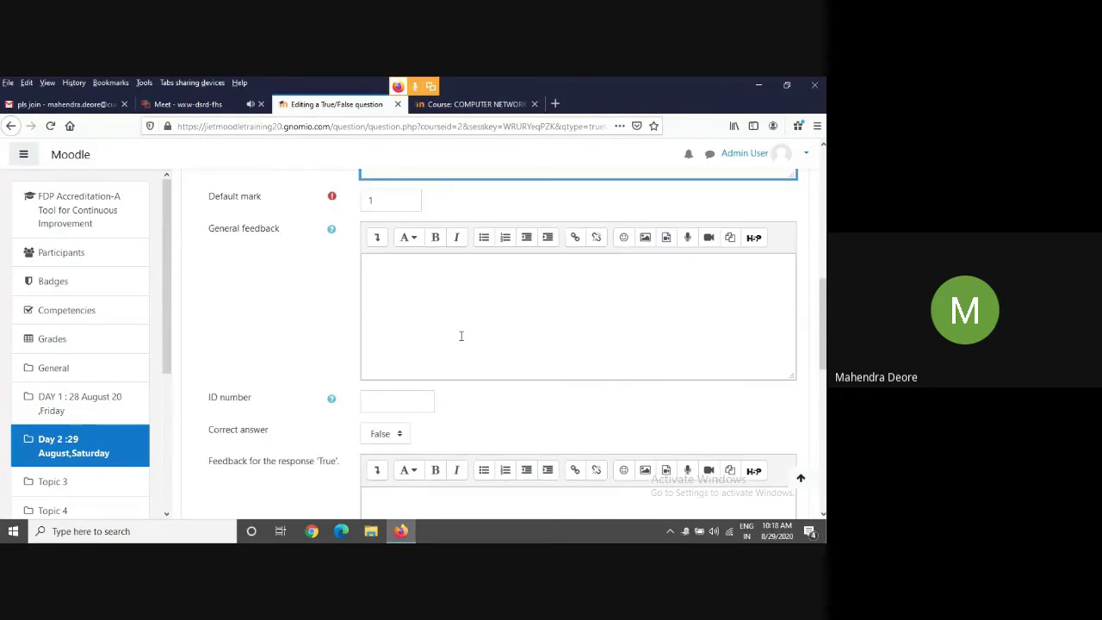
scroll(461, 329, down, 4)
scroll(461, 329, up, 6)
scroll(462, 328, up, 4)
scroll(449, 249, down, 8)
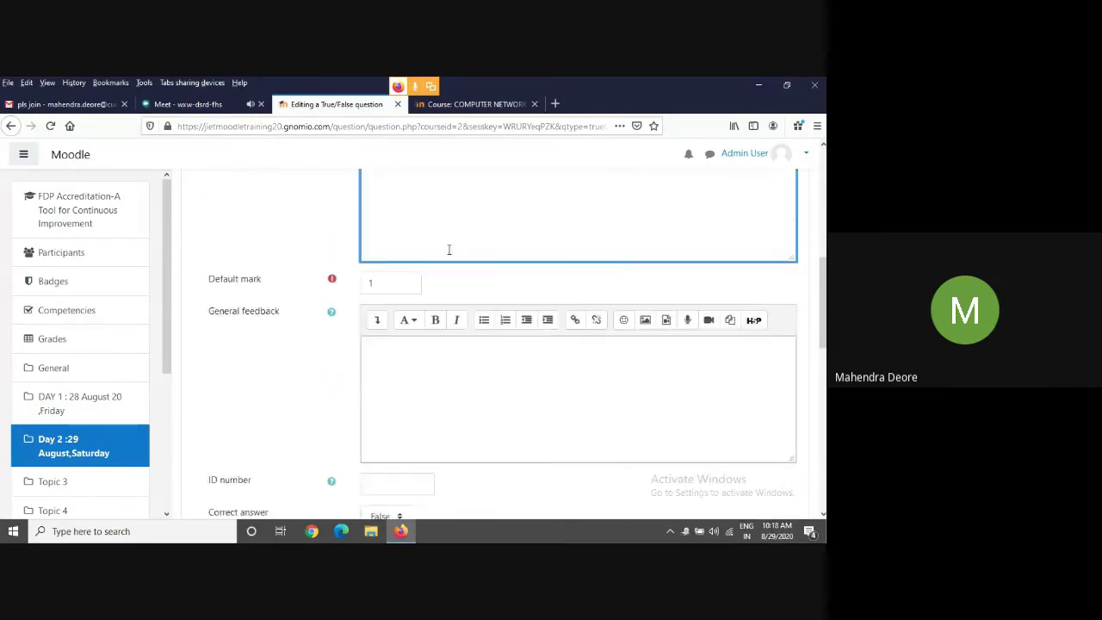
scroll(449, 250, down, 4)
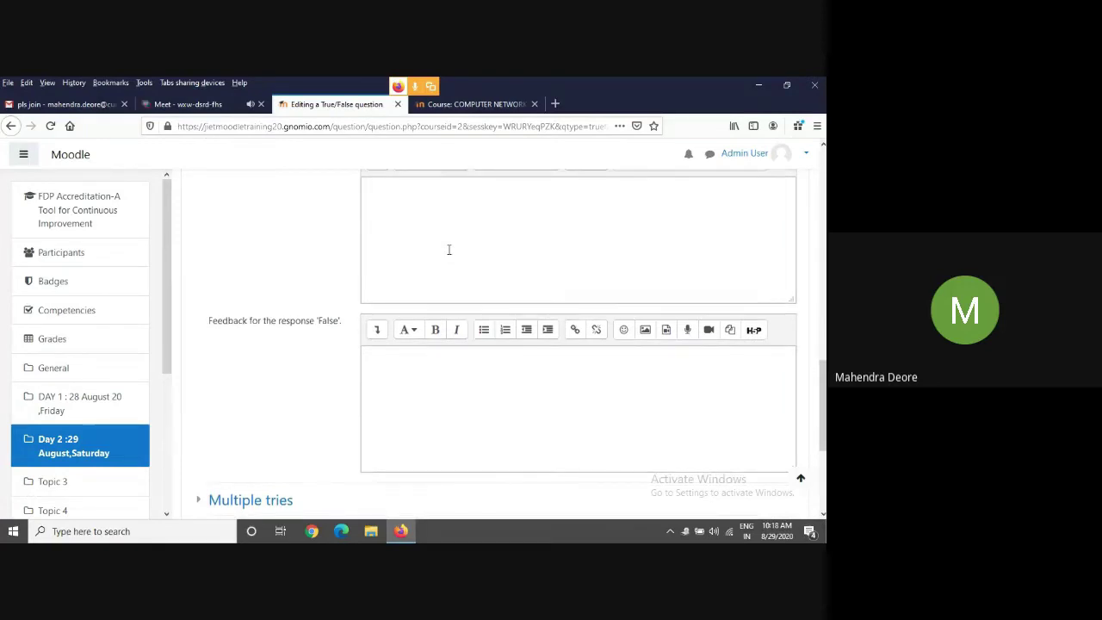
scroll(449, 250, down, 4)
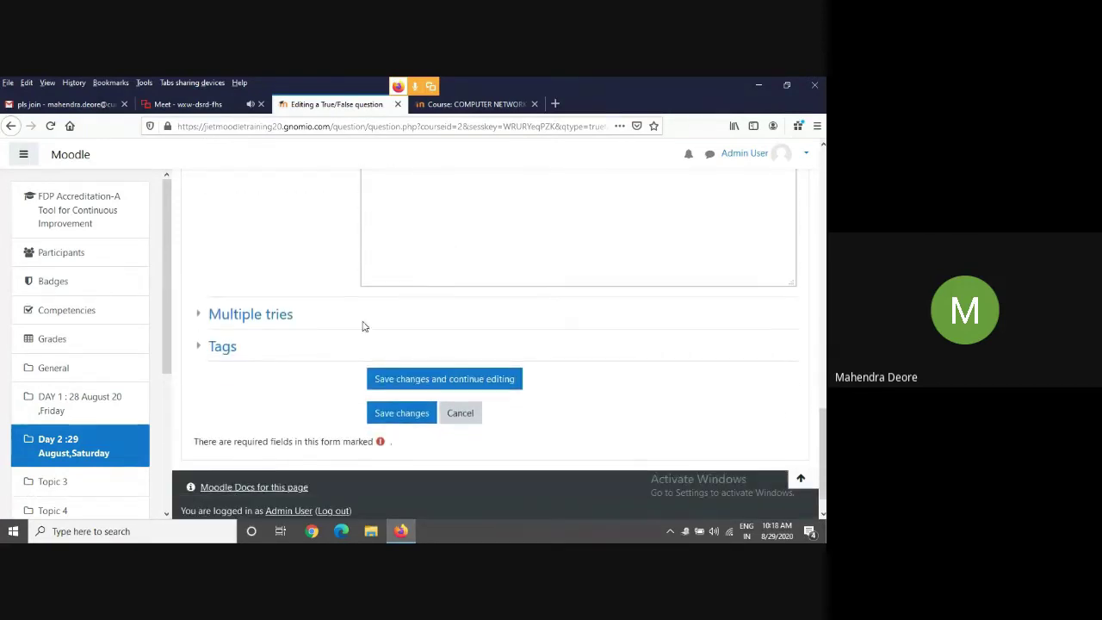
click(225, 315)
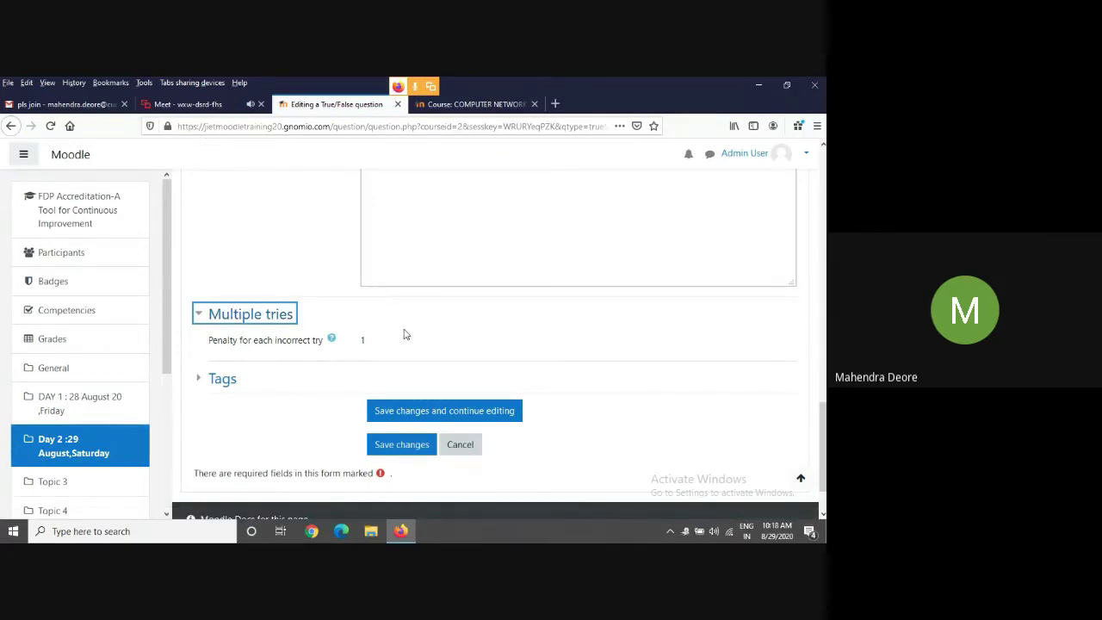
Set the correct answer to True and save the True/False question.
scroll(396, 348, up, 8)
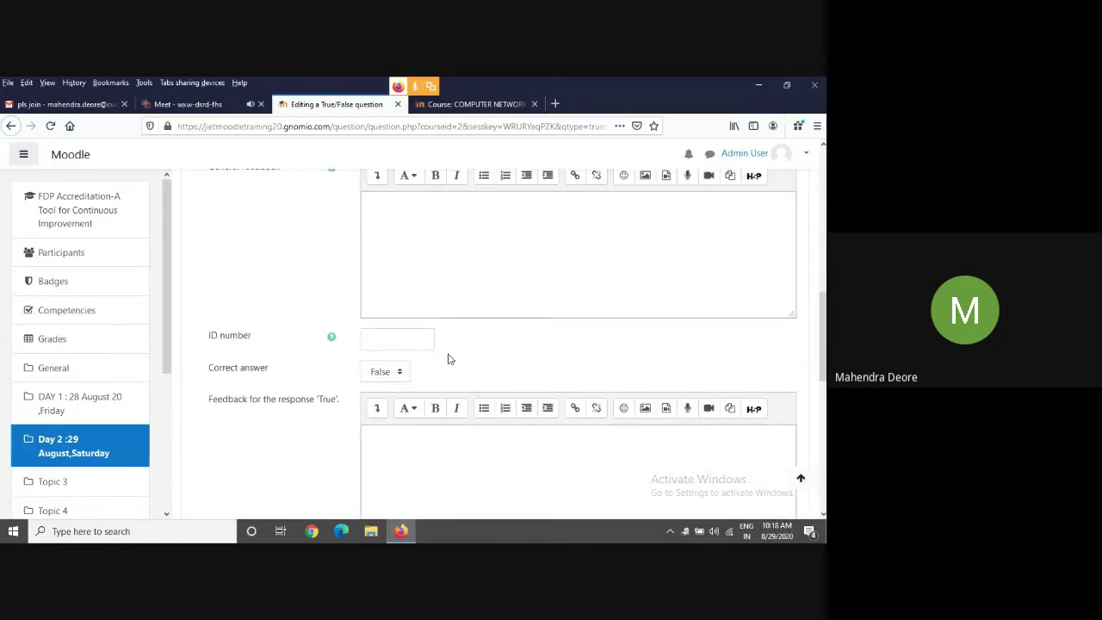
click(401, 371)
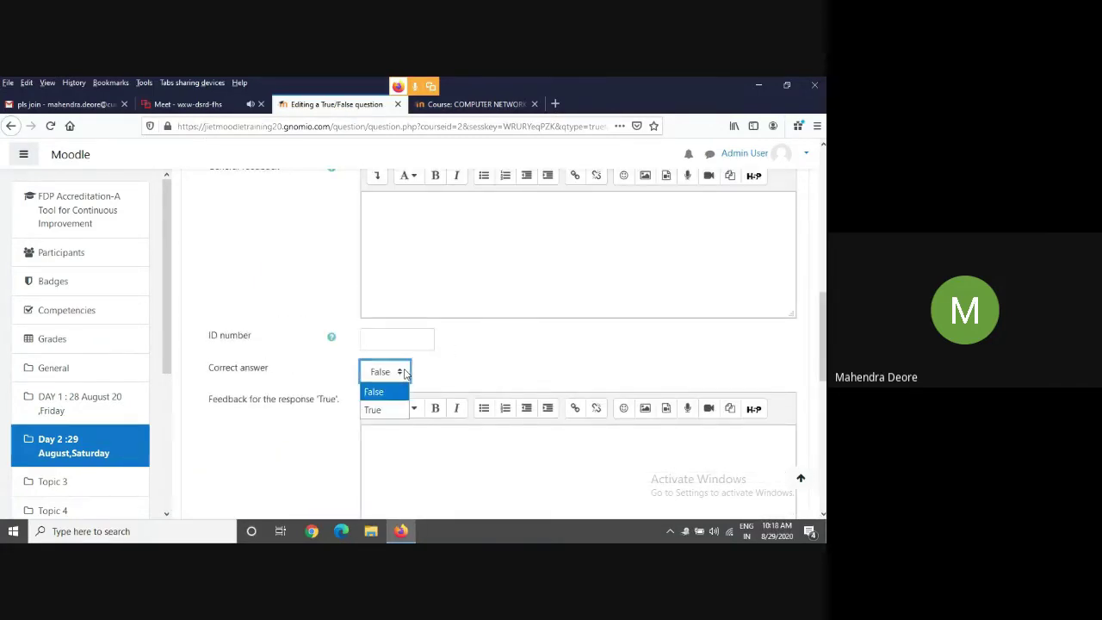
click(379, 408)
click(440, 369)
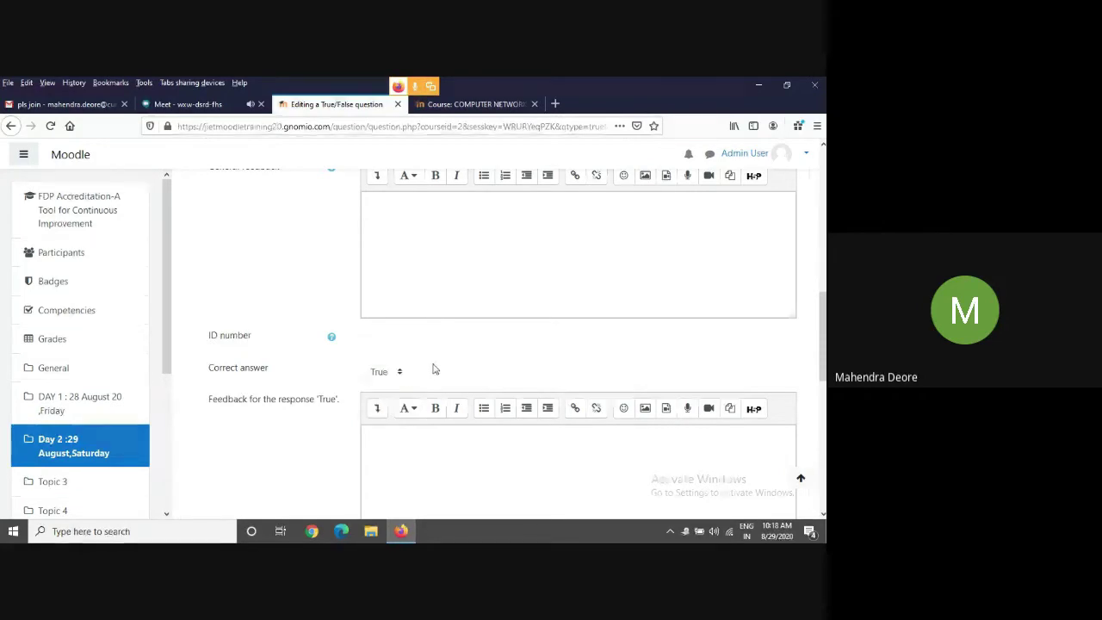
scroll(532, 345, down, 3)
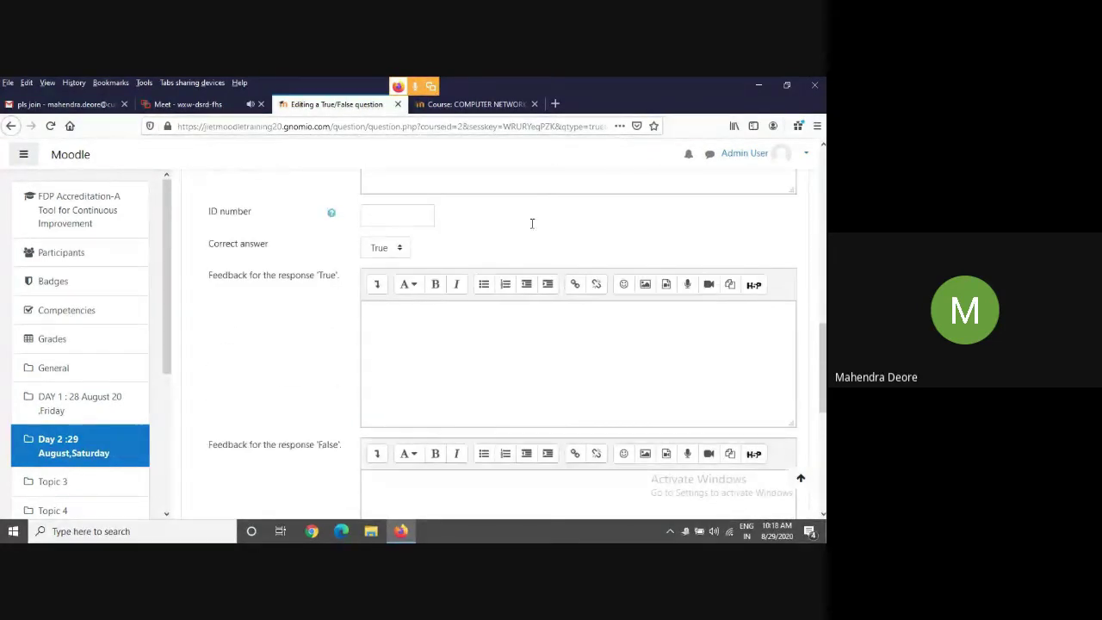
scroll(583, 357, down, 5)
click(400, 381)
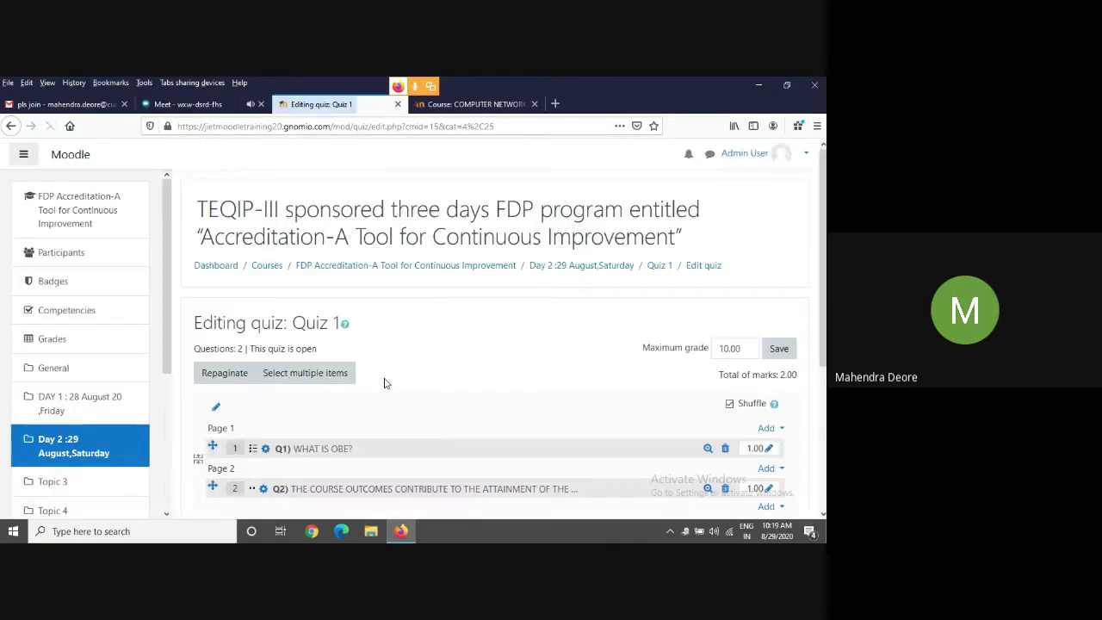
Preview the saved question Q2) from the Quiz 1 question list, then close the preview.
scroll(362, 379, down, 2)
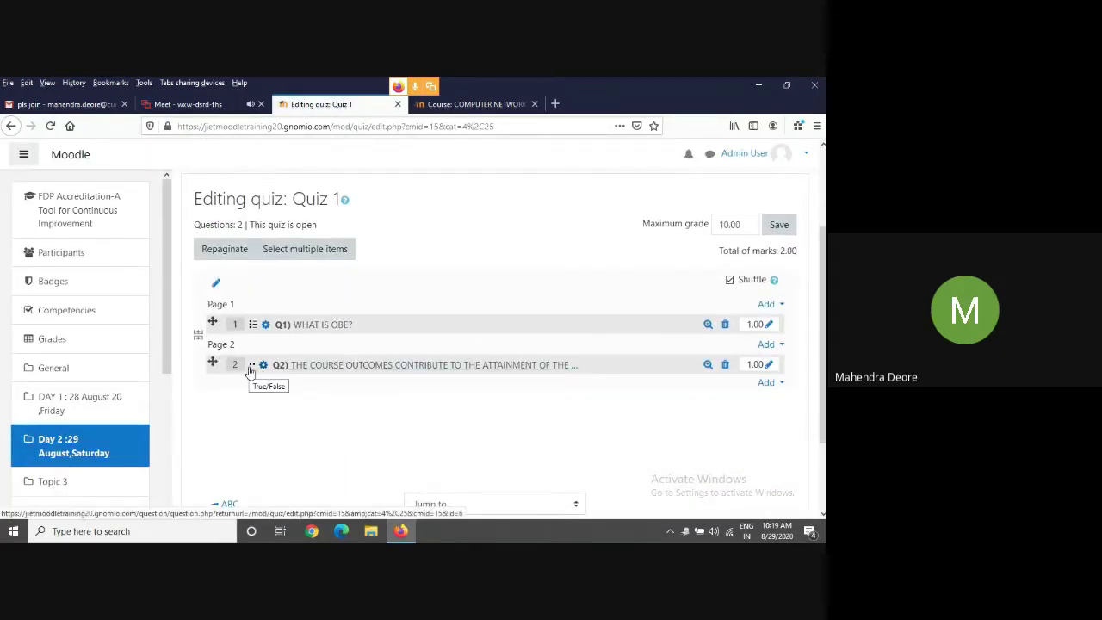
click(708, 367)
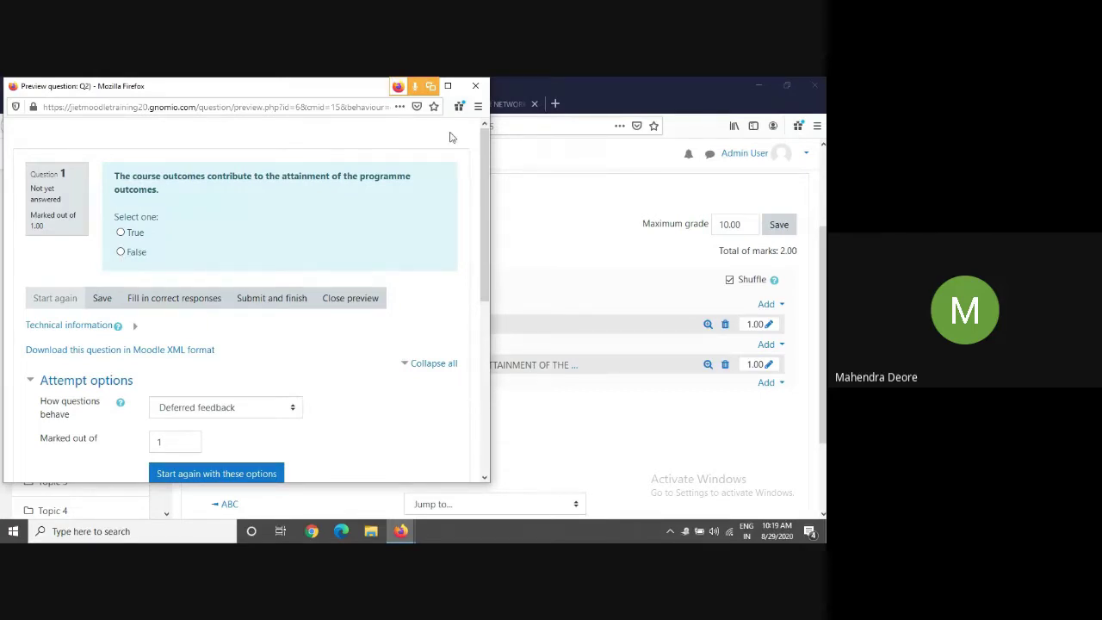
click(476, 86)
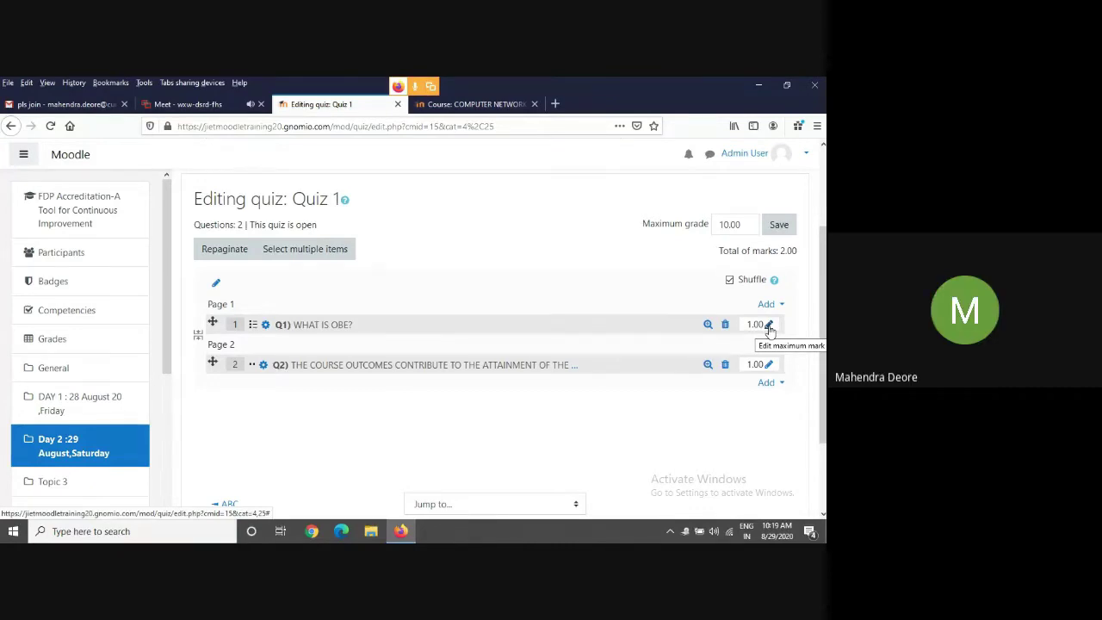
Reopen question Q2) for editing, check its text, general feedback and True/False response feedback fields, and save it.
click(267, 367)
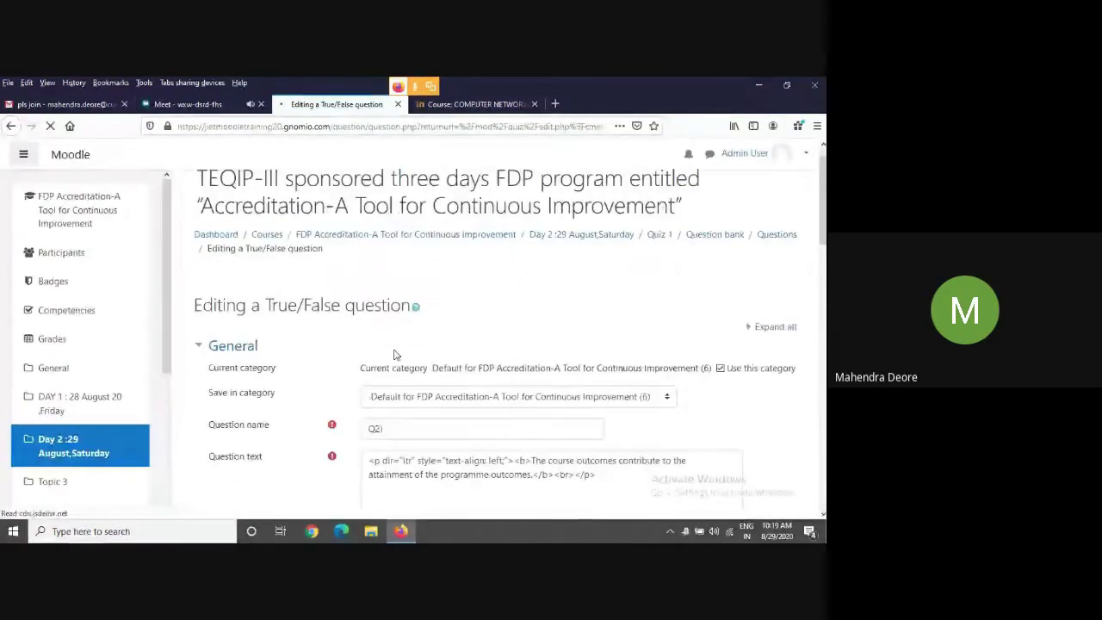
scroll(394, 353, down, 10)
scroll(394, 352, down, 3)
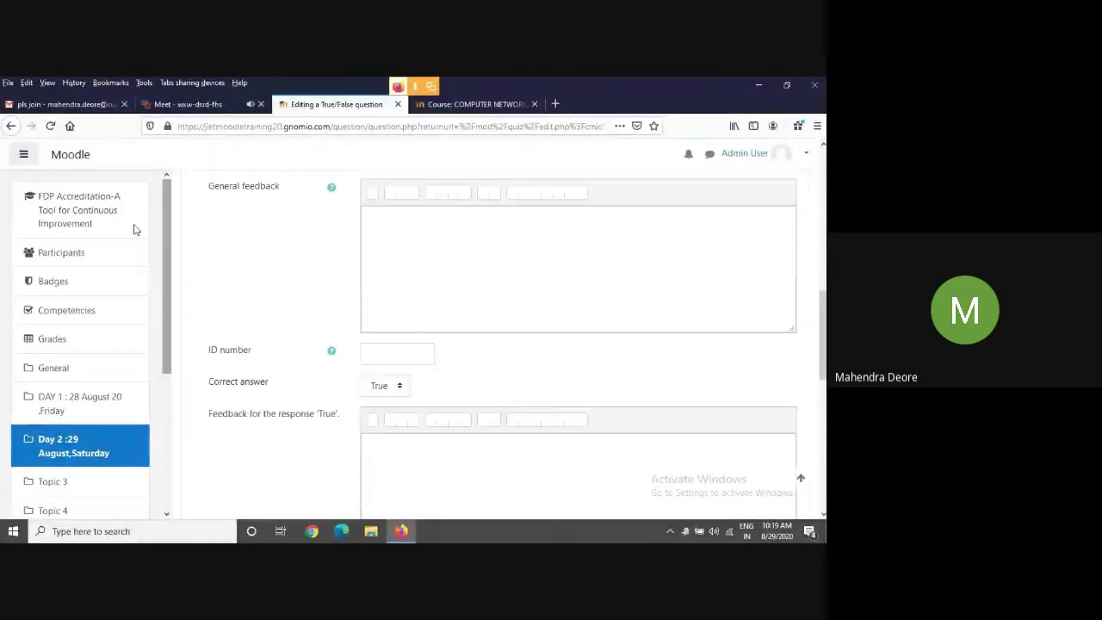
click(421, 243)
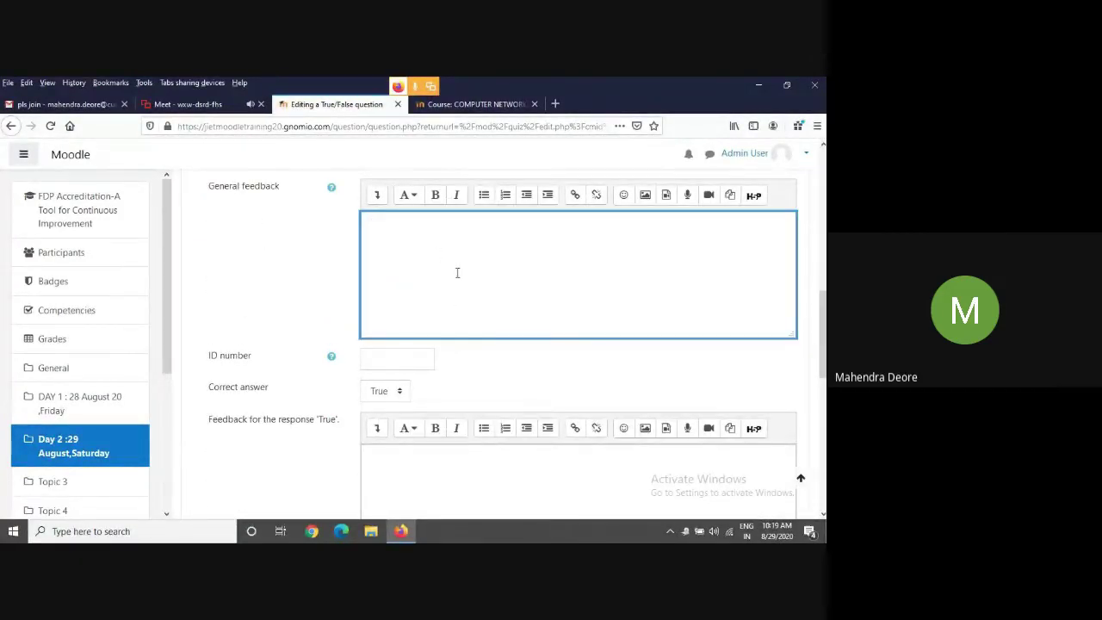
scroll(457, 273, down, 4)
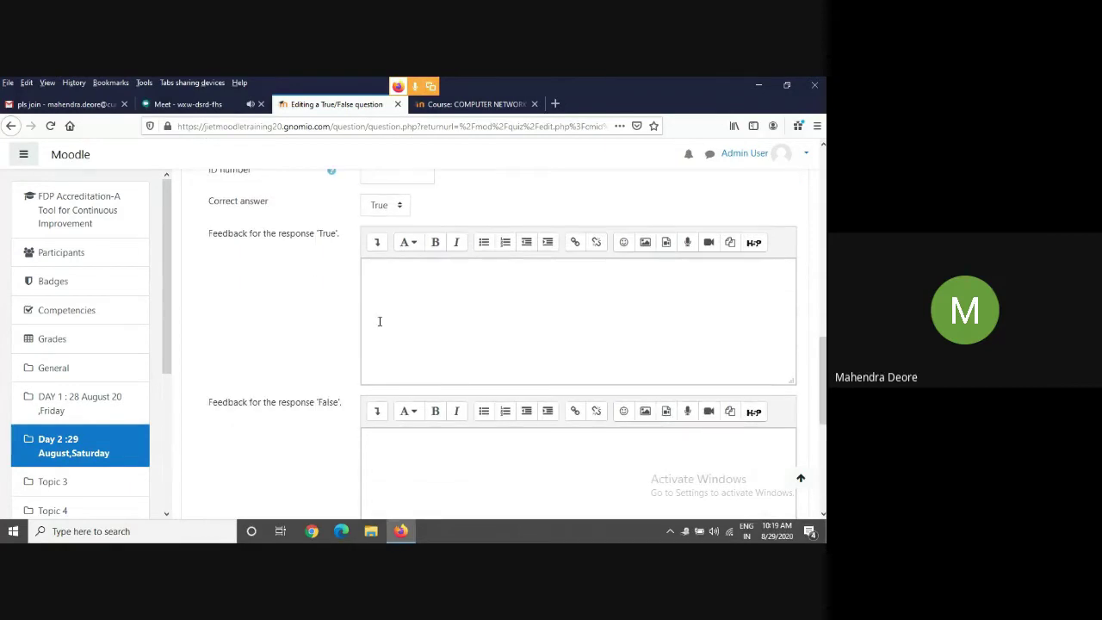
scroll(424, 327, up, 3)
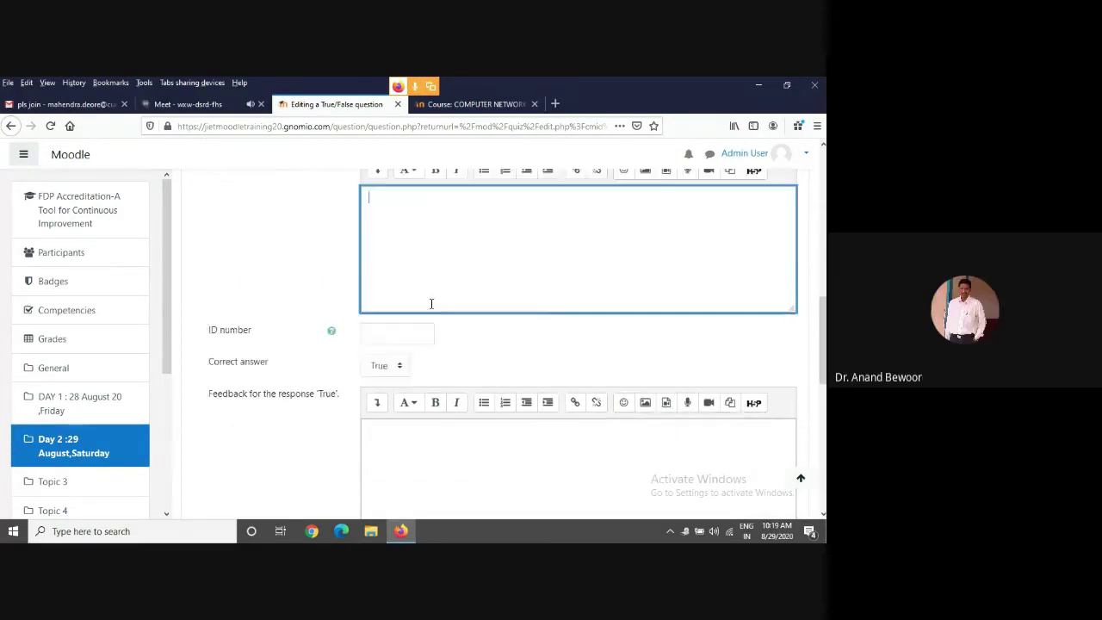
scroll(432, 303, up, 8)
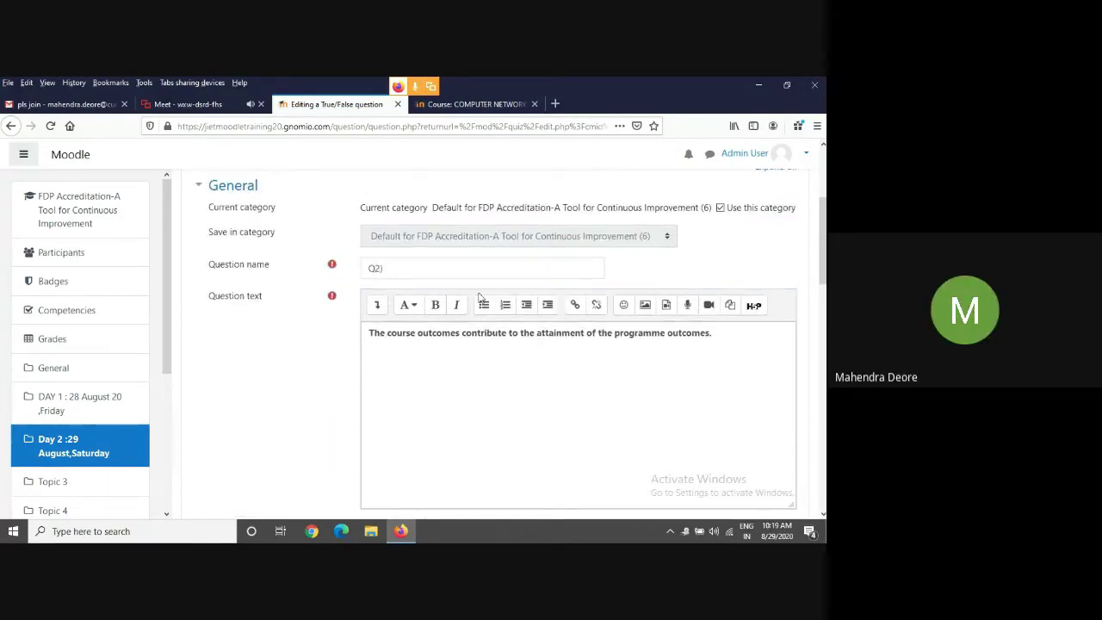
scroll(497, 297, down, 12)
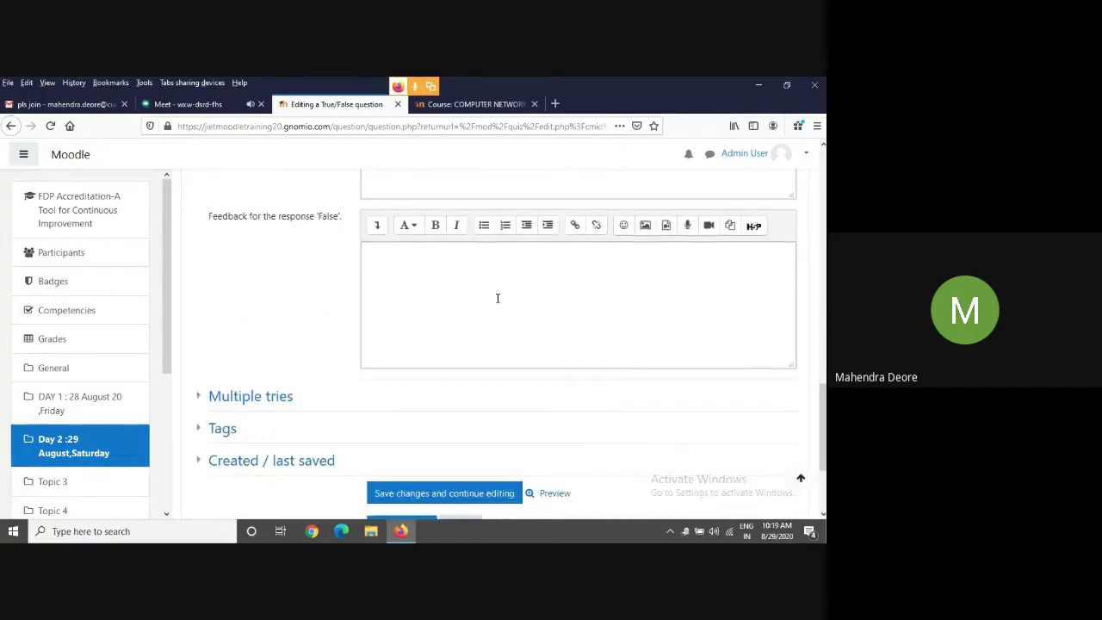
scroll(497, 298, down, 3)
click(401, 376)
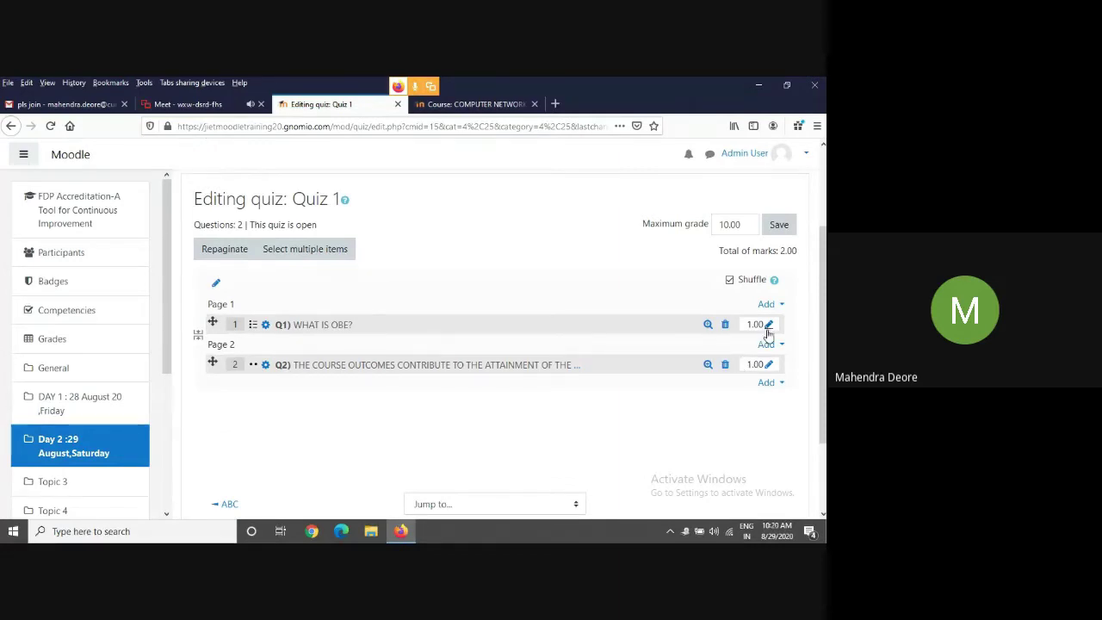
Add a new question of type Matching after the second question in Quiz 1.
click(749, 227)
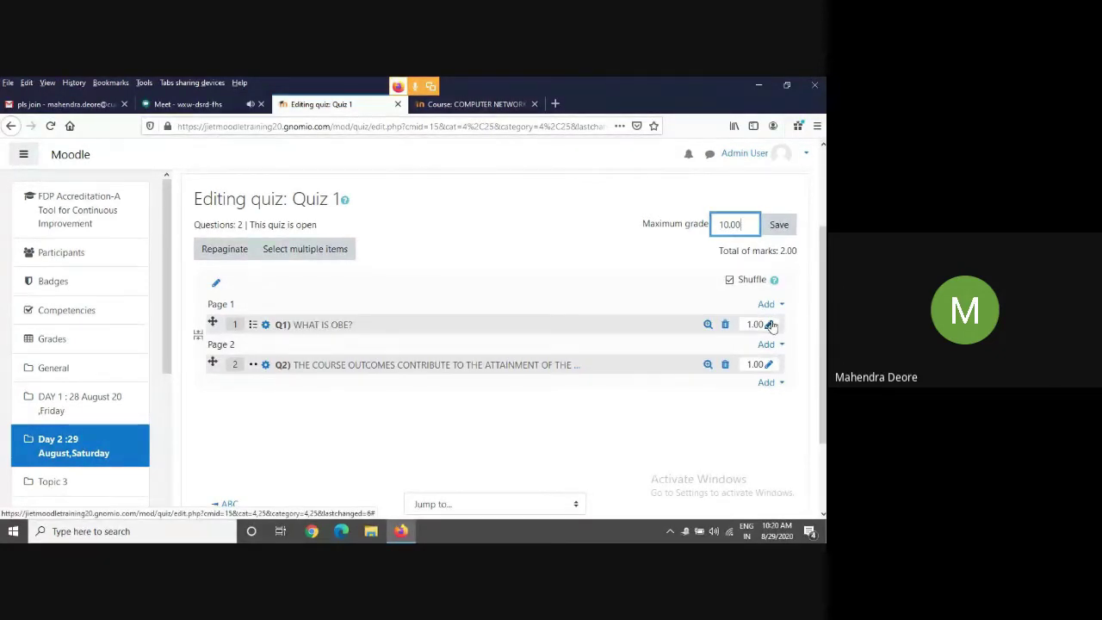
click(767, 383)
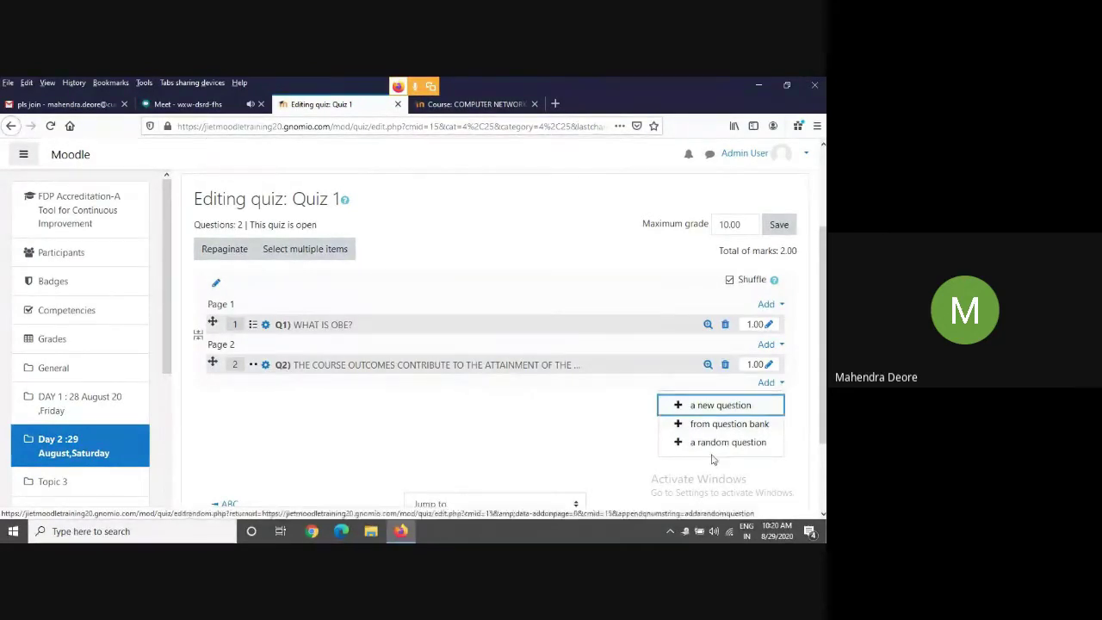
click(715, 406)
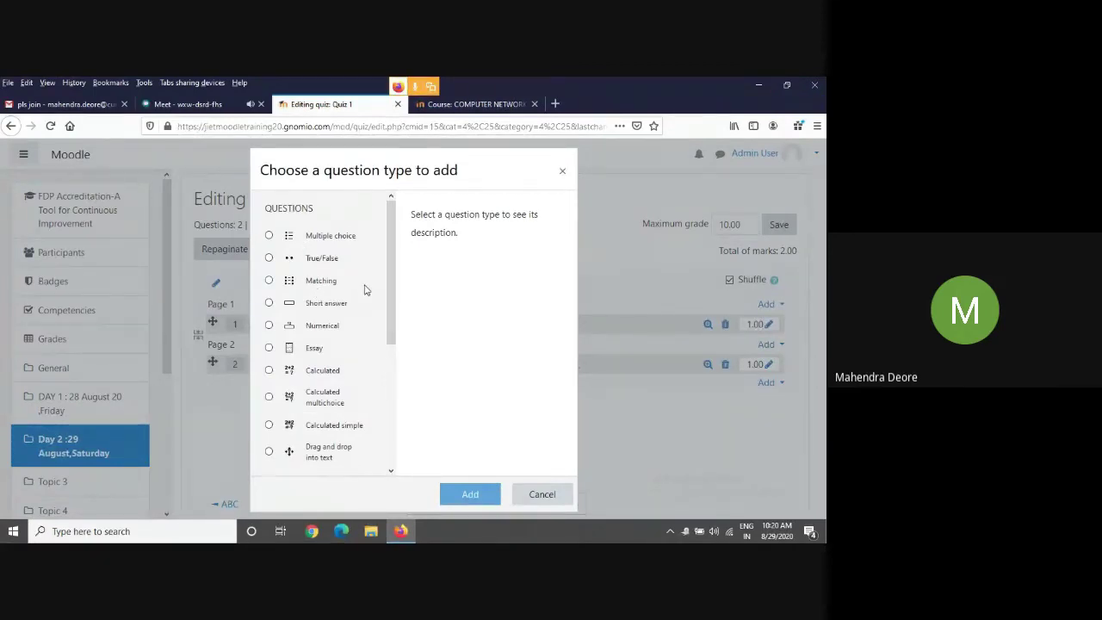
click(321, 282)
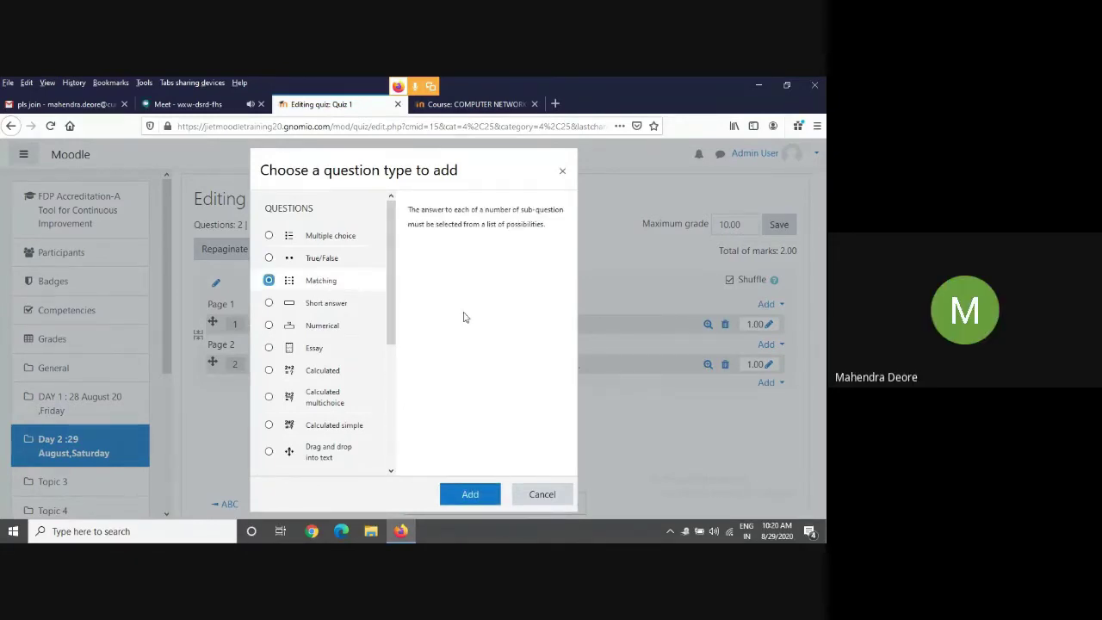
click(465, 496)
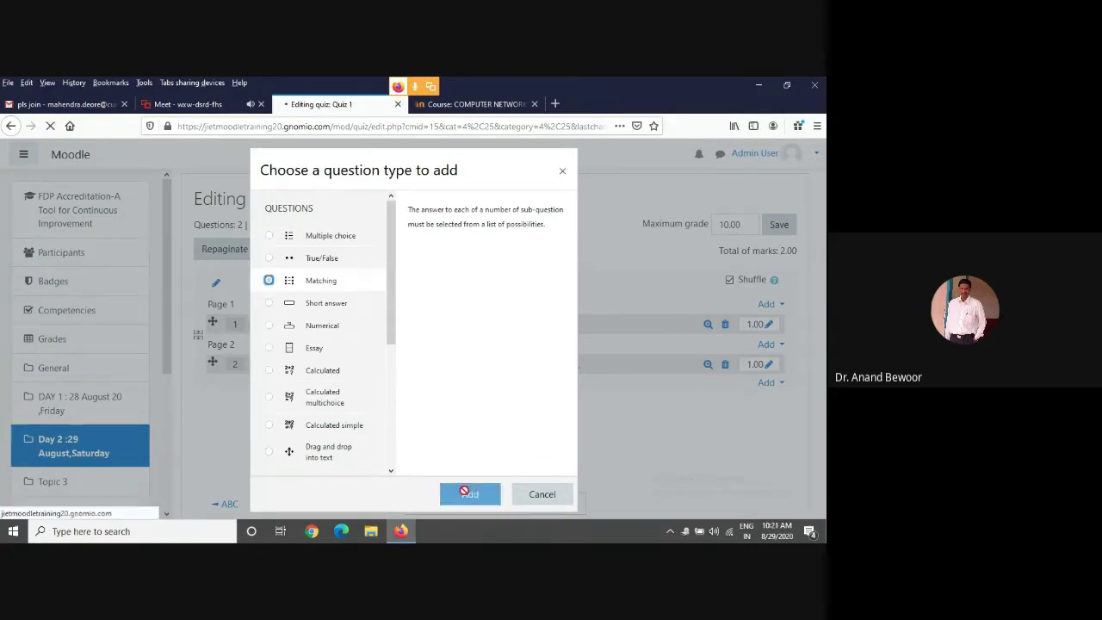
Name the matching question Q3) and enter "Match the Pair" as its question text.
scroll(418, 241, down, 2)
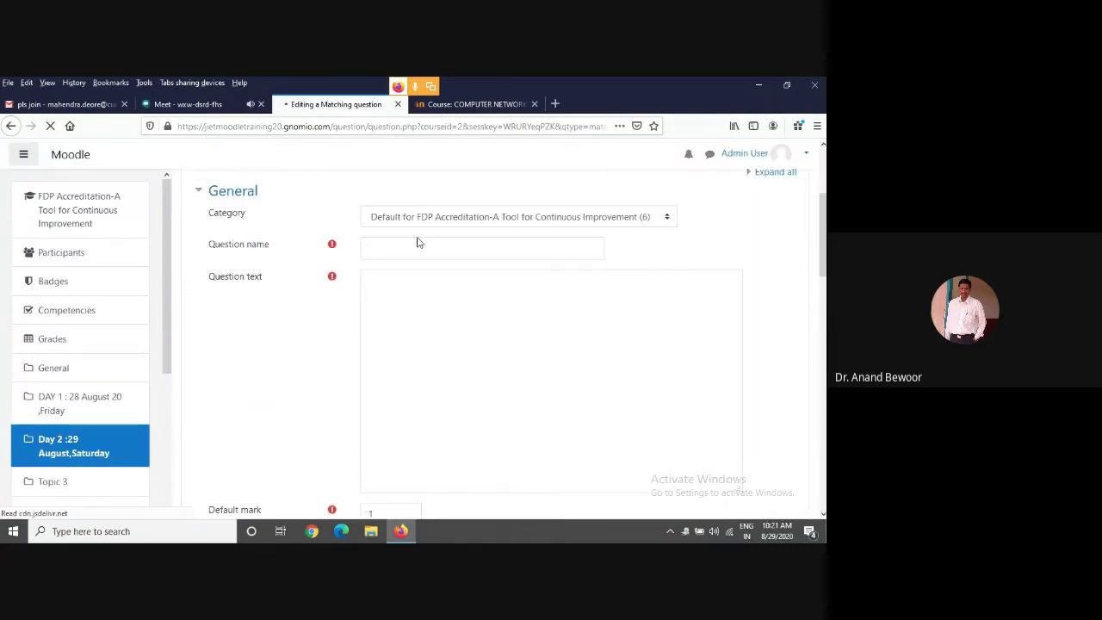
click(399, 245)
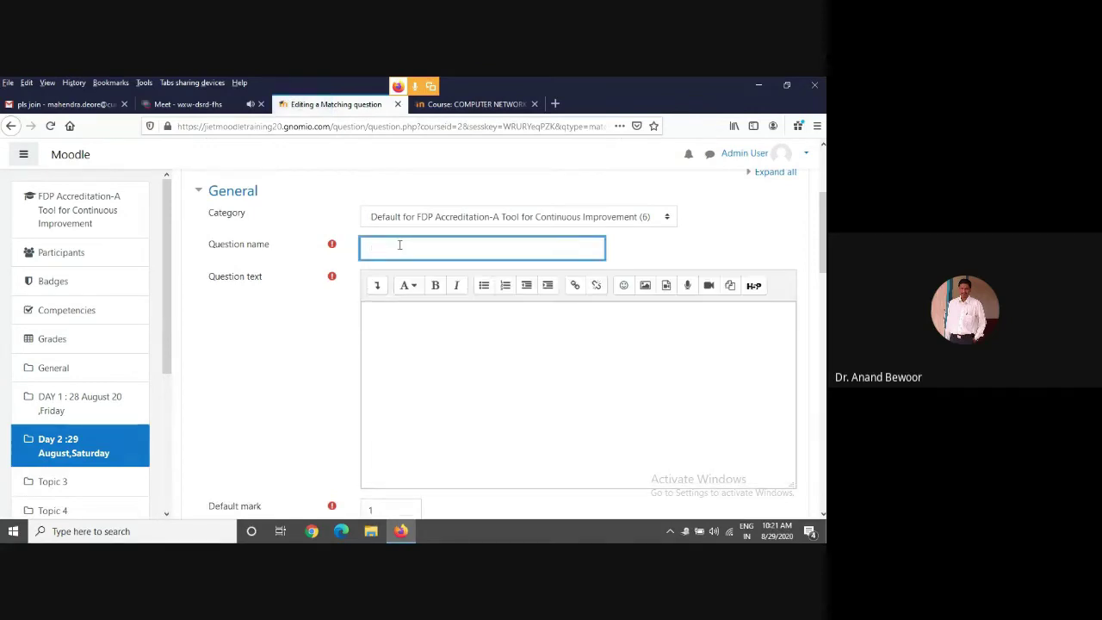
text(Q3))
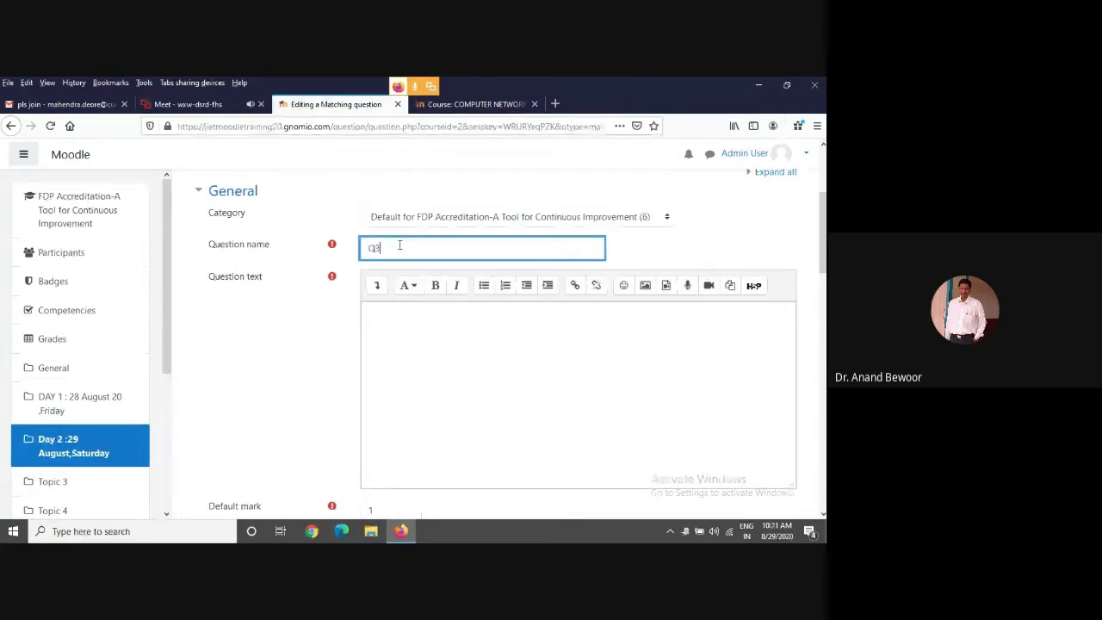
click(396, 322)
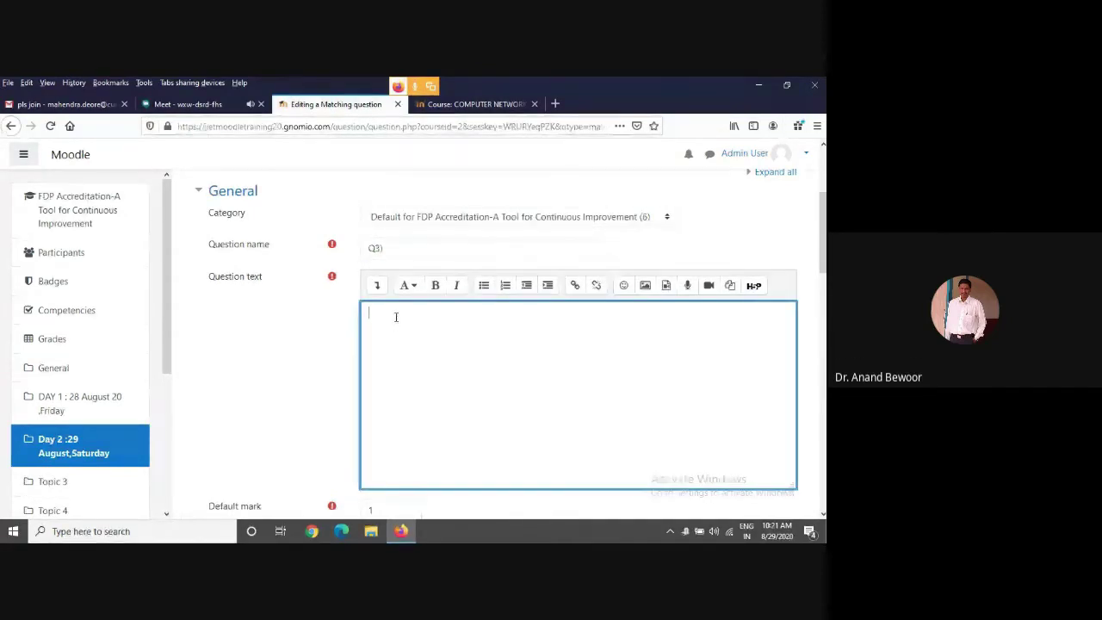
text(Ma)
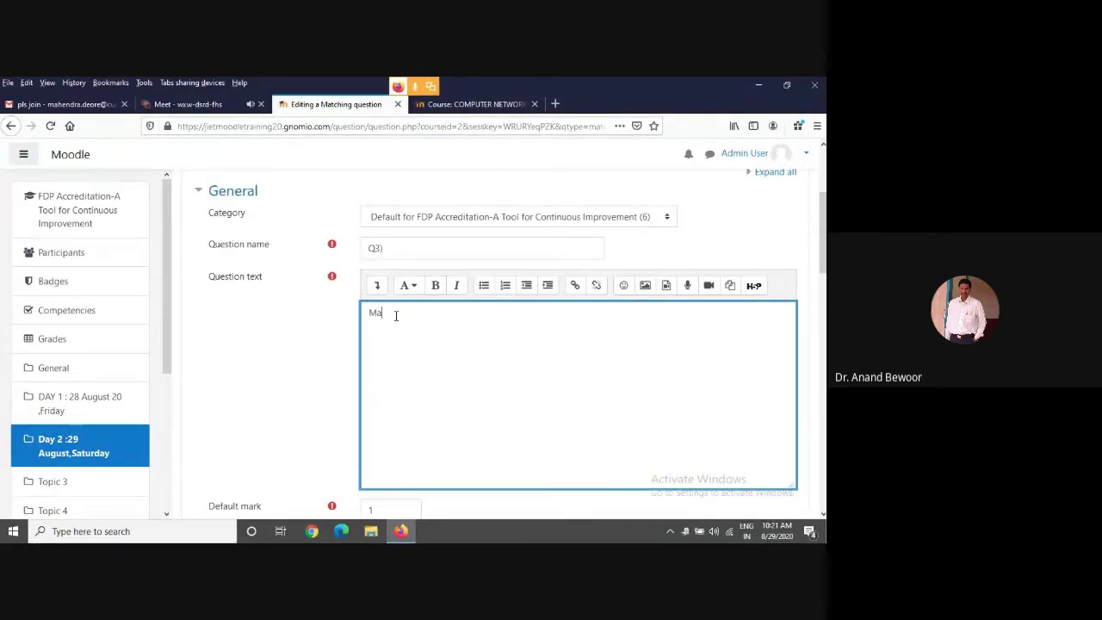
text(tch the Pair)
Copy "Programme Learning Outcomes" from the OBE questions e-mail in Gmail into the Question 1 text of the Moodle matching question.
scroll(388, 327, down, 4)
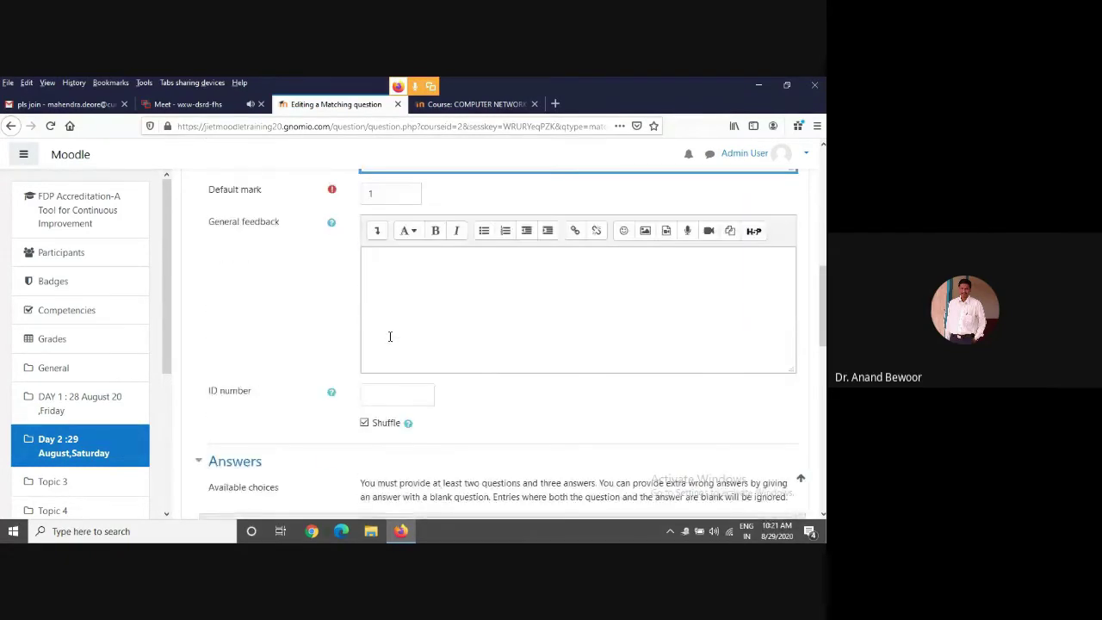
scroll(390, 337, down, 1)
scroll(389, 342, down, 1)
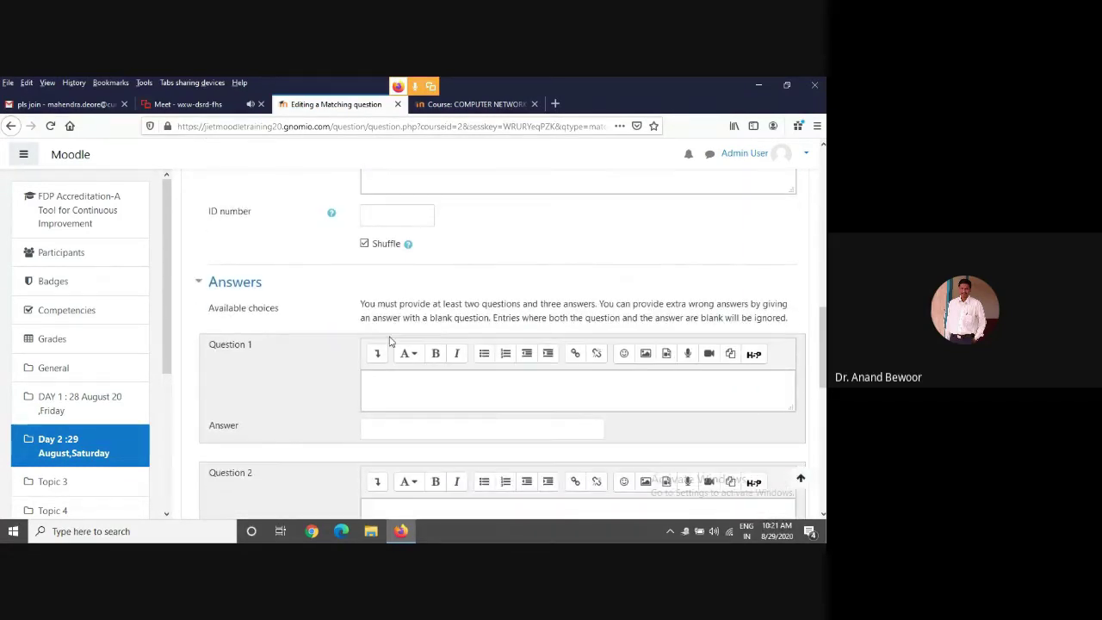
click(382, 379)
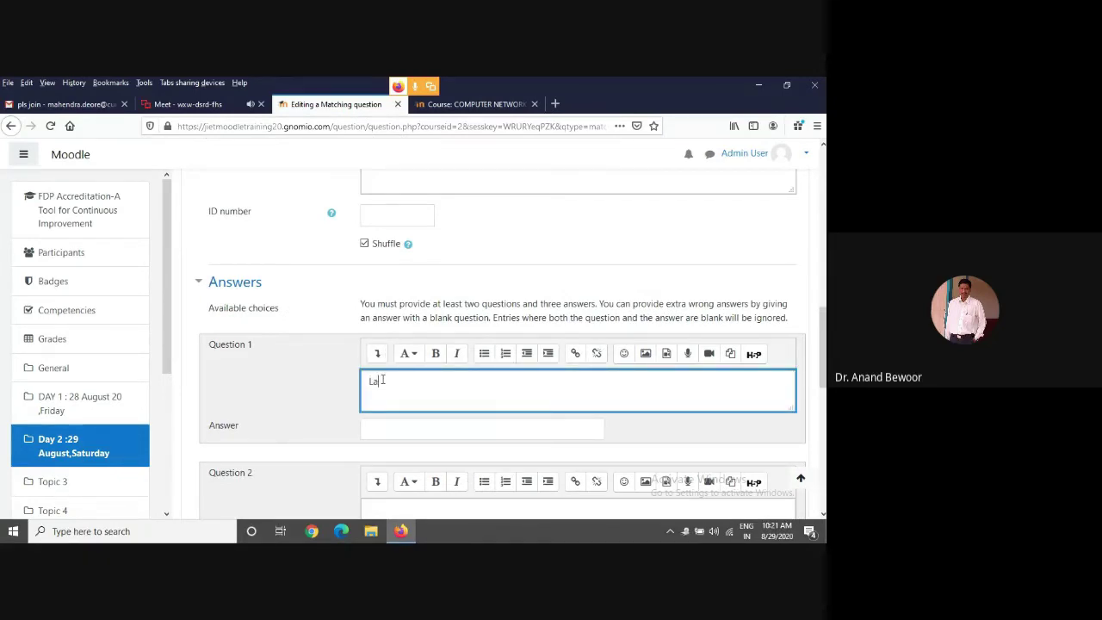
click(72, 104)
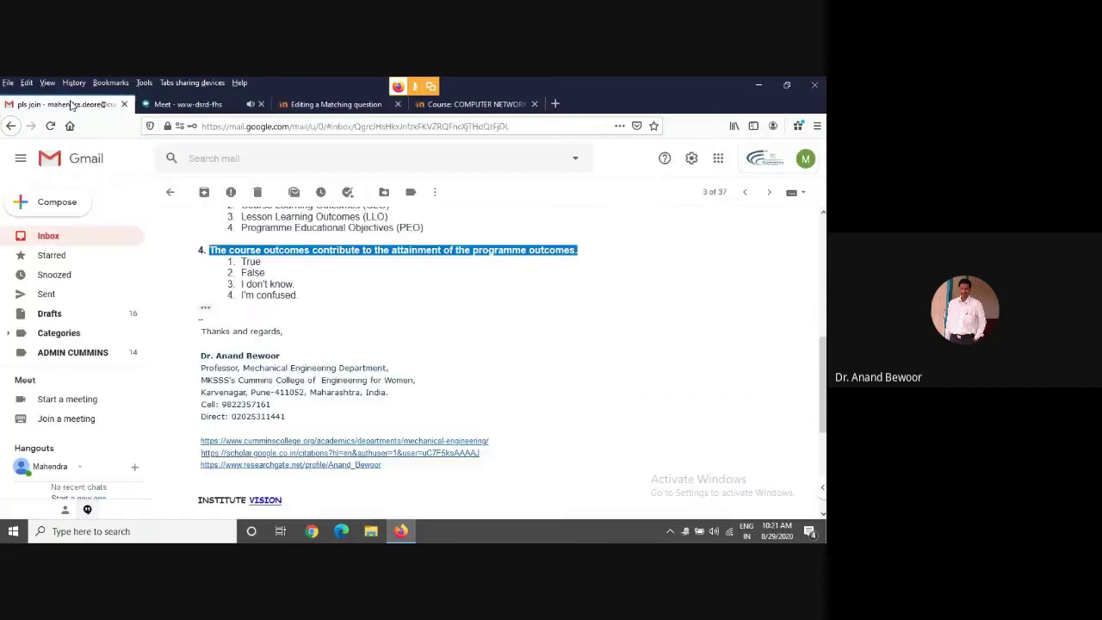
scroll(437, 294, up, 5)
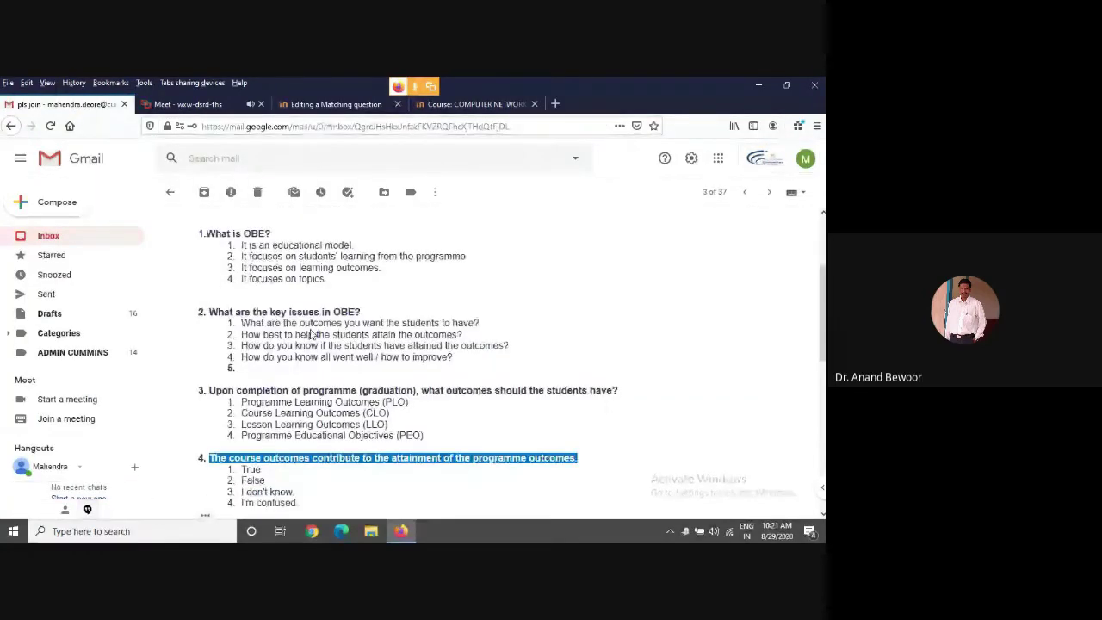
click(437, 294)
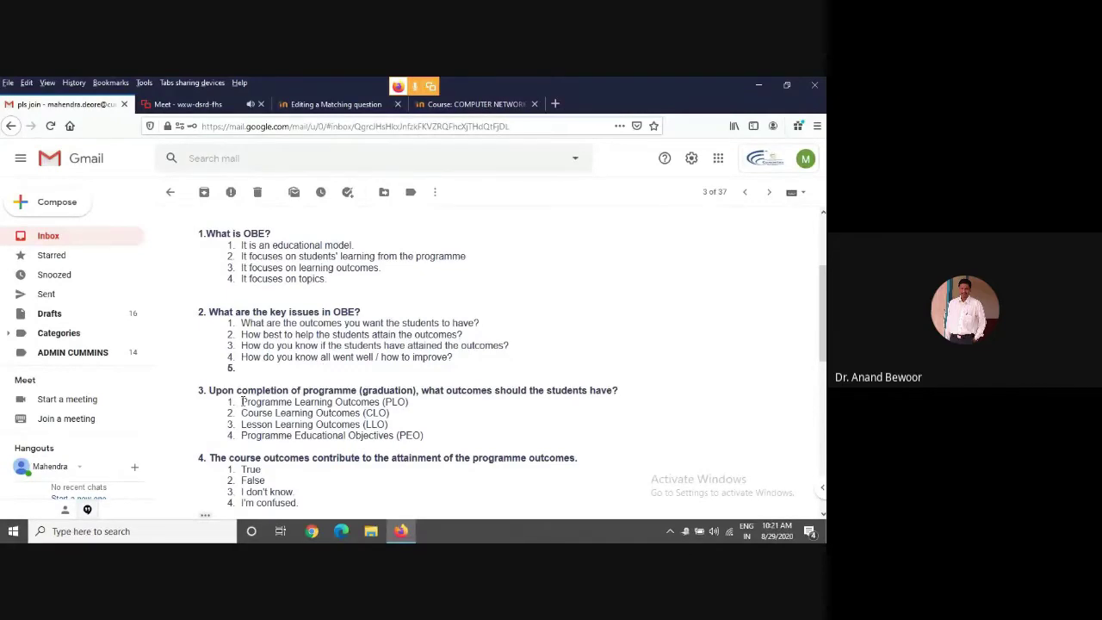
drag(239, 404, 382, 405)
key(ctrl+c)
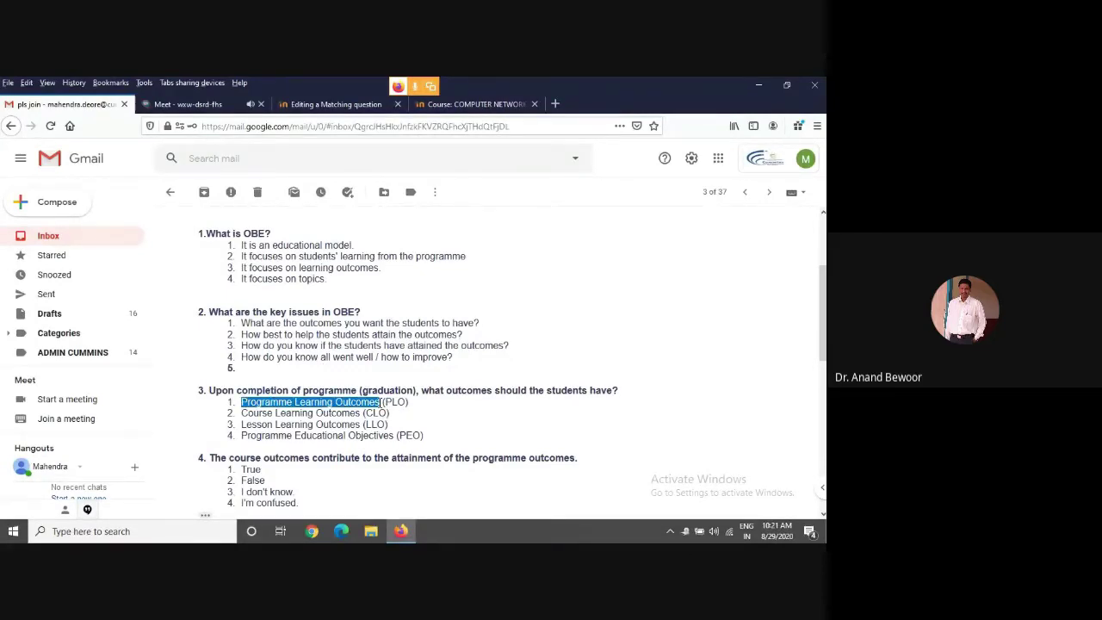
click(349, 104)
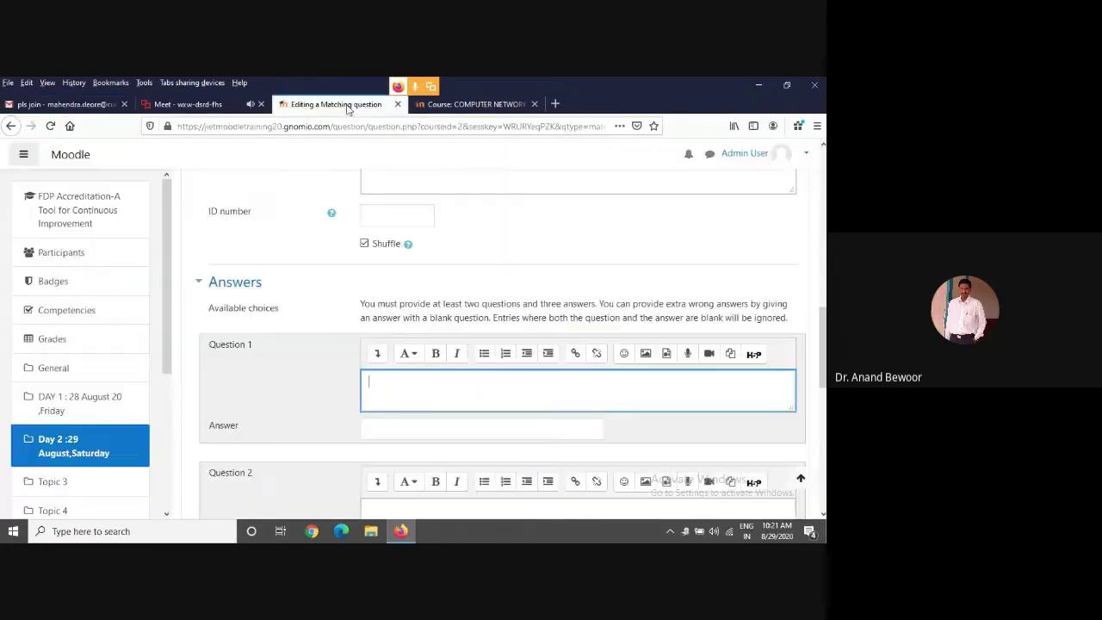
key(ctrl+v)
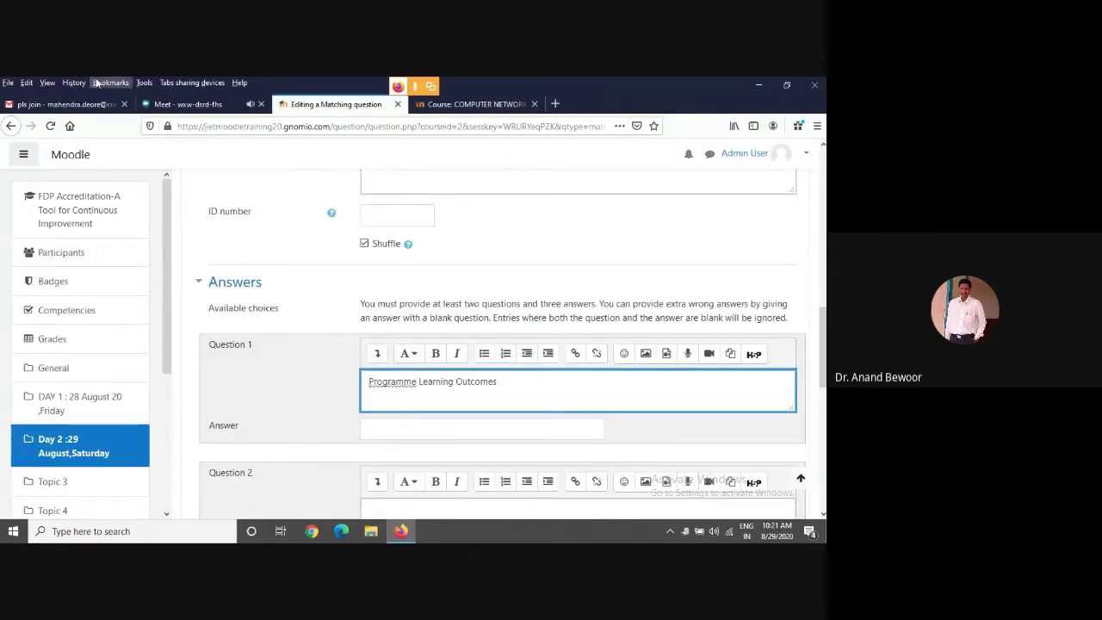
Copy "Course Learning Outcomes" from the Gmail message into the Question 2 text of the Moodle matching question.
click(67, 104)
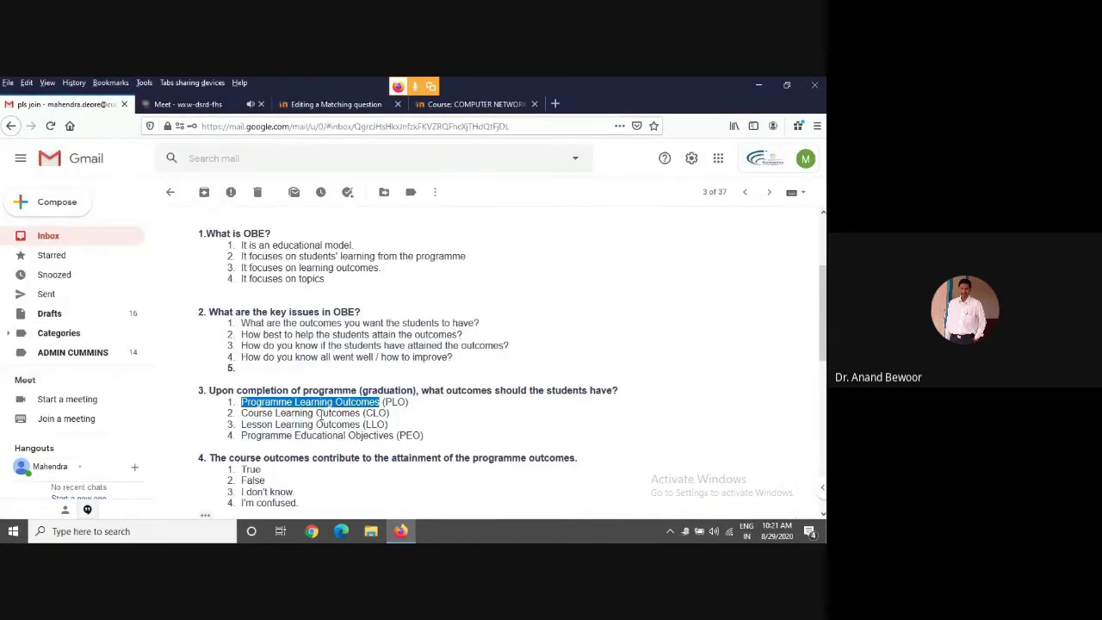
drag(240, 413, 363, 414)
key(ctrl+c)
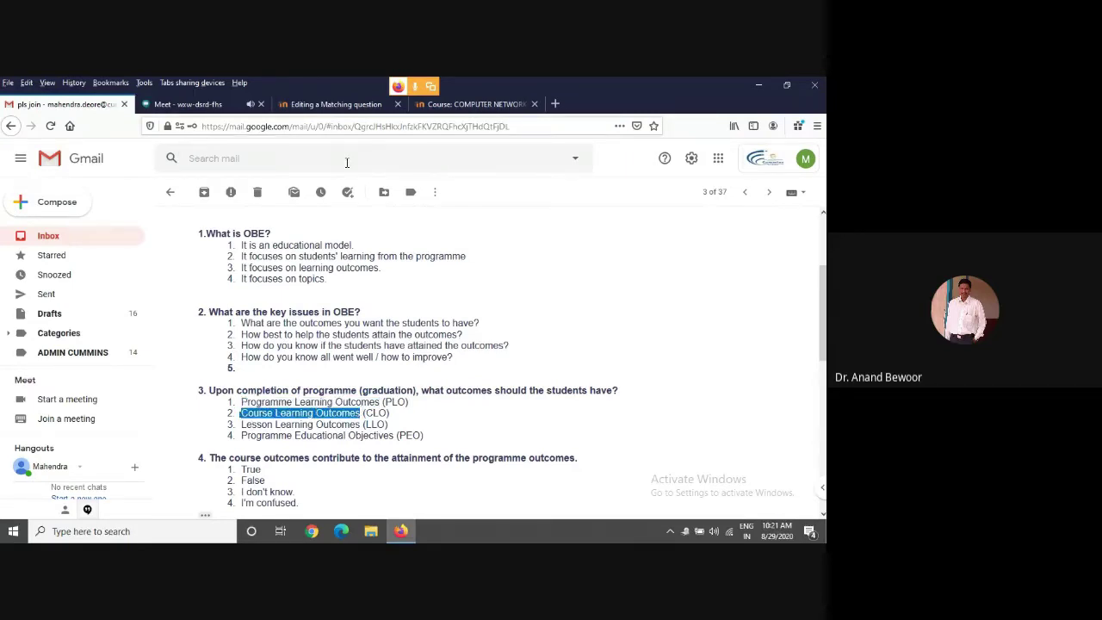
click(370, 104)
scroll(406, 428, down, 3)
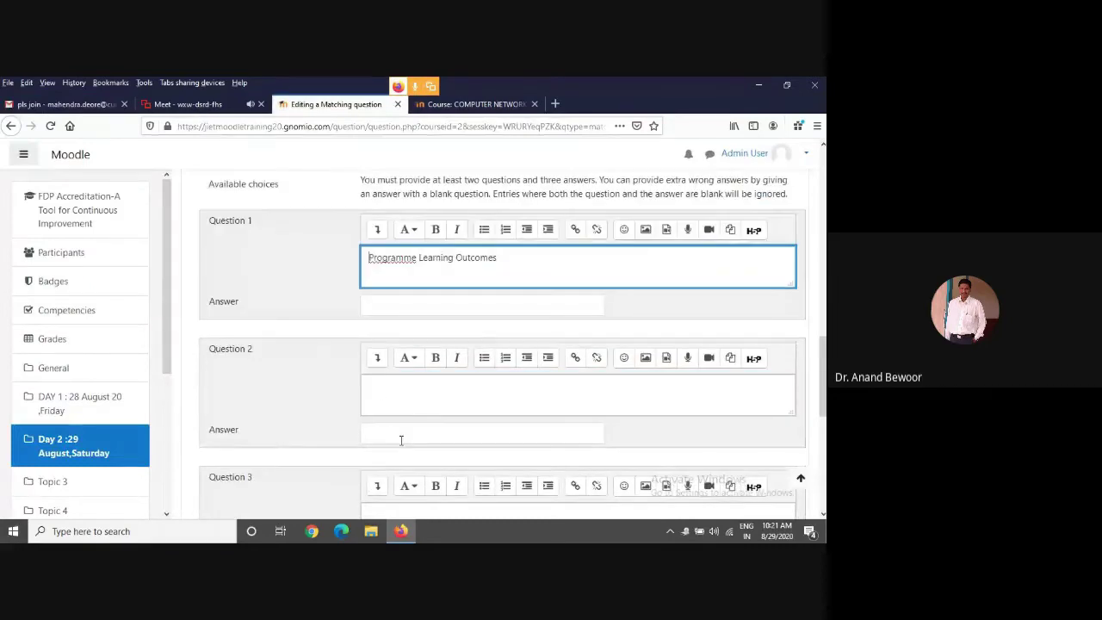
click(378, 388)
key(ctrl+v)
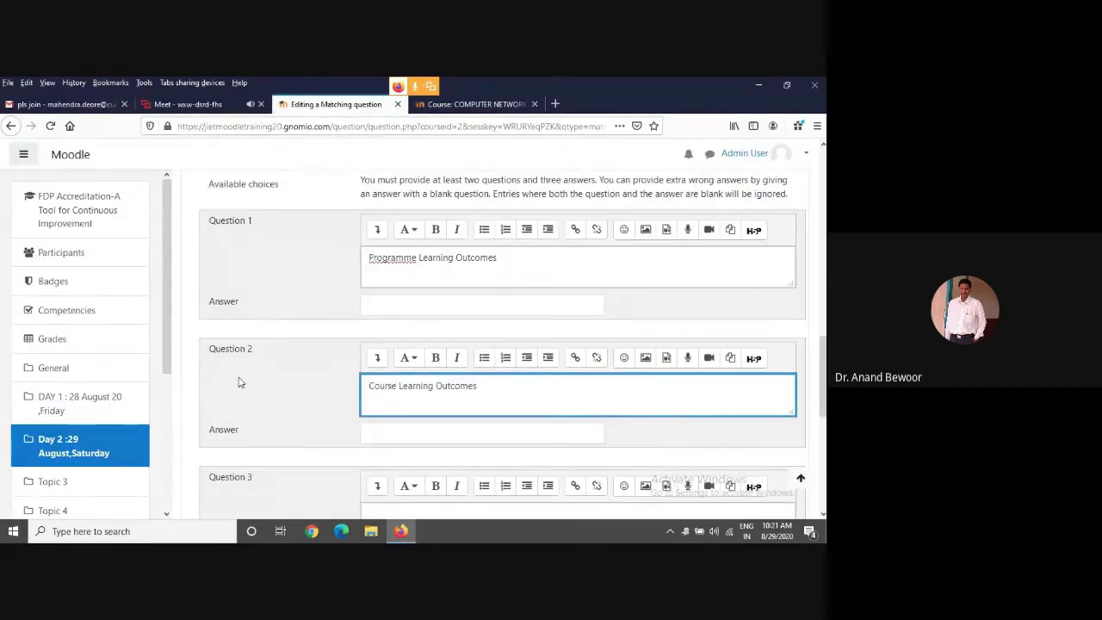
Copy "Lesson Learning Outcomes" from the Gmail message into the Question 3 text of the Moodle matching question.
click(52, 104)
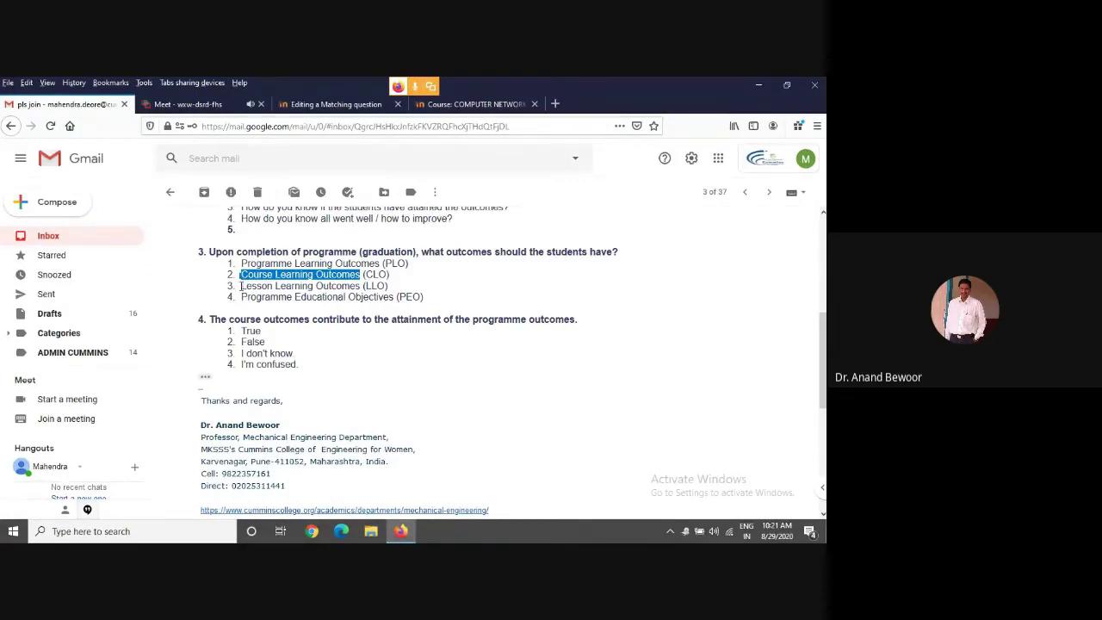
drag(241, 286, 365, 285)
key(ctrl+c)
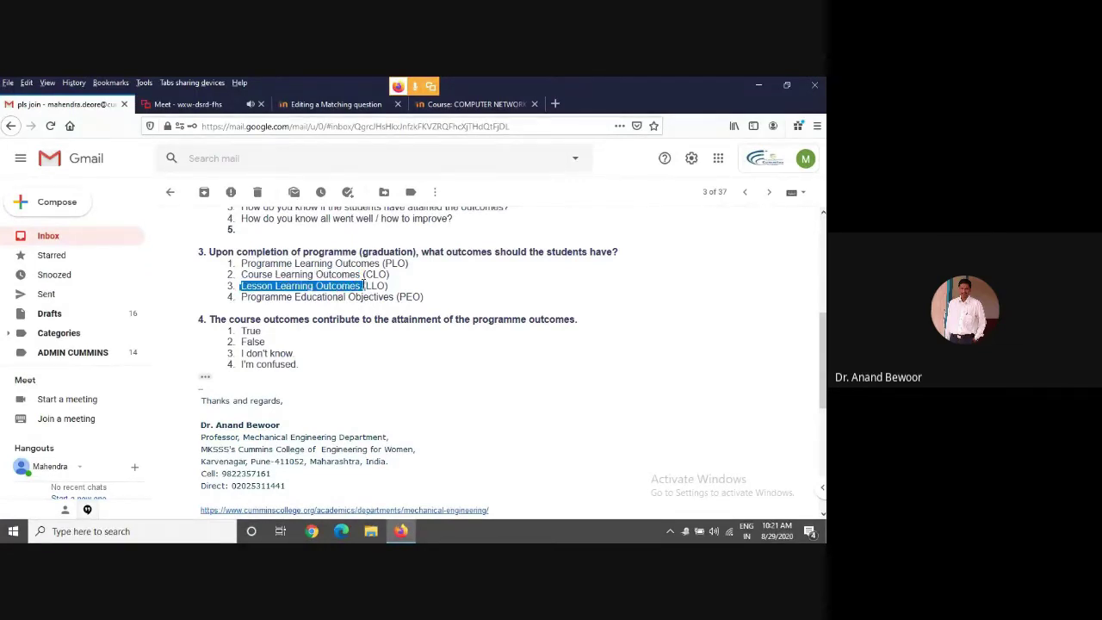
click(331, 104)
scroll(436, 457, down, 3)
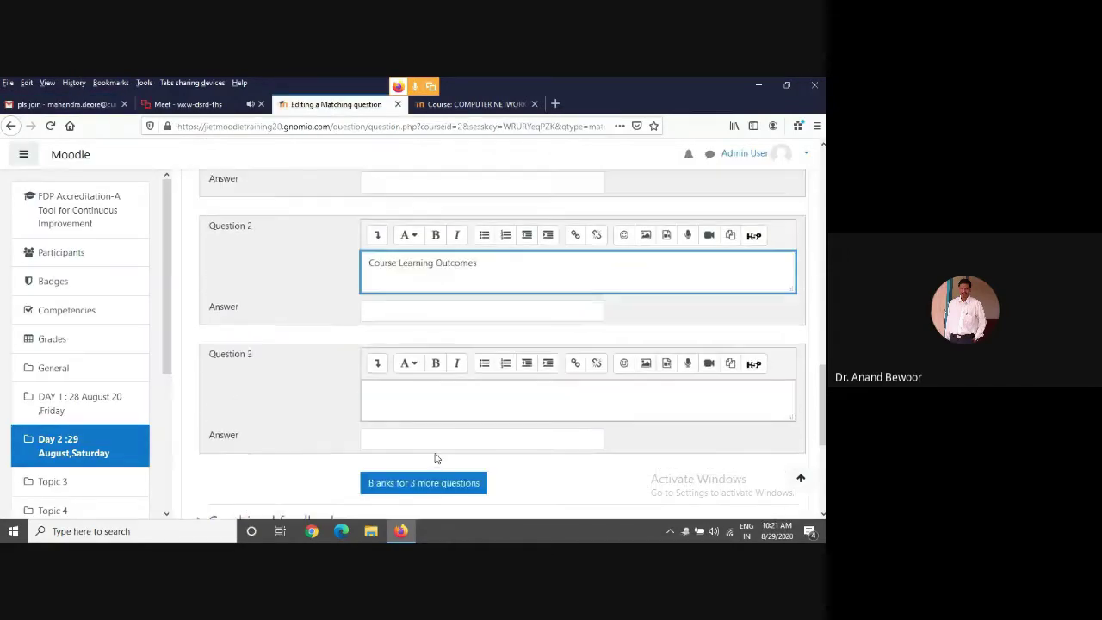
click(380, 388)
key(ctrl+v)
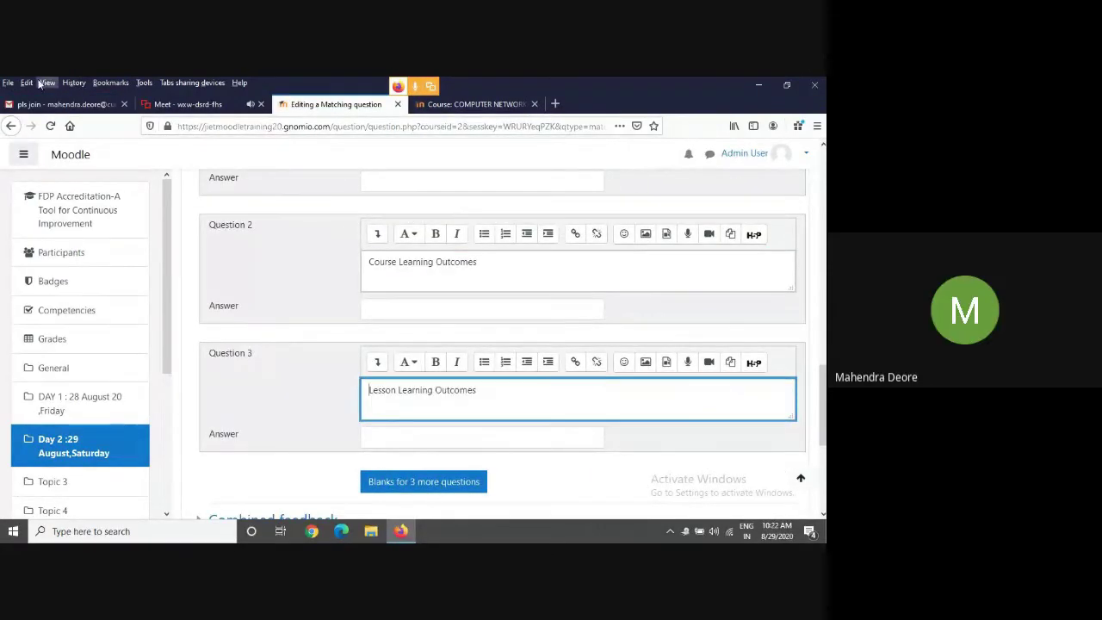
Copy the phrase "Programme Educational Objectives" from the Gmail message and return to the Moodle matching question form.
click(64, 105)
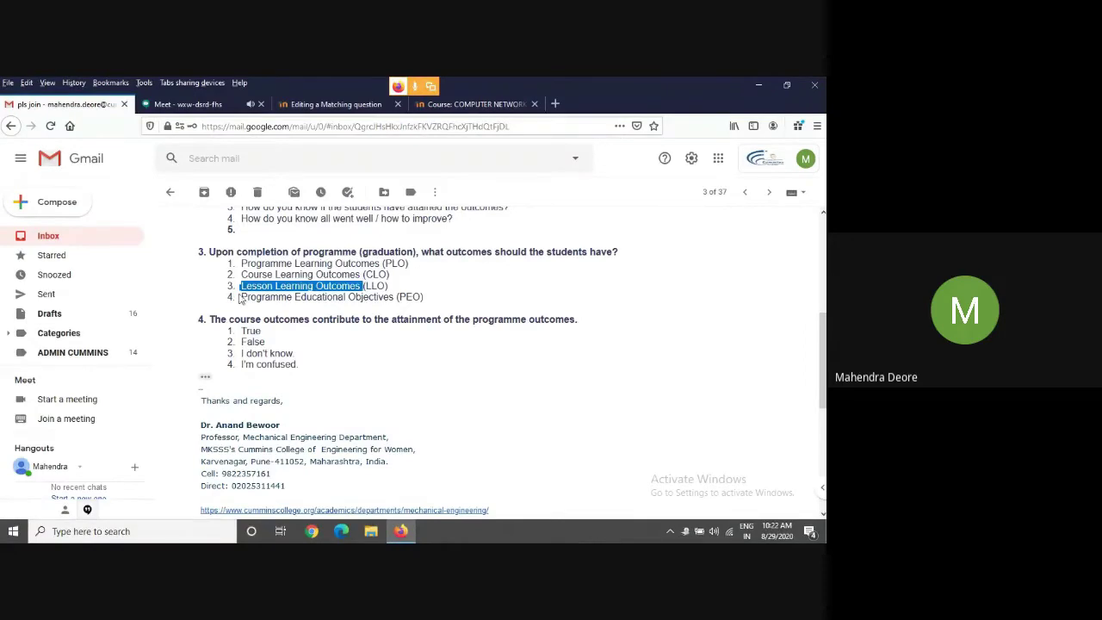
drag(240, 299, 397, 299)
key(ctrl+c)
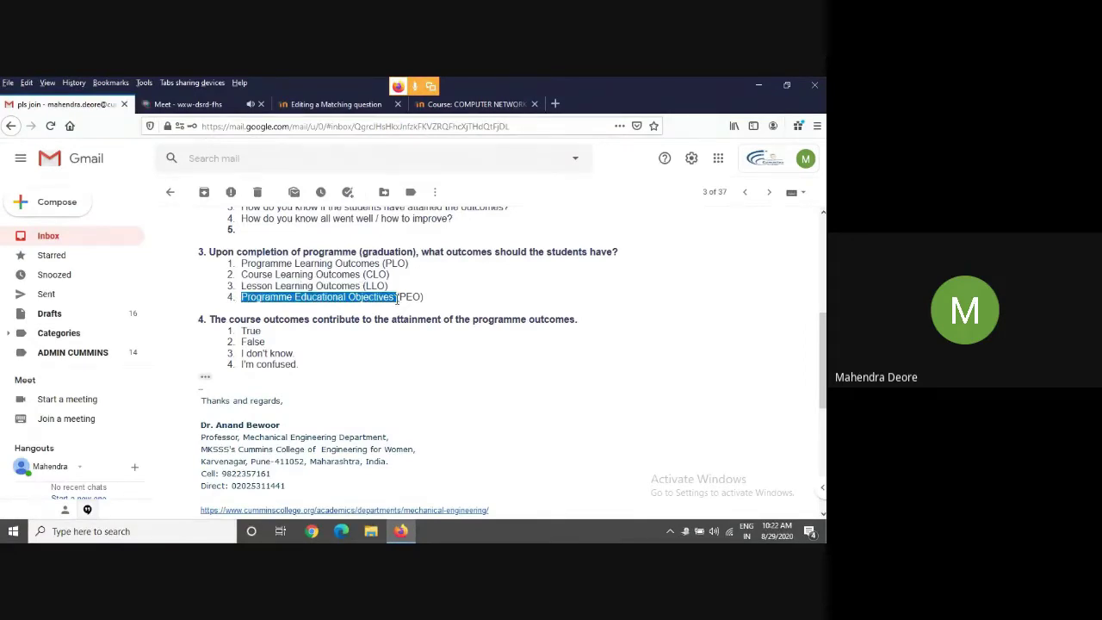
click(310, 104)
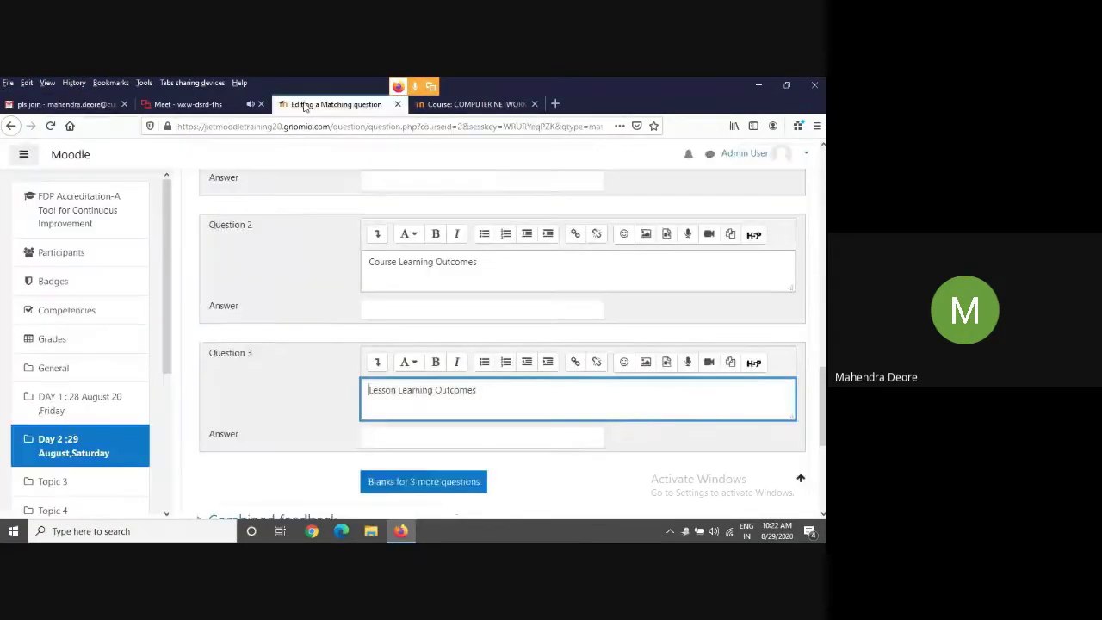
Add blanks for 3 more questions to the Answers section of the matching question.
scroll(416, 426, down, 3)
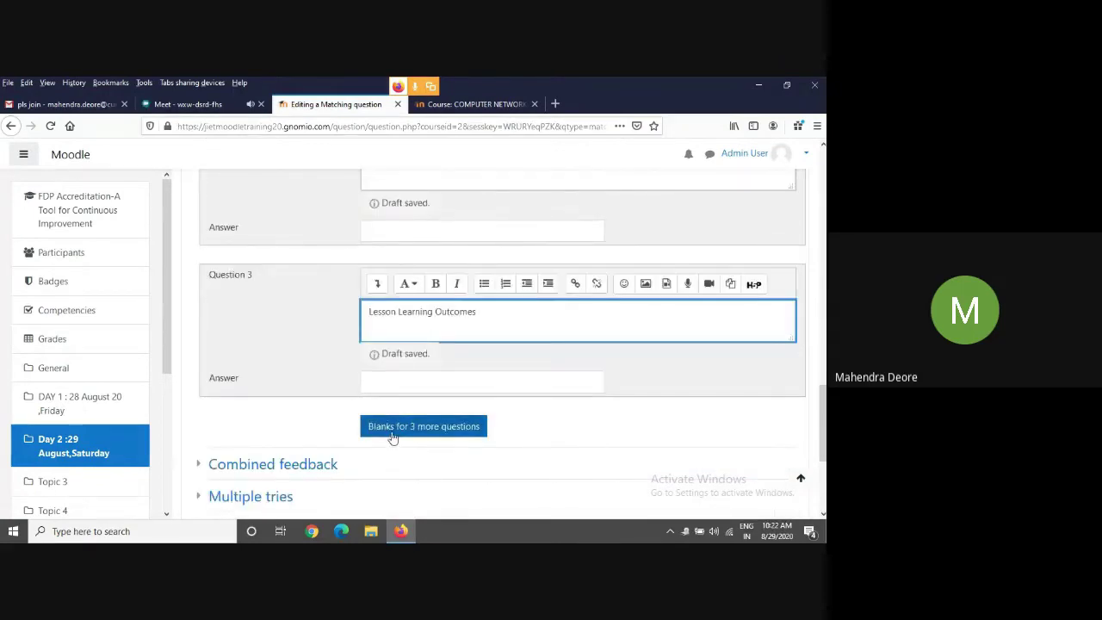
scroll(438, 406, up, 3)
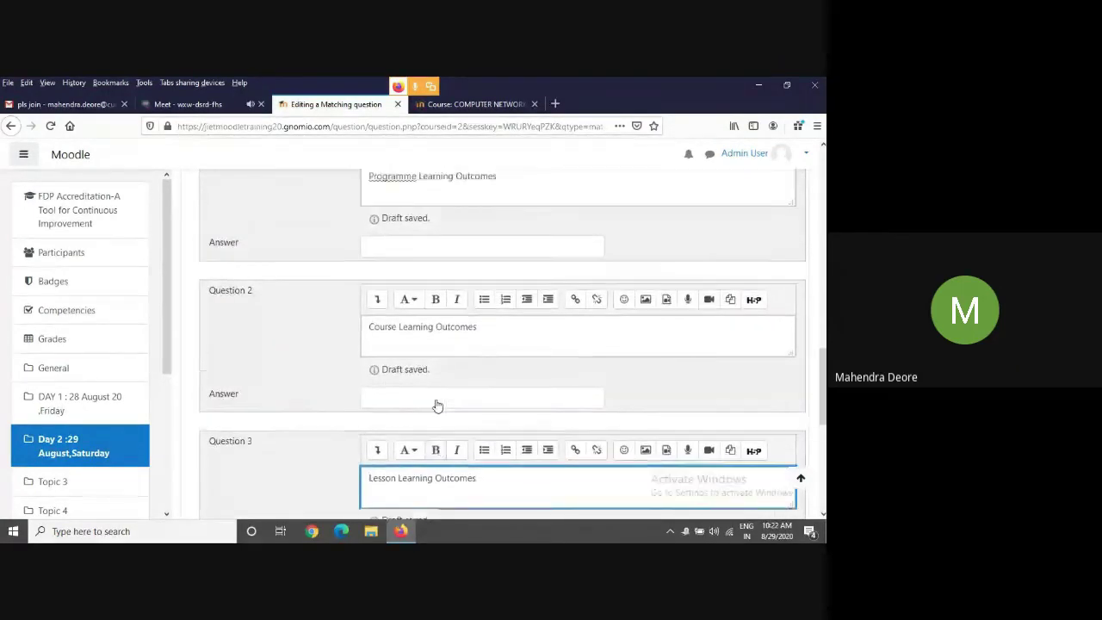
scroll(437, 405, down, 3)
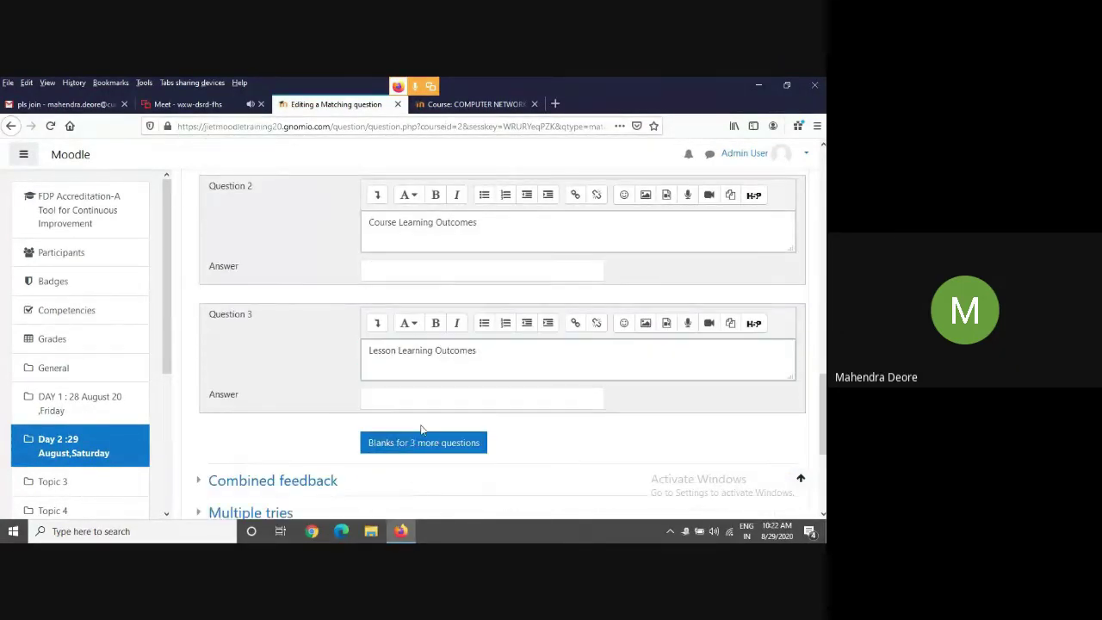
scroll(421, 429, down, 3)
click(428, 318)
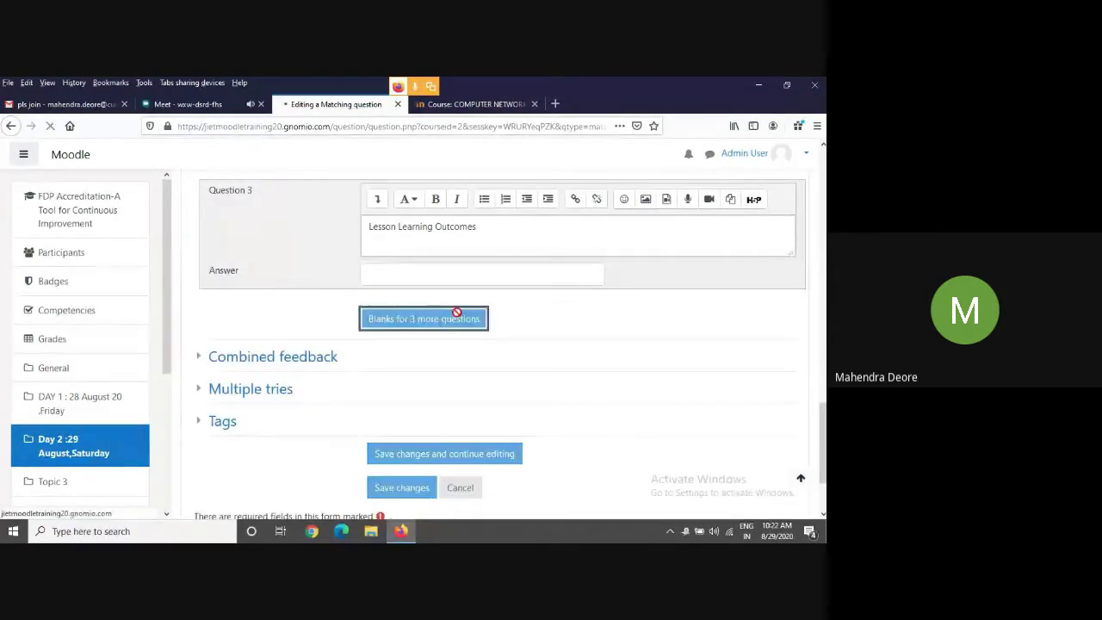
Paste the copied "Programme Educational Objectives" as the Question 4 text of the matching question.
scroll(458, 314, down, 10)
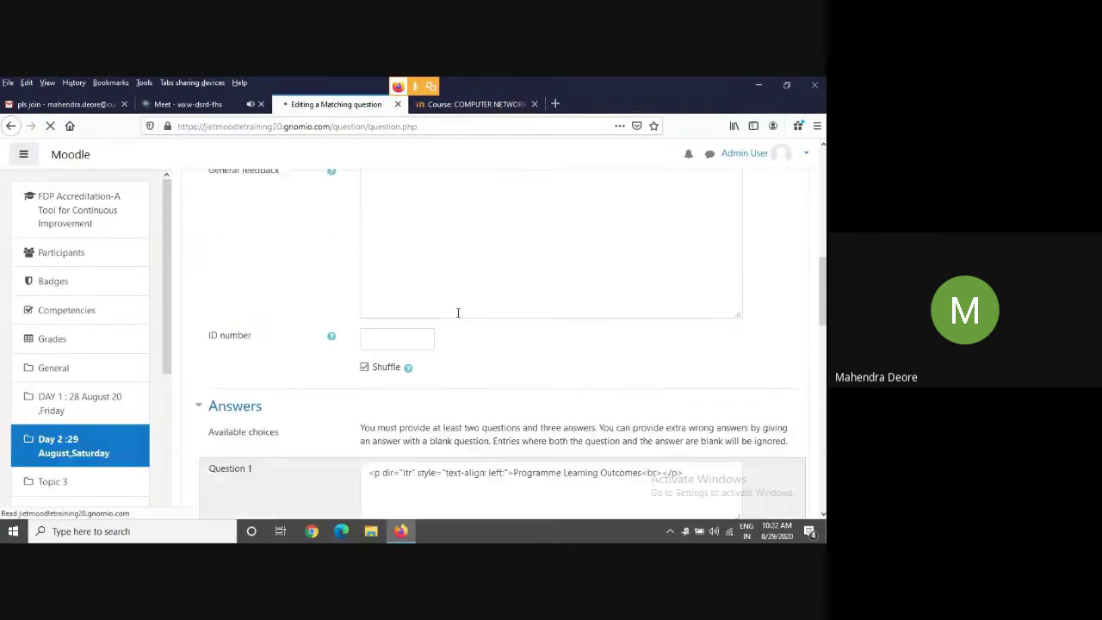
scroll(458, 314, down, 5)
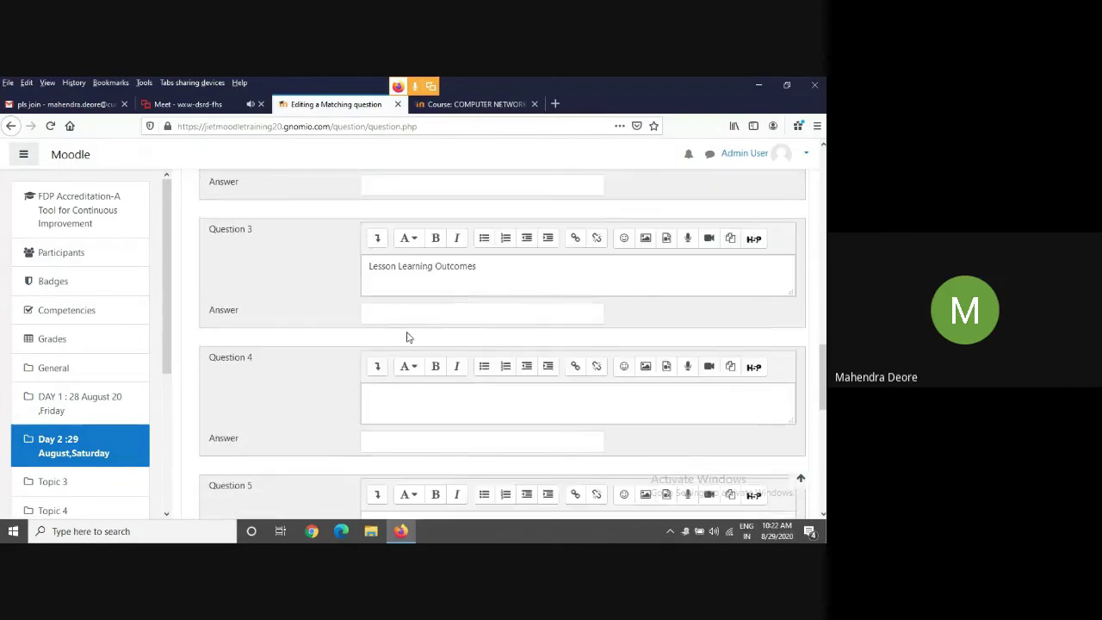
click(376, 391)
key(ctrl+v)
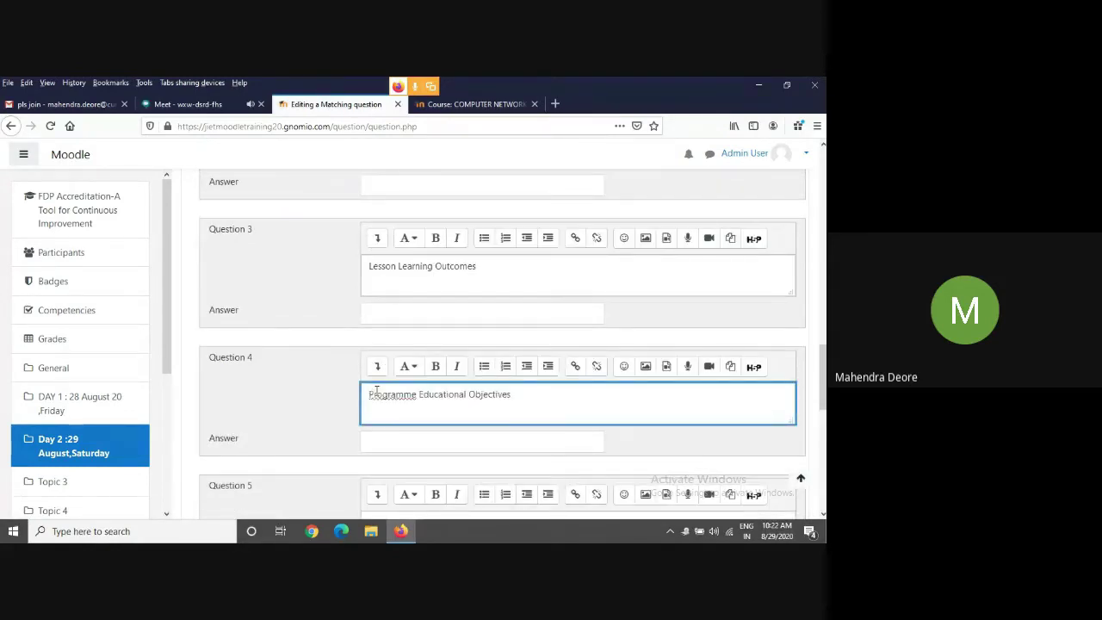
Enter PLO as the answer for Question 1, Programme Learning Outcomes.
scroll(453, 388, up, 5)
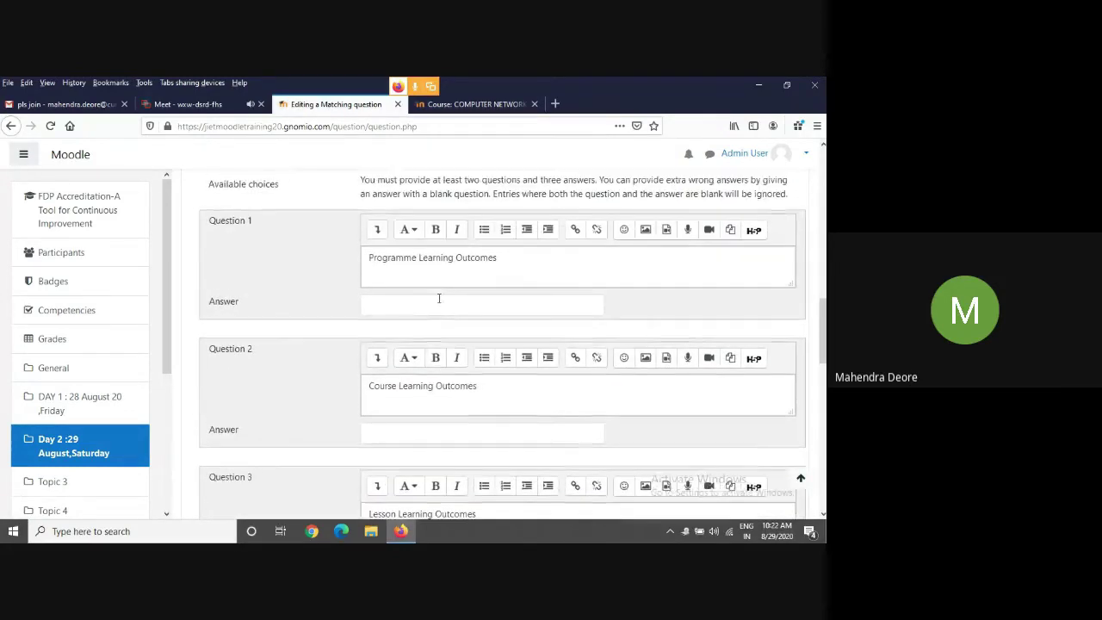
click(408, 305)
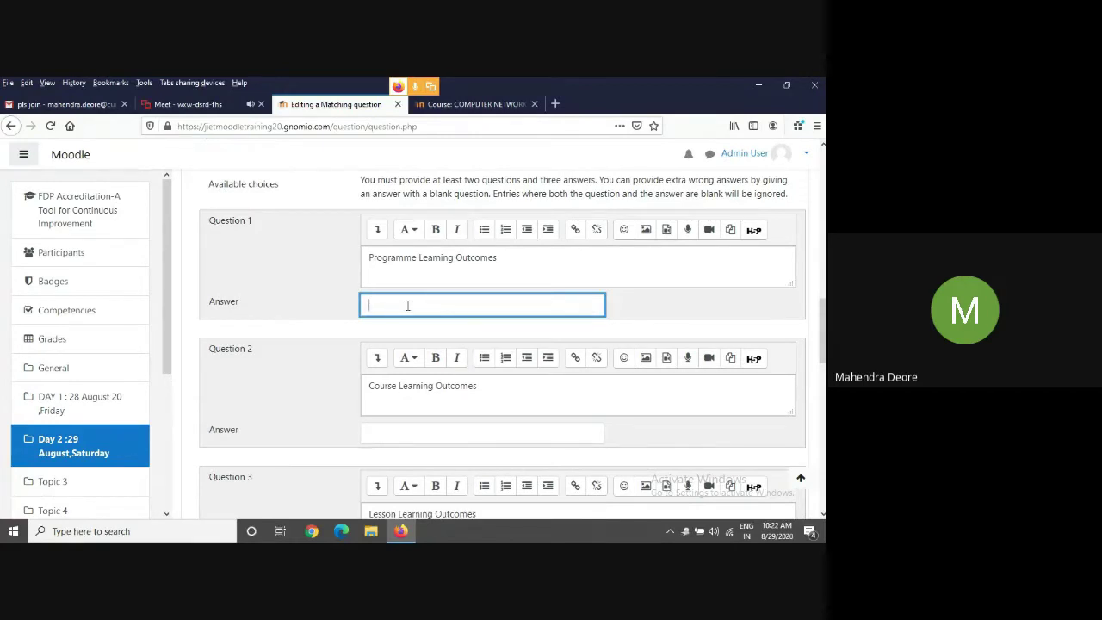
scroll(408, 305, down, 3)
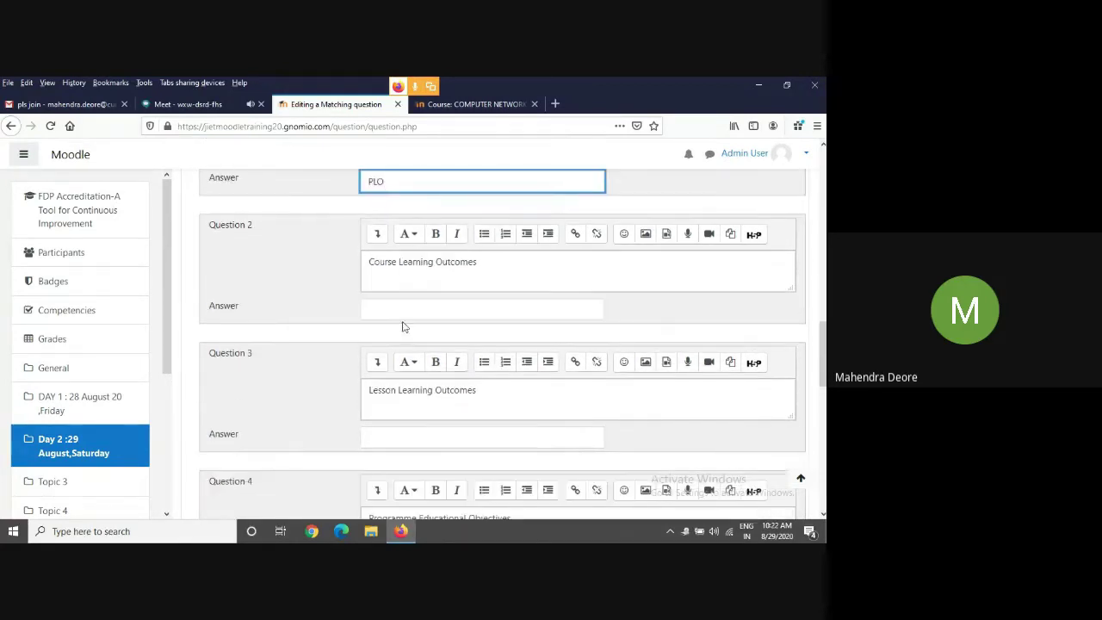
Enter CLO, LLO and PEO as the answers for Questions 2, 3 and 4 of the matching question.
click(402, 309)
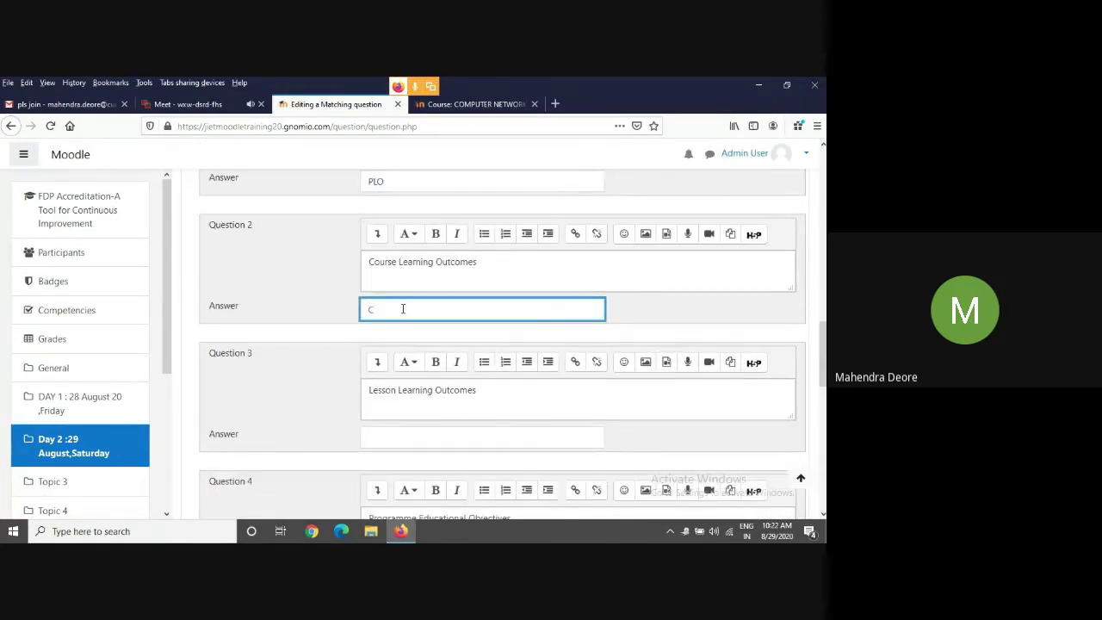
scroll(403, 308, down, 3)
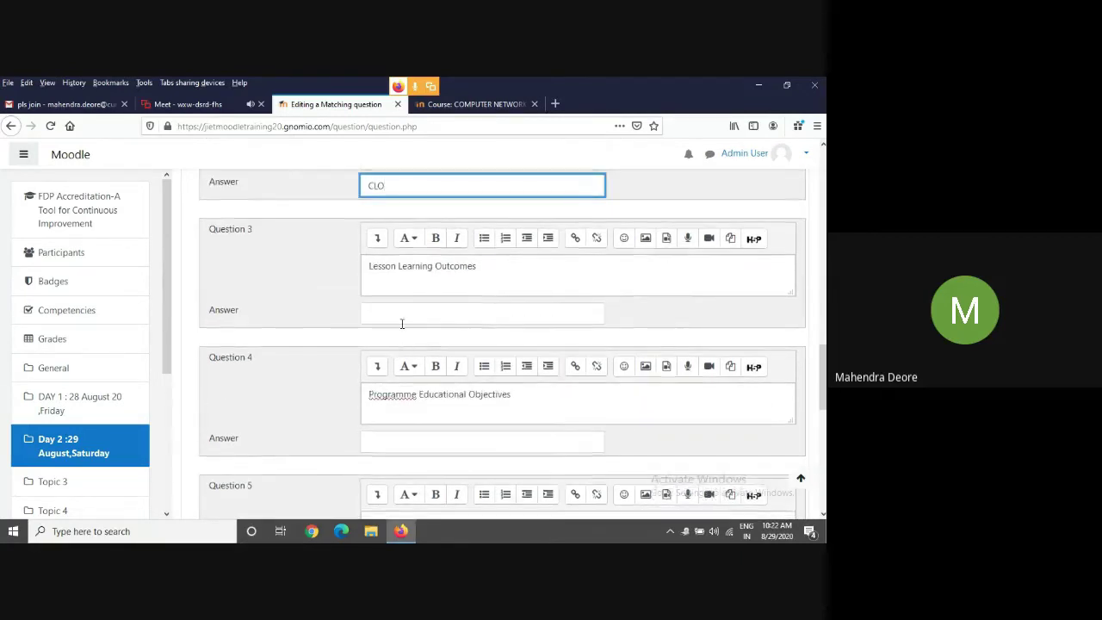
click(399, 314)
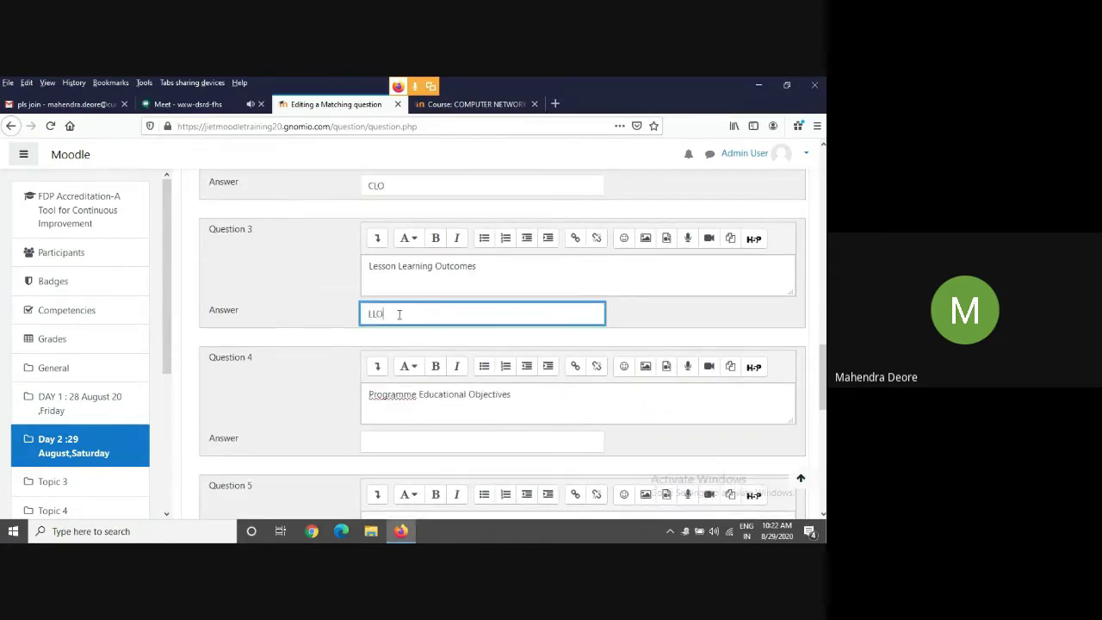
click(390, 444)
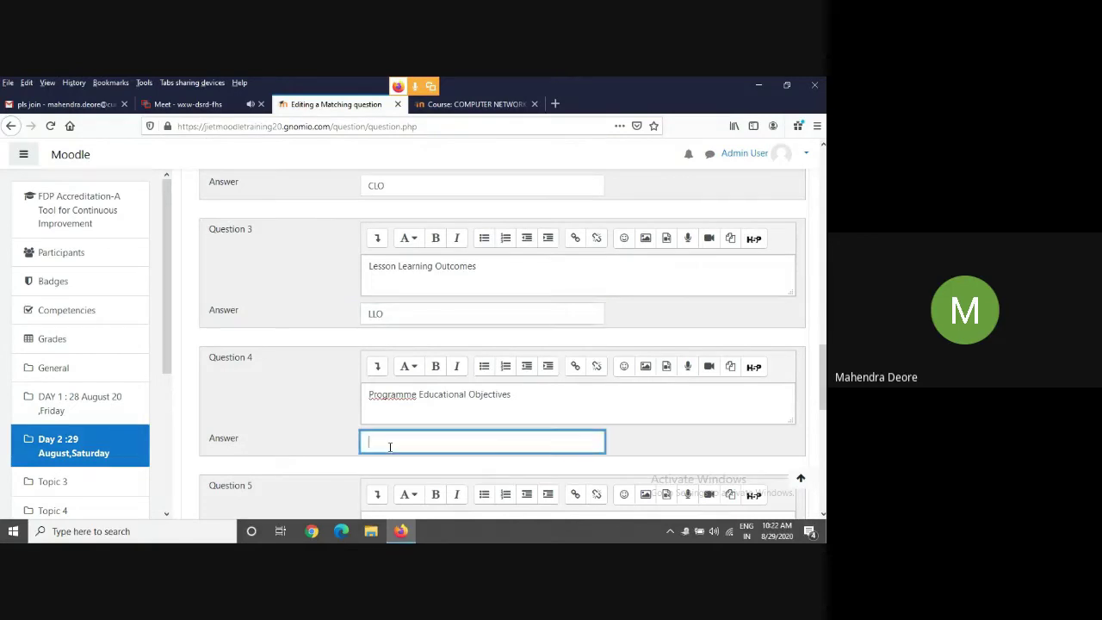
text(PEO)
Review the question and answer pairs of the matching question and save its changes.
scroll(399, 403, down, 5)
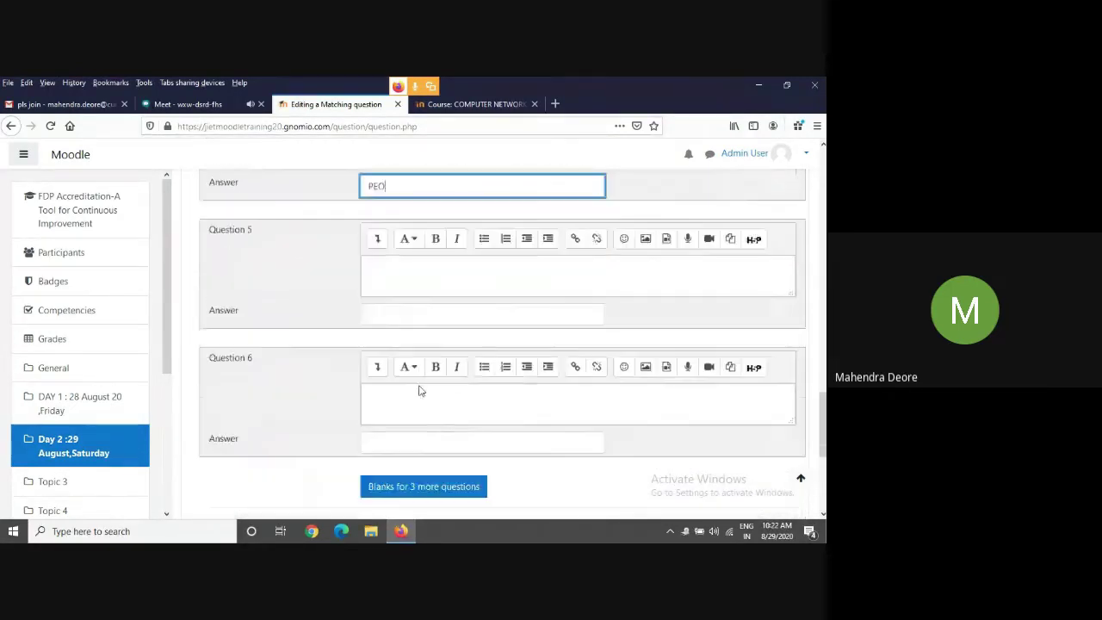
scroll(467, 366, up, 10)
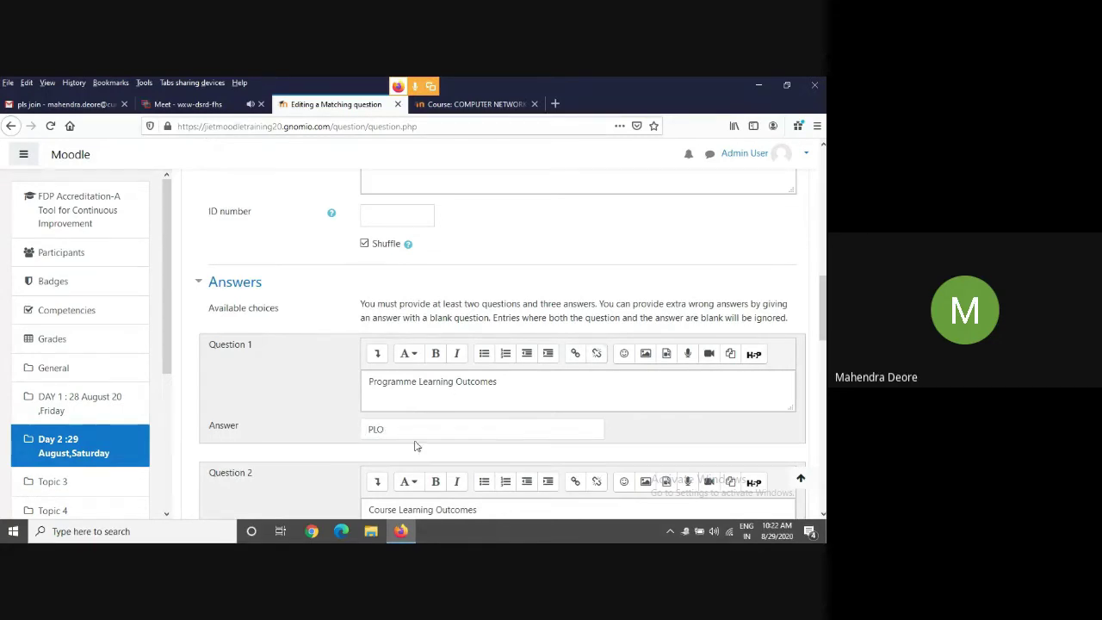
scroll(465, 445, down, 3)
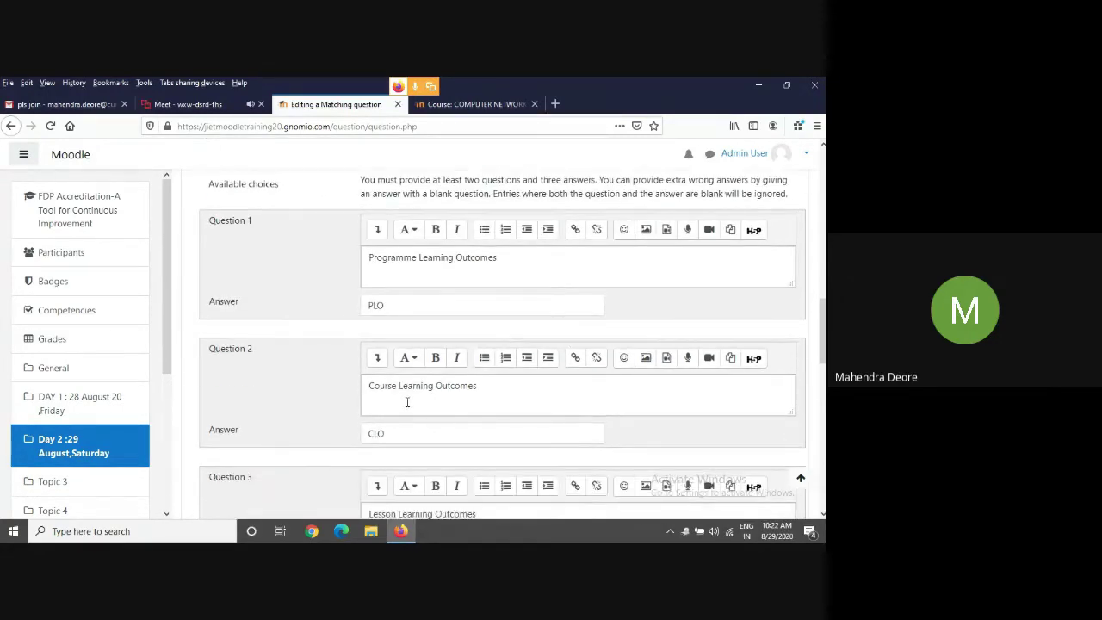
scroll(504, 399, down, 10)
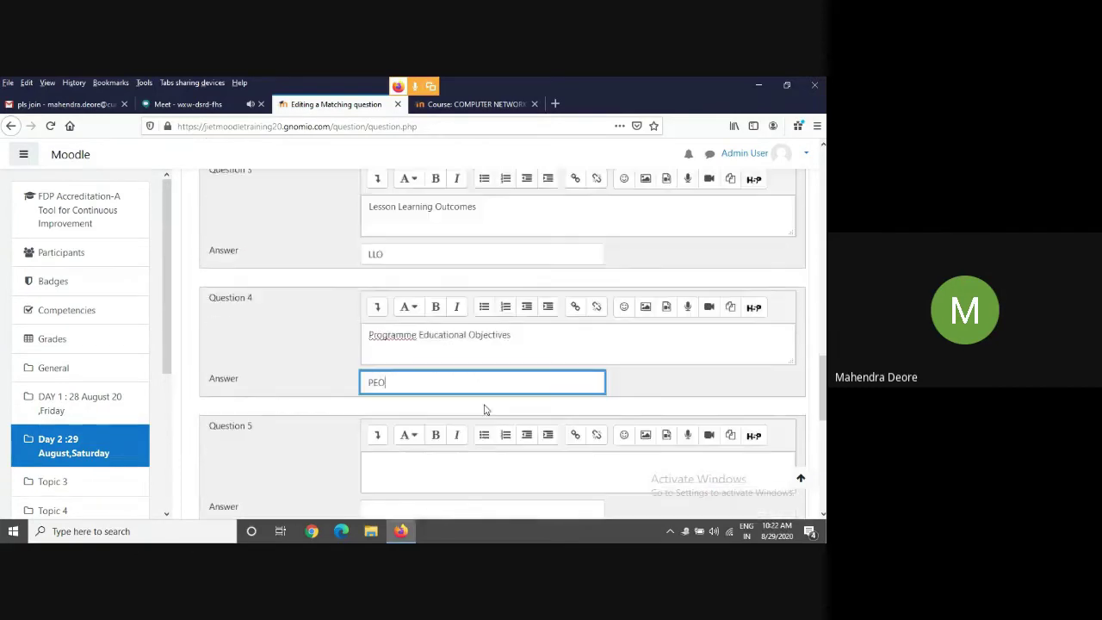
scroll(387, 413, down, 3)
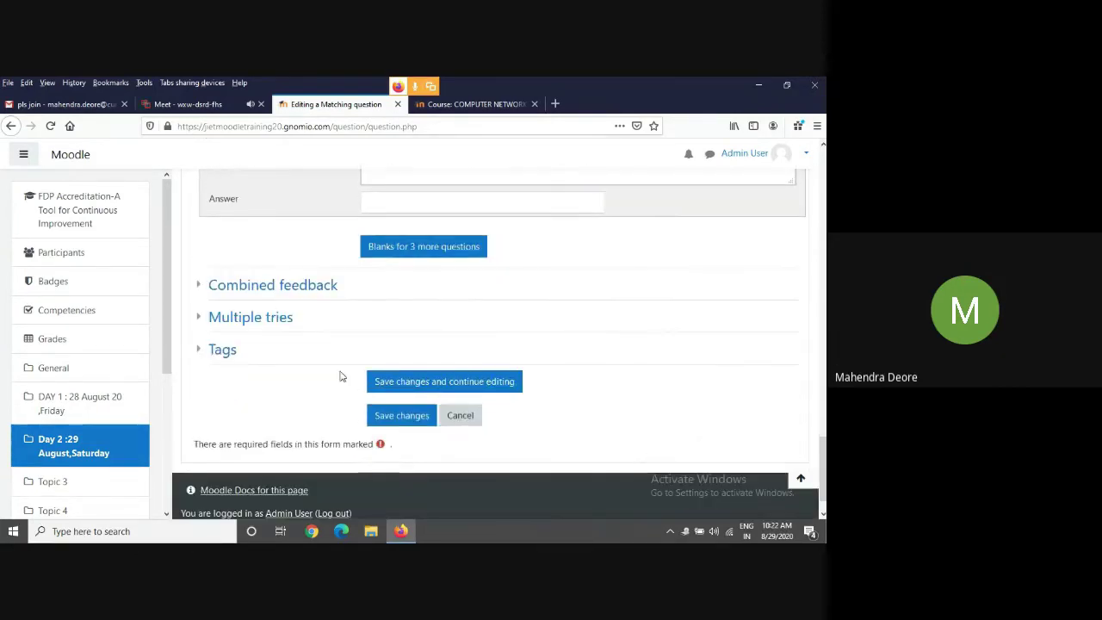
click(417, 424)
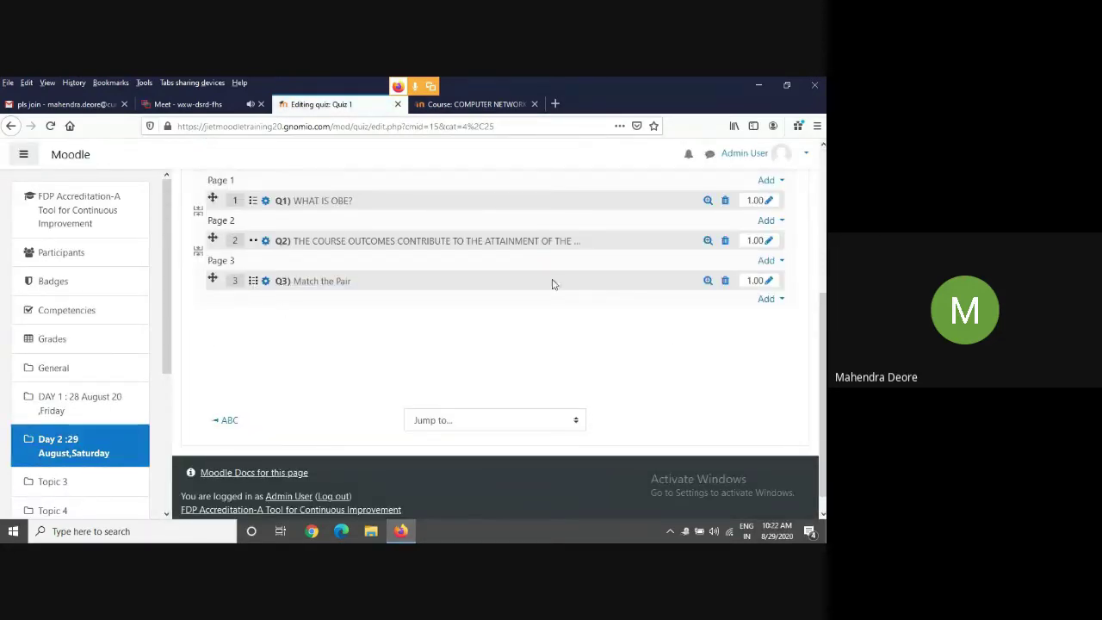
Preview question Q3), look at the answer choices for Programme Educational Objectives, and close the preview.
click(707, 281)
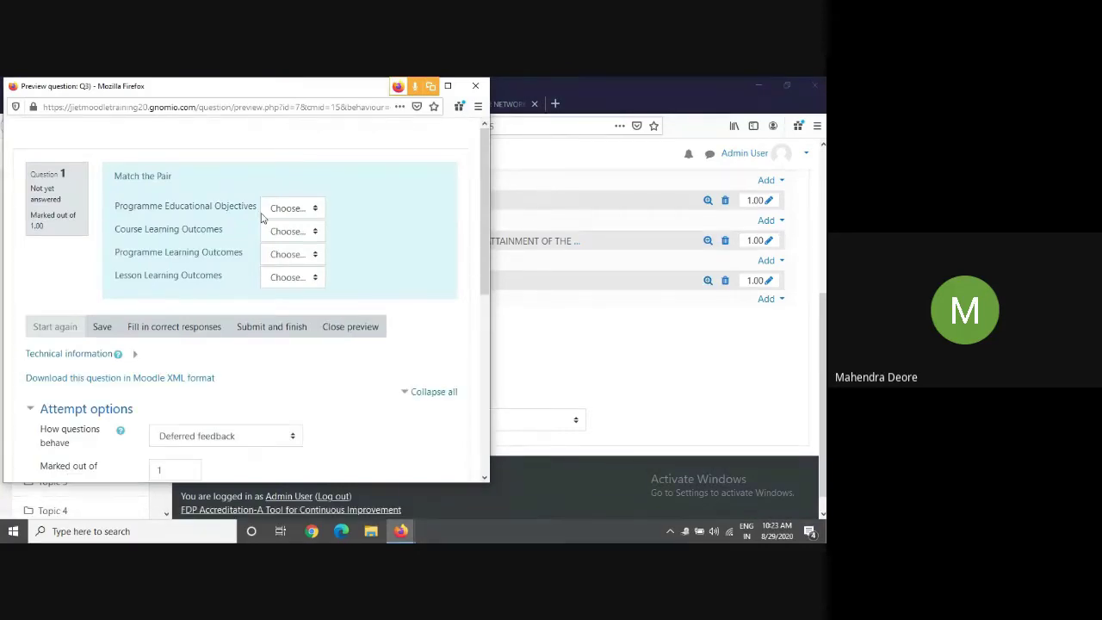
click(315, 210)
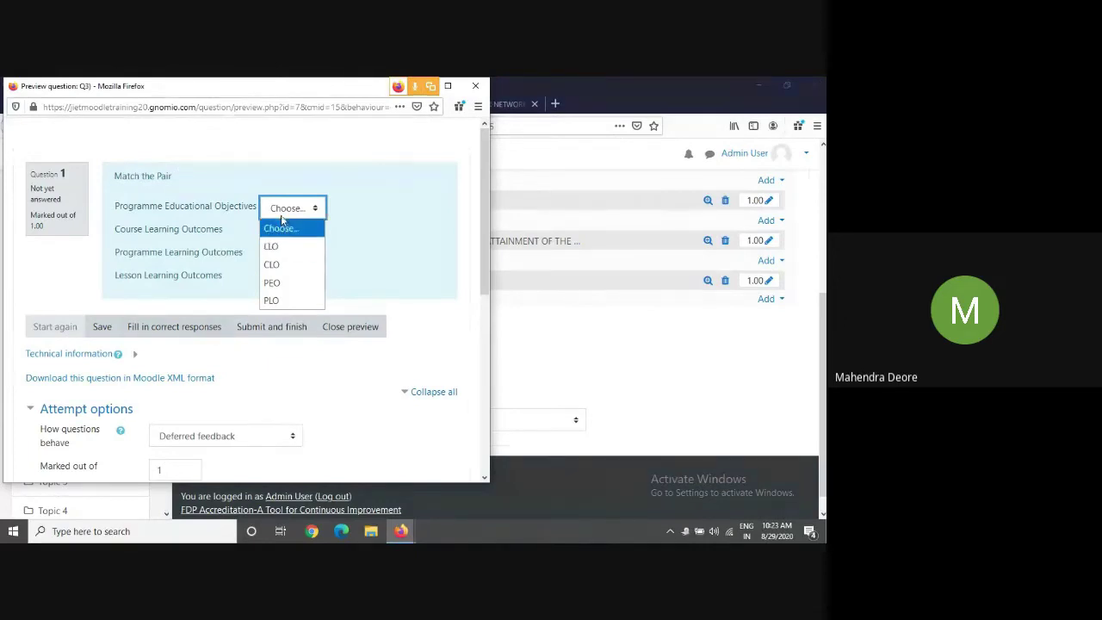
click(362, 237)
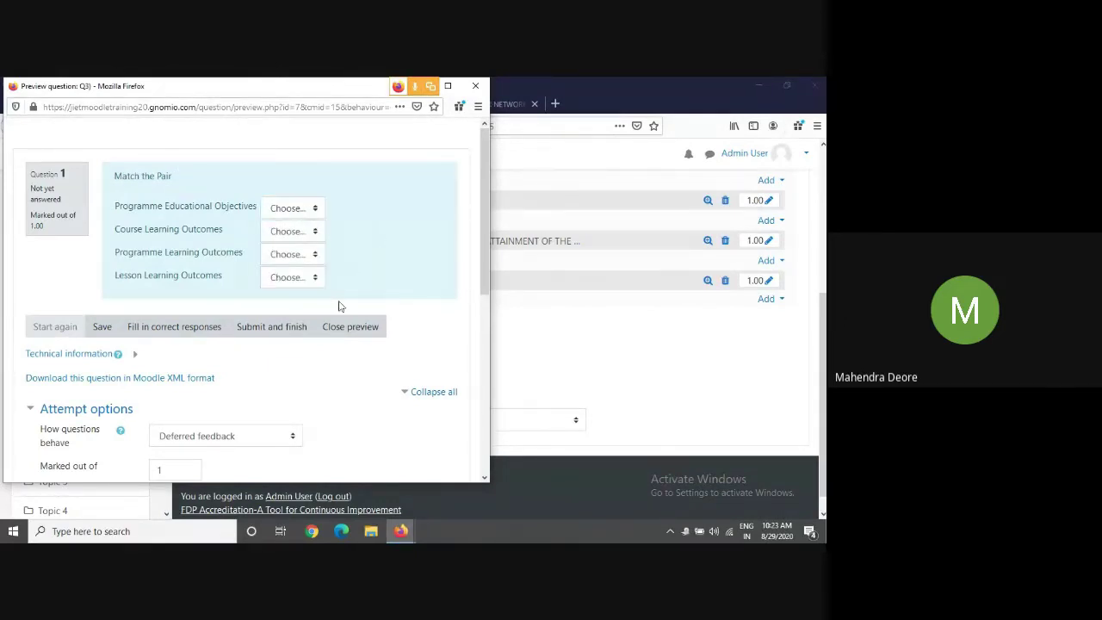
click(475, 86)
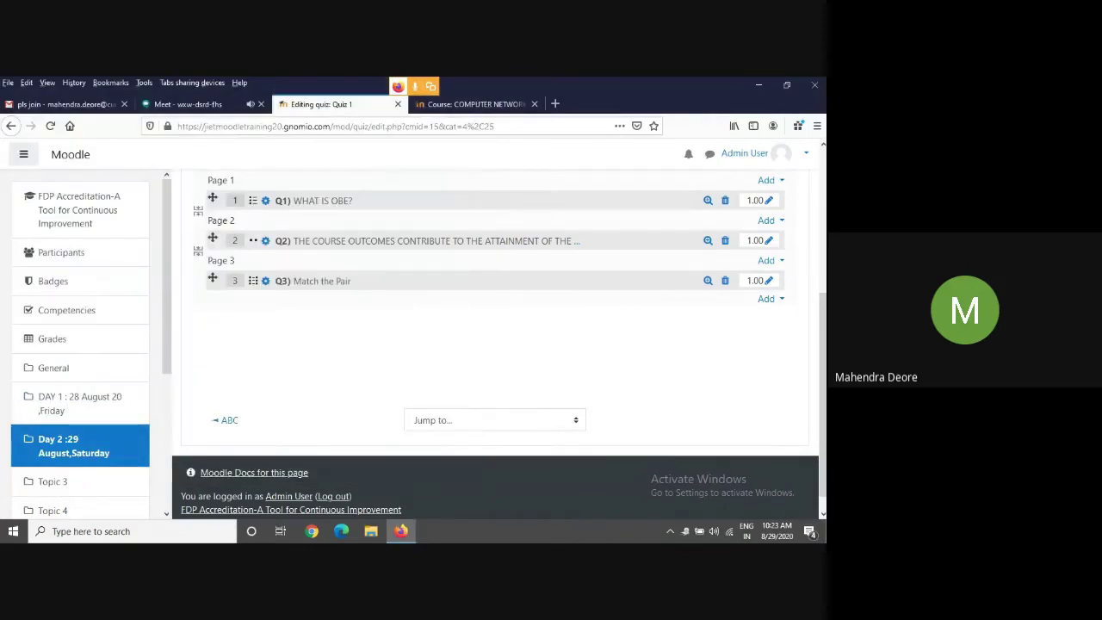
Add a new Drag and drop into text question at the end of Quiz 1 and name it Q4).
click(769, 299)
click(715, 323)
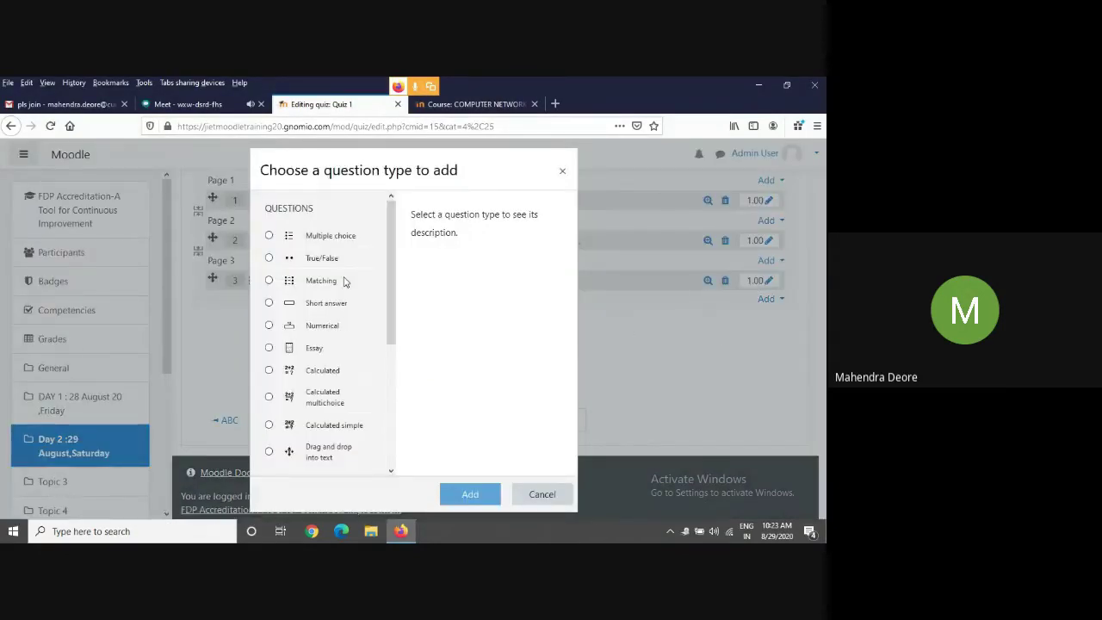
scroll(344, 322, down, 2)
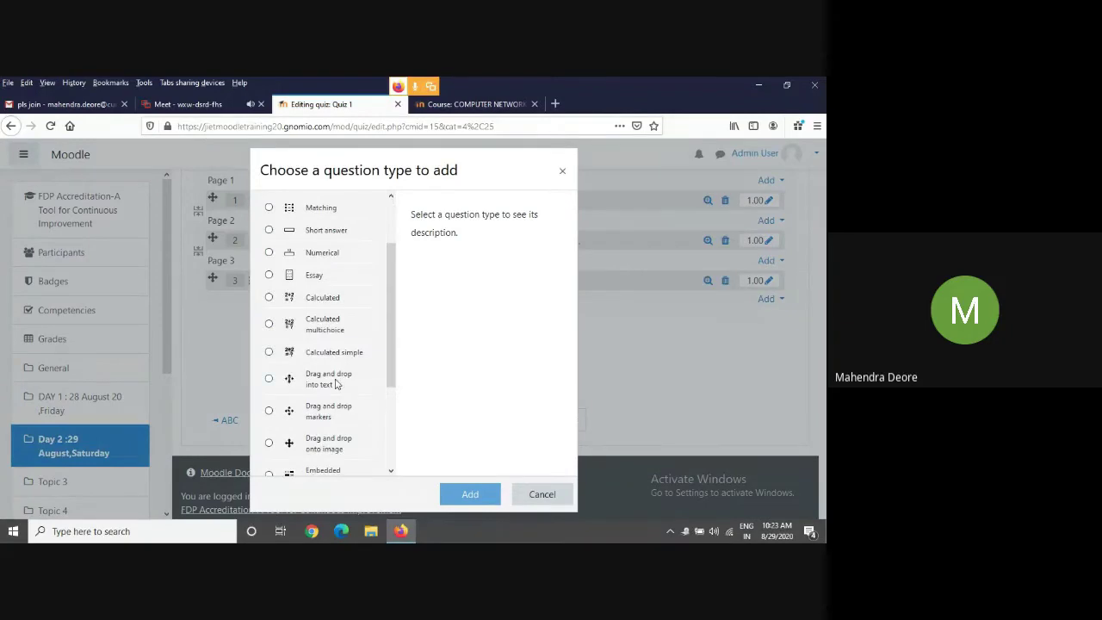
click(270, 379)
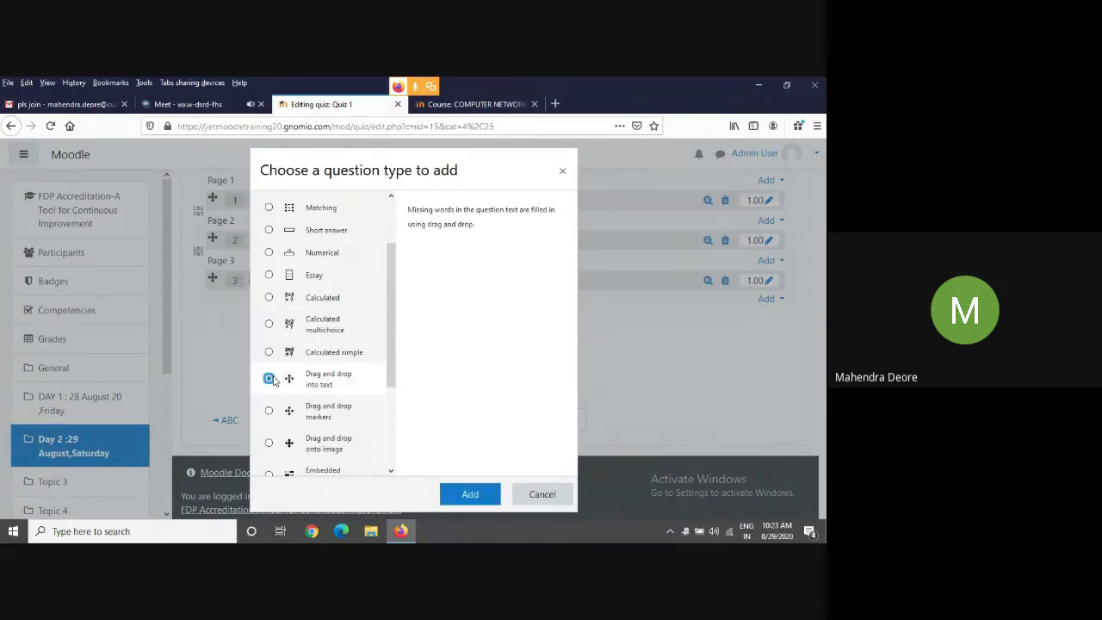
click(470, 496)
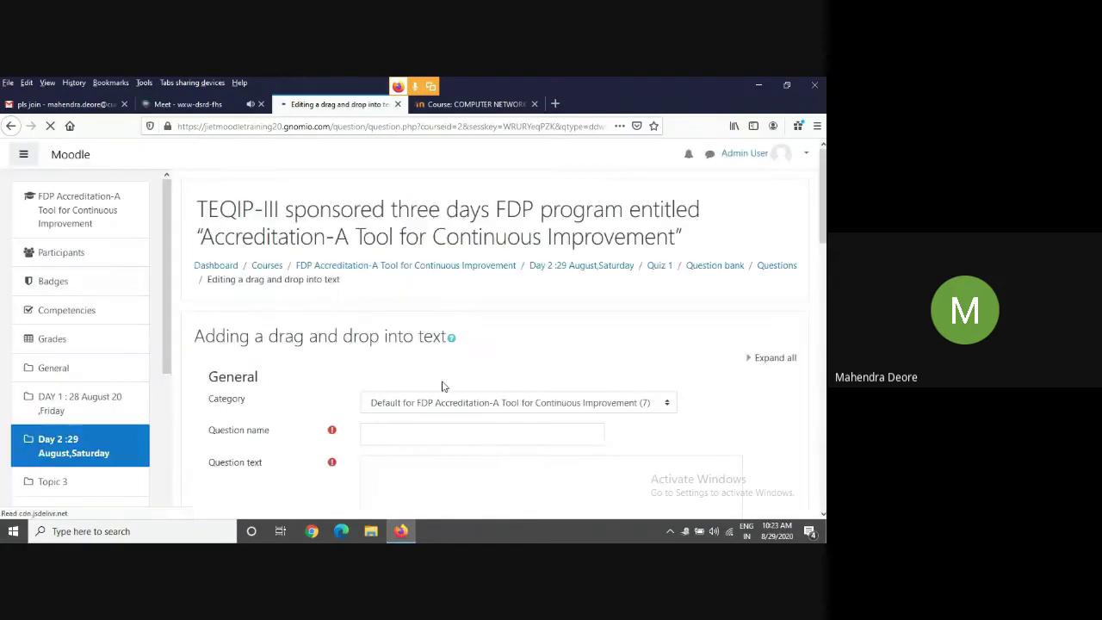
scroll(442, 387, down, 1)
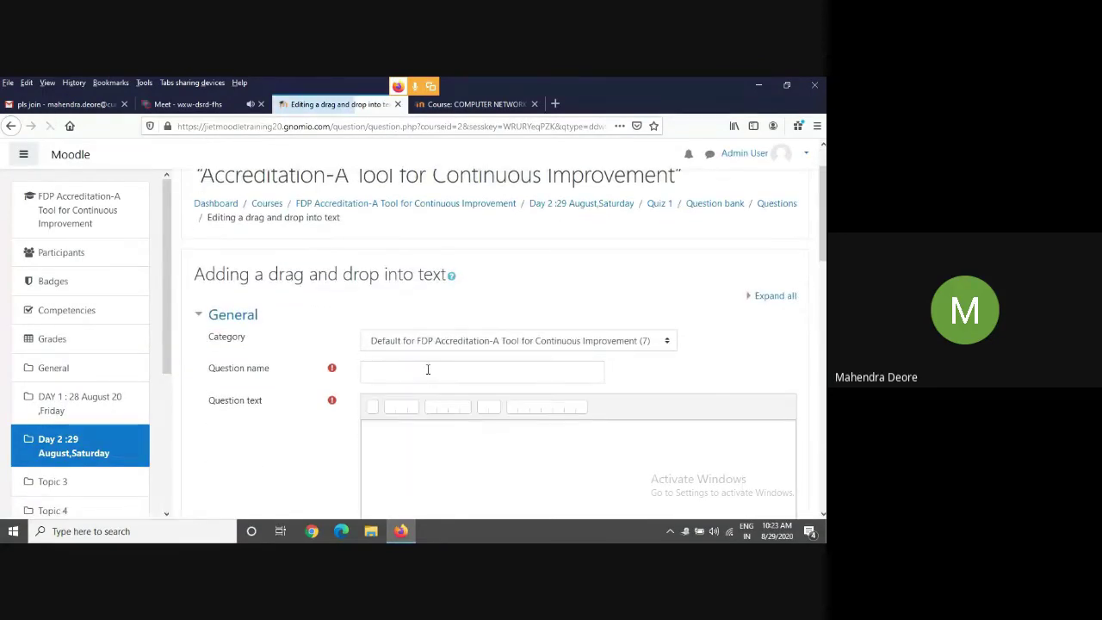
click(418, 369)
text(Q4)
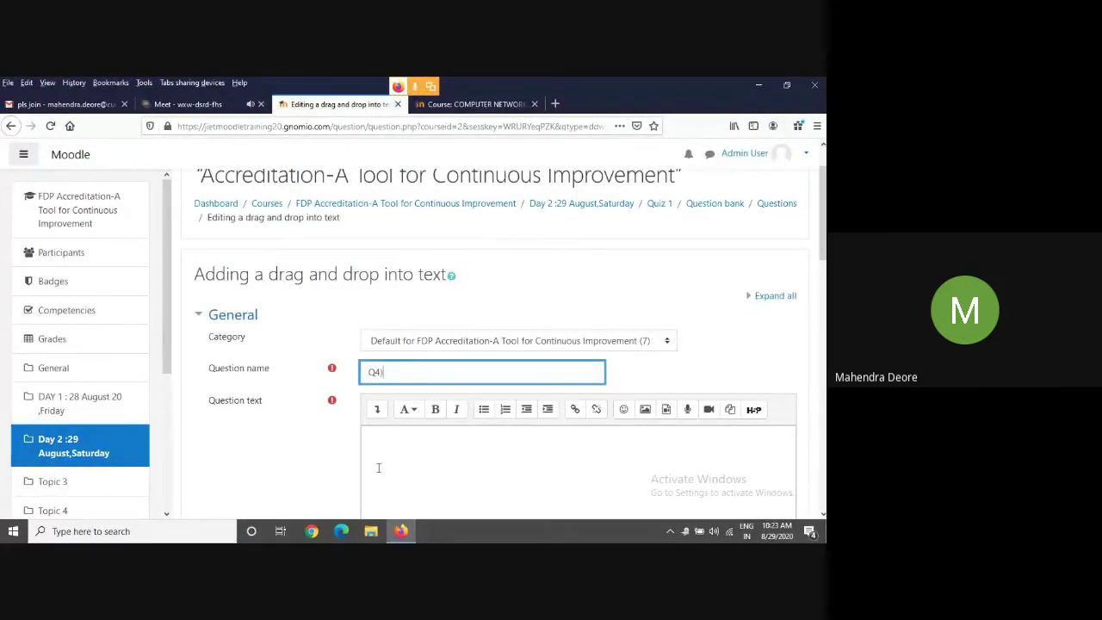
Enter LAN and WAN as the answers for Choice [[1]] and Choice [[2]] of the drag and drop question.
scroll(396, 456, down, 5)
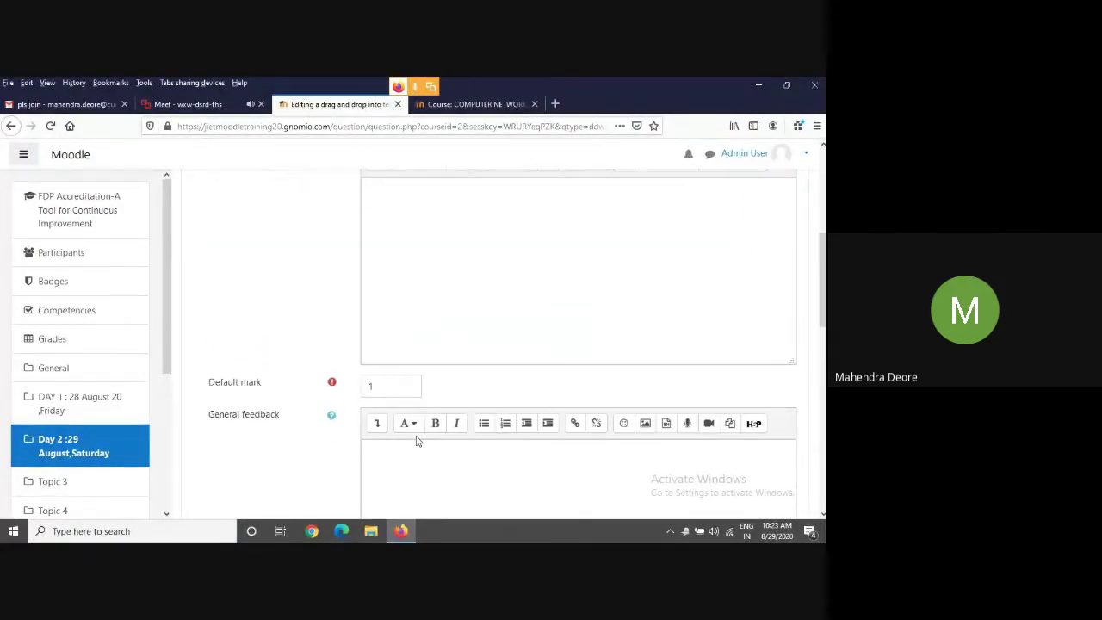
scroll(419, 440, down, 1)
scroll(421, 344, up, 1)
scroll(480, 330, down, 5)
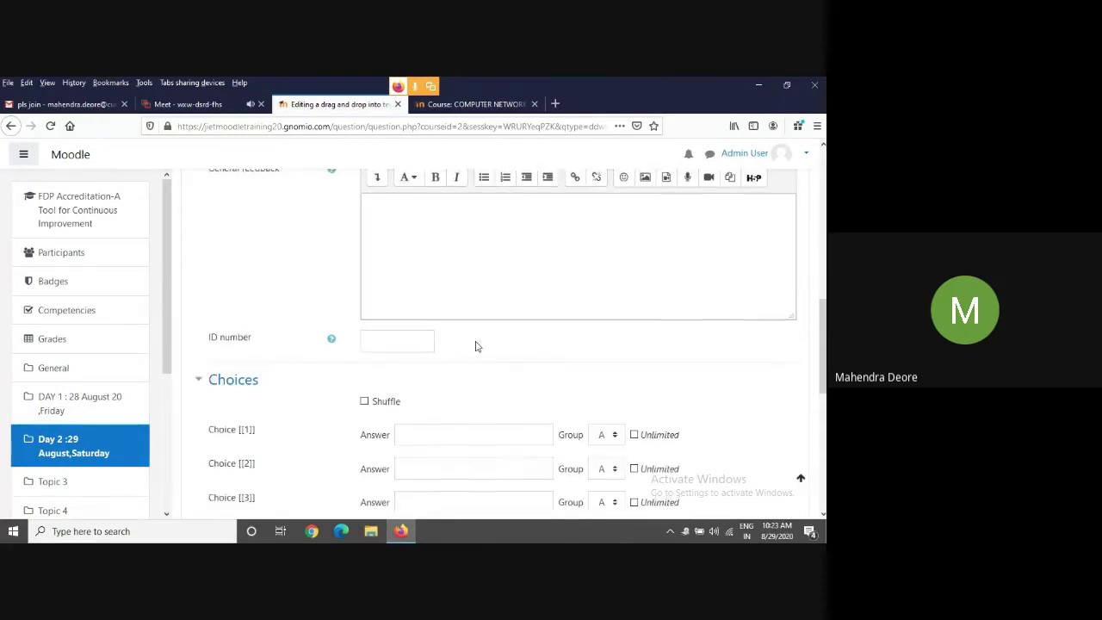
scroll(476, 345, up, 6)
scroll(409, 267, down, 6)
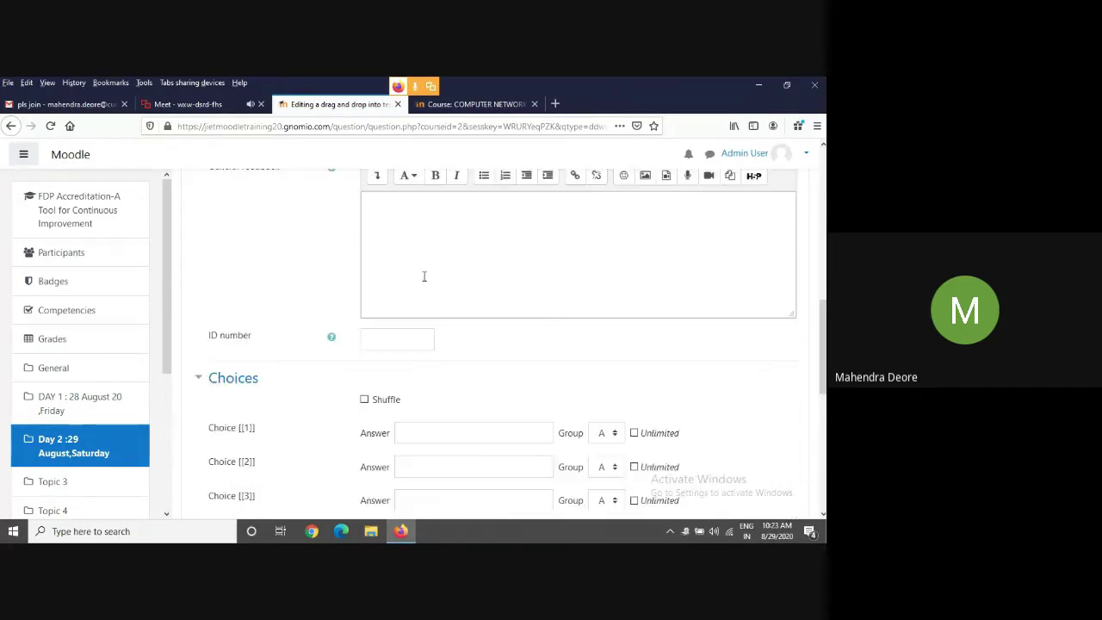
scroll(456, 396, down, 1)
click(425, 371)
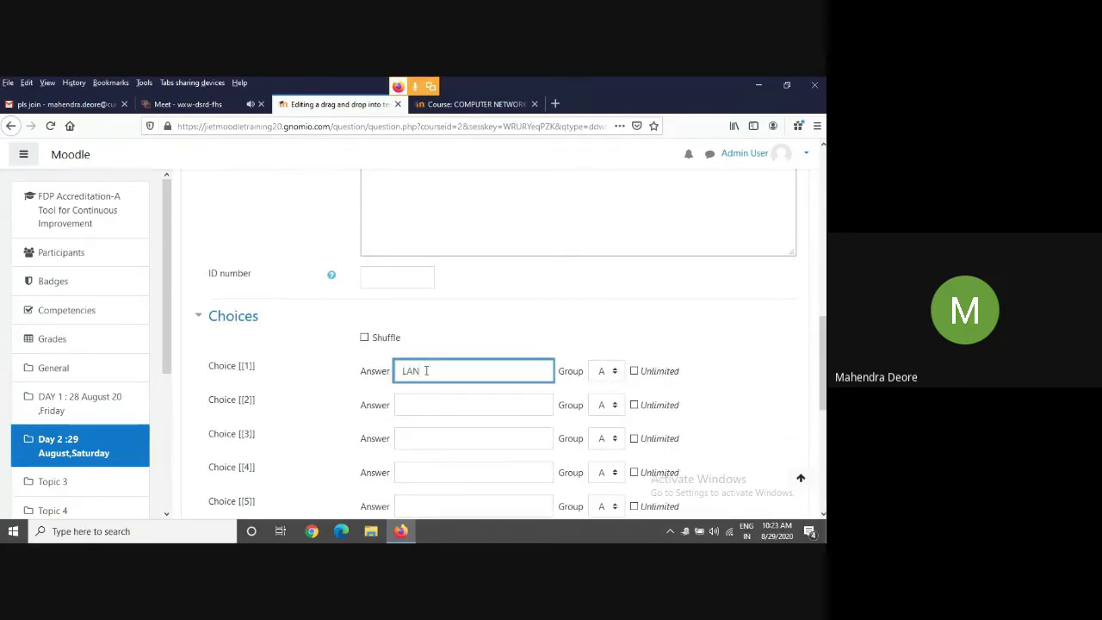
click(422, 403)
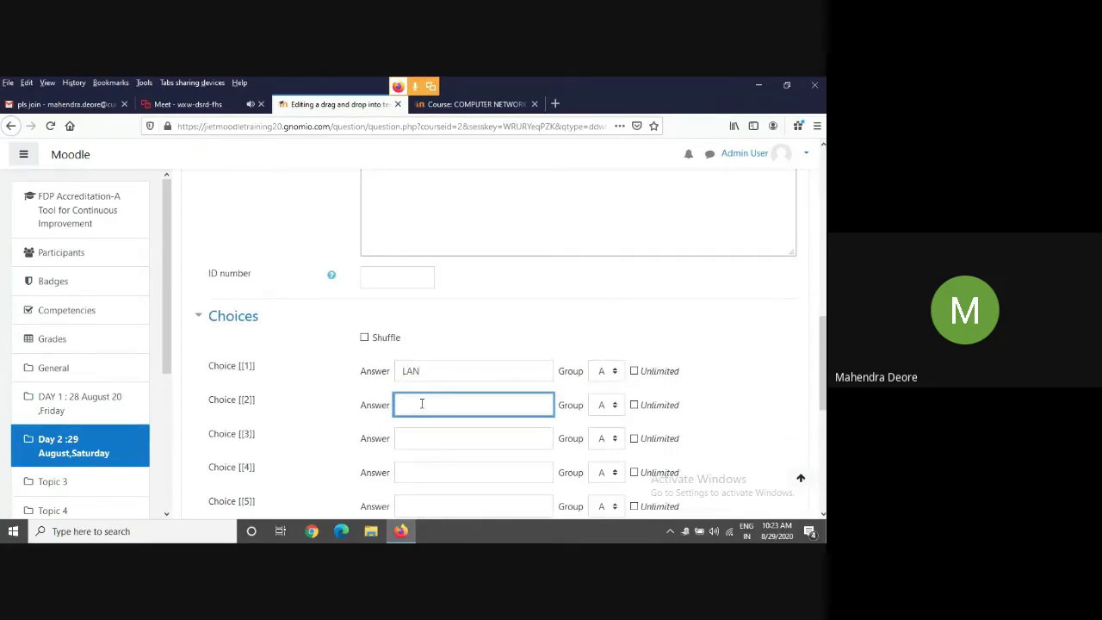
text(WAN)
Set the Choice [[1]] answer to Local area Network and the Choice [[2]] answer to Wide Area Network.
click(429, 372)
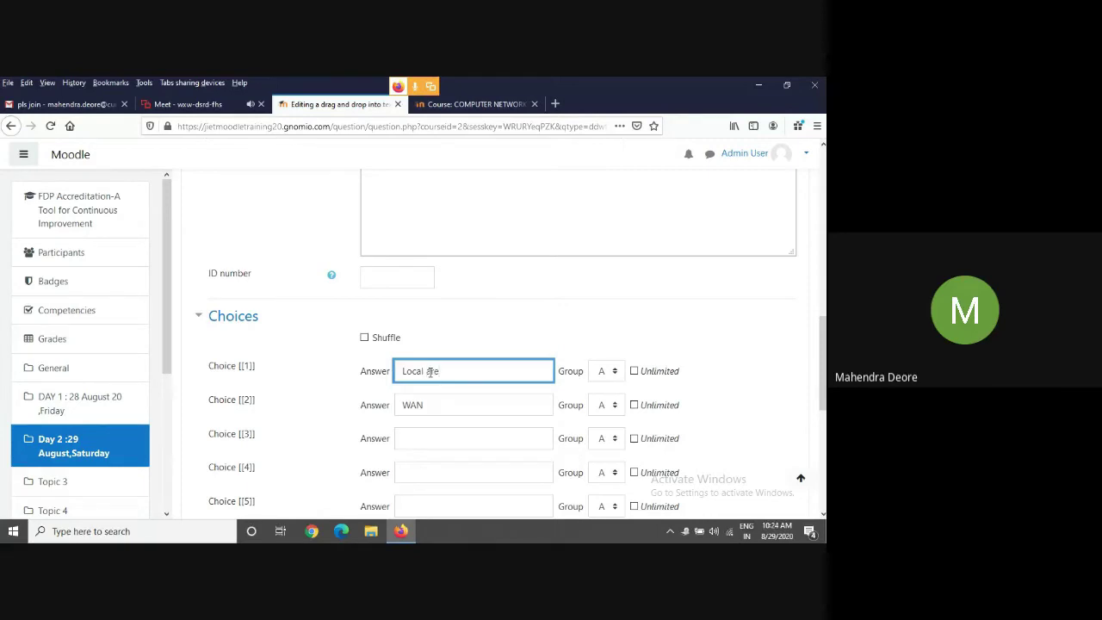
text(Local Area N)
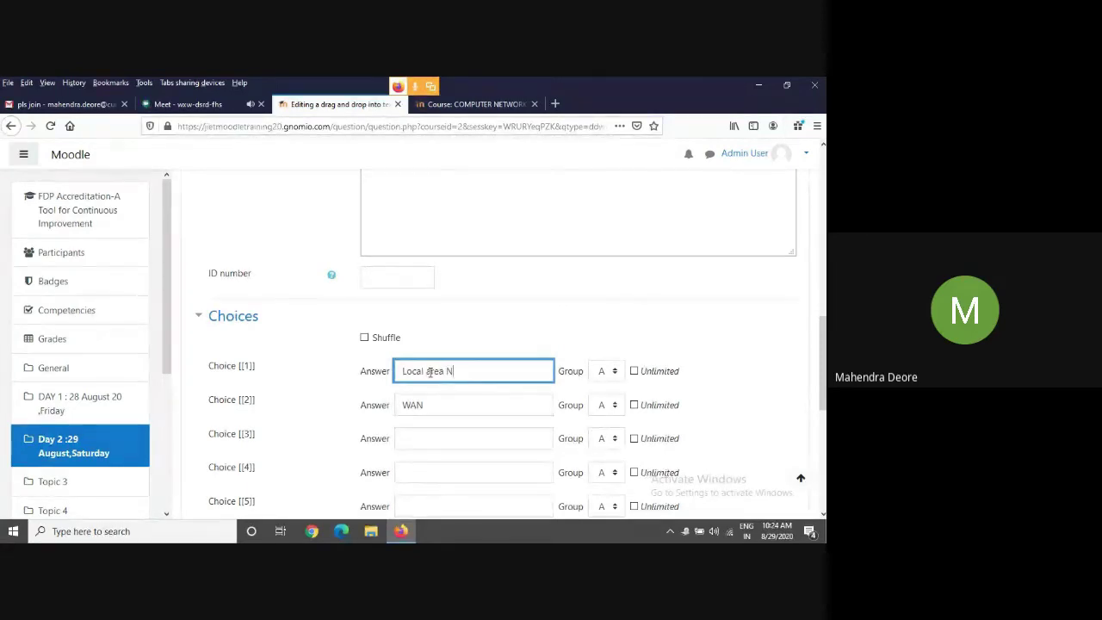
text(etwork)
click(433, 406)
key(BackSpace)
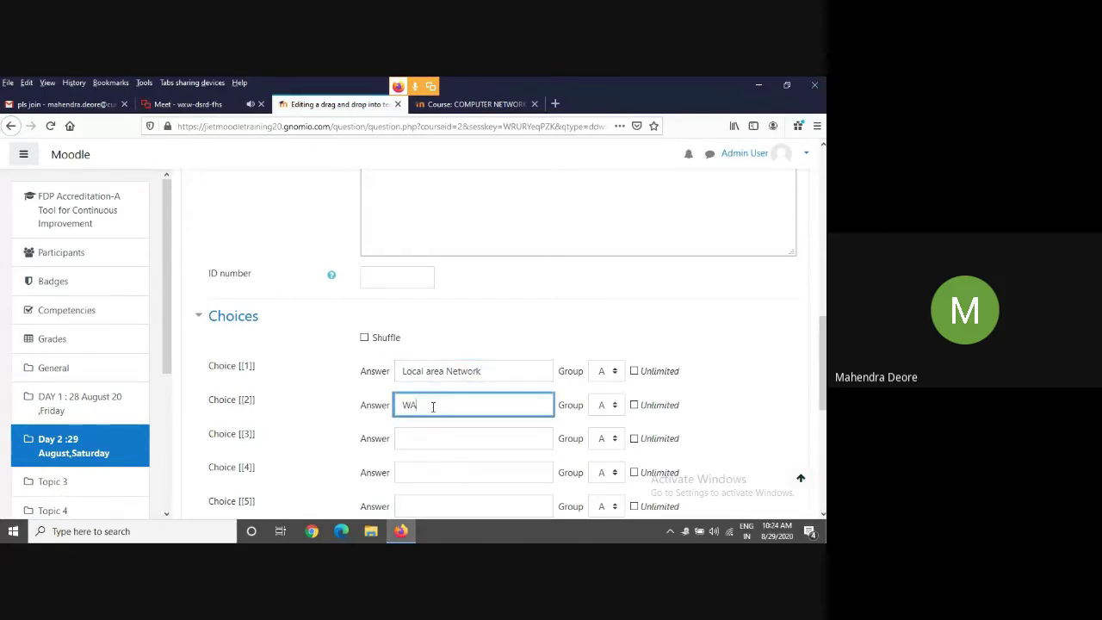
text(Wide Area Network)
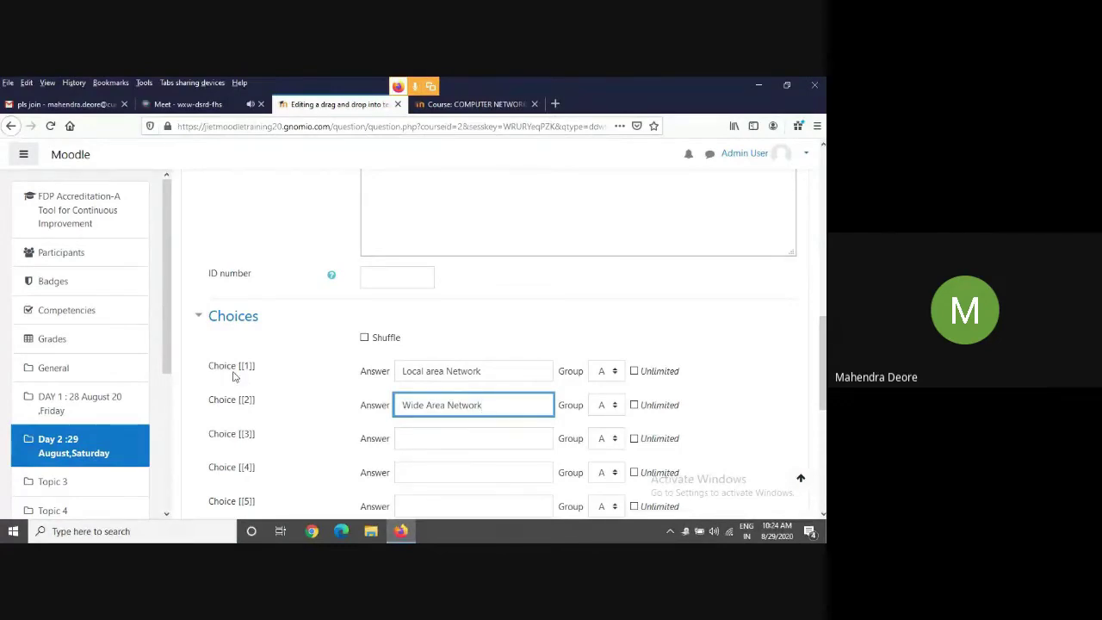
Write "[[1]] LAN" and "[[2]] WAN" on separate lines in the question's General feedback.
scroll(425, 374, up, 1)
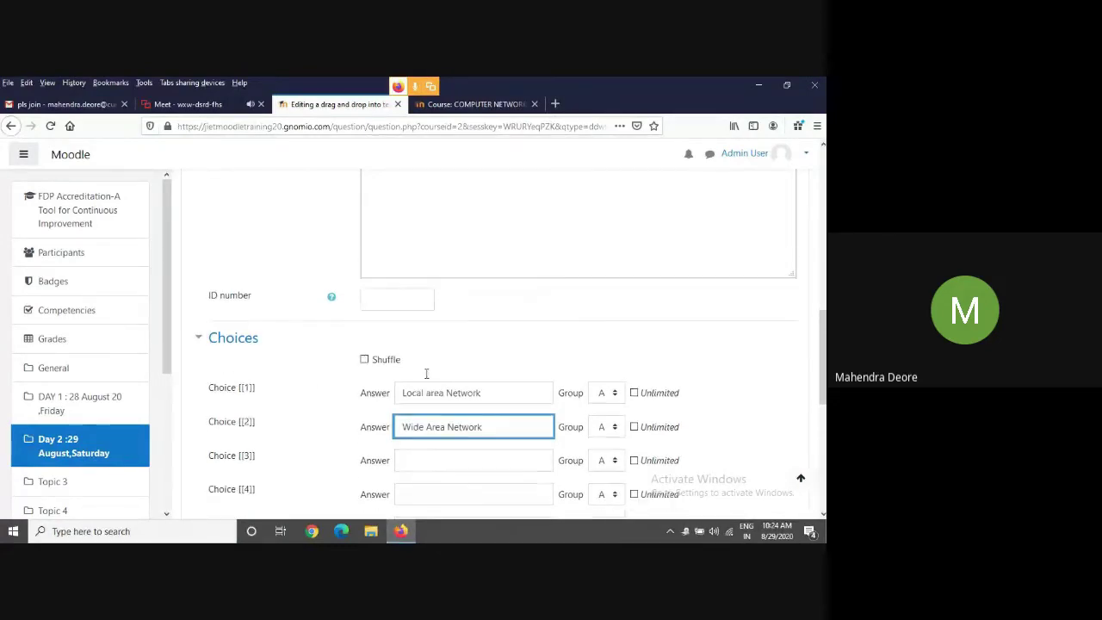
click(378, 201)
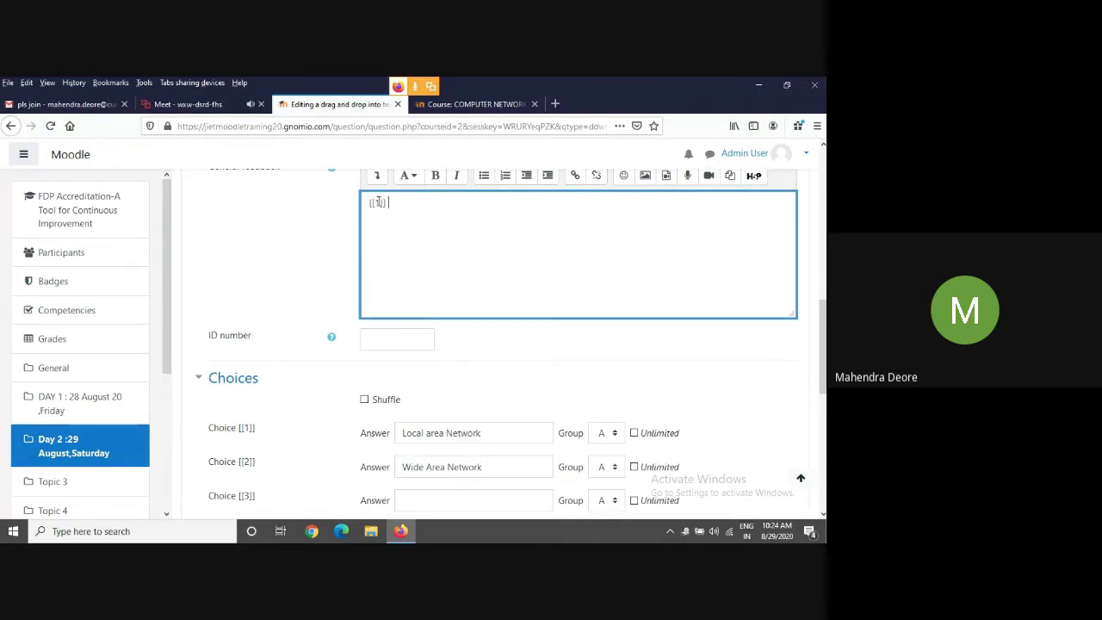
text([[1]] LAN)
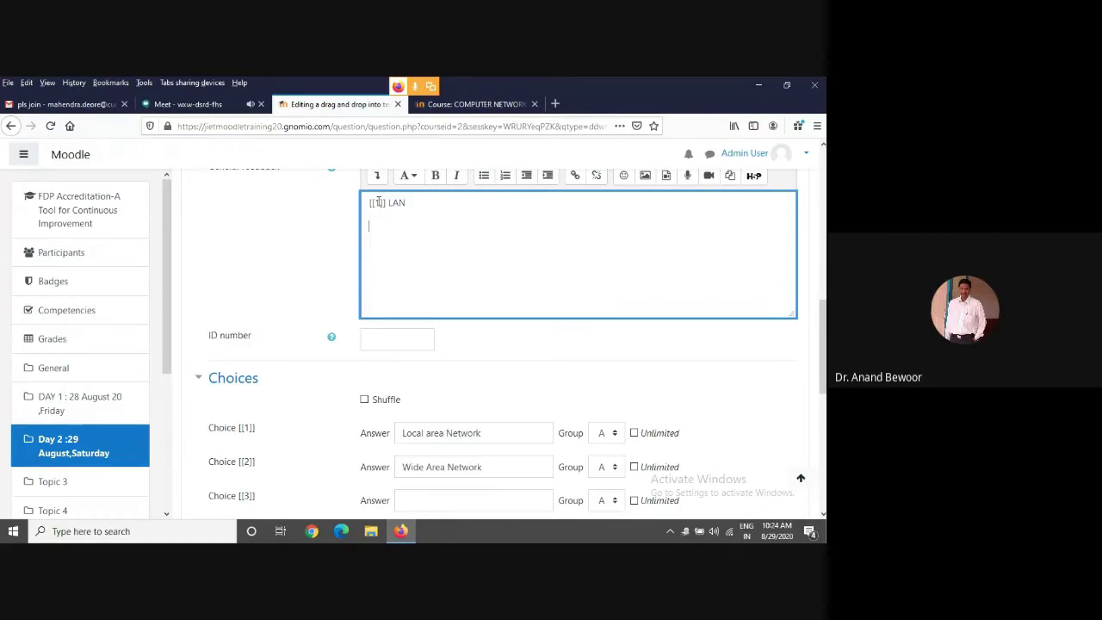
key(Return)
text([[2]])
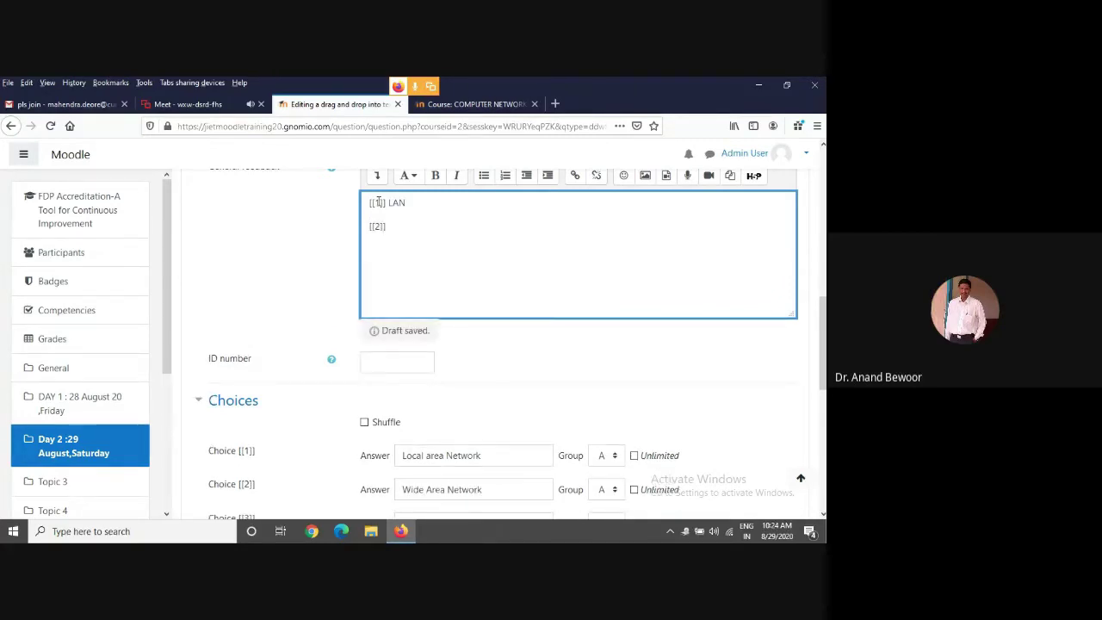
text( WAN)
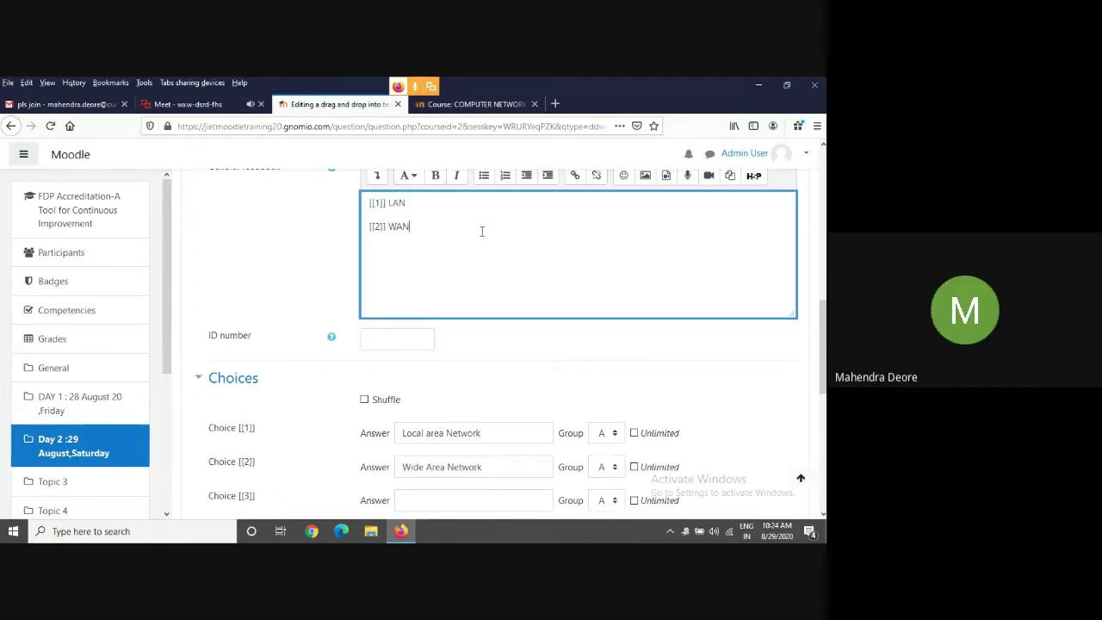
scroll(490, 333, down, 1)
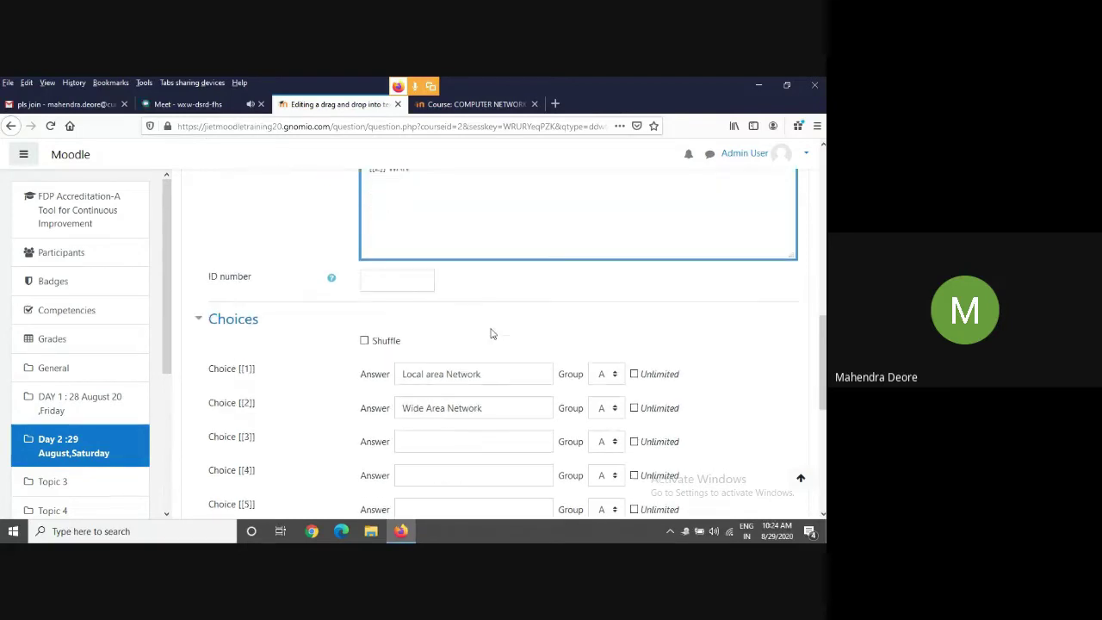
Turn on shuffling for the choices of the drag and drop question and try to save the question.
click(364, 338)
scroll(551, 323, down, 1)
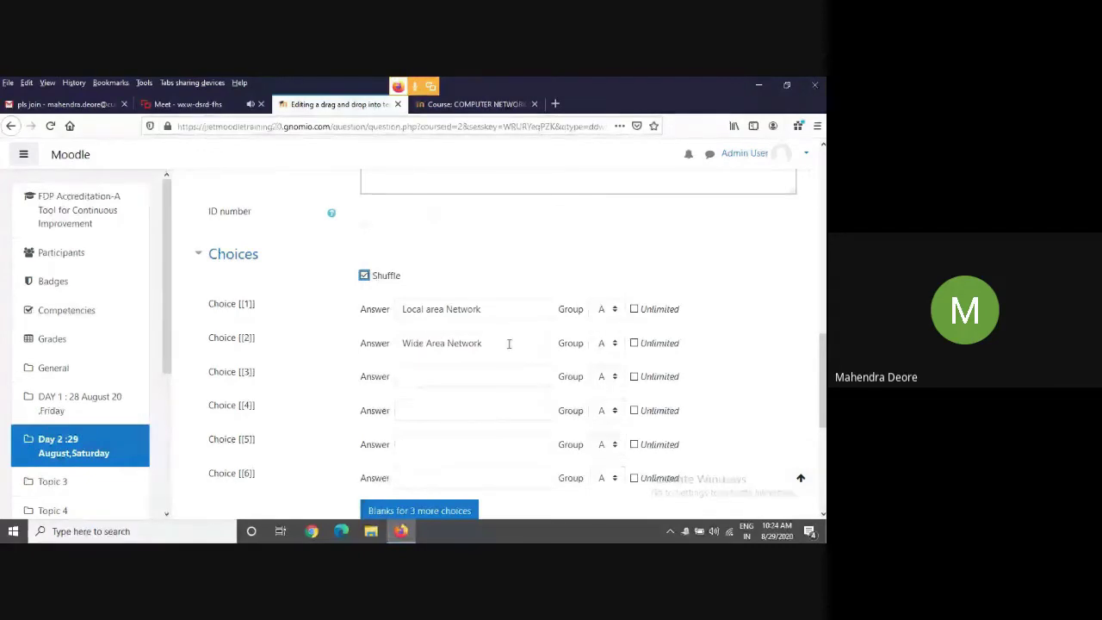
scroll(508, 348, down, 3)
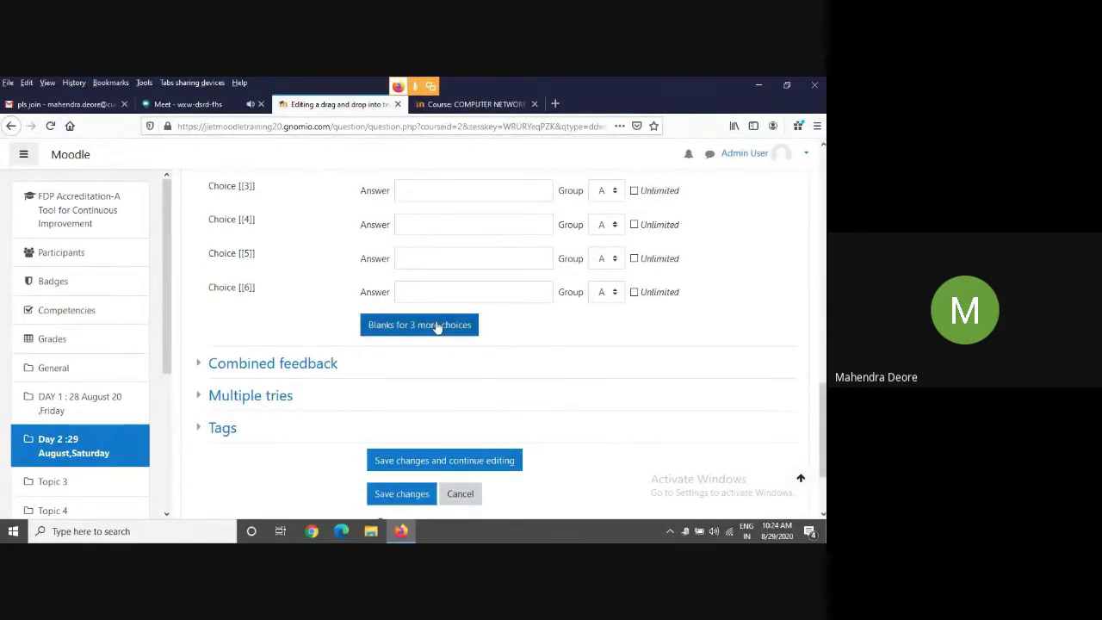
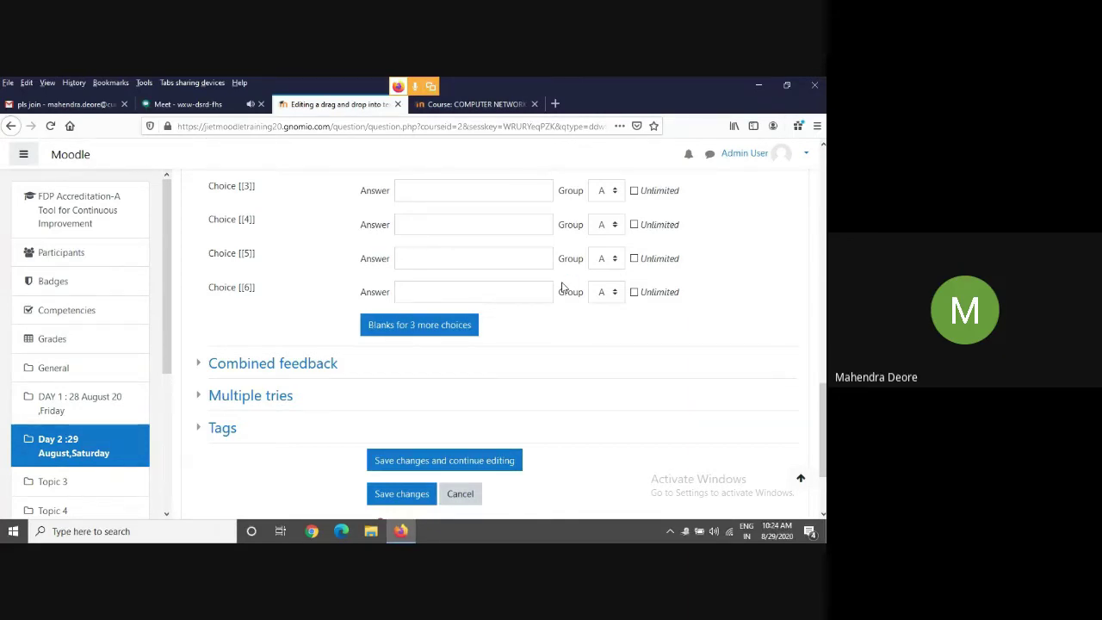
scroll(516, 297, down, 3)
click(401, 376)
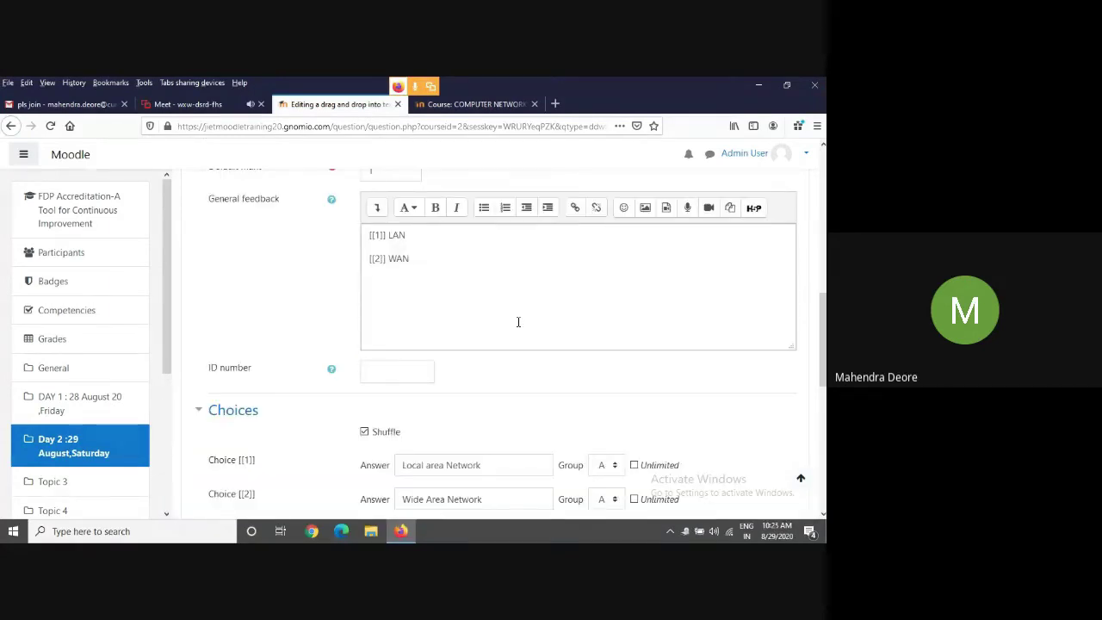
scroll(517, 320, down, 6)
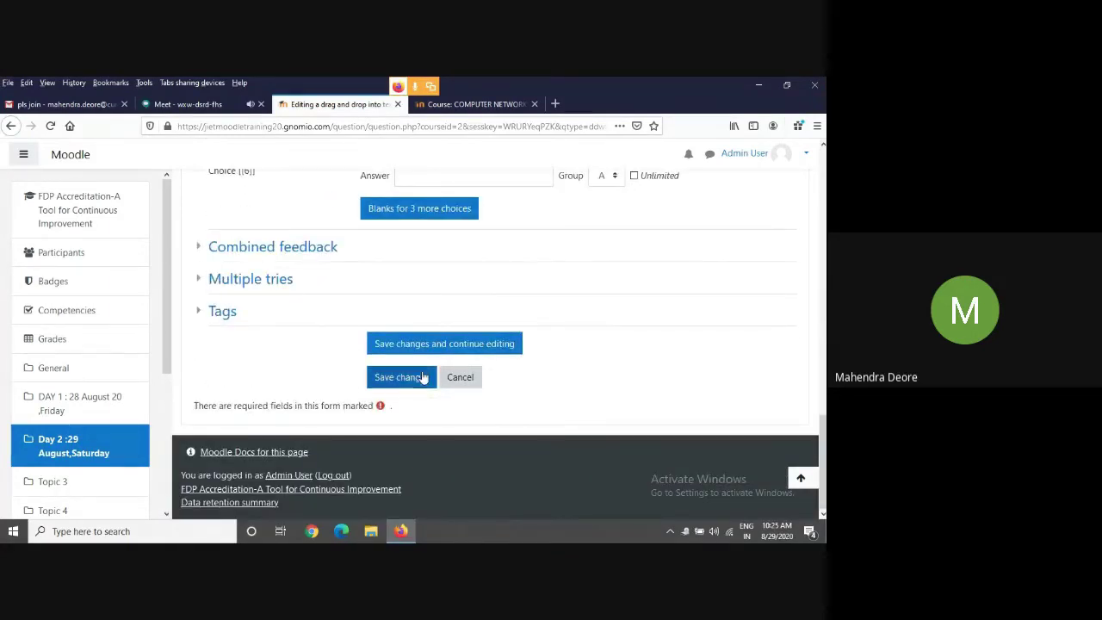
click(422, 377)
Move the "[[1]] LAN" and "[[2]] WAN" lines from the General feedback into the Question text and save the question.
scroll(544, 324, up, 2)
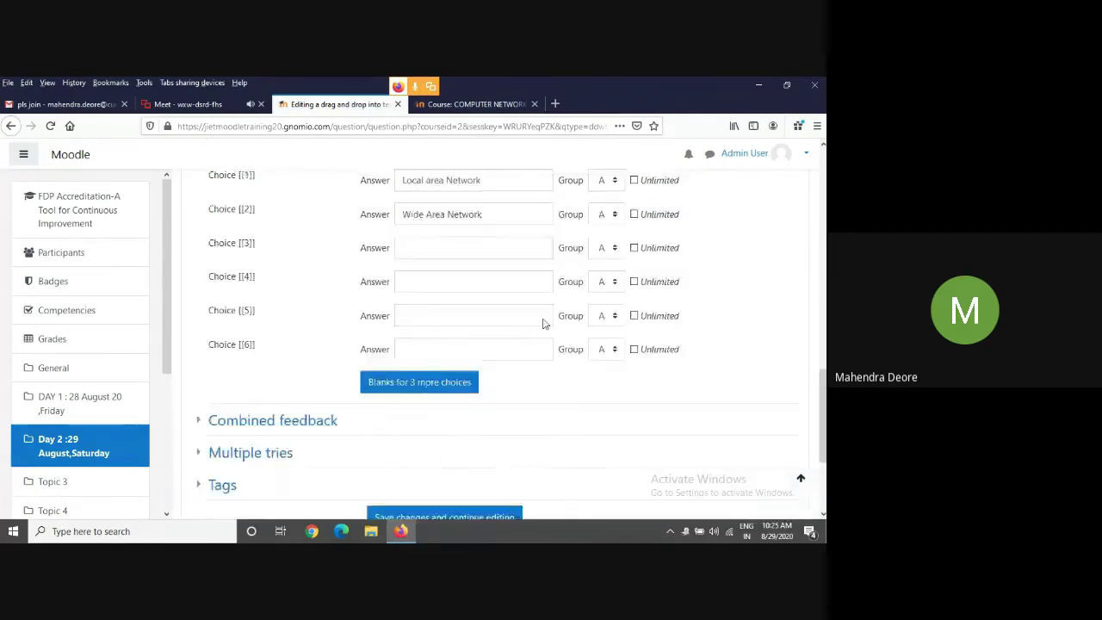
scroll(543, 323, up, 10)
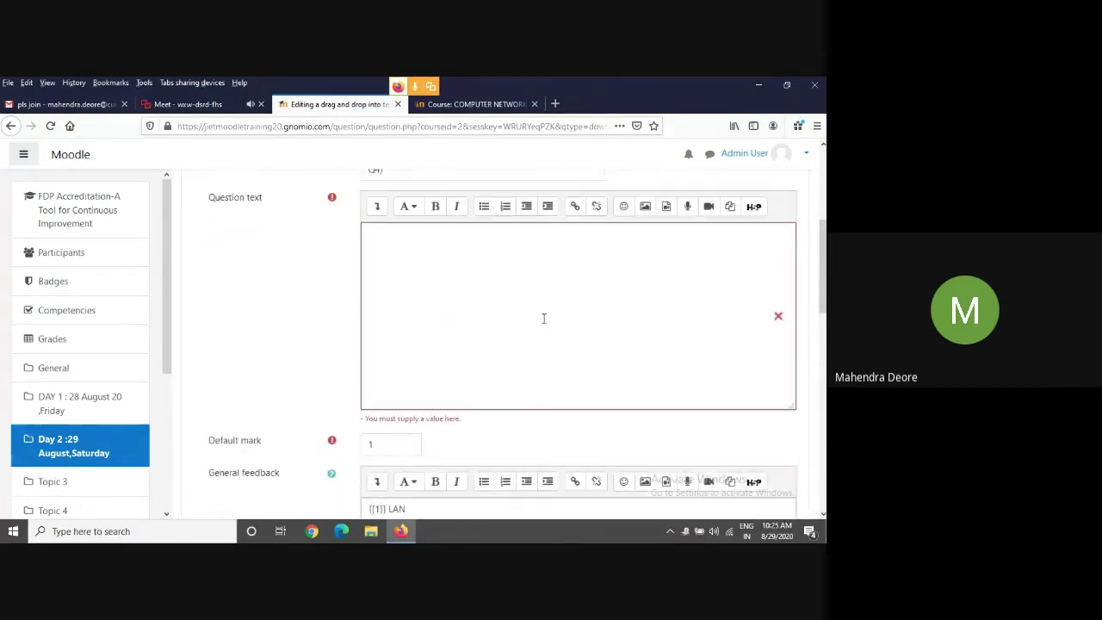
scroll(543, 319, up, 1)
click(403, 240)
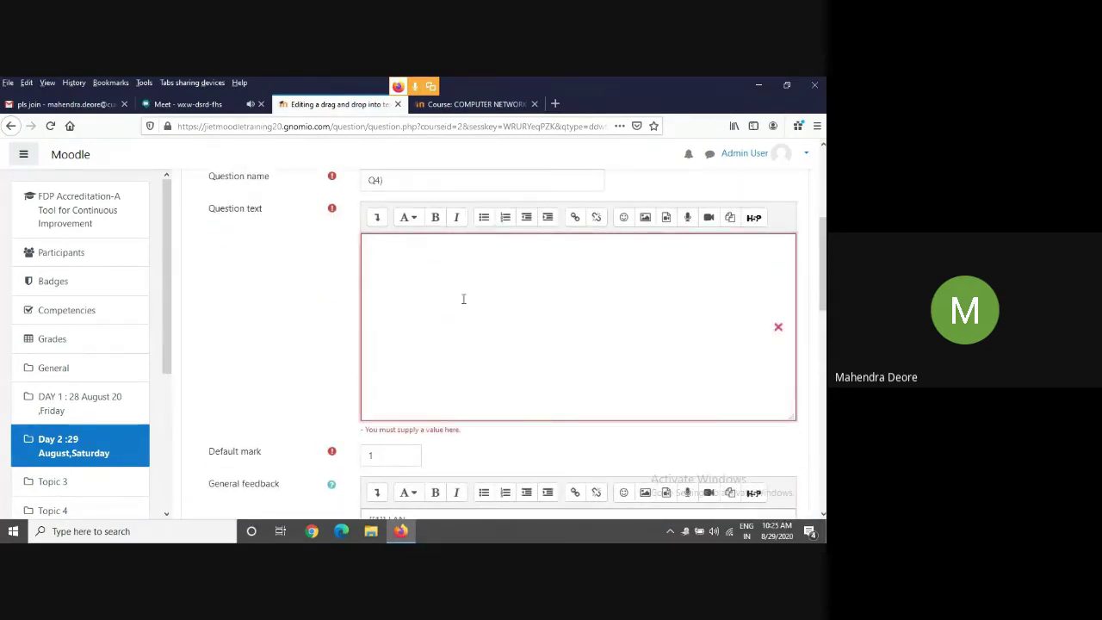
scroll(463, 299, down, 3)
click(416, 354)
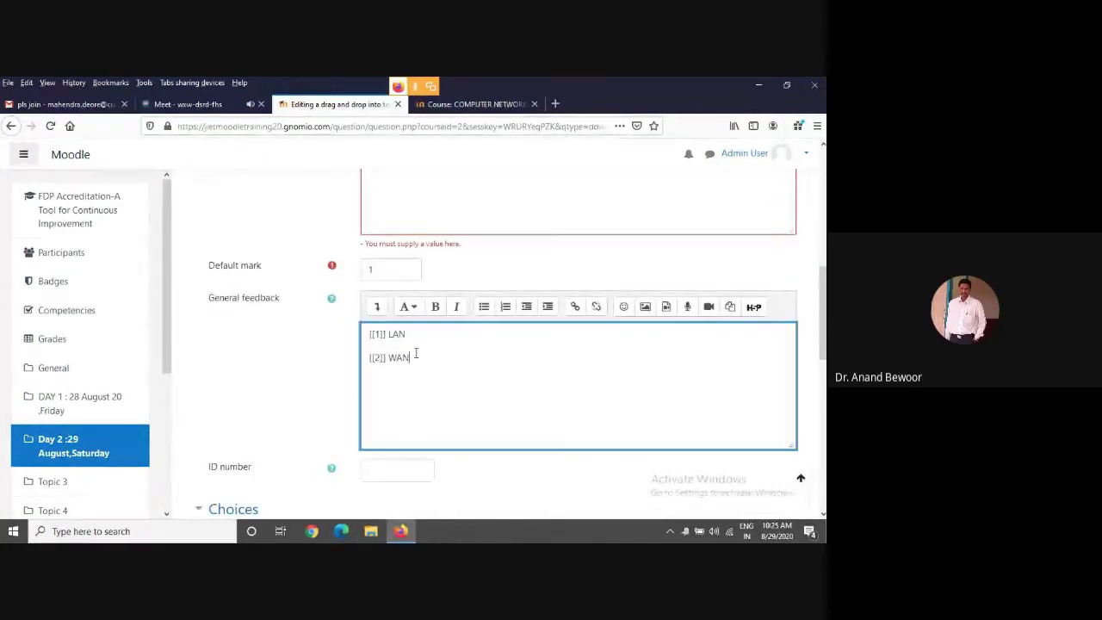
drag(415, 355, 365, 329)
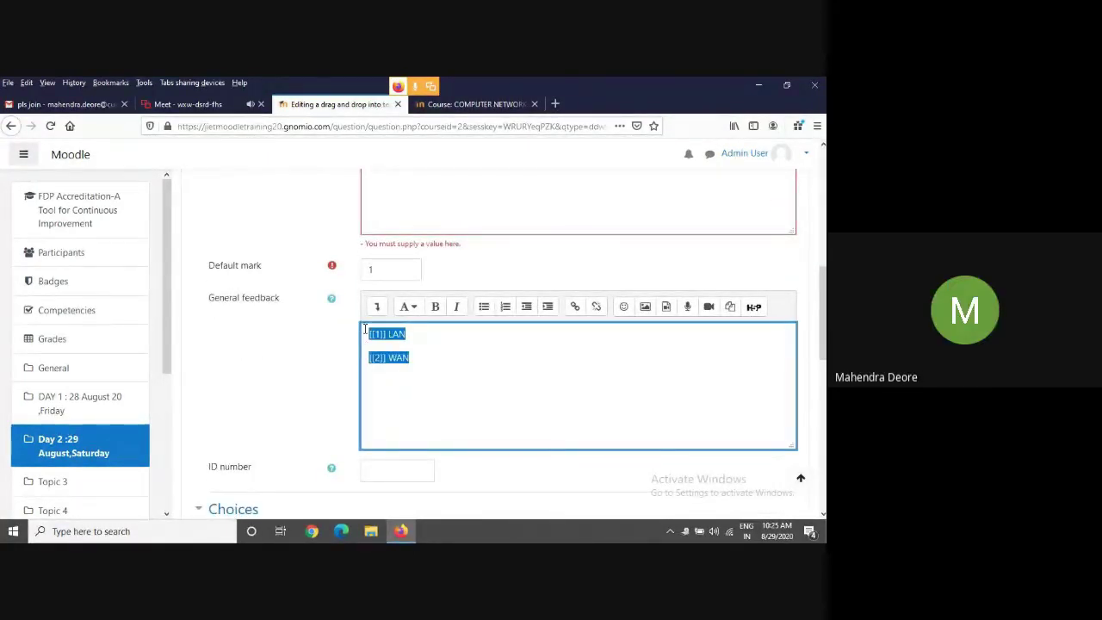
key(ctrl+x)
scroll(473, 266, up, 3)
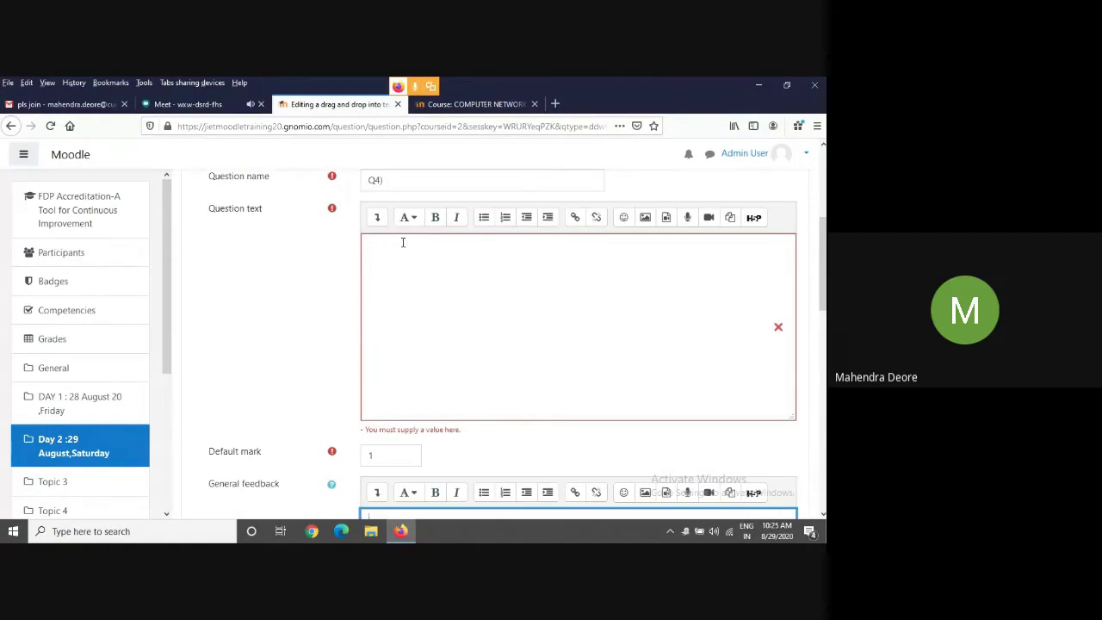
click(400, 240)
key(ctrl+v)
scroll(438, 325, down, 15)
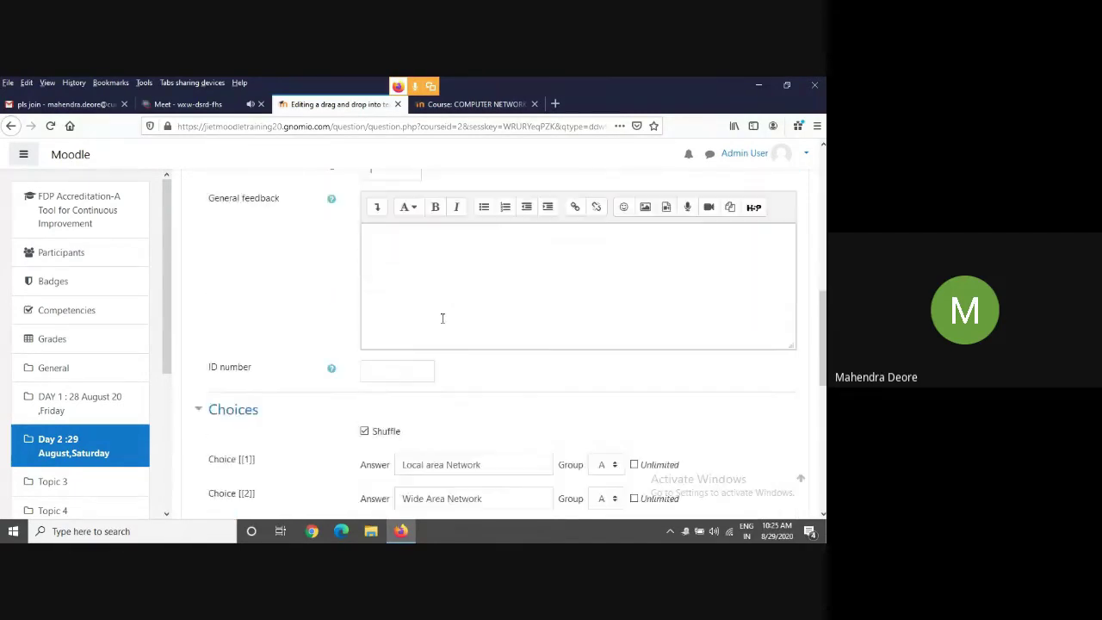
click(401, 476)
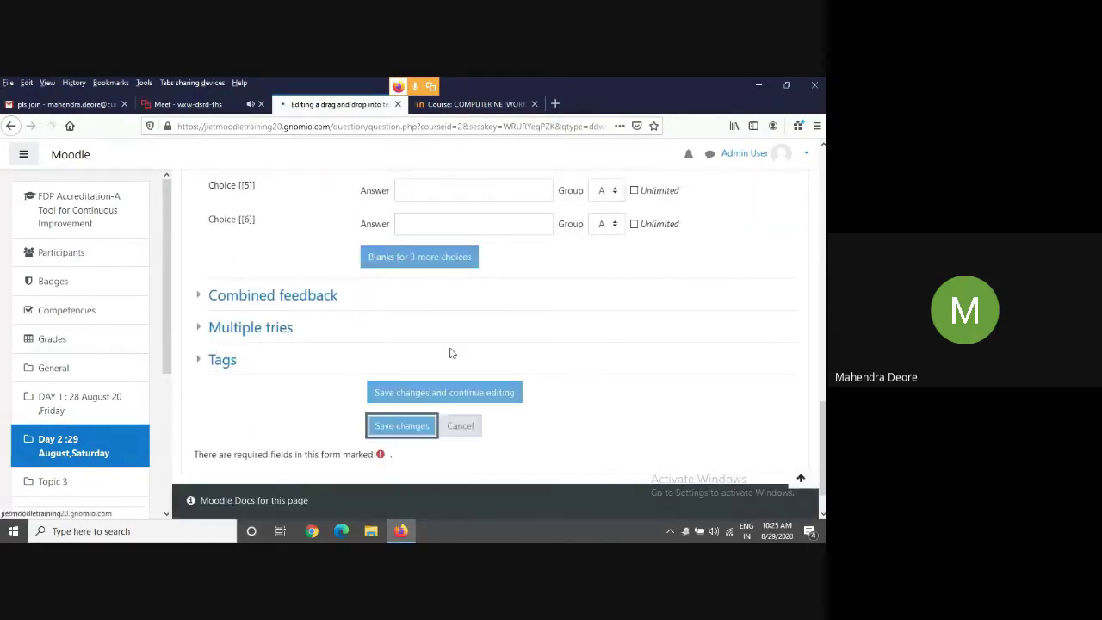
Preview Q4), match Local area Network to LAN and Wide Area Network to WAN, and close the preview.
scroll(443, 333, down, 4)
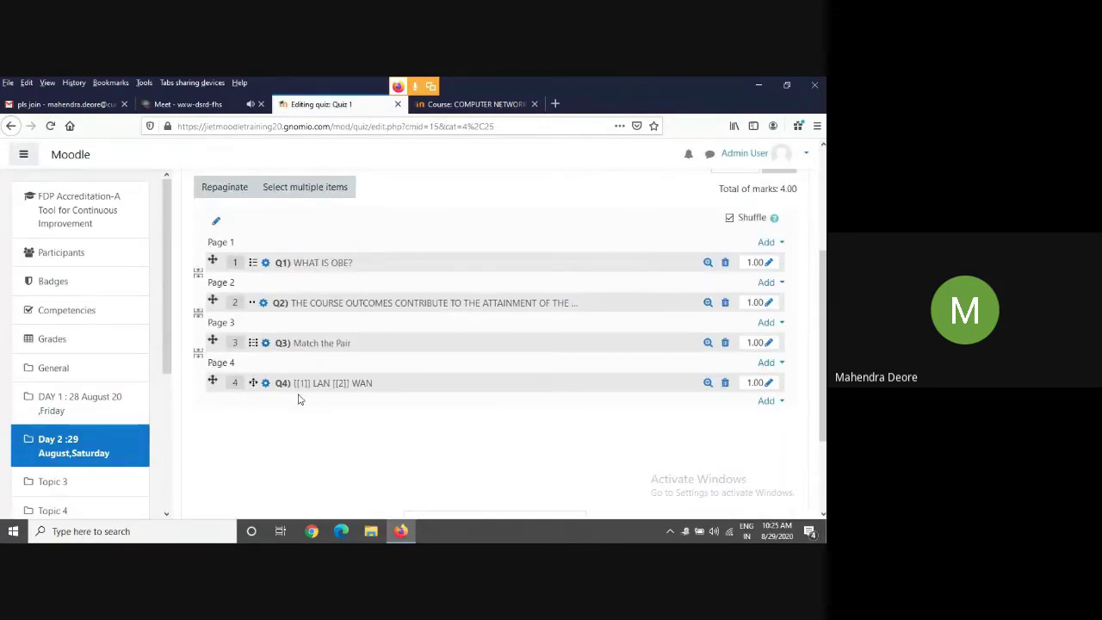
click(708, 384)
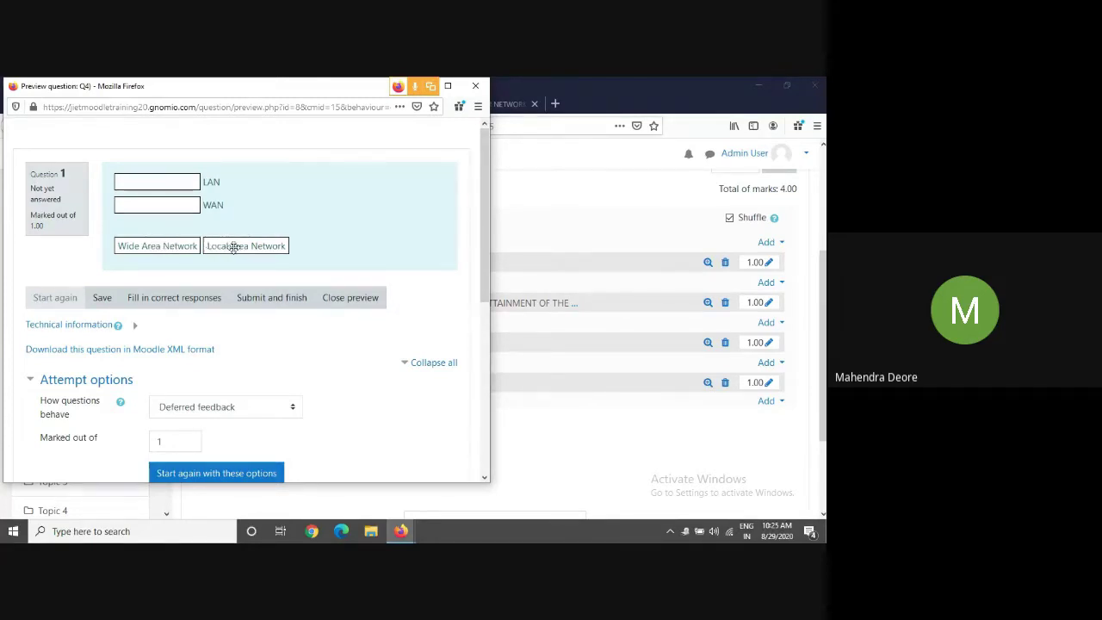
drag(233, 246, 144, 183)
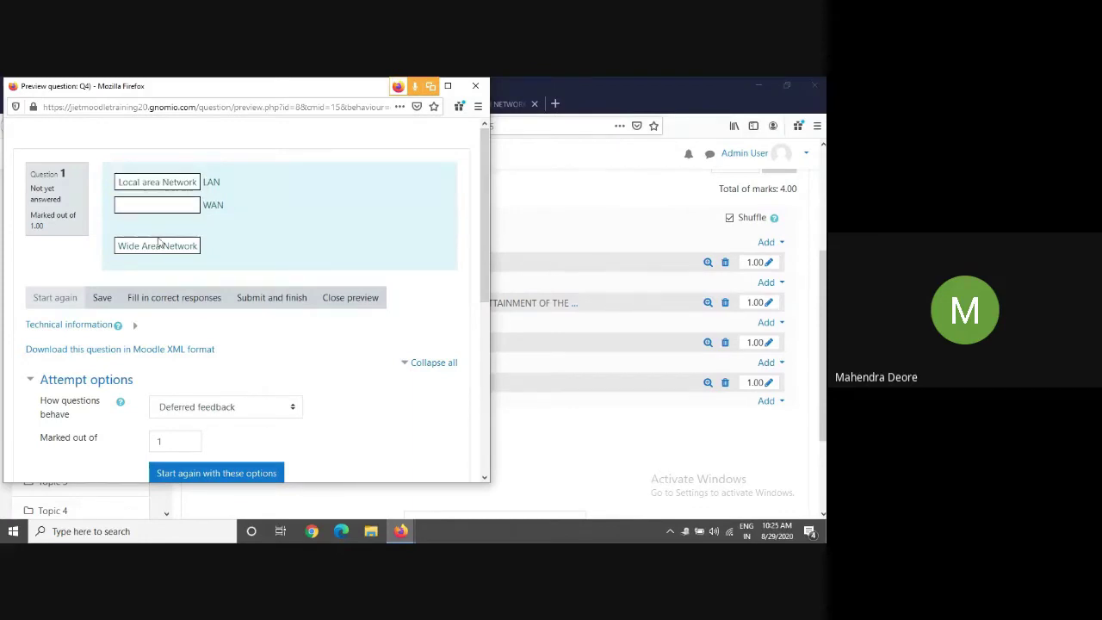
drag(151, 251, 150, 210)
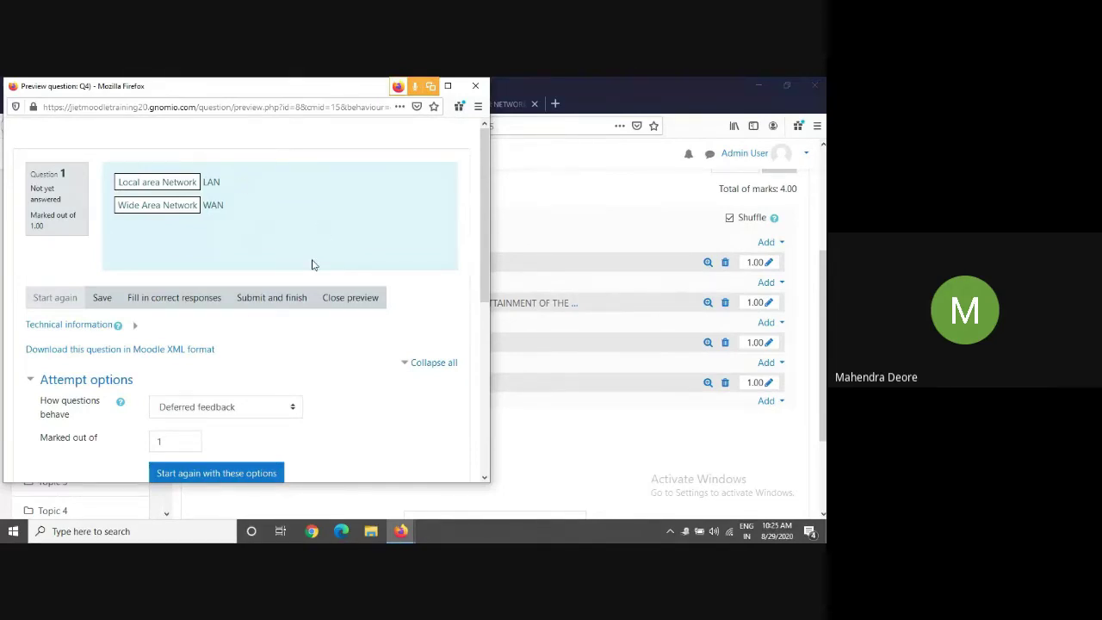
click(475, 87)
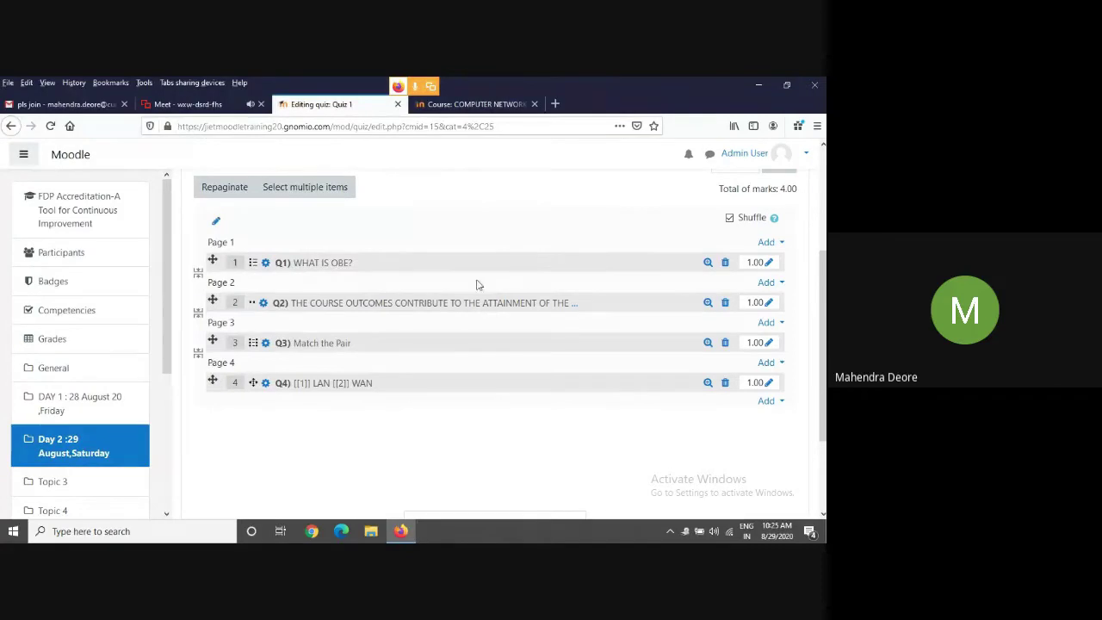
click(776, 402)
click(714, 423)
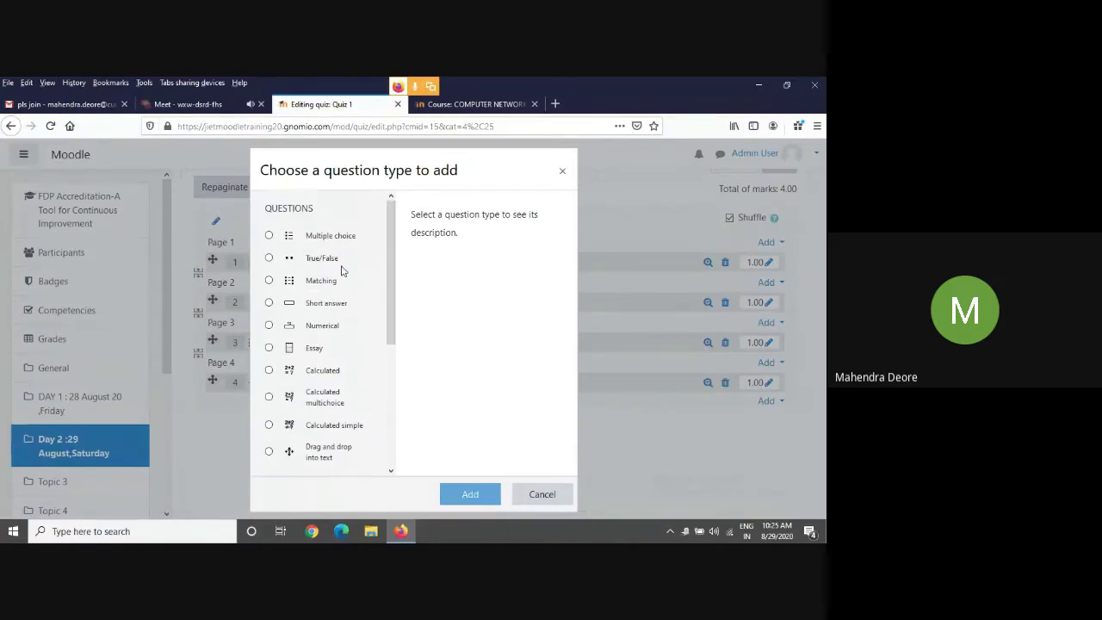
scroll(341, 271, down, 4)
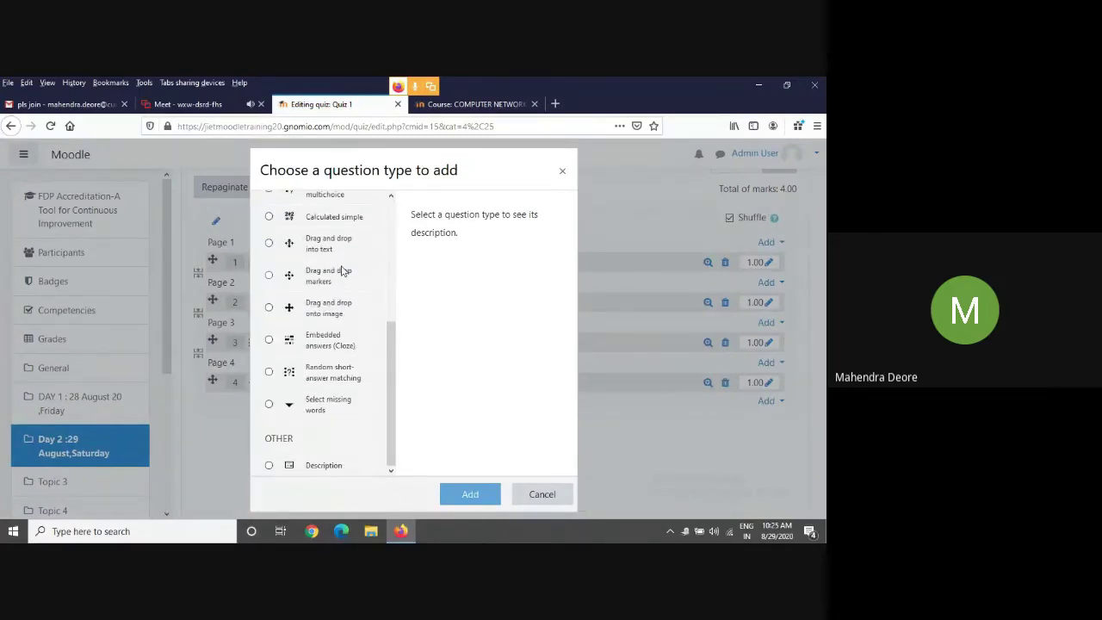
scroll(342, 270, up, 2)
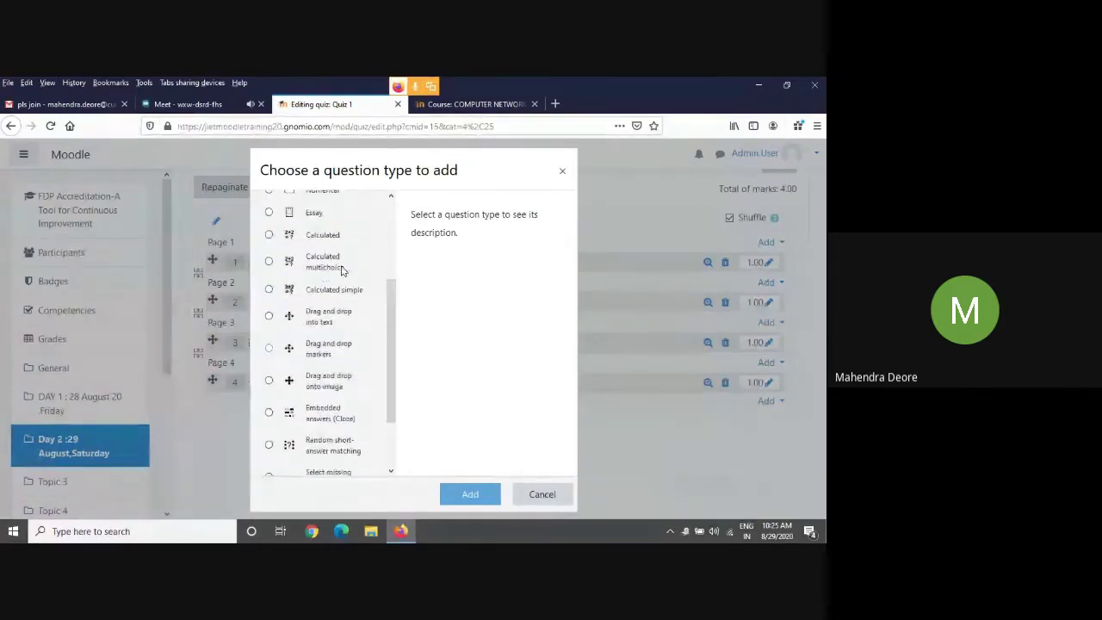
scroll(342, 271, up, 2)
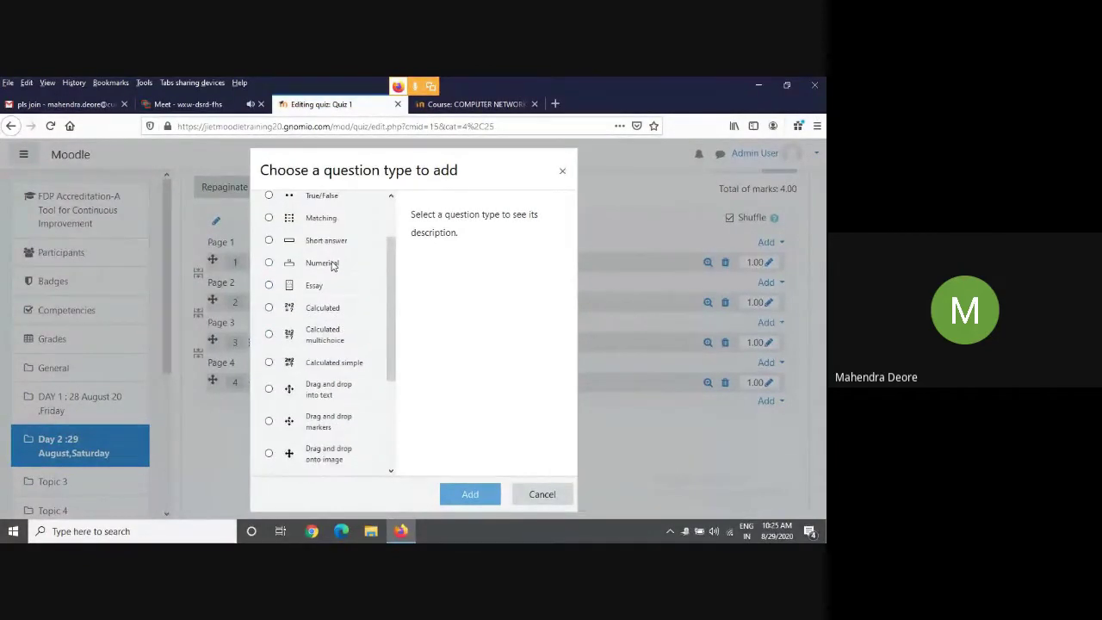
click(332, 265)
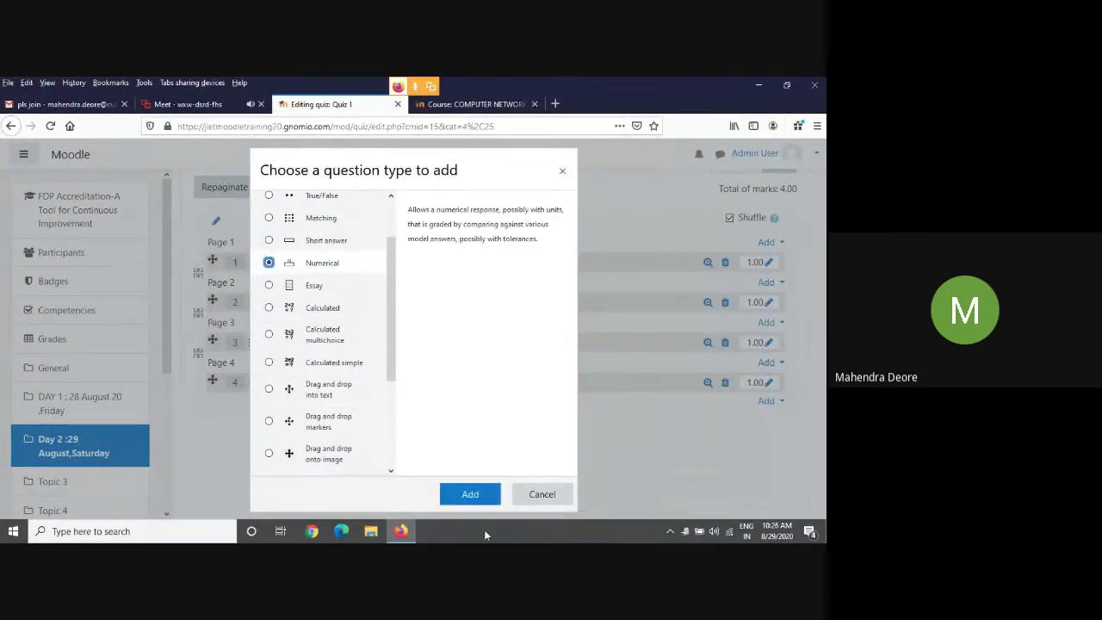
click(470, 493)
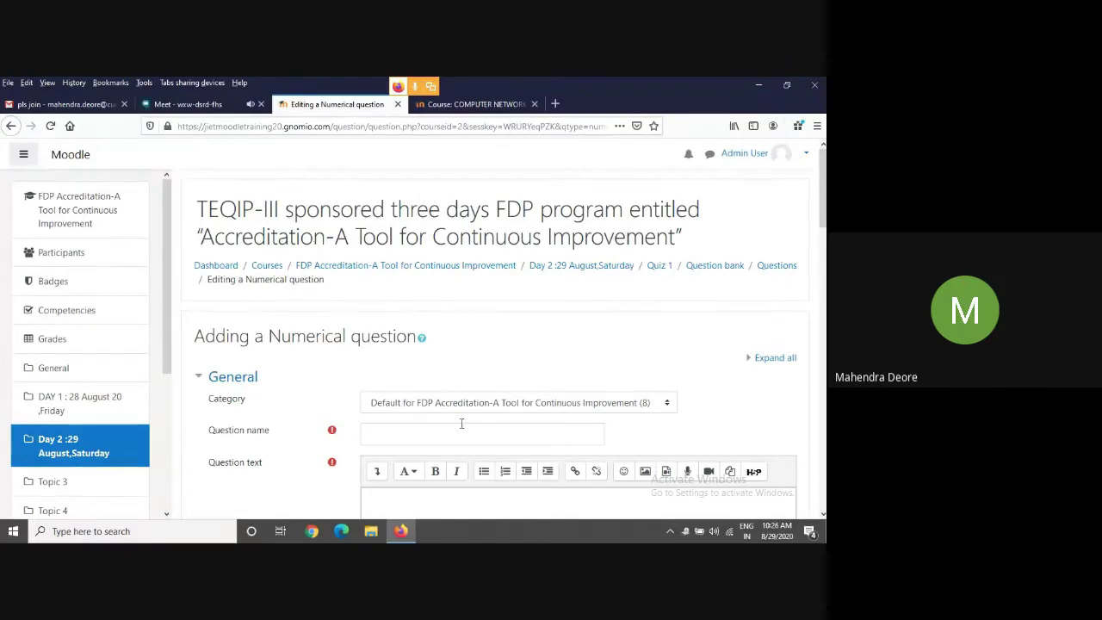
scroll(457, 385, down, 10)
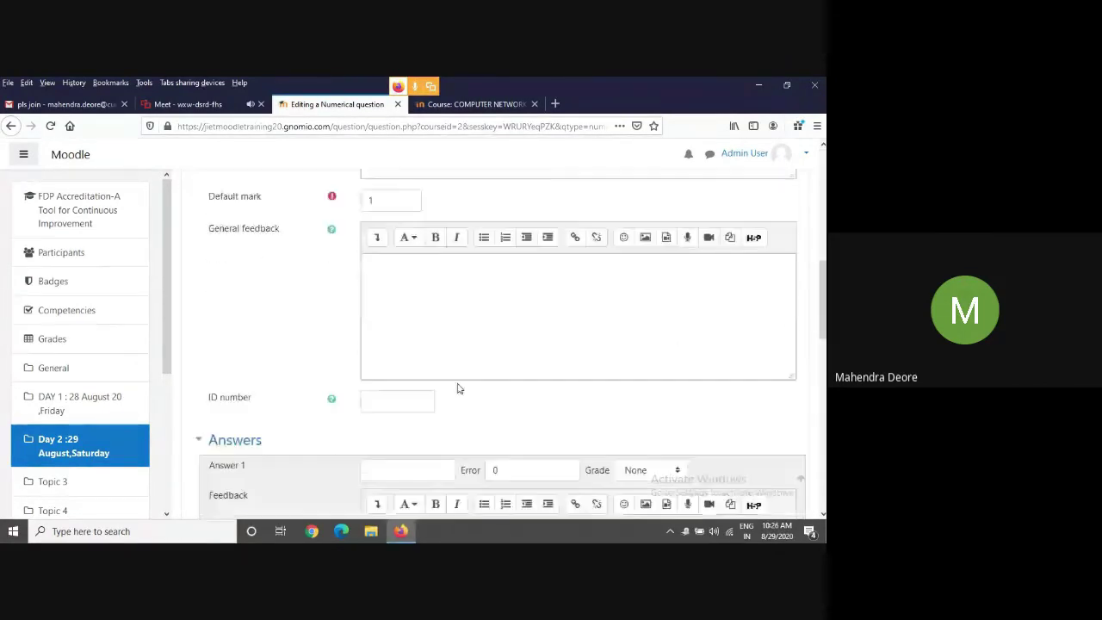
scroll(457, 385, down, 10)
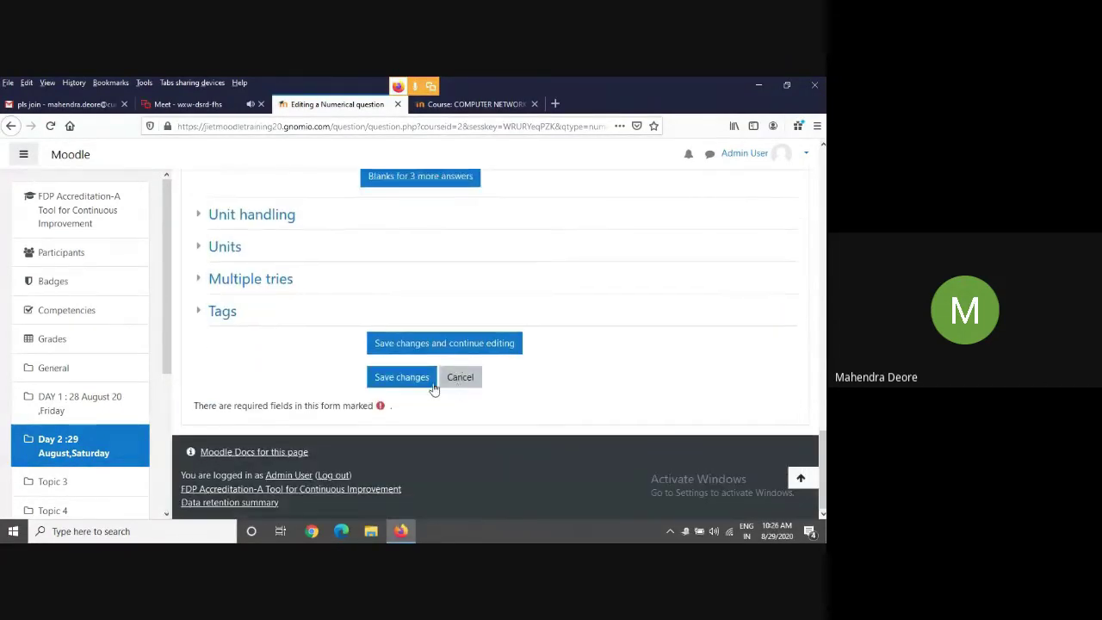
click(460, 377)
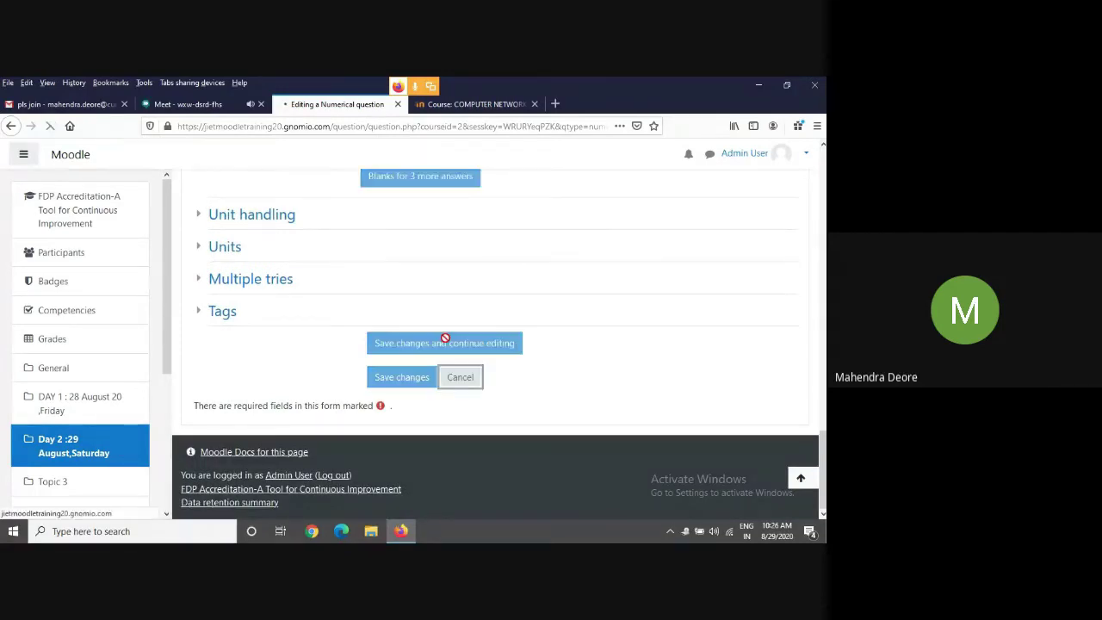
Add a new Short answer question at the end of Quiz 1 and name it Q5).
scroll(503, 350, down, 3)
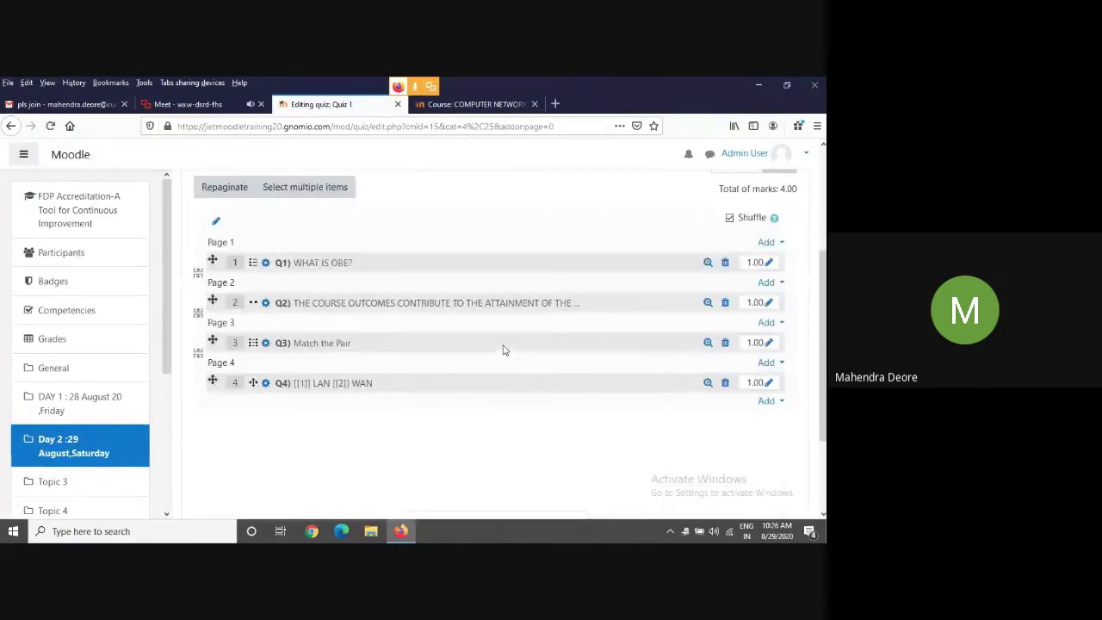
click(762, 402)
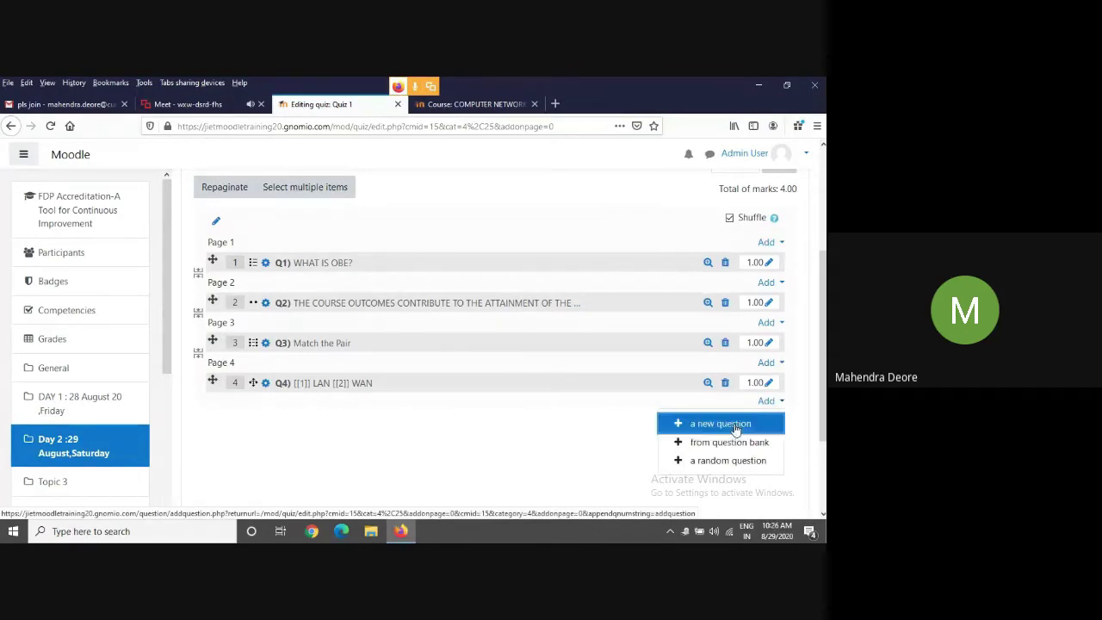
click(701, 424)
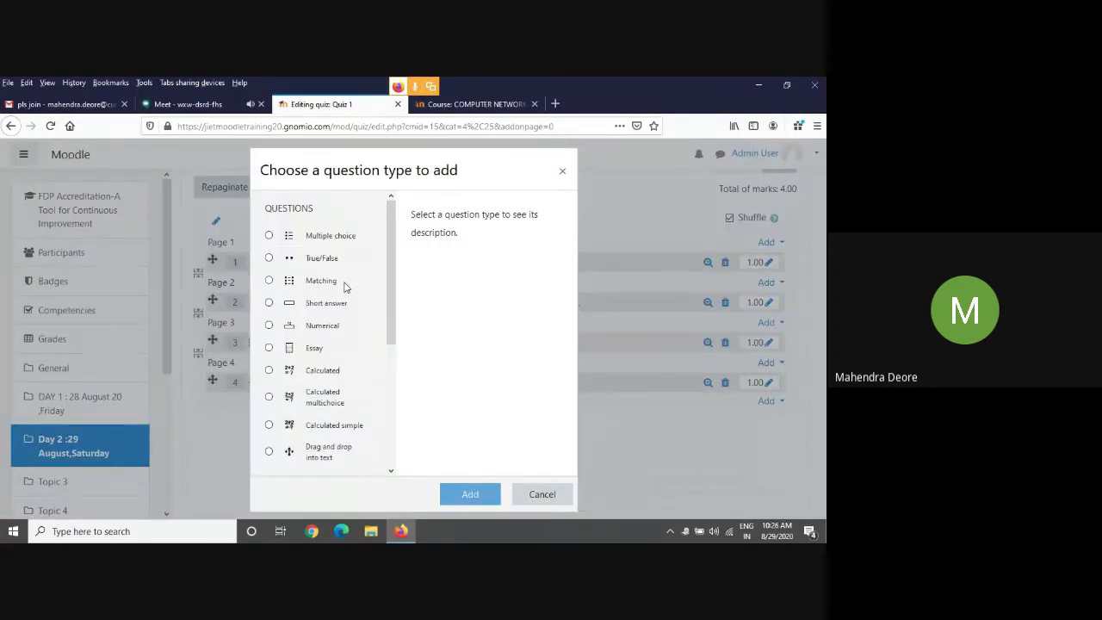
click(269, 303)
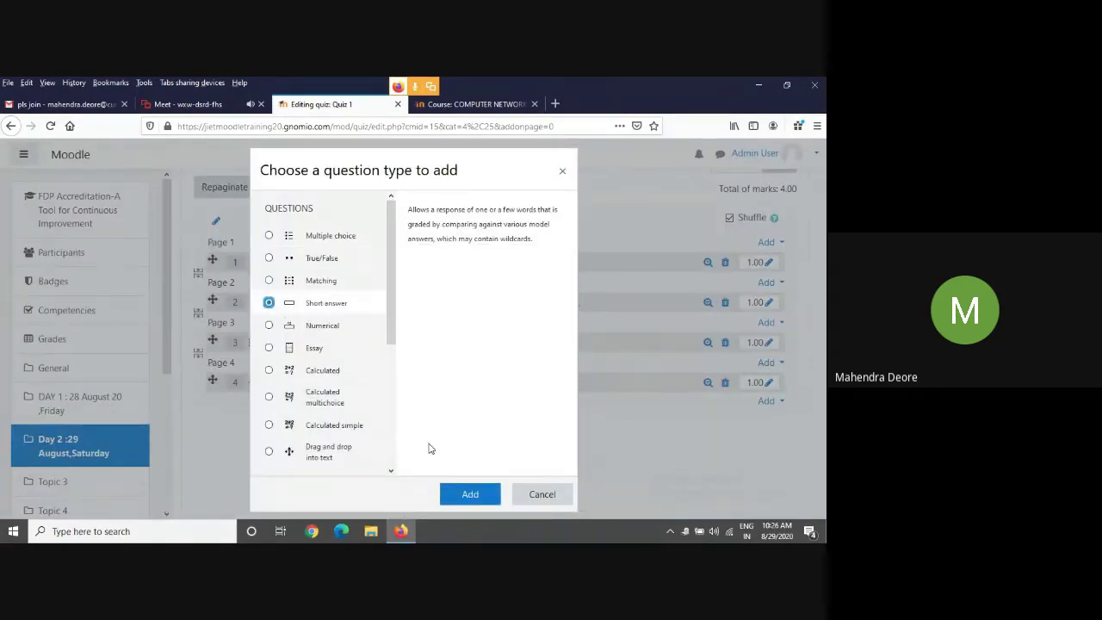
click(461, 496)
scroll(394, 362, down, 3)
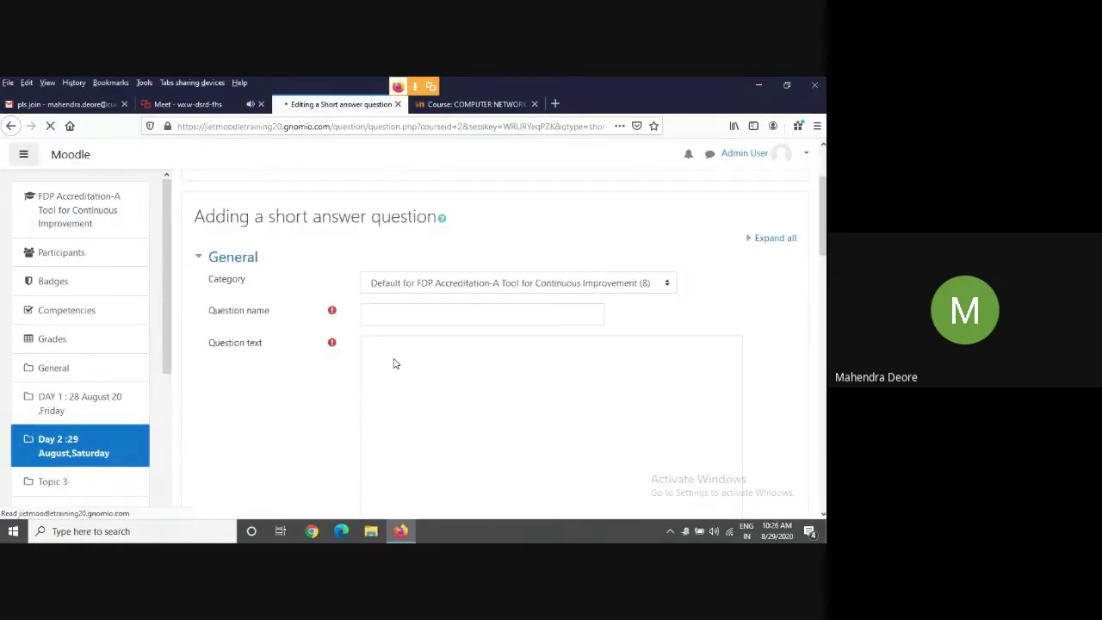
click(393, 308)
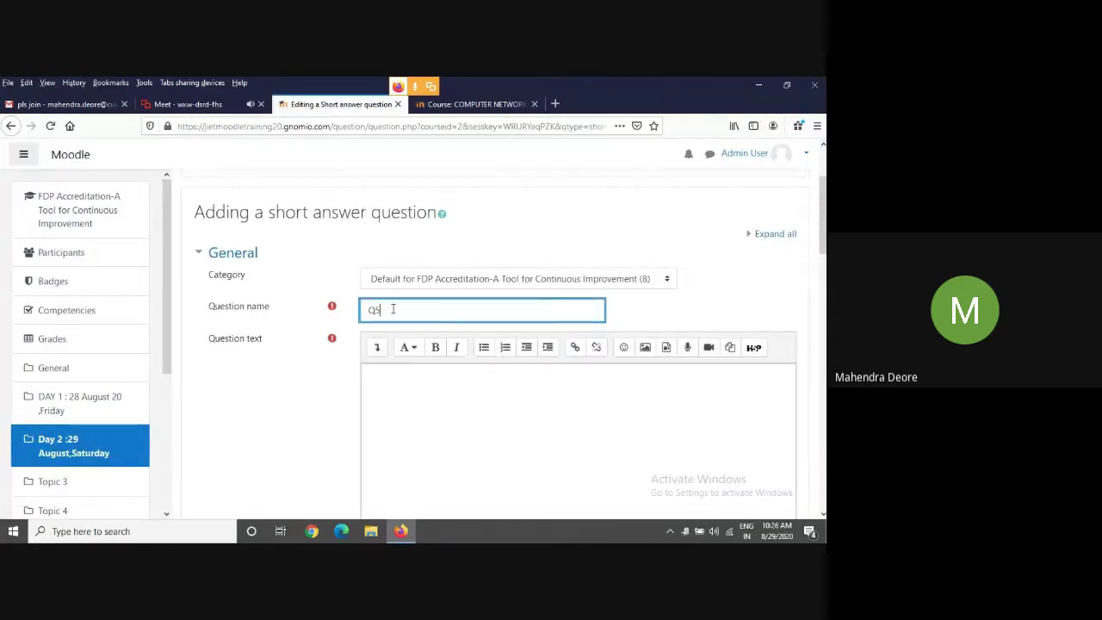
Enter "What is OBE?" as the question text of the short answer question.
click(384, 374)
text(What )
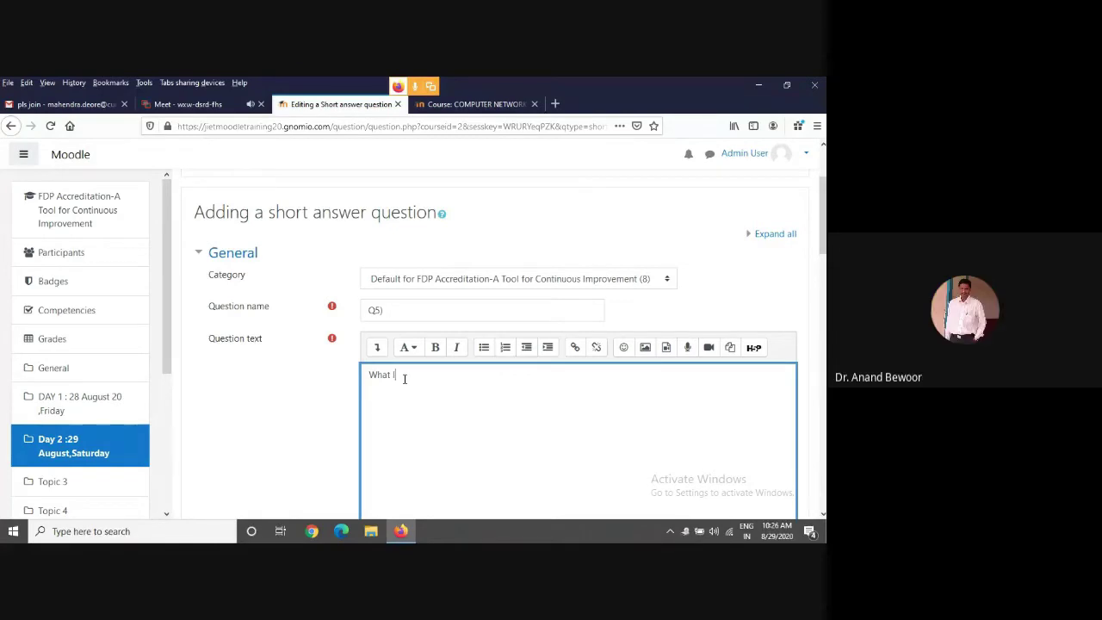
text(is Q)
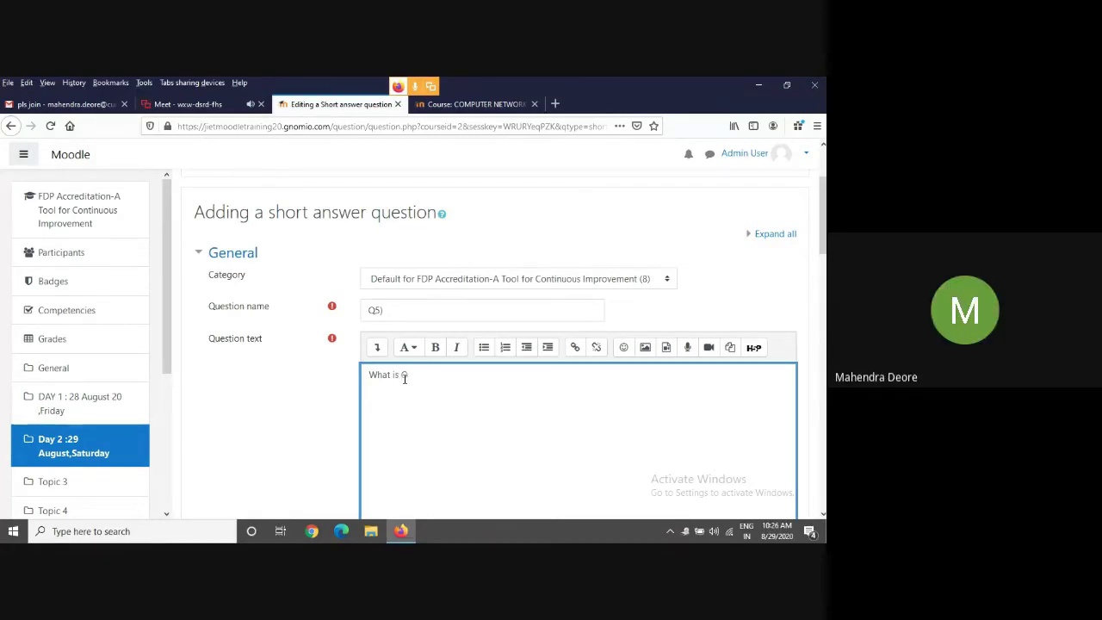
text(BE?)
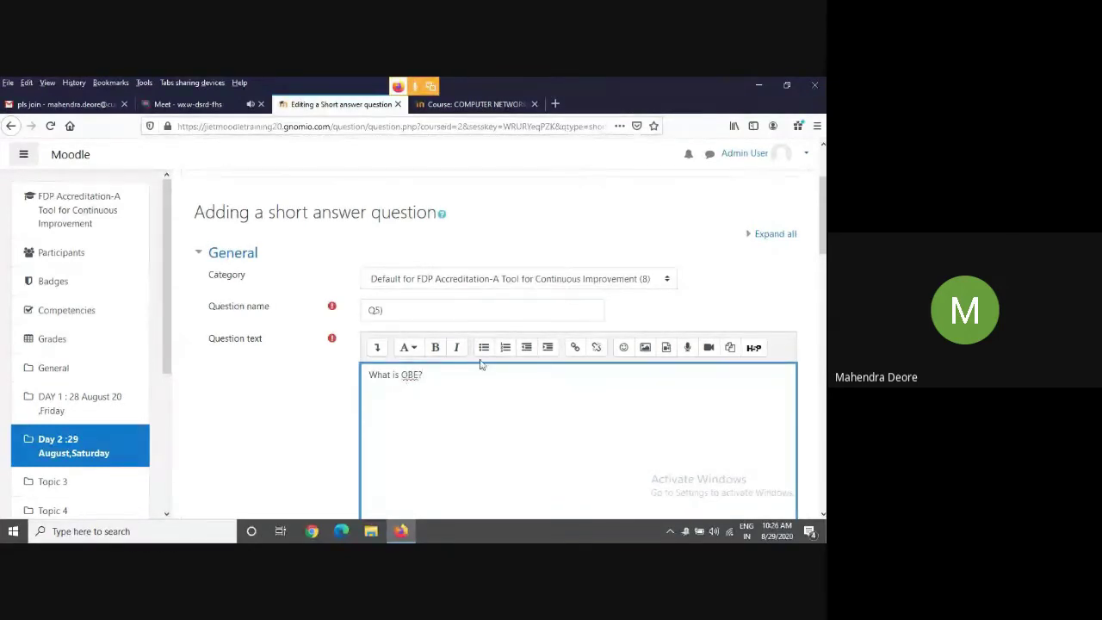
Enter "Outcome base learnining" as Answer 1 and set its grade to 20%.
scroll(480, 364, down, 6)
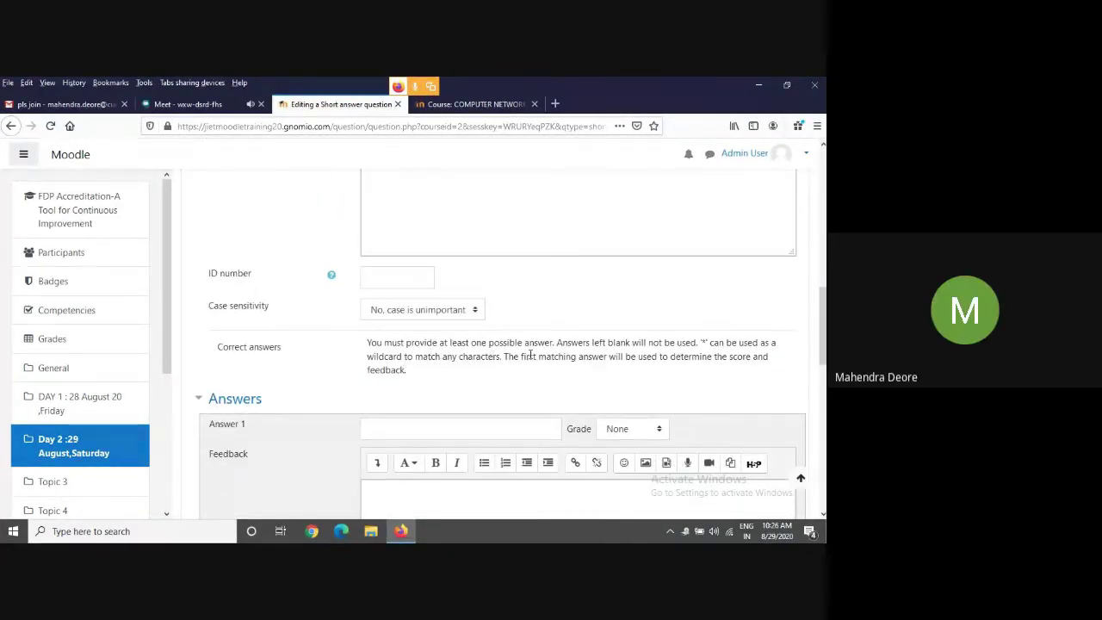
scroll(479, 375, down, 1)
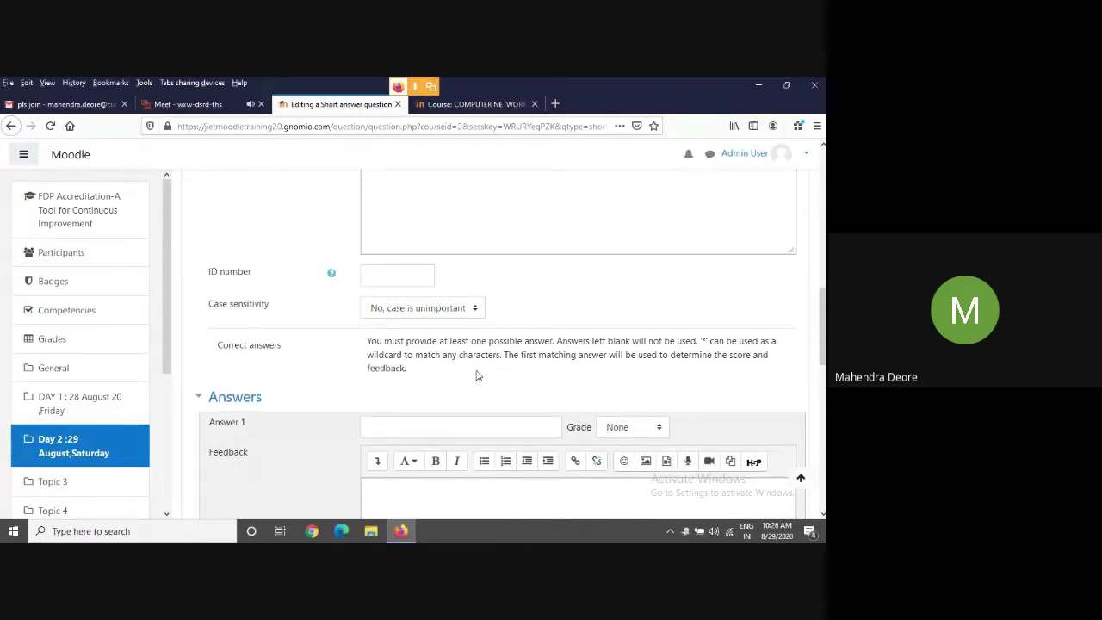
scroll(479, 376, down, 1)
click(427, 371)
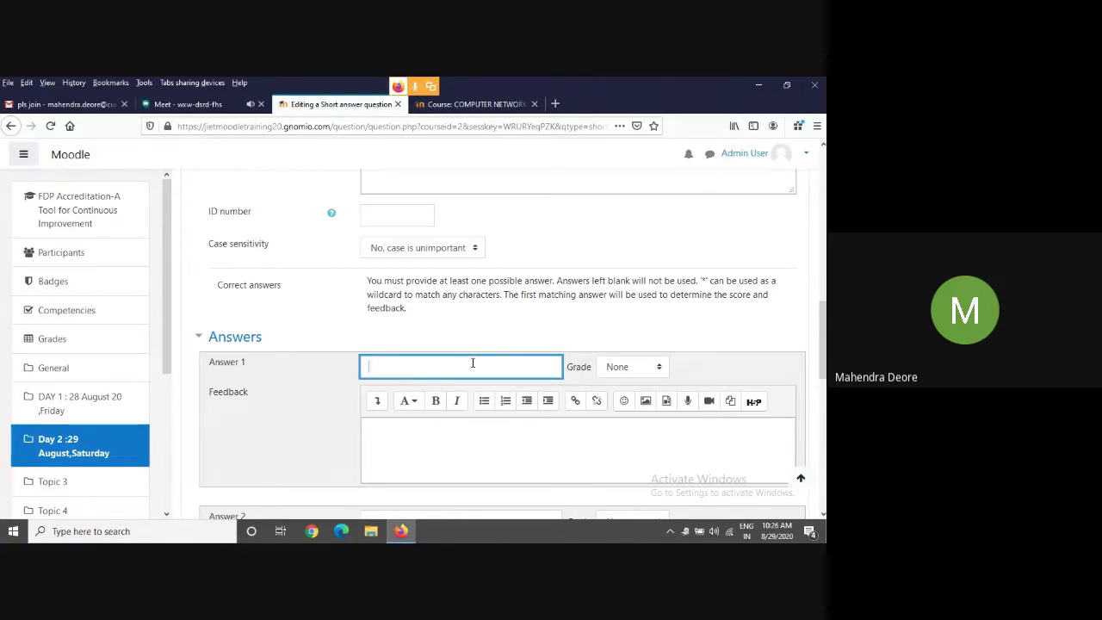
text(Ou)
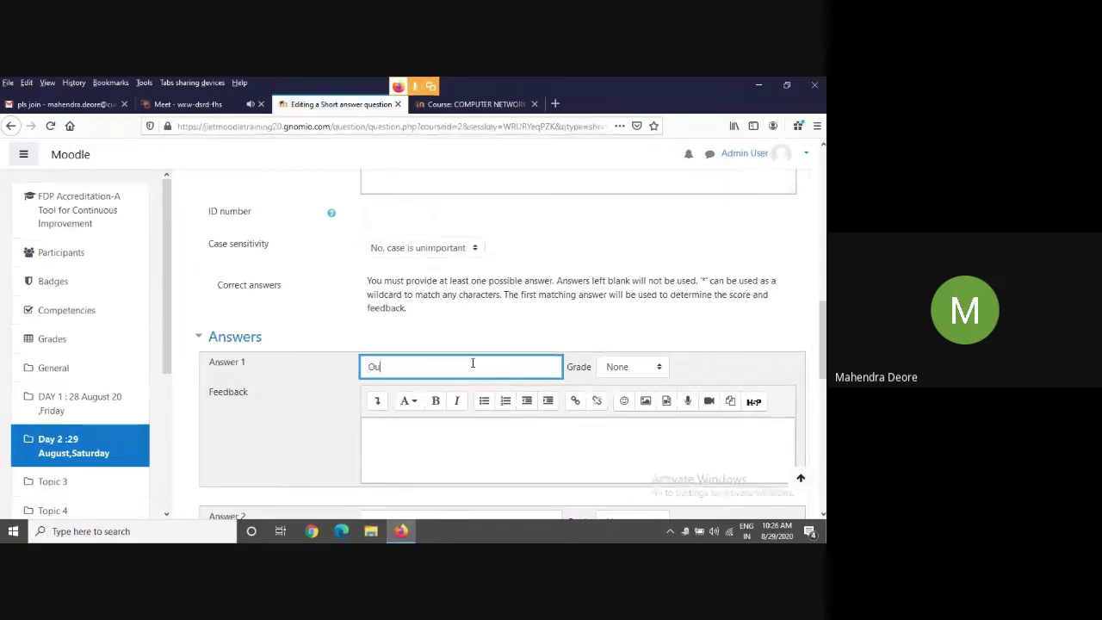
text(tcome)
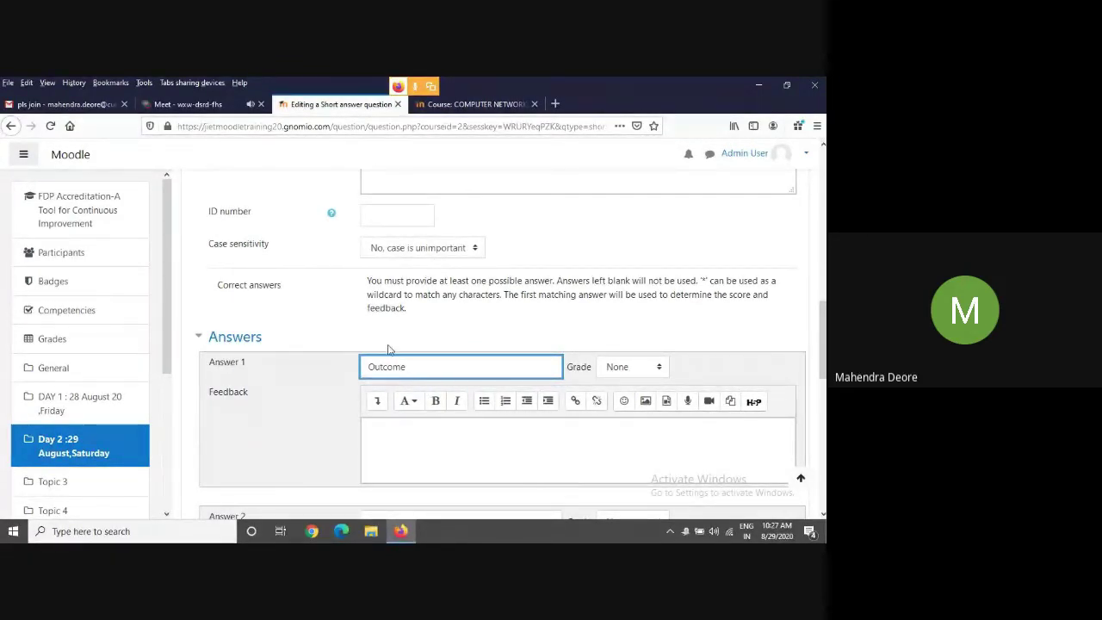
click(657, 368)
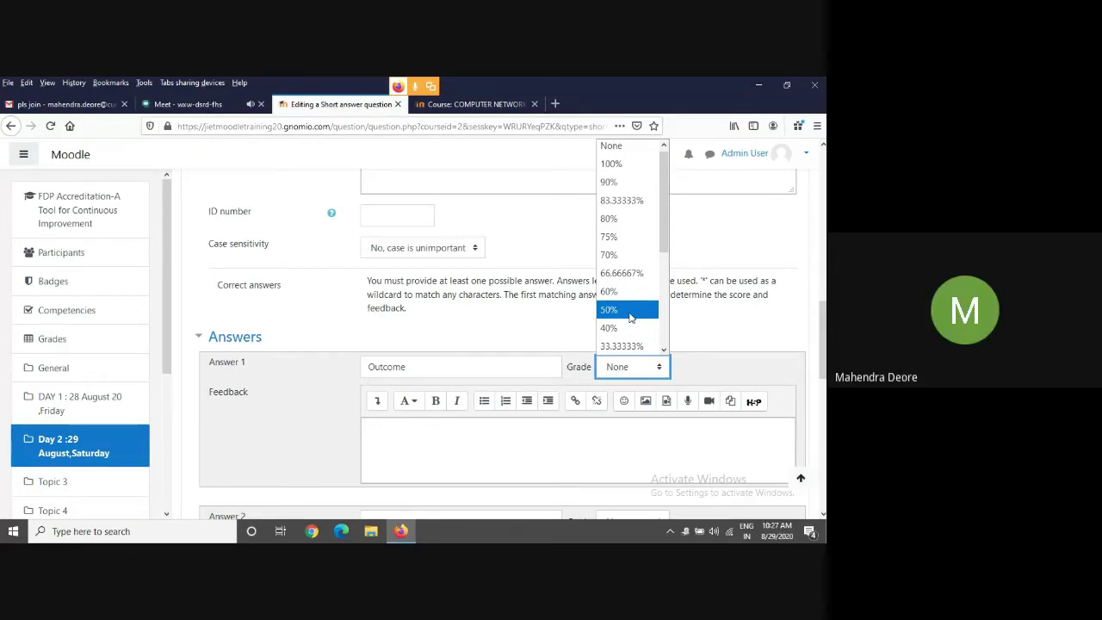
click(433, 366)
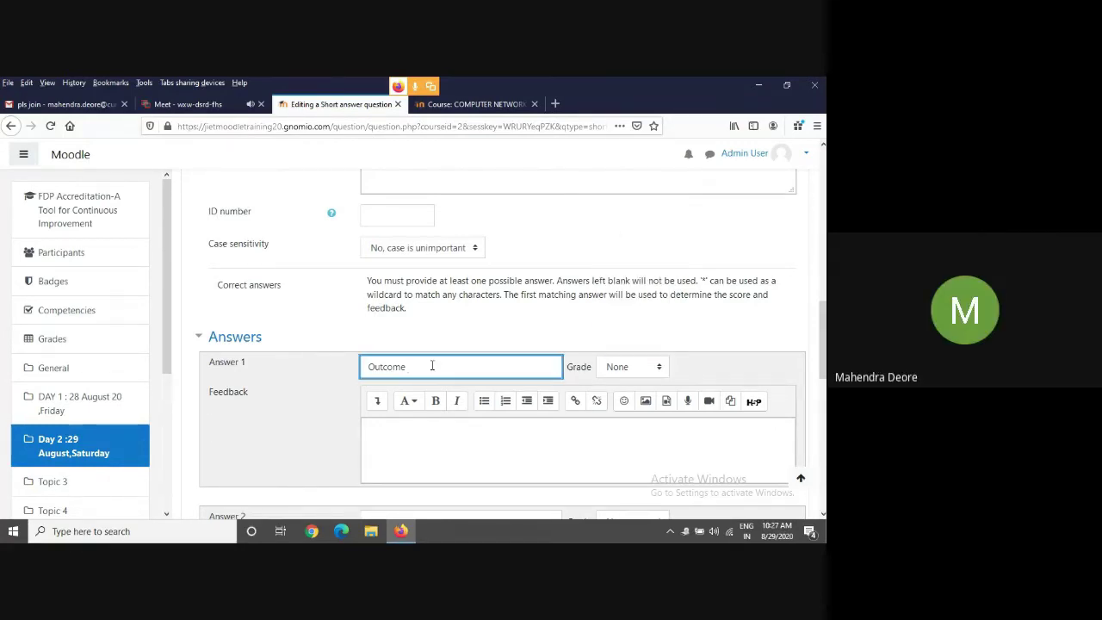
text(base learning)
click(660, 368)
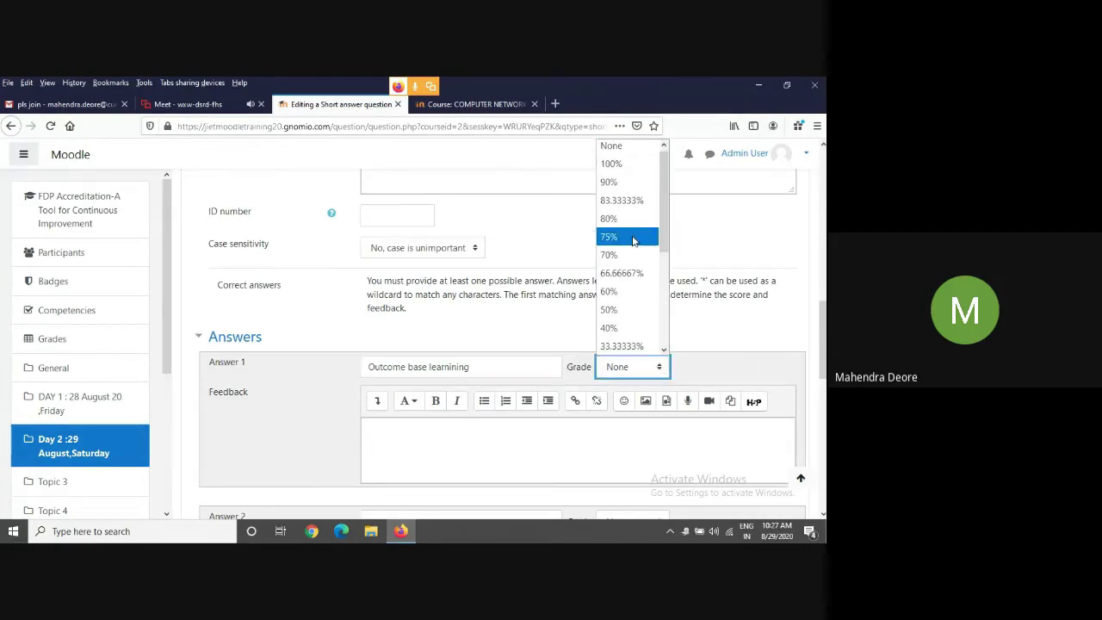
scroll(635, 245, down, 2)
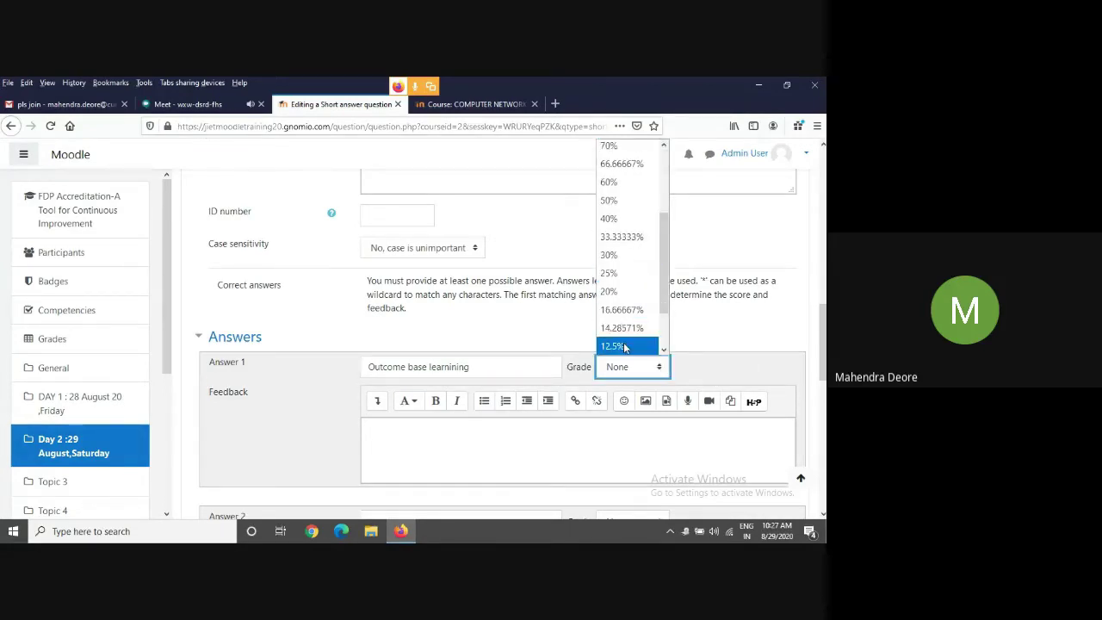
click(616, 291)
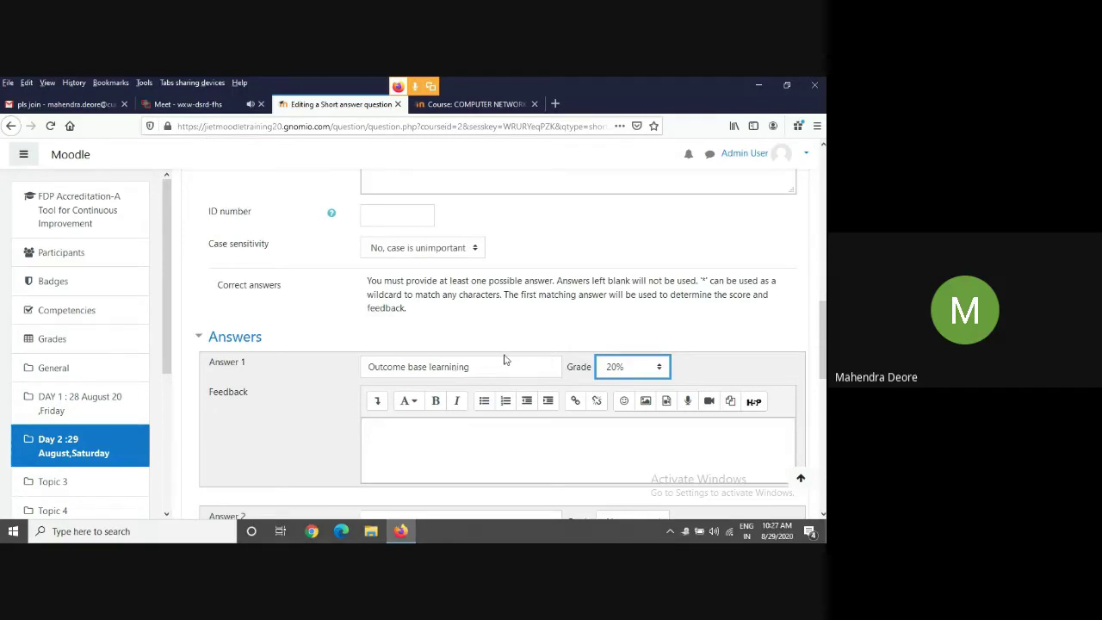
Enter "objective" as Answer 2 and open the grade choices for that answer.
scroll(479, 360, down, 1)
scroll(479, 360, down, 1)
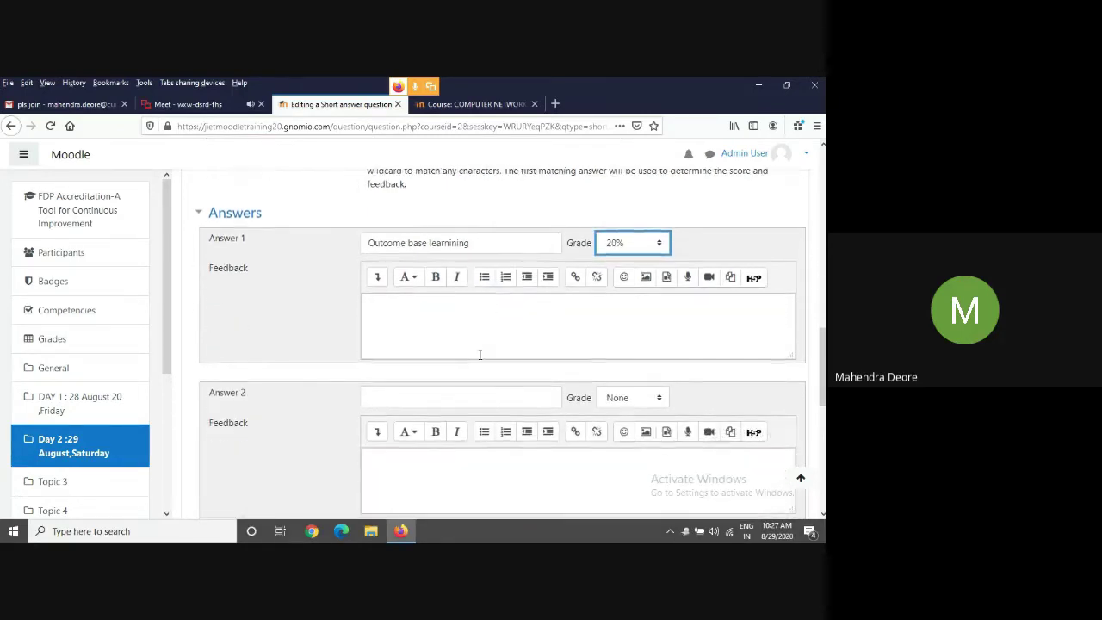
click(423, 393)
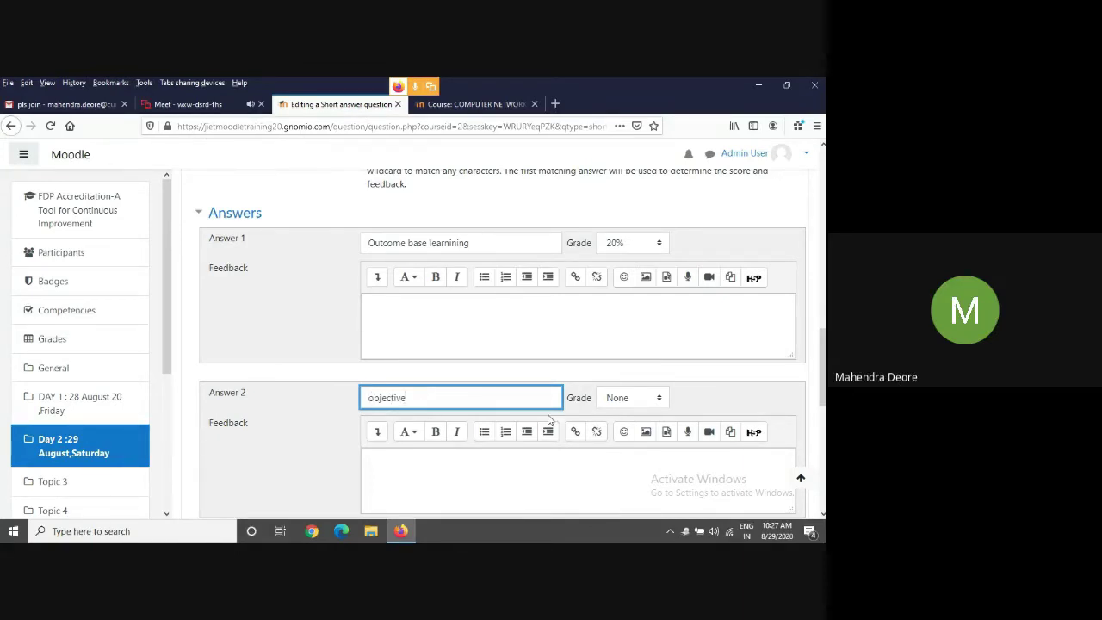
click(658, 400)
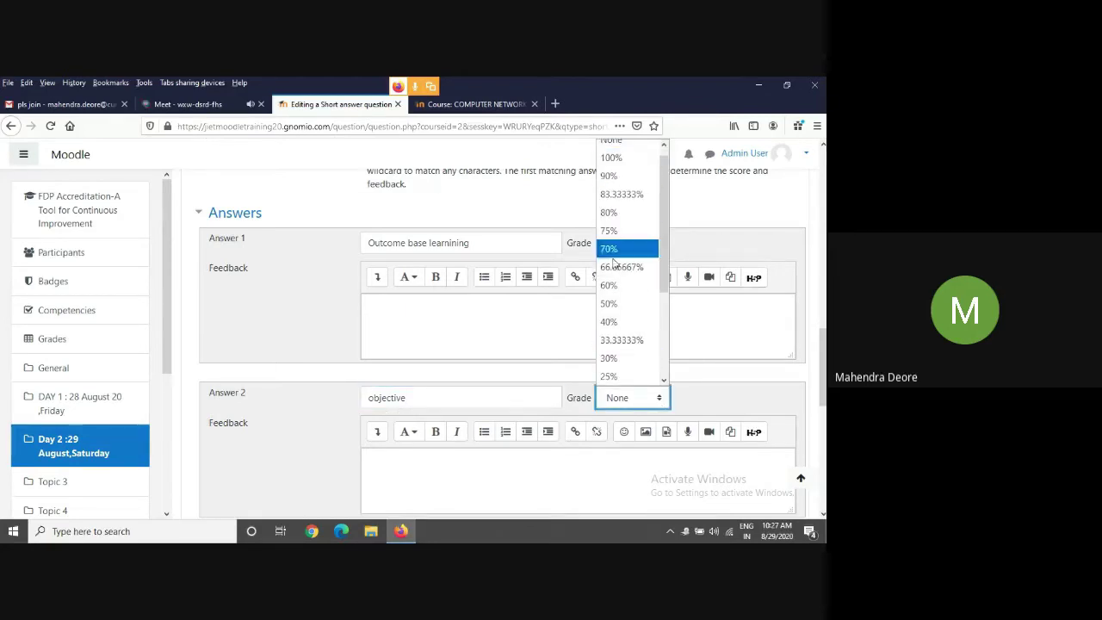
Set the grade of Answer 2, "objective", to 20% and try to save the short answer question.
scroll(620, 302, down, 2)
key(Escape)
key(2)
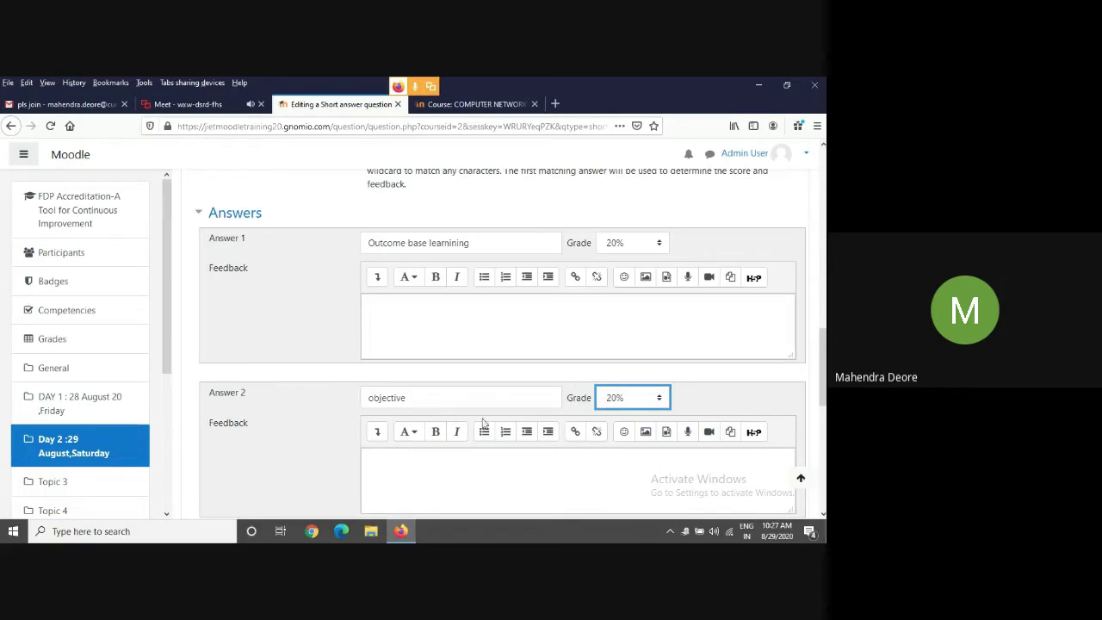
scroll(335, 409, down, 3)
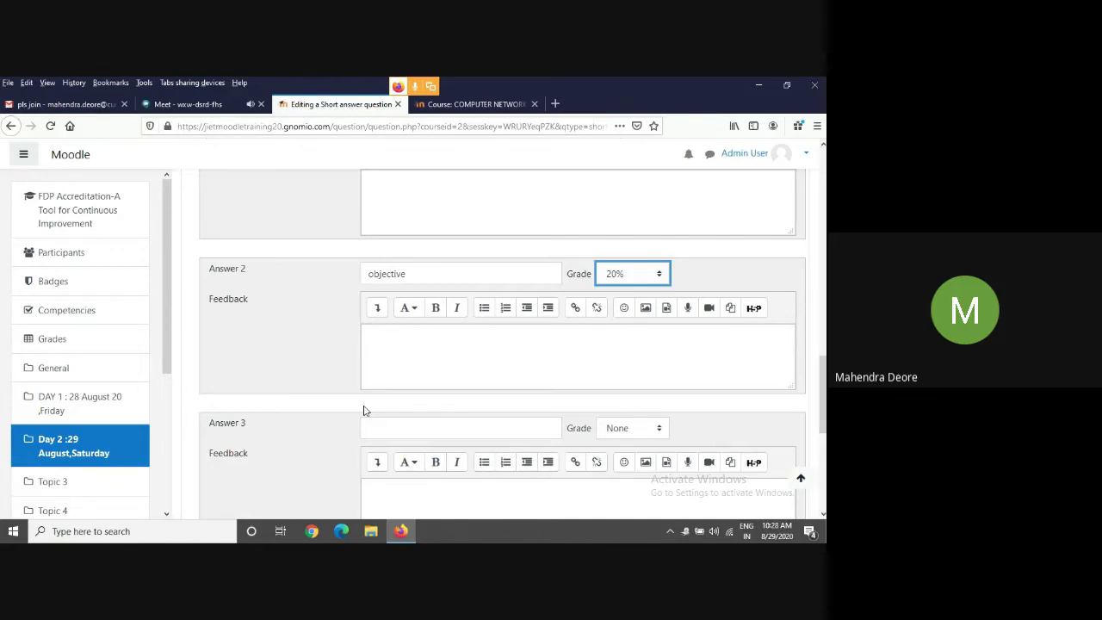
scroll(539, 322, down, 2)
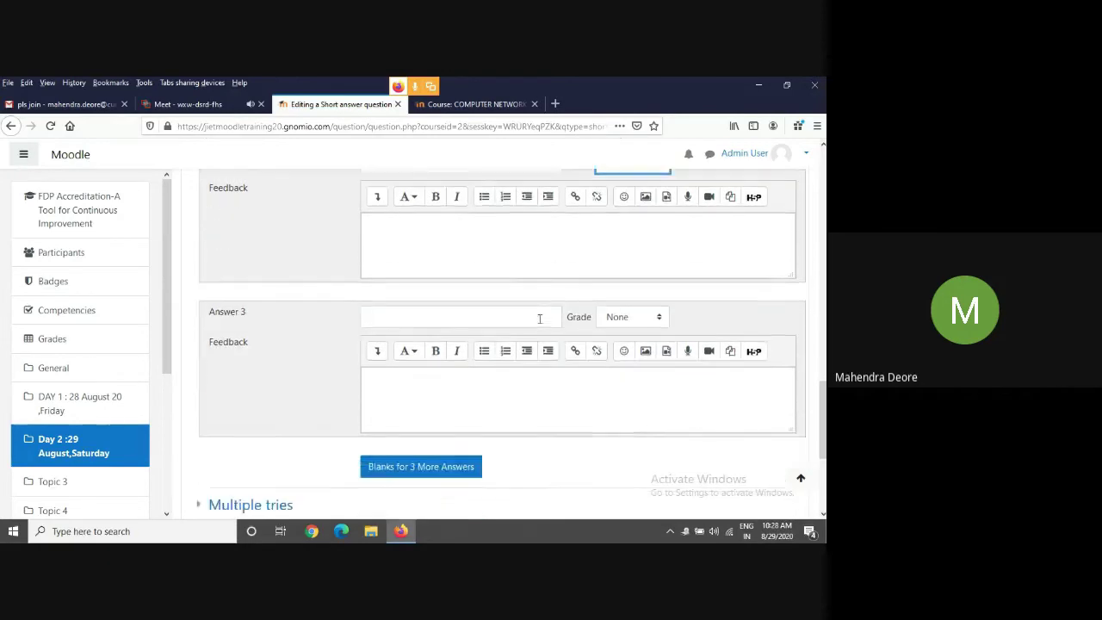
scroll(538, 319, down, 4)
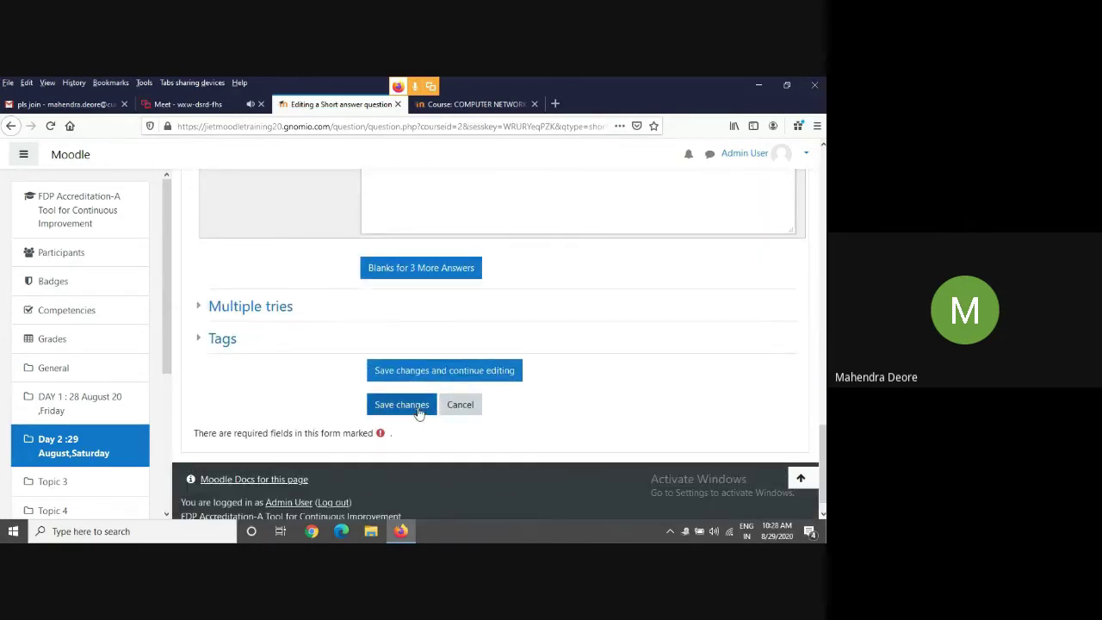
click(419, 413)
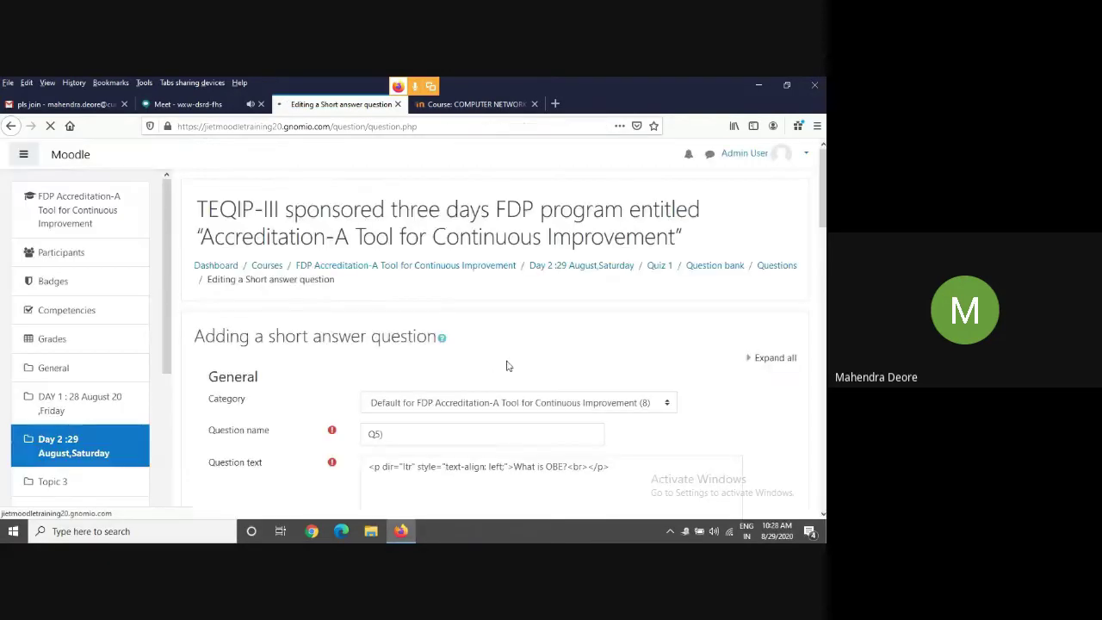
Set the grade of Answer 1, "Outcome base learnining", to 100% in question Q5).
scroll(557, 325, down, 5)
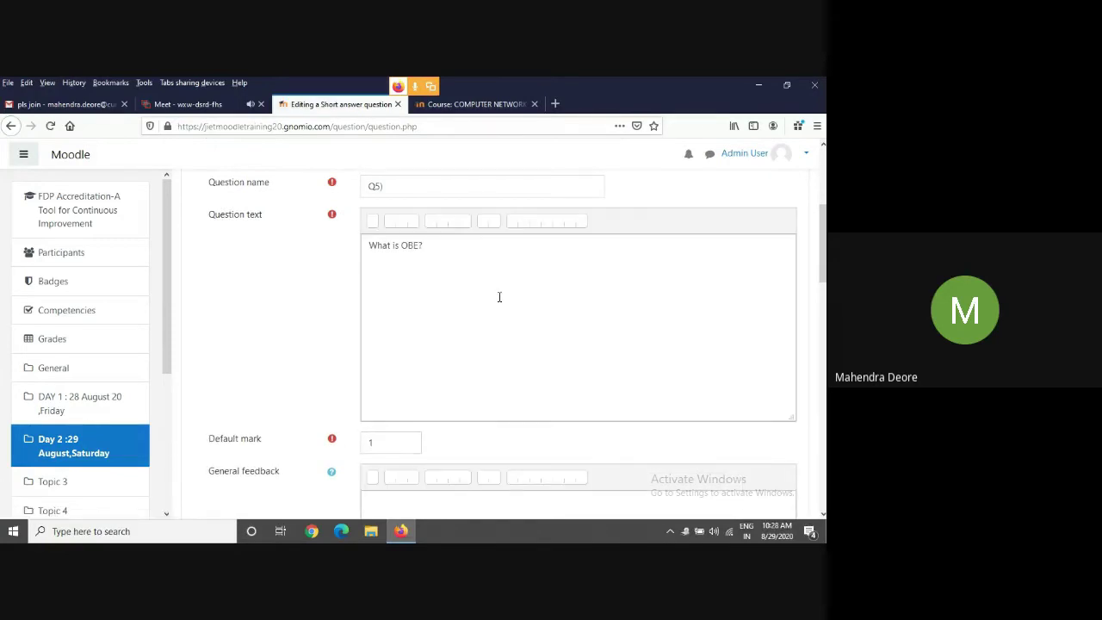
scroll(499, 297, up, 3)
scroll(498, 301, down, 6)
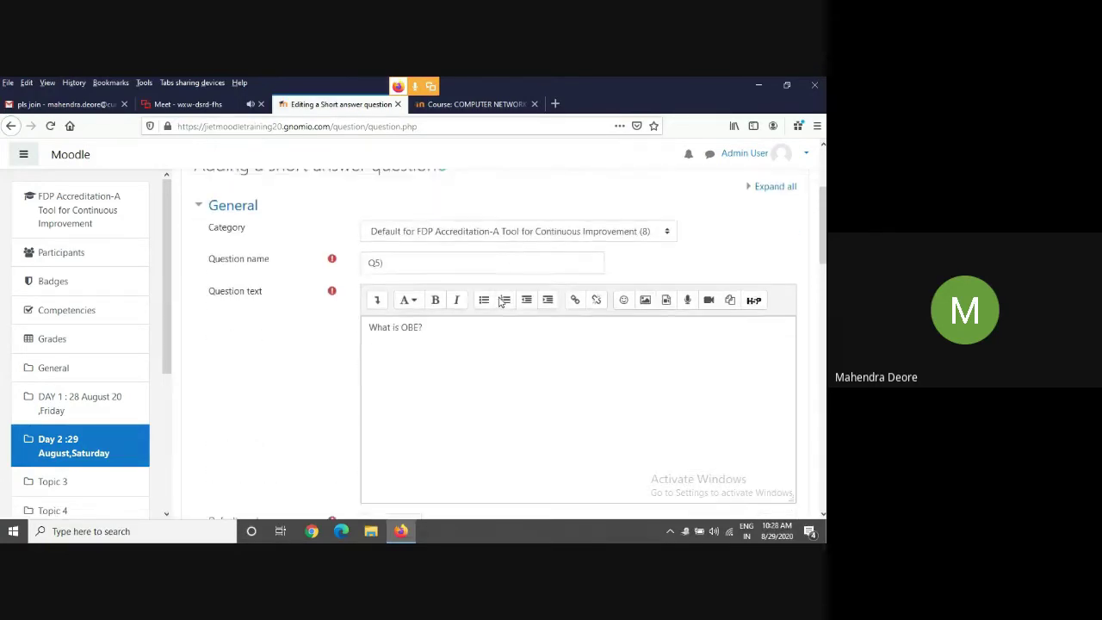
scroll(499, 301, down, 3)
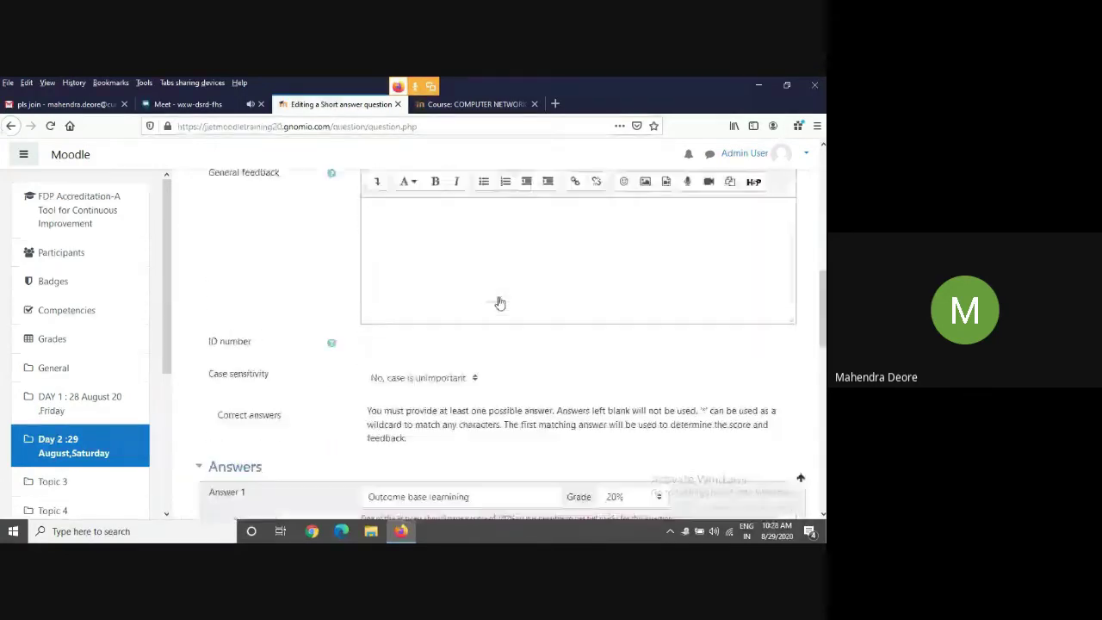
scroll(498, 299, down, 1)
scroll(499, 297, down, 1)
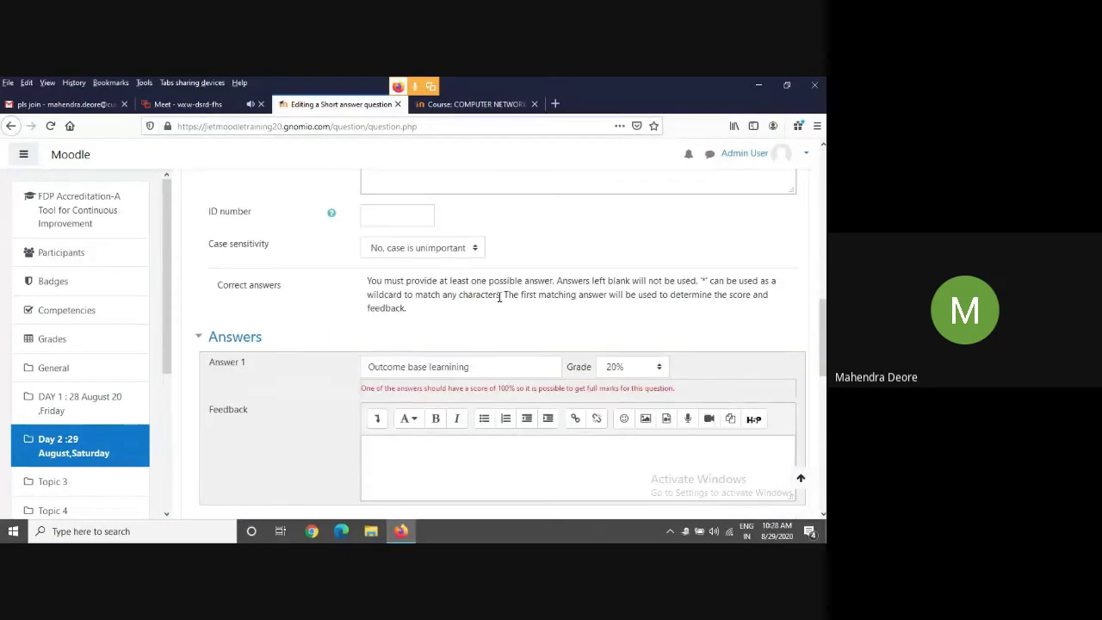
scroll(465, 301, down, 2)
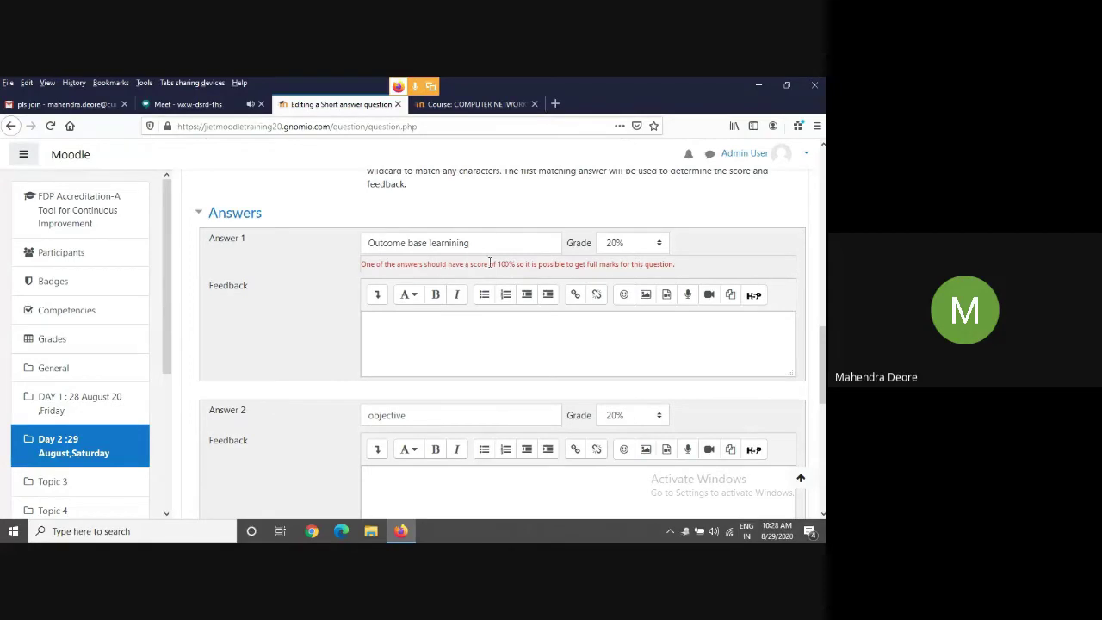
click(658, 246)
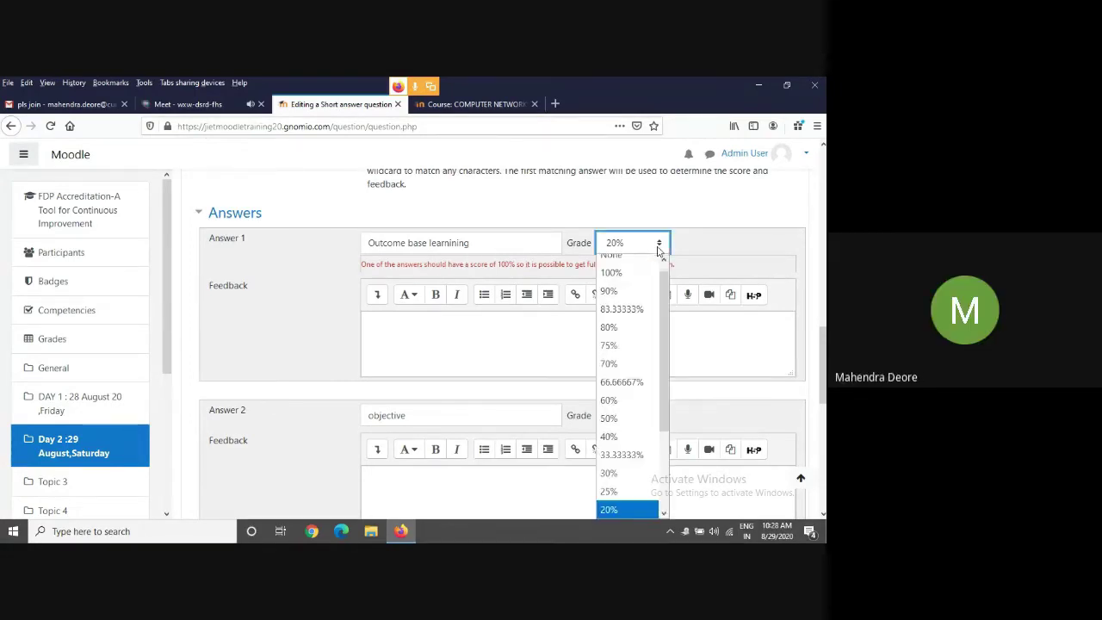
scroll(637, 276, up, 1)
click(620, 282)
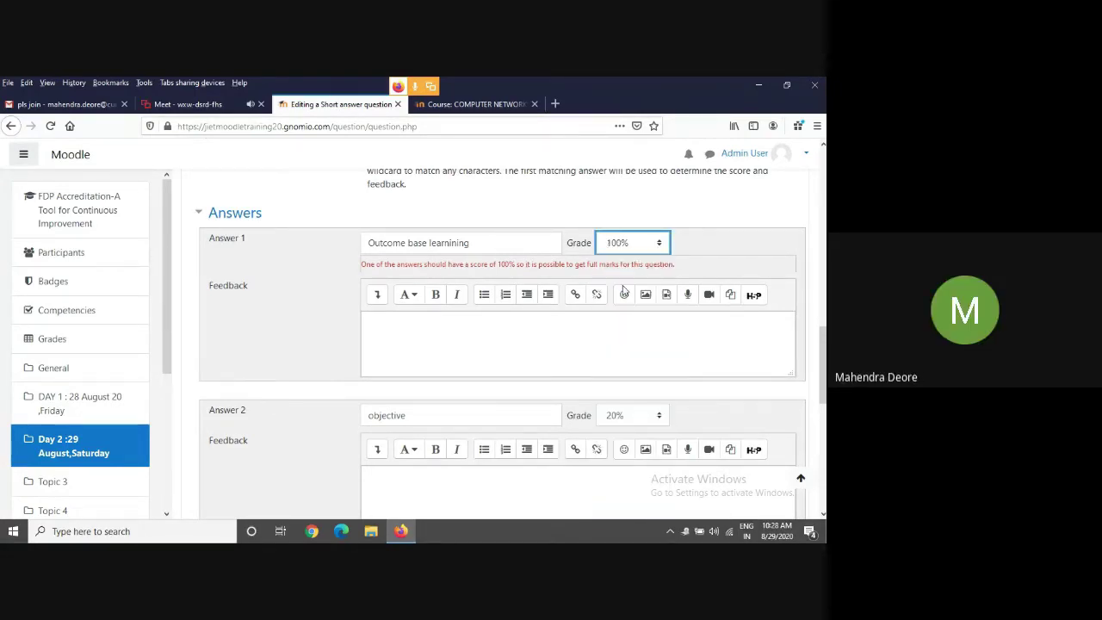
Set the grade of Answer 2, "objective", to 100% and save the short answer question to the quiz.
click(660, 415)
click(622, 169)
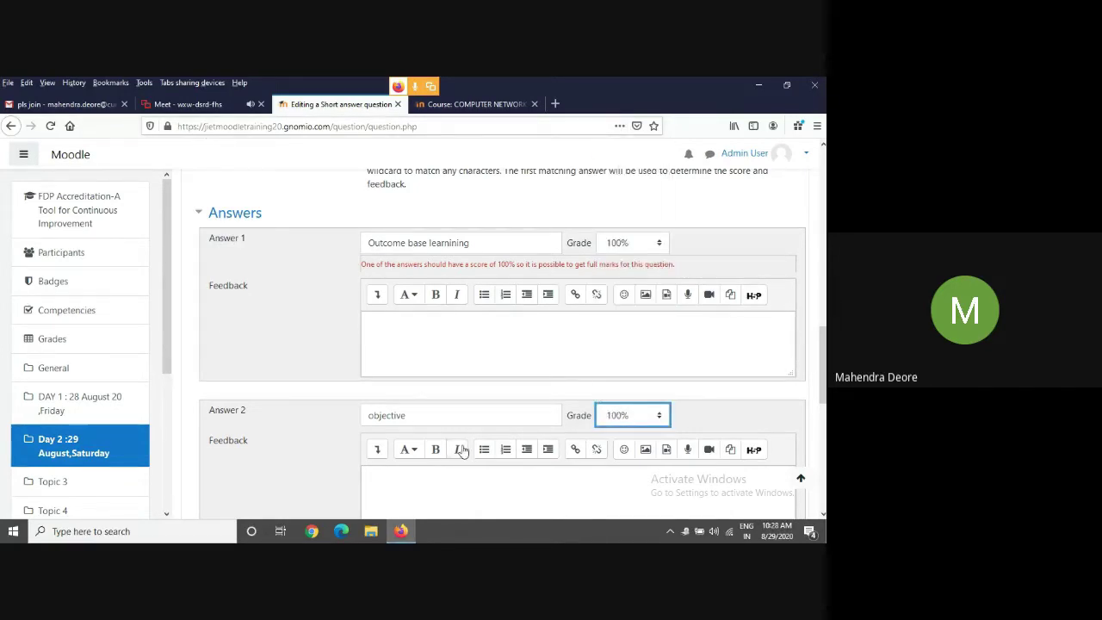
scroll(462, 452, down, 8)
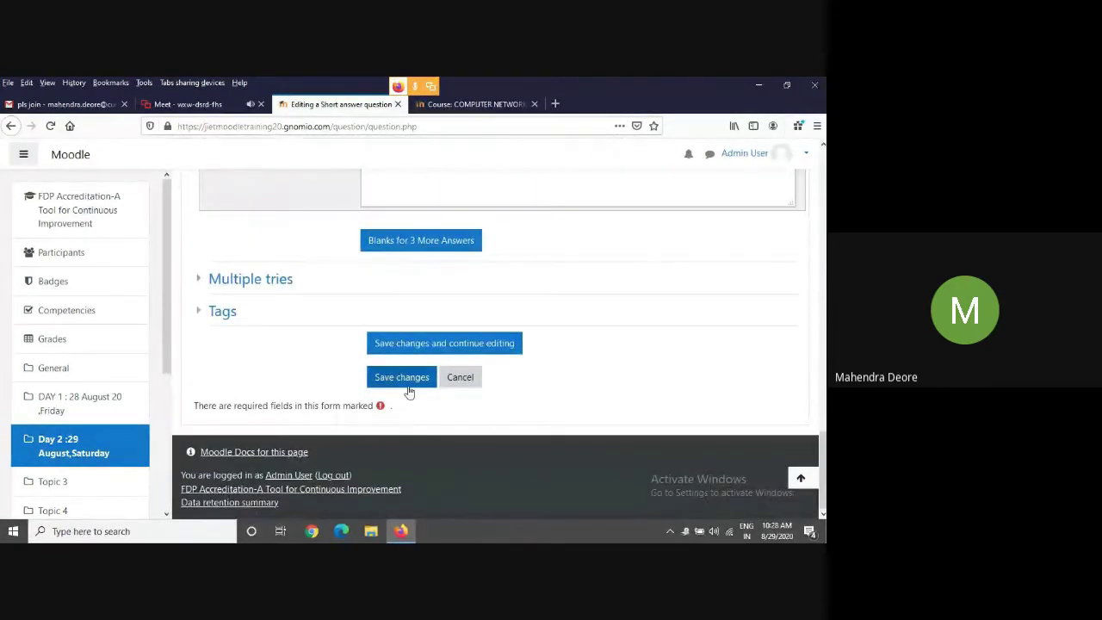
click(408, 381)
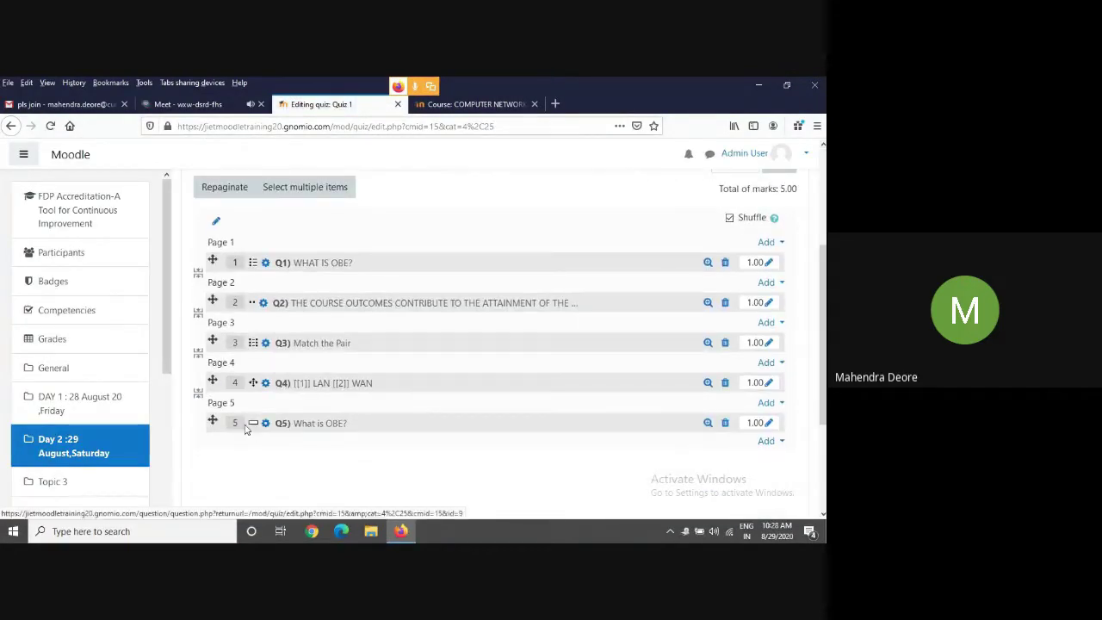
Preview question Q5), "What is OBE?", check its answer field, and close the preview.
click(708, 423)
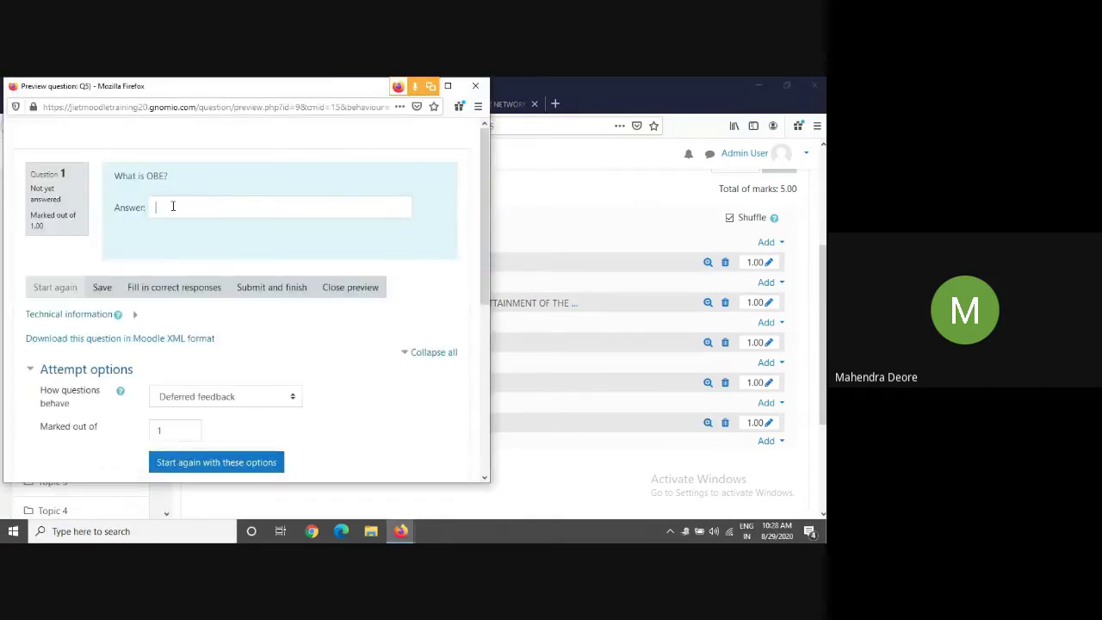
click(172, 206)
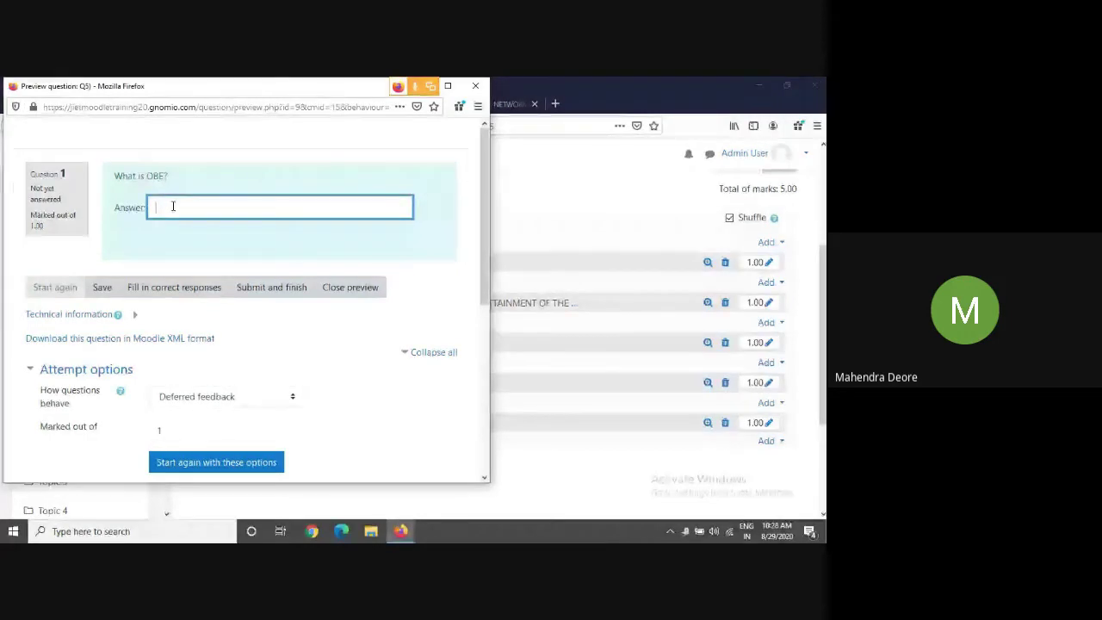
click(476, 85)
Review the question types offered for a new question at the end of Quiz 1, and close the list without adding one.
click(766, 441)
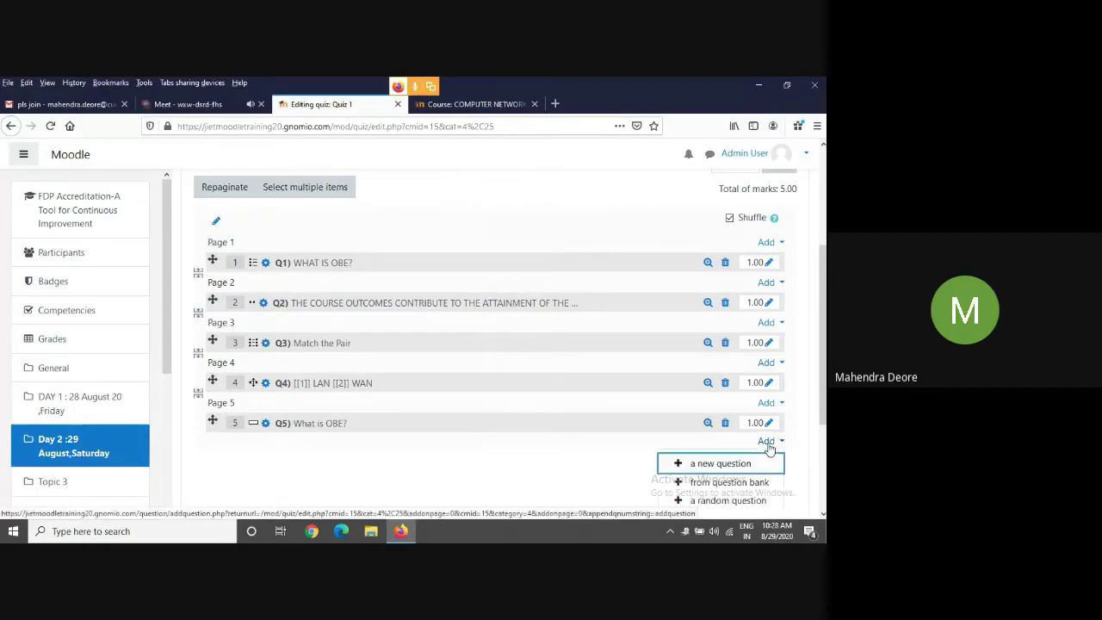
click(720, 463)
scroll(345, 280, down, 3)
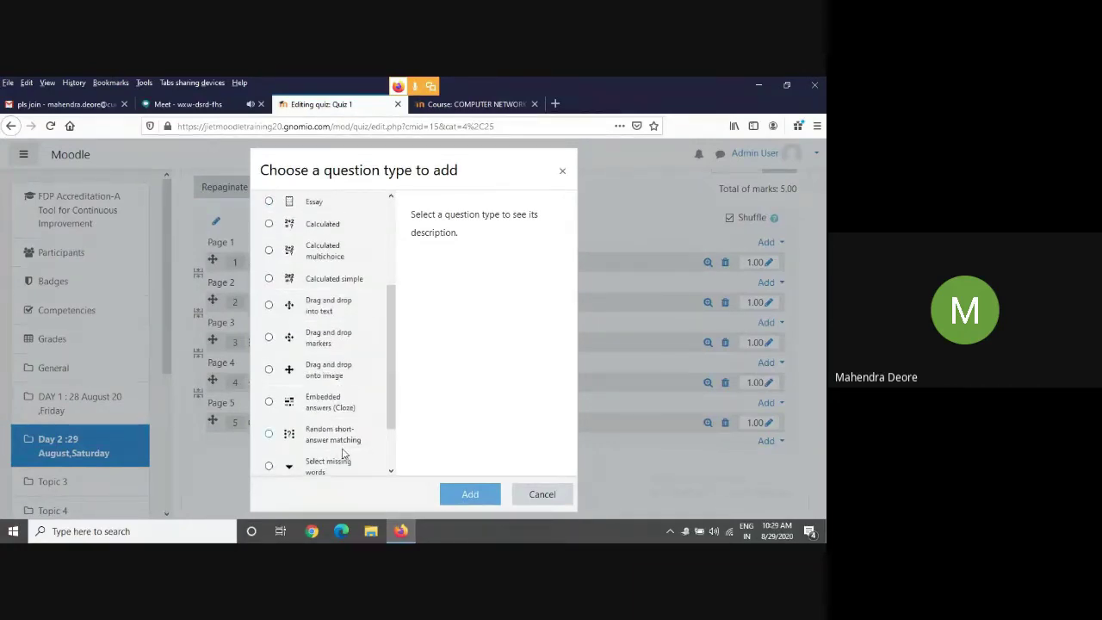
scroll(345, 457, down, 2)
scroll(347, 431, up, 4)
scroll(344, 393, down, 3)
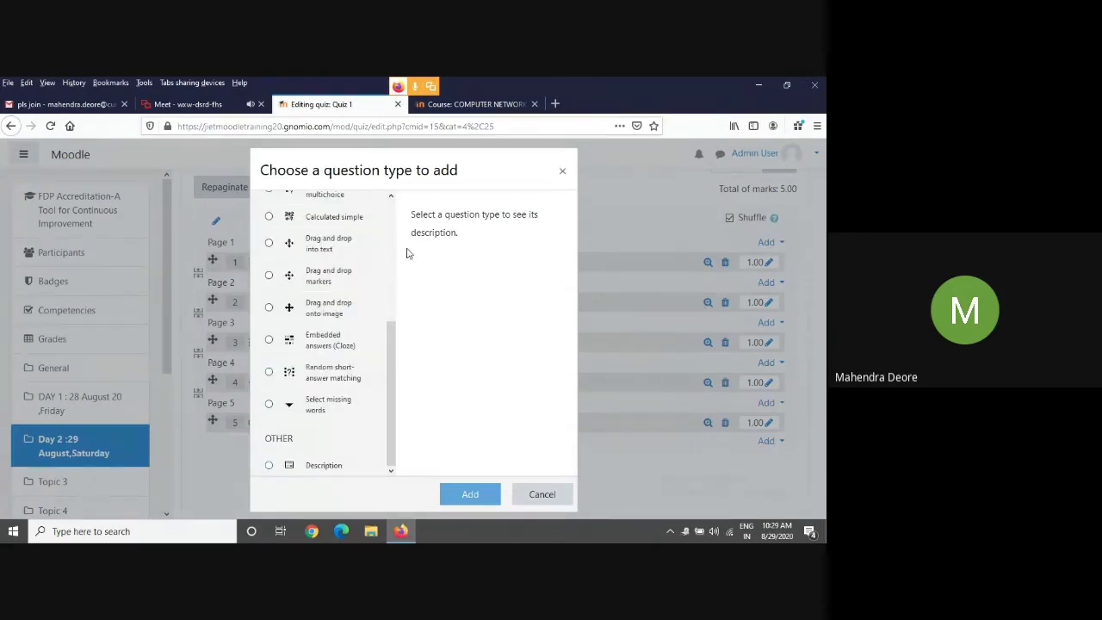
click(560, 175)
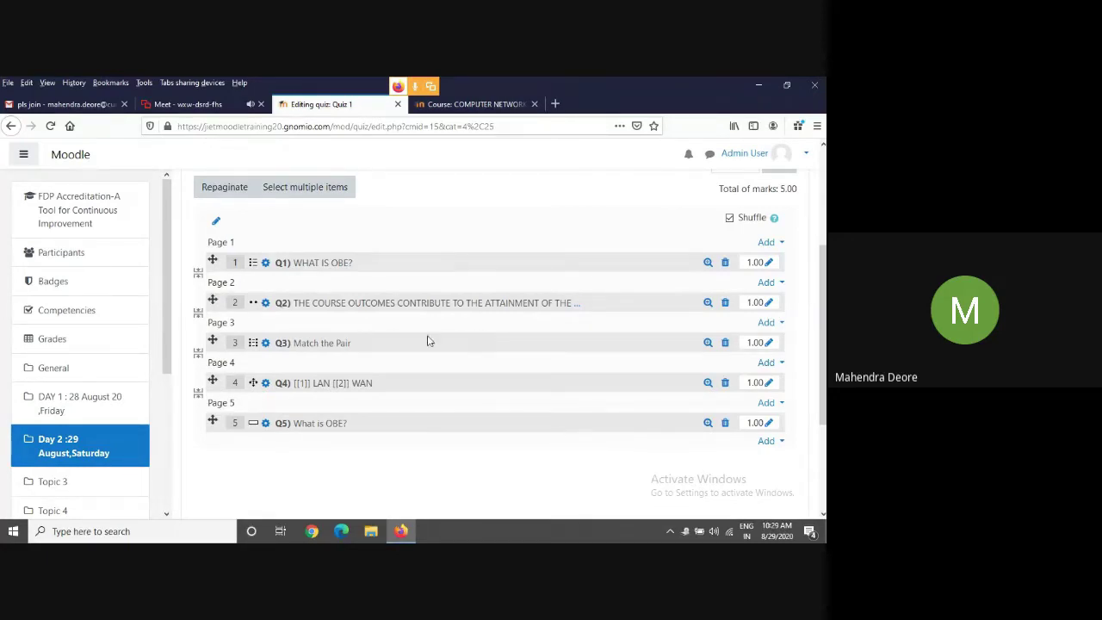
Return to the FDP Accreditation course page and look over its Day 2 section.
scroll(428, 341, up, 3)
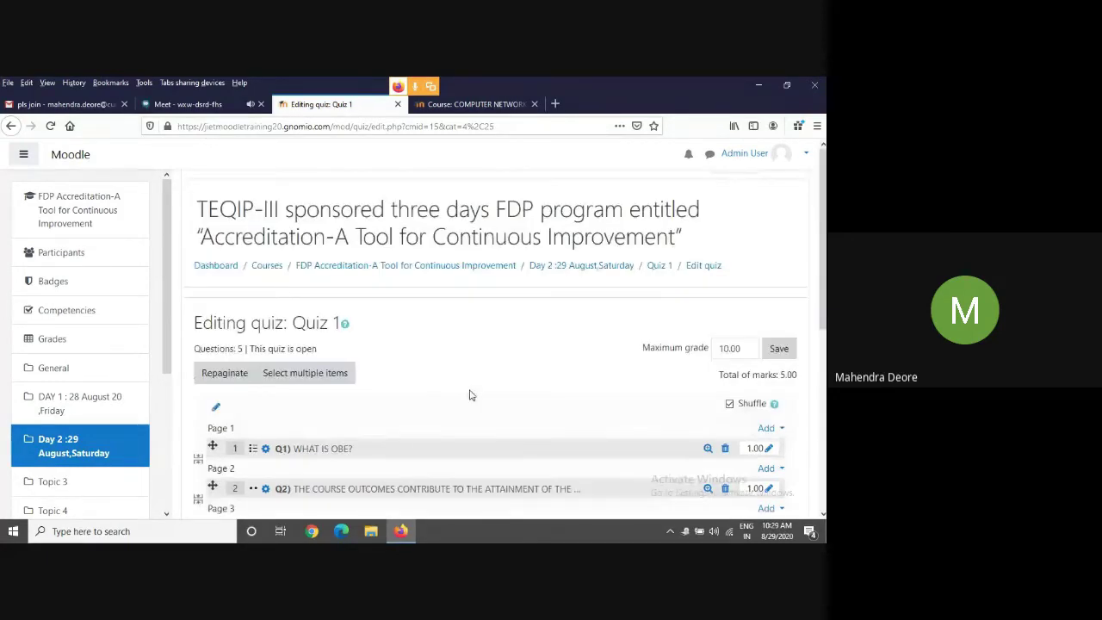
click(485, 272)
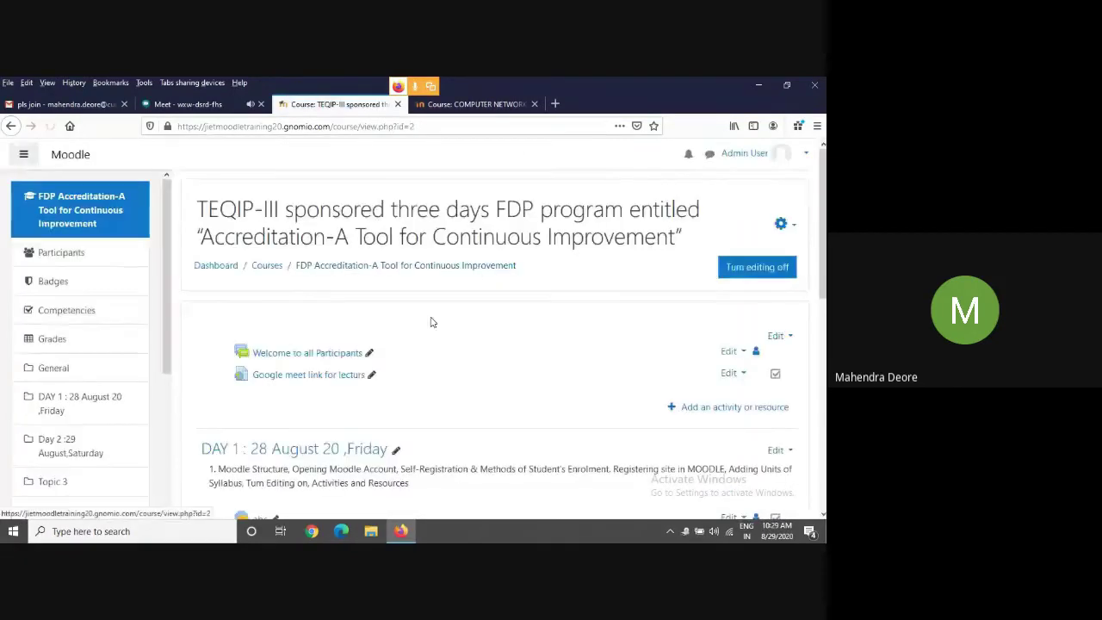
scroll(428, 325, down, 6)
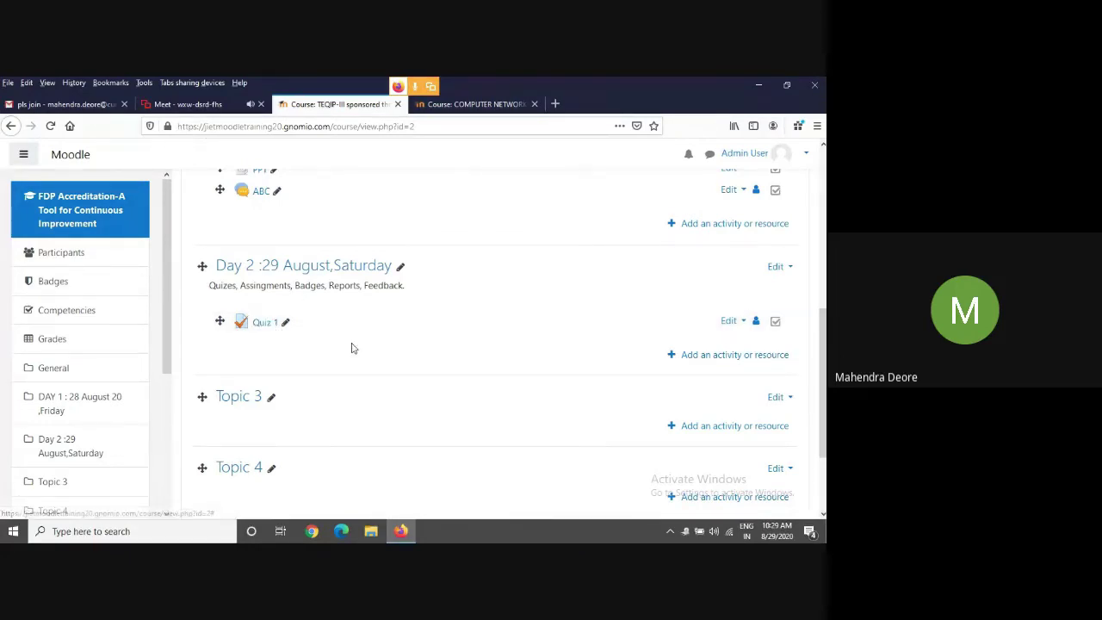
Open the course's participants list and examine the enrolled users with their roles and last access.
click(83, 256)
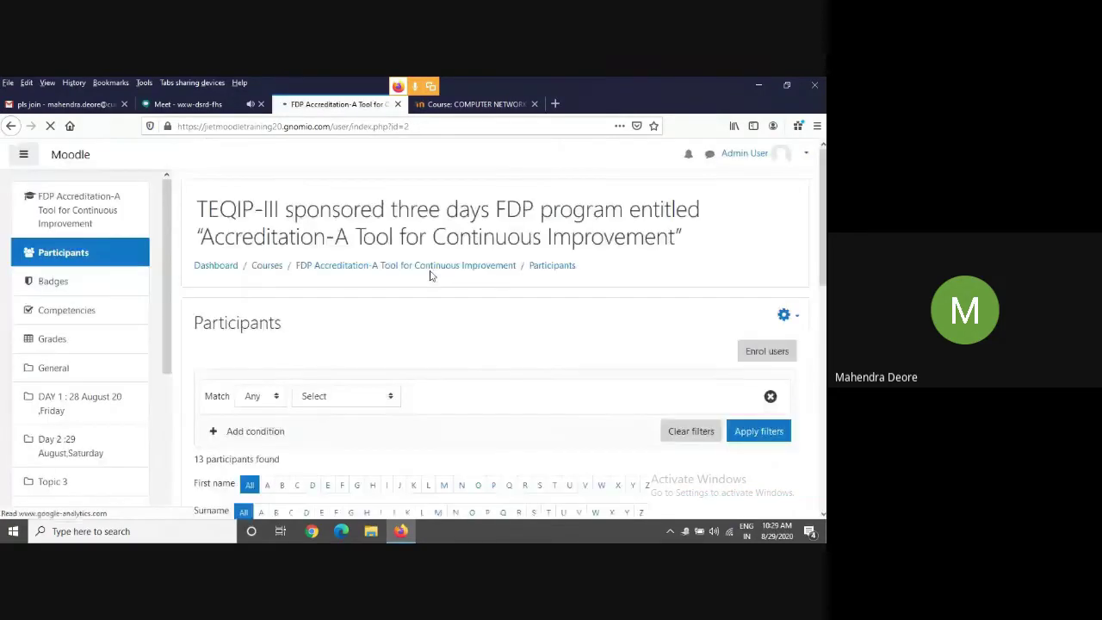
scroll(387, 352, down, 3)
scroll(387, 352, down, 10)
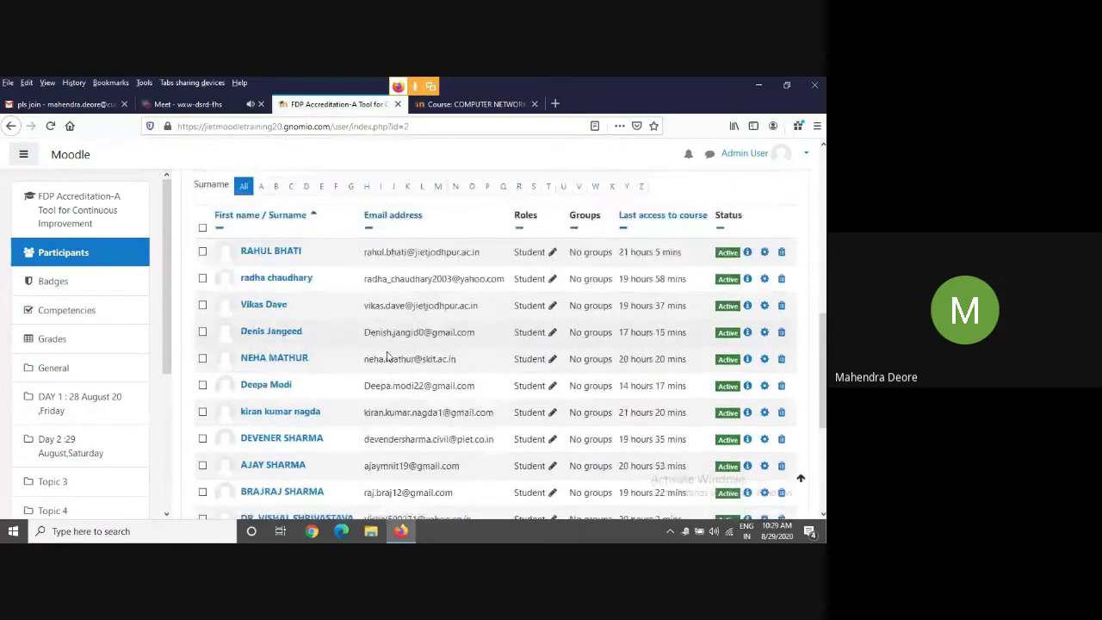
scroll(387, 352, up, 5)
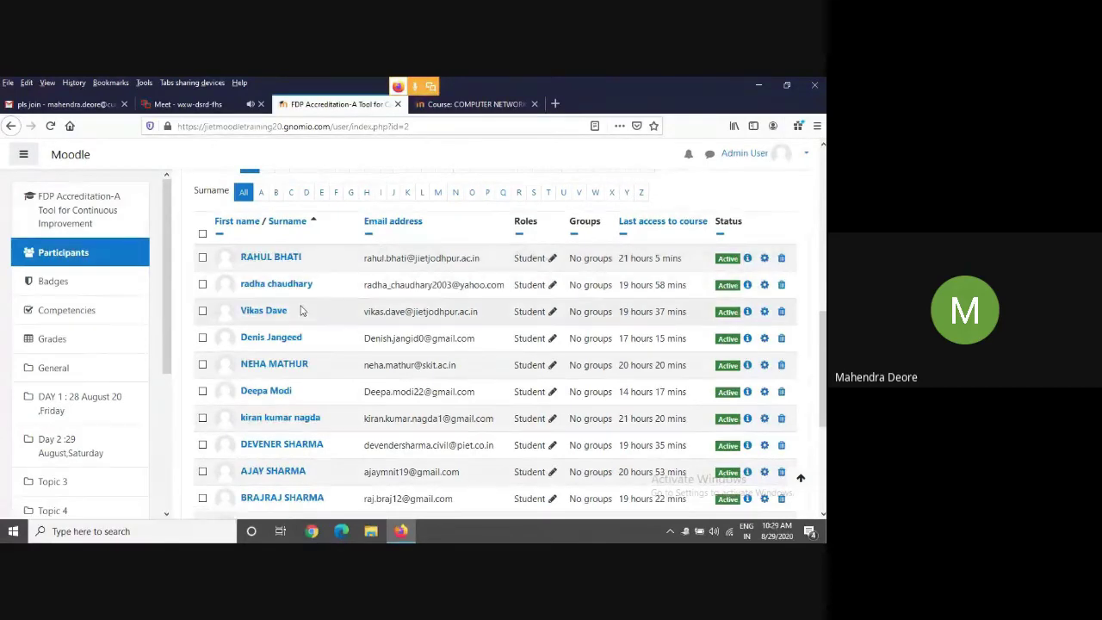
scroll(142, 413, down, 1)
scroll(142, 413, down, 2)
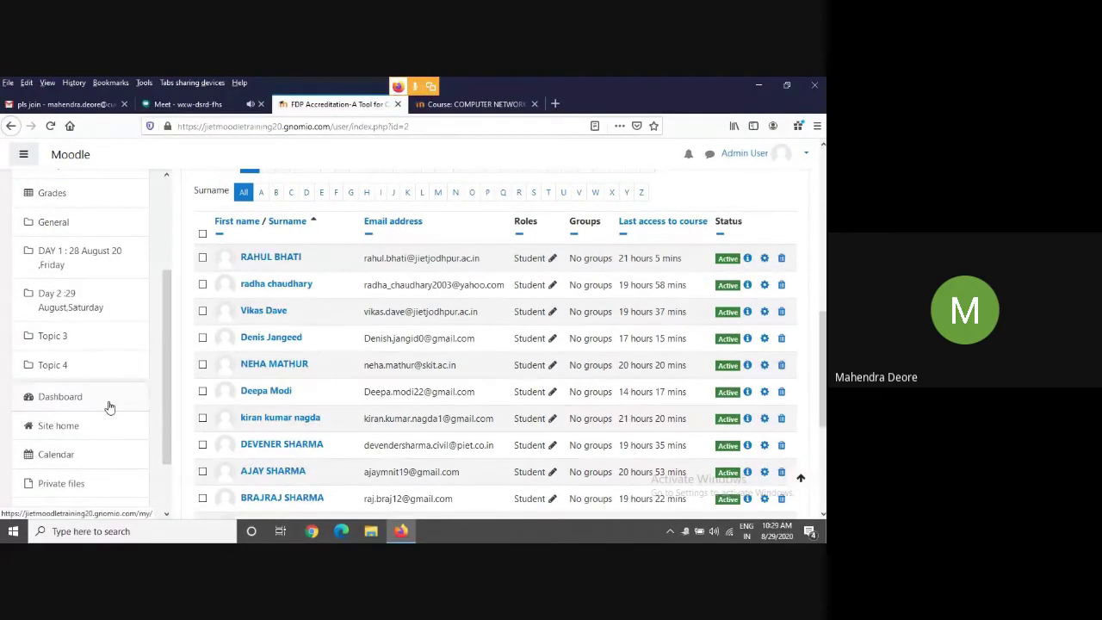
scroll(396, 335, up, 3)
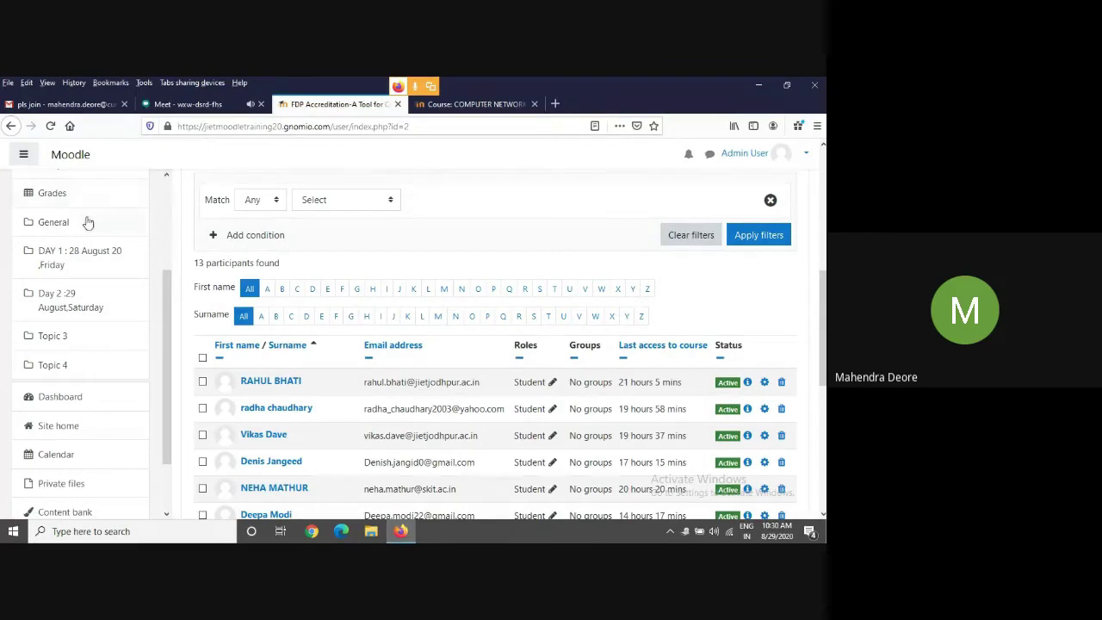
scroll(80, 305, up, 3)
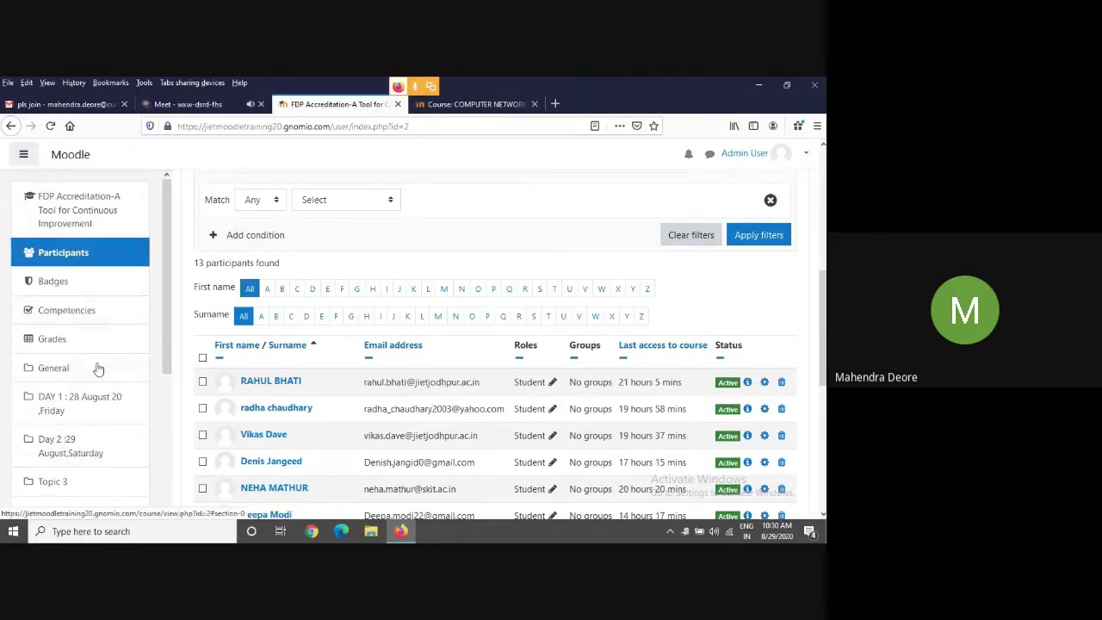
scroll(98, 368, down, 5)
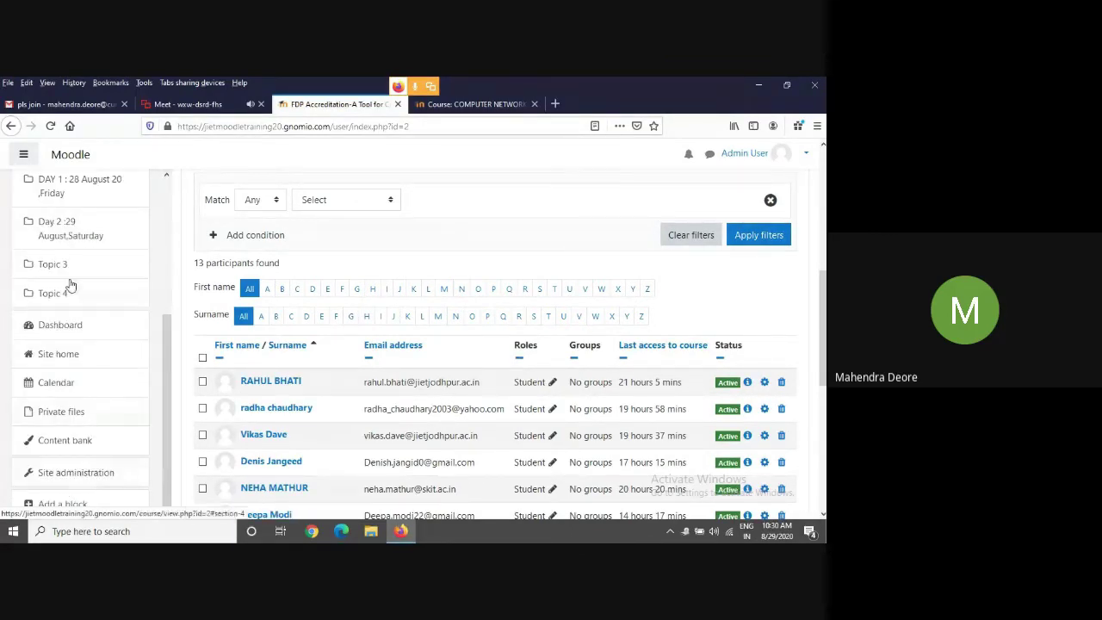
Go to the site home, enter the TEQIP-III FDP course, and open Quiz 1 in the Day 2 section.
click(57, 354)
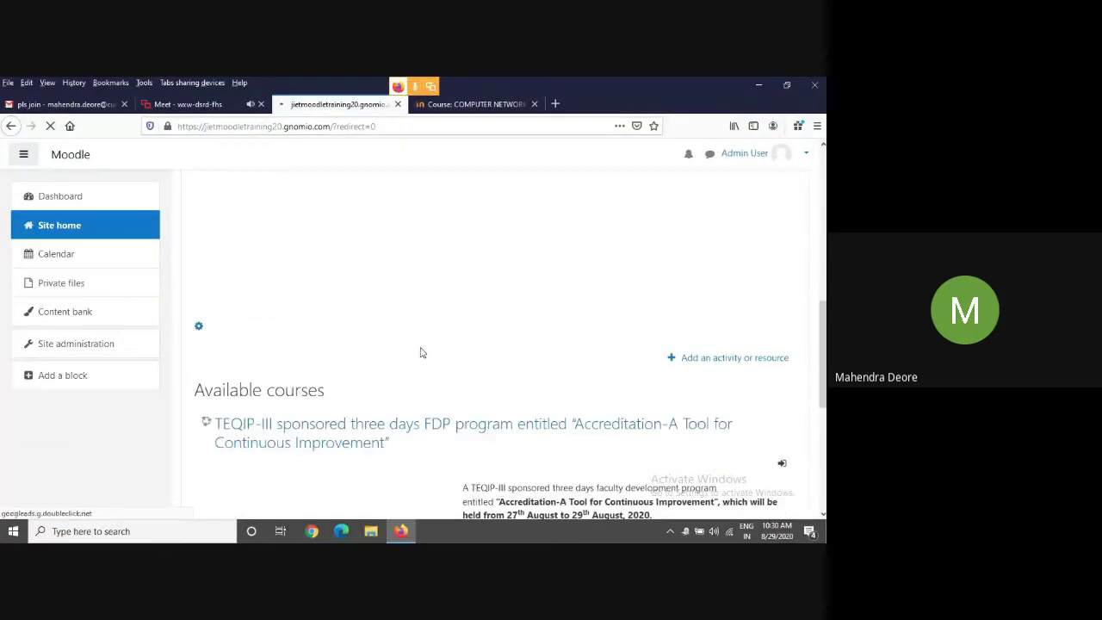
scroll(420, 353, down, 2)
click(316, 301)
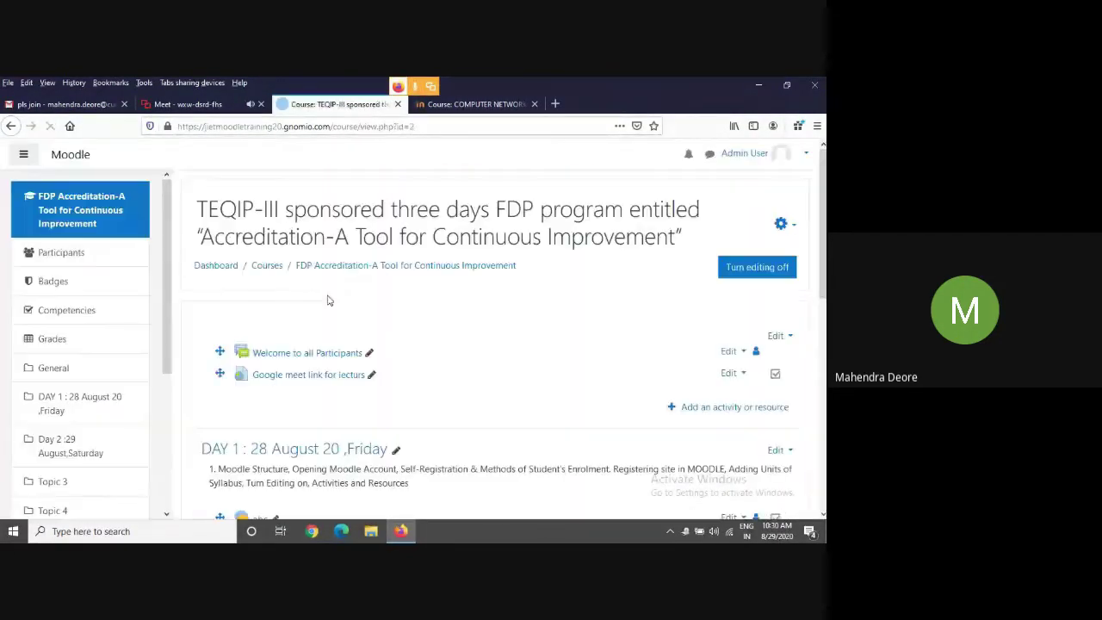
scroll(437, 273, down, 5)
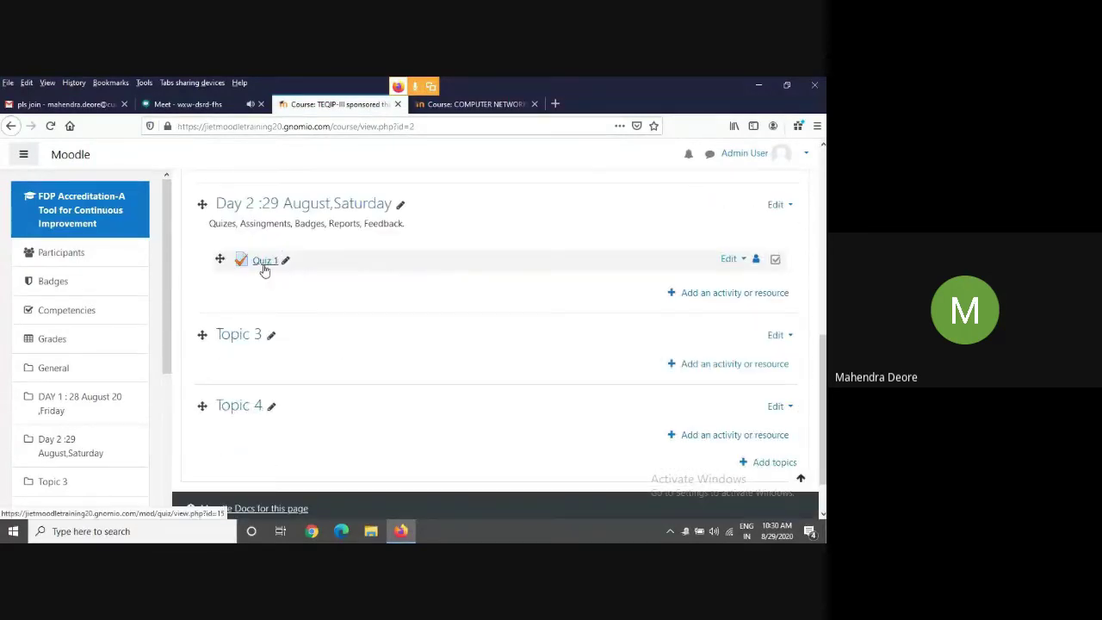
click(264, 261)
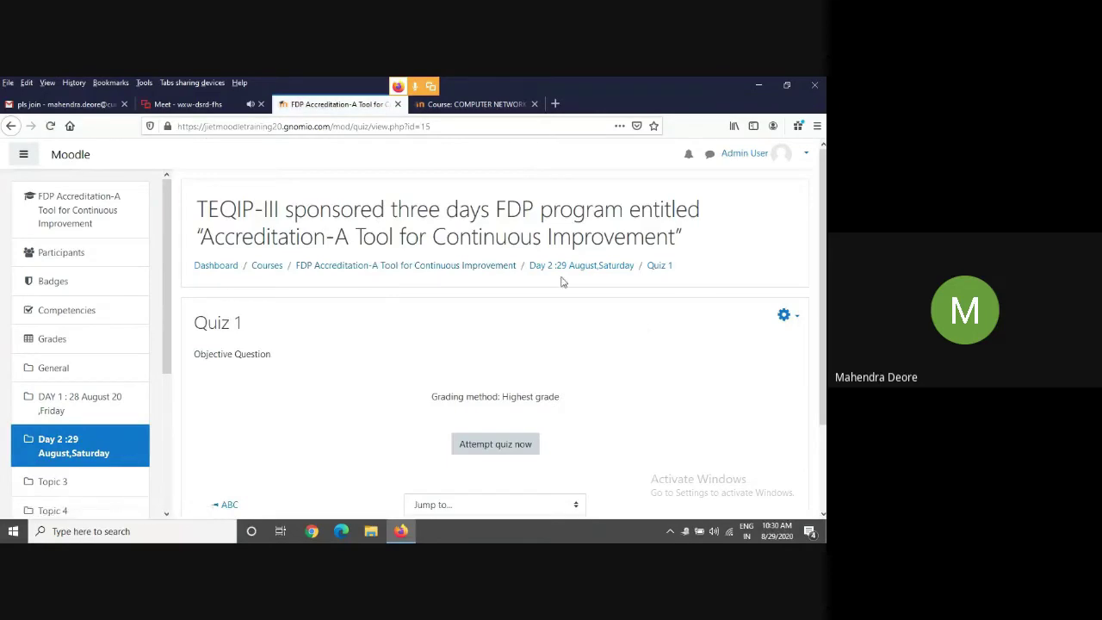
Look over the Quiz 1 page, then view the UNIT 1-Network Layer section of the Computer Networks course.
scroll(561, 280, down, 2)
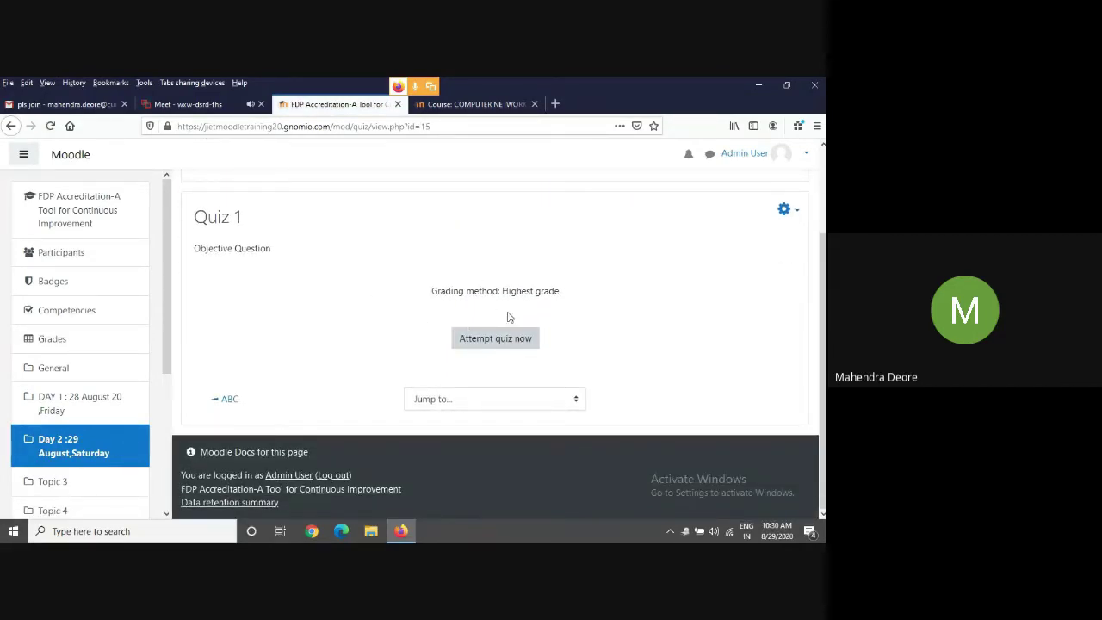
scroll(508, 317, up, 2)
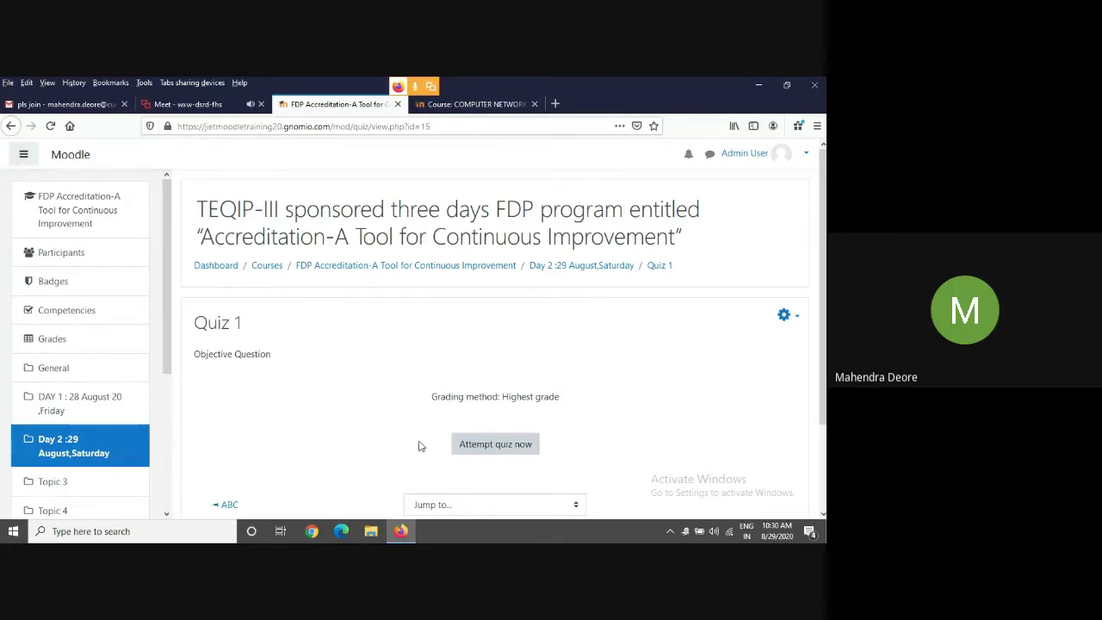
scroll(539, 443, down, 2)
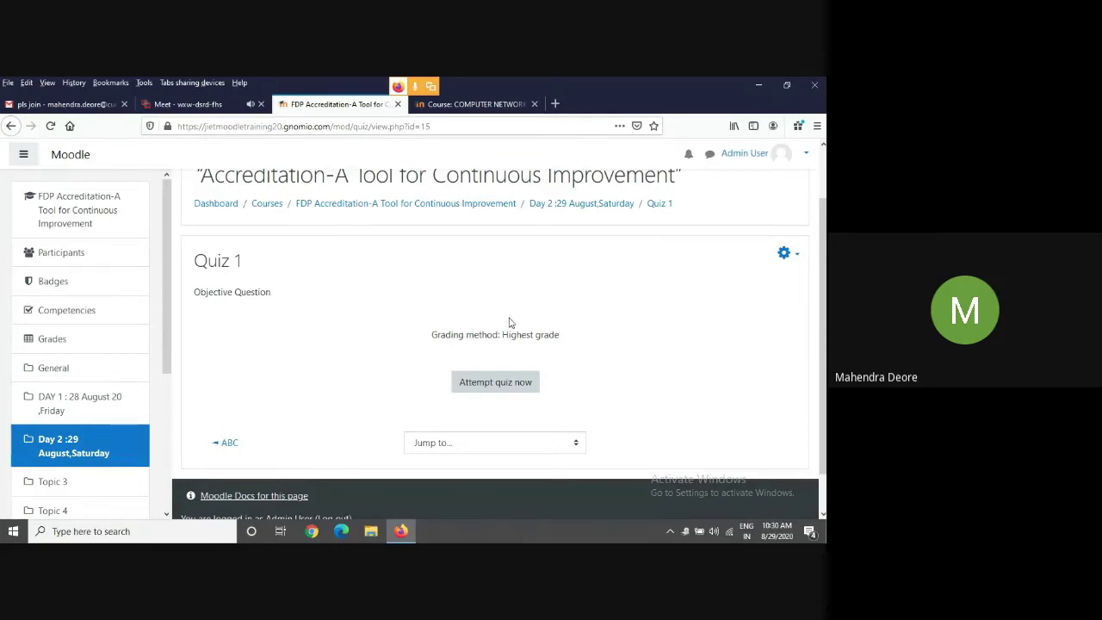
click(489, 104)
scroll(449, 206, down, 5)
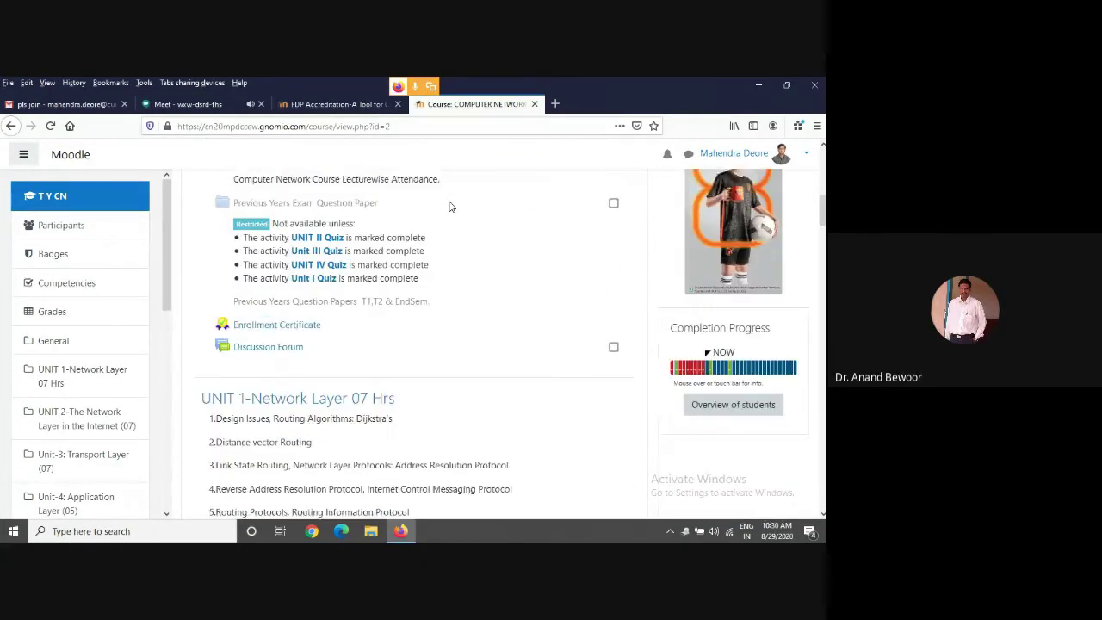
scroll(449, 207, down, 2)
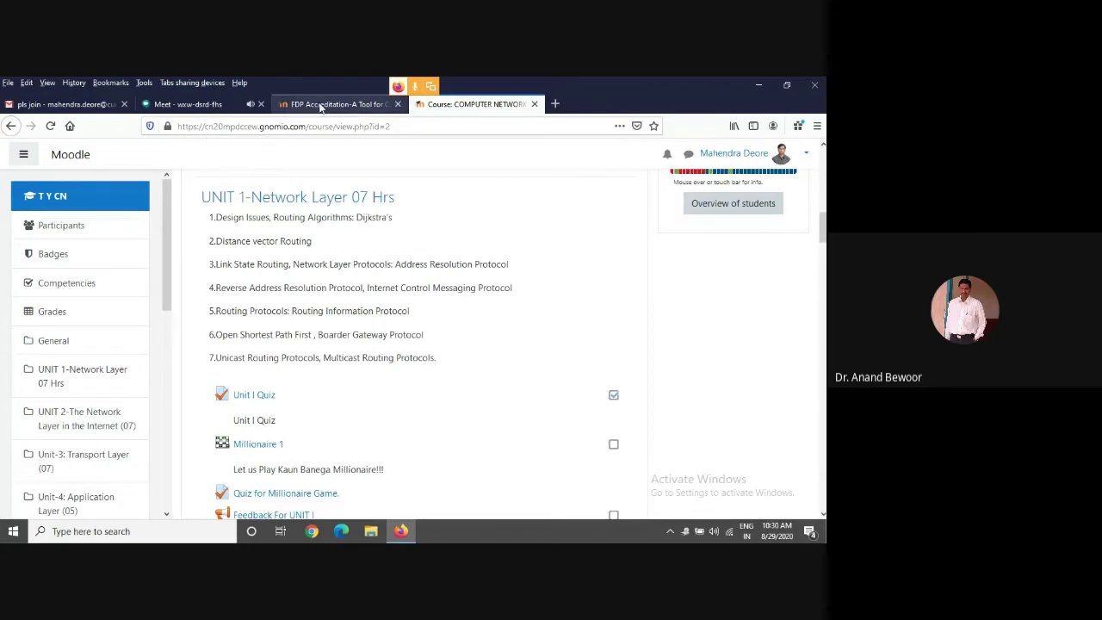
Return to the FDP Accreditation course page, reopen Quiz 1 from the Day 2 section and look over its page.
click(323, 105)
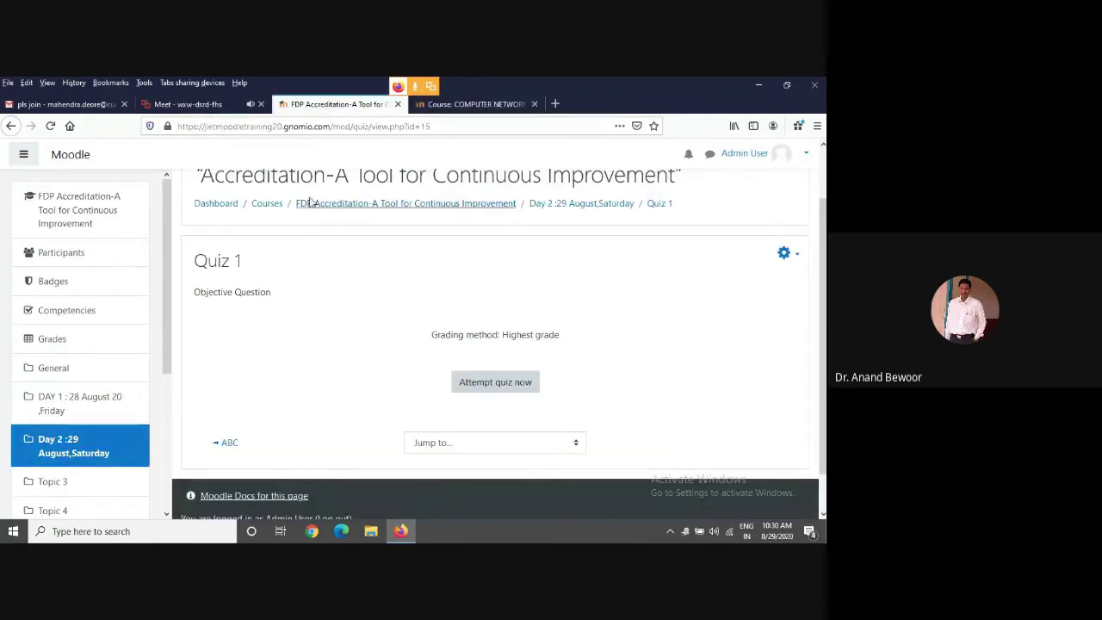
click(373, 204)
scroll(396, 259, down, 3)
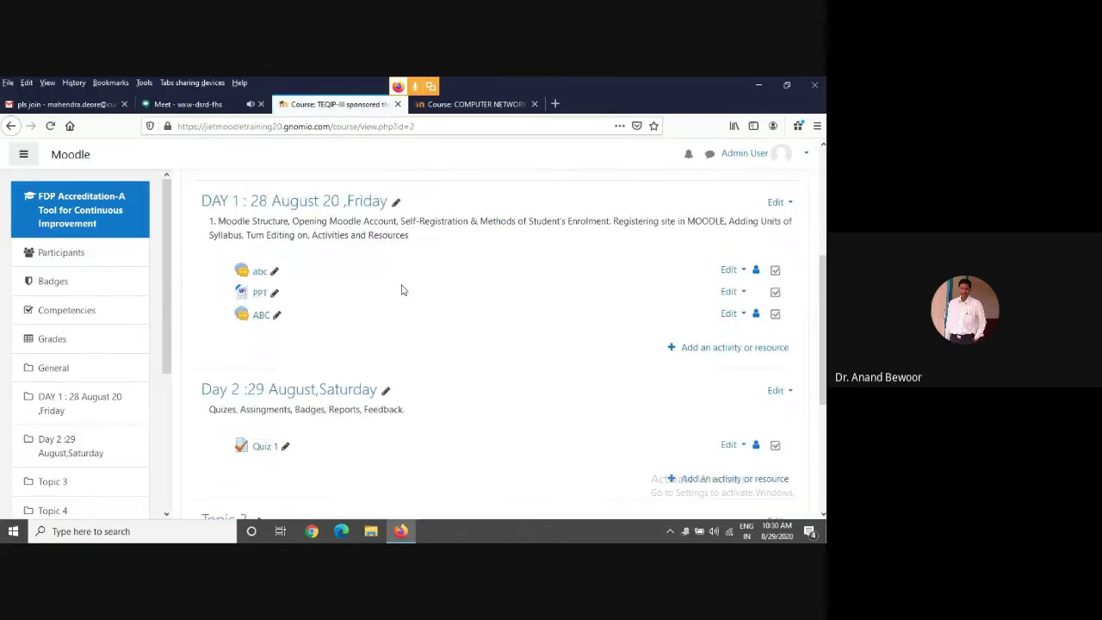
click(265, 445)
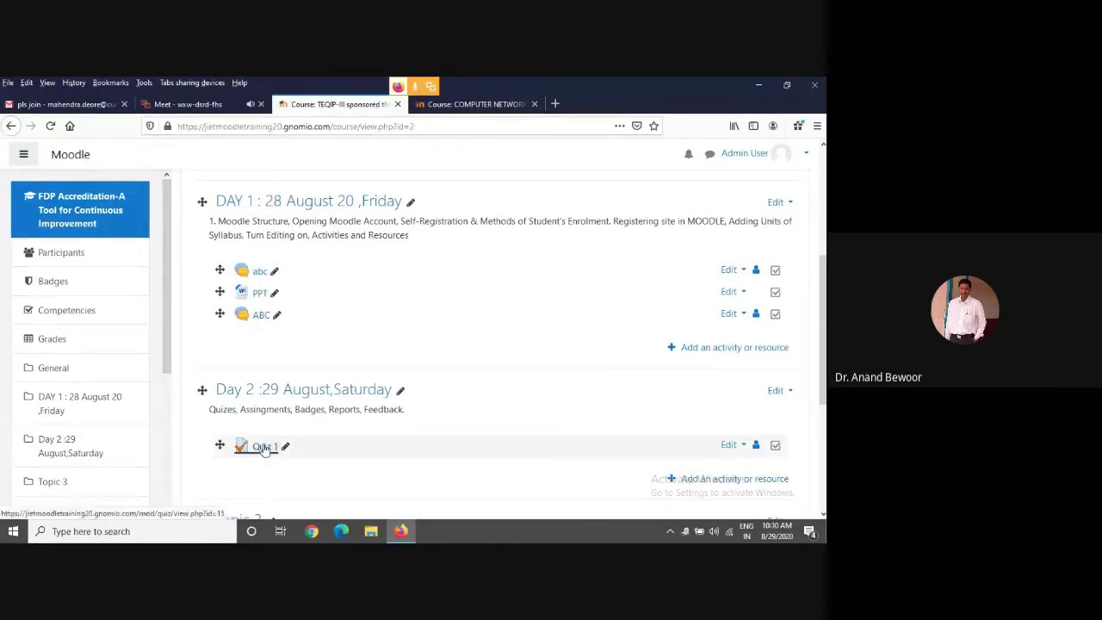
scroll(412, 425, down, 2)
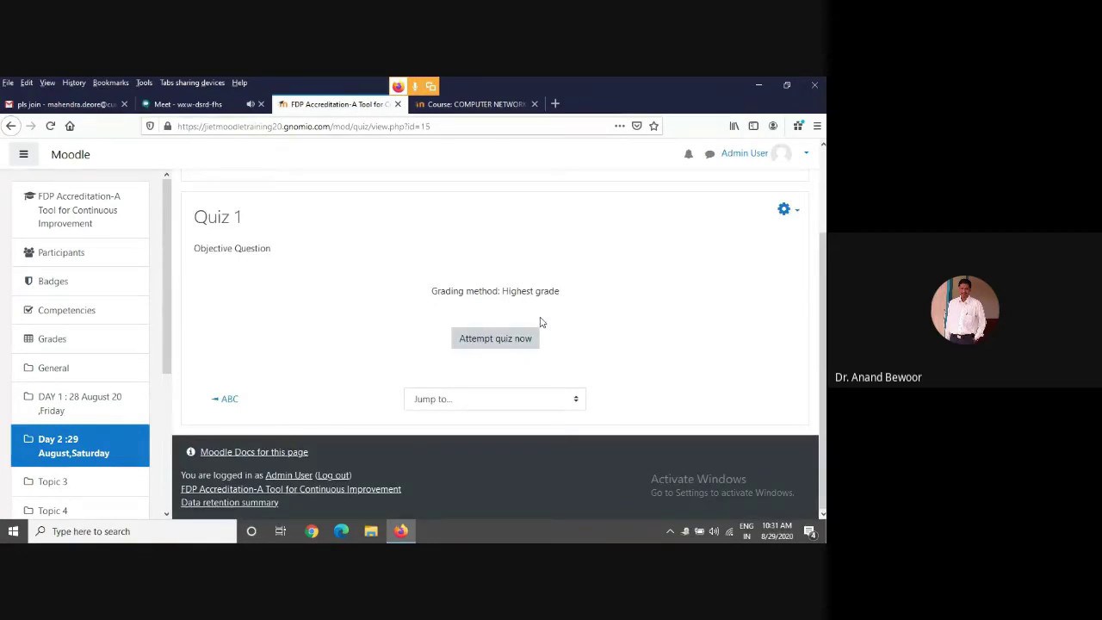
scroll(431, 249, up, 2)
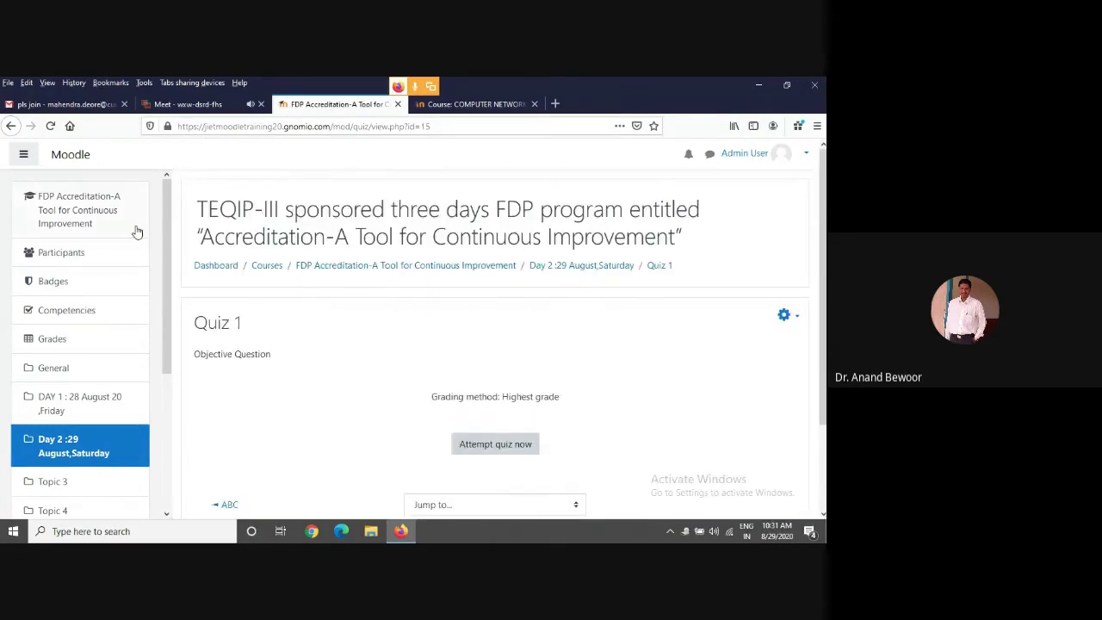
Open the question editing page of Quiz 1 in the FDP course and look over its list of questions.
click(459, 103)
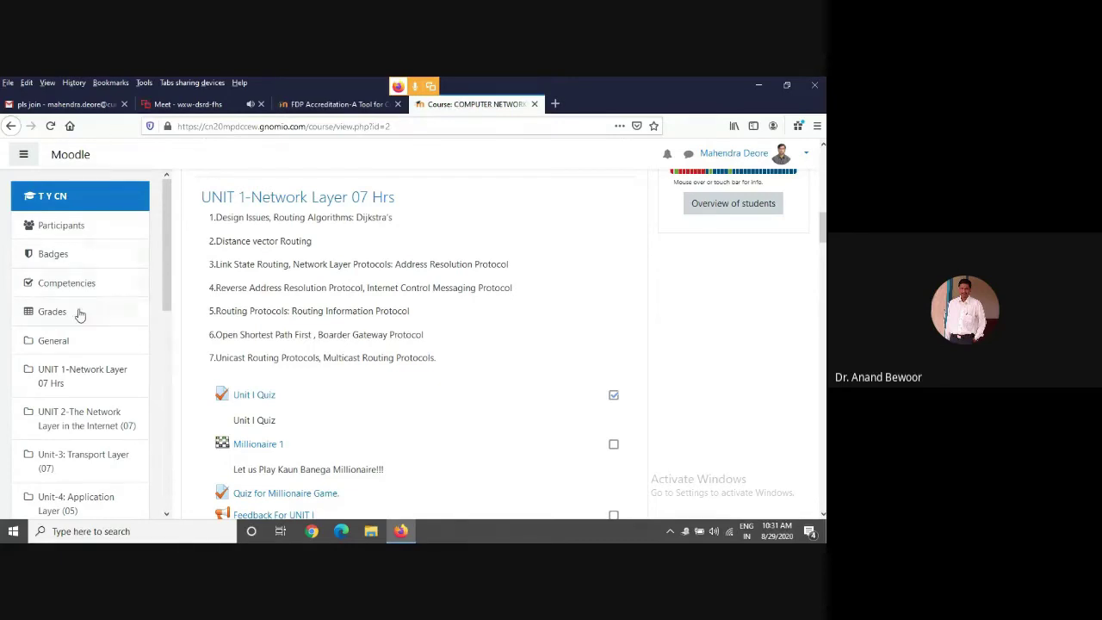
click(344, 107)
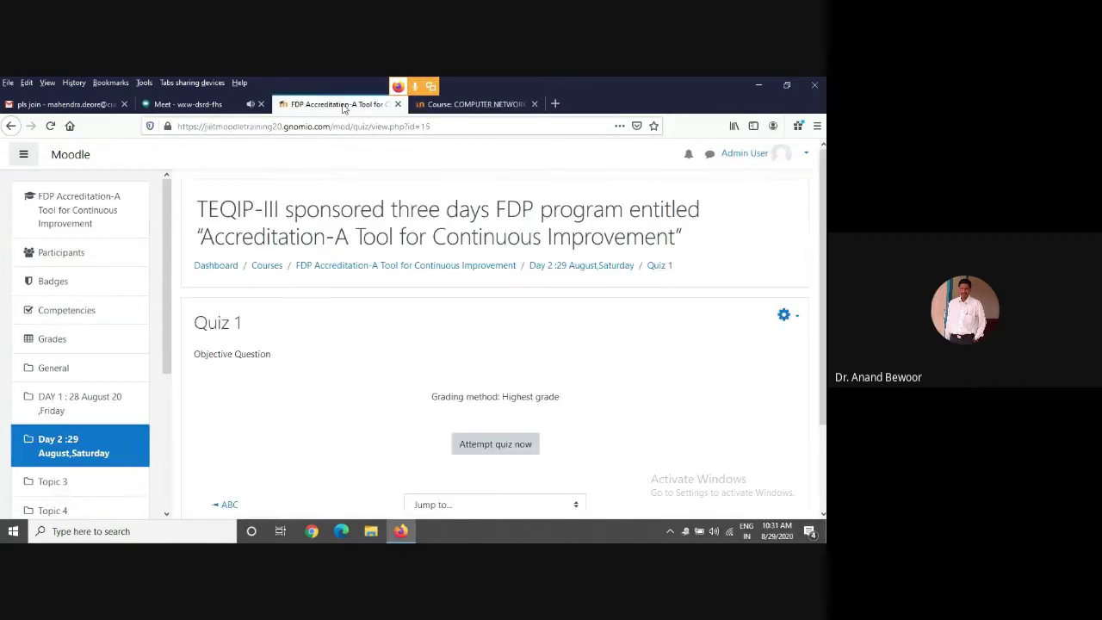
click(785, 315)
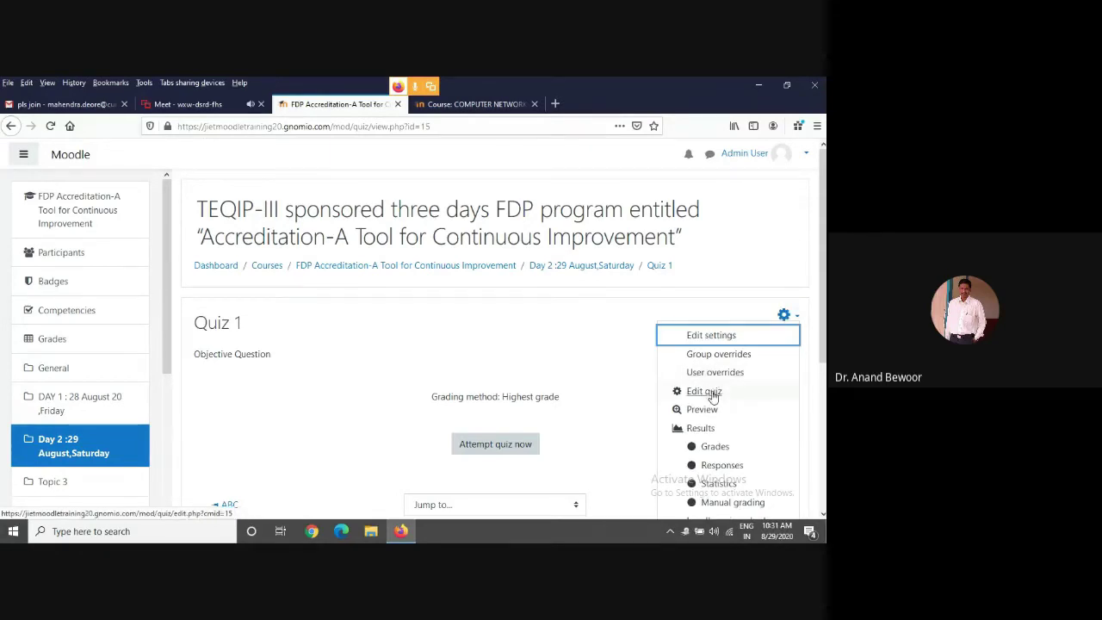
click(713, 394)
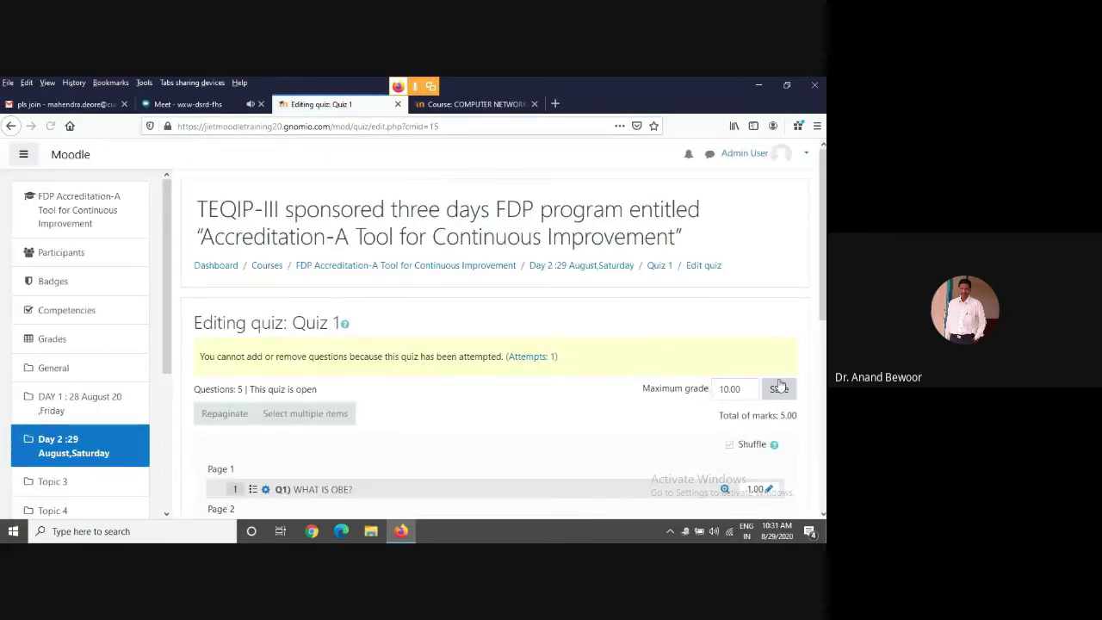
scroll(782, 387, down, 4)
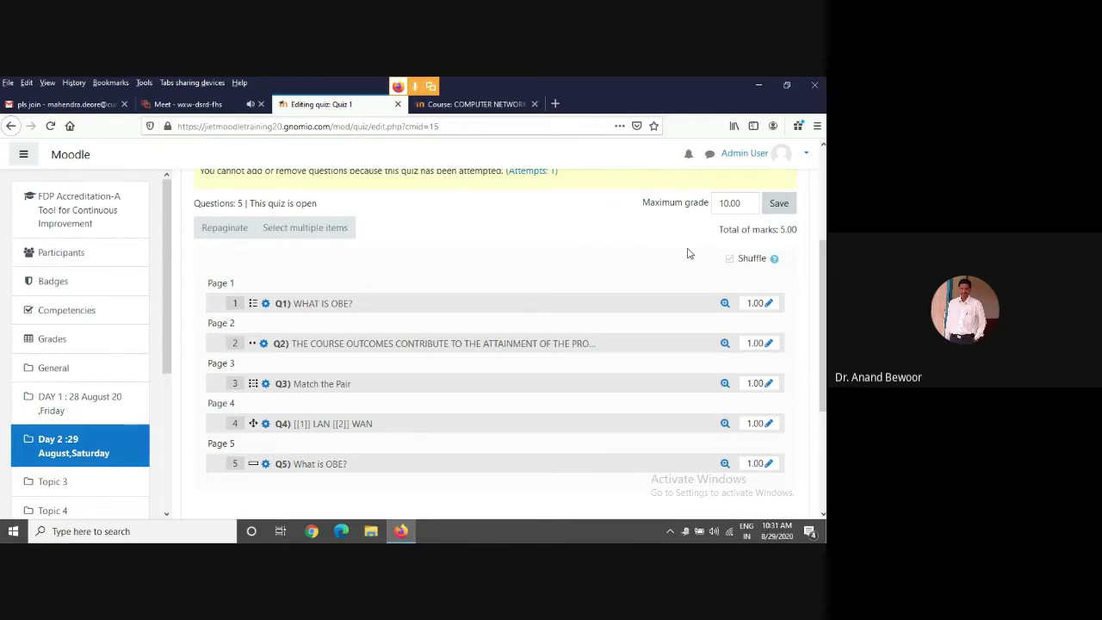
Leave the Quiz 1 editing page for the FDP Accreditation course page and view its Day 2 section.
click(470, 104)
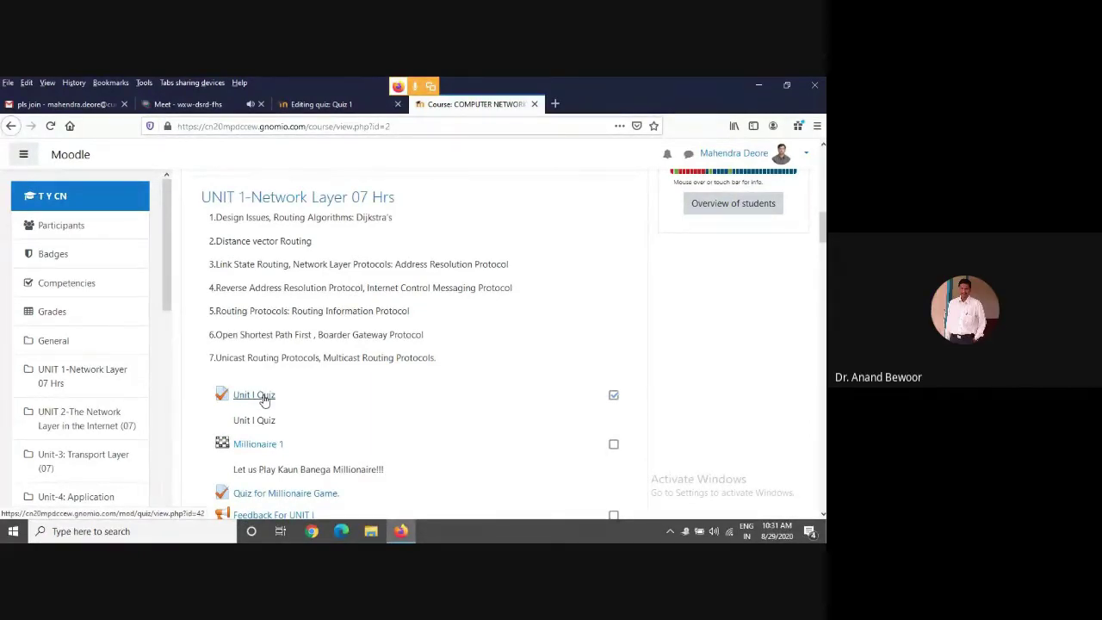
click(332, 106)
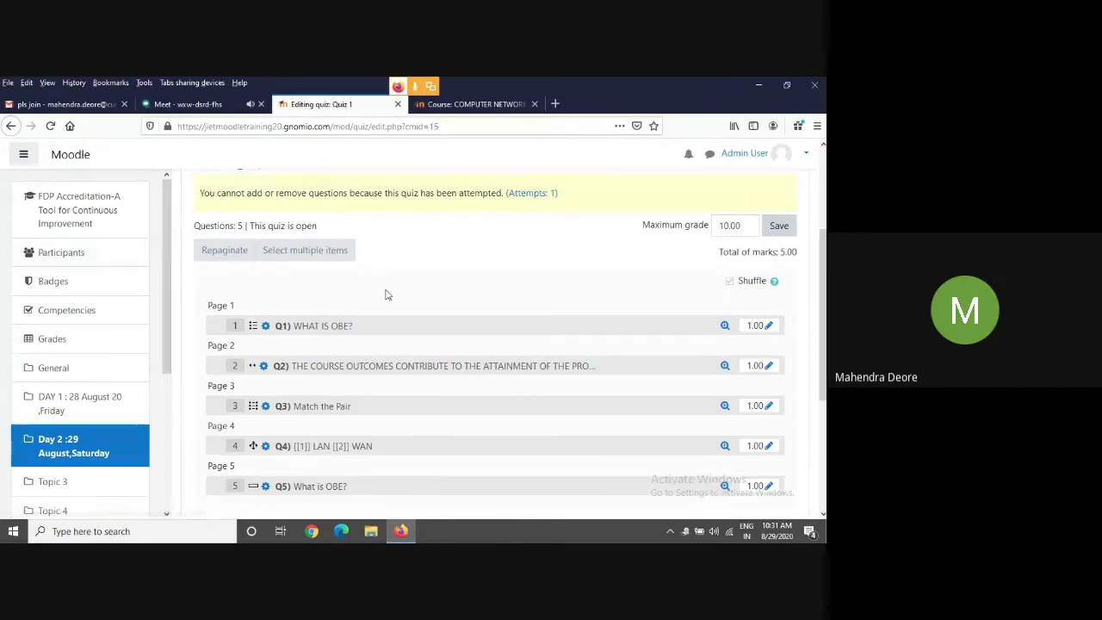
scroll(387, 291, up, 3)
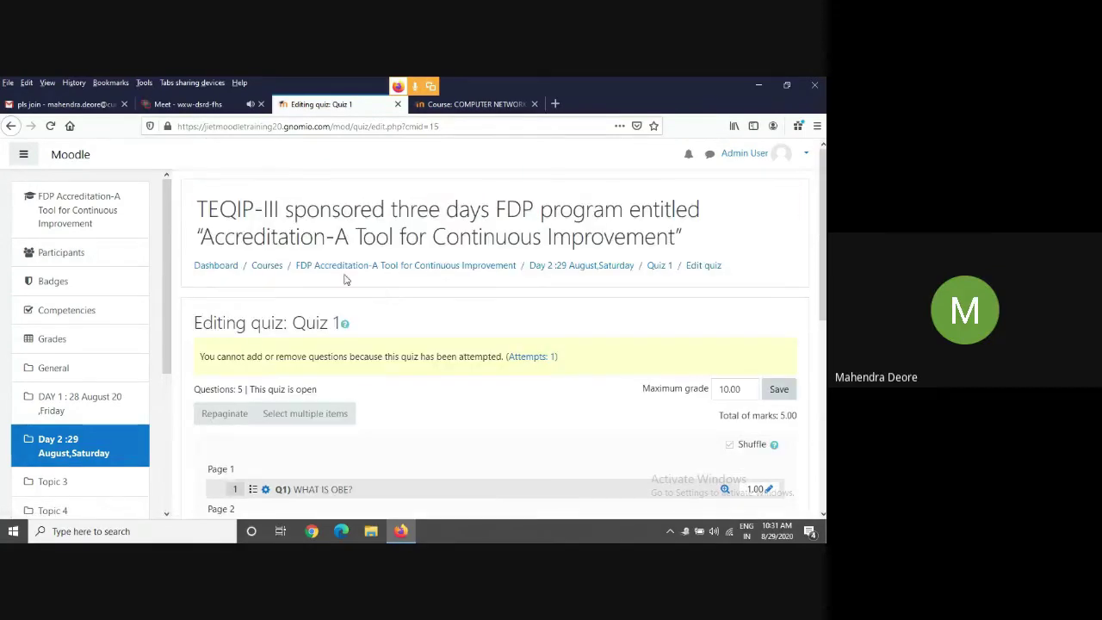
click(462, 266)
scroll(360, 310, down, 3)
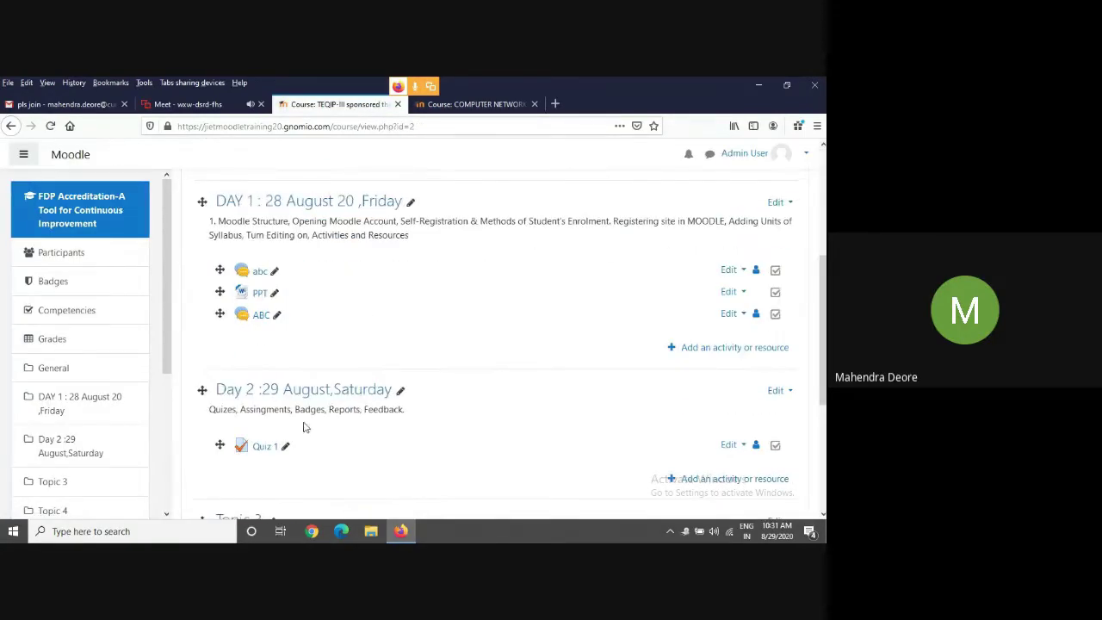
In the Computer Networks course, open the UNIT II Quiz and bring up the report of its attempts.
click(475, 108)
scroll(471, 256, down, 5)
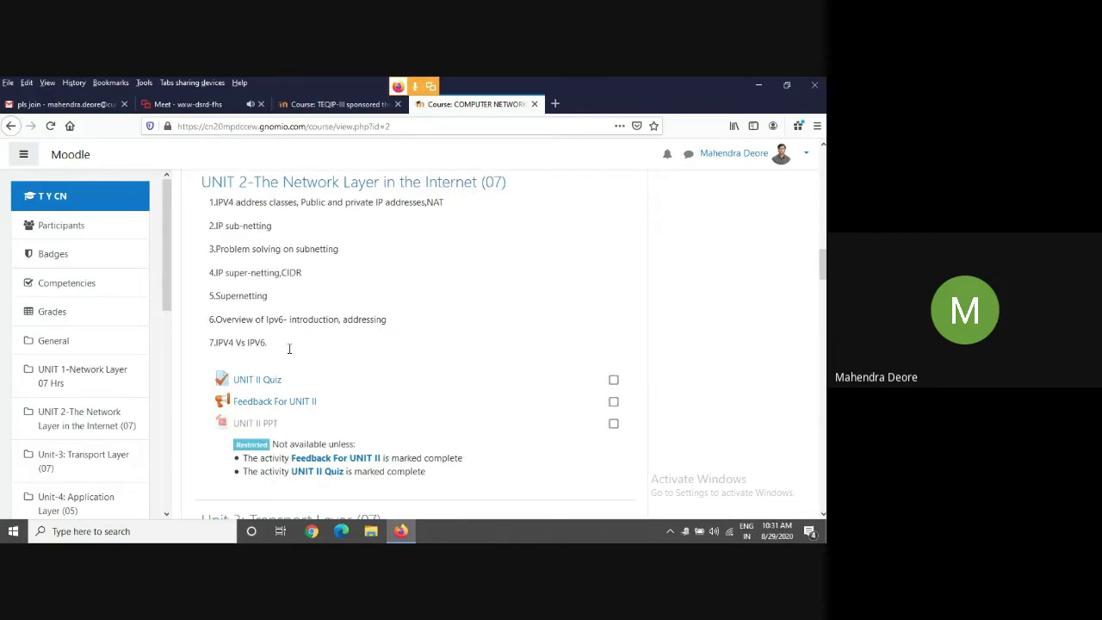
click(256, 379)
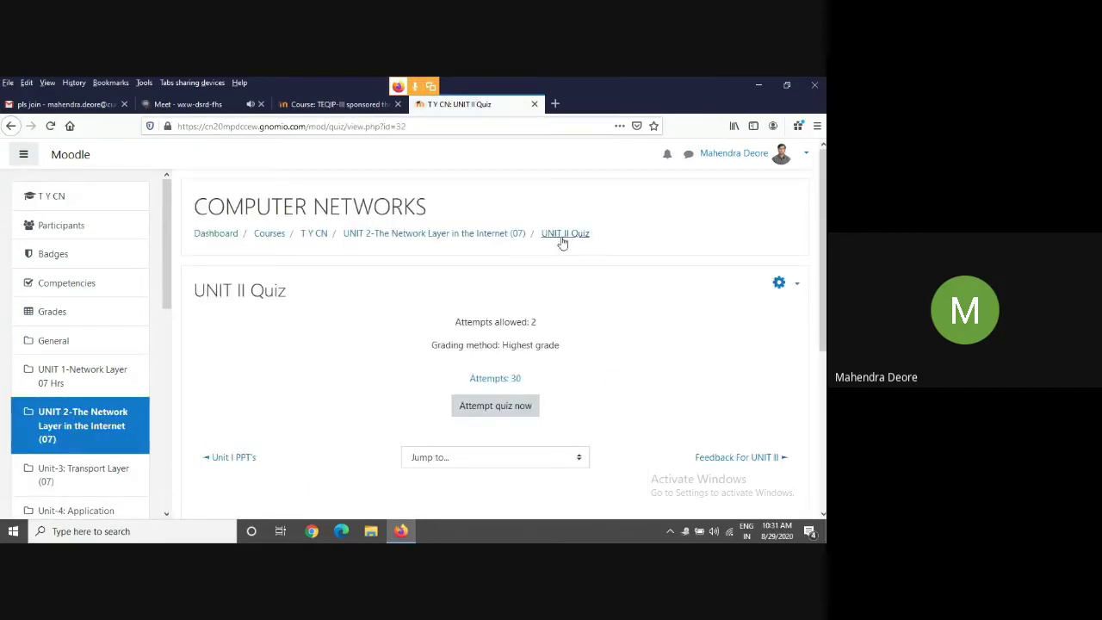
click(502, 382)
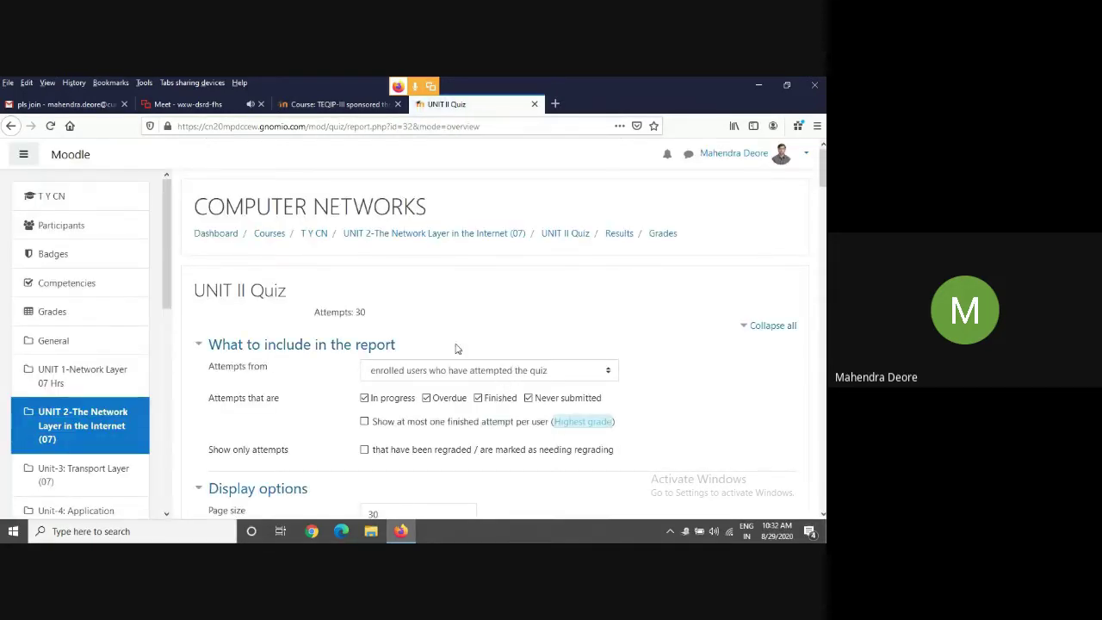
Review the attempt filters and display options of the UNIT II Quiz grades report, and show the report.
scroll(484, 350, down, 3)
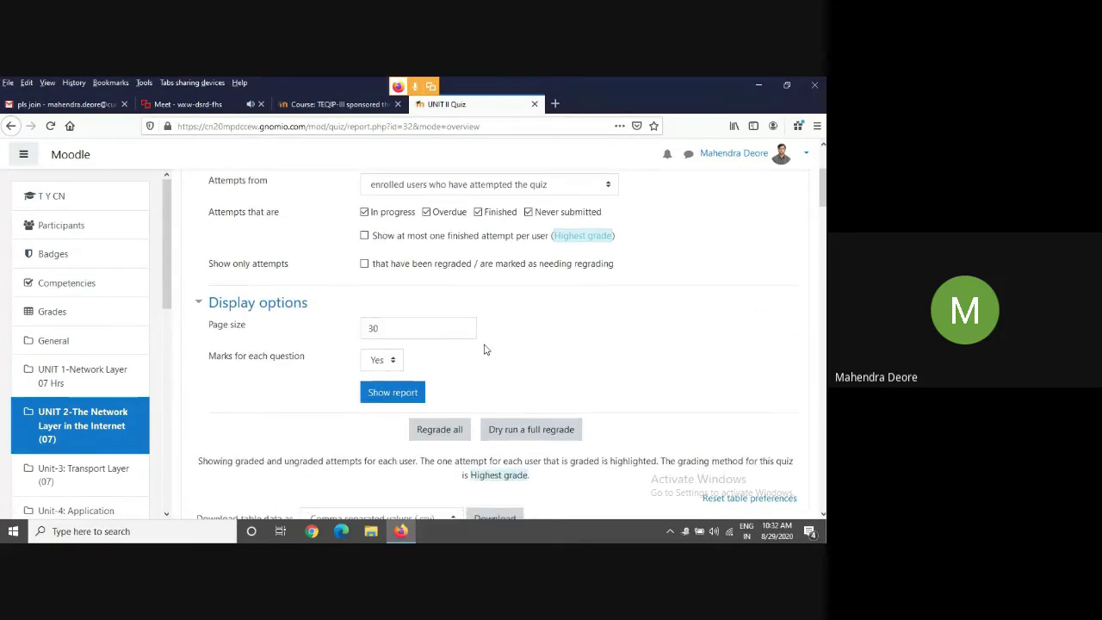
scroll(537, 338, up, 3)
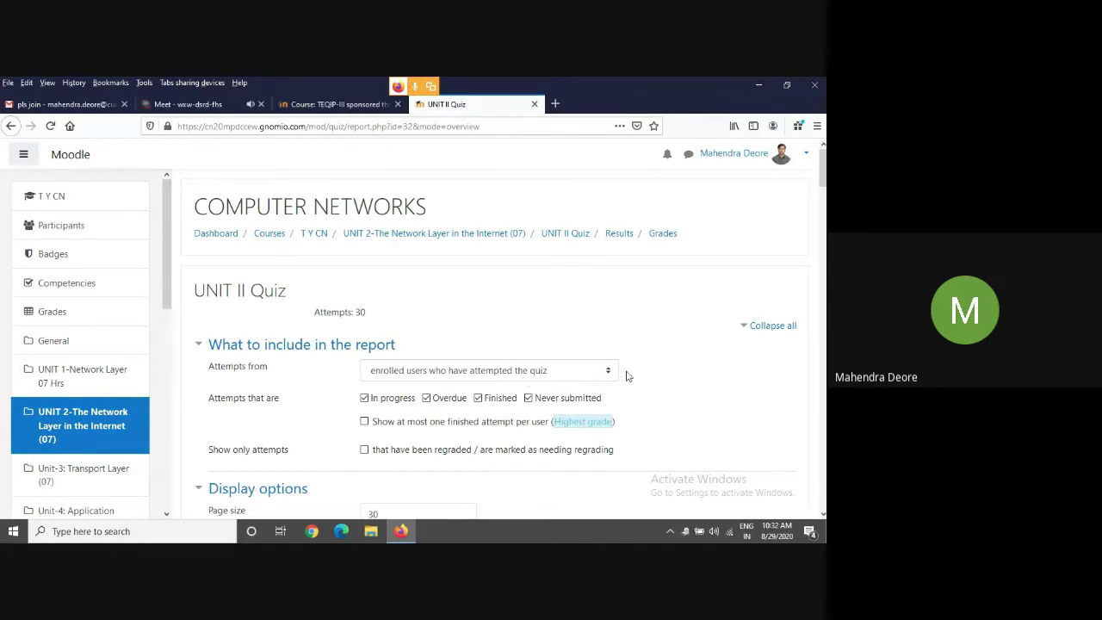
scroll(627, 375, down, 3)
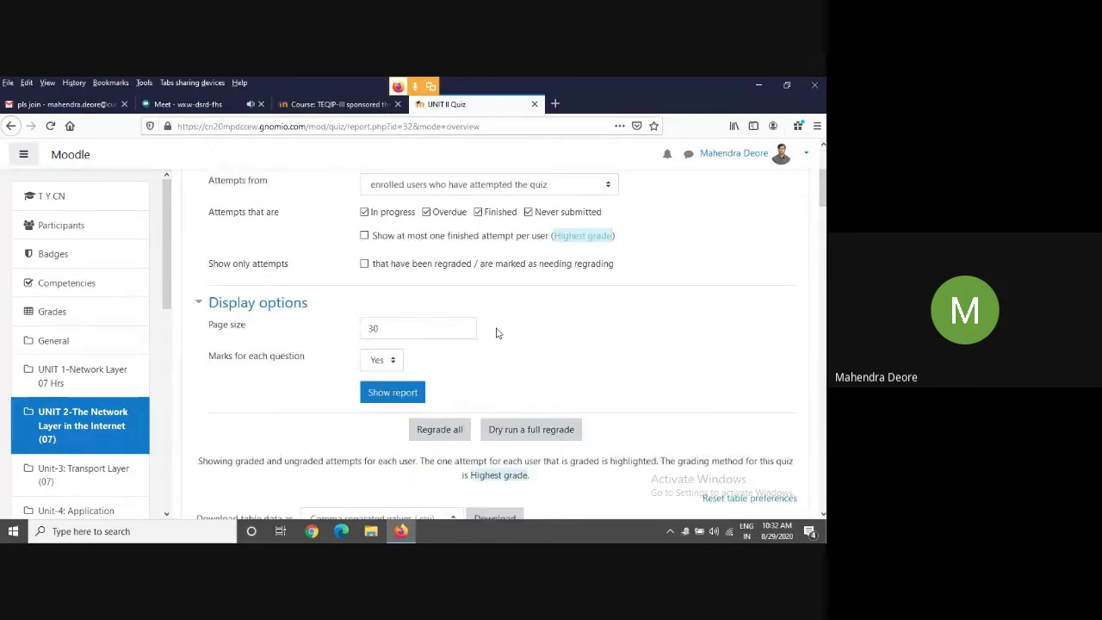
click(400, 395)
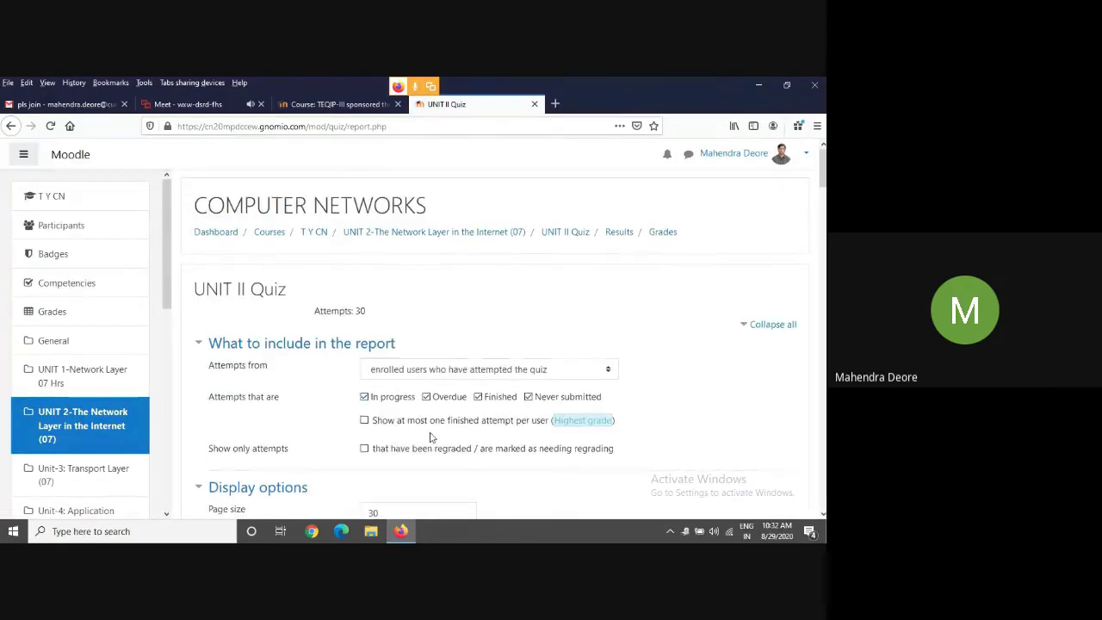
Examine the students' attempt states, completion times, grades and marks per question in the UNIT II Quiz results table.
scroll(431, 436, down, 4)
scroll(432, 437, down, 6)
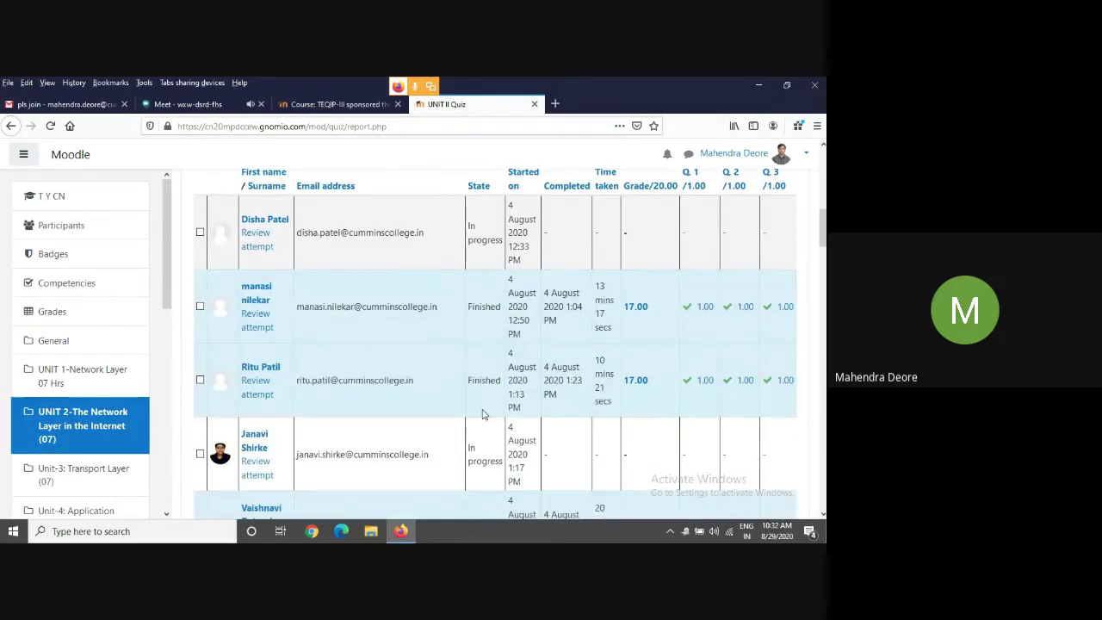
scroll(483, 417, up, 3)
scroll(738, 327, up, 4)
scroll(612, 387, down, 1)
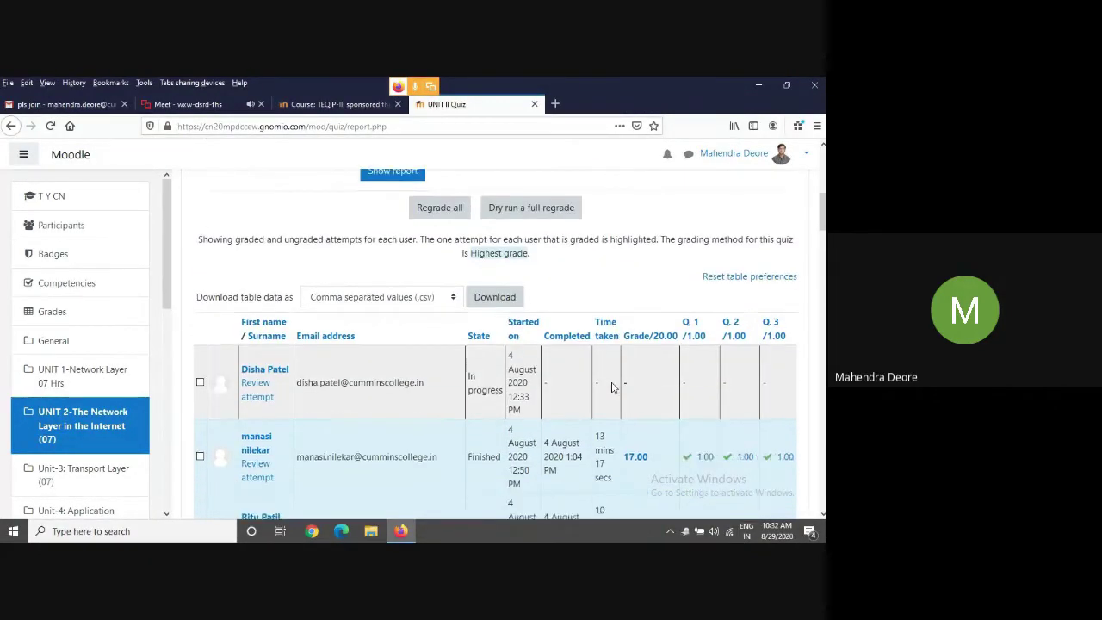
scroll(613, 387, down, 1)
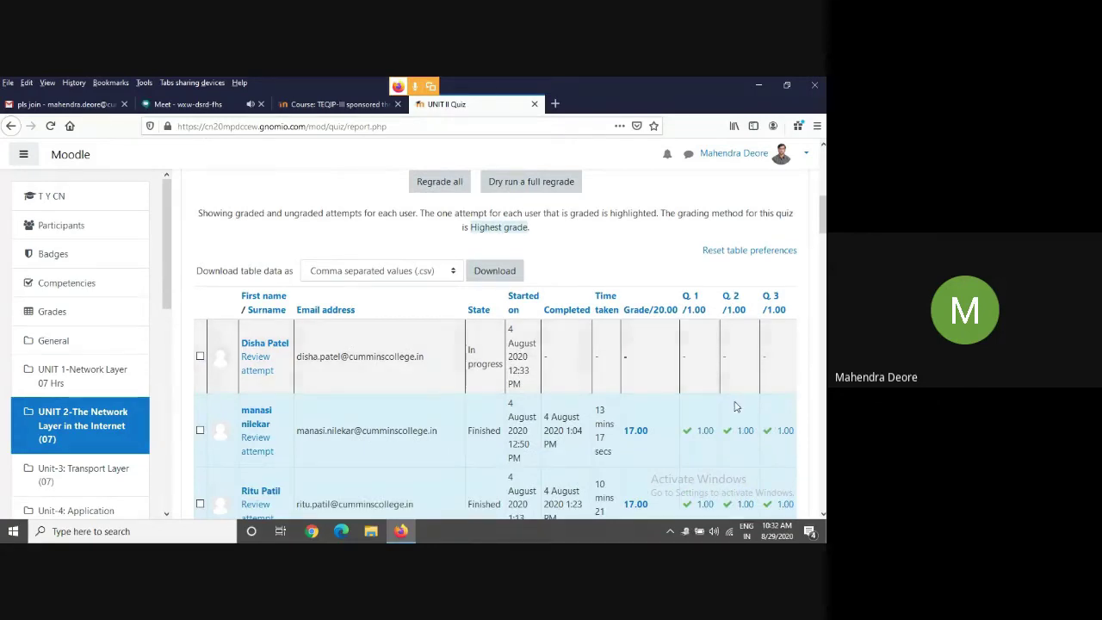
scroll(708, 362, down, 3)
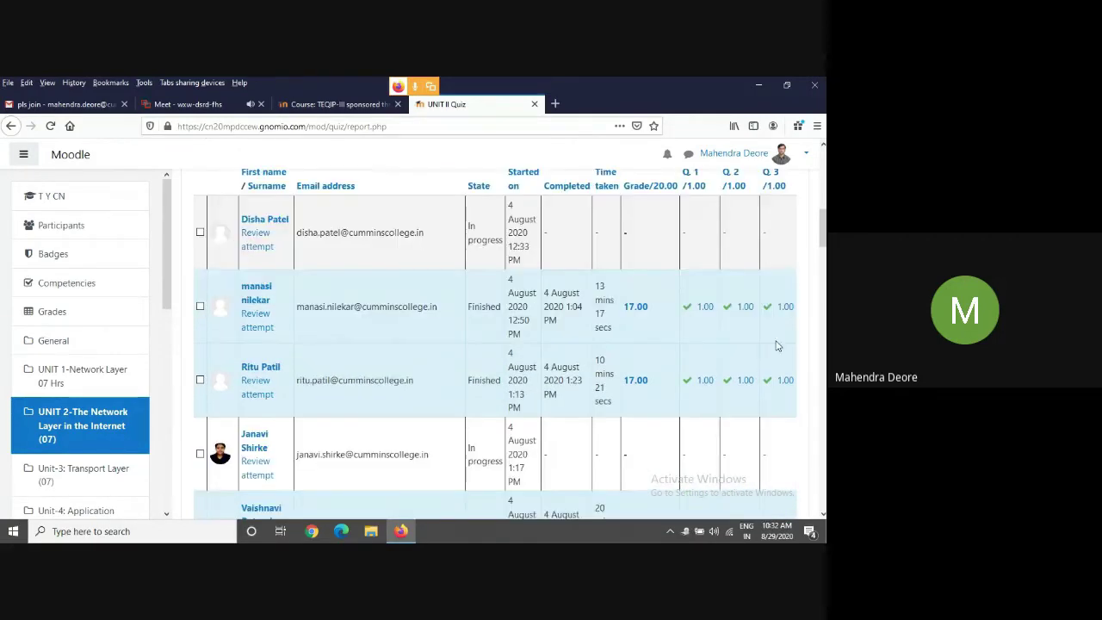
Examine the overall average row and the chart of students achieving each grade range in the UNIT II Quiz report.
scroll(775, 346, down, 6)
scroll(773, 348, down, 15)
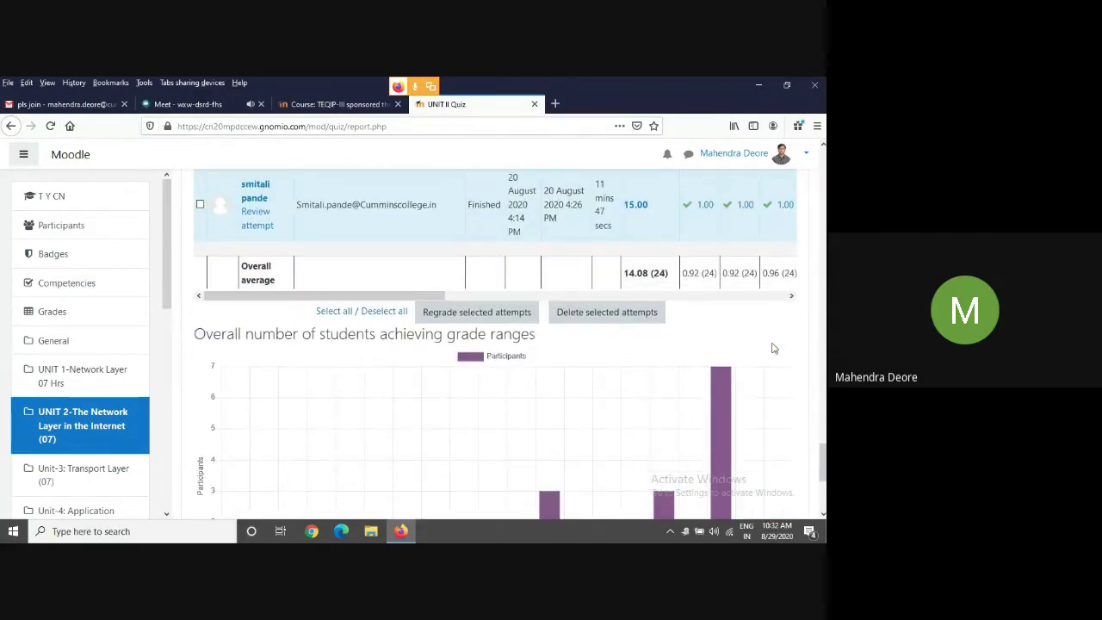
scroll(772, 348, down, 3)
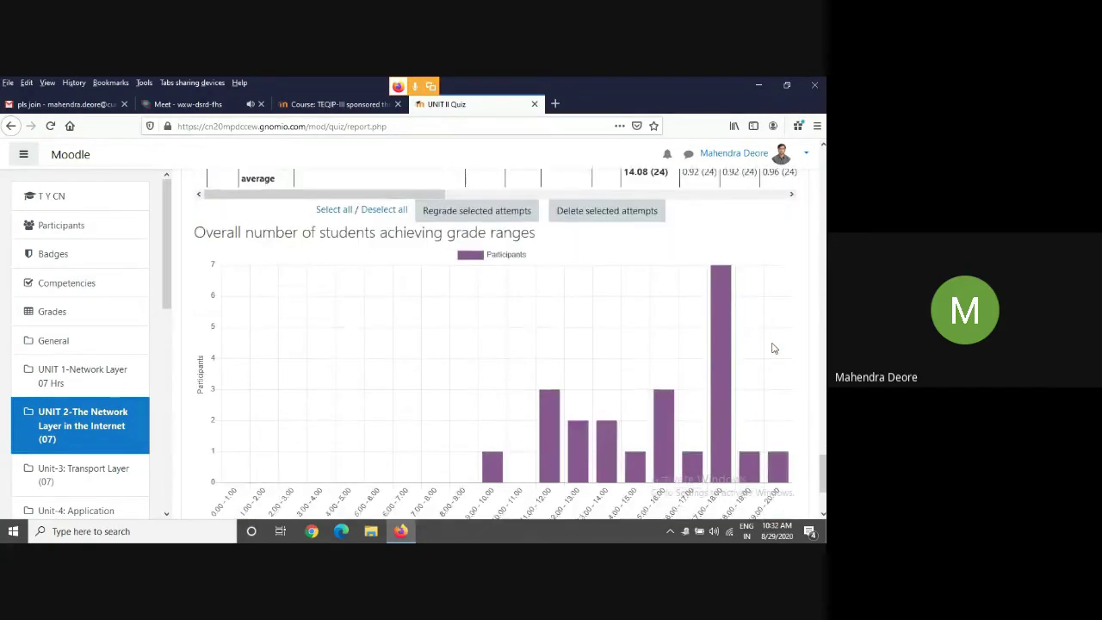
scroll(772, 348, up, 3)
scroll(772, 347, down, 3)
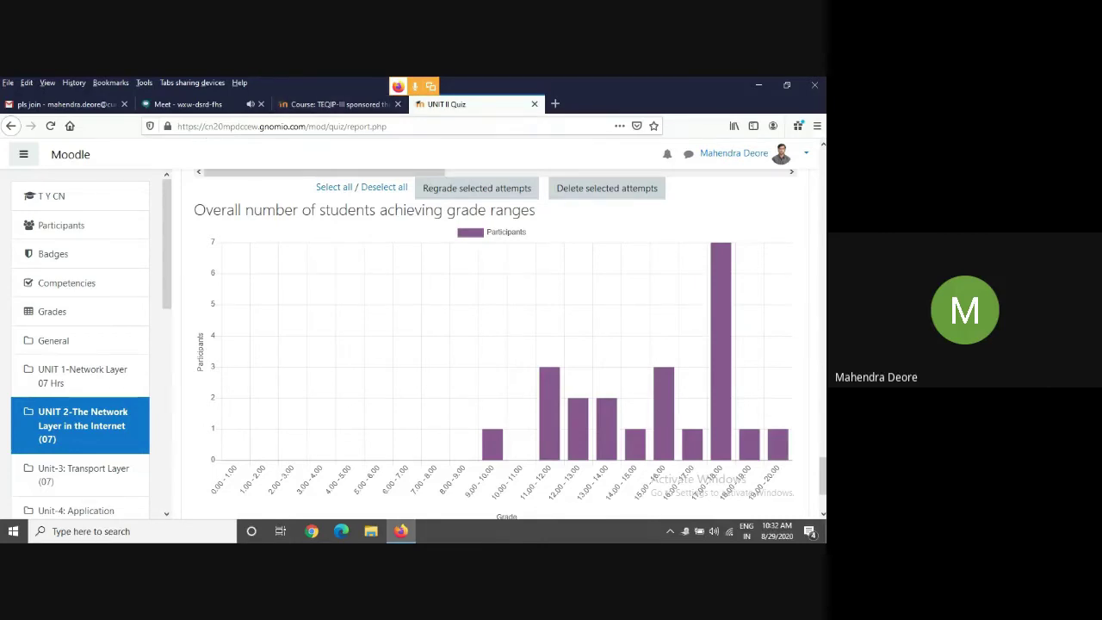
mouse_move(716, 470)
mouse_move(497, 444)
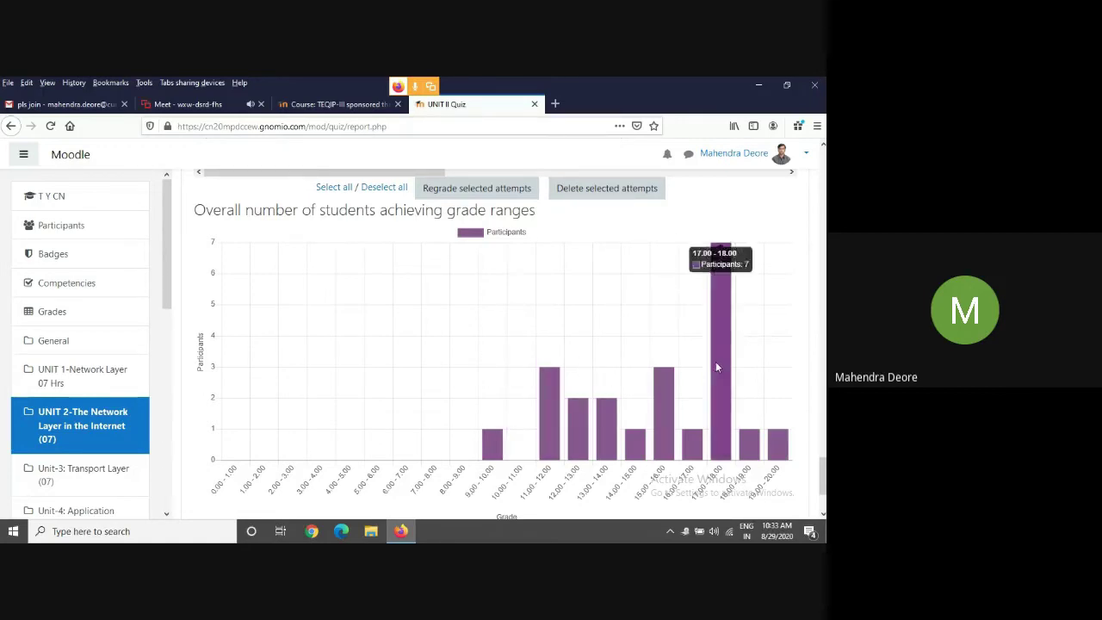
scroll(655, 362, up, 5)
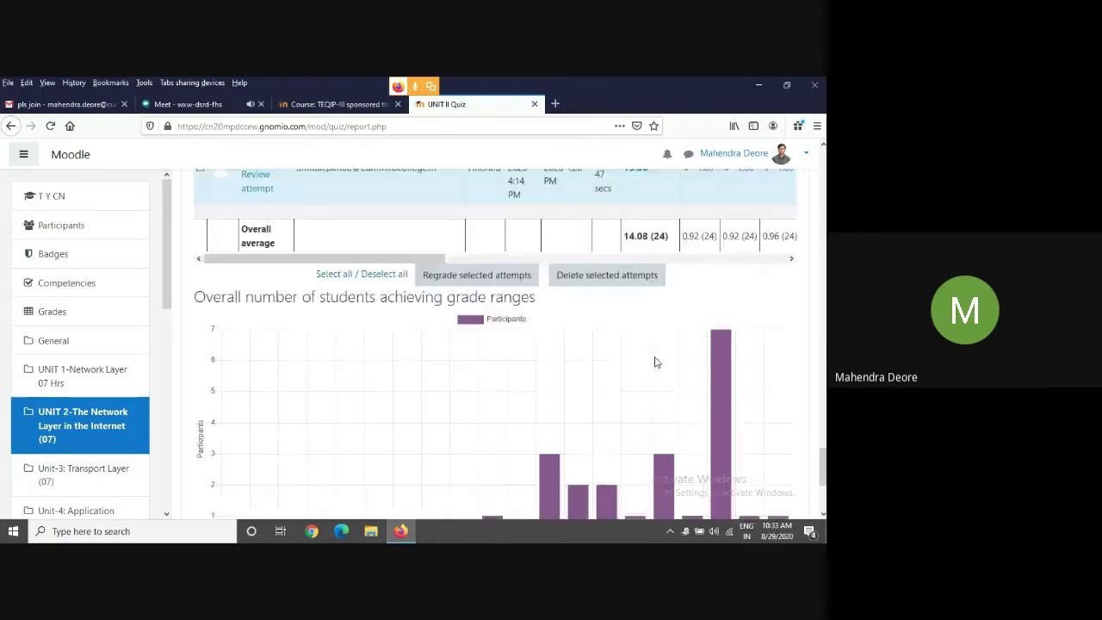
Show the data behind the UNIT II Quiz grade distribution chart and examine the number of participants in each grade range.
scroll(655, 362, up, 3)
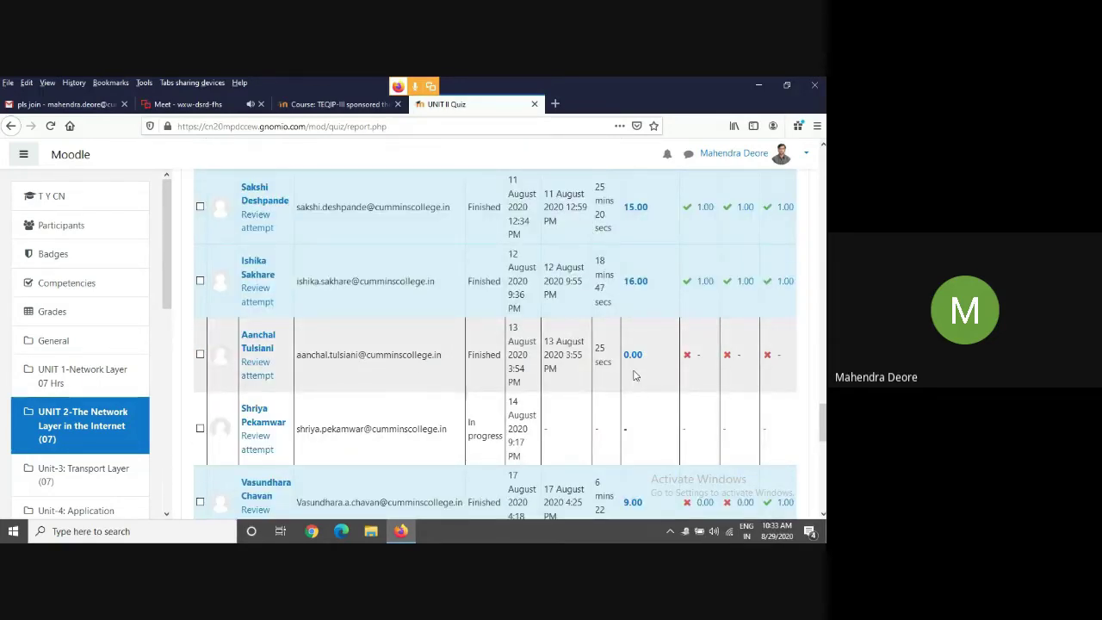
scroll(635, 375, up, 1)
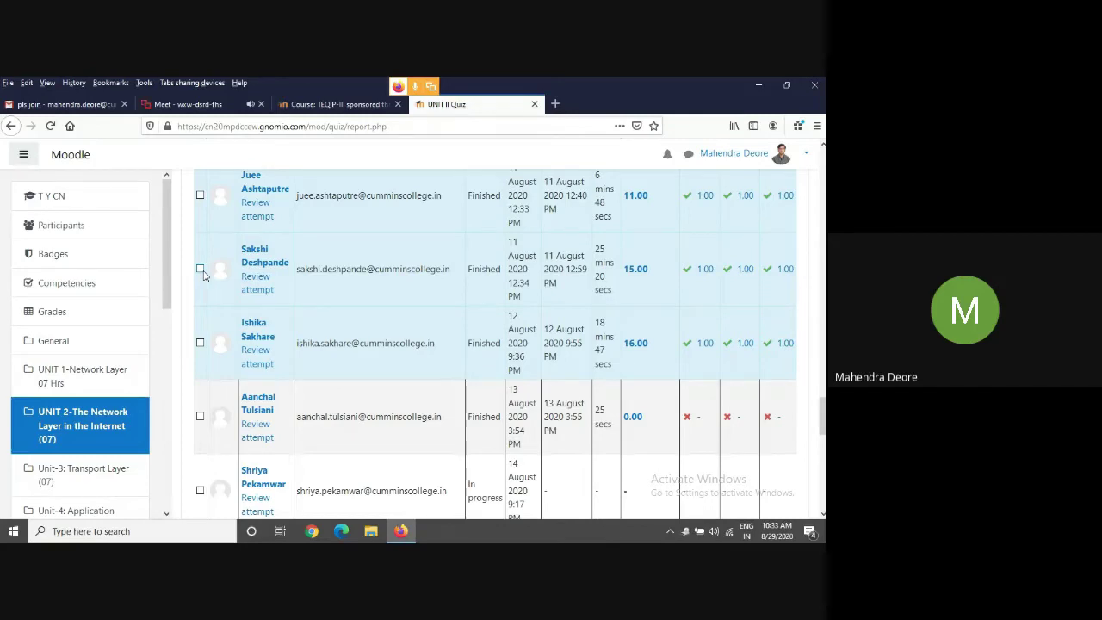
scroll(434, 300, down, 10)
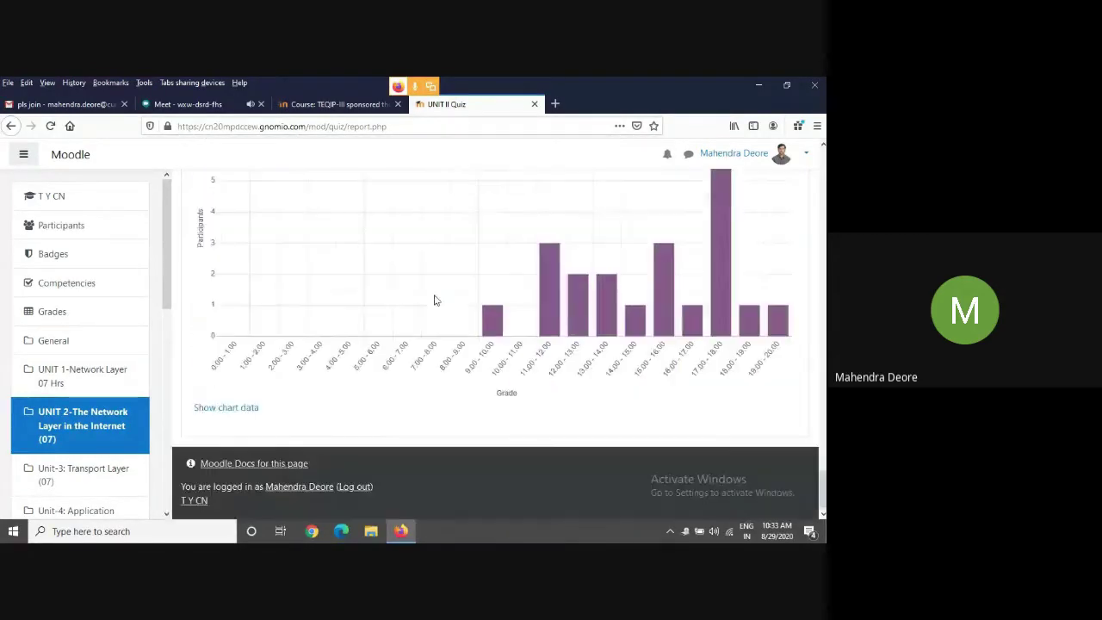
click(242, 411)
scroll(484, 388, down, 4)
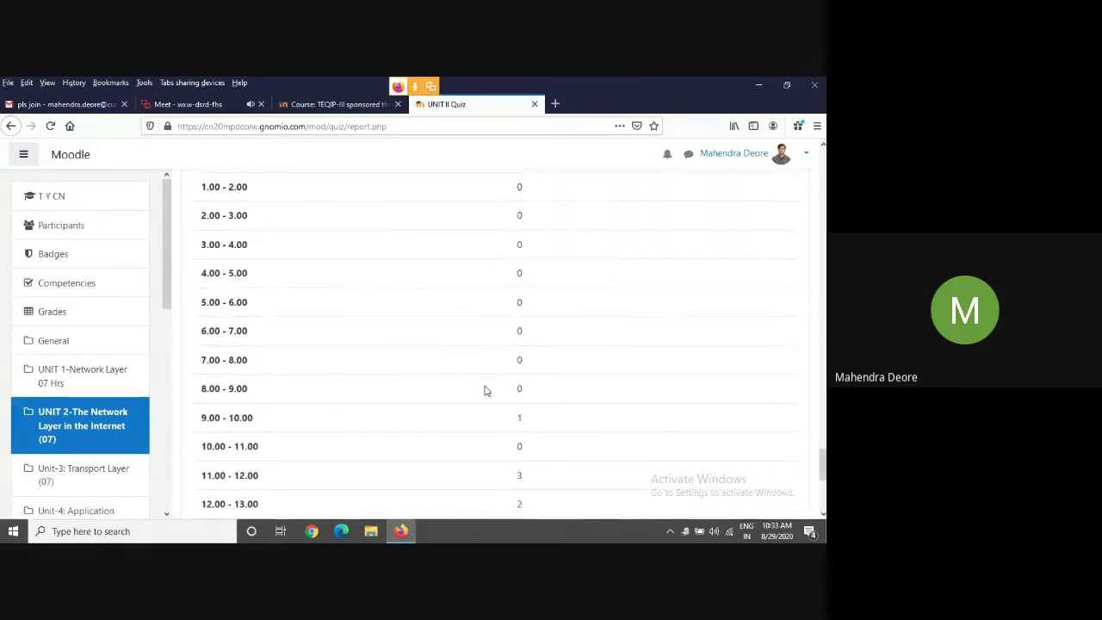
scroll(485, 390, down, 5)
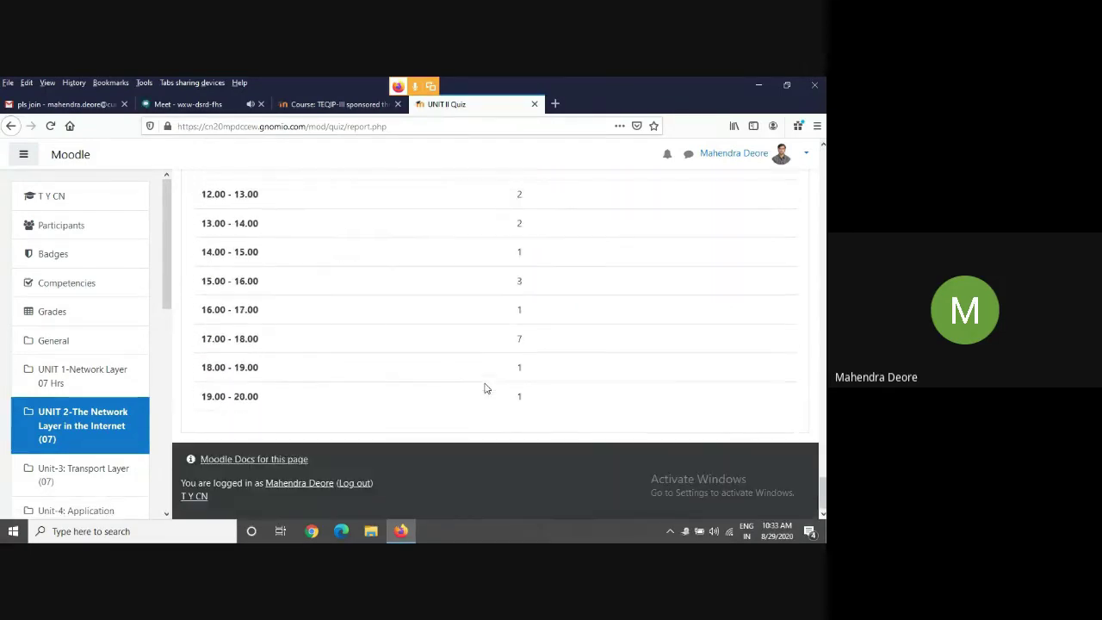
scroll(287, 401, up, 4)
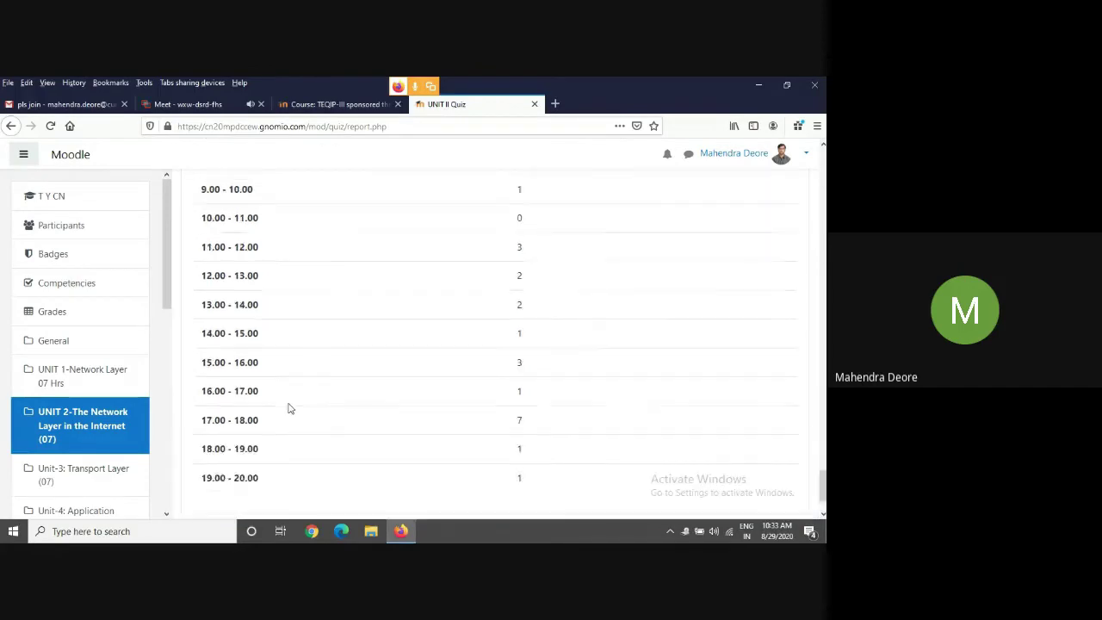
scroll(290, 408, down, 3)
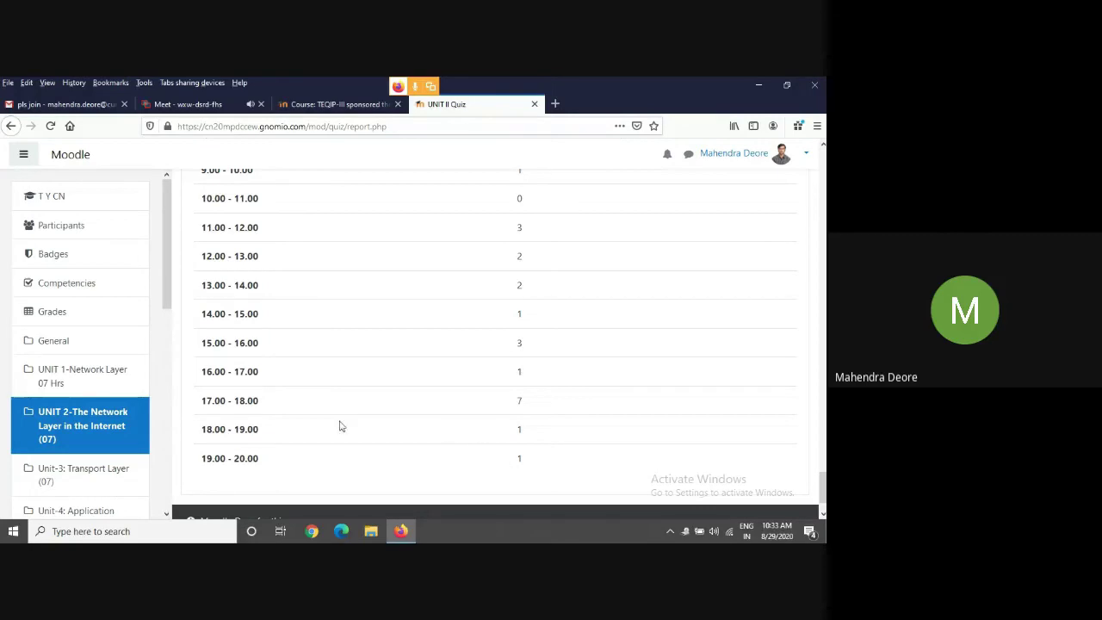
scroll(614, 407, up, 4)
scroll(614, 407, up, 20)
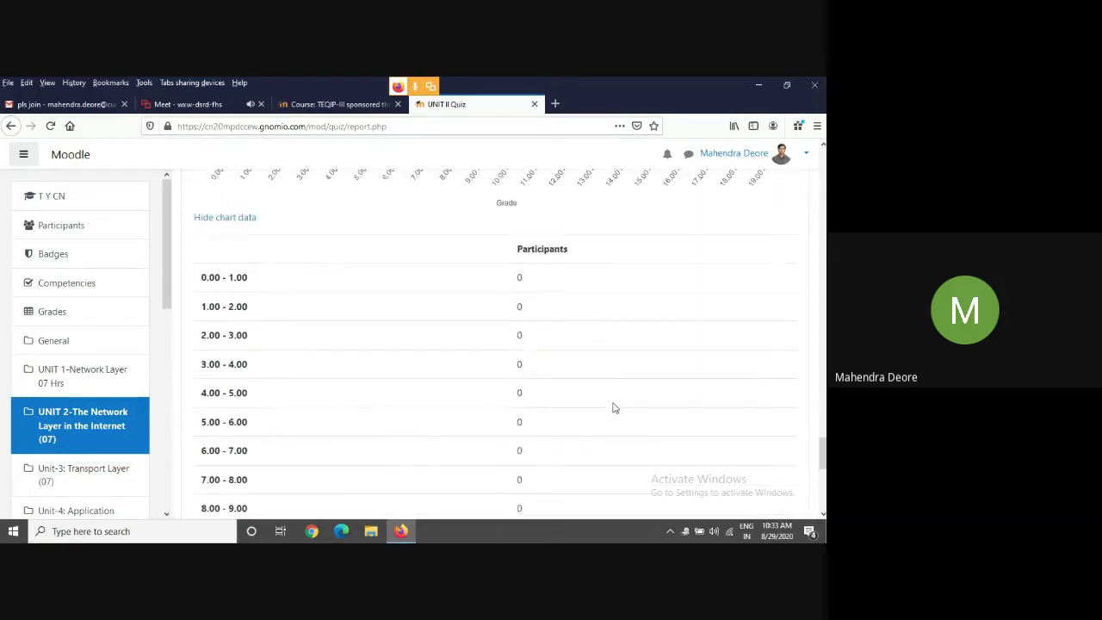
Review the UNIT II Quiz attempts table again along with the report's attempt filters and display options.
scroll(614, 406, up, 15)
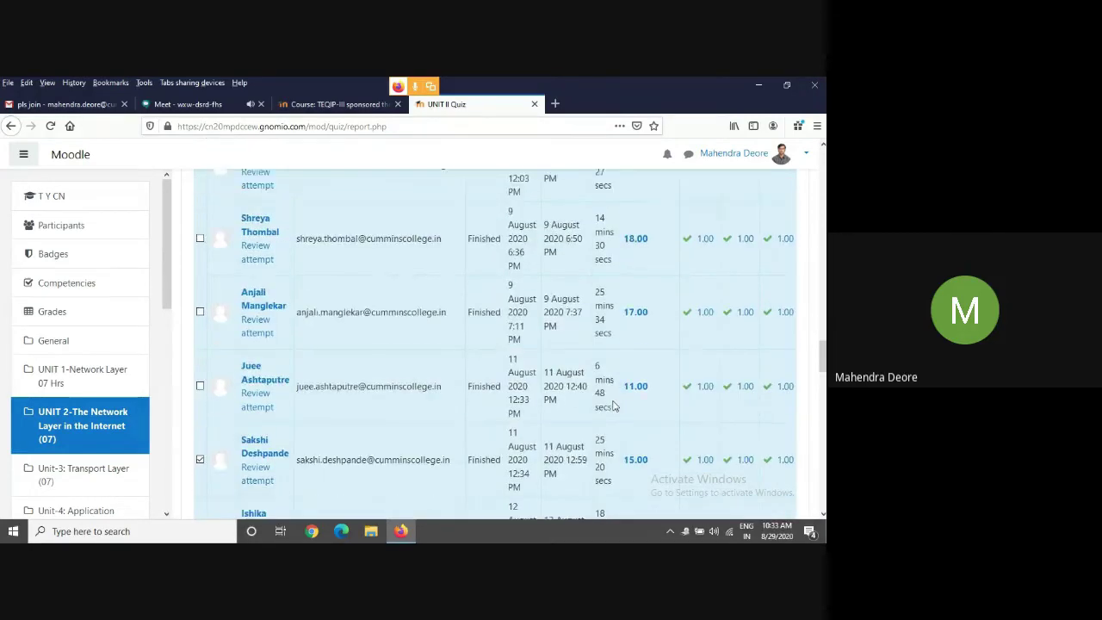
scroll(615, 403, up, 10)
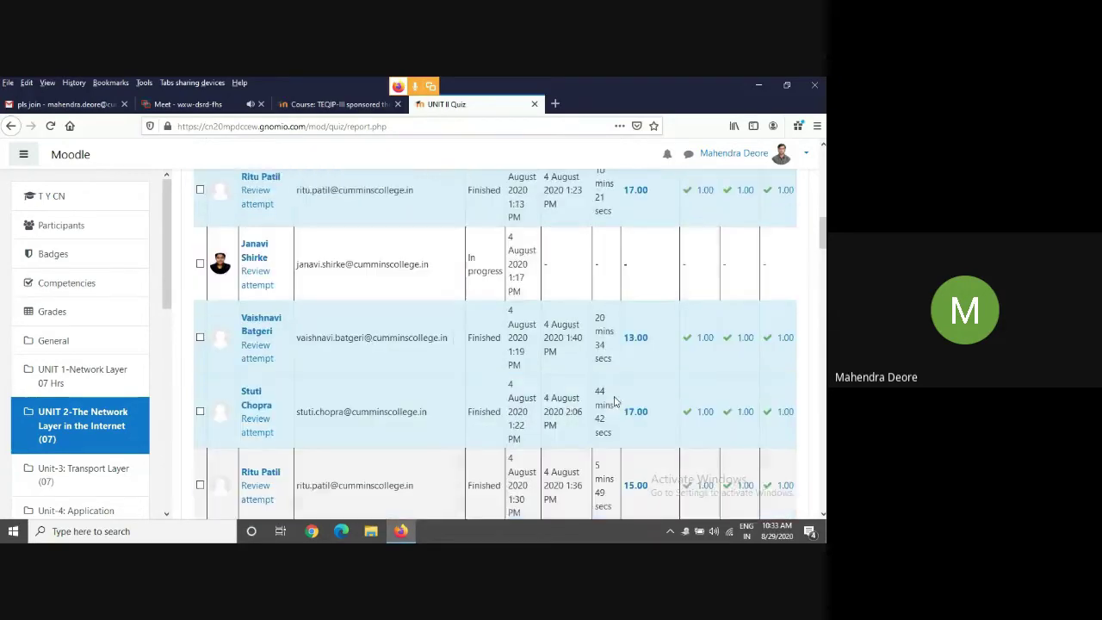
scroll(618, 394, up, 1)
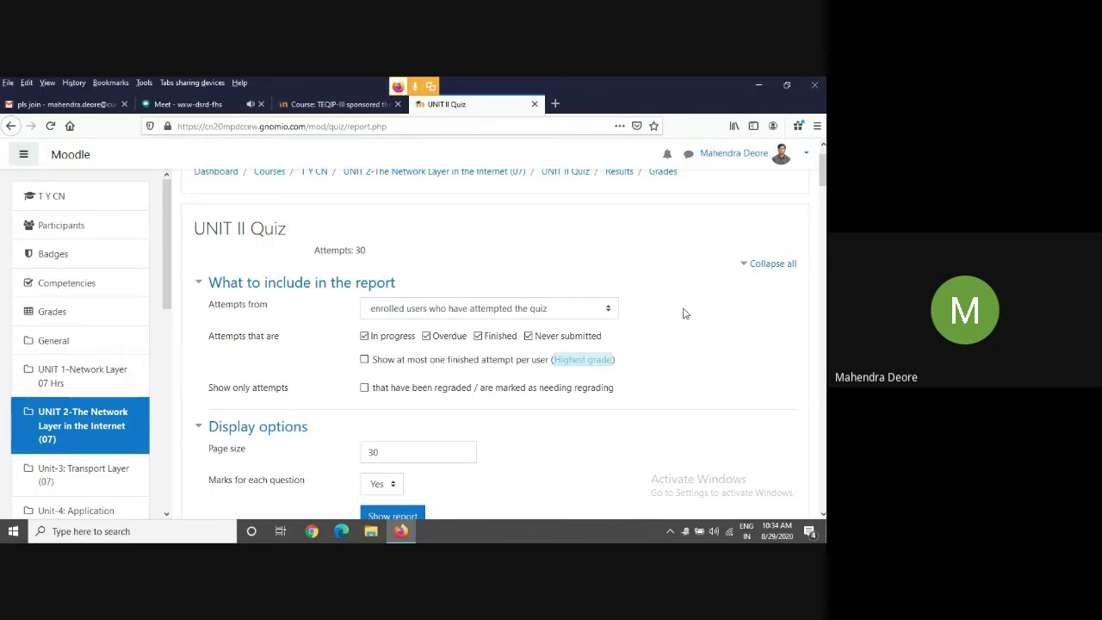
scroll(683, 314, down, 1)
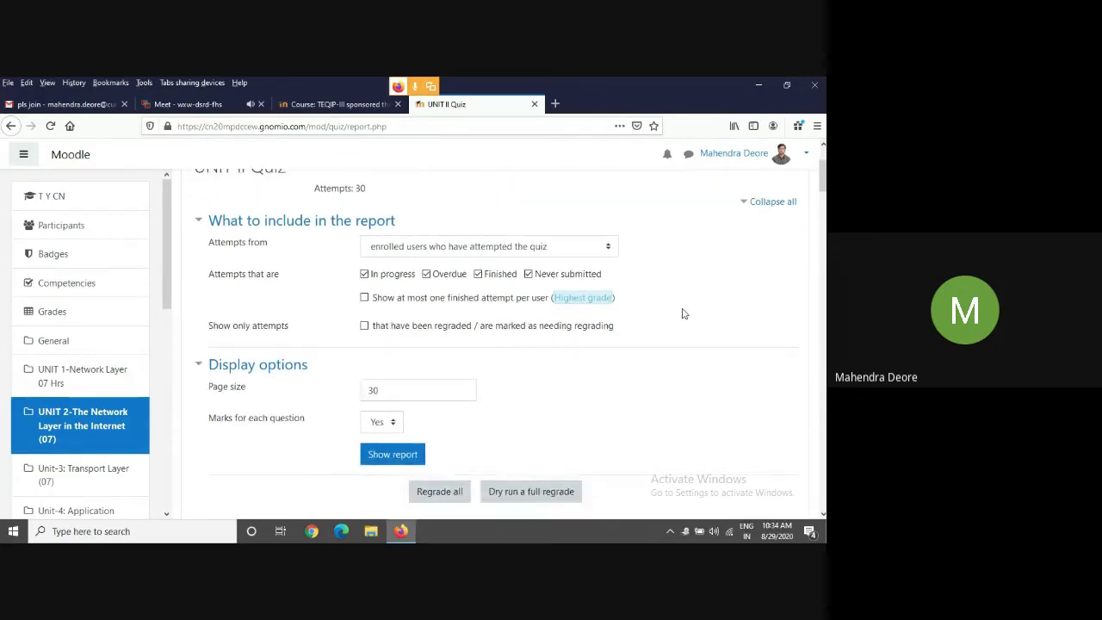
scroll(683, 314, down, 10)
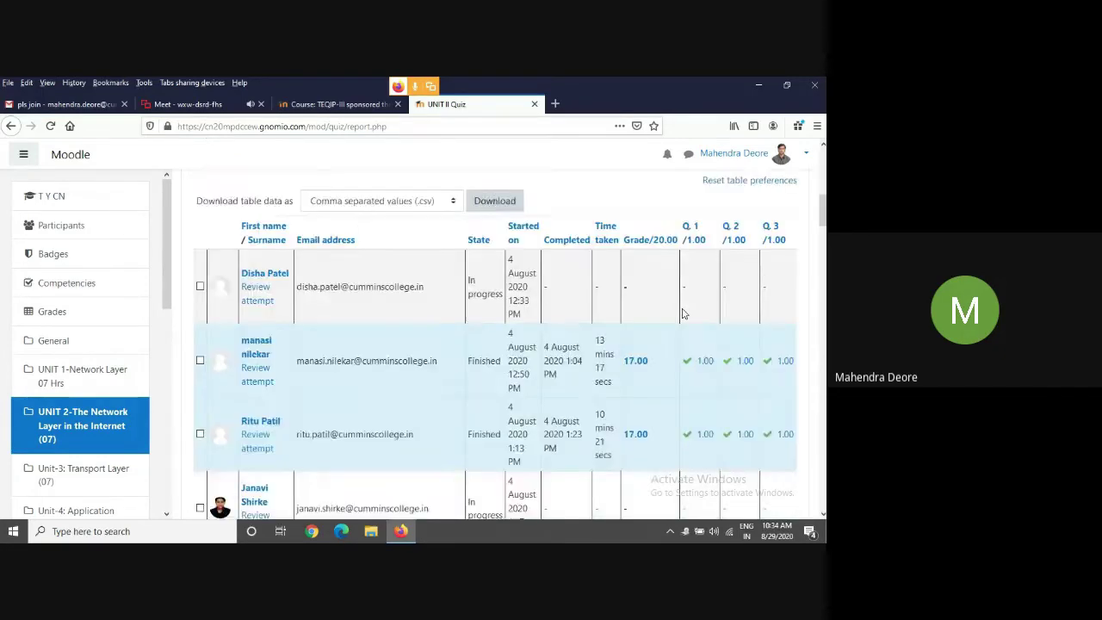
scroll(683, 313, up, 12)
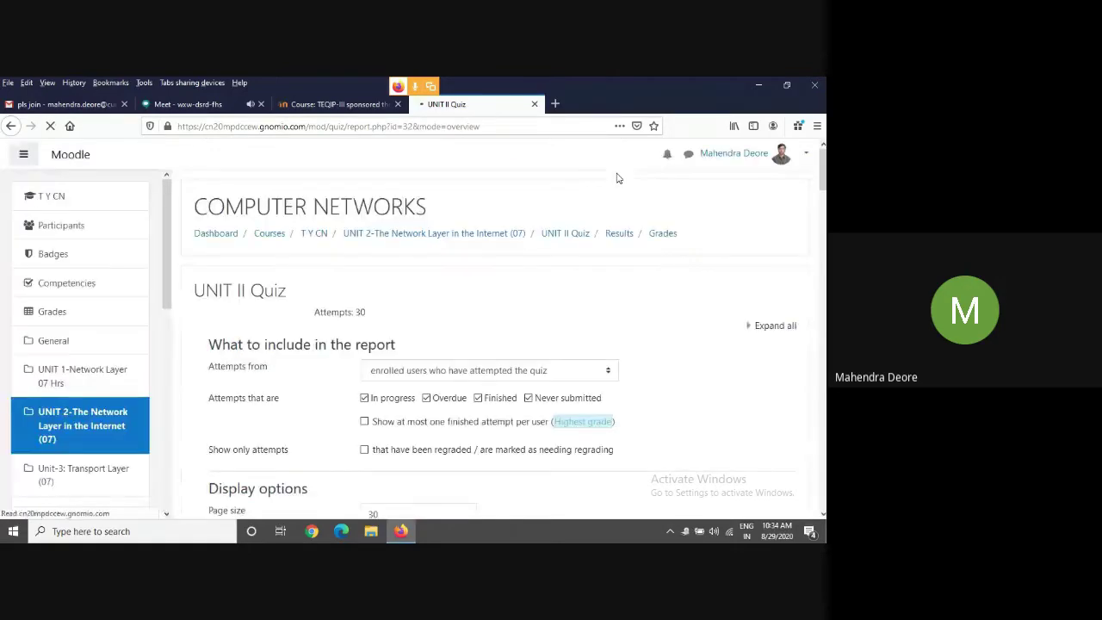
scroll(689, 326, down, 3)
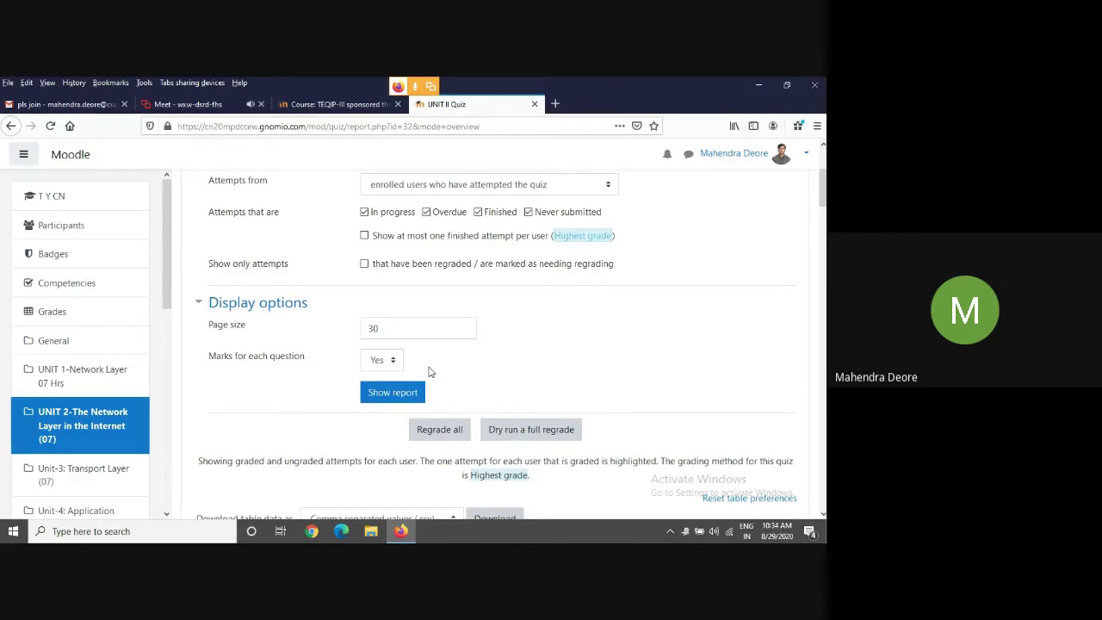
click(390, 392)
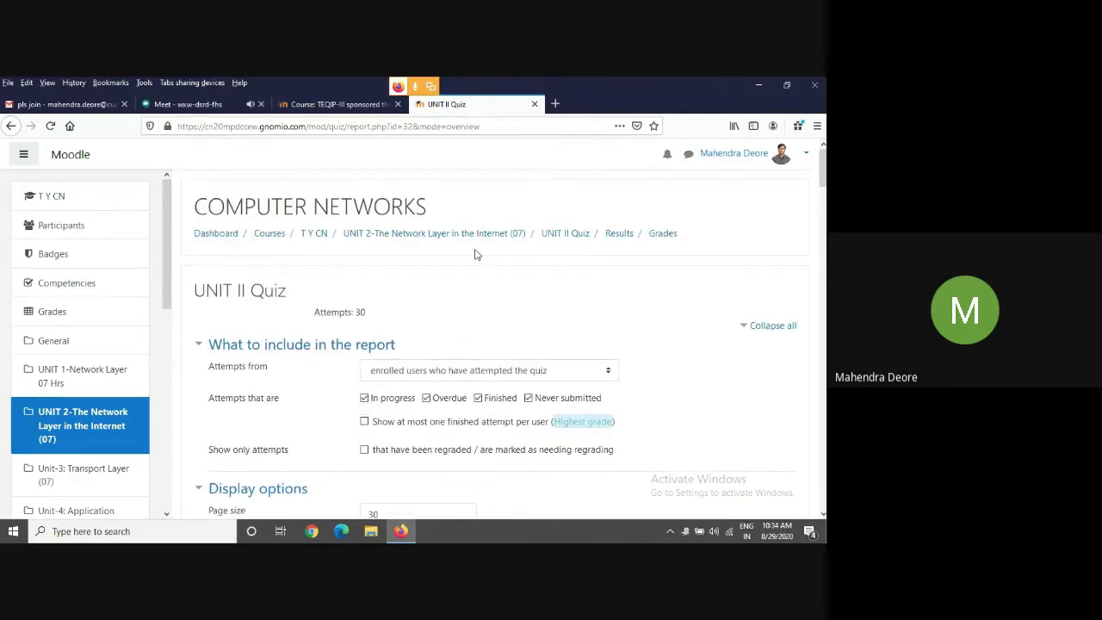
Return to the UNIT 2-The Network Layer in the Internet section and examine its quiz, feedback and restricted PPT activities.
click(471, 234)
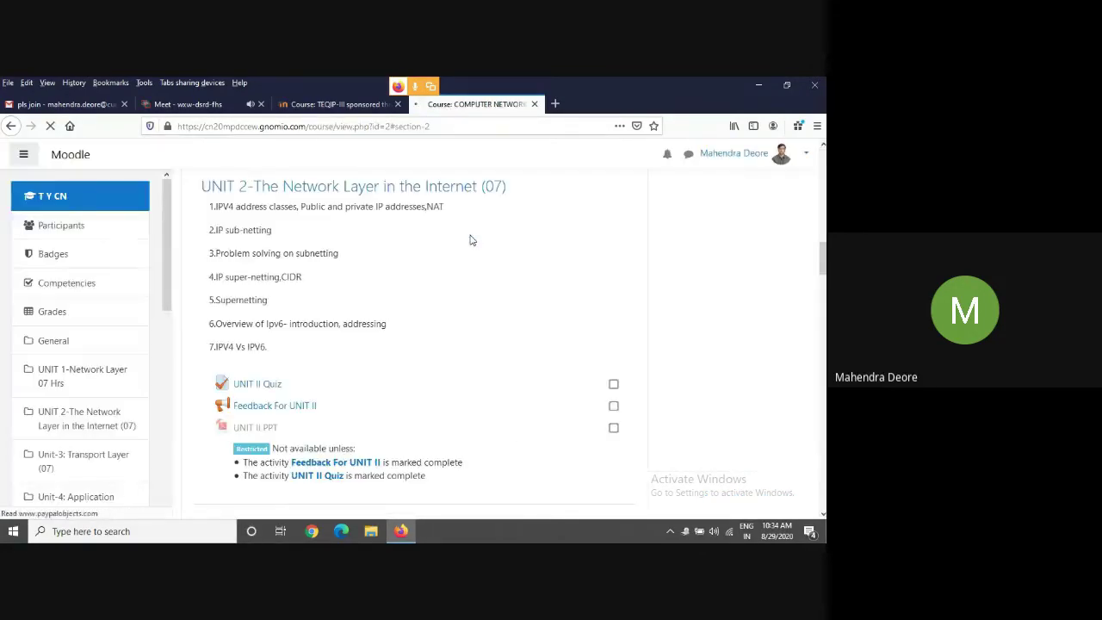
scroll(511, 423, down, 3)
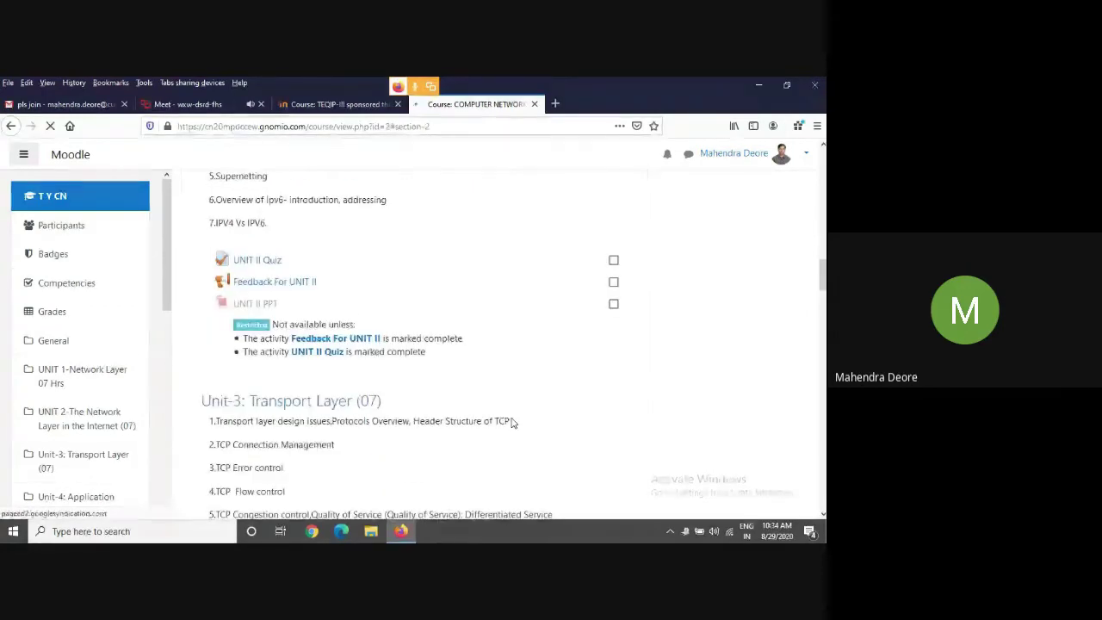
scroll(269, 259, up, 3)
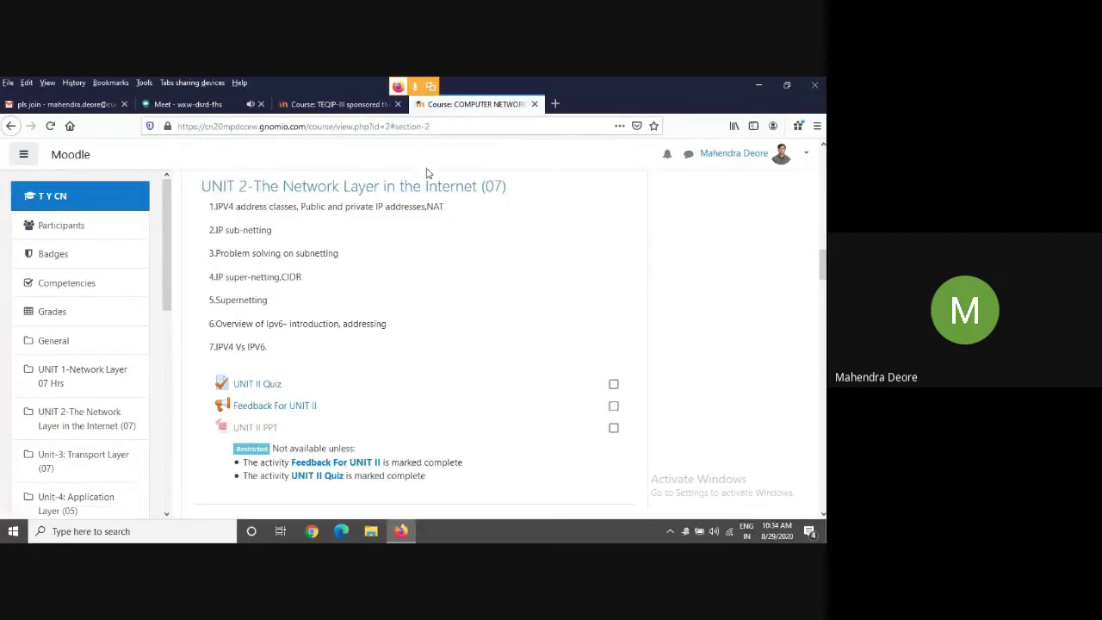
Switch to the TEQIP-III course and hide the PPT resource in the DAY 1 section from students.
click(312, 106)
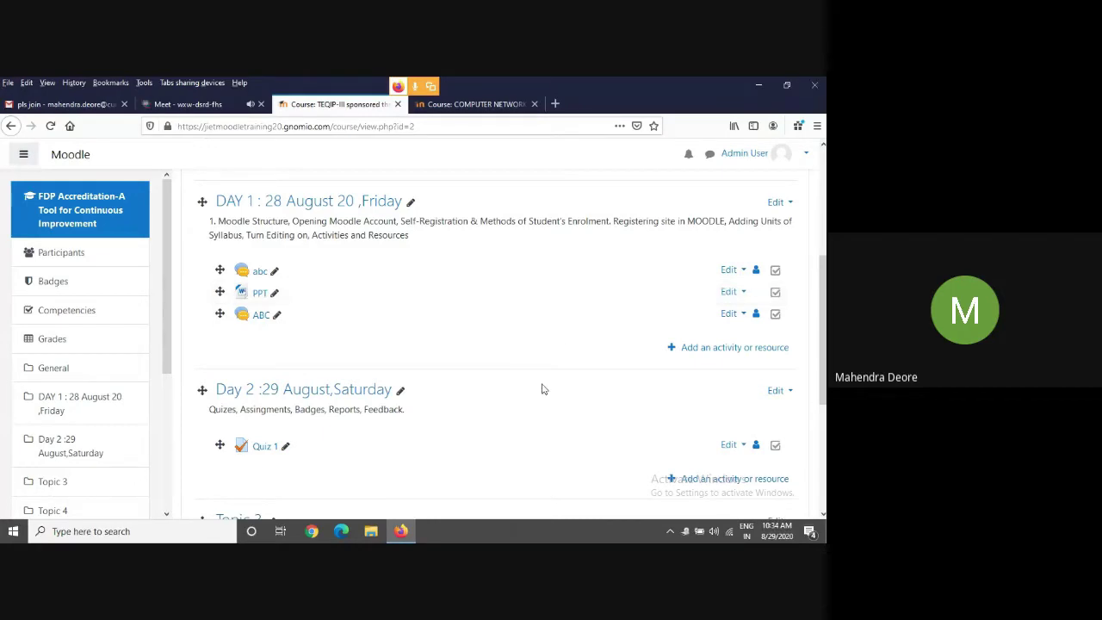
scroll(543, 386, down, 3)
click(738, 322)
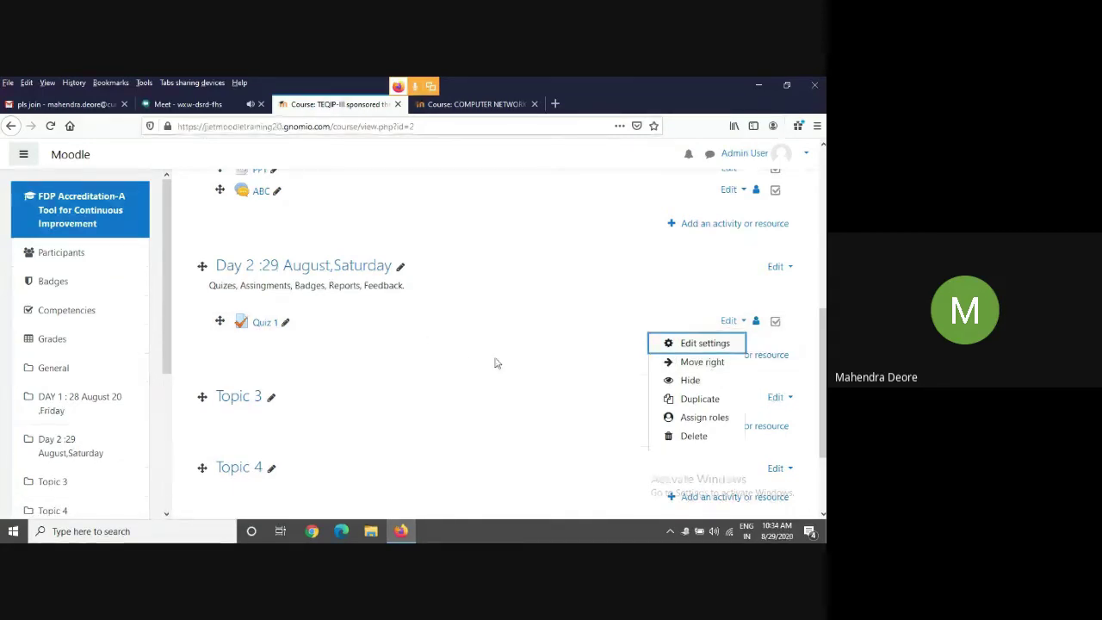
scroll(493, 366, up, 3)
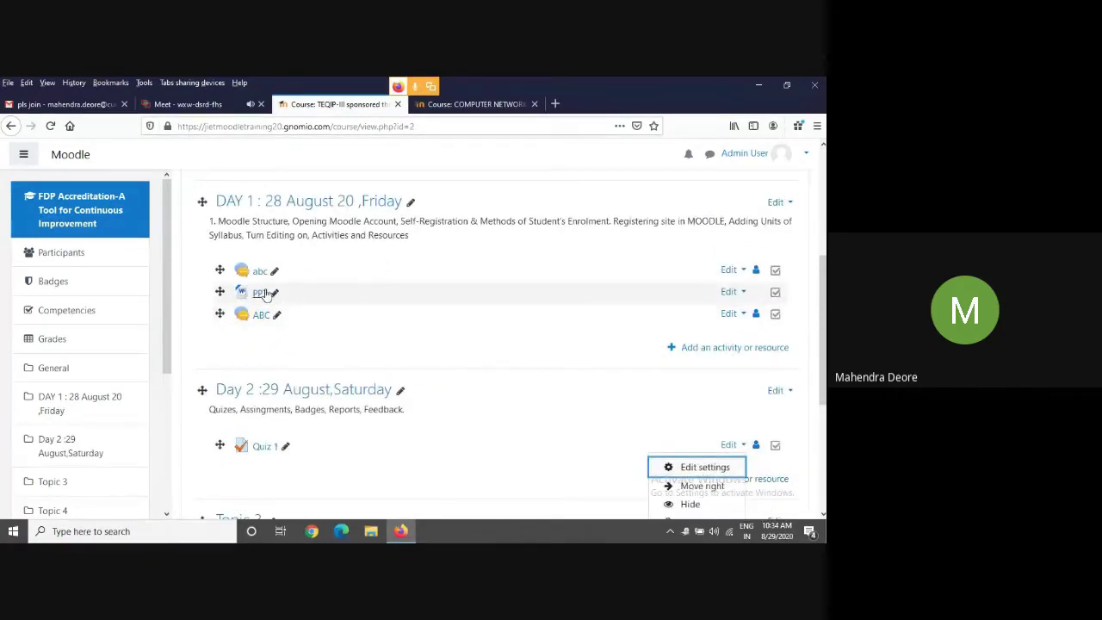
click(734, 292)
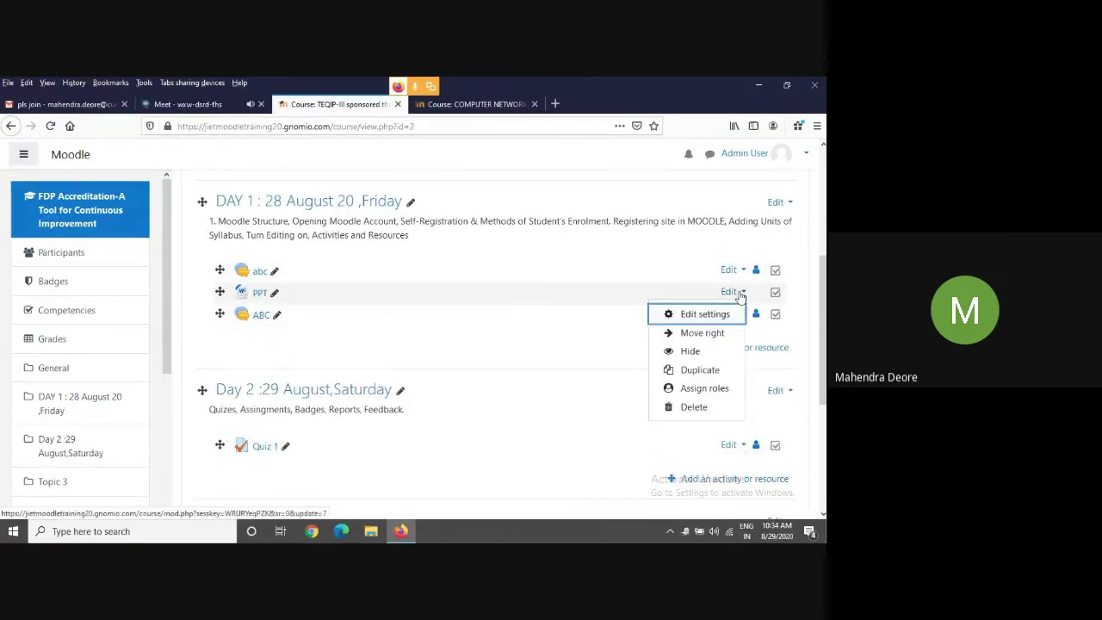
click(688, 353)
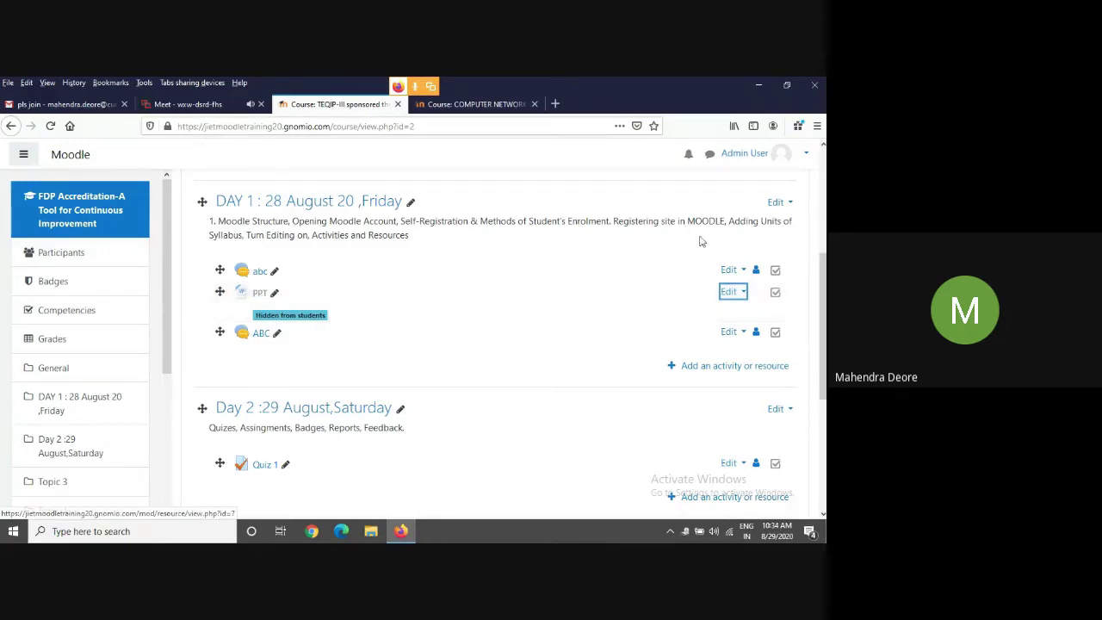
click(733, 292)
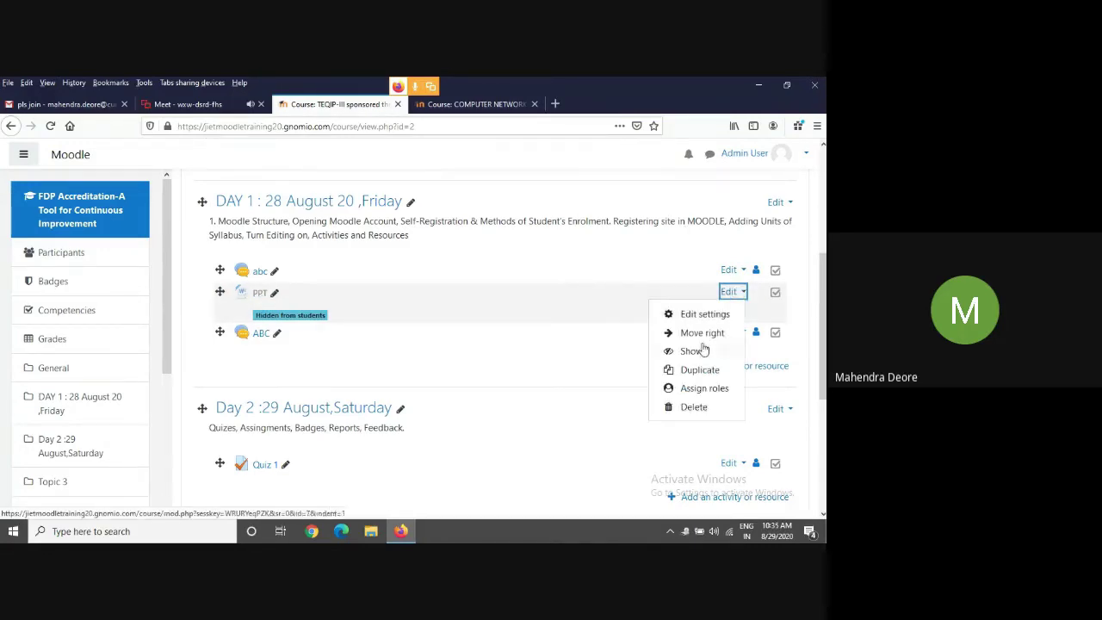
click(435, 300)
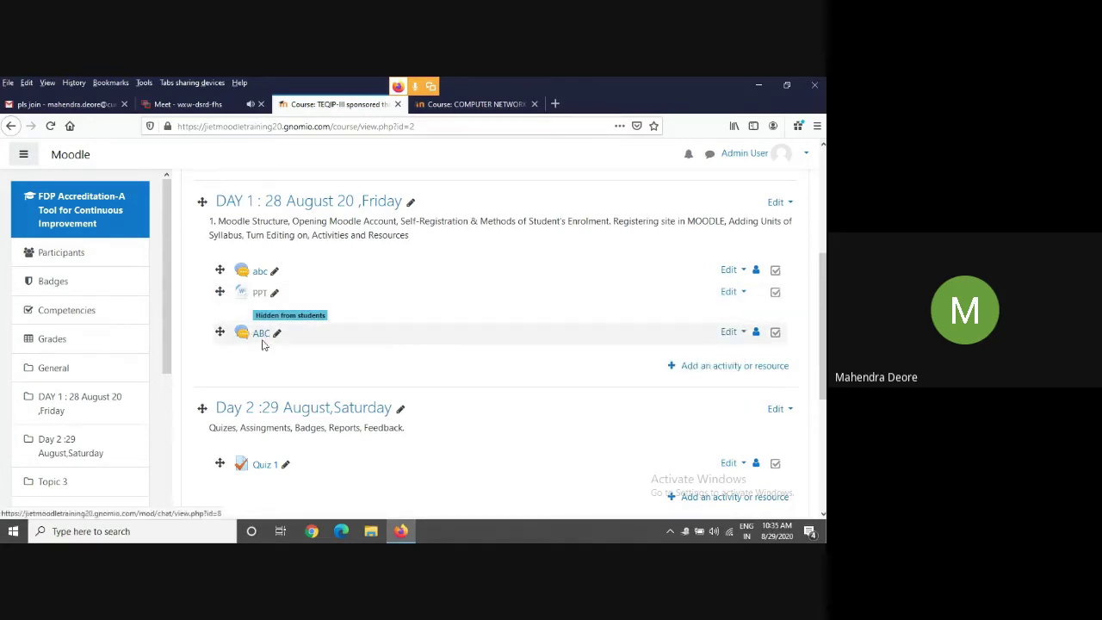
Hide the ABC chat activity in the DAY 1 section from students.
click(729, 332)
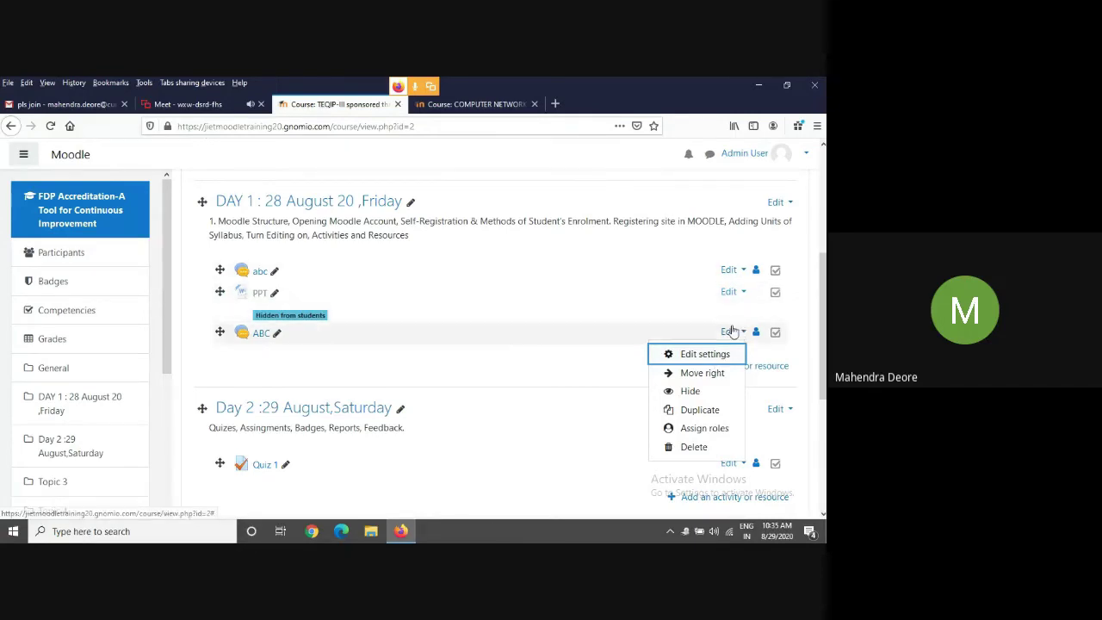
click(690, 391)
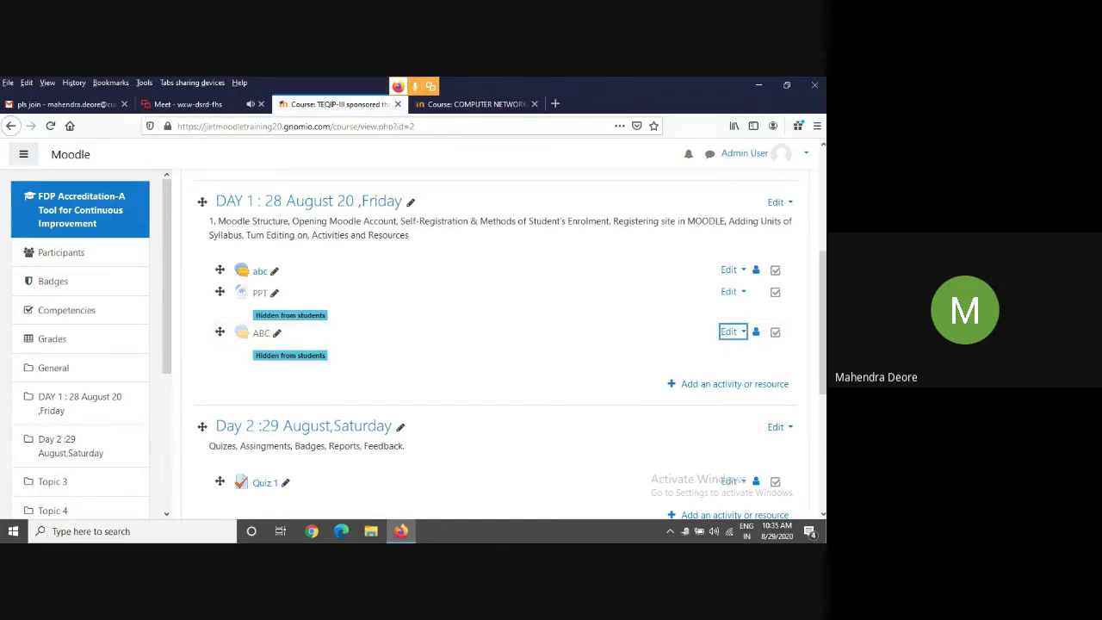
scroll(745, 455, down, 3)
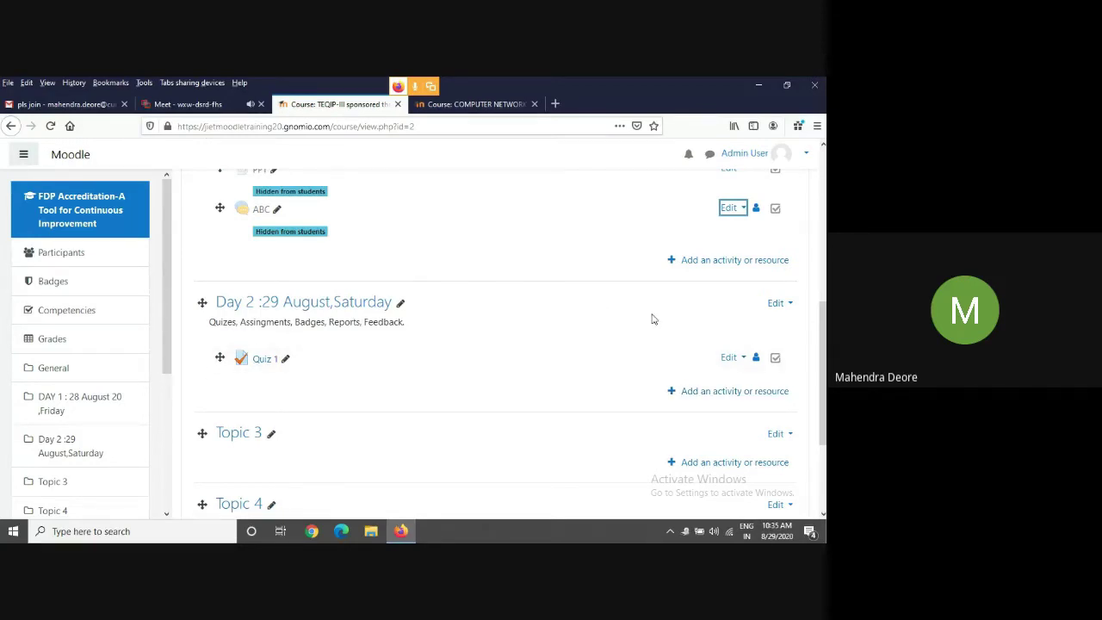
click(212, 106)
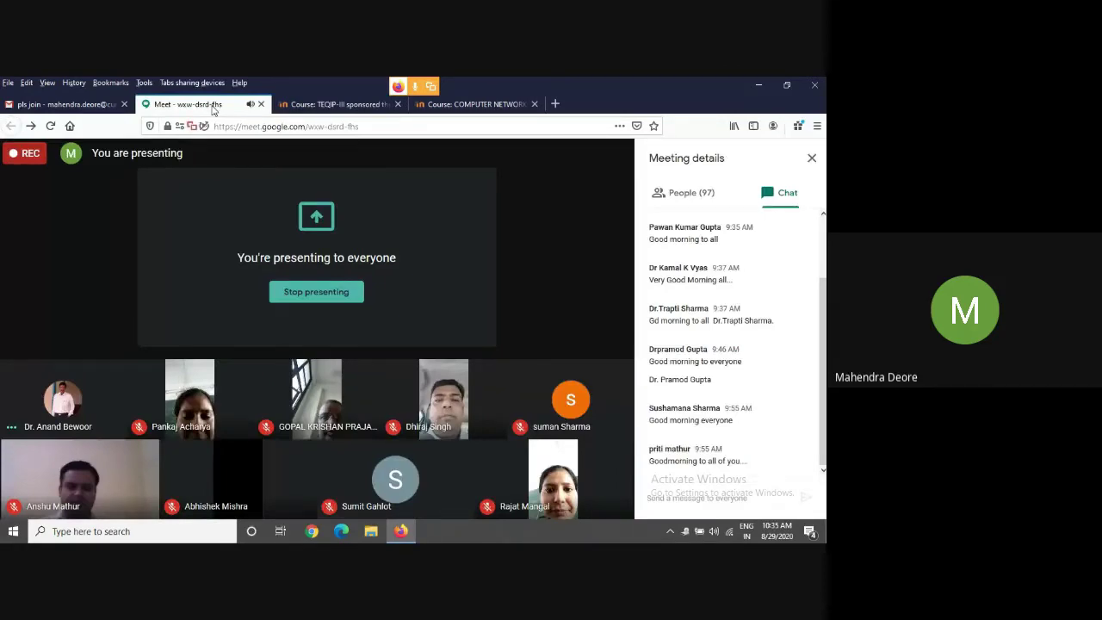
click(457, 105)
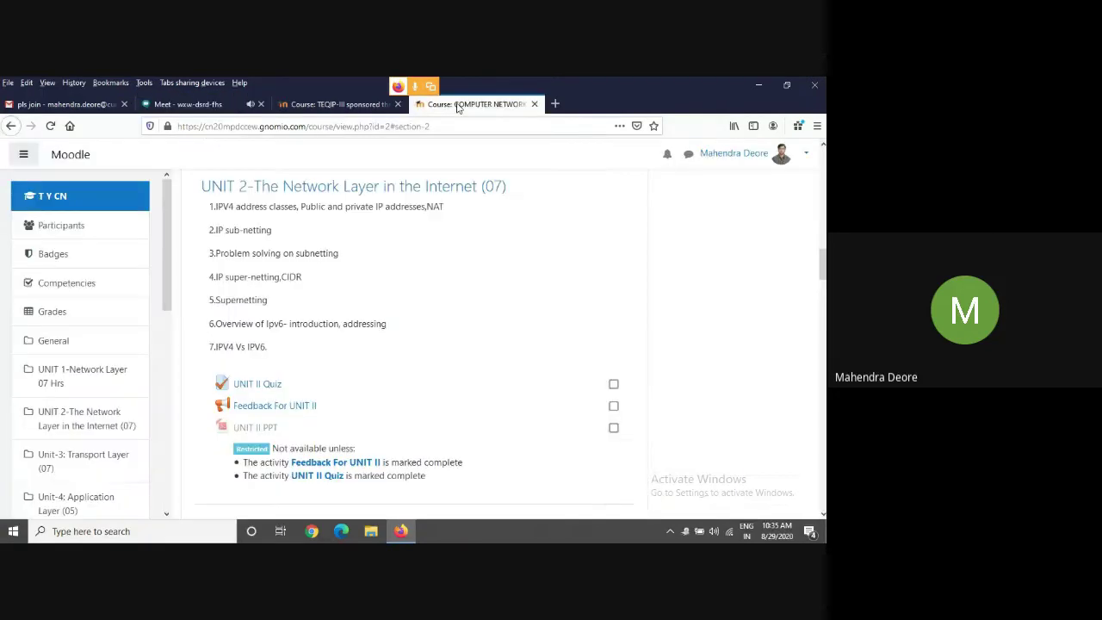
click(213, 106)
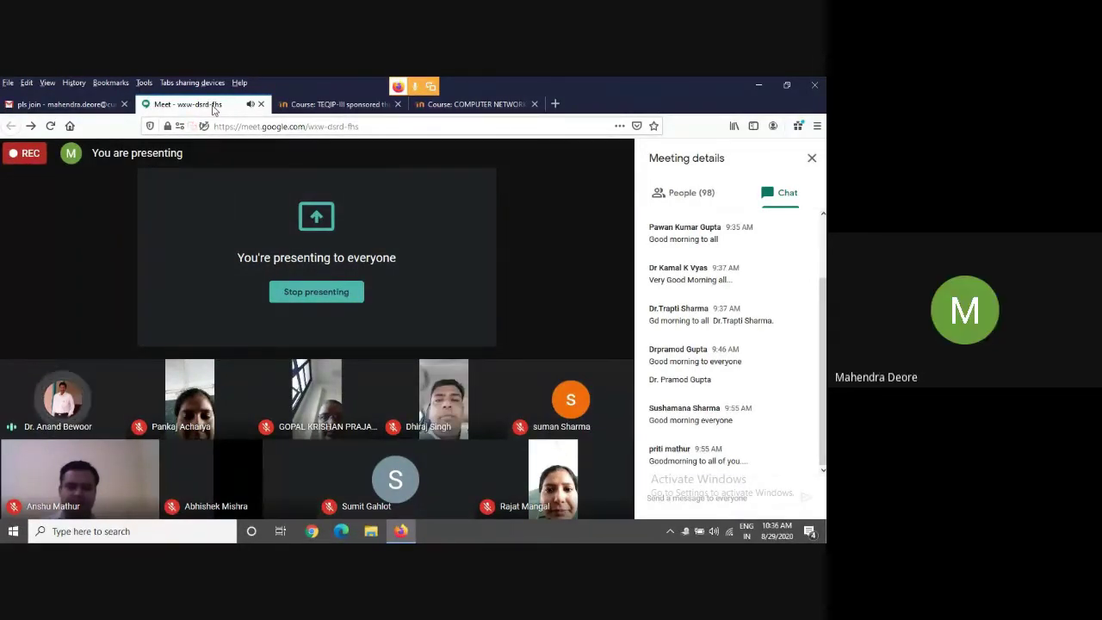
In the TEQIP-III course, start adding an Assignment activity to the Day 2 :29 August,Saturday section.
click(364, 103)
scroll(454, 279, down, 1)
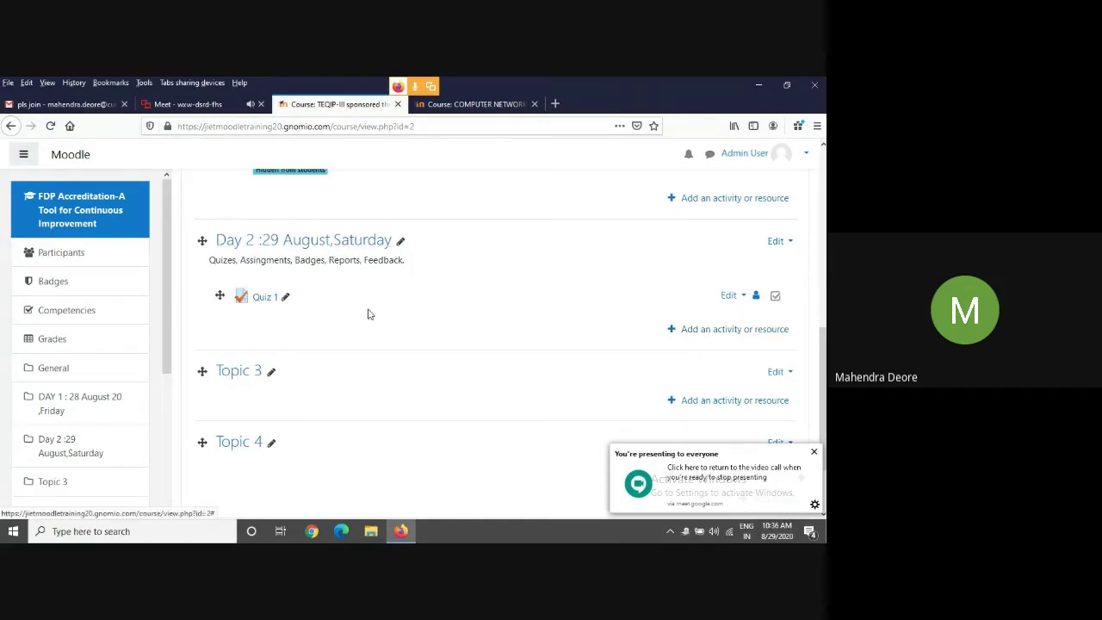
click(721, 335)
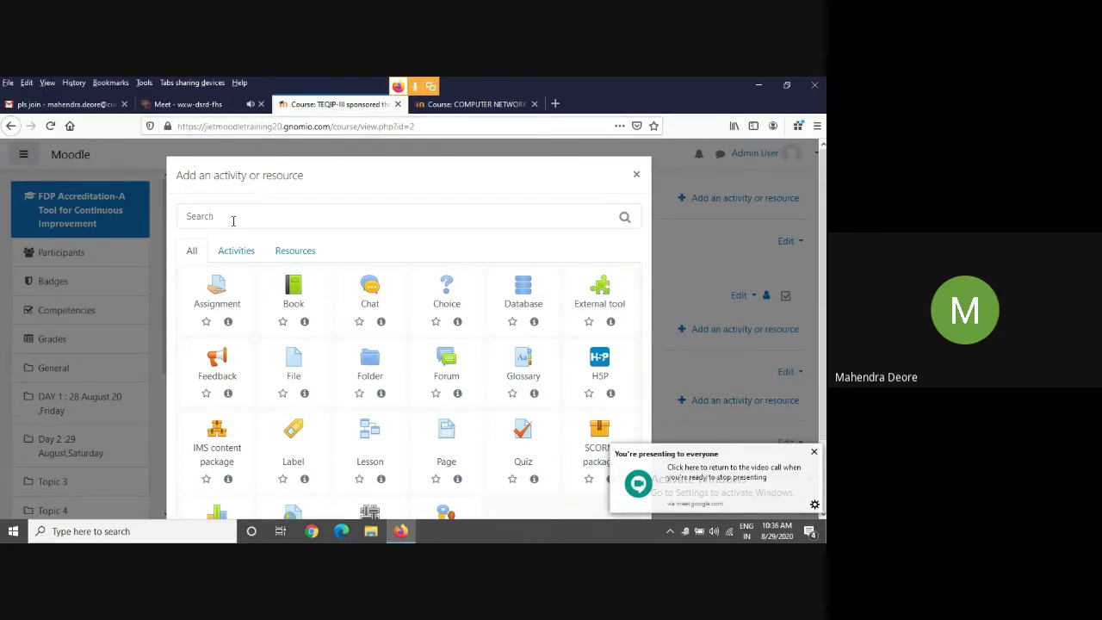
click(232, 294)
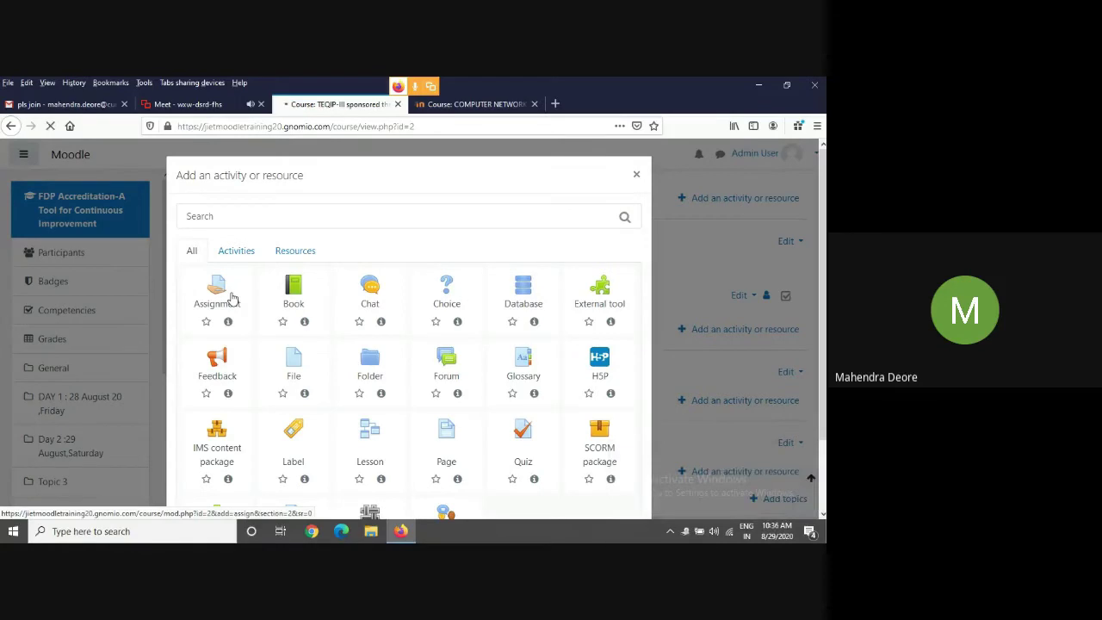
Name the new assignment "T2 Question Paper".
scroll(445, 329, down, 2)
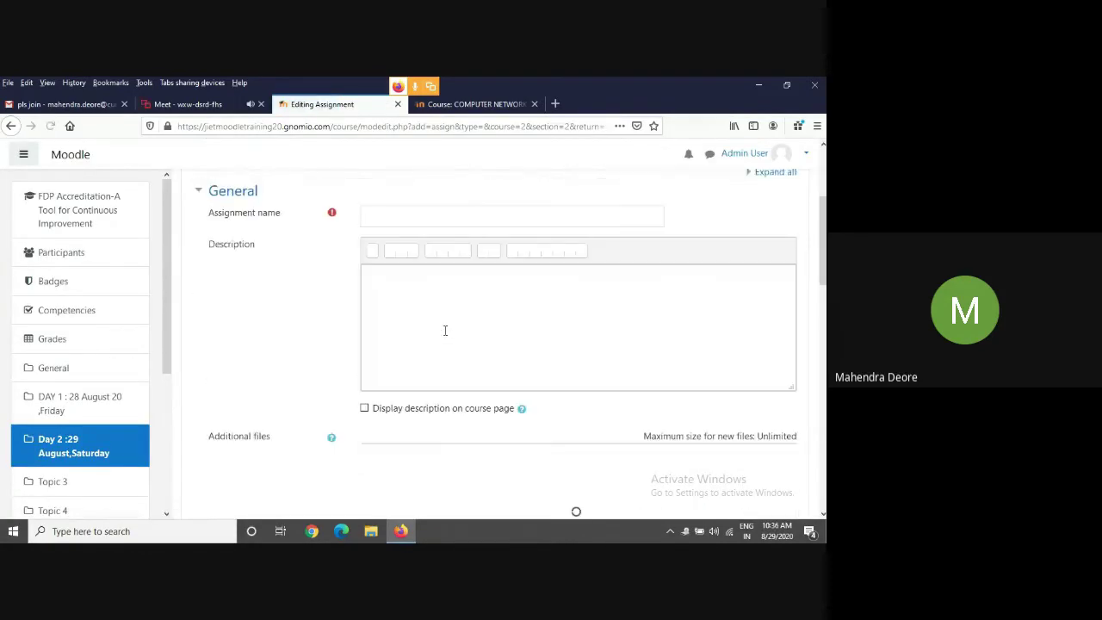
click(406, 216)
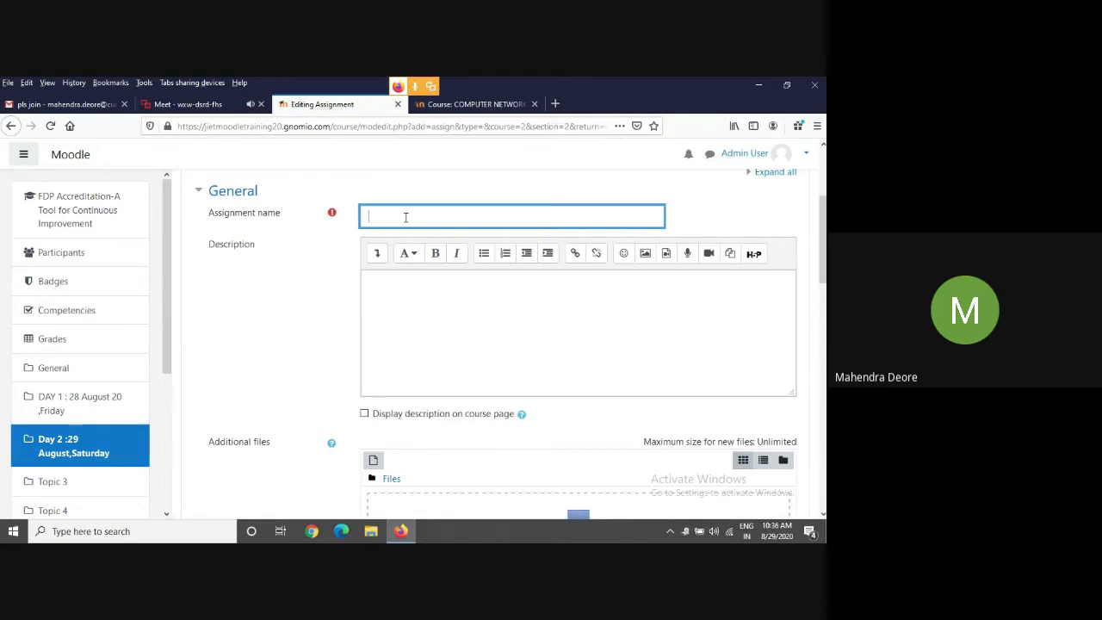
text(T2 Question Paper)
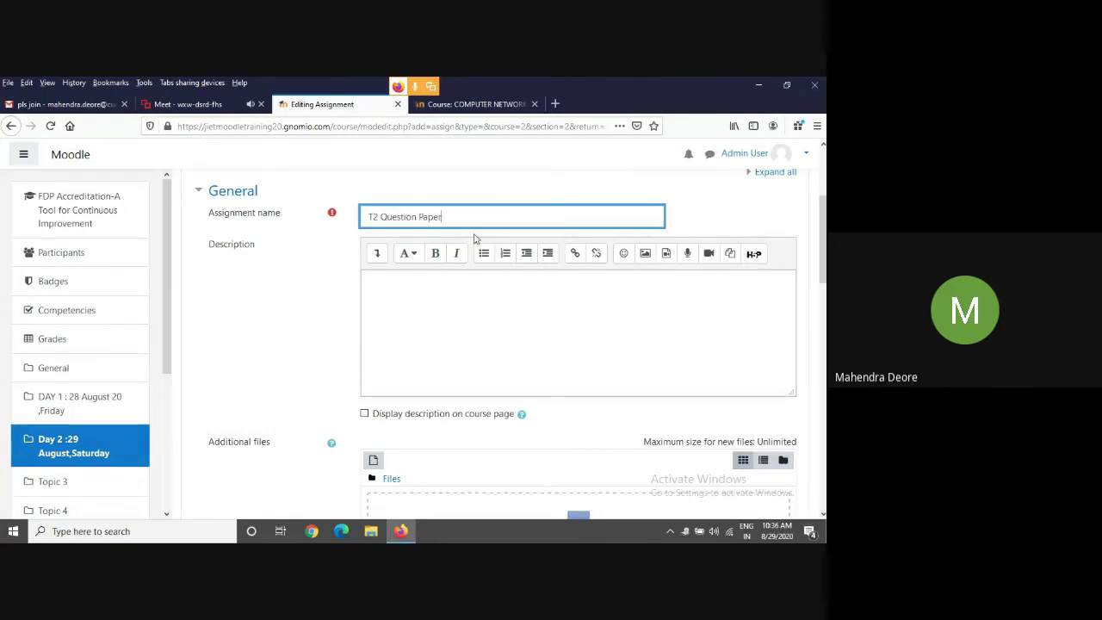
Record a short audio clip with microphone access allowed, attach it to the assignment description and play it back.
click(418, 293)
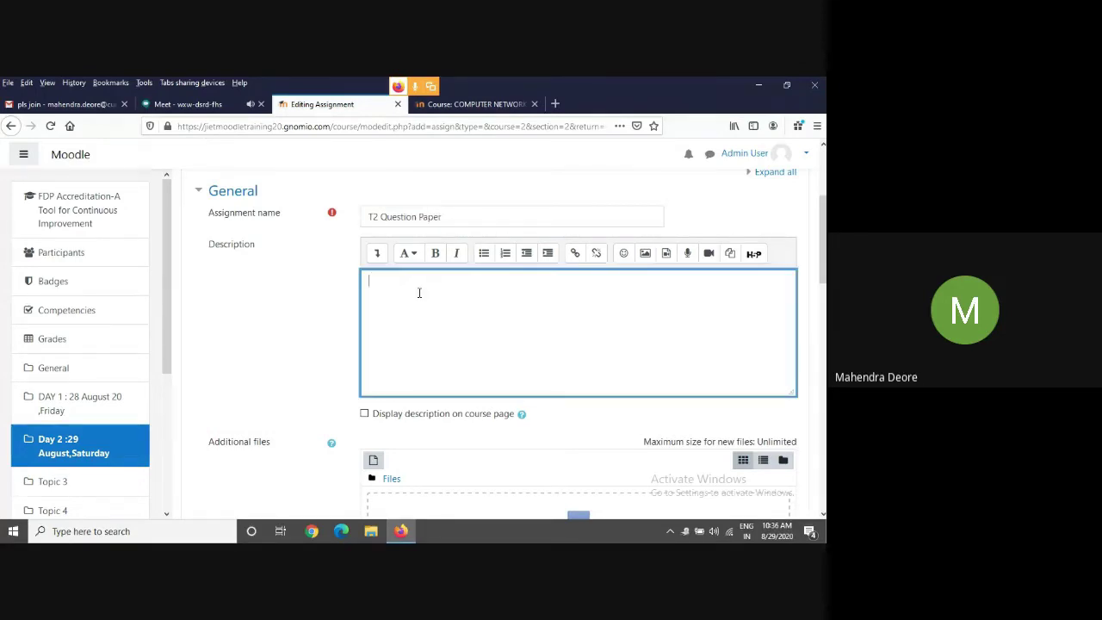
click(376, 253)
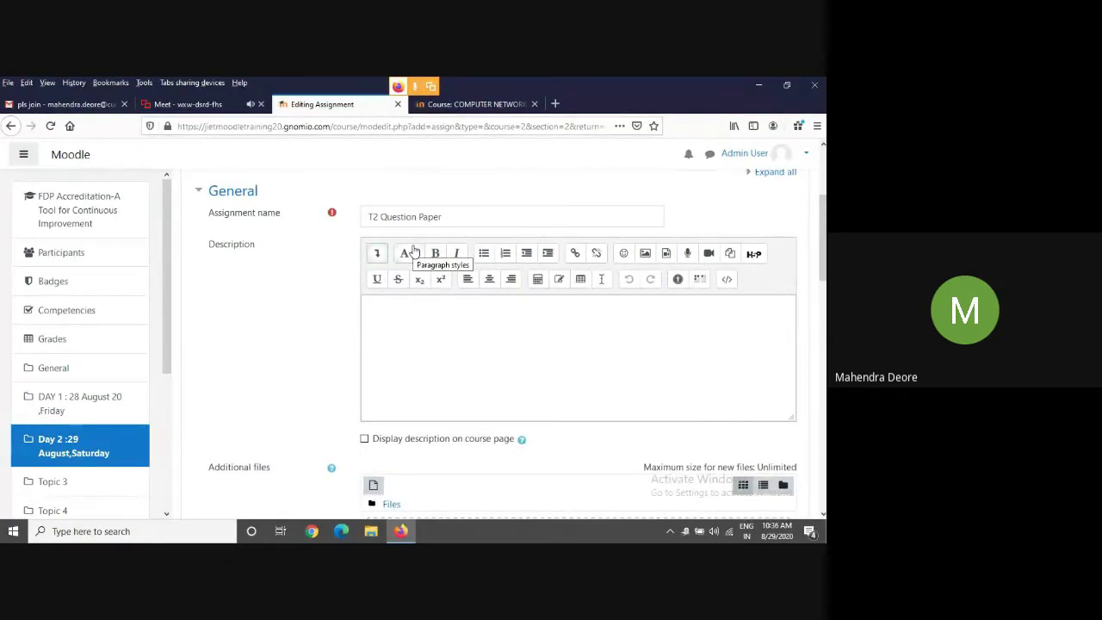
click(384, 305)
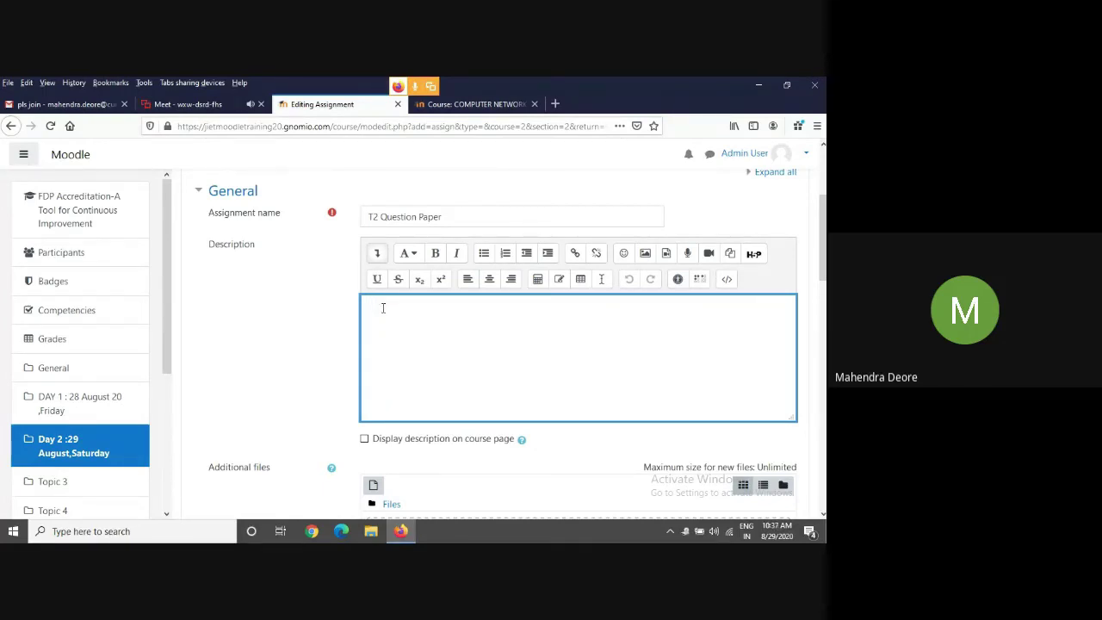
click(689, 256)
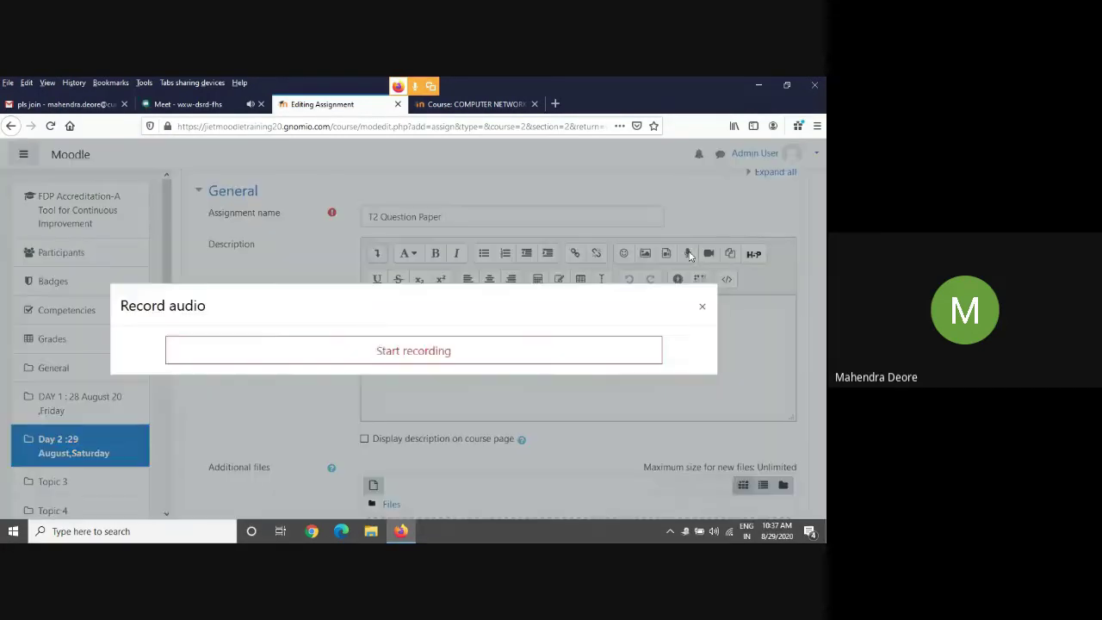
click(452, 352)
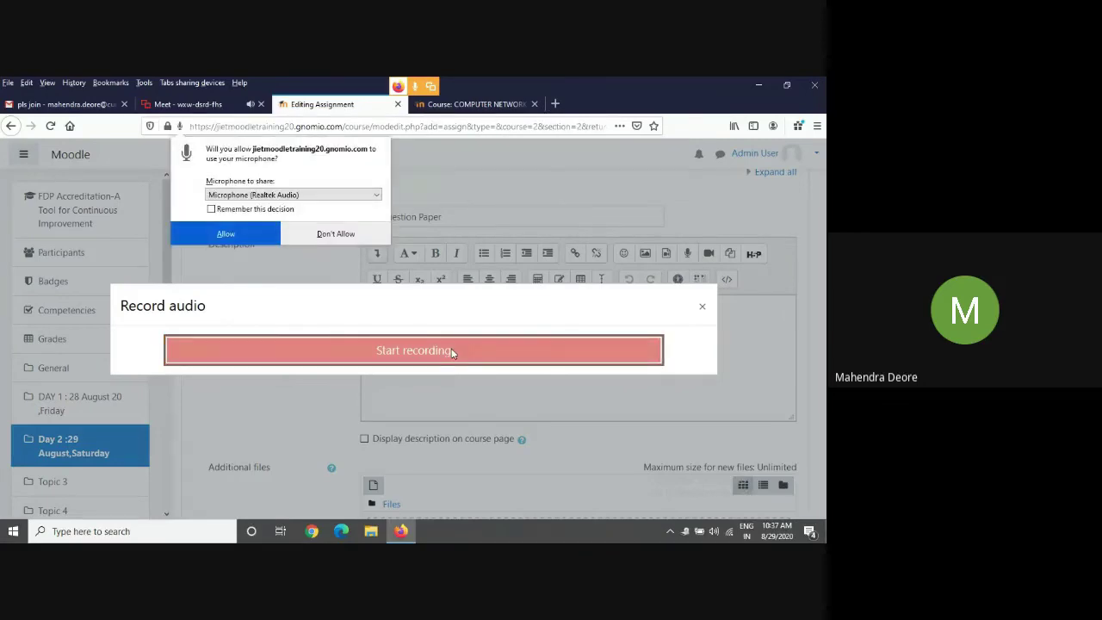
click(227, 234)
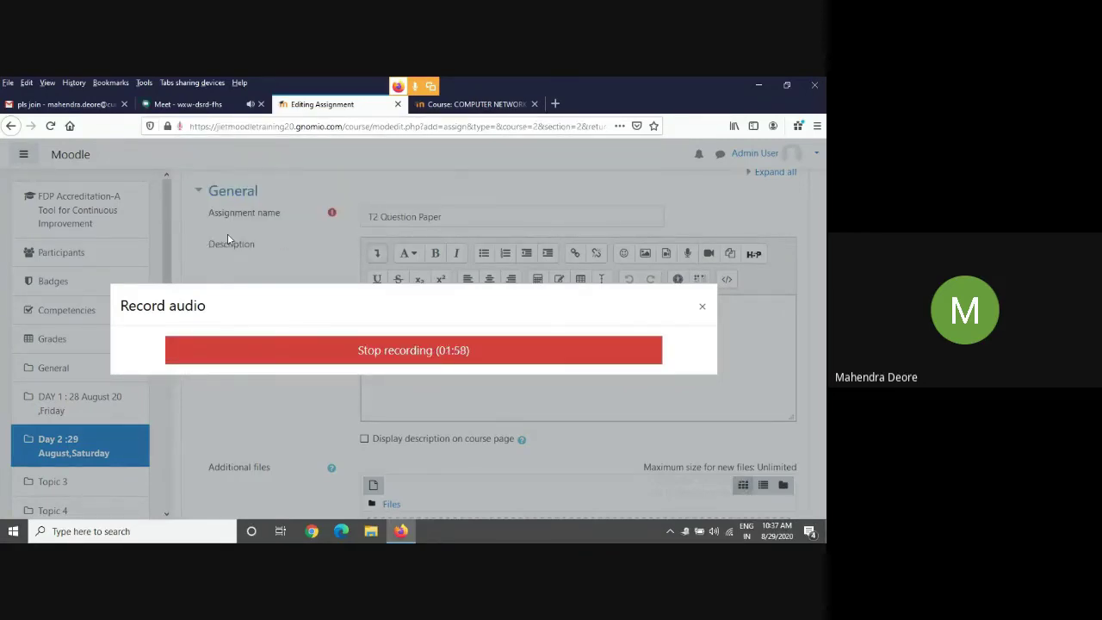
click(443, 352)
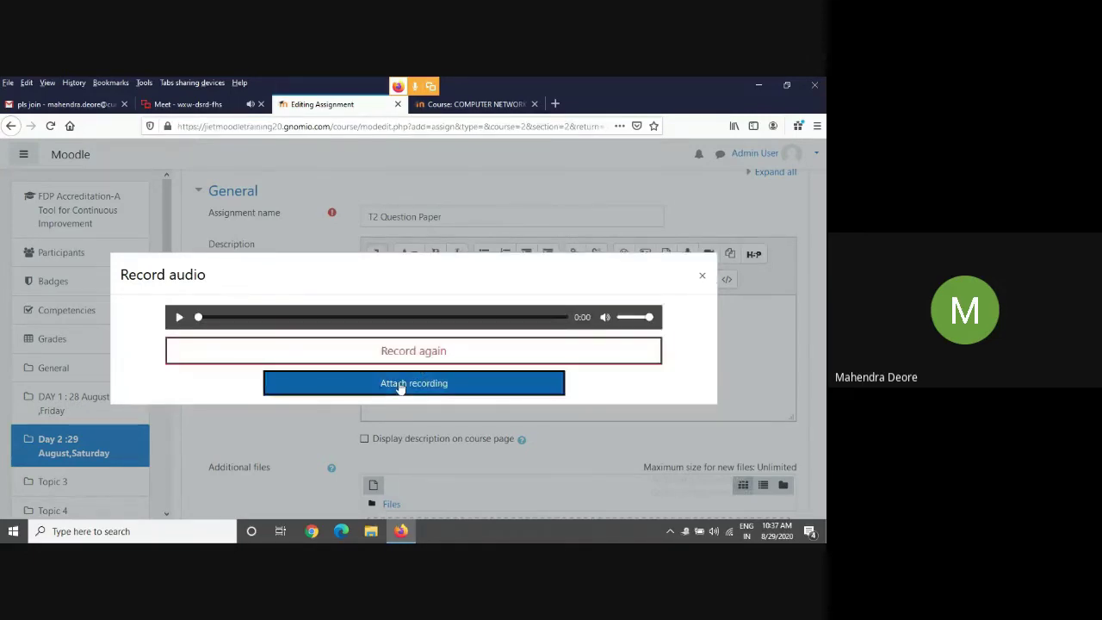
click(398, 384)
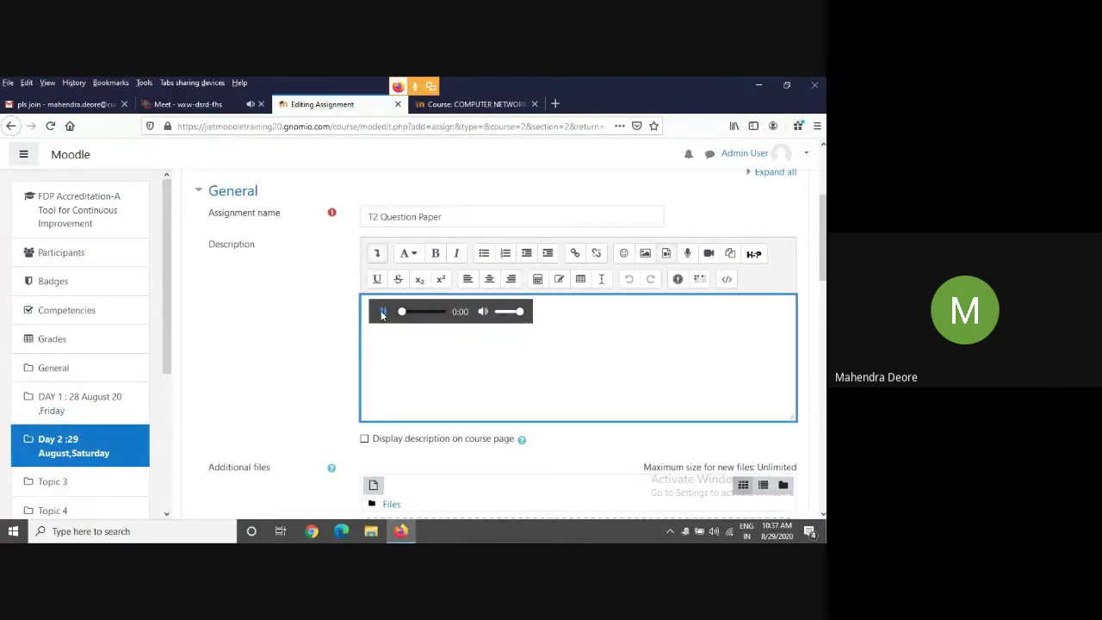
click(382, 313)
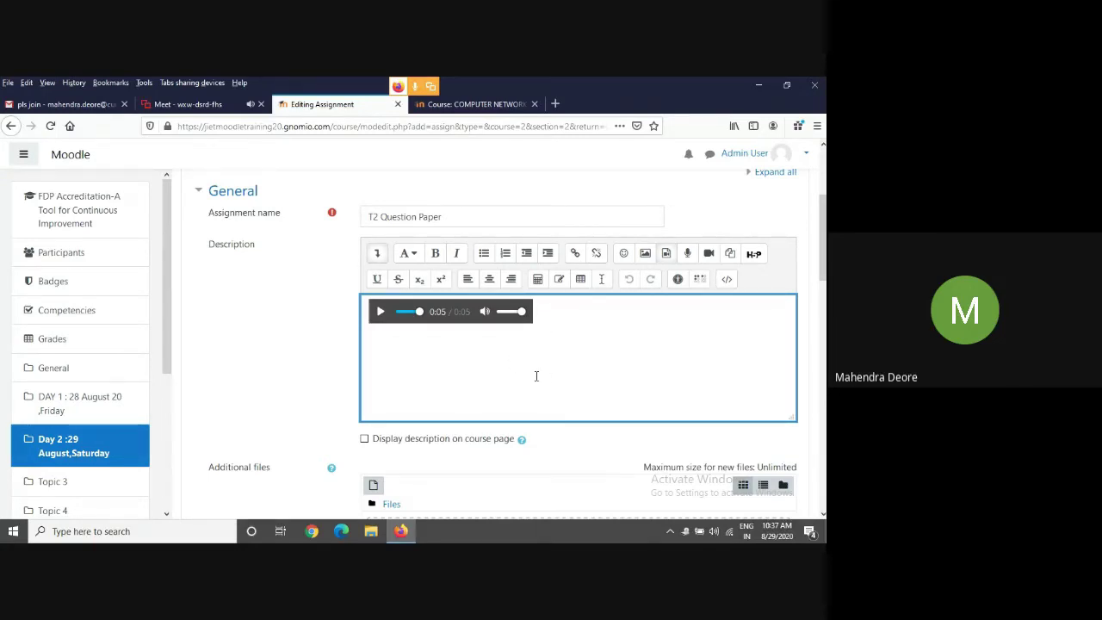
Upload Set1_Question_Paper.pdf from the Desktop to the assignment's additional files.
scroll(536, 376, down, 4)
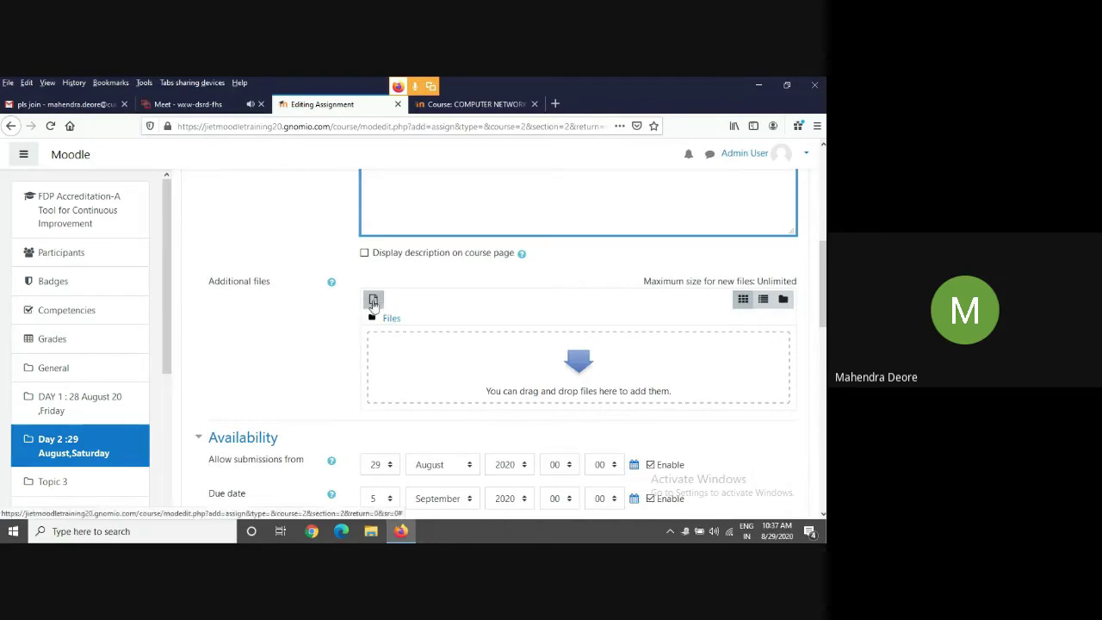
click(373, 300)
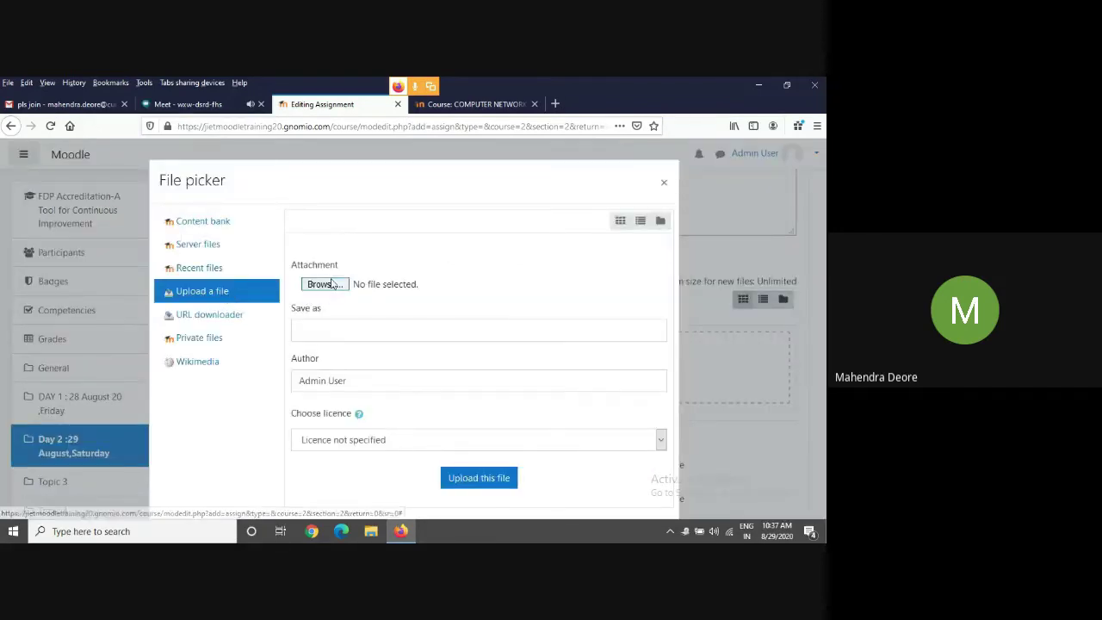
click(332, 286)
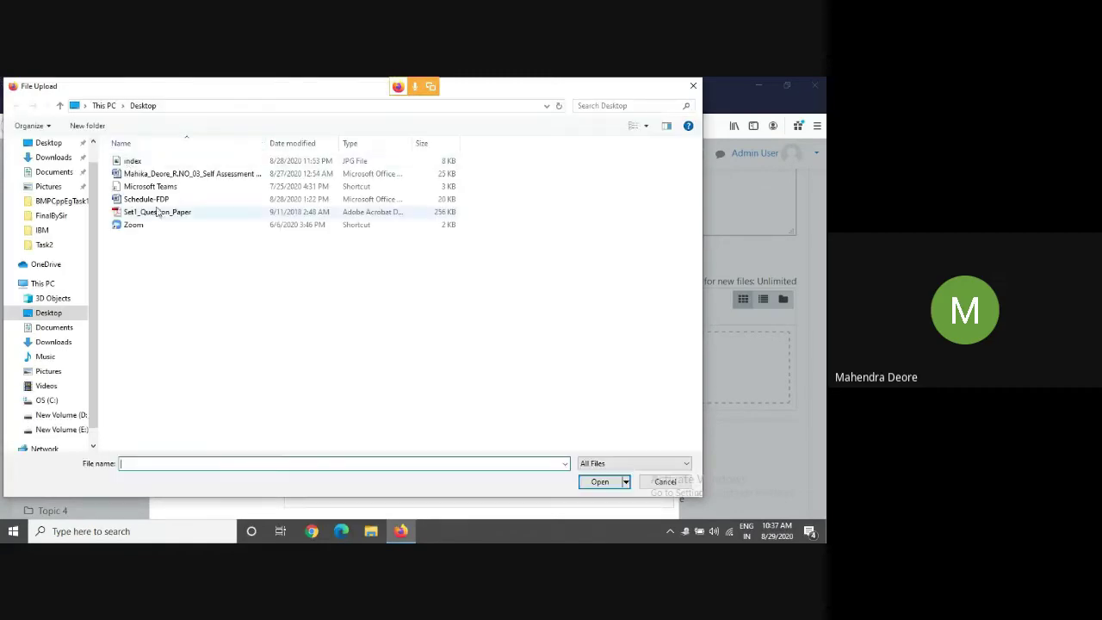
click(170, 216)
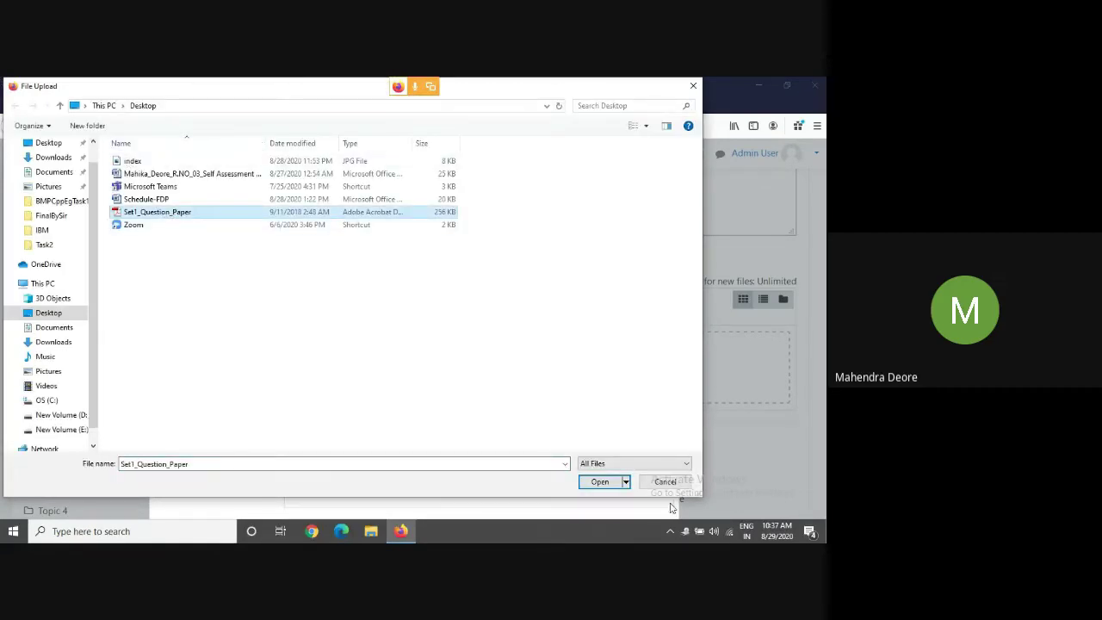
click(600, 482)
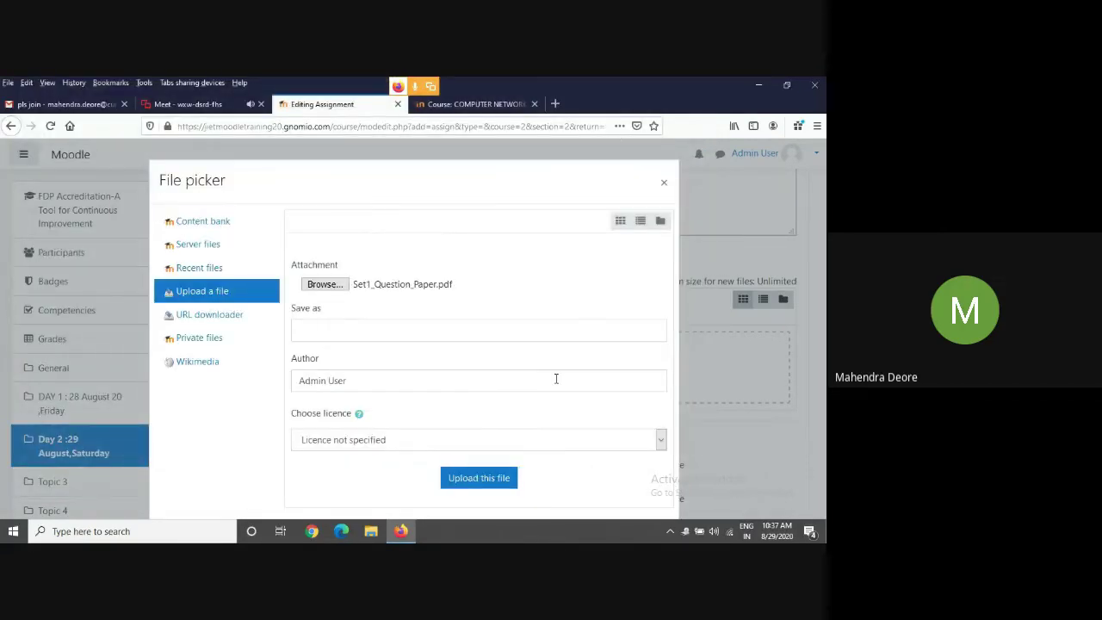
click(497, 479)
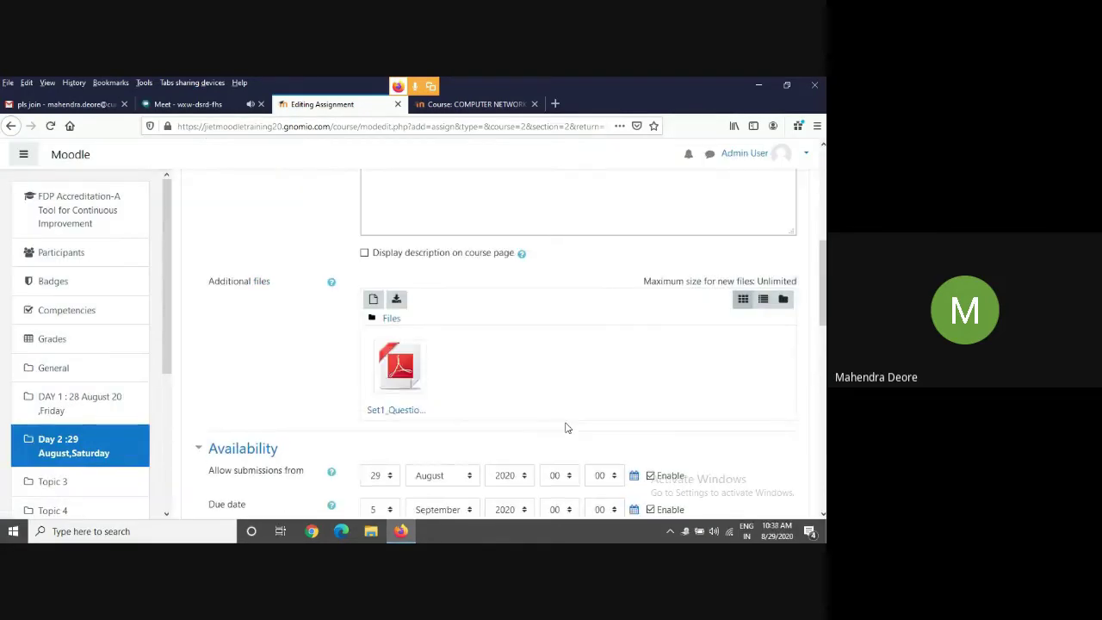
Examine the assignment's Availability dates, including the hour choices for the start of submissions.
scroll(566, 421, down, 2)
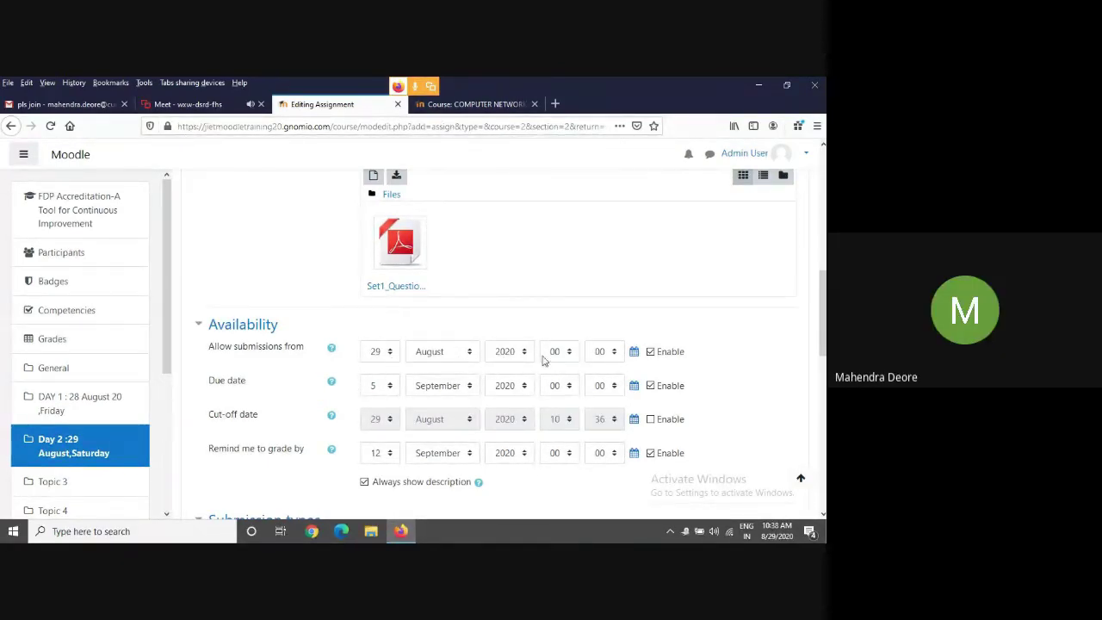
click(572, 352)
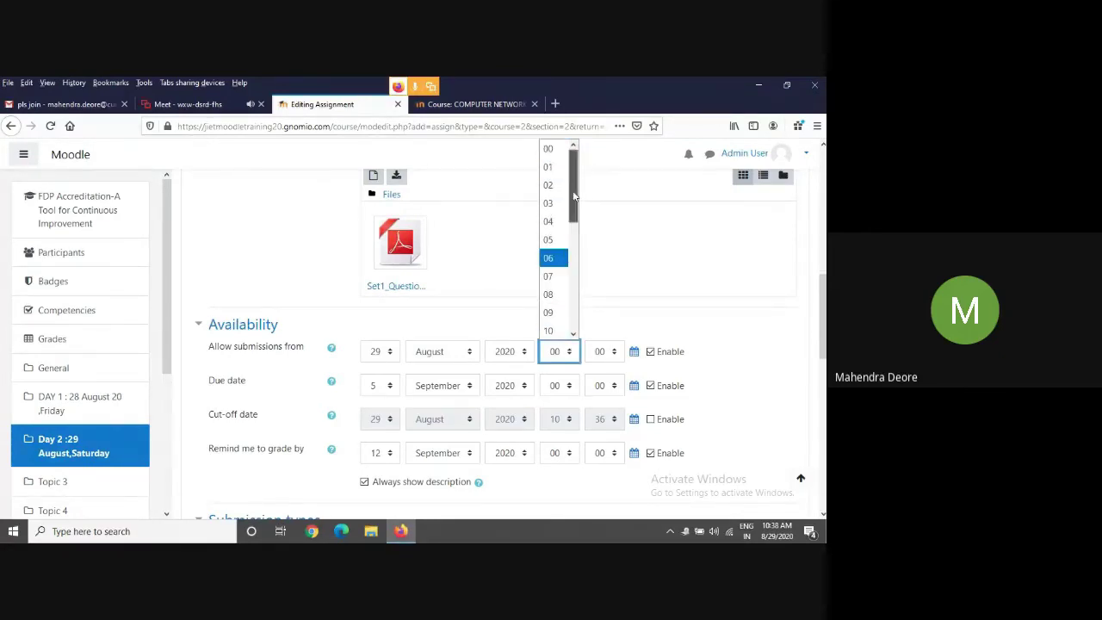
scroll(551, 302, down, 5)
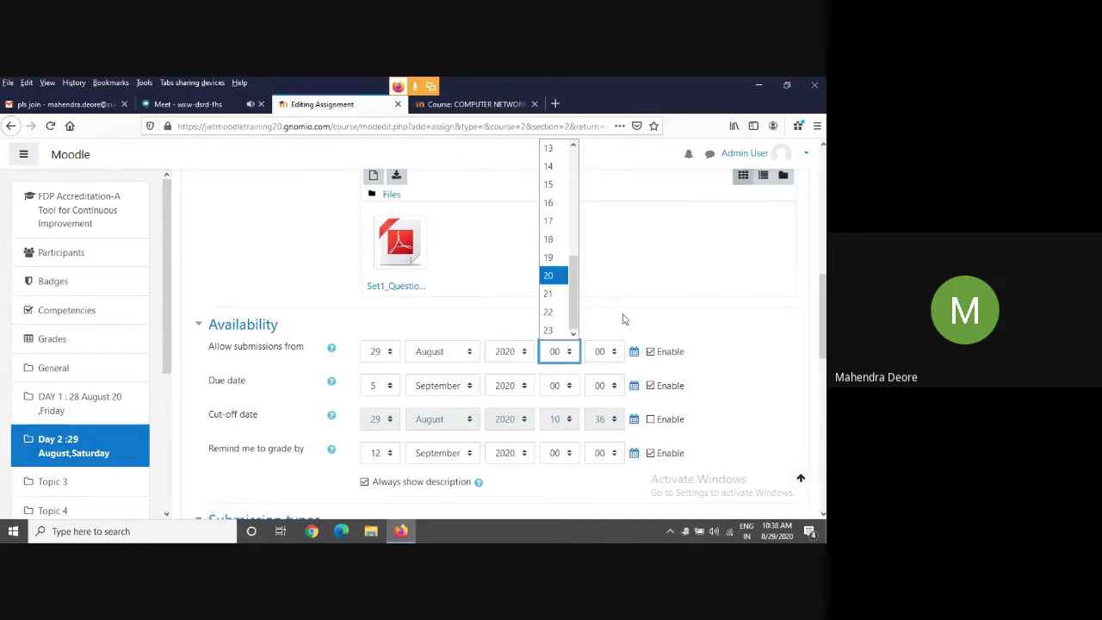
click(751, 278)
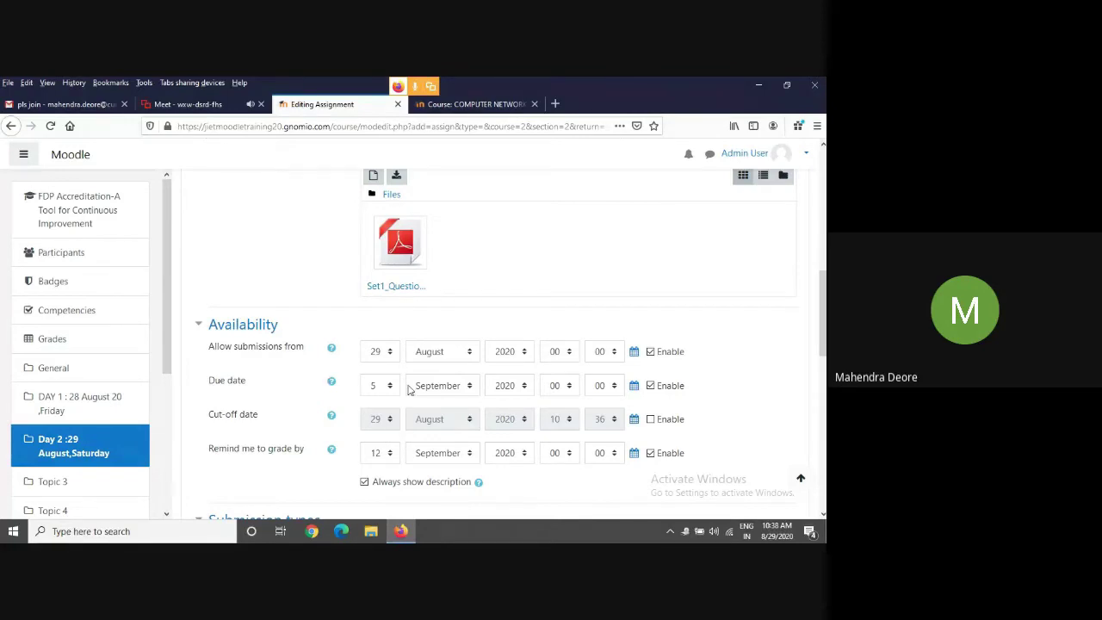
scroll(406, 387, down, 2)
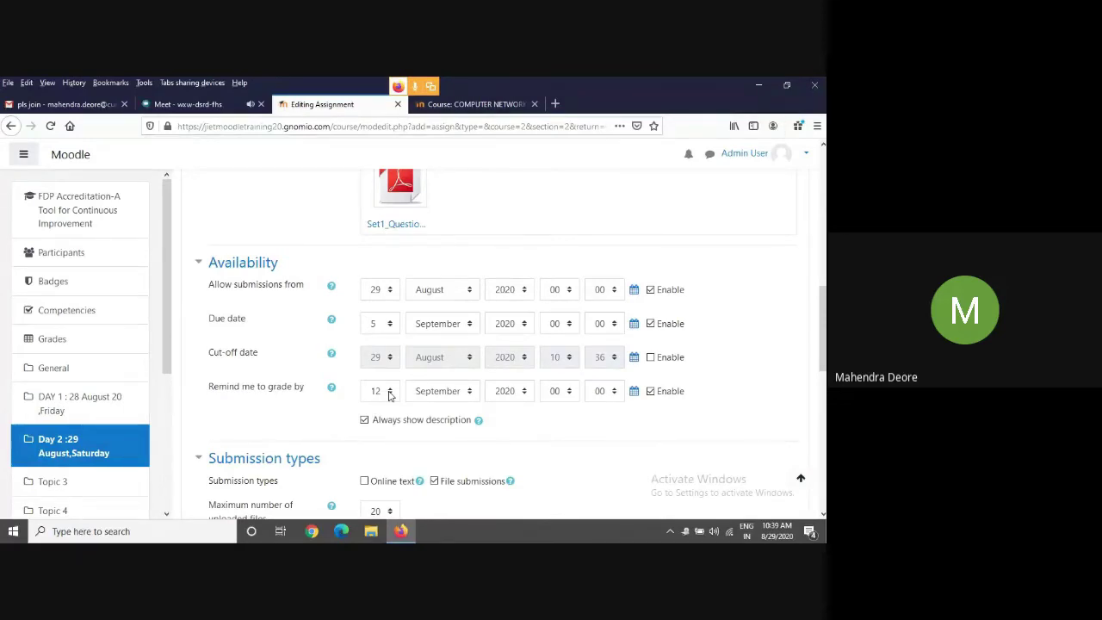
Review the accepted file types for submissions and set them to All file types.
scroll(388, 395, down, 3)
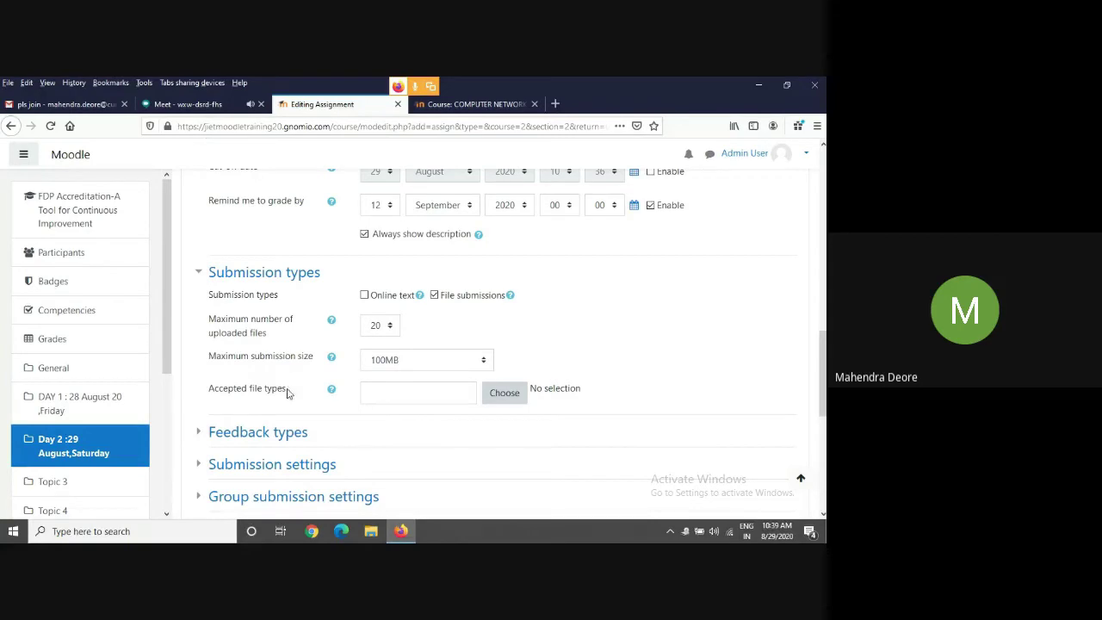
click(503, 396)
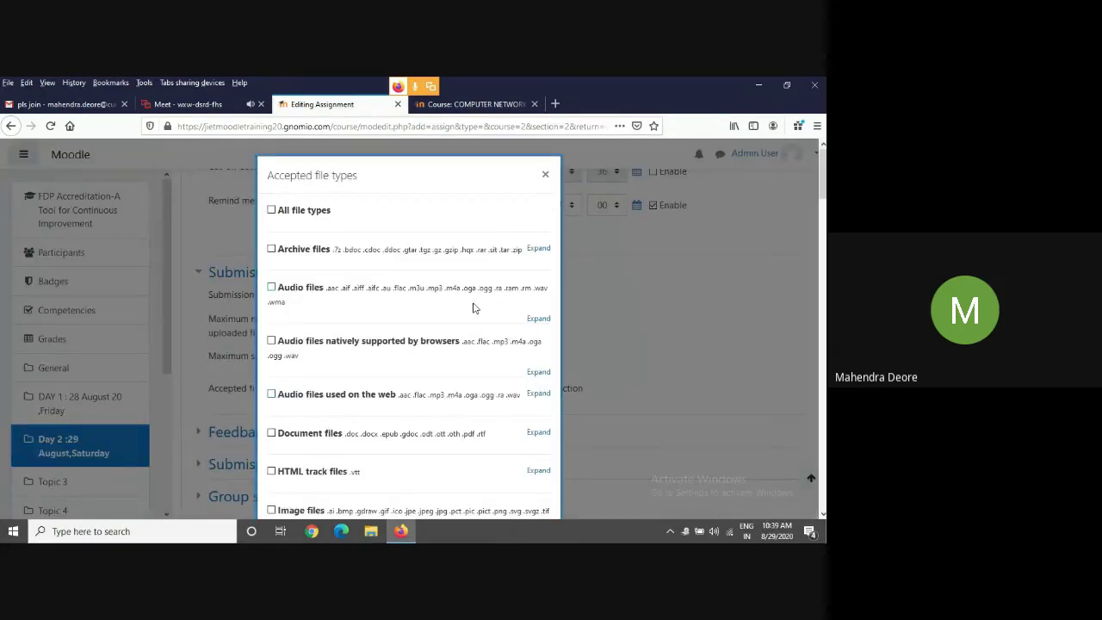
scroll(474, 306, down, 6)
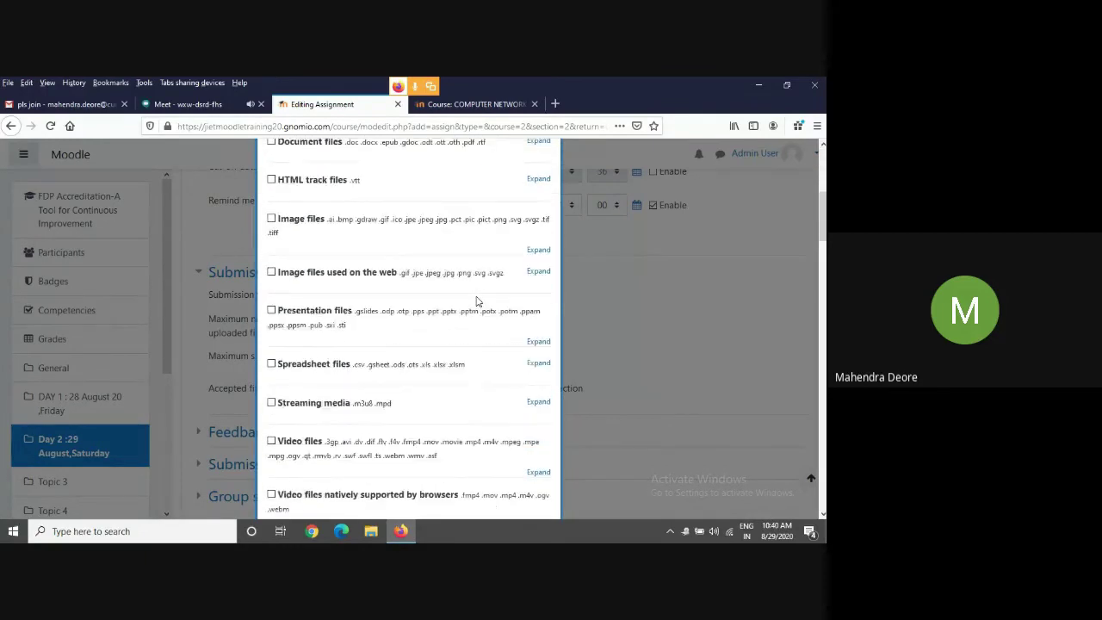
scroll(476, 306, down, 10)
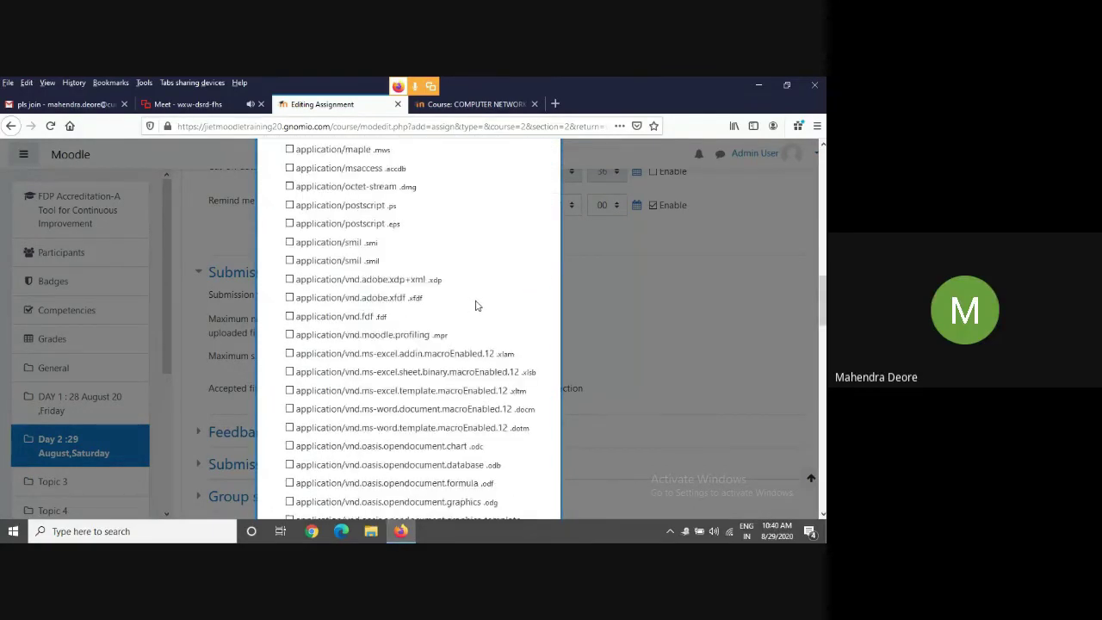
scroll(475, 307, down, 6)
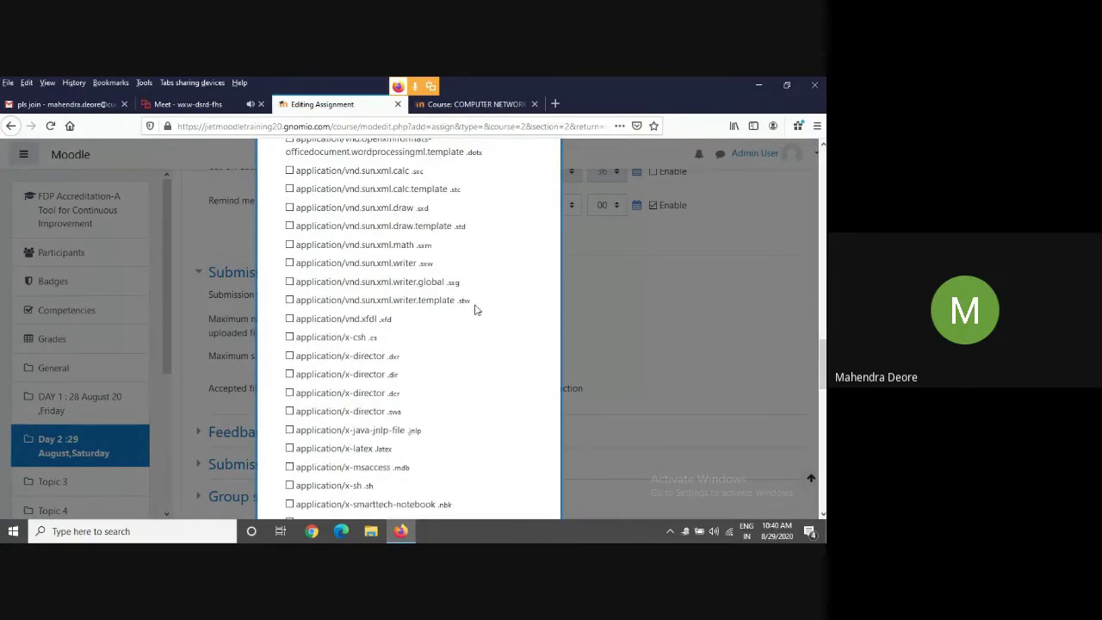
scroll(476, 308, up, 20)
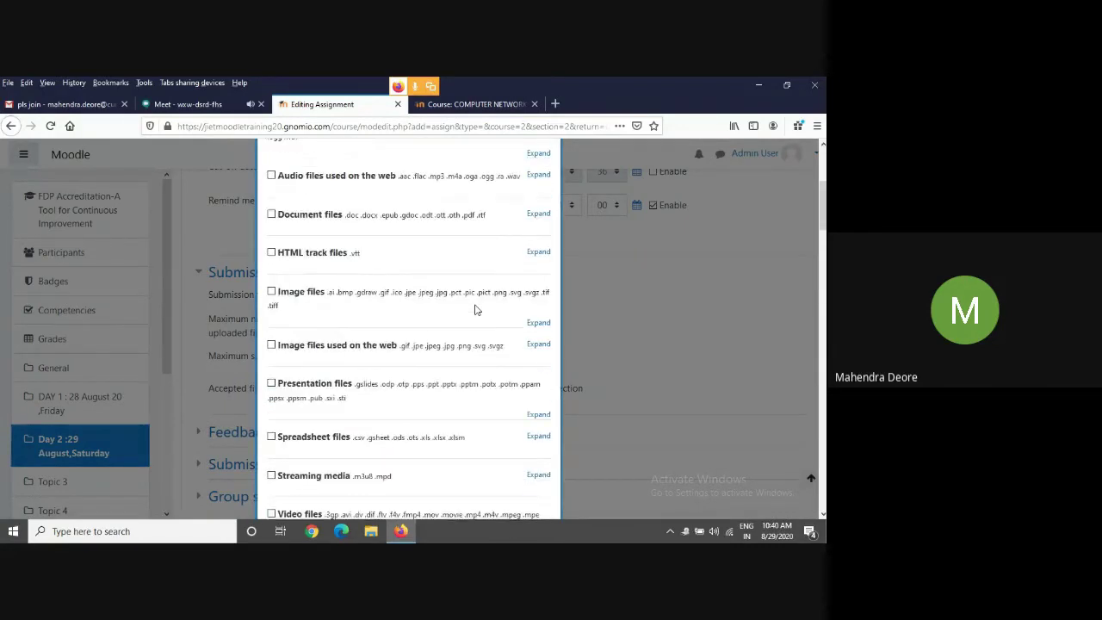
scroll(475, 310, up, 5)
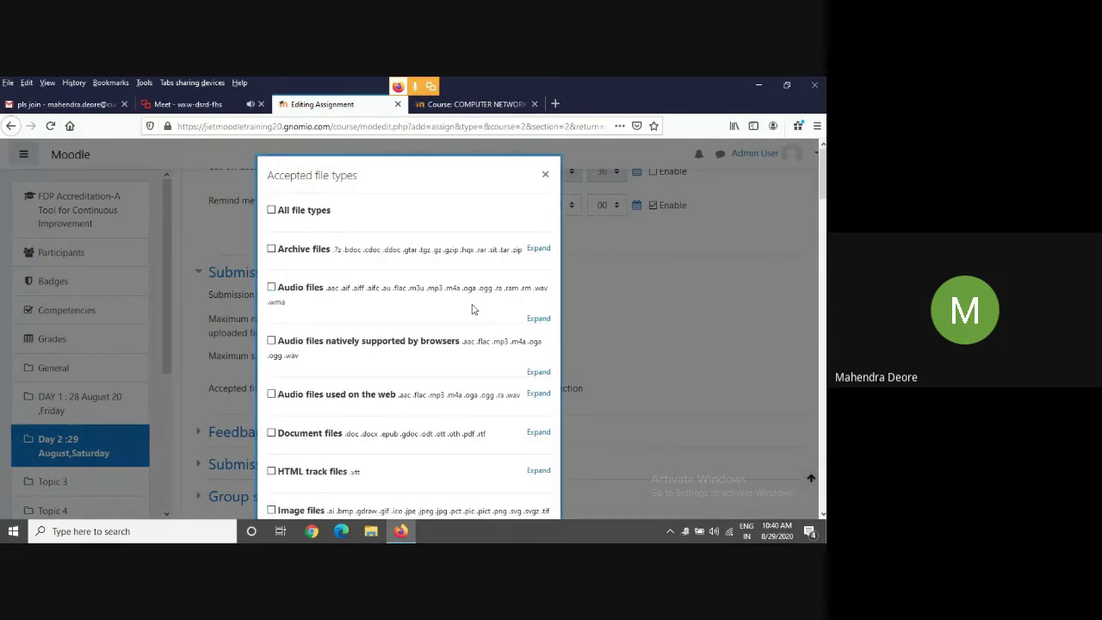
click(272, 210)
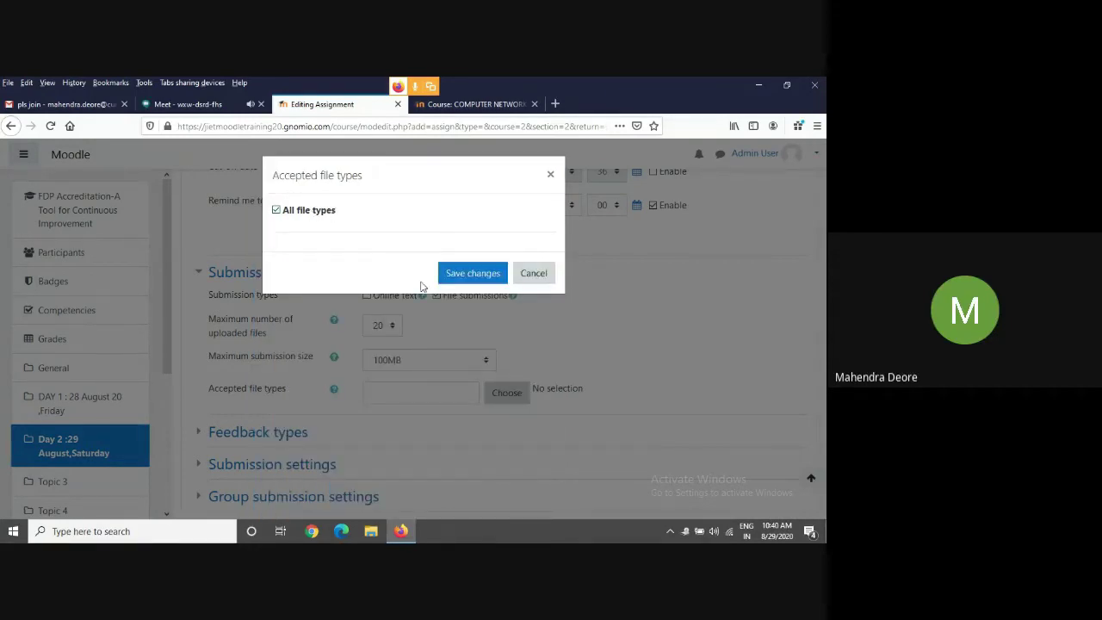
click(453, 272)
Examine the assignment's Submission settings and the remaining settings sections without changing them.
scroll(584, 304, down, 2)
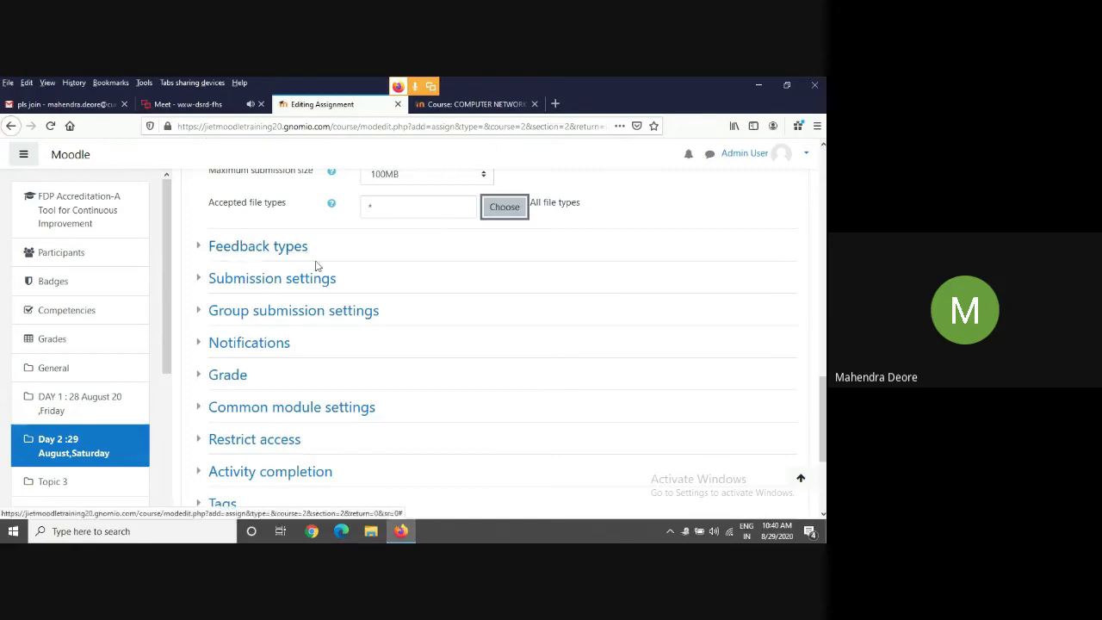
click(293, 279)
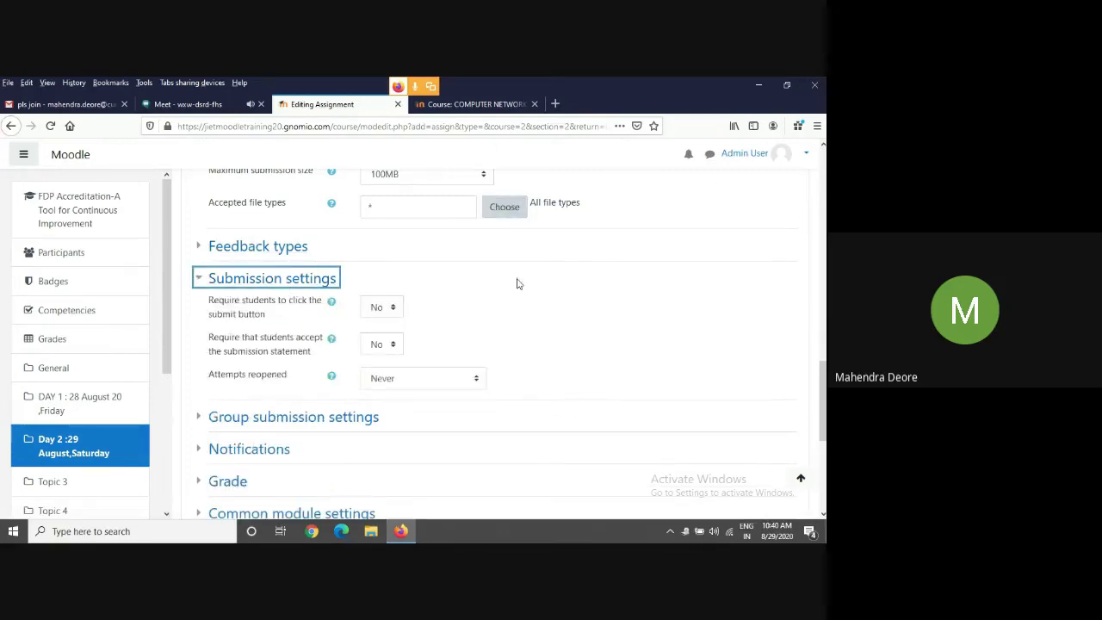
click(251, 279)
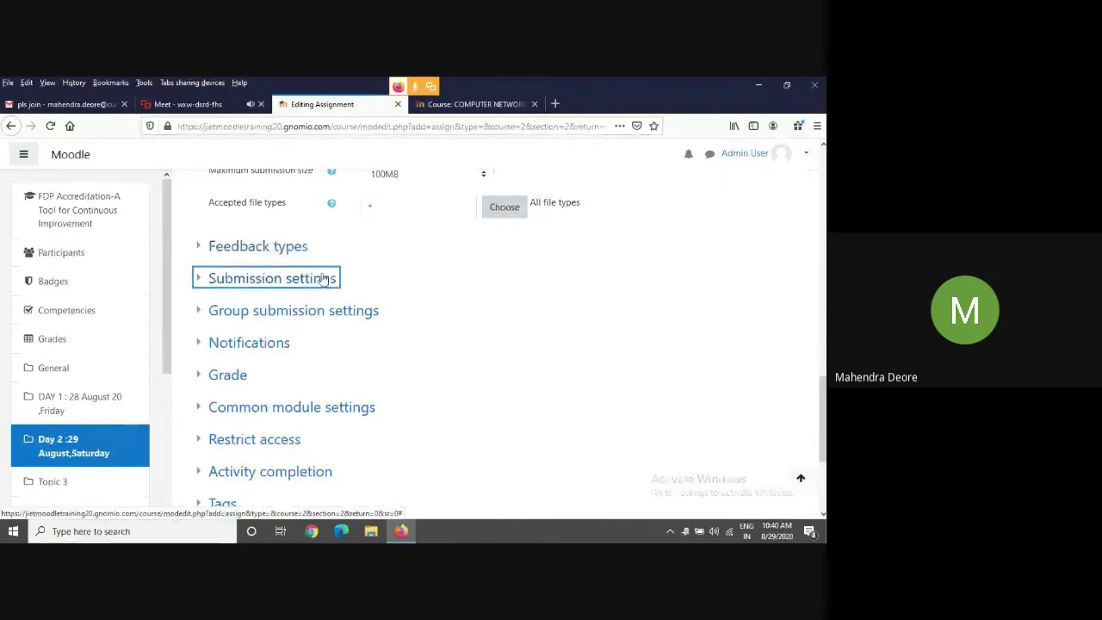
scroll(376, 367, down, 3)
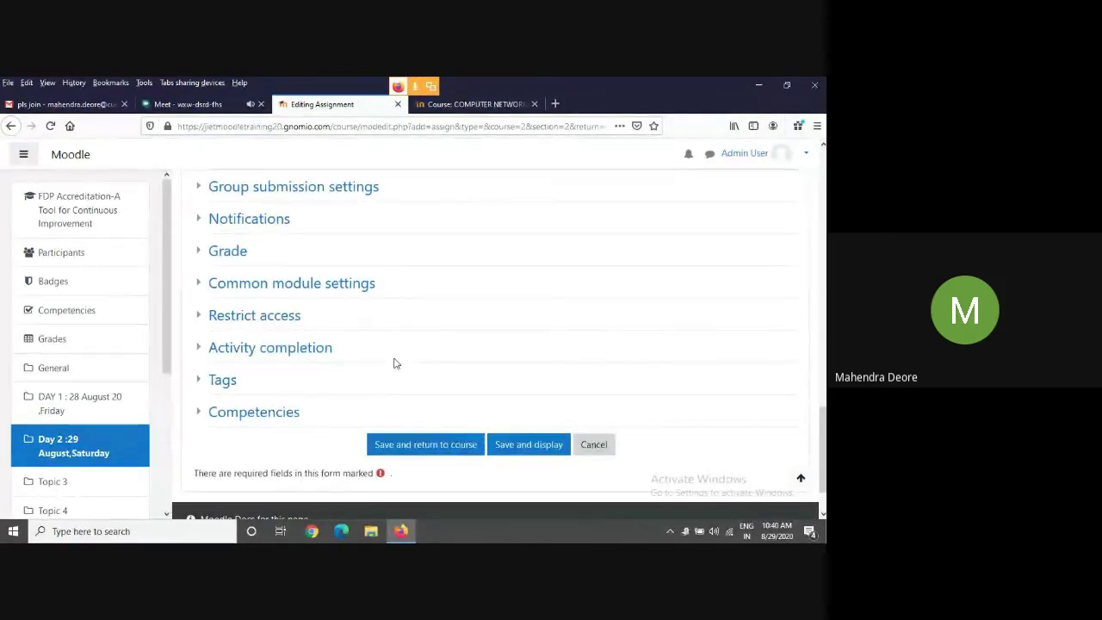
Try an Activity completion access restriction on the assignment, including its completion conditions, and remove it again.
click(279, 317)
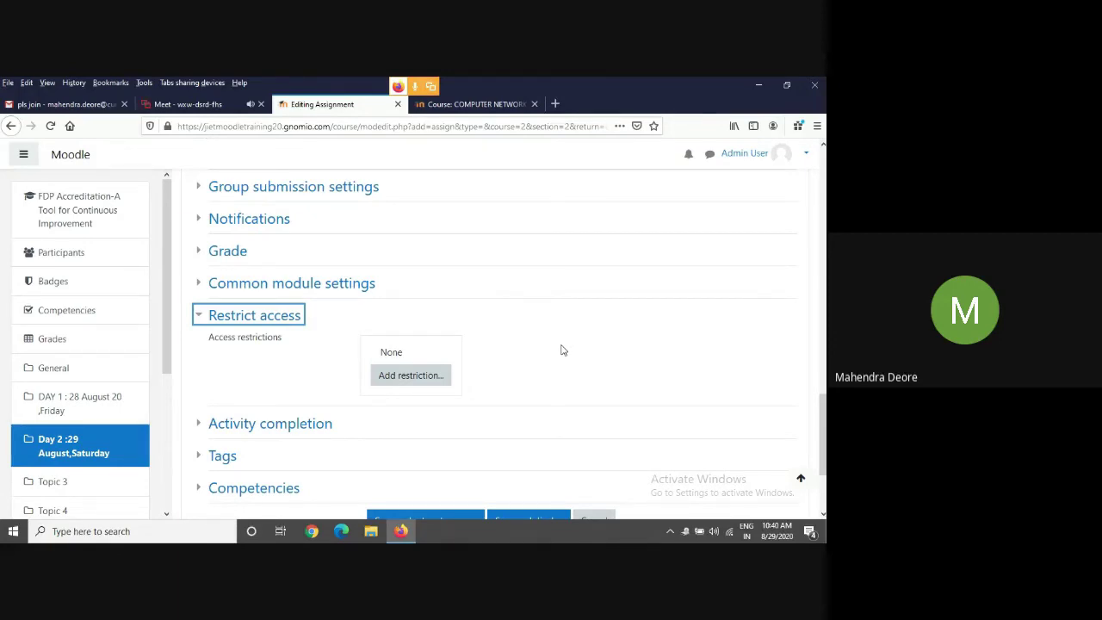
click(428, 357)
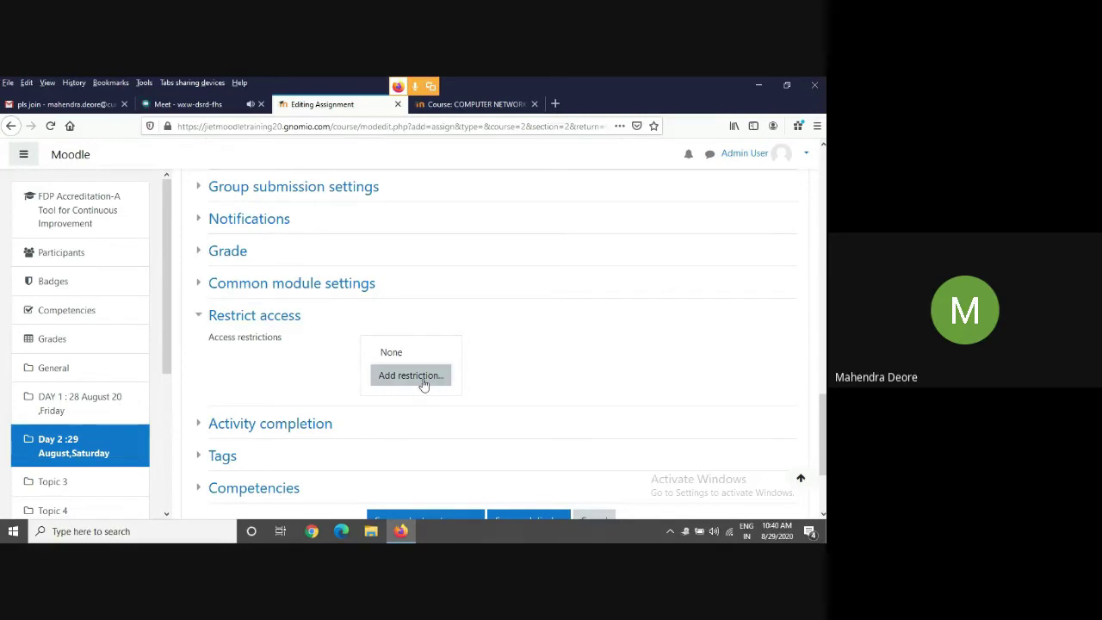
click(411, 376)
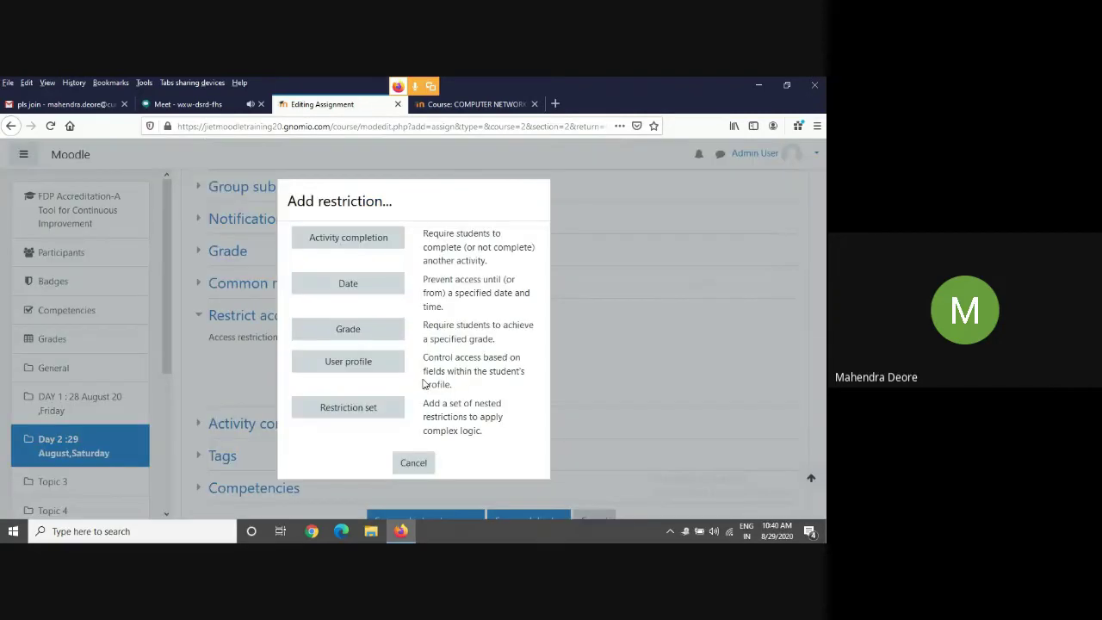
click(377, 244)
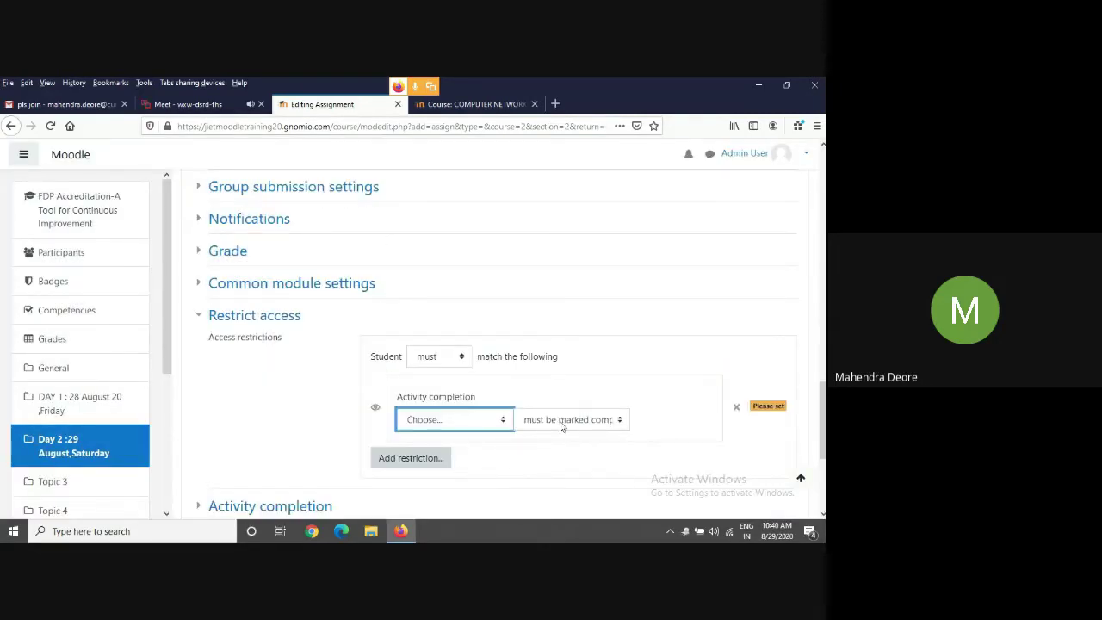
click(478, 456)
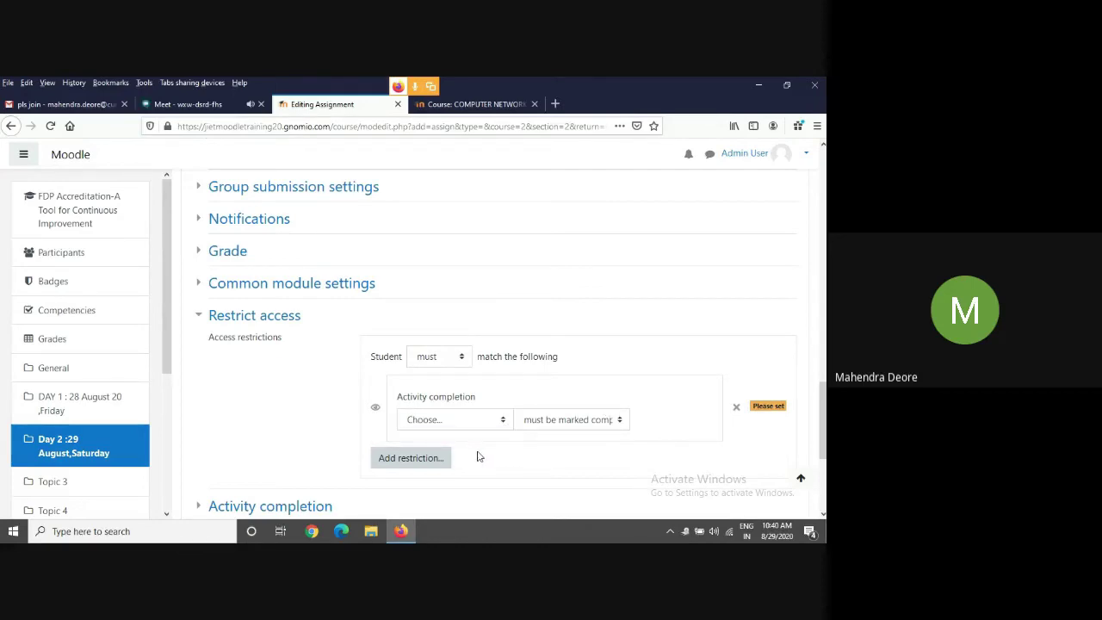
click(622, 422)
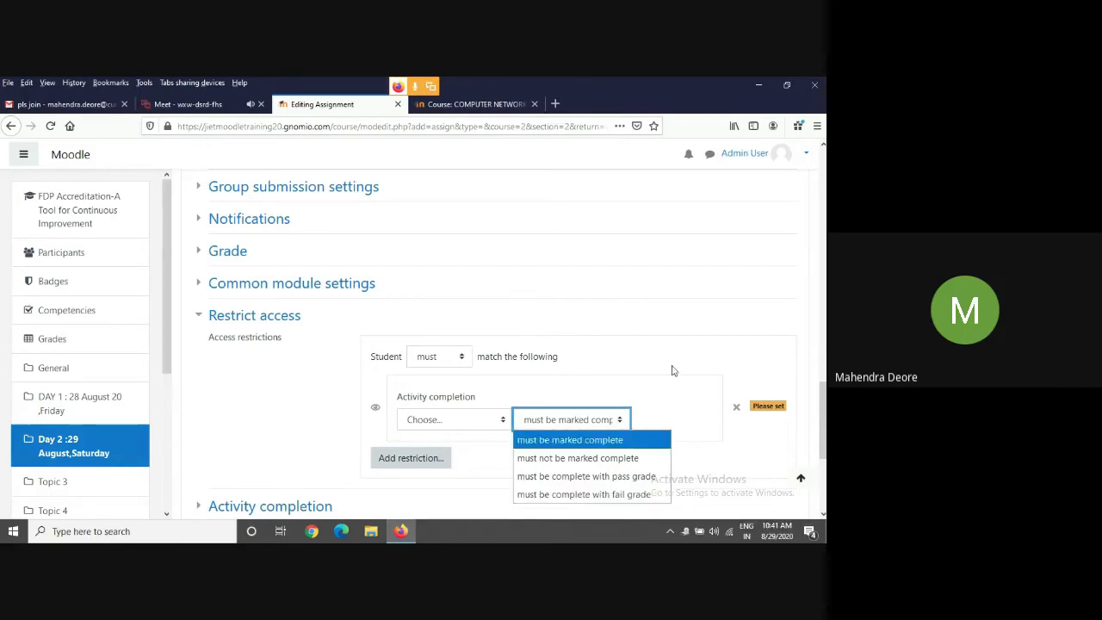
click(676, 329)
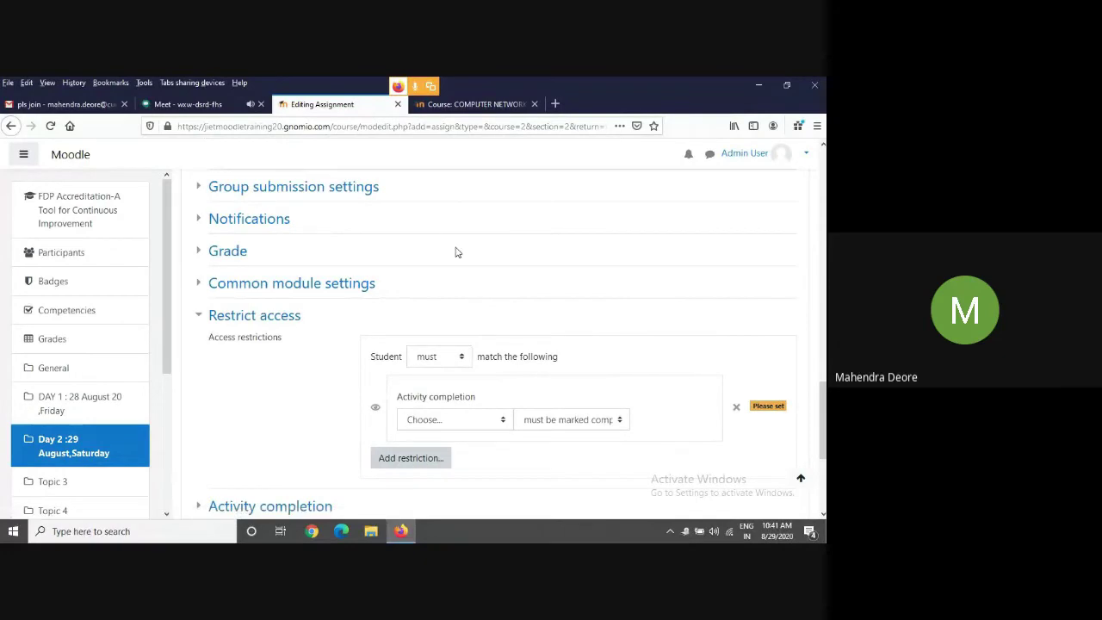
click(737, 407)
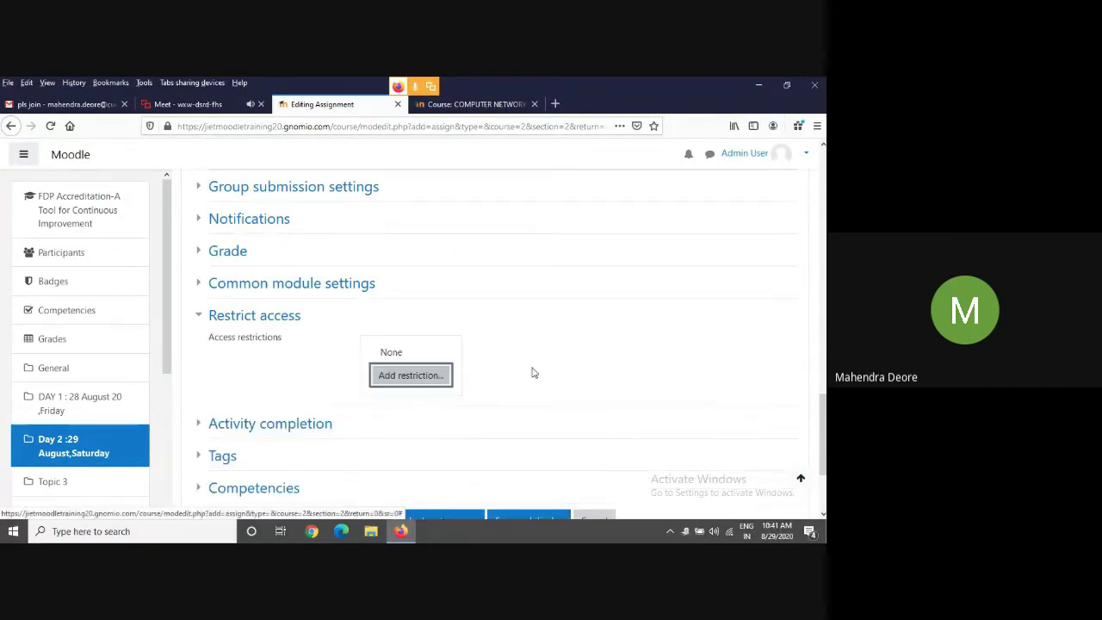
click(196, 316)
Review the assignment's Activity completion settings, then save the assignment and return to the course.
click(254, 354)
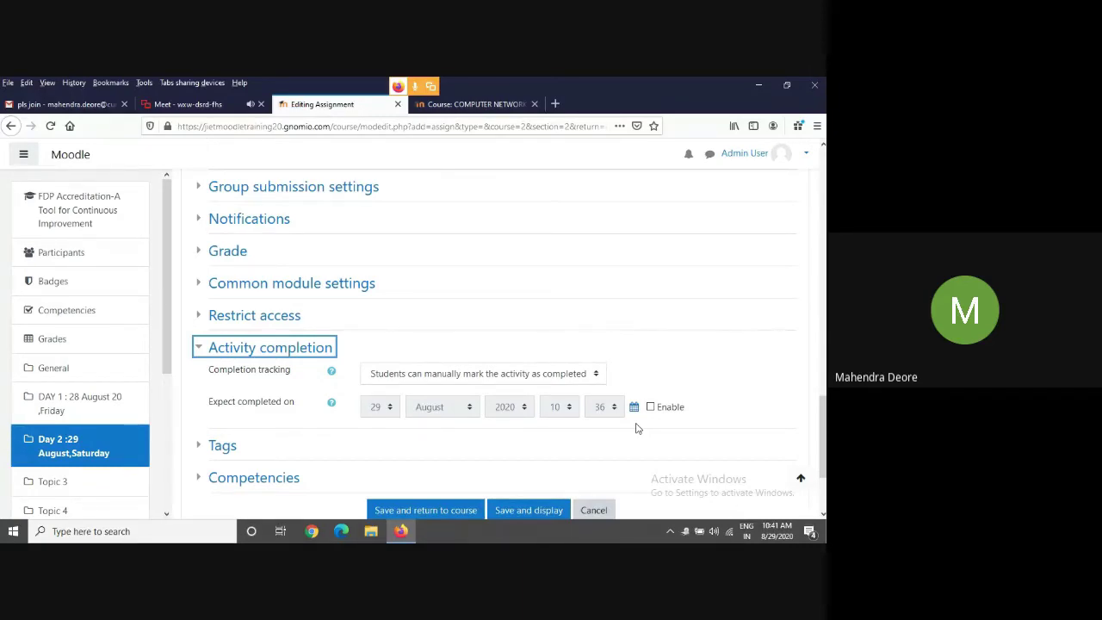
scroll(637, 428, down, 2)
click(246, 286)
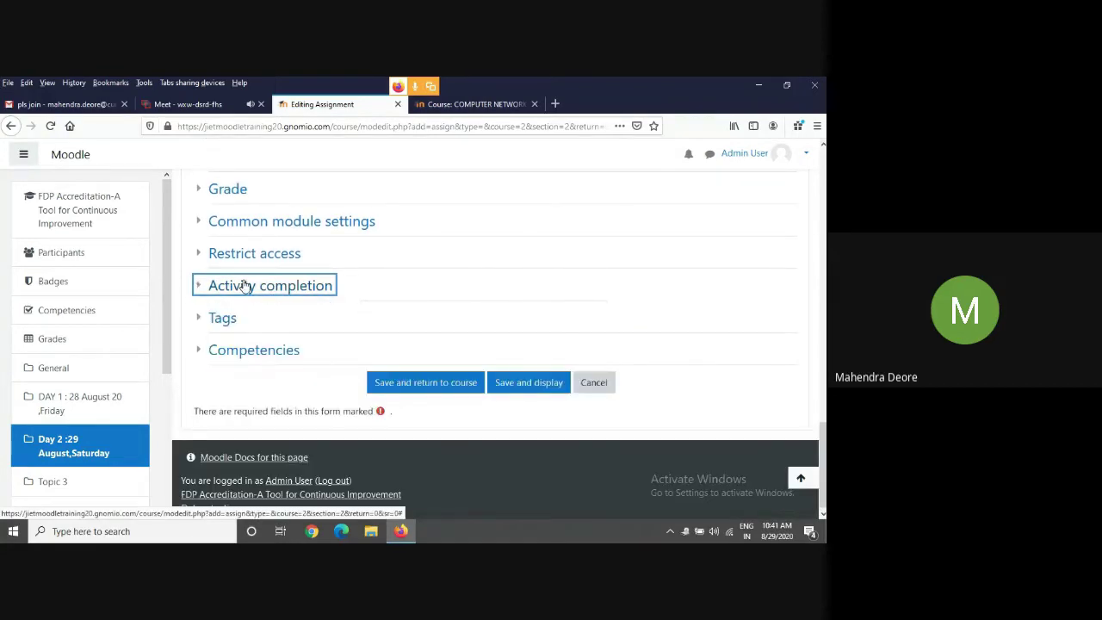
click(422, 383)
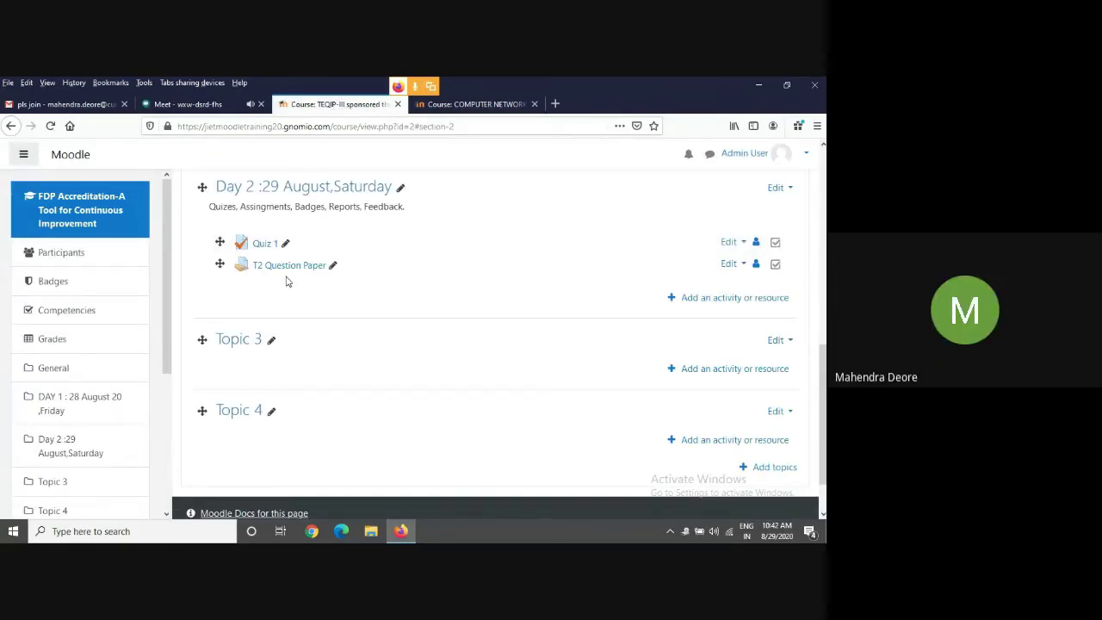
Open the T2 Question Paper assignment and examine its attached file, grading summary and available administration actions.
click(285, 267)
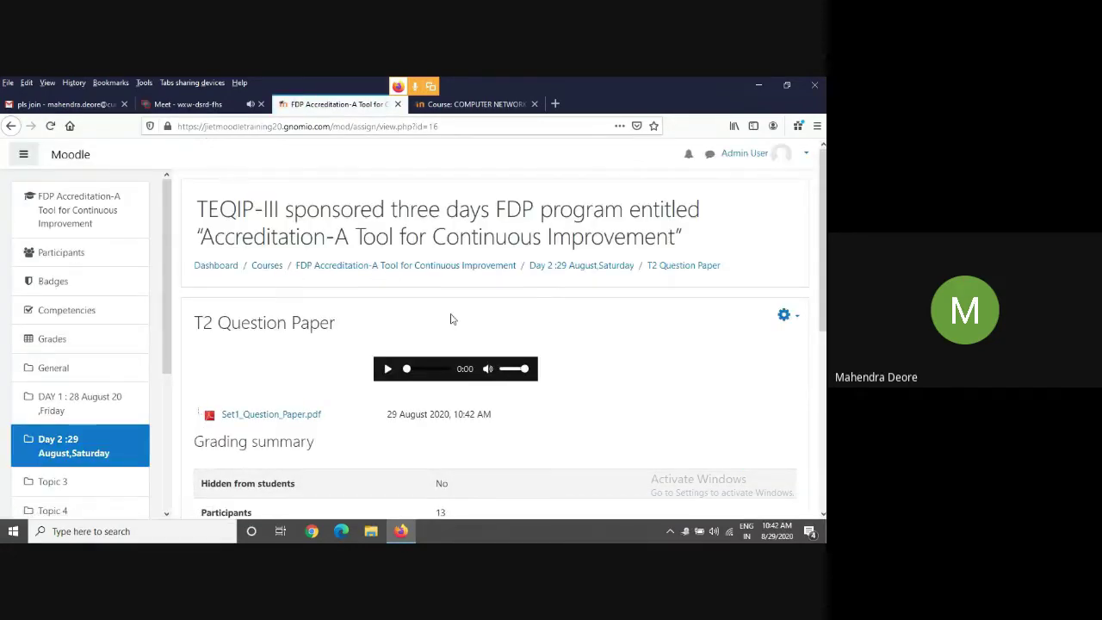
scroll(507, 337, down, 2)
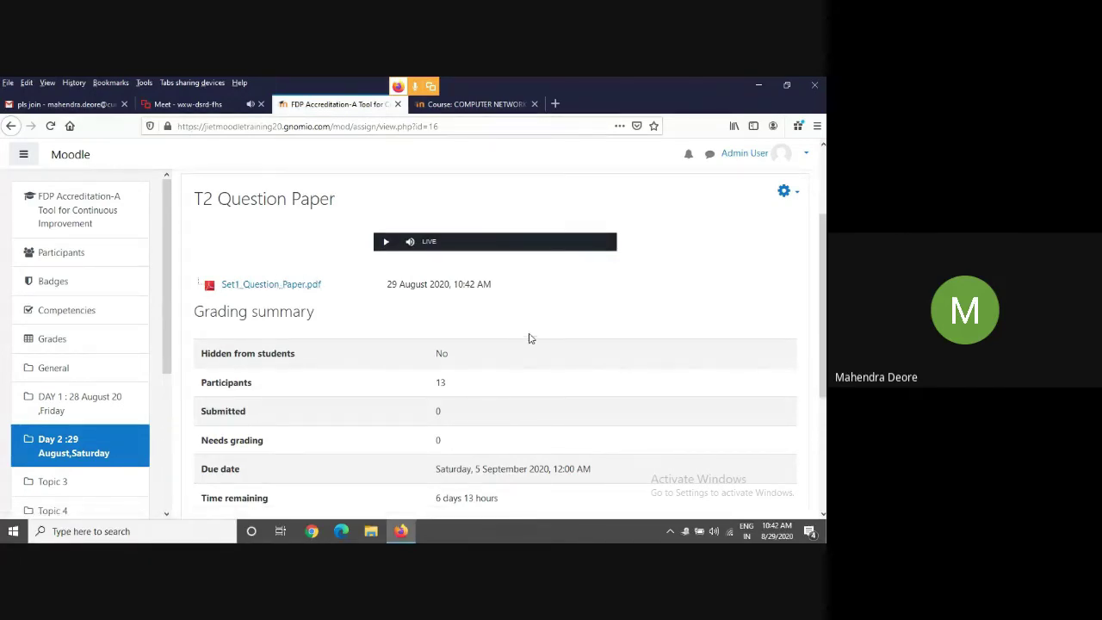
scroll(544, 320, down, 3)
scroll(543, 320, up, 3)
scroll(367, 295, up, 3)
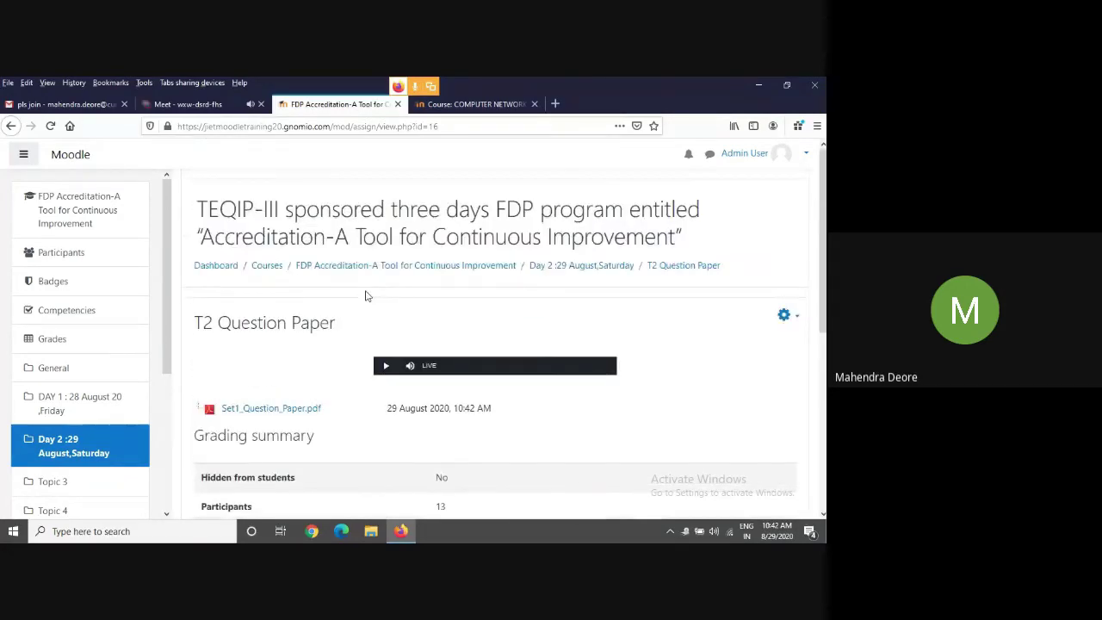
click(784, 315)
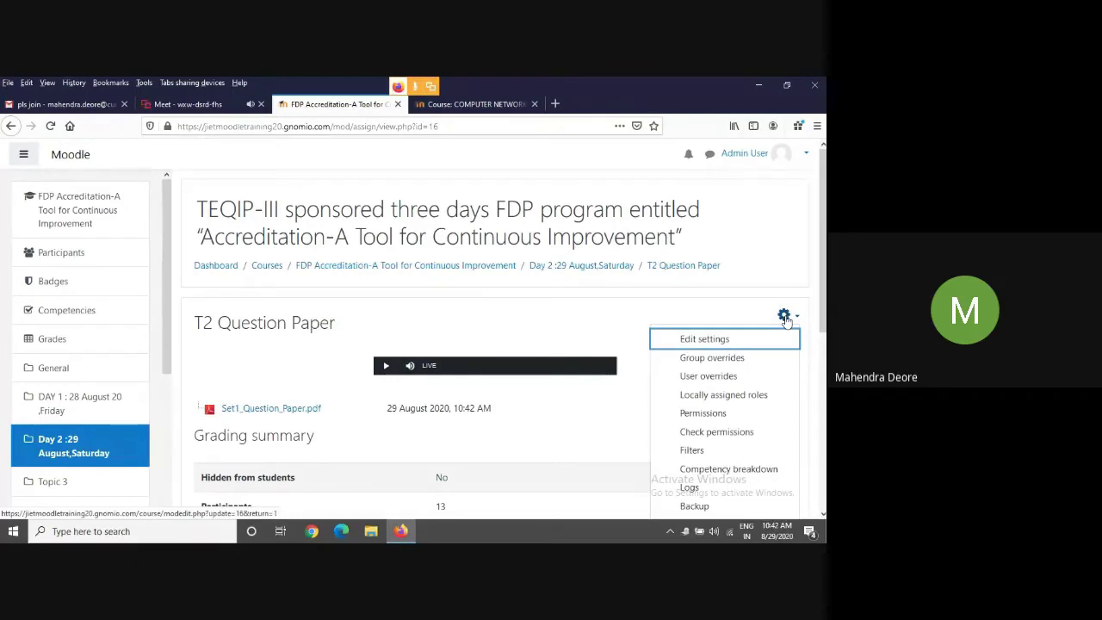
click(522, 317)
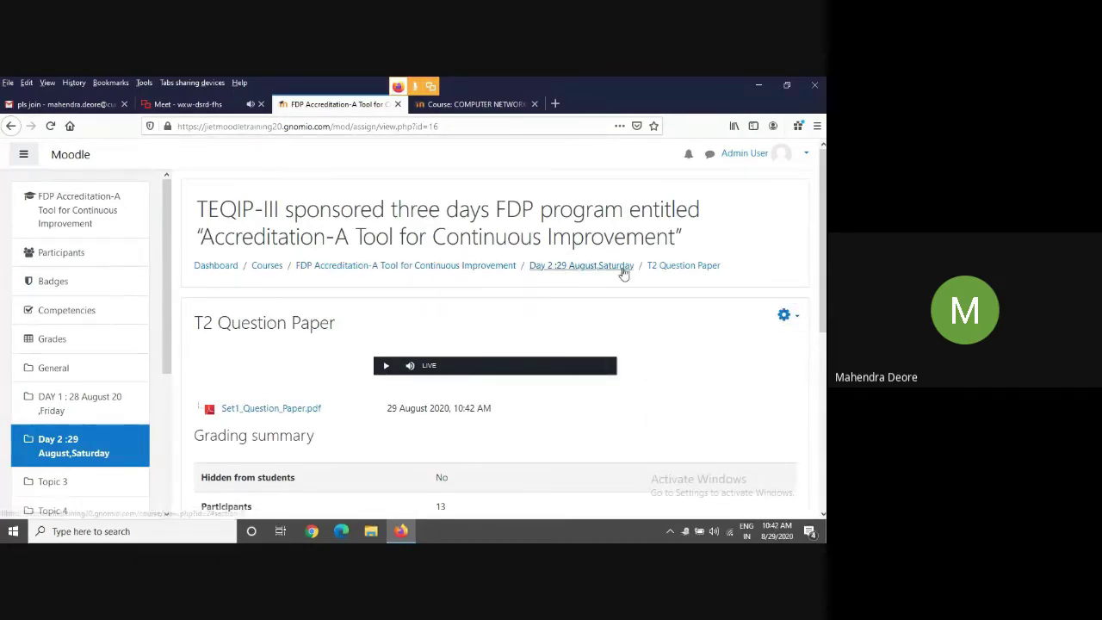
Return to the FDP Accreditation course page and locate the T2 Question Paper assignment in the Day 2 section.
scroll(91, 337, down, 3)
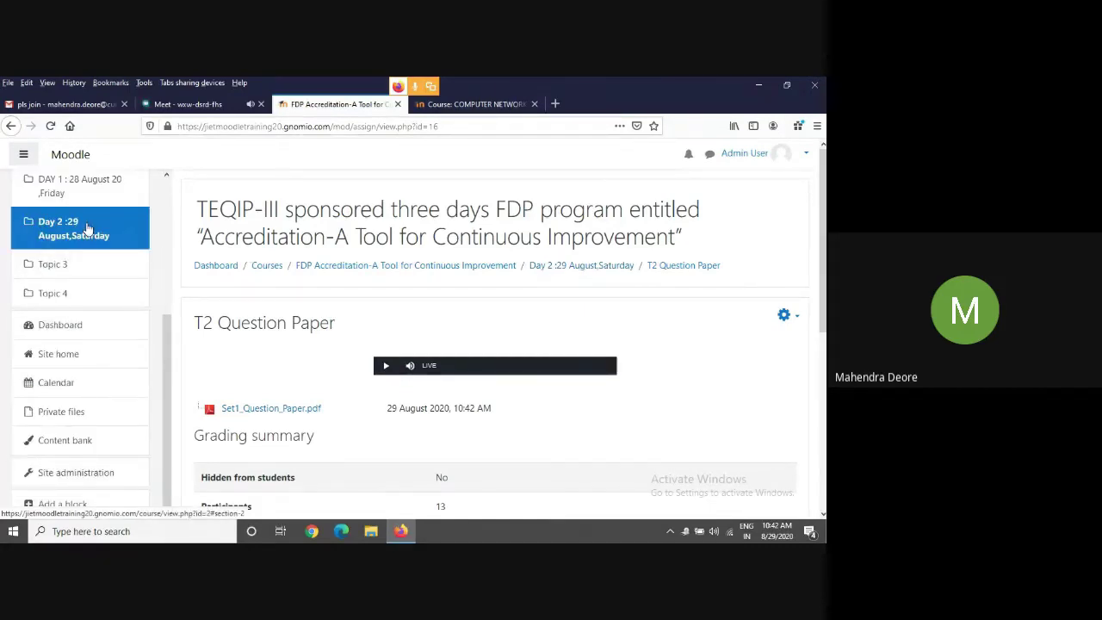
scroll(77, 255, up, 3)
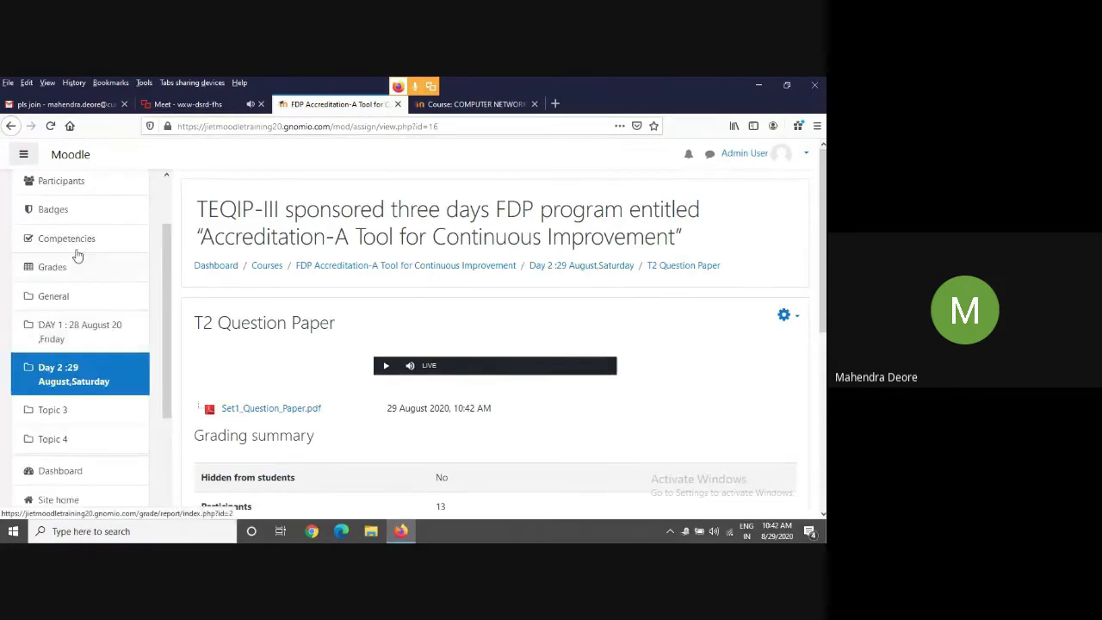
scroll(77, 249, up, 2)
click(96, 209)
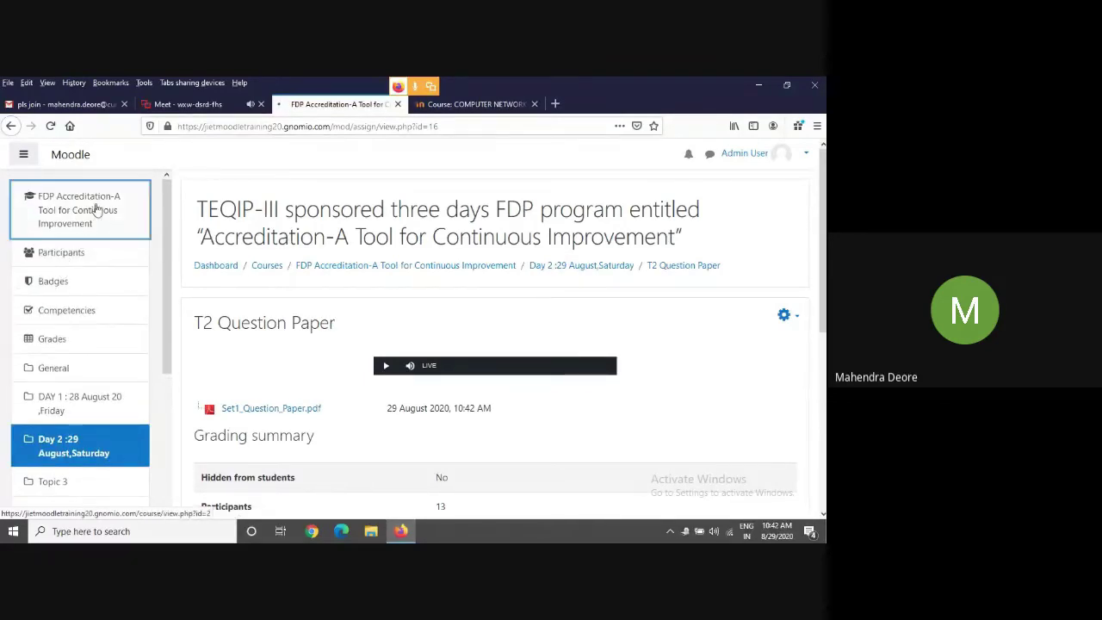
scroll(253, 284, down, 1)
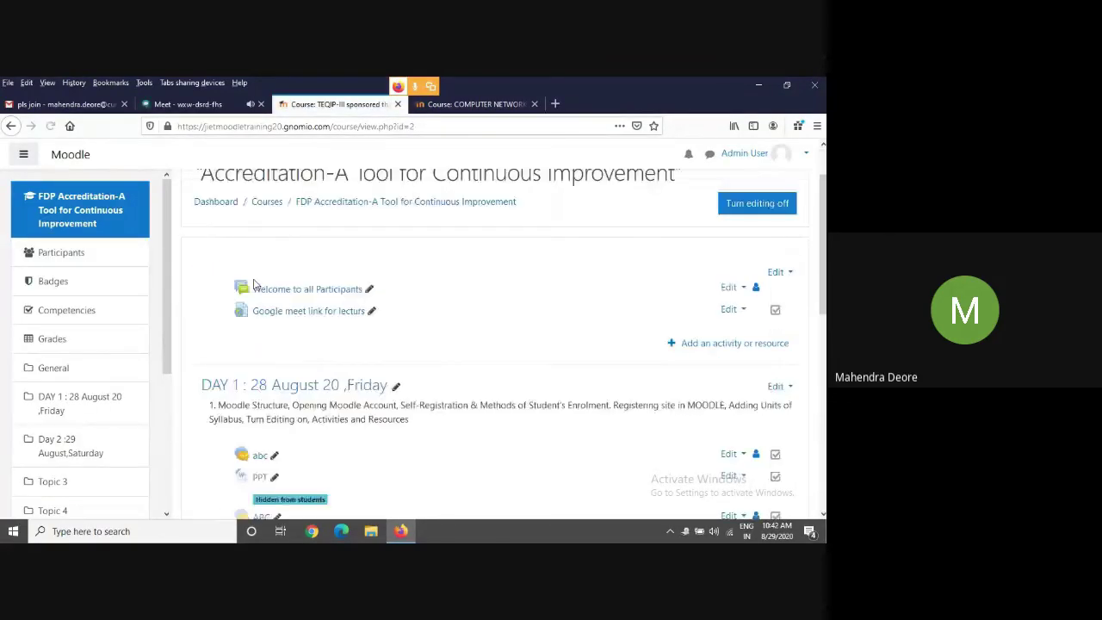
scroll(253, 284, down, 6)
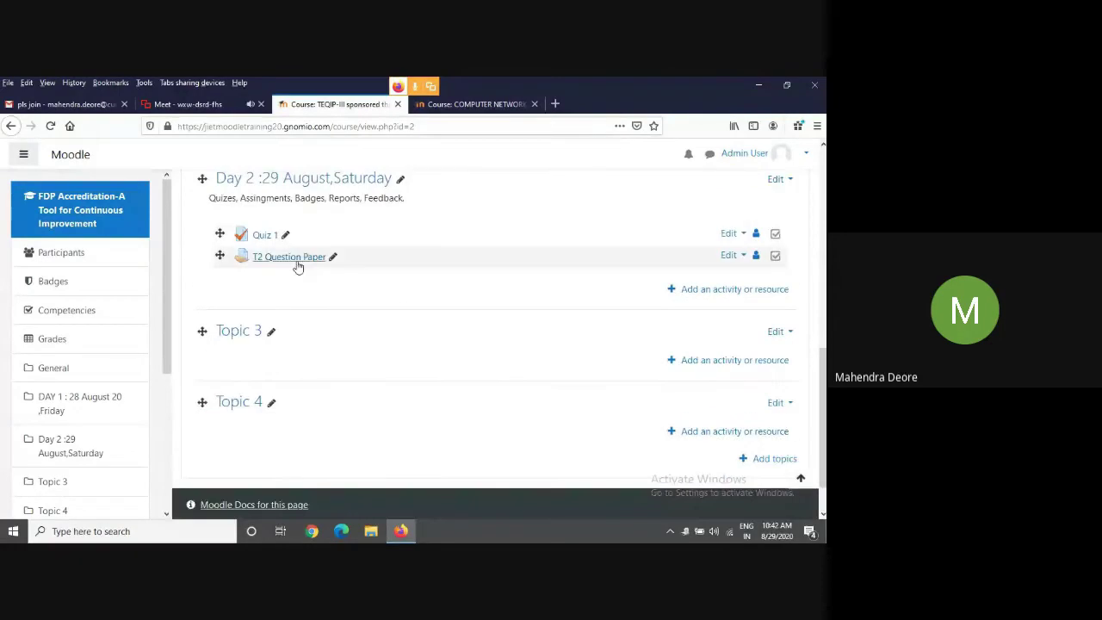
Open the T2 Question Paper assignment's settings for editing.
click(293, 257)
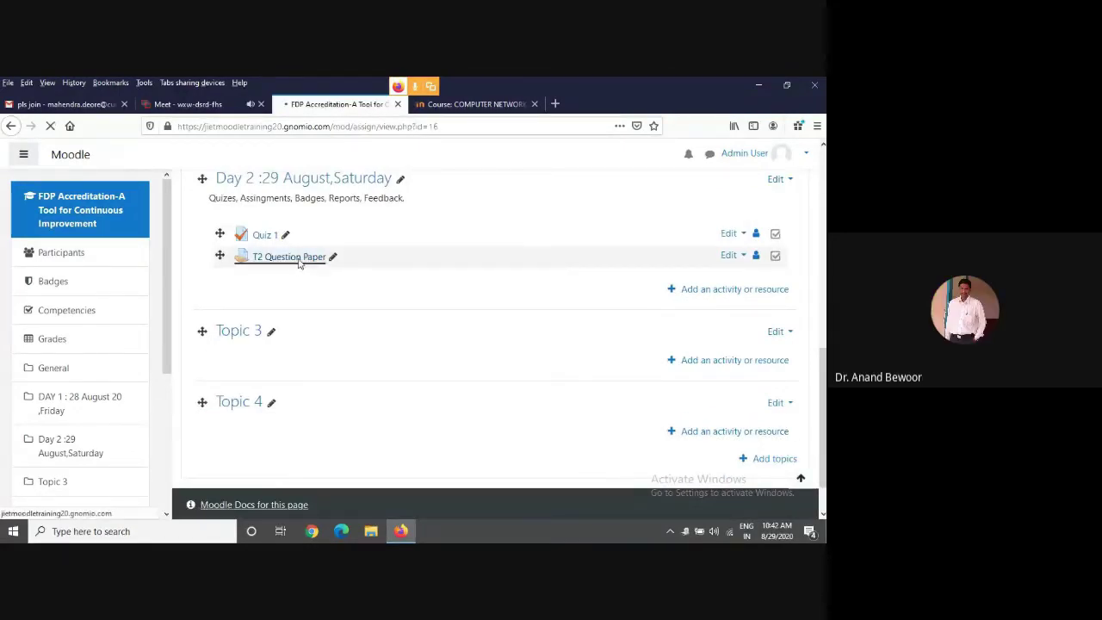
scroll(542, 329, down, 4)
scroll(542, 328, up, 3)
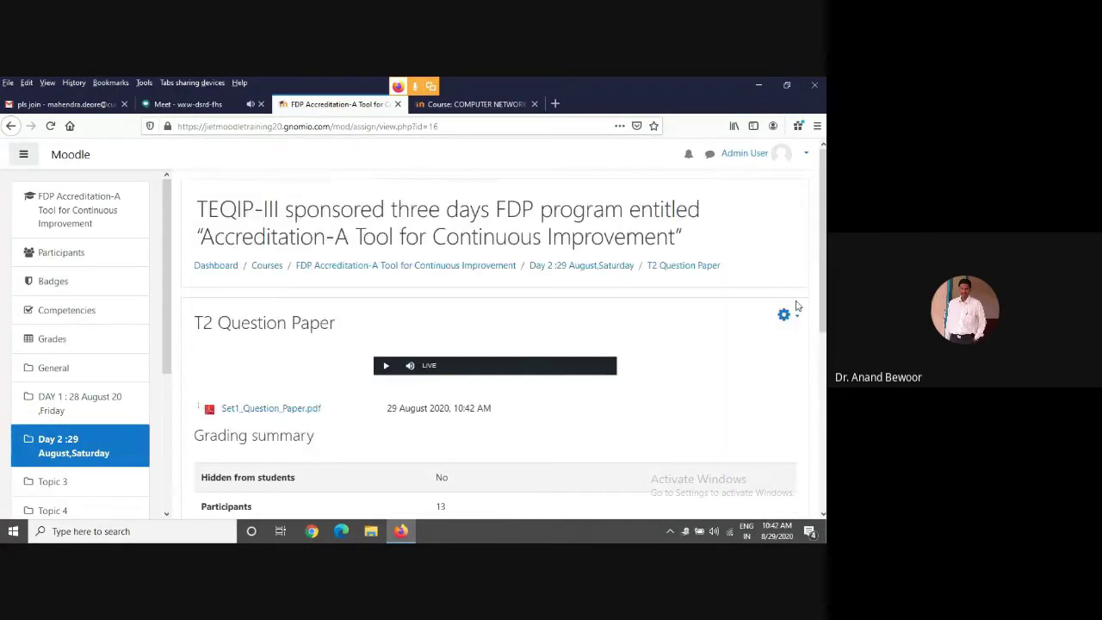
click(791, 317)
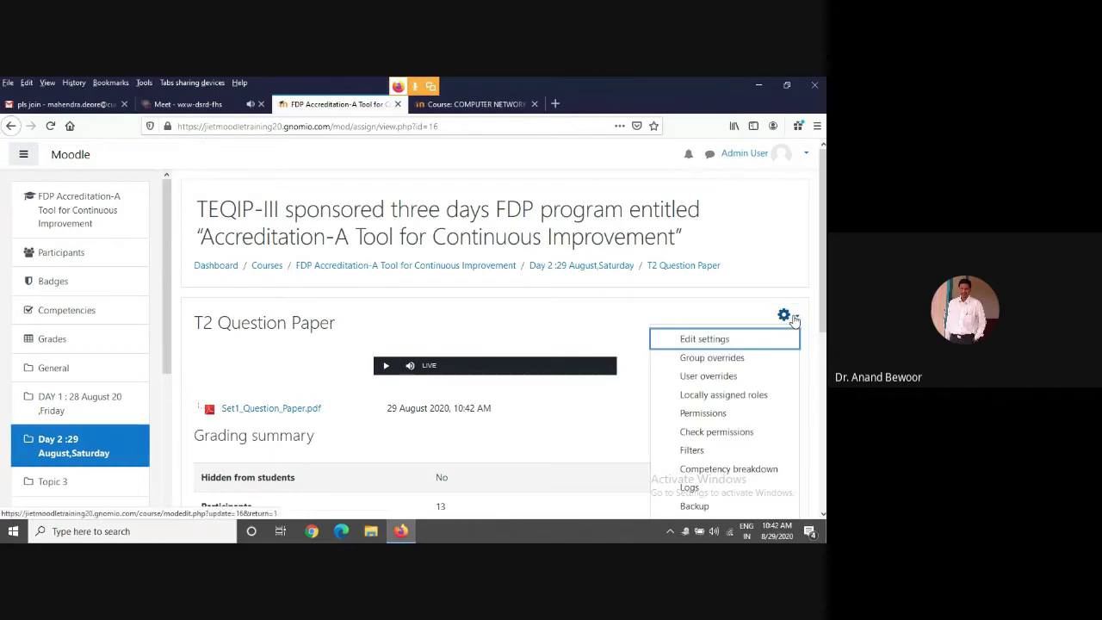
click(704, 341)
Review the assignment's Availability, Submission types and Feedback types settings.
scroll(505, 331, down, 7)
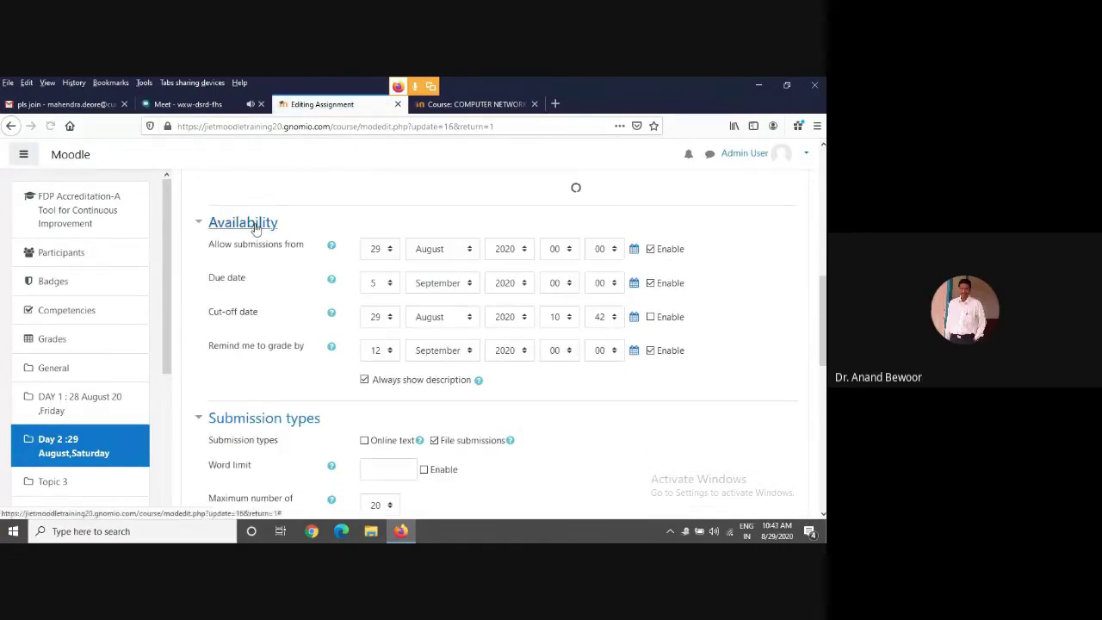
click(240, 281)
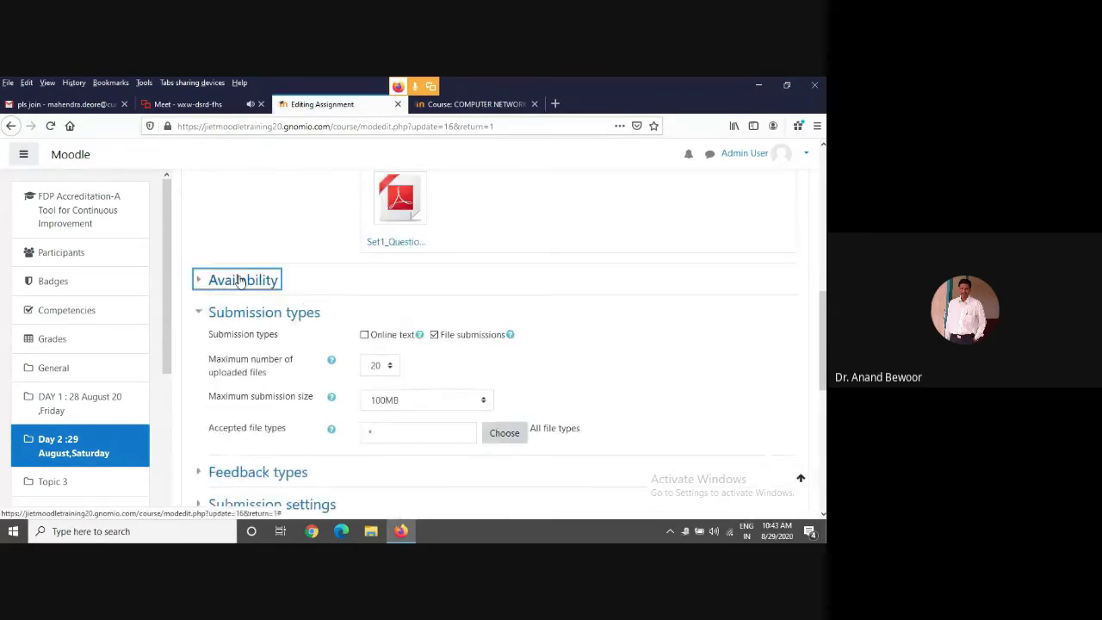
scroll(289, 380, down, 1)
scroll(289, 380, down, 1)
click(251, 352)
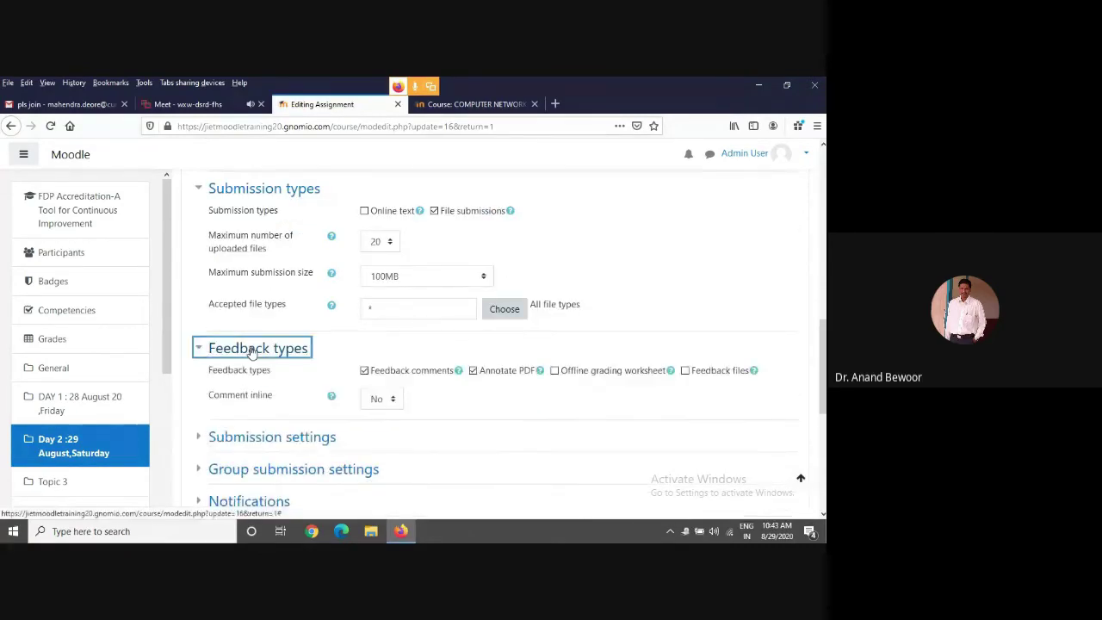
click(251, 349)
scroll(508, 278, down, 2)
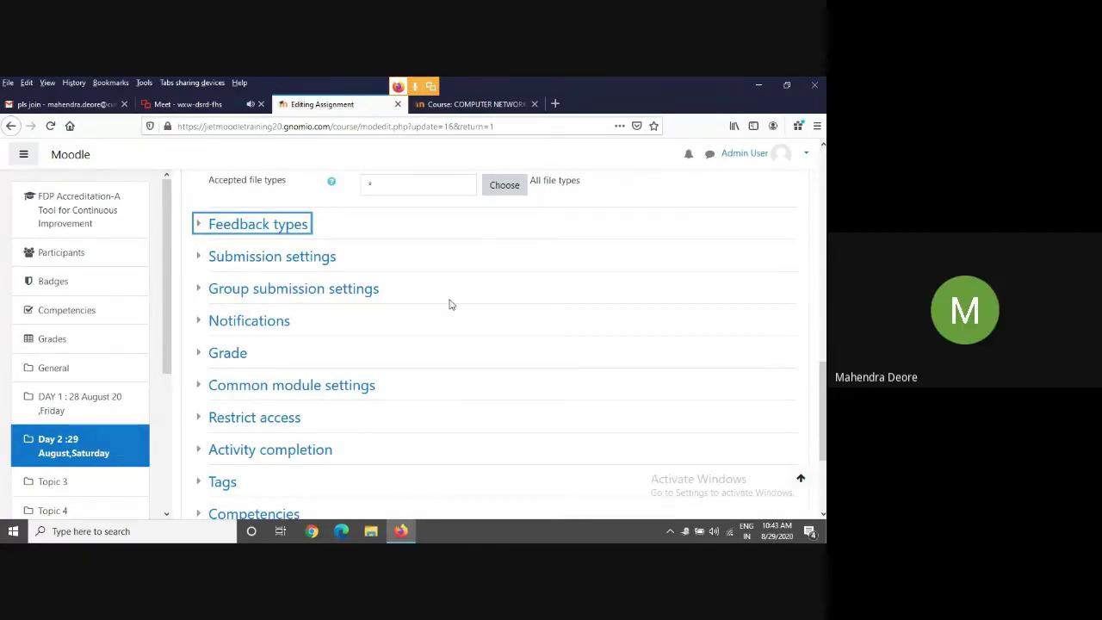
Set the assignment's maximum grade to 25 points and its grade to pass to 10.00.
click(228, 353)
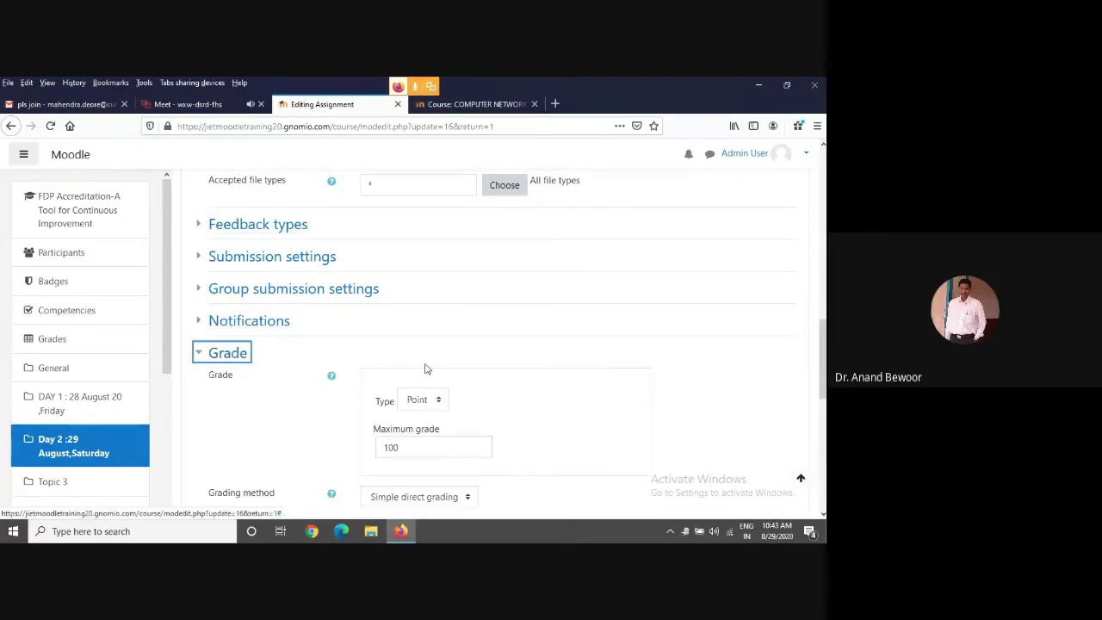
scroll(488, 377, down, 2)
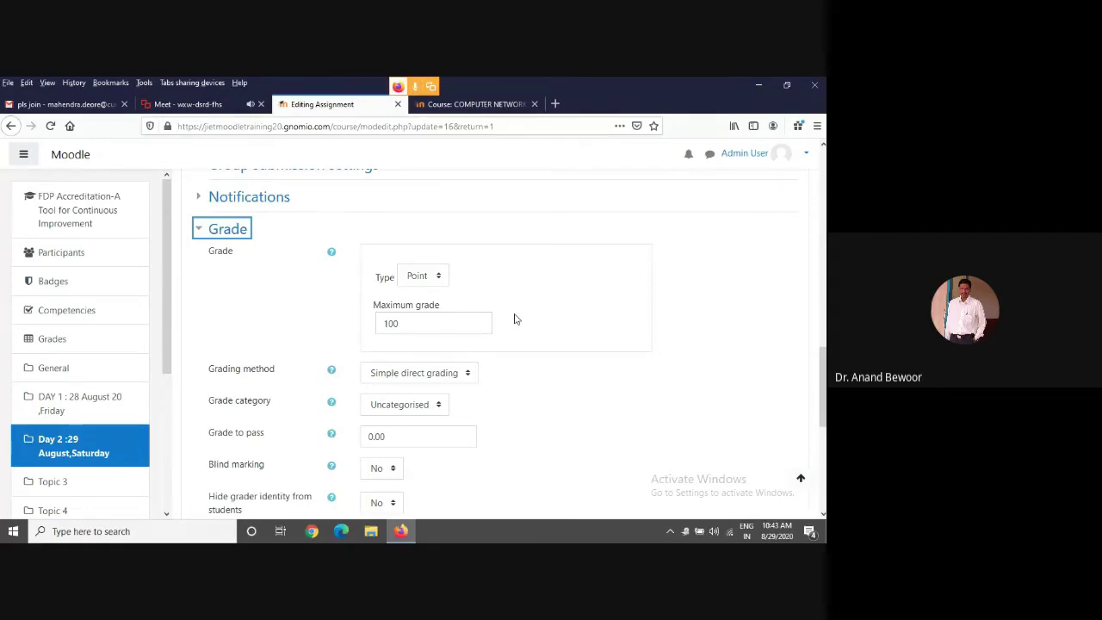
double_click(418, 322)
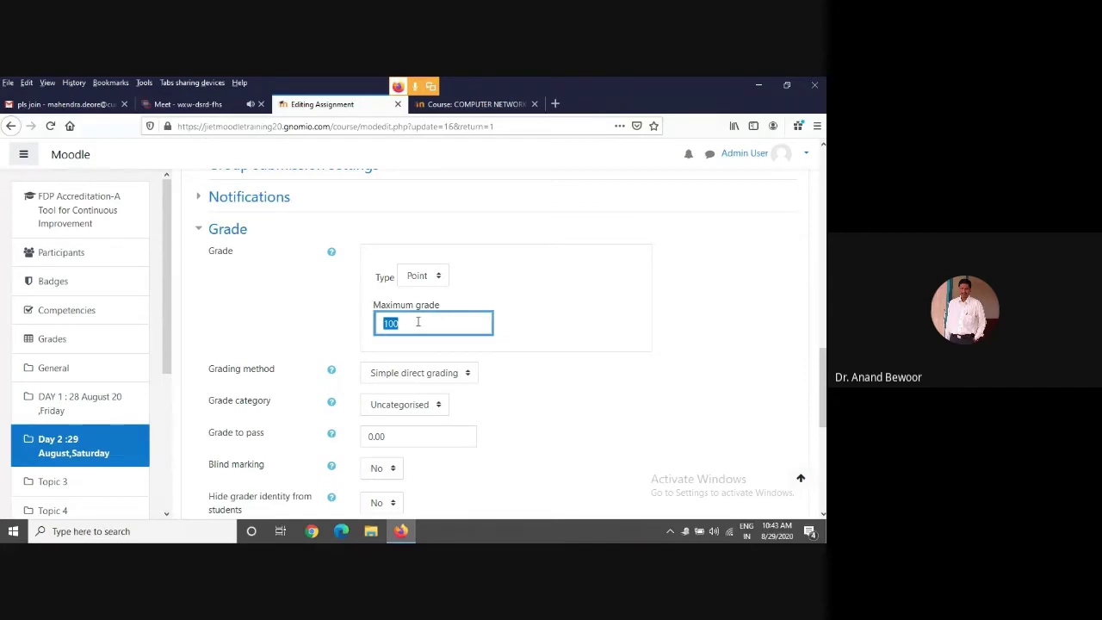
text(25)
scroll(482, 434, down, 1)
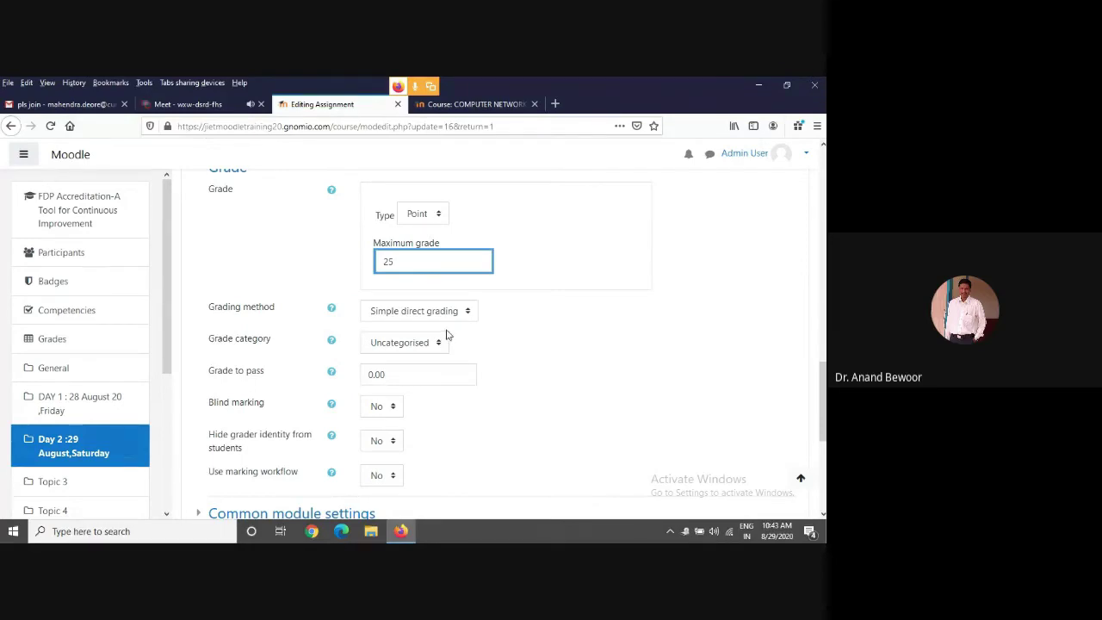
click(400, 369)
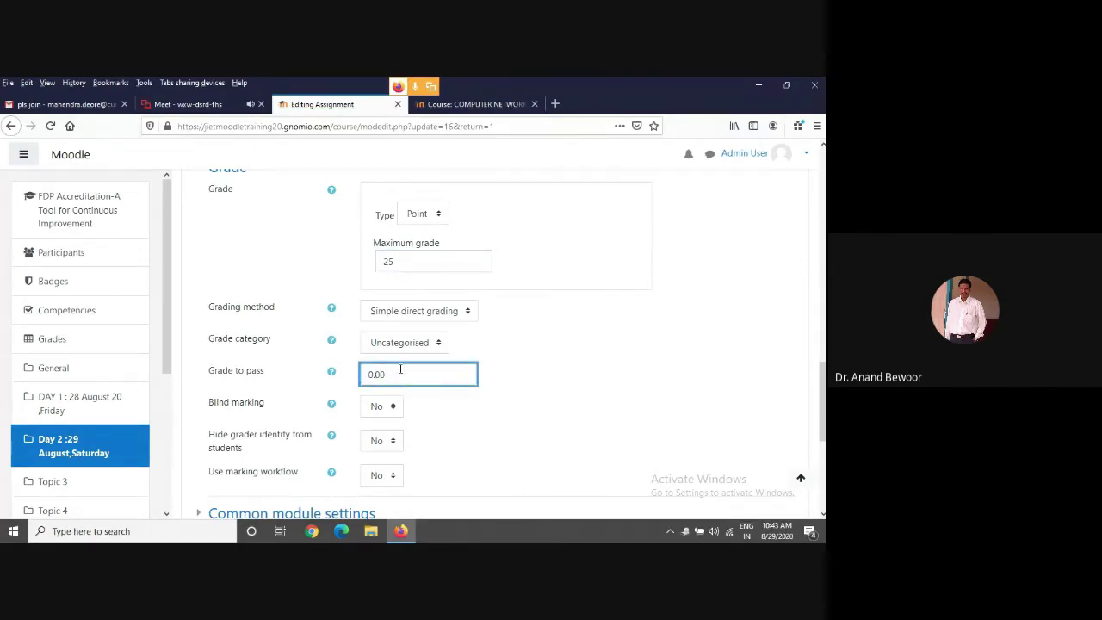
text(1)
Keep the grading method as Simple direct grading and the grade type as Point, and save the assignment, returning to the course.
scroll(451, 404, down, 2)
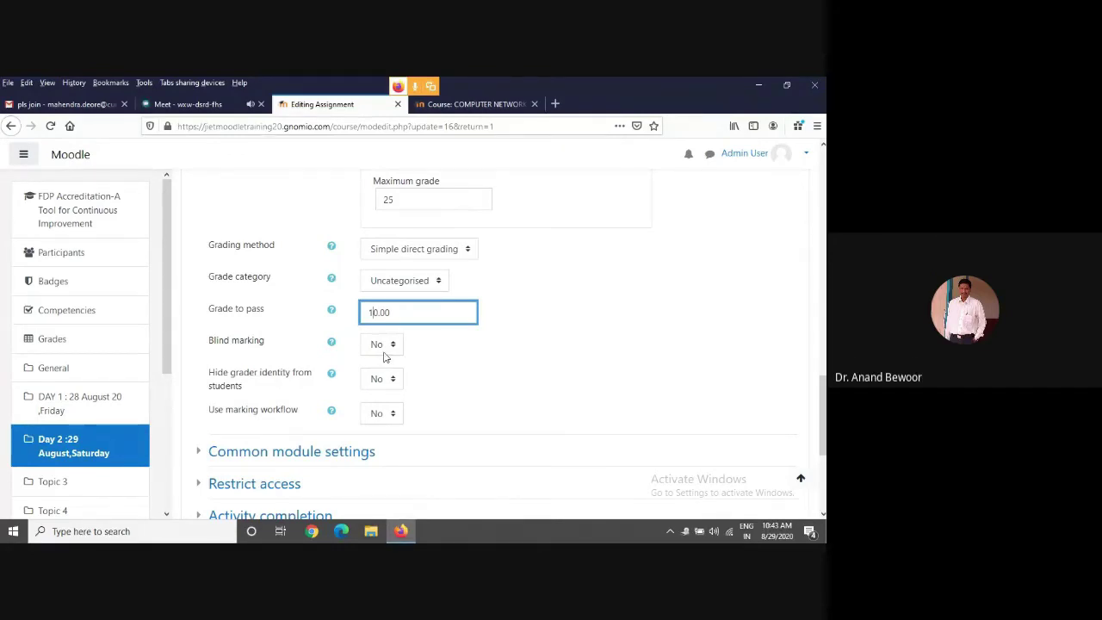
click(430, 249)
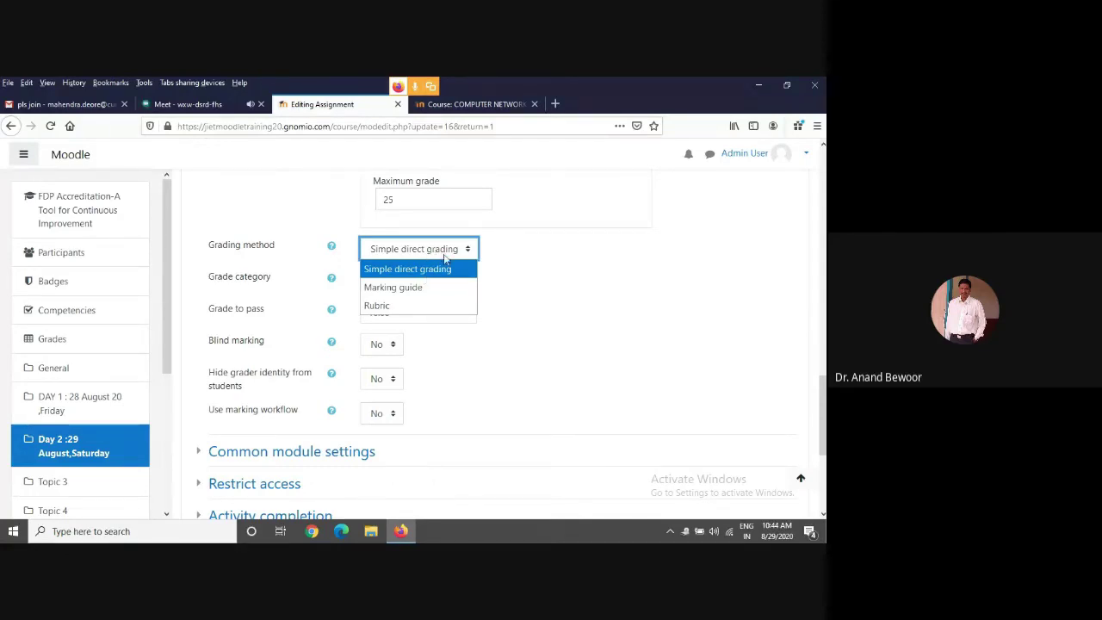
click(444, 270)
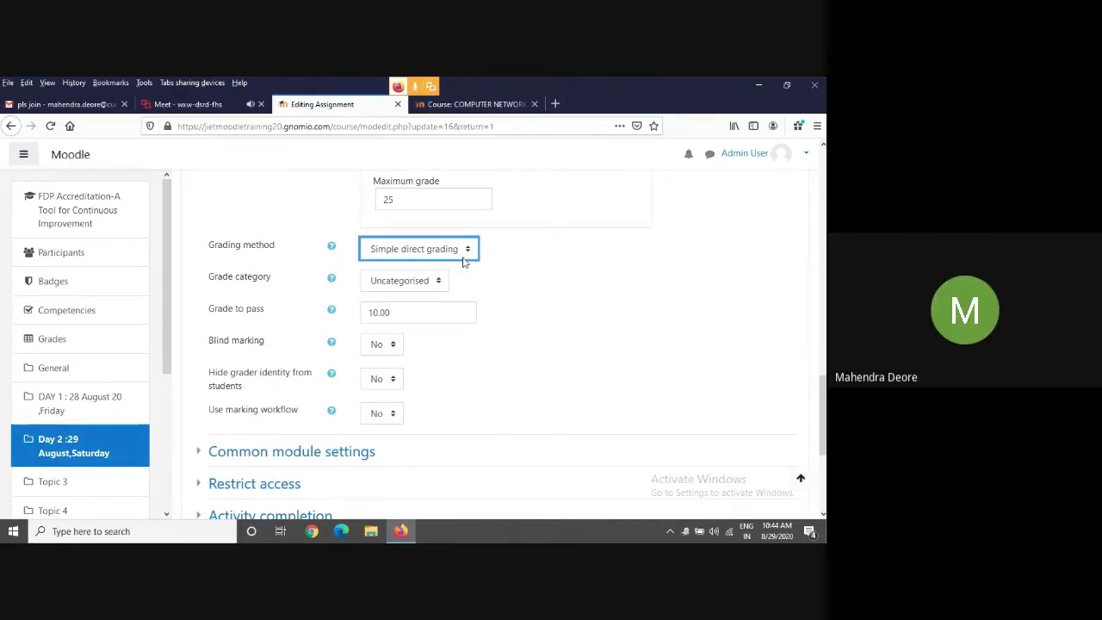
scroll(515, 311, up, 1)
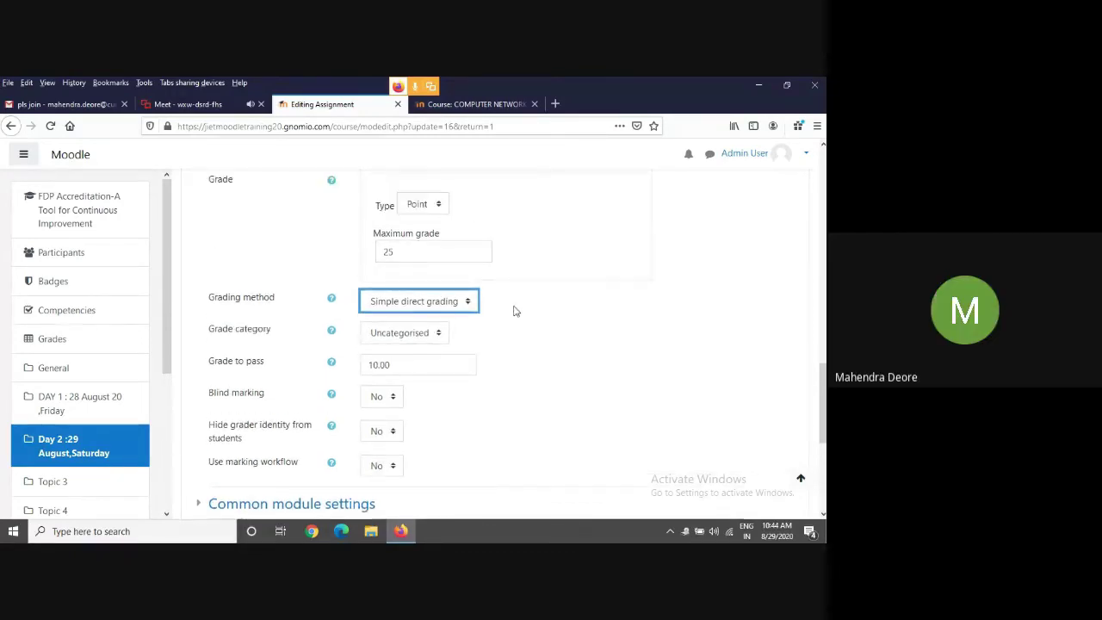
click(436, 216)
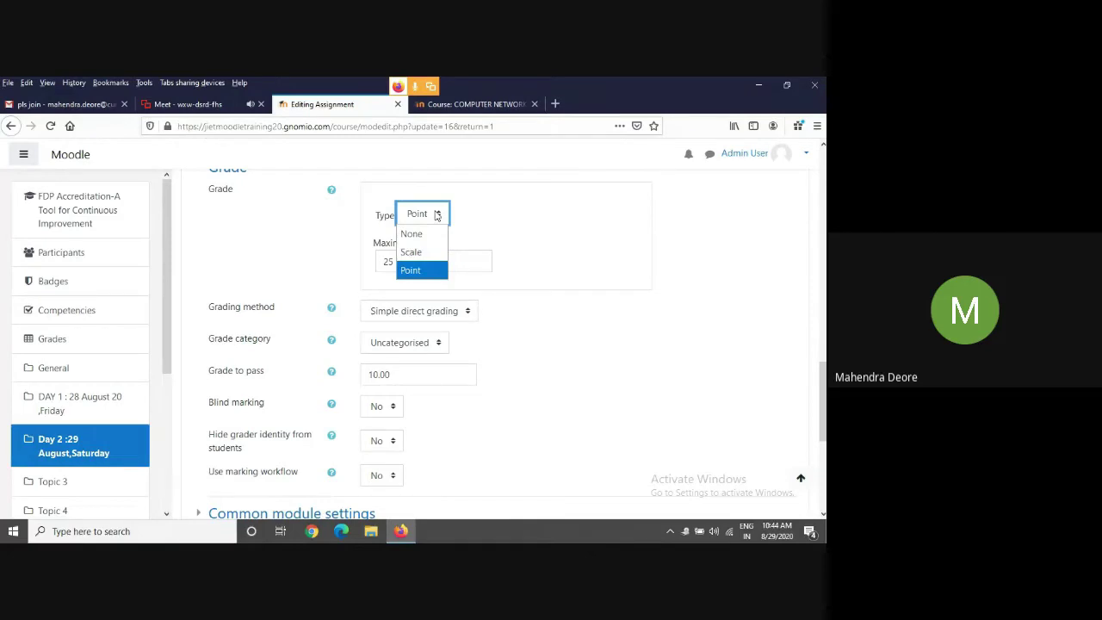
click(430, 264)
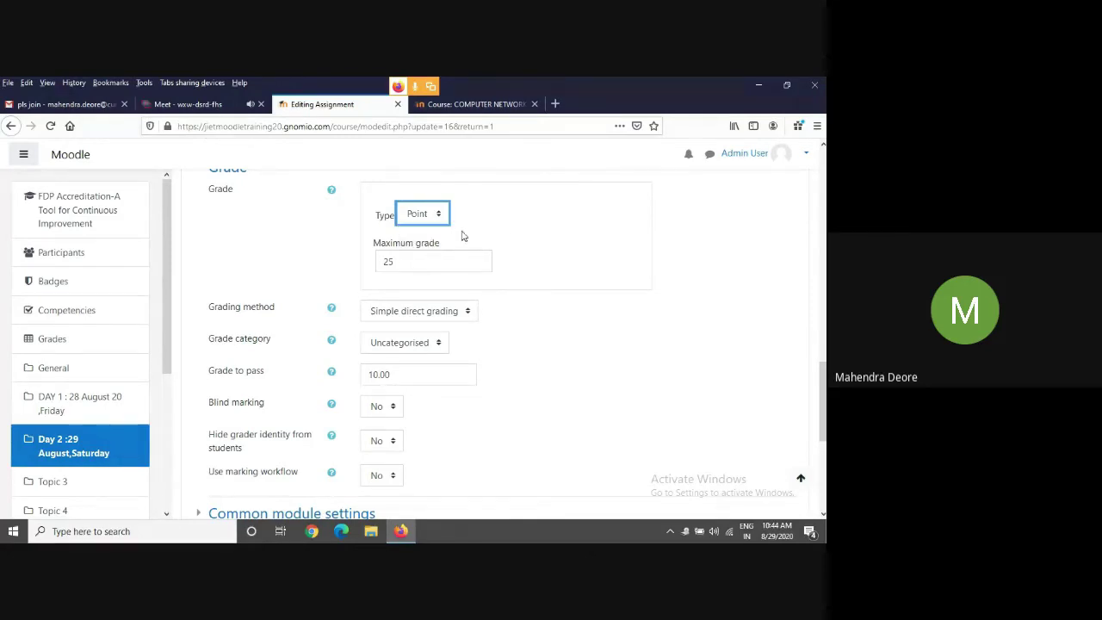
click(522, 226)
scroll(544, 354, down, 3)
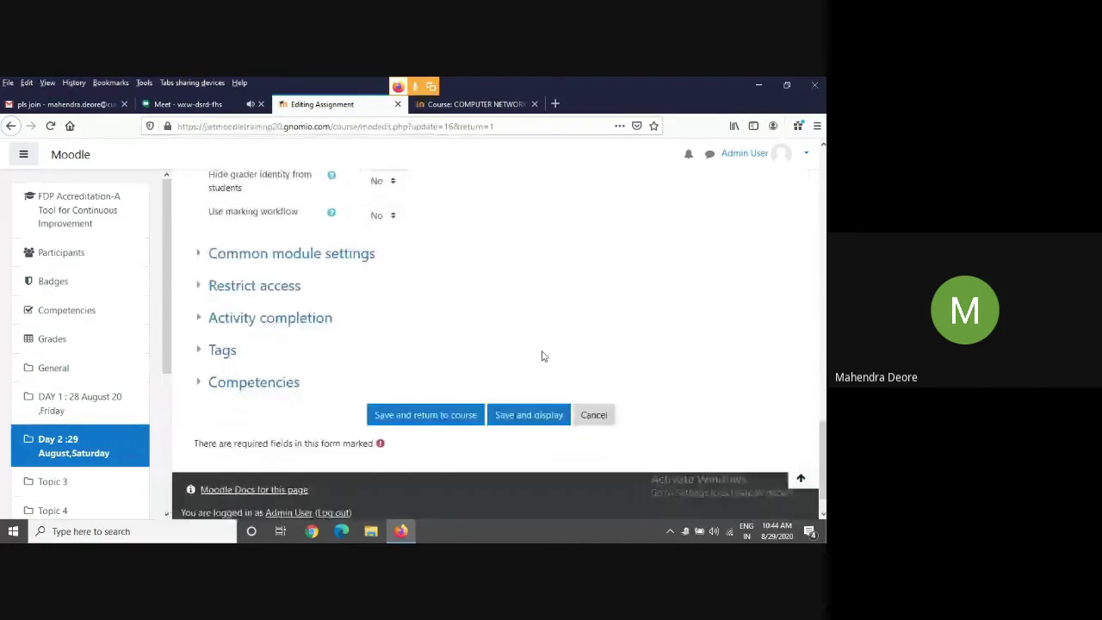
click(420, 378)
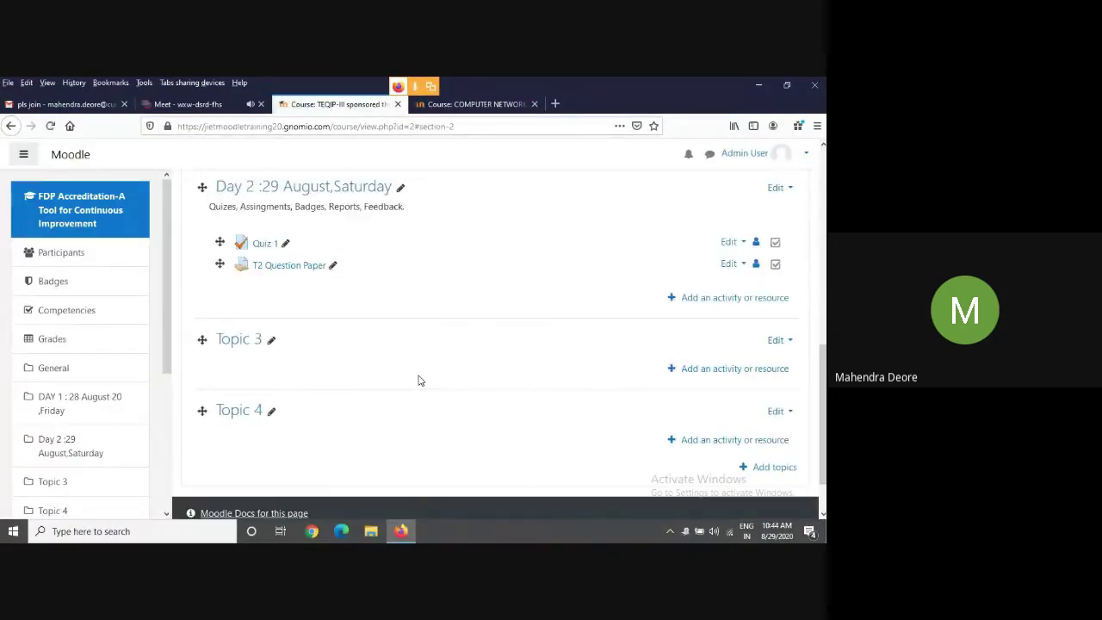
Open the T2 Question Paper assignment in the Day 2 section and review its grading summary.
click(301, 269)
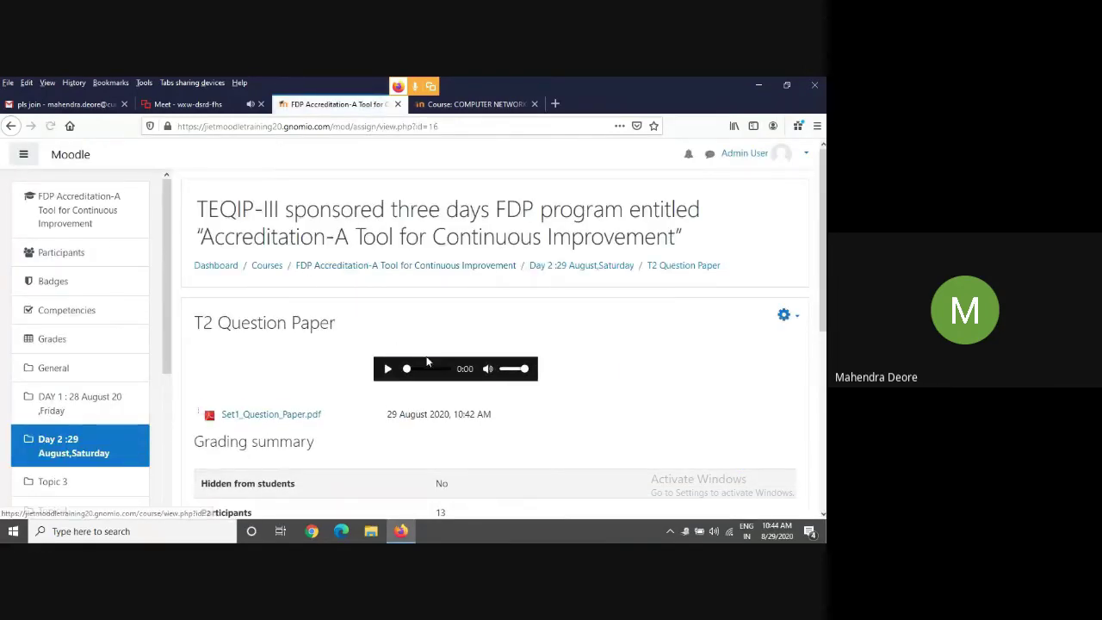
scroll(427, 361, down, 3)
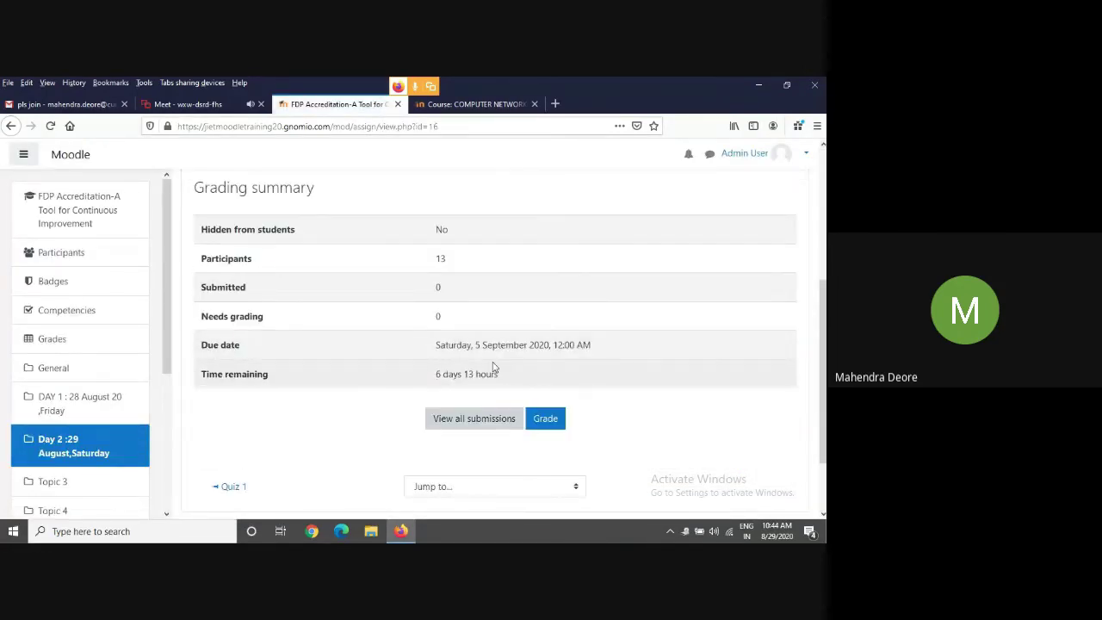
scroll(493, 368, up, 2)
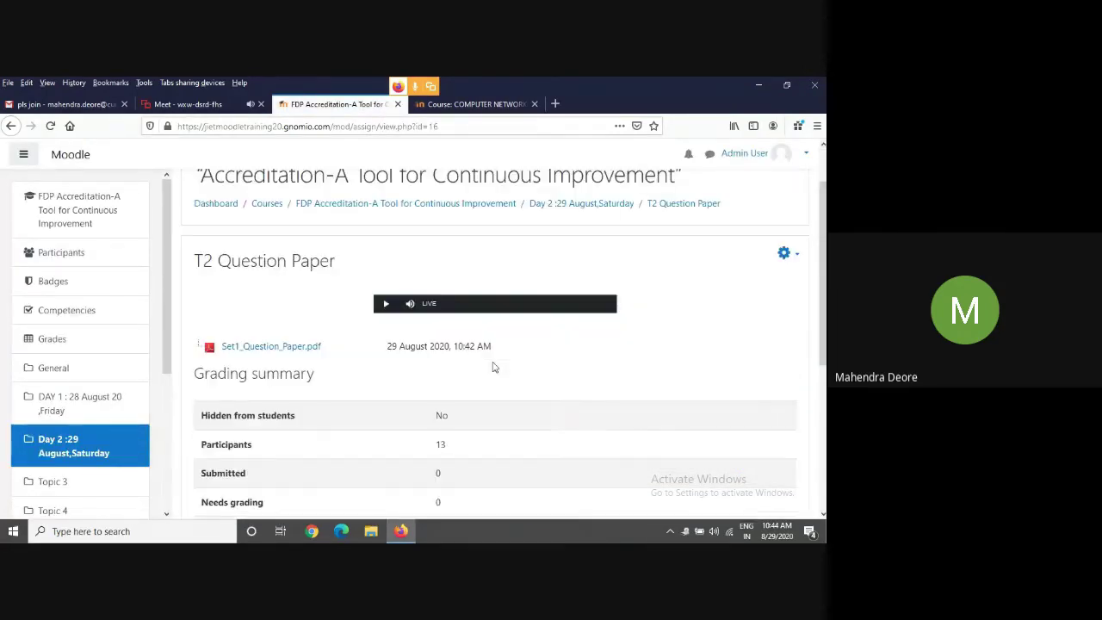
Reopen the T2 Question Paper assignment from the course page and examine its attached file, grading summary and available administration options.
click(489, 204)
scroll(505, 382, down, 3)
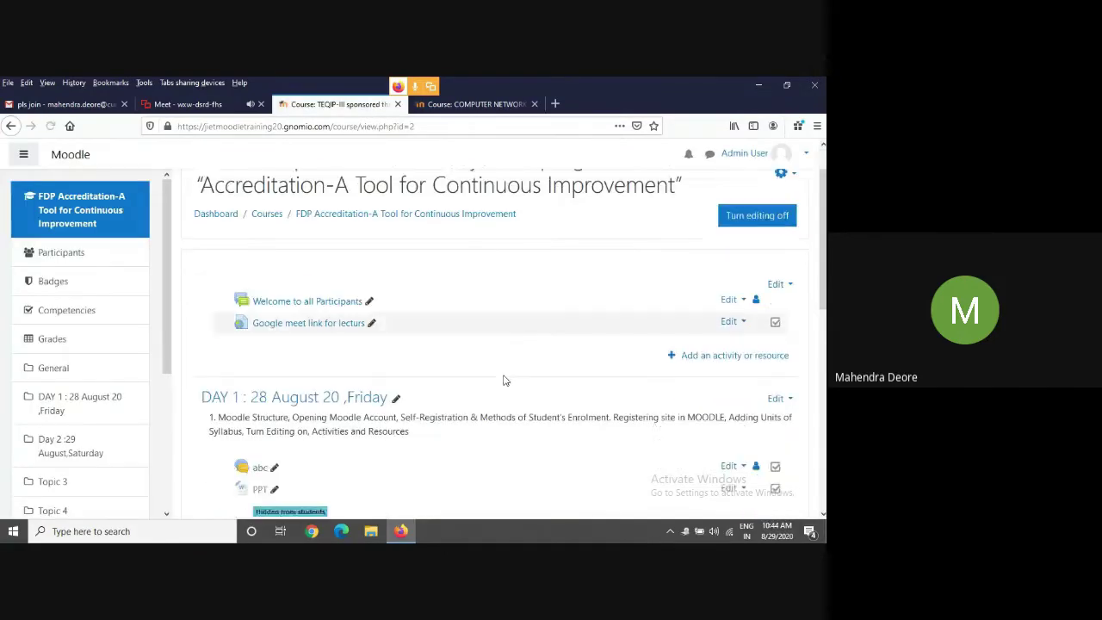
scroll(505, 382, down, 2)
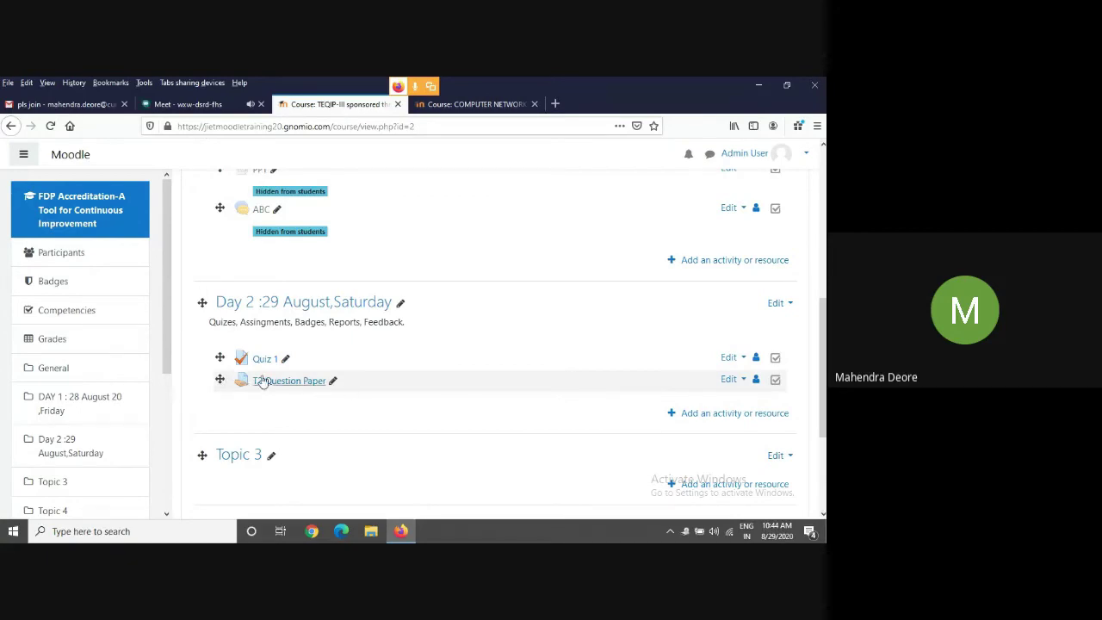
click(293, 384)
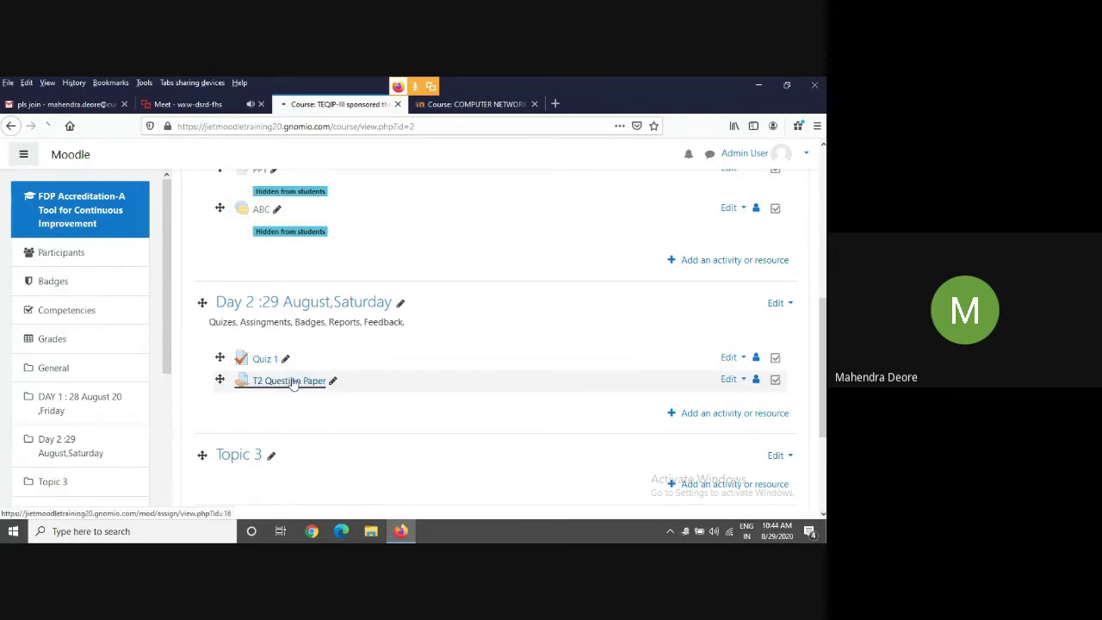
scroll(293, 383, down, 2)
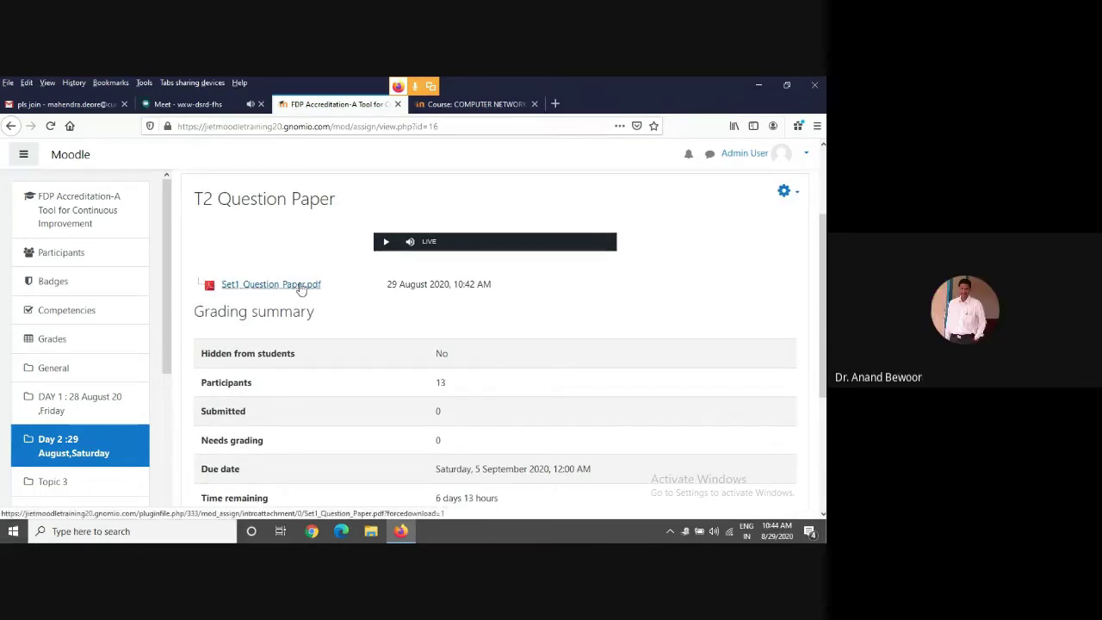
scroll(301, 289, down, 3)
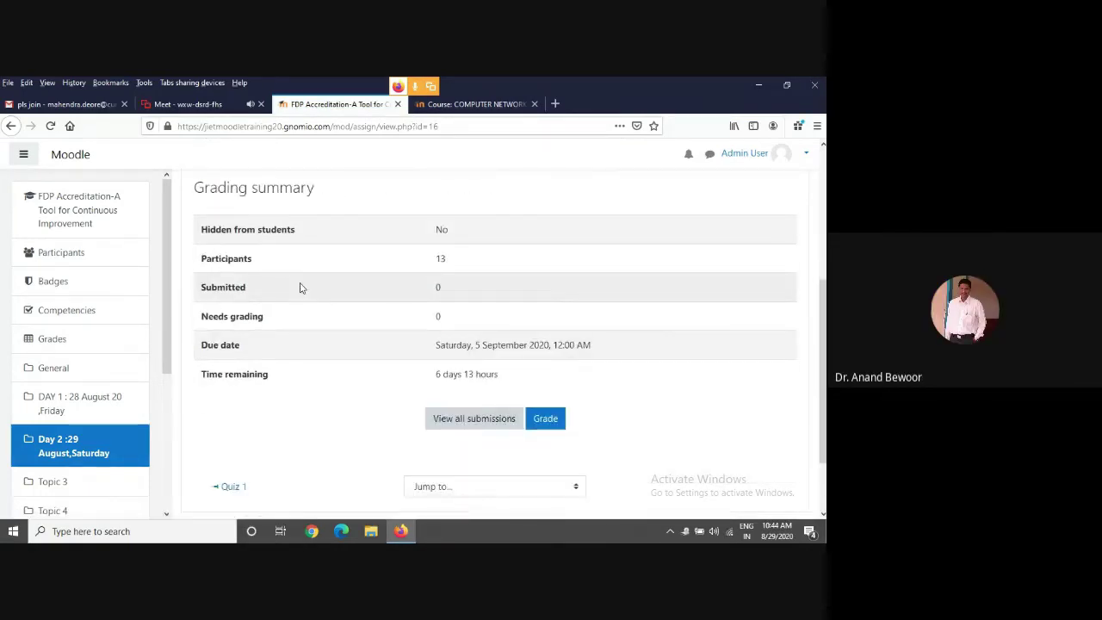
scroll(301, 289, up, 2)
scroll(300, 288, up, 3)
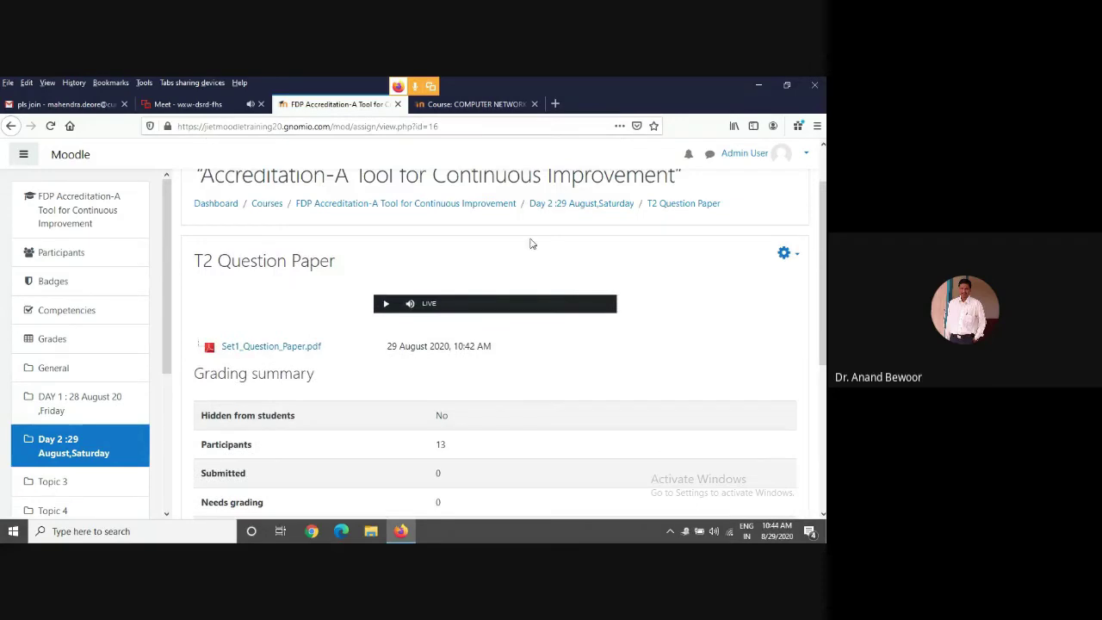
click(785, 252)
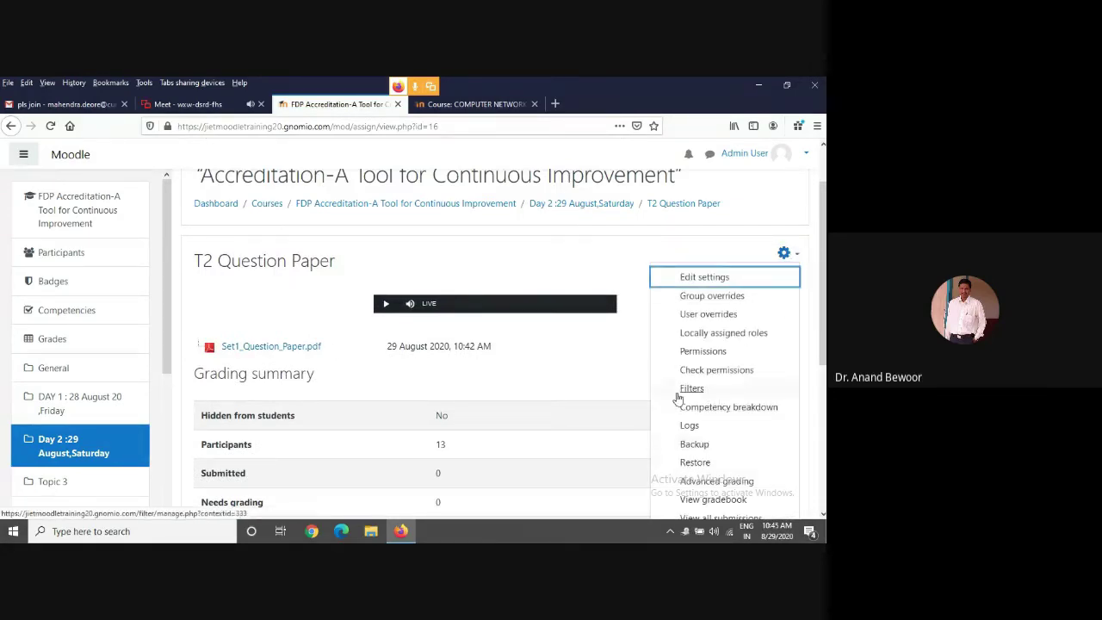
key(Escape)
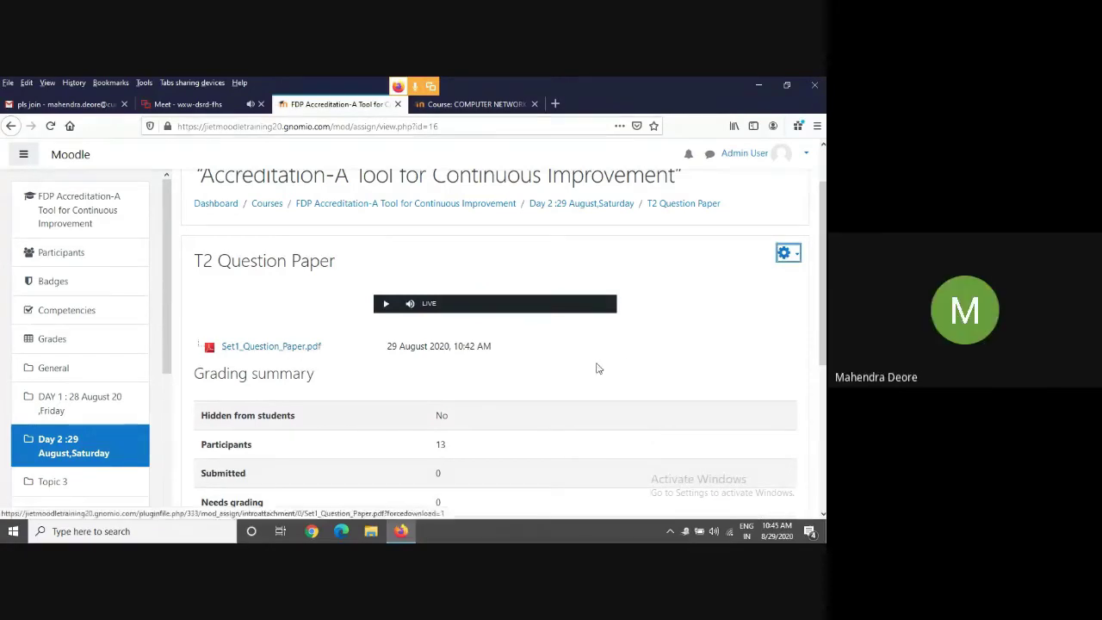
Return to the FDP Accreditation course page and open the T2 Question Paper assignment's settings for editing.
click(438, 205)
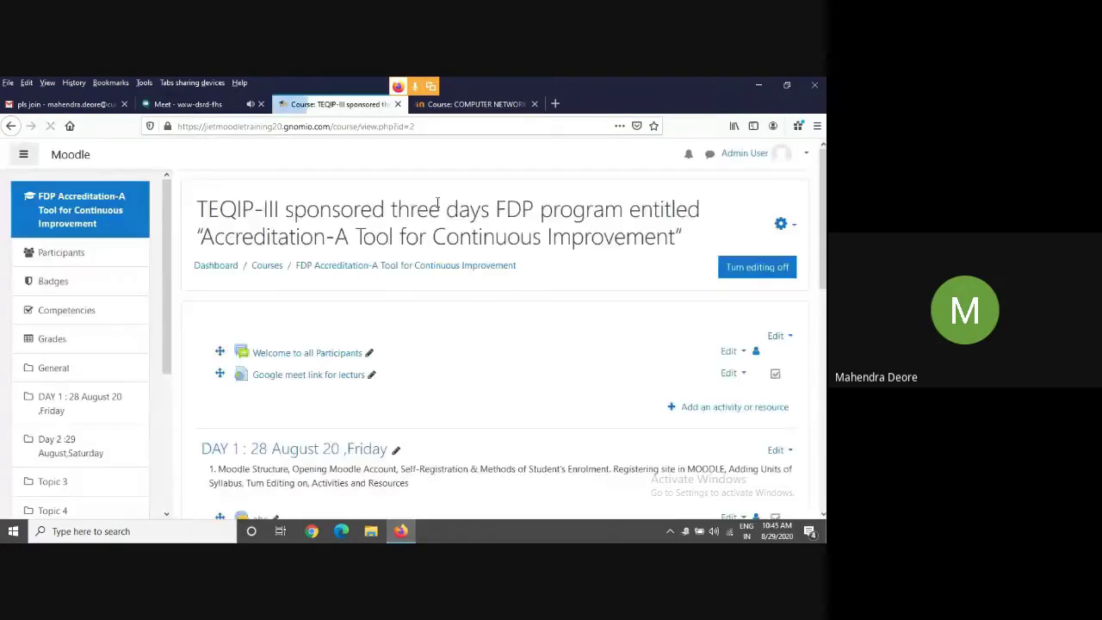
scroll(444, 360, down, 3)
scroll(444, 359, down, 3)
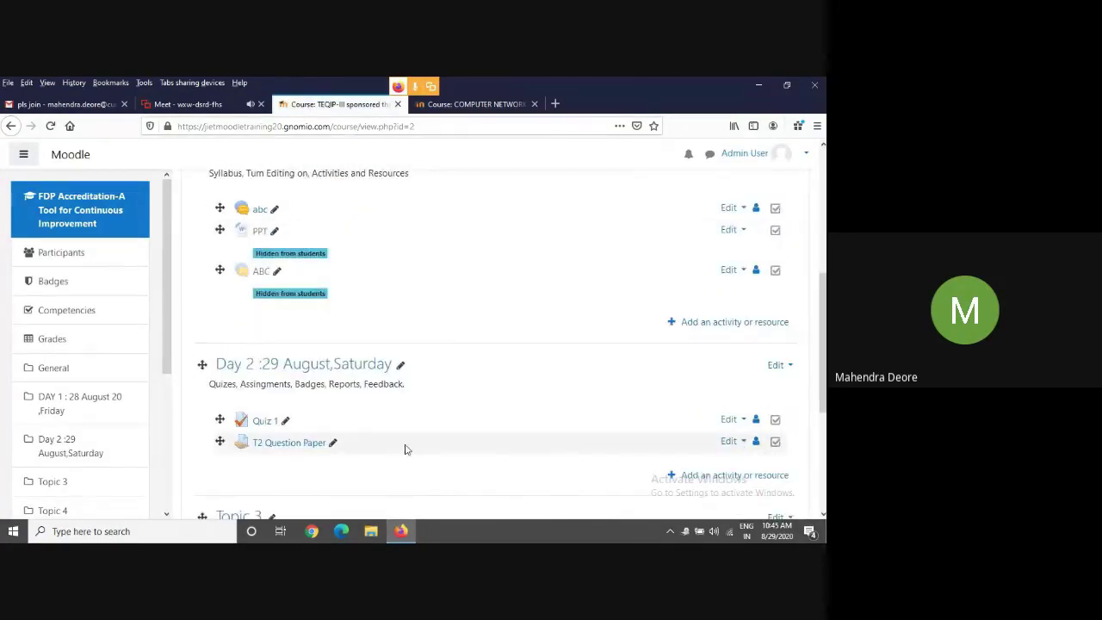
click(730, 441)
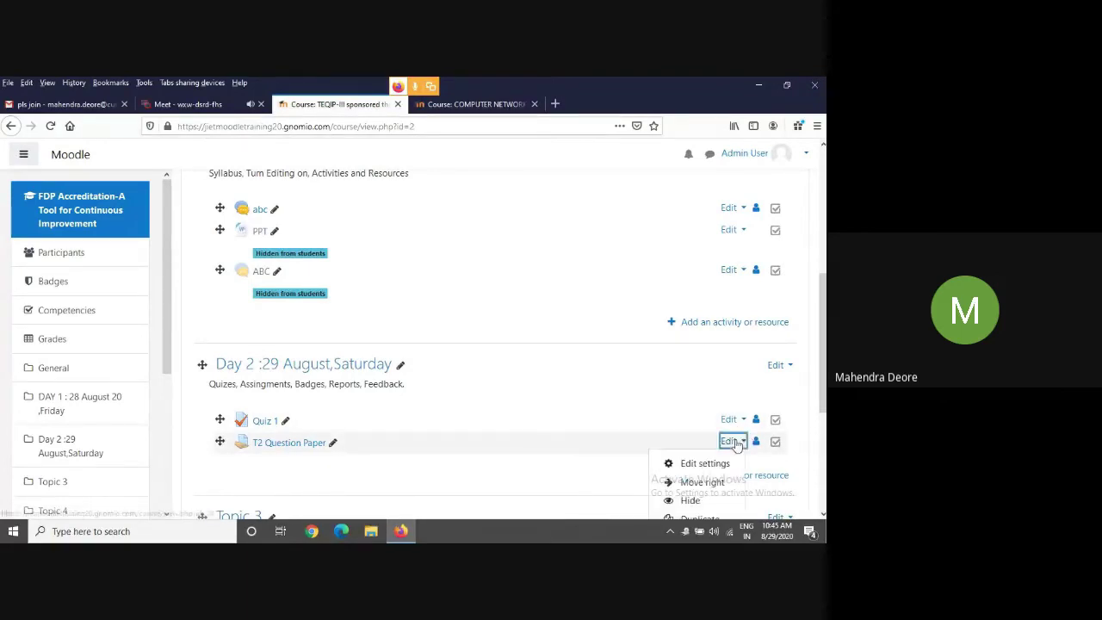
scroll(723, 463, down, 3)
click(704, 349)
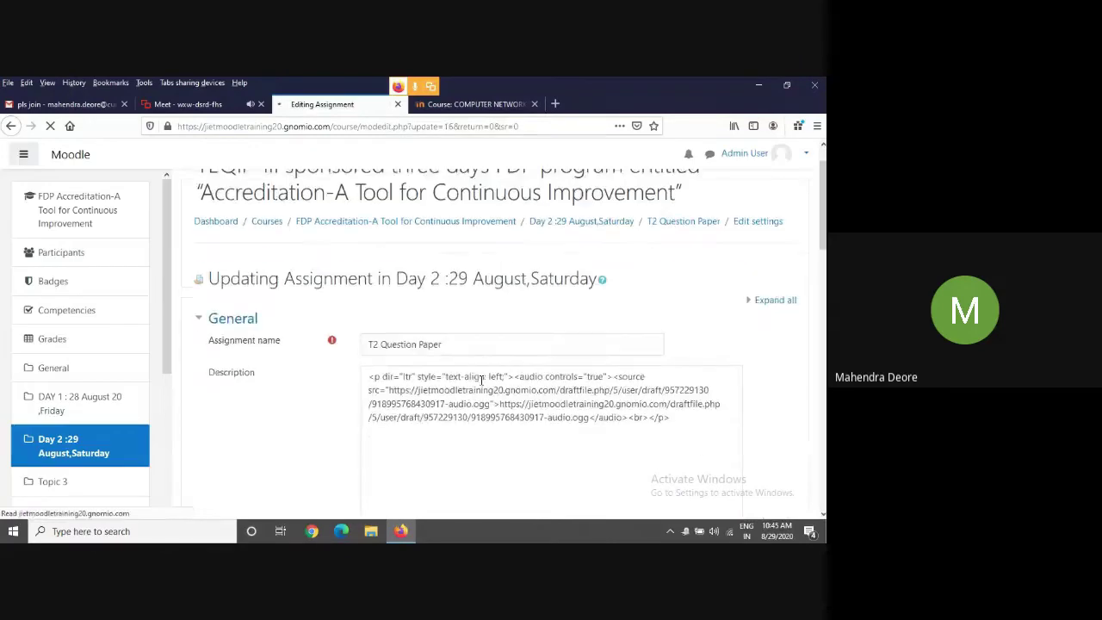
Check the assignment's submission and grade settings, and save and display the assignment.
scroll(483, 384, down, 10)
scroll(481, 384, down, 7)
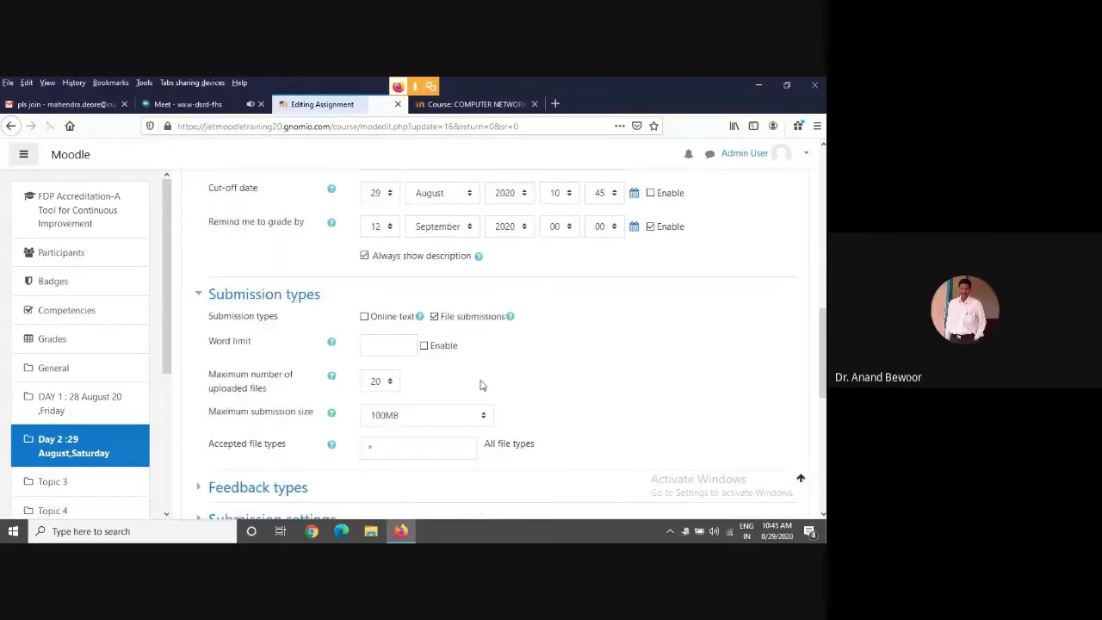
click(199, 411)
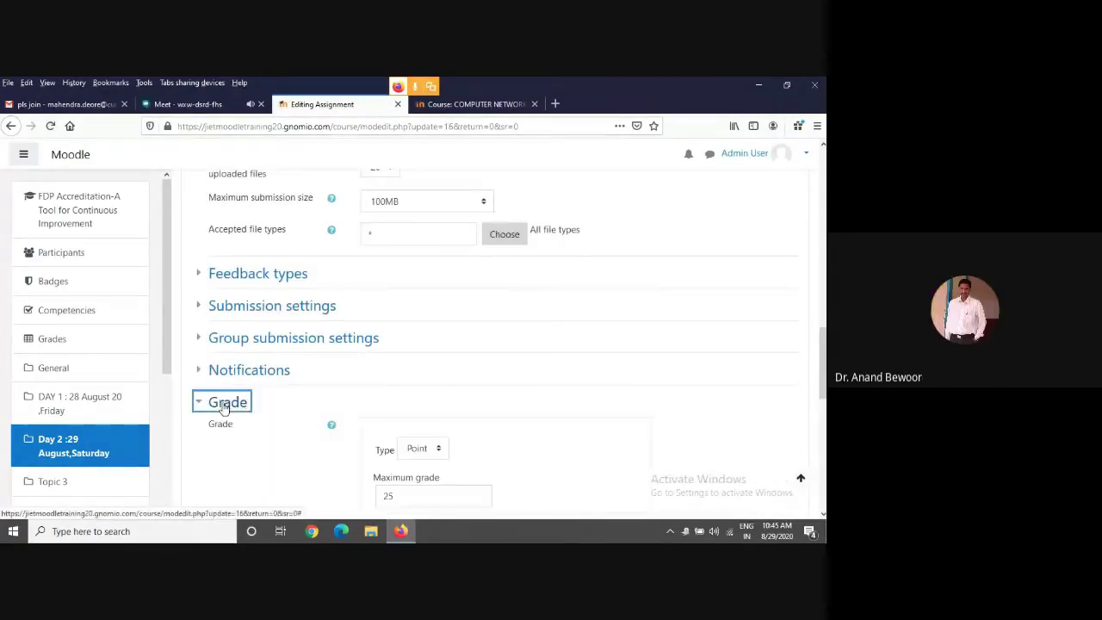
scroll(489, 428, down, 3)
scroll(488, 428, down, 3)
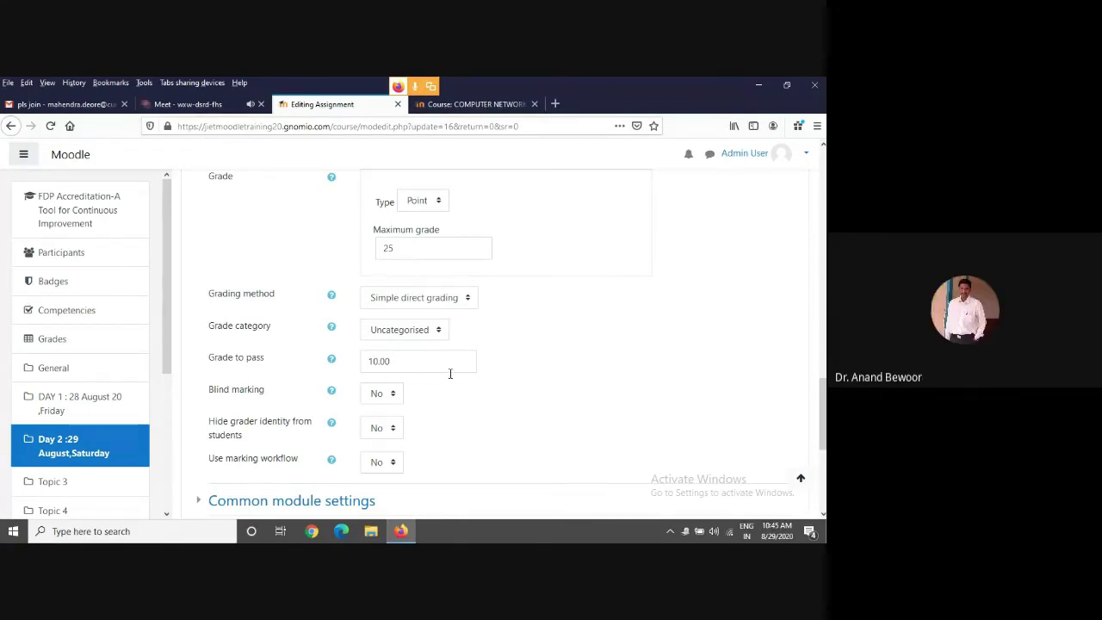
scroll(450, 373, down, 6)
click(517, 372)
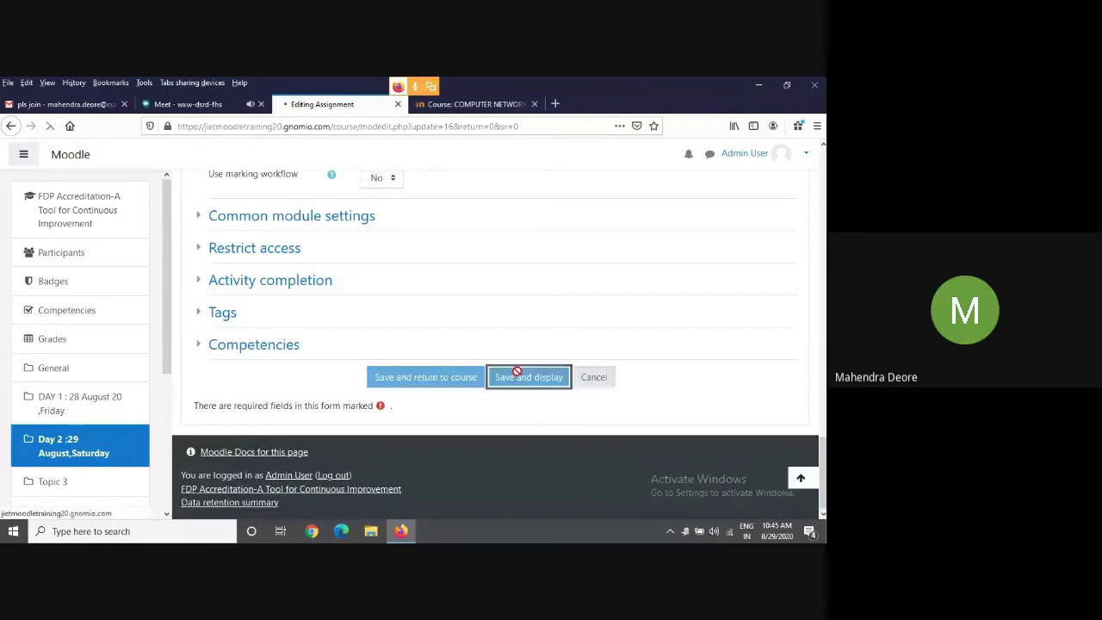
Open the attached Set1_Question_Paper.pdf with Firefox and read through its exam header and questions.
scroll(517, 375, down, 1)
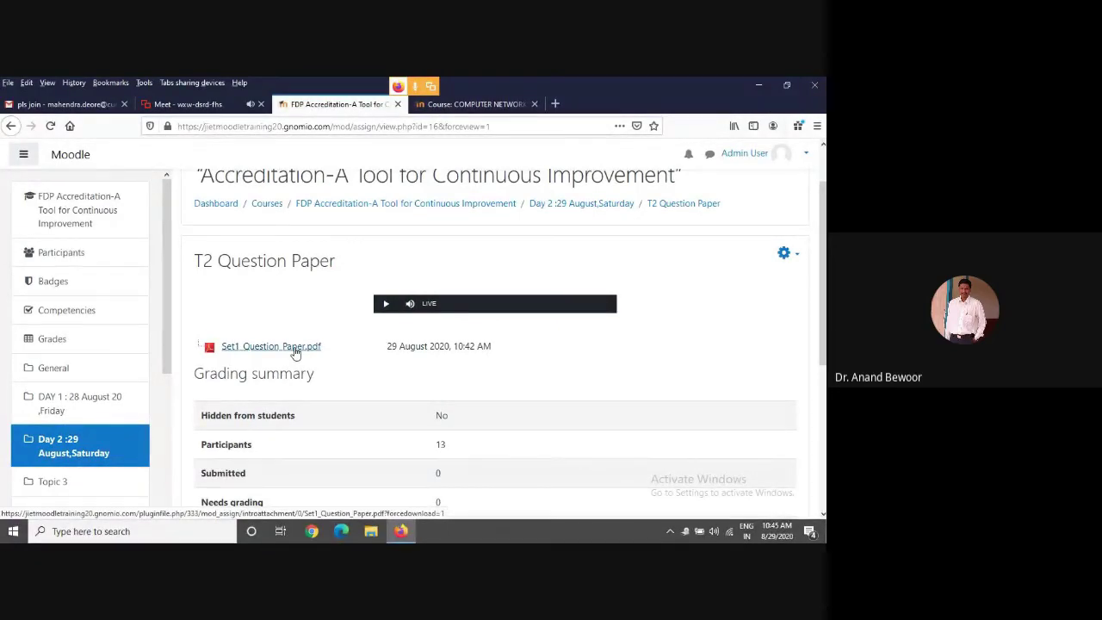
click(293, 348)
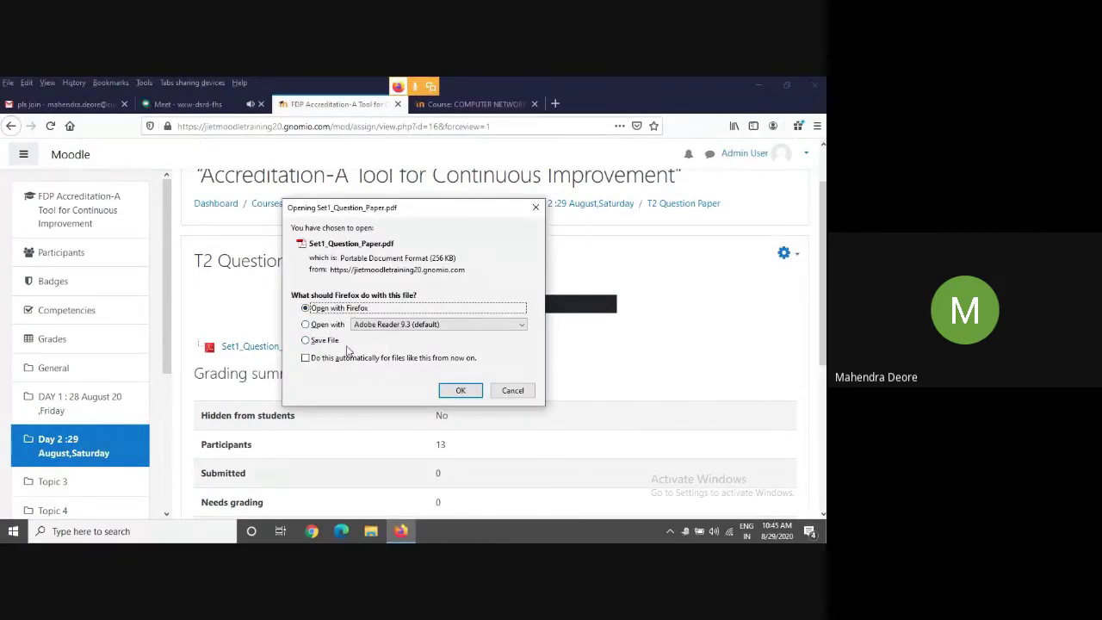
click(460, 391)
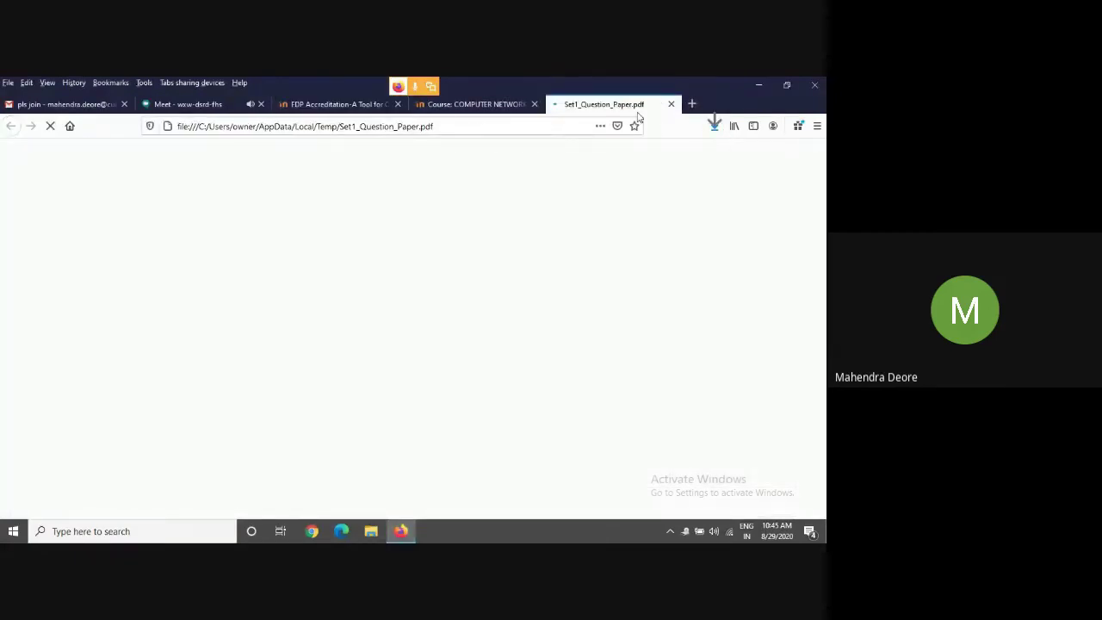
scroll(510, 360, down, 10)
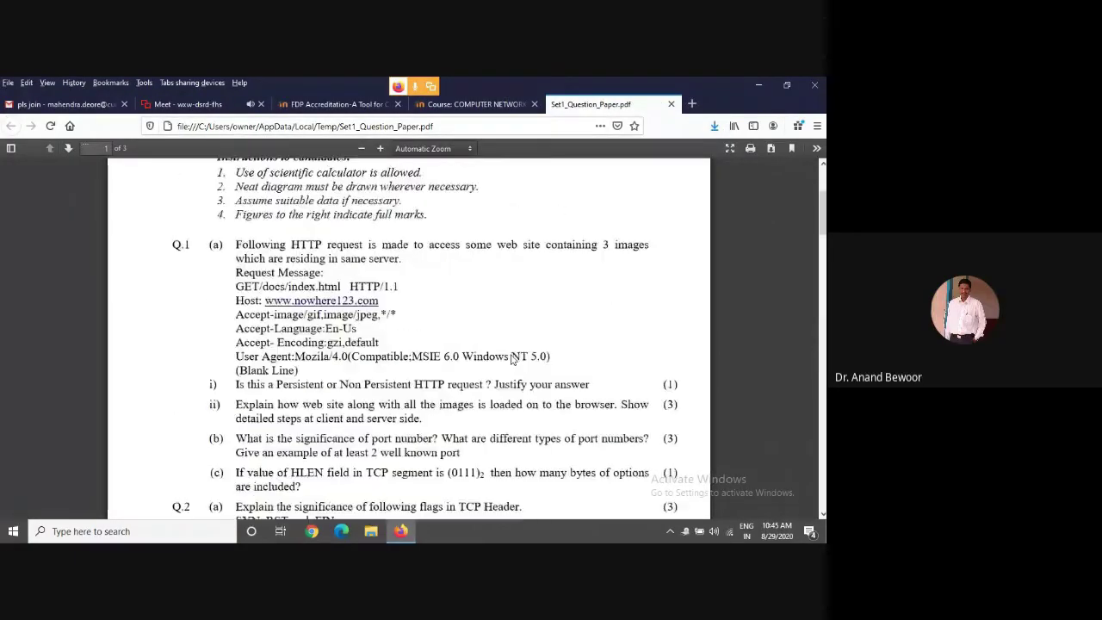
scroll(603, 273, up, 6)
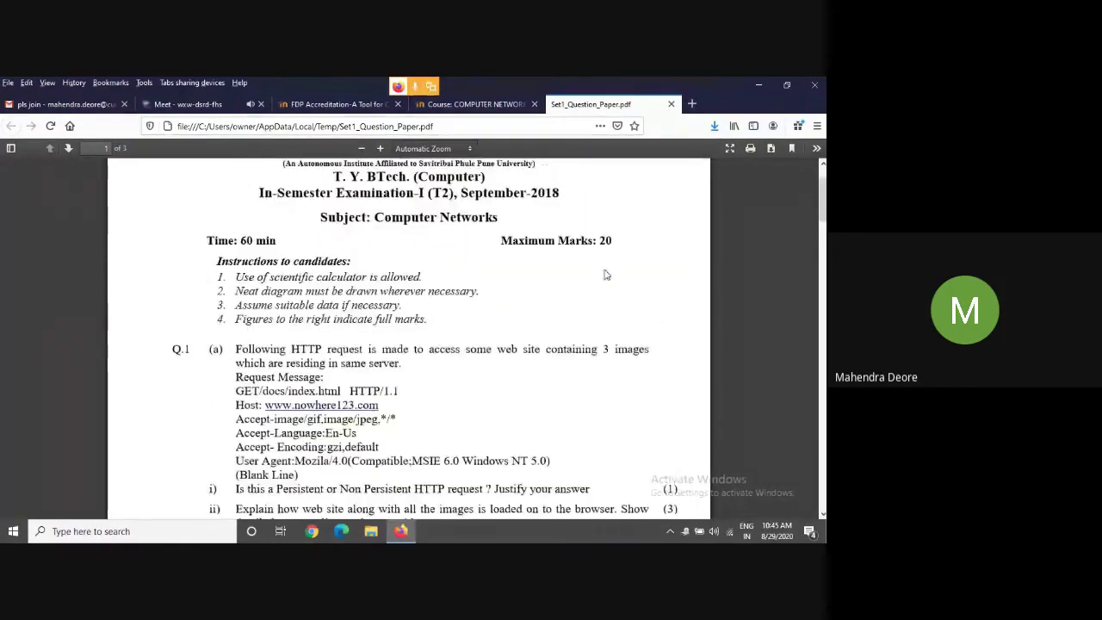
scroll(477, 421, down, 9)
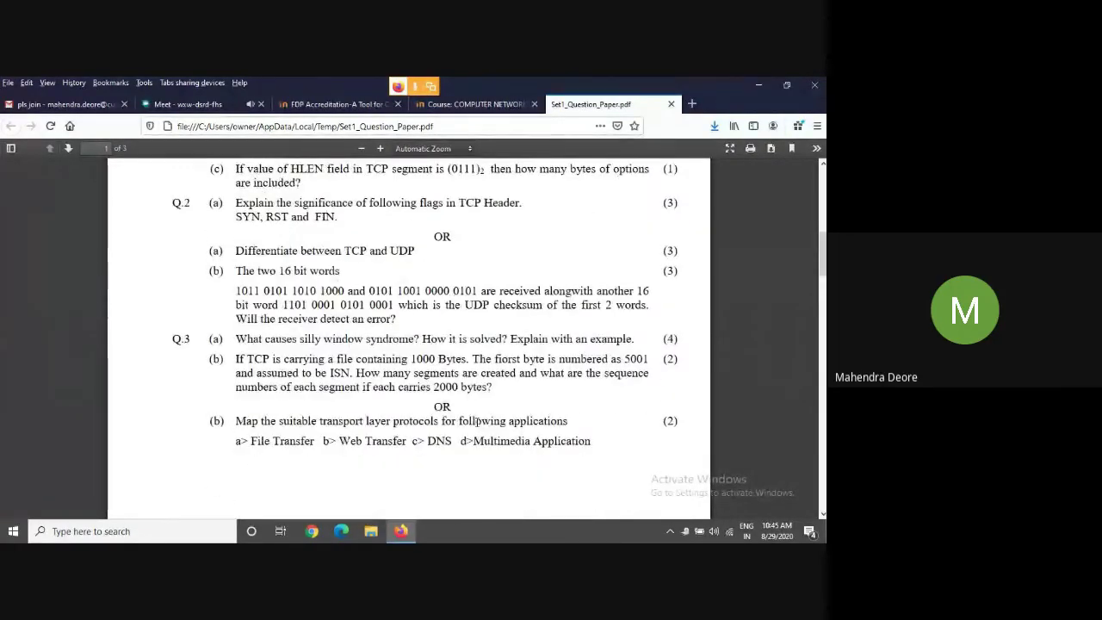
scroll(476, 421, up, 4)
scroll(477, 421, down, 4)
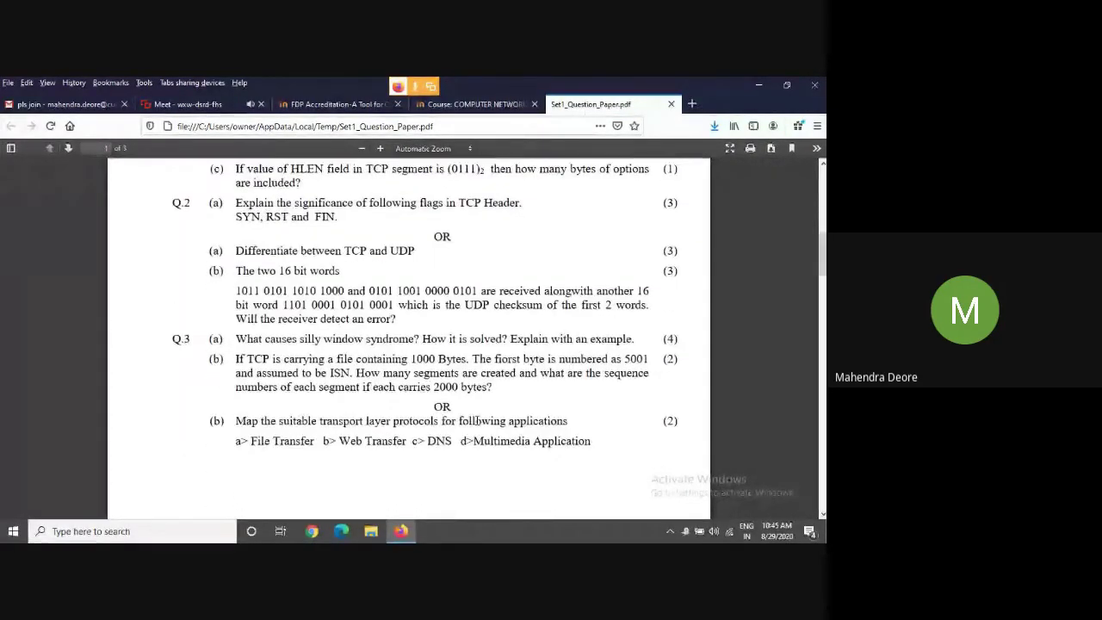
scroll(473, 344, up, 2)
Switch to the Computer Networks course and look over the Unit 2 and Unit 3 topics, quizzes and feedback activities.
click(479, 100)
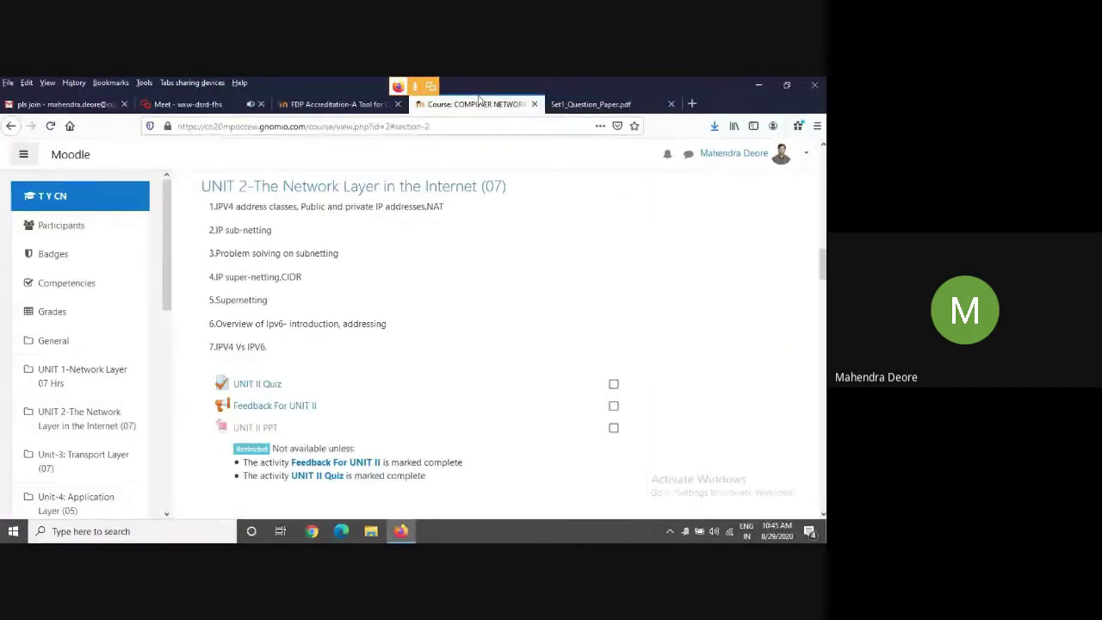
scroll(362, 441, down, 3)
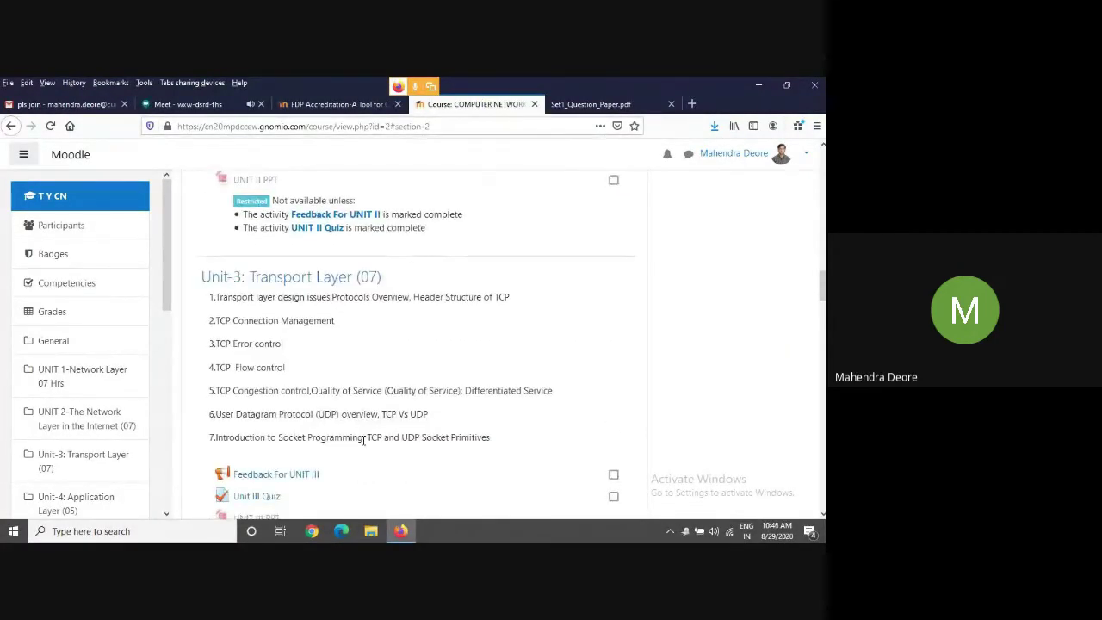
scroll(363, 445, down, 2)
scroll(364, 442, up, 4)
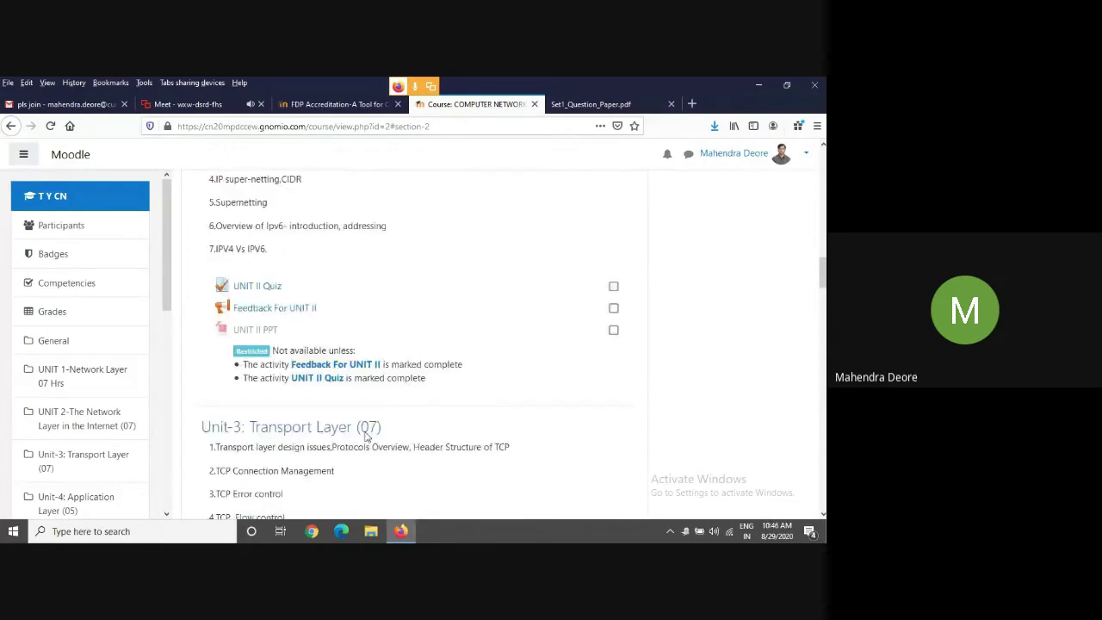
Return to the T2 Question Paper assignment and view all submissions to examine each participant's submission status and grading options.
click(327, 104)
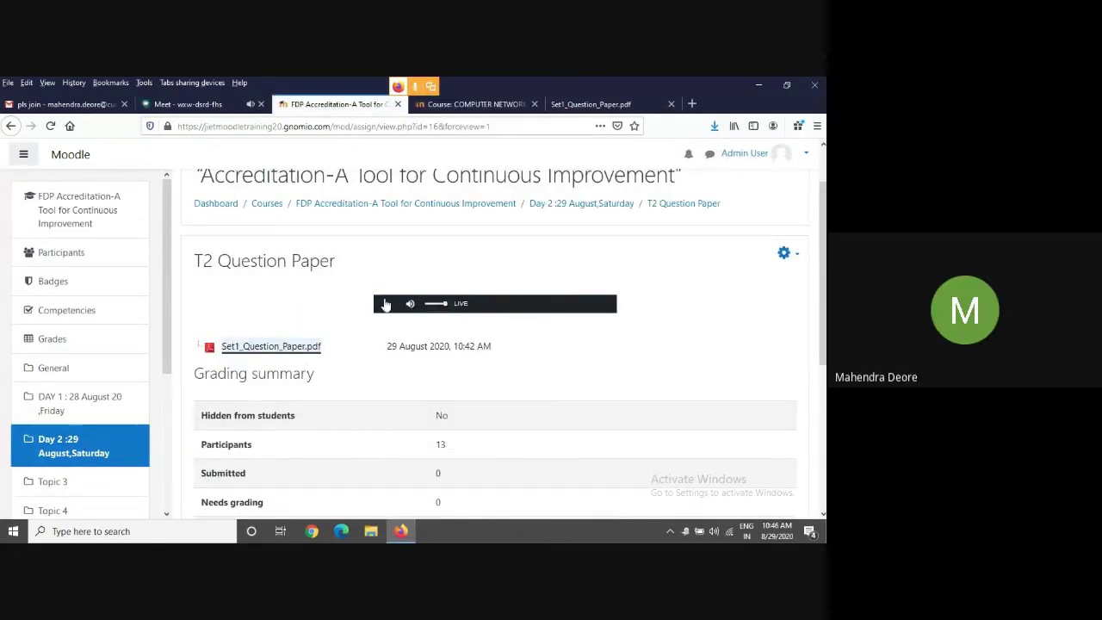
click(385, 304)
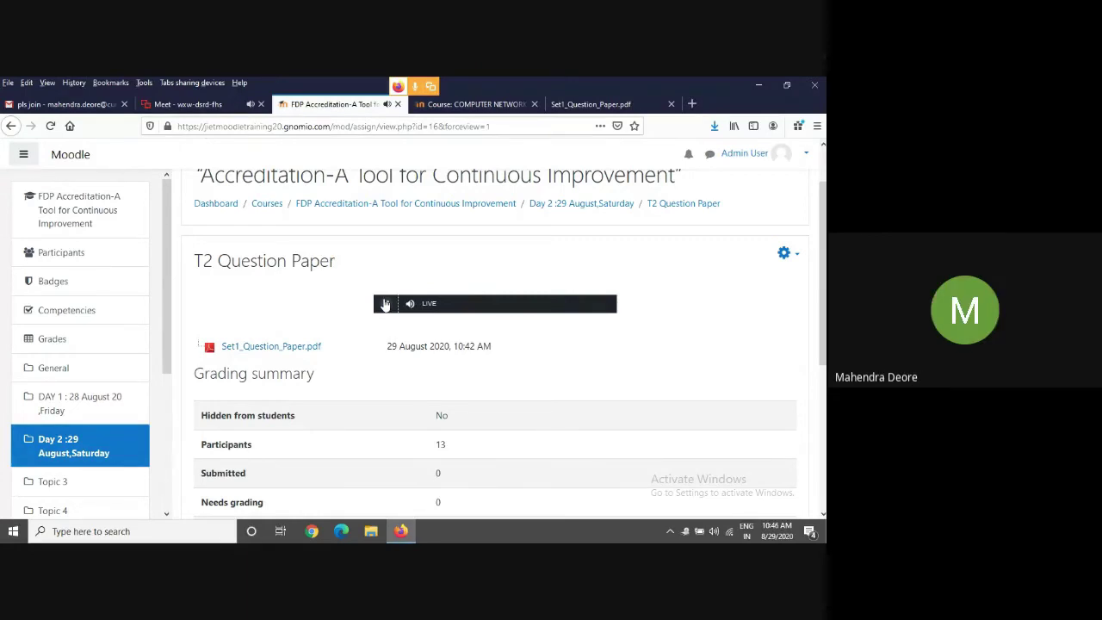
scroll(502, 388, down, 4)
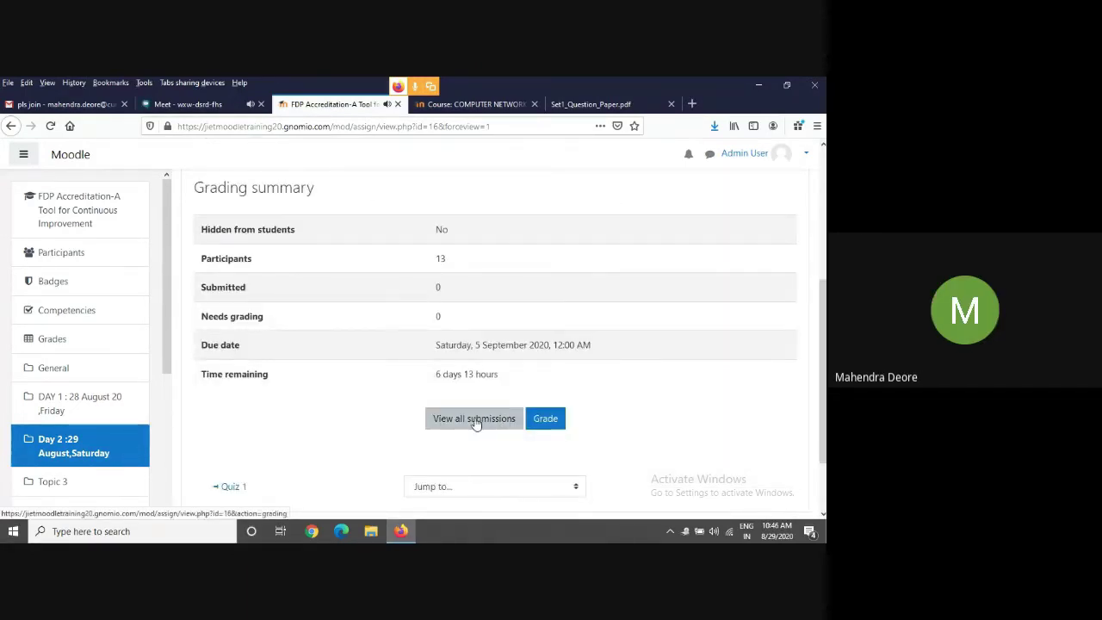
click(474, 420)
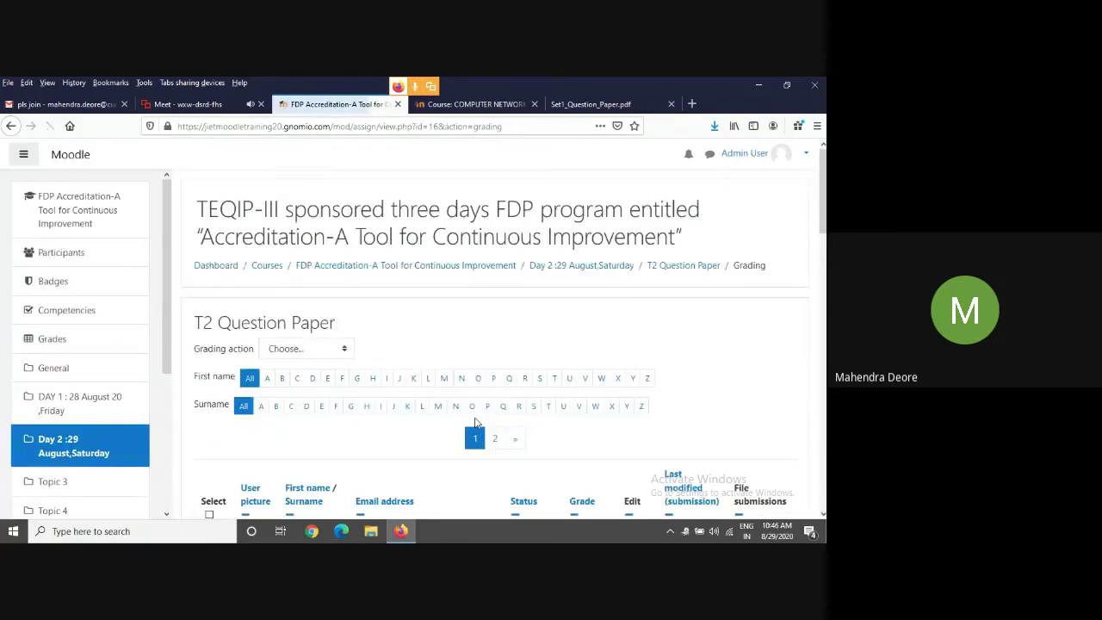
scroll(475, 422, down, 3)
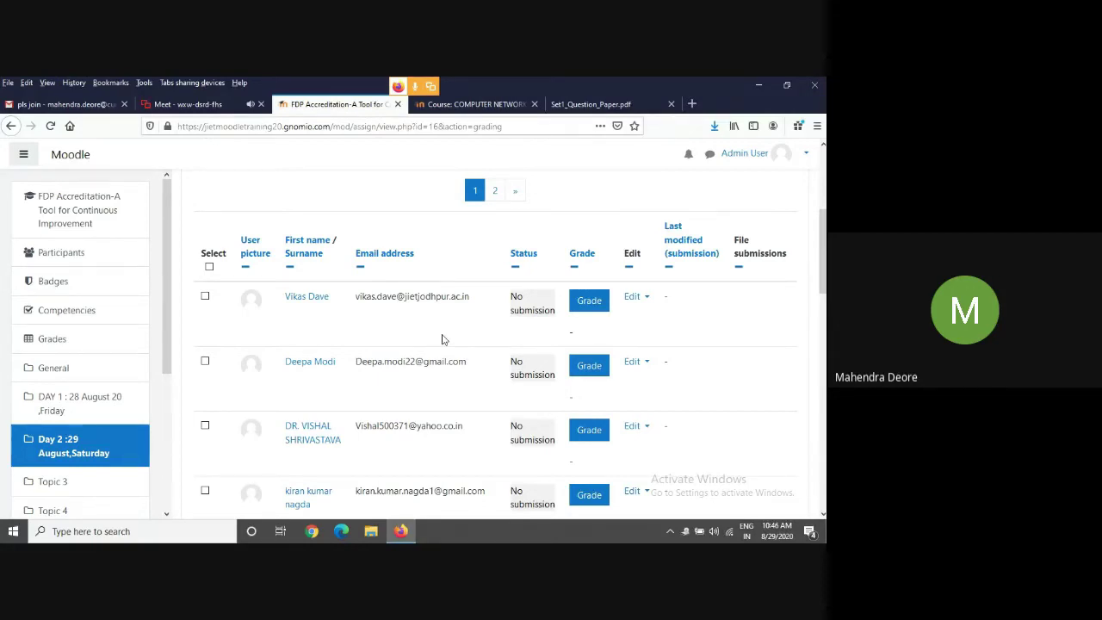
click(462, 104)
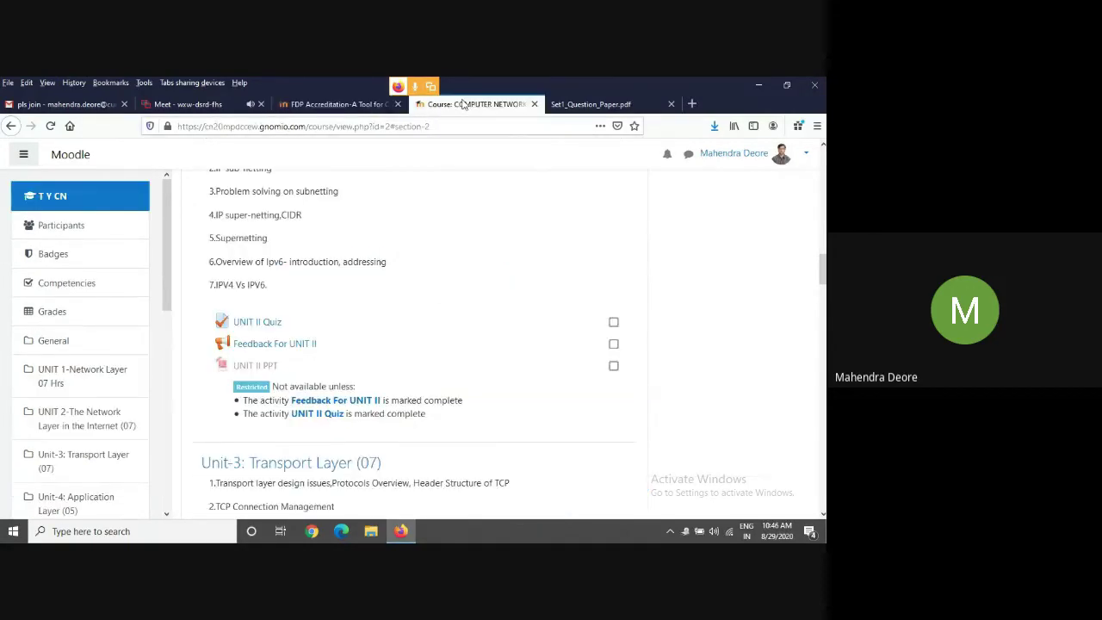
click(336, 105)
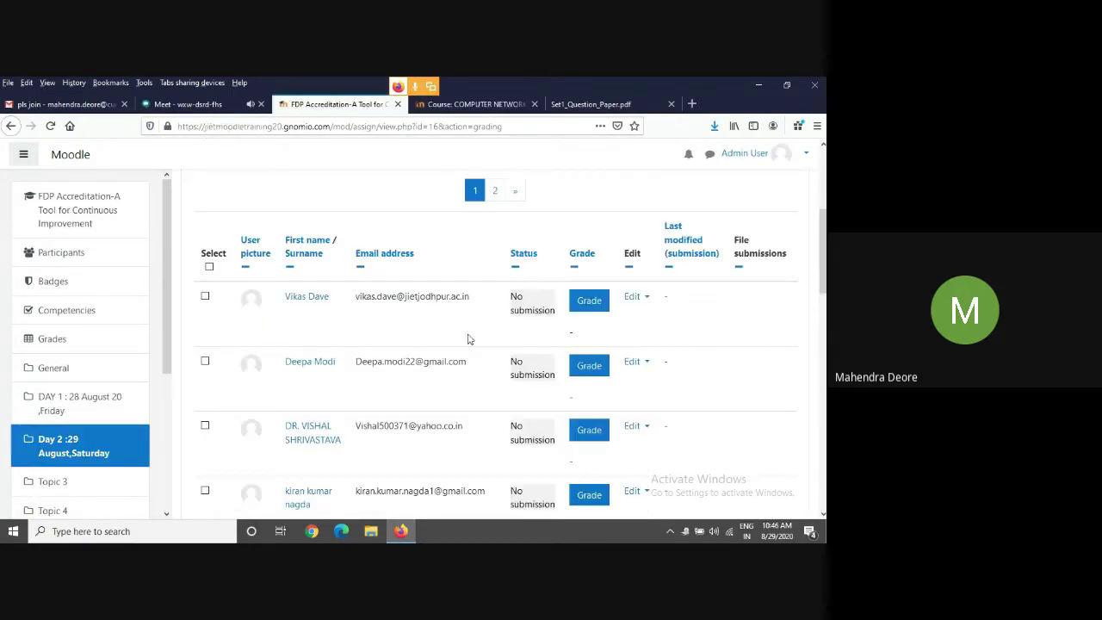
scroll(452, 220, up, 2)
scroll(453, 219, up, 3)
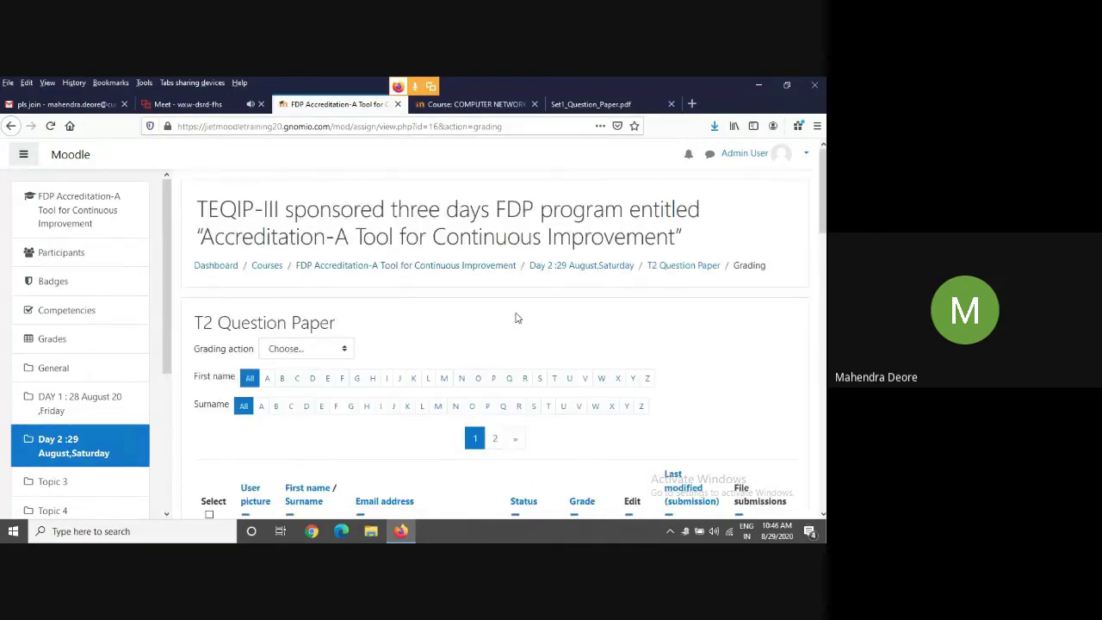
Reopen T2 Question Paper from the Day 2 section and open its individual grading page.
click(580, 267)
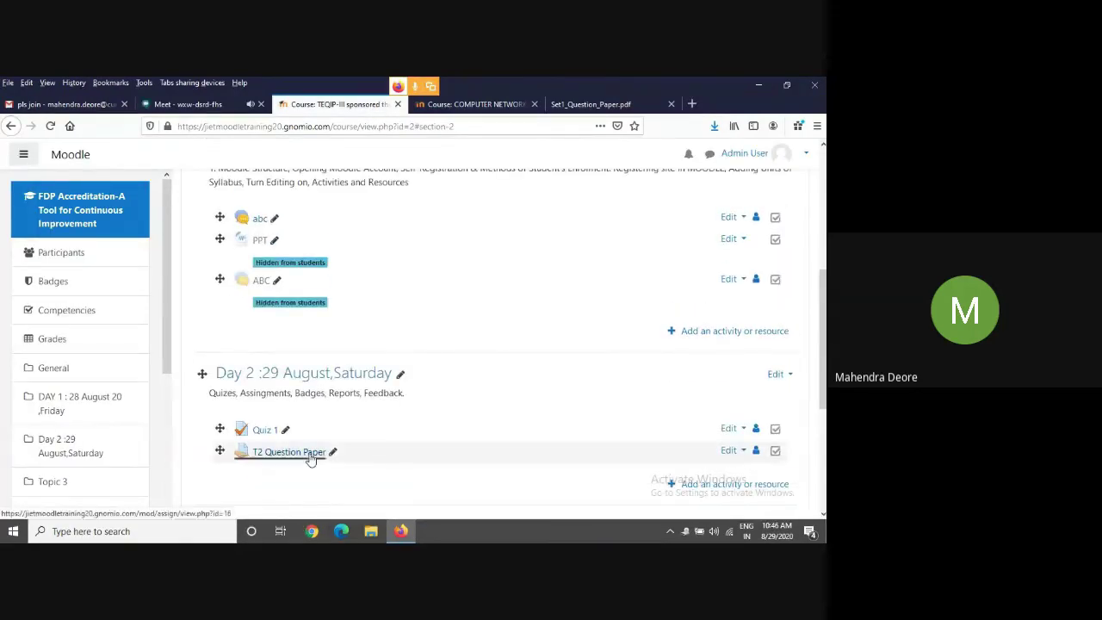
click(310, 458)
scroll(551, 354, down, 3)
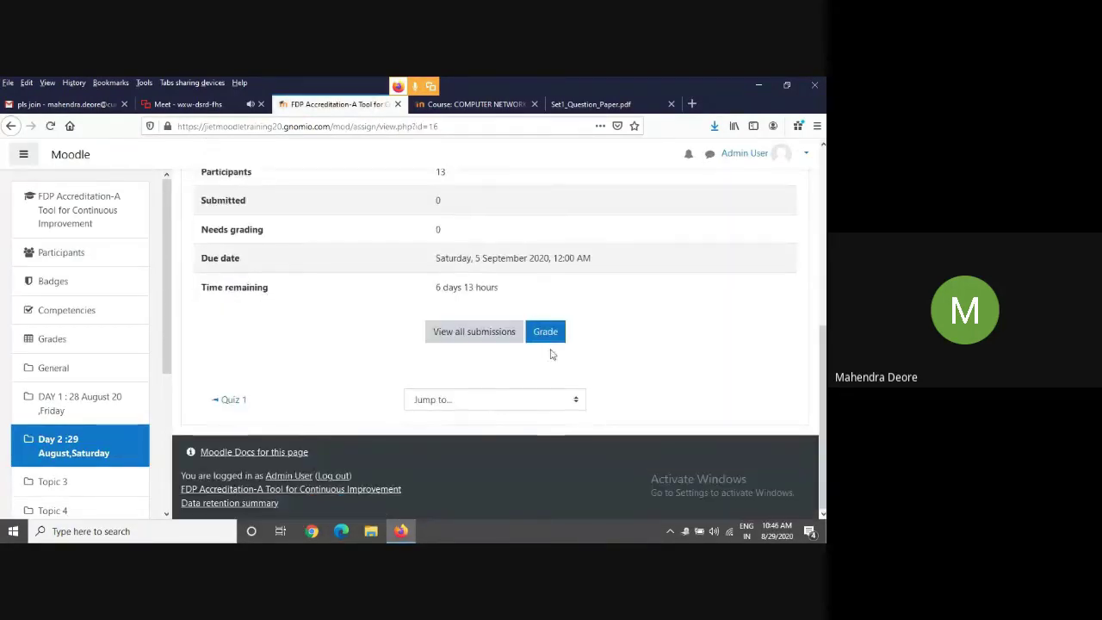
click(534, 331)
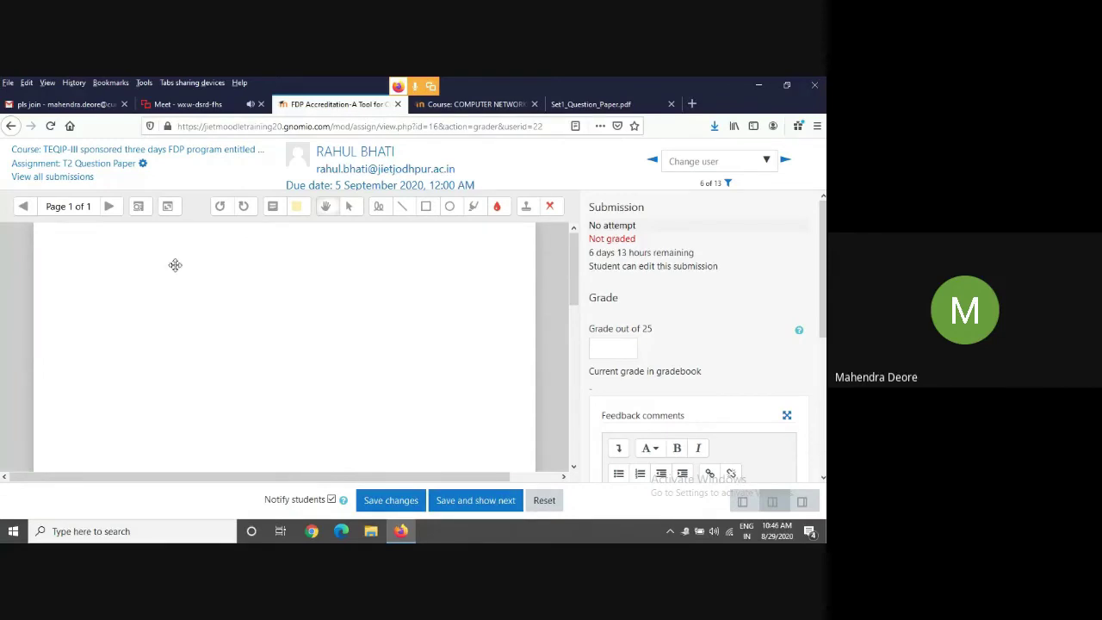
Examine the participant's submission status, the grade field and the feedback comments editor on the grading page.
scroll(614, 344, down, 2)
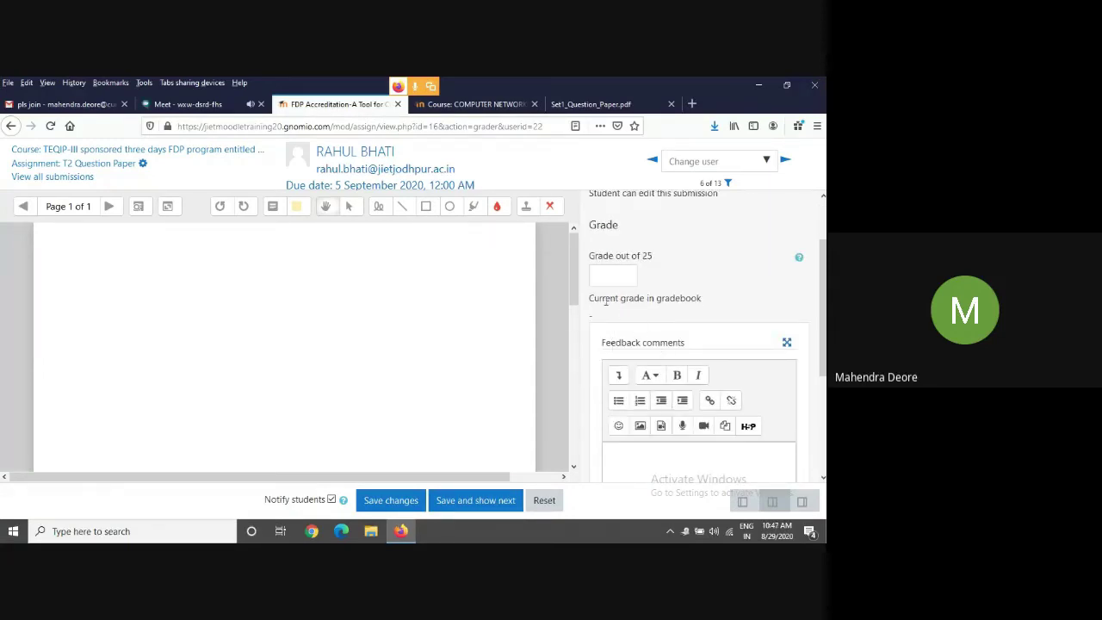
click(597, 271)
scroll(634, 296, down, 3)
scroll(724, 323, down, 1)
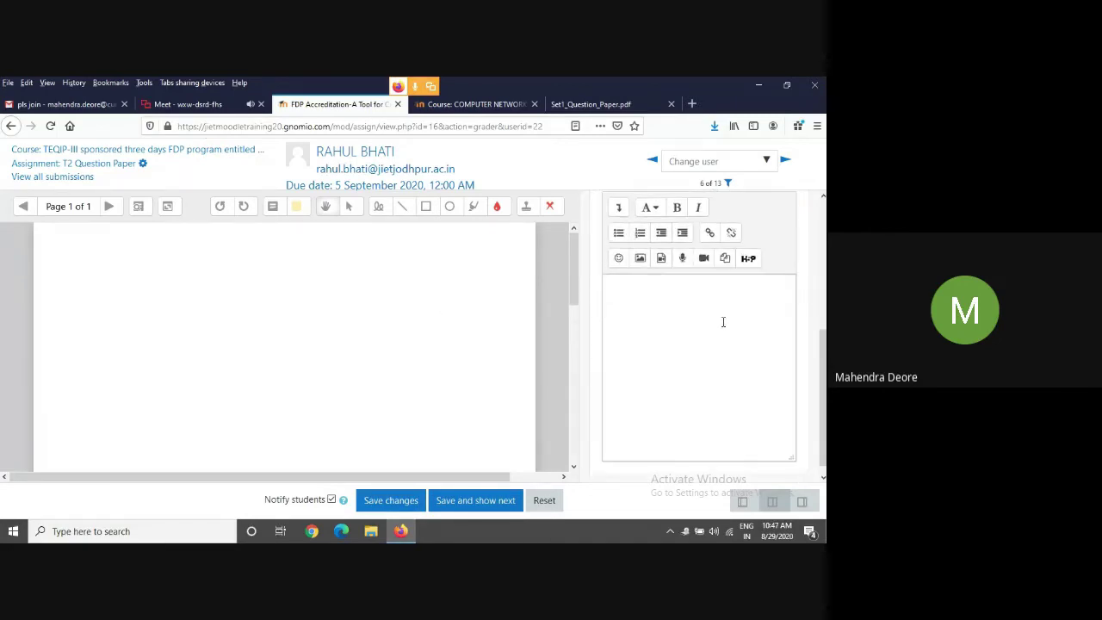
scroll(723, 322, down, 1)
click(661, 292)
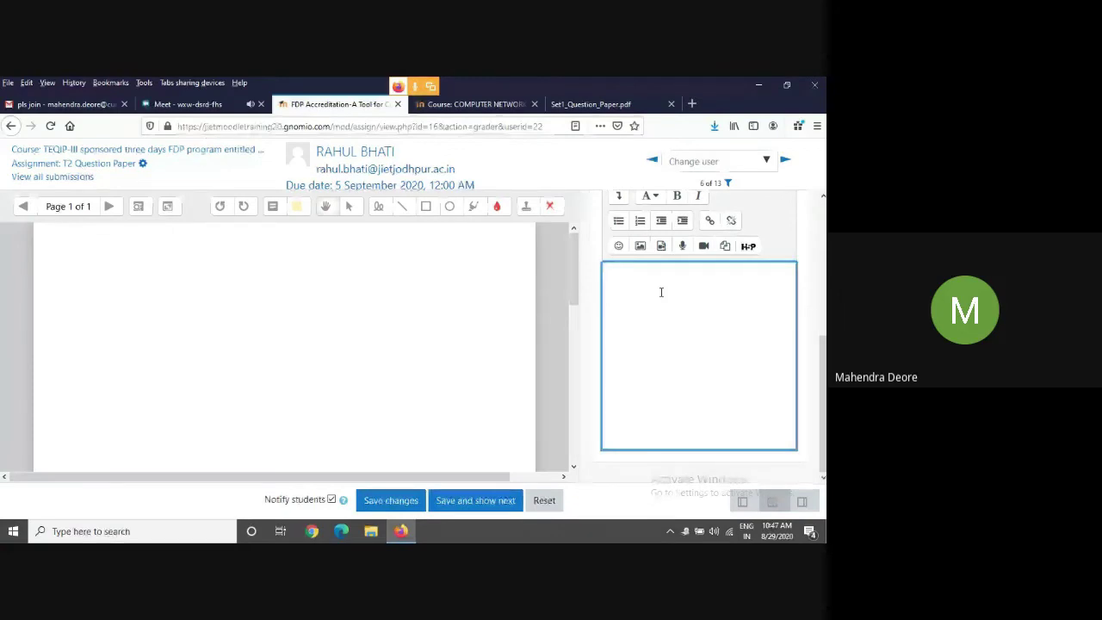
scroll(674, 374, up, 3)
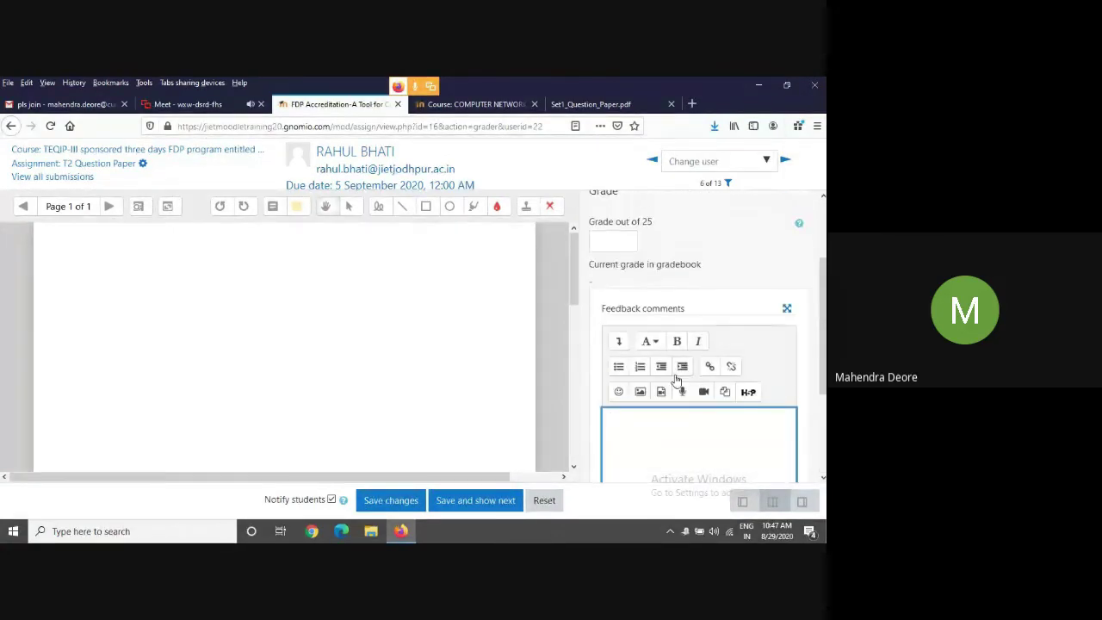
scroll(676, 379, up, 3)
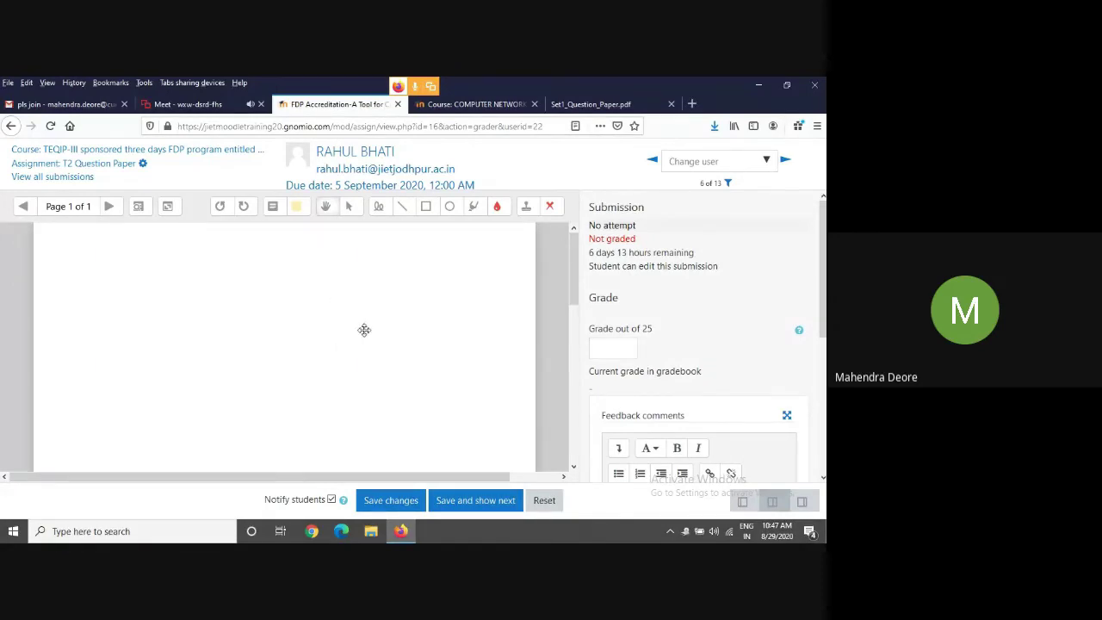
Go back to the course's Day 2 section and add a new Assignment activity to it.
click(11, 127)
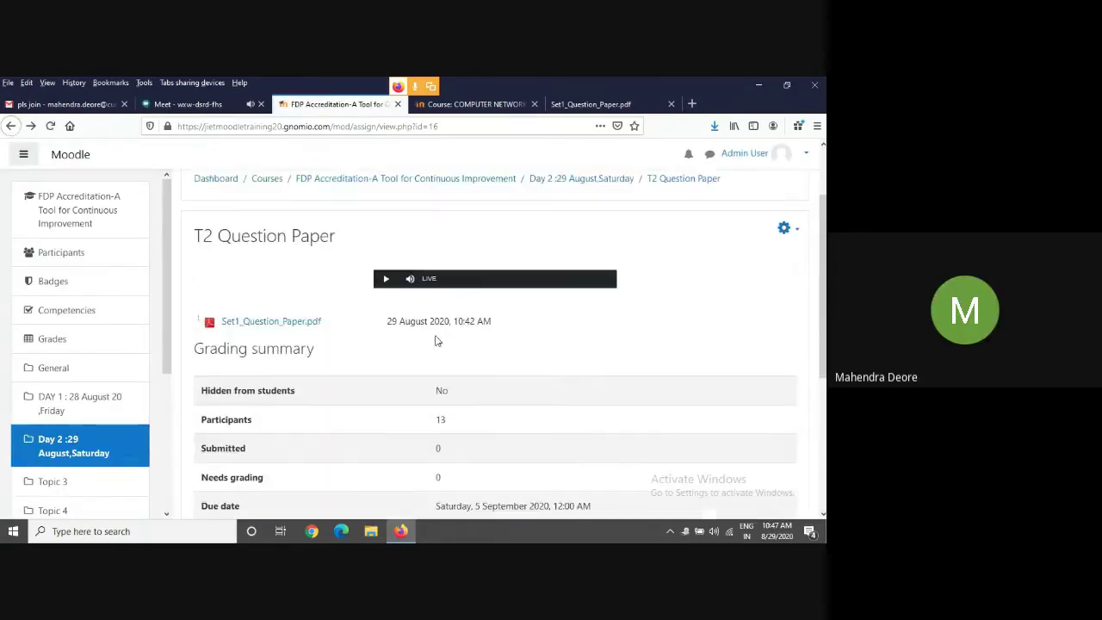
click(591, 180)
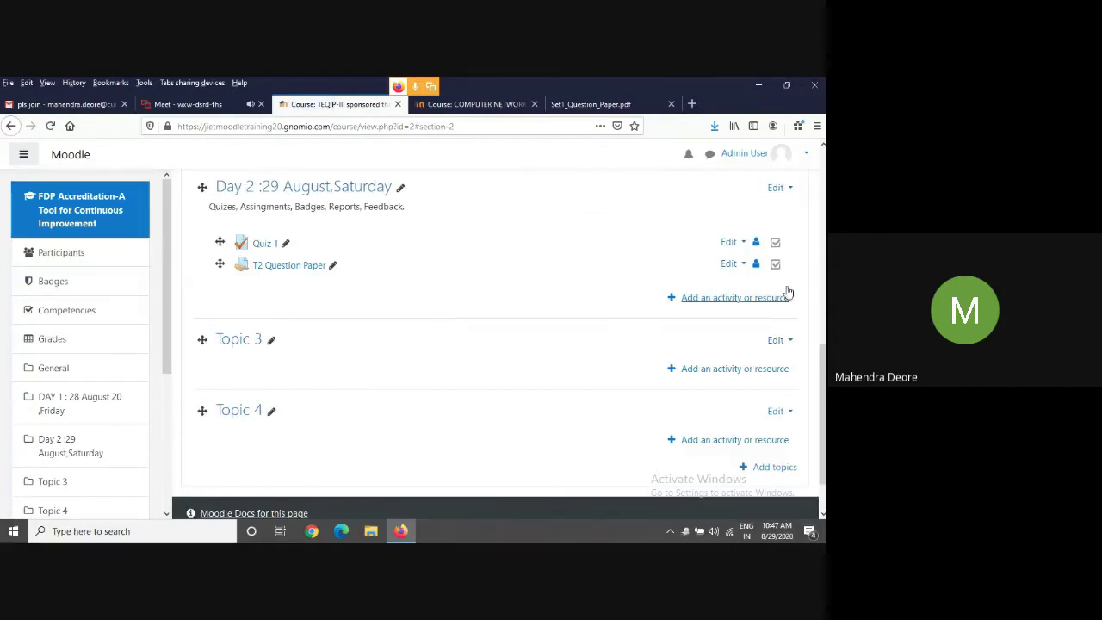
click(731, 299)
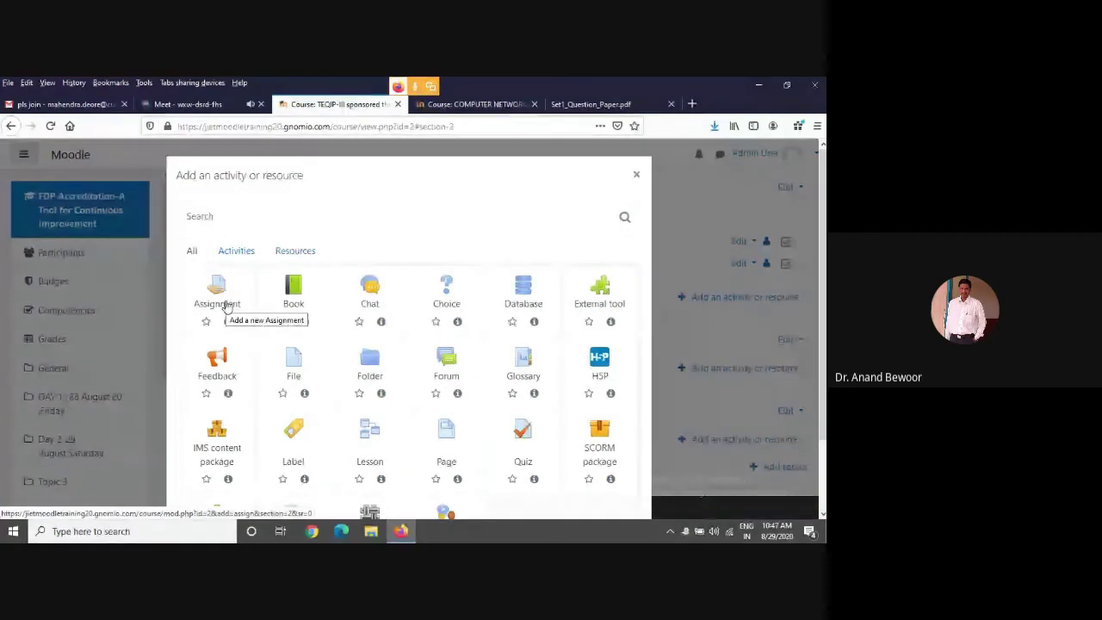
click(227, 308)
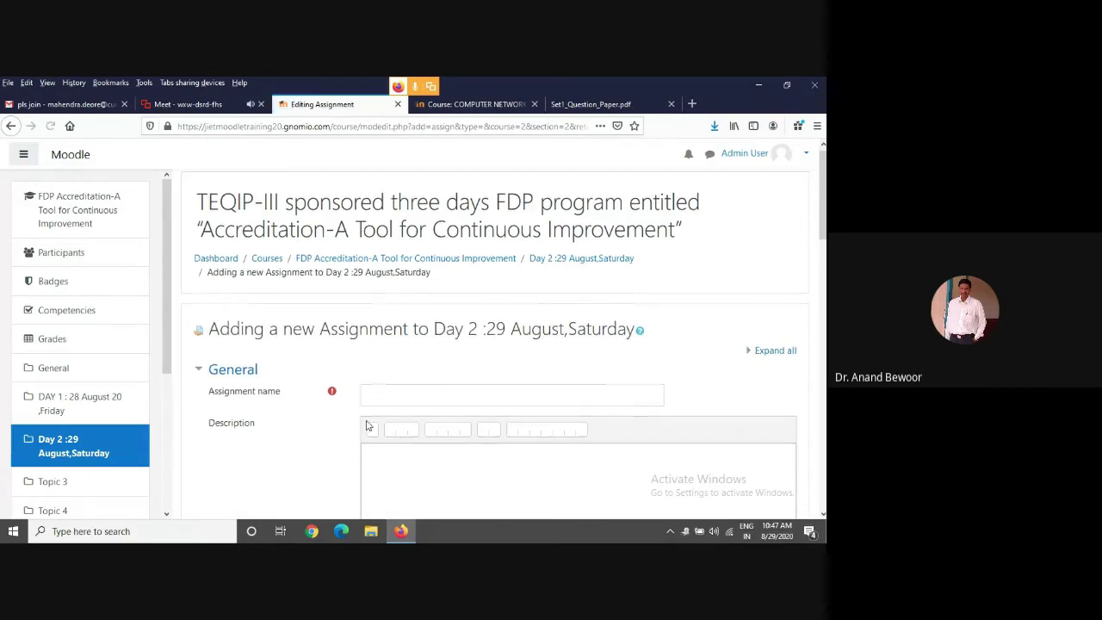
Name the new assignment "Project Assingment" and enter "Report Submisiions" as its description.
scroll(379, 396, down, 1)
click(394, 341)
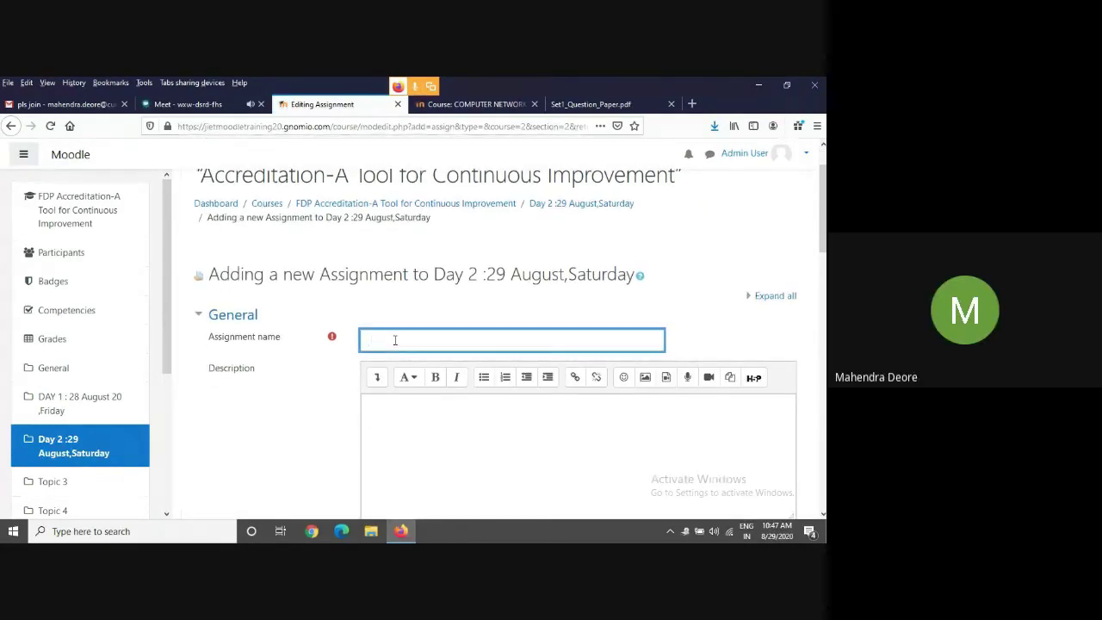
text(Project Assing)
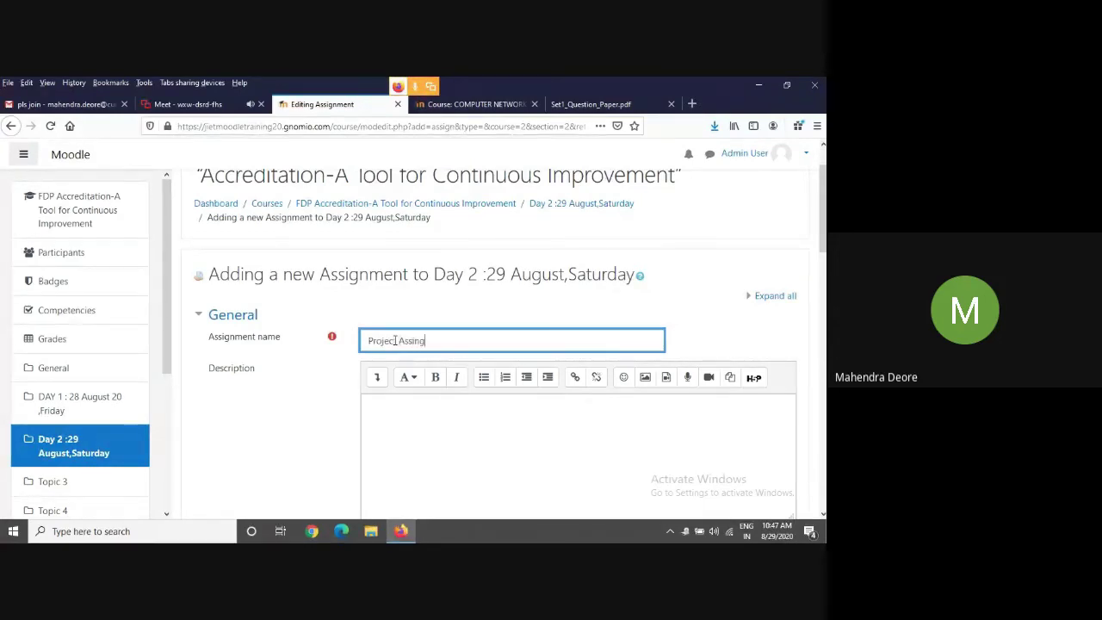
scroll(390, 392, down, 3)
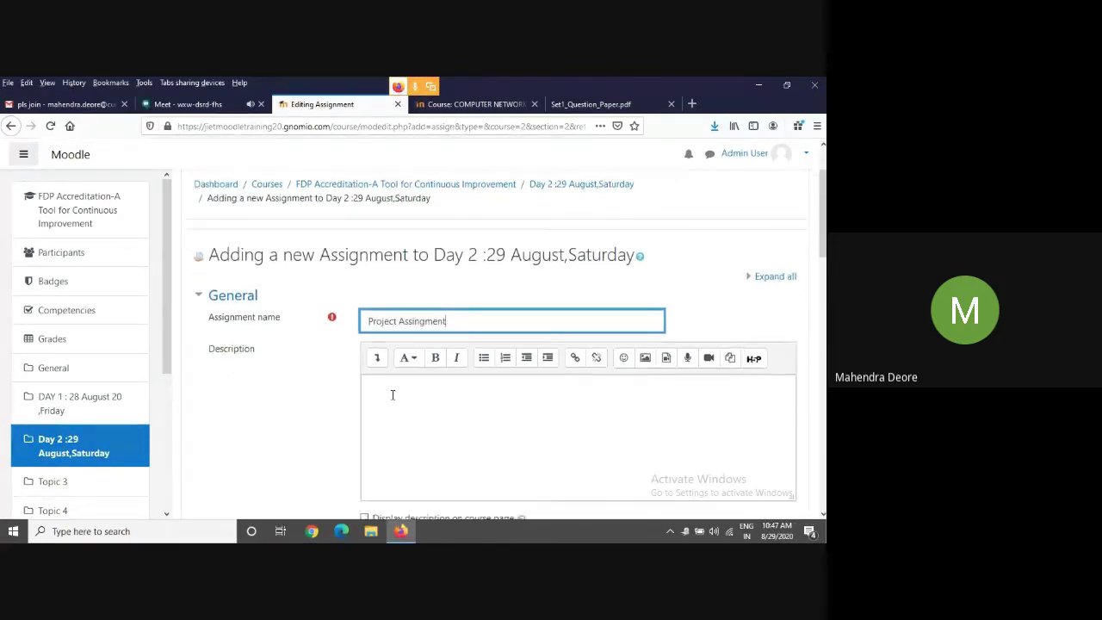
click(423, 290)
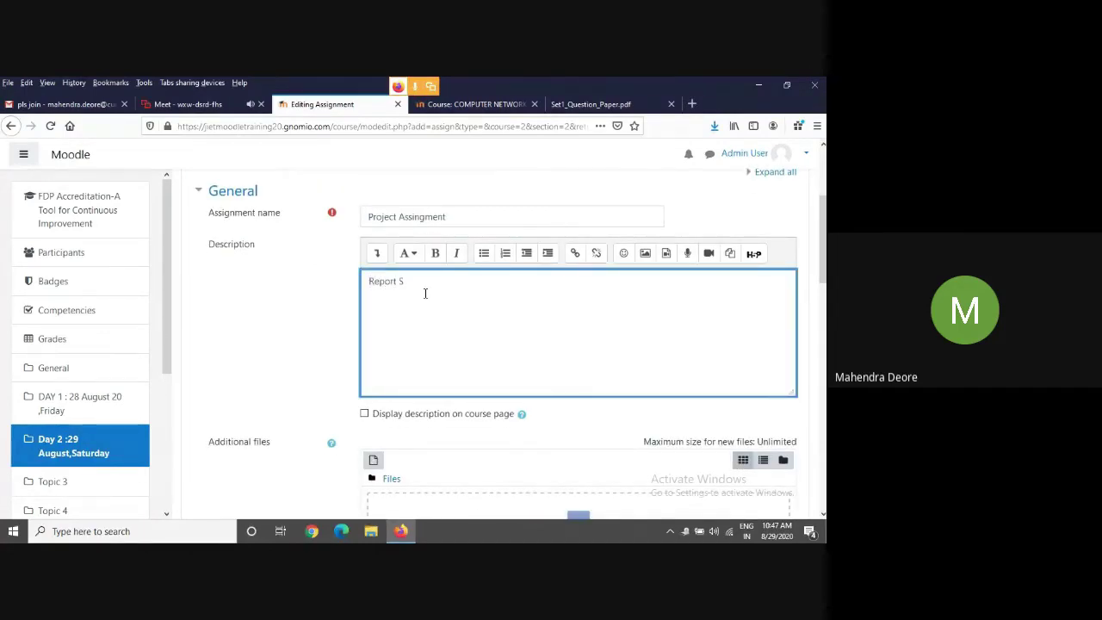
text(Report Submisiions)
Upload Schedule-FDP.docx from the Desktop as an additional file of the assignment.
scroll(423, 351, down, 5)
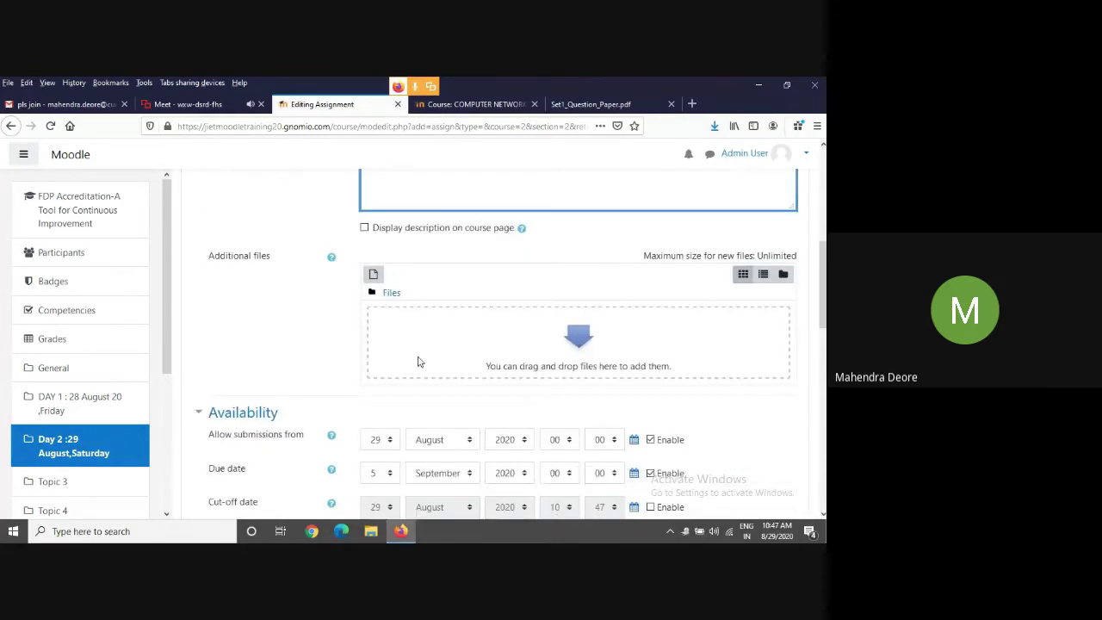
click(374, 273)
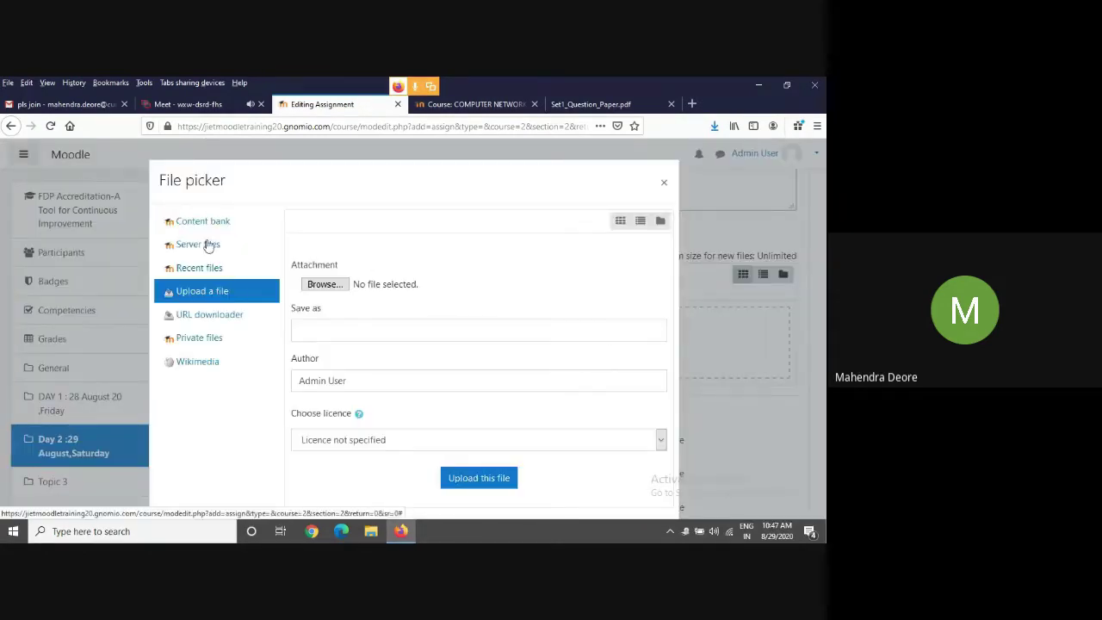
click(325, 280)
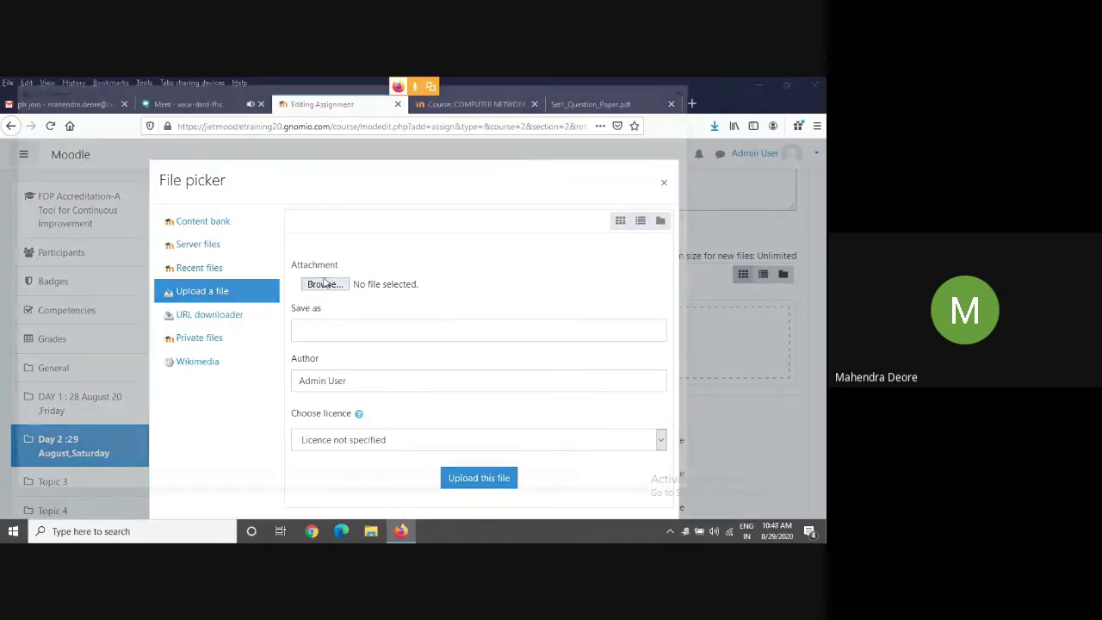
click(155, 199)
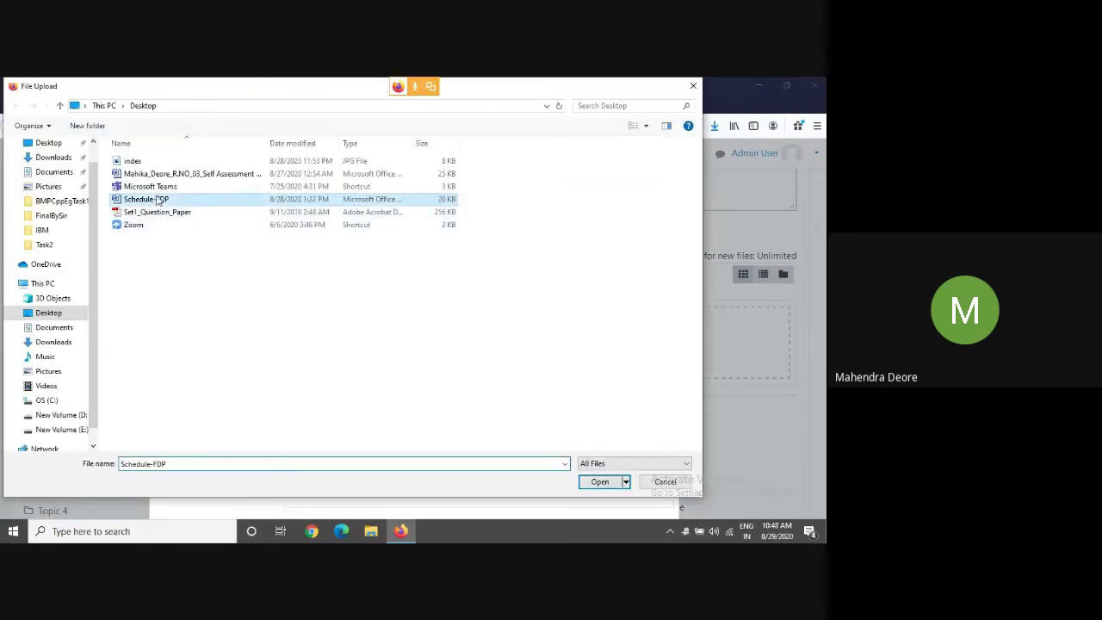
click(600, 482)
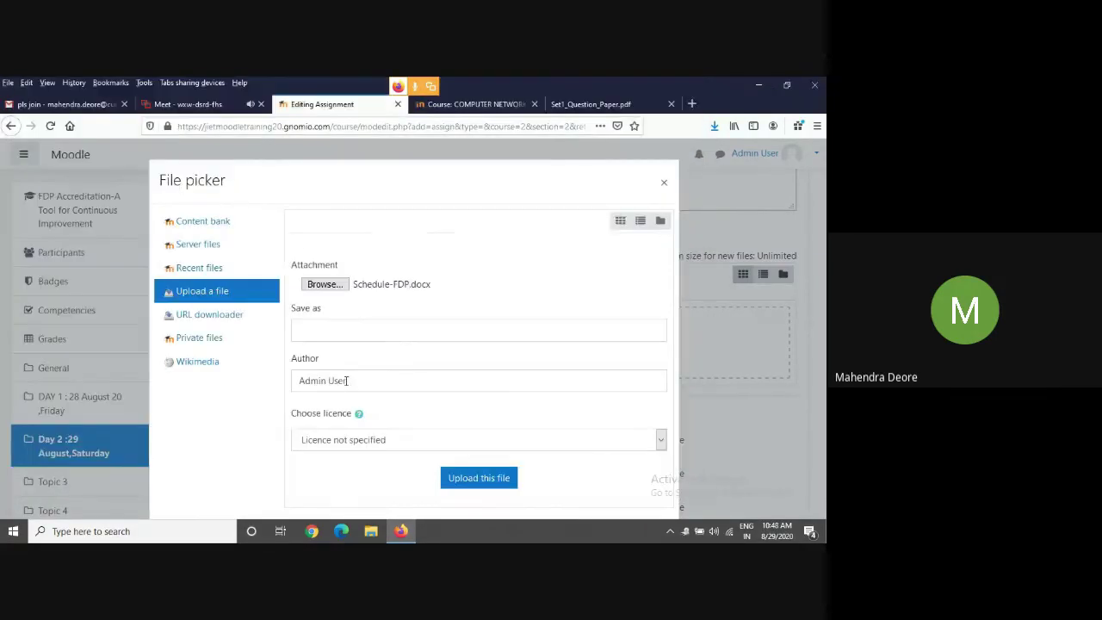
click(480, 481)
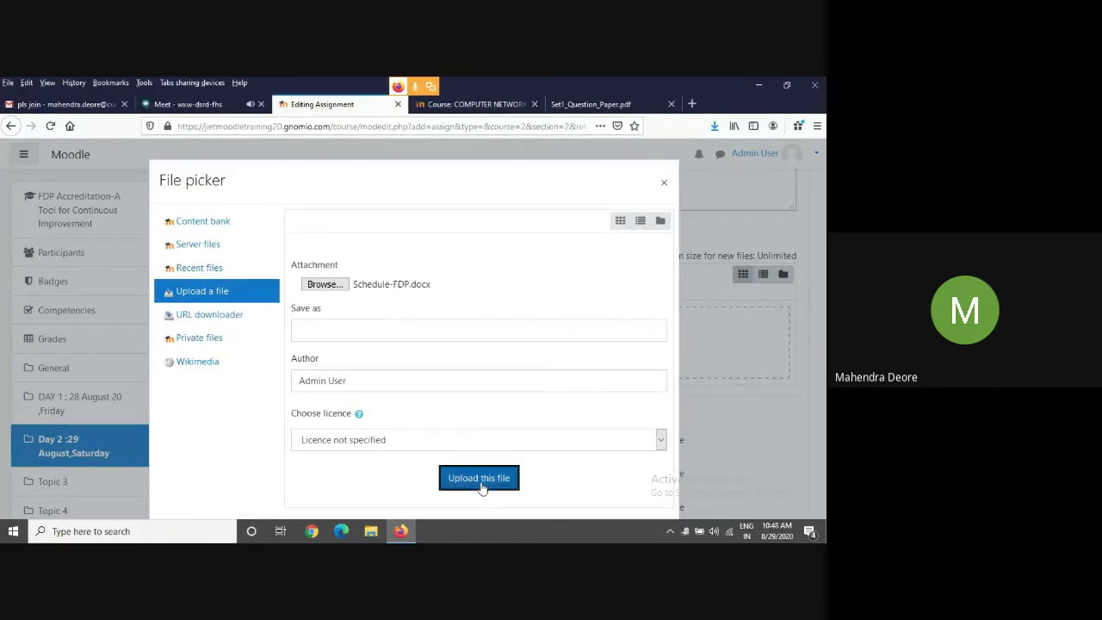
Look over the new assignment's availability and submission type settings and expand its Grade settings.
scroll(480, 470, down, 3)
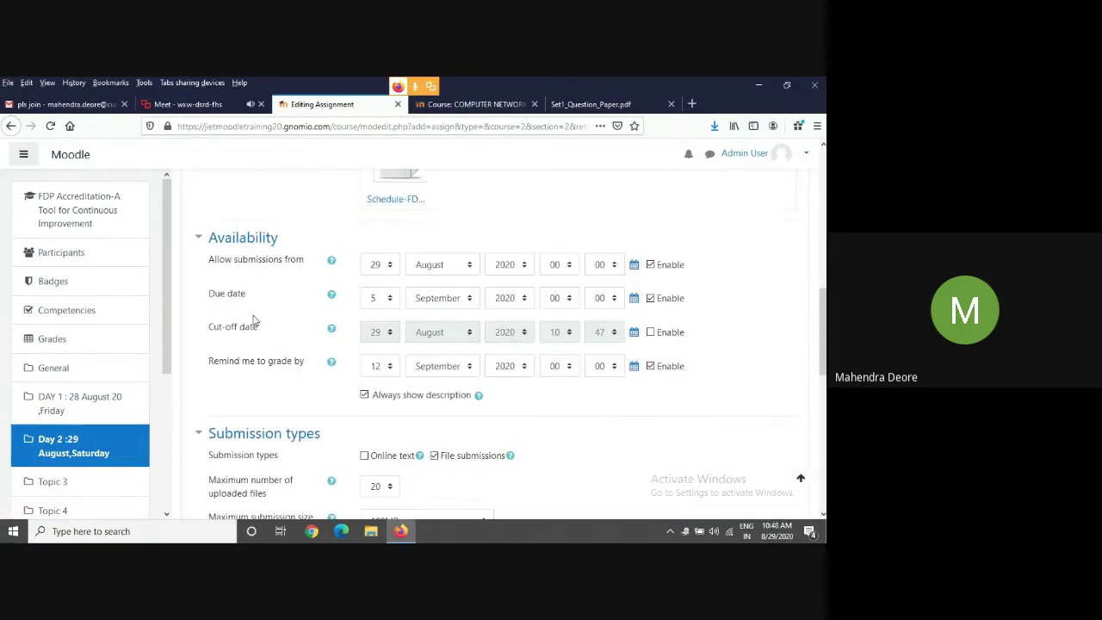
scroll(405, 353, down, 2)
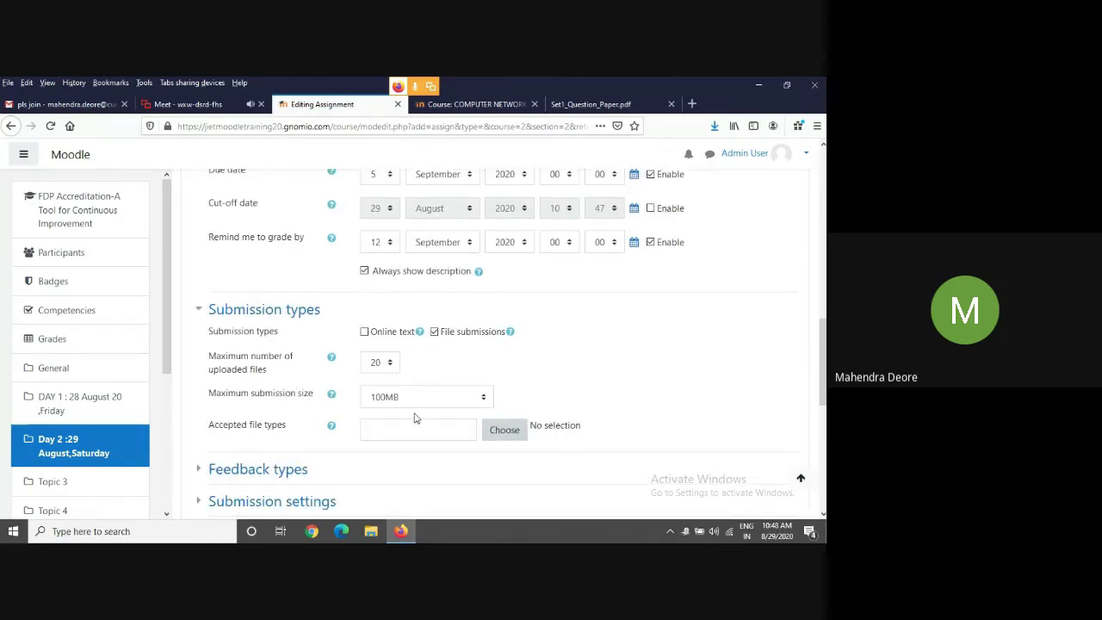
scroll(473, 423, down, 2)
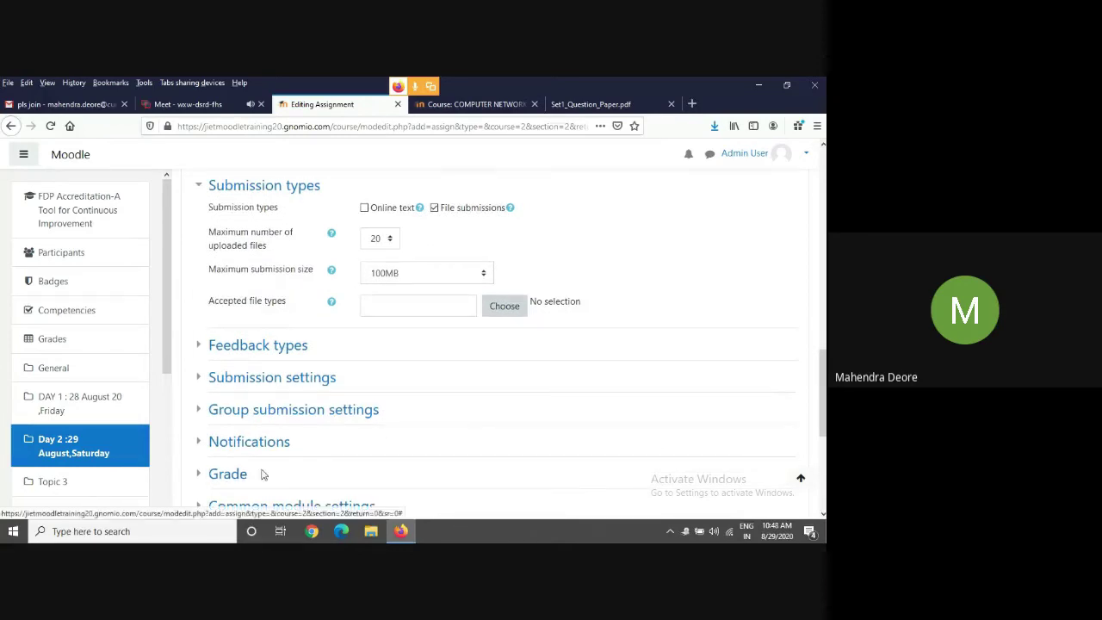
scroll(263, 474, down, 1)
click(239, 415)
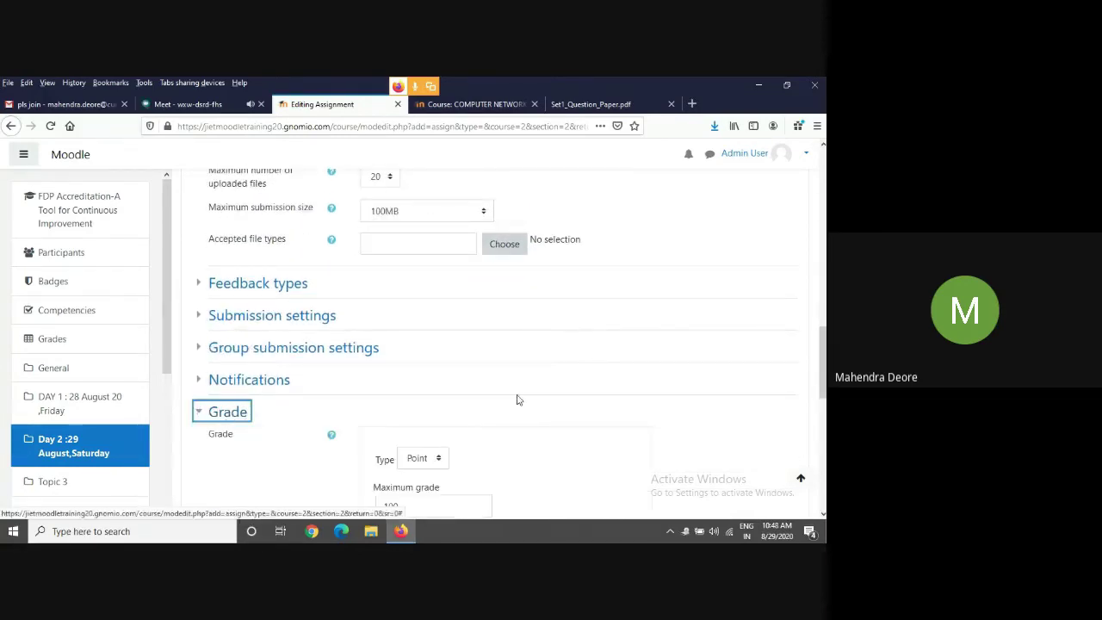
scroll(517, 400, down, 2)
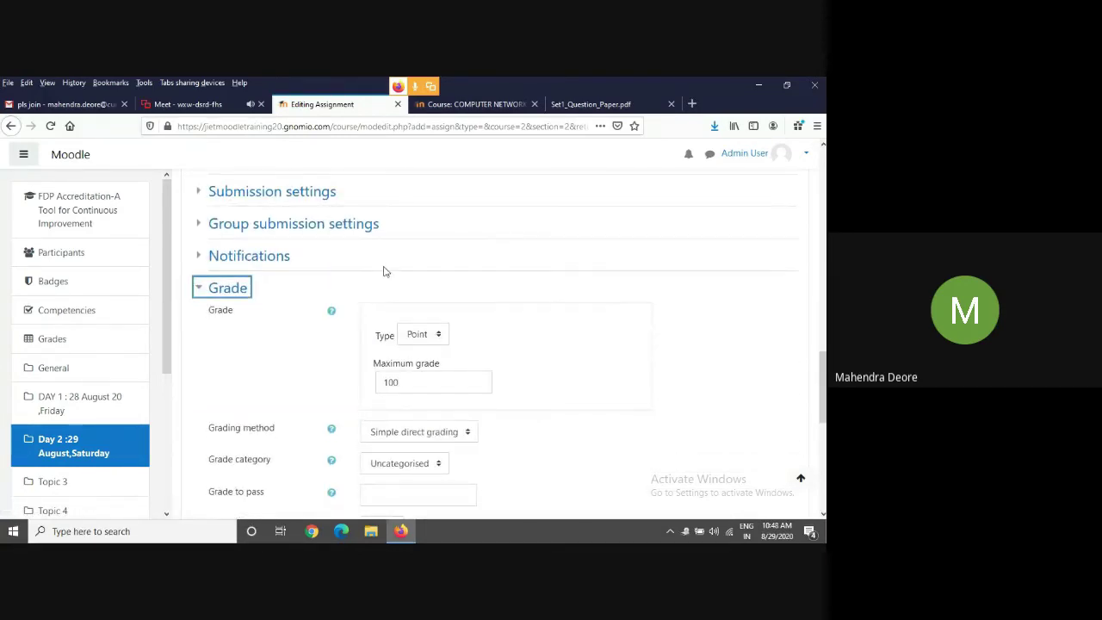
Try the Scale grade type and check its scale choices, restoring the type to Point.
click(441, 336)
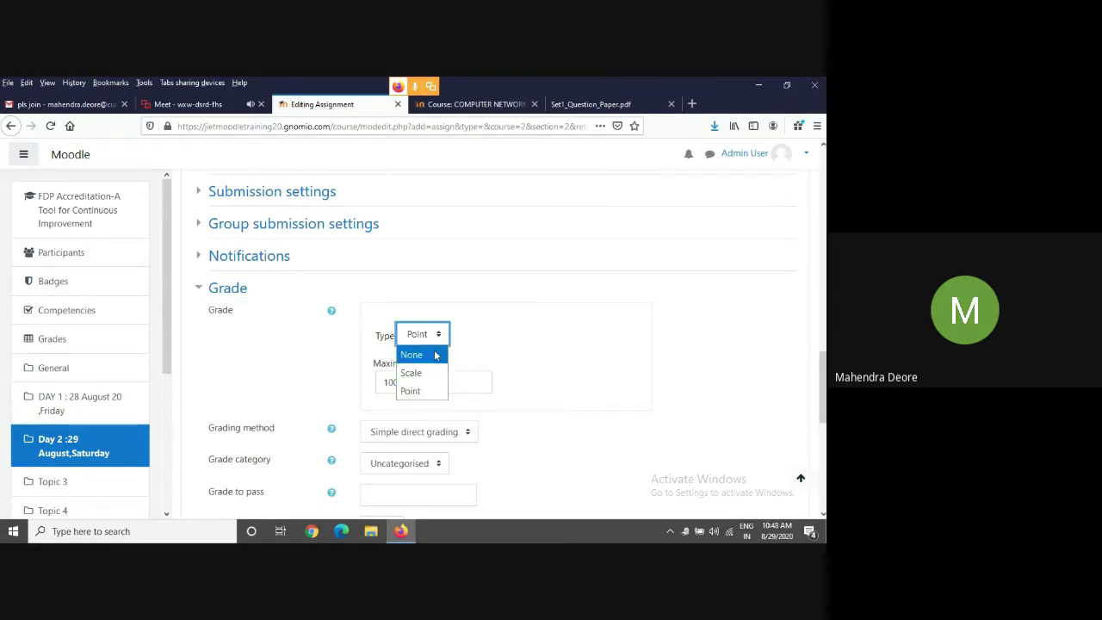
click(431, 373)
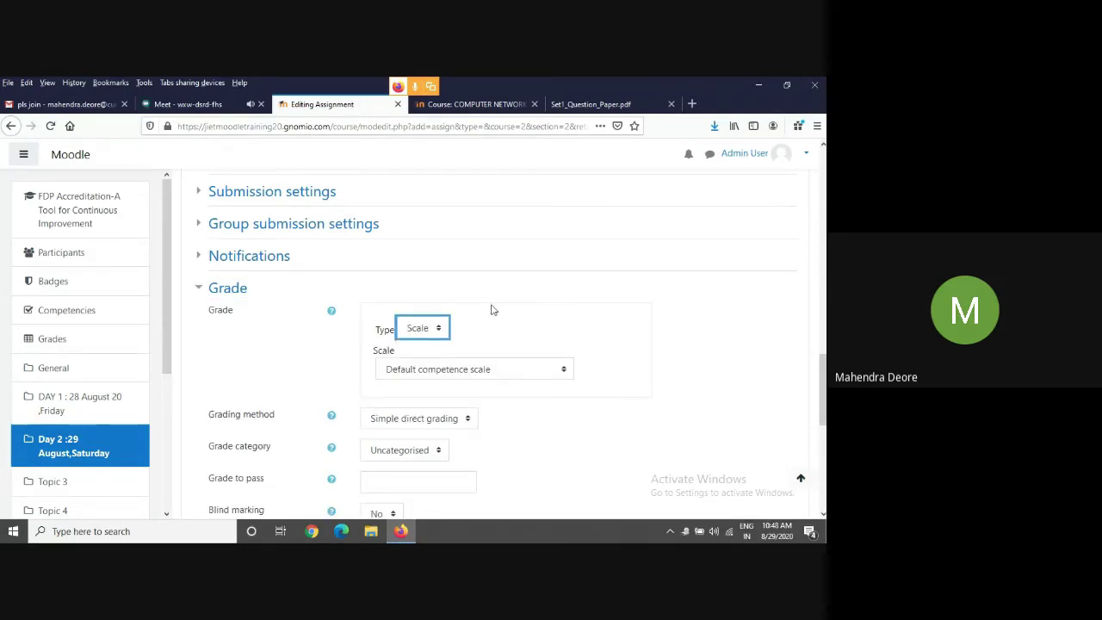
click(469, 371)
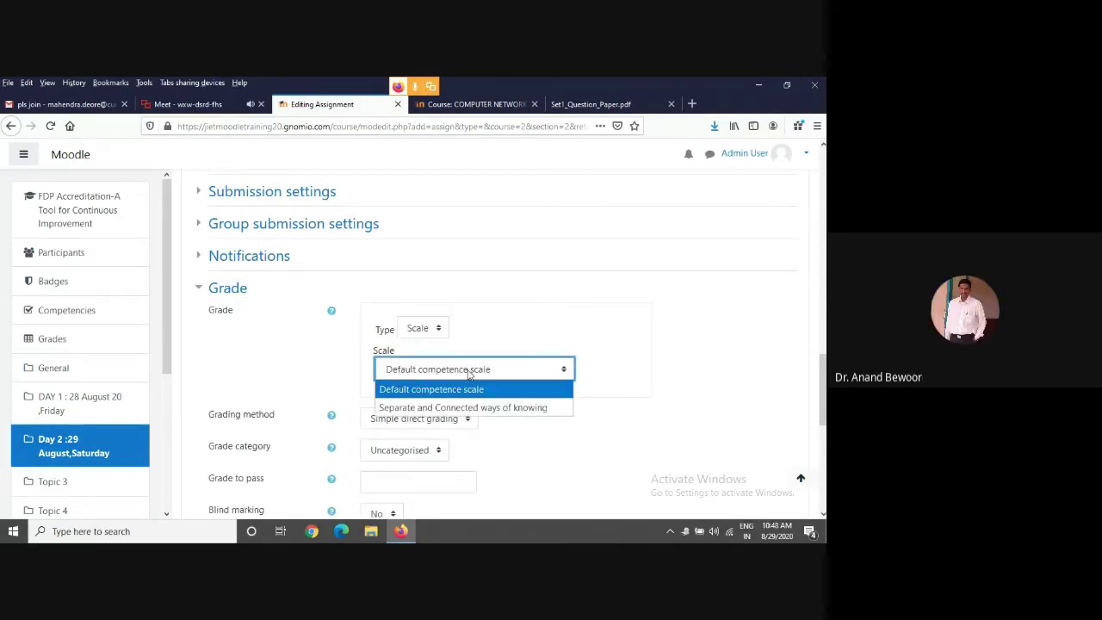
click(422, 331)
click(406, 387)
Set the assignment's grading method to Rubric and its grade to pass to 40.
scroll(582, 295, down, 3)
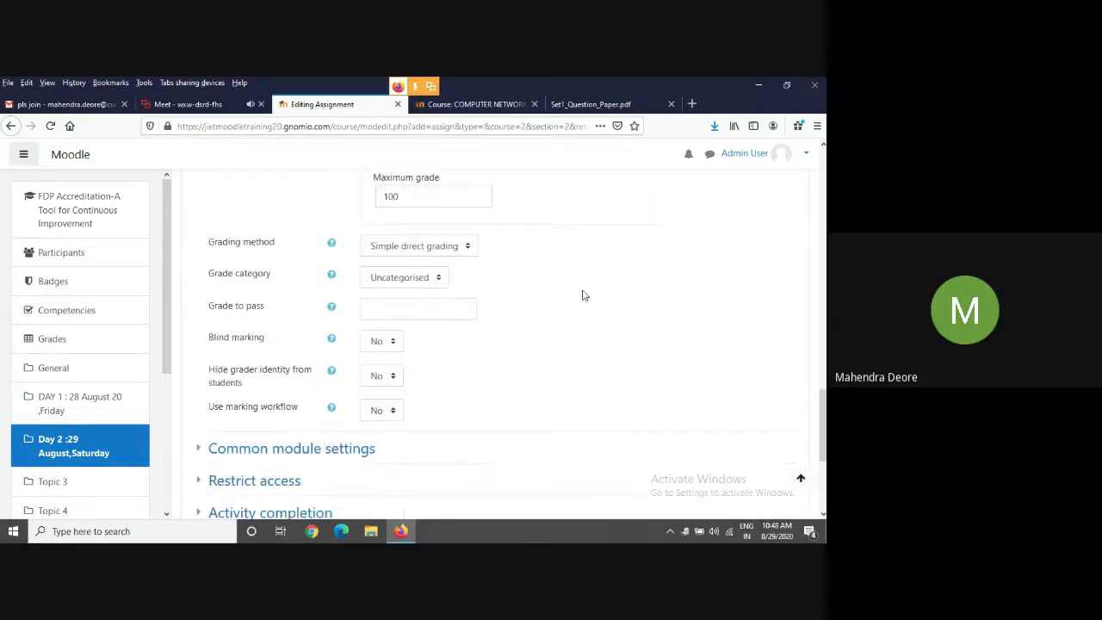
click(412, 248)
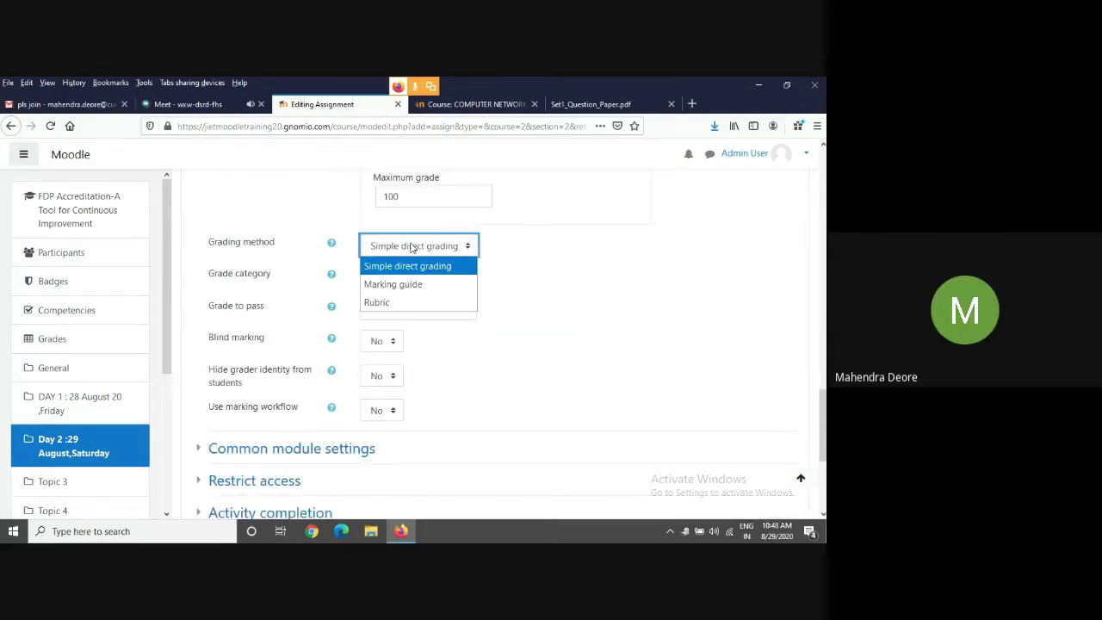
click(392, 303)
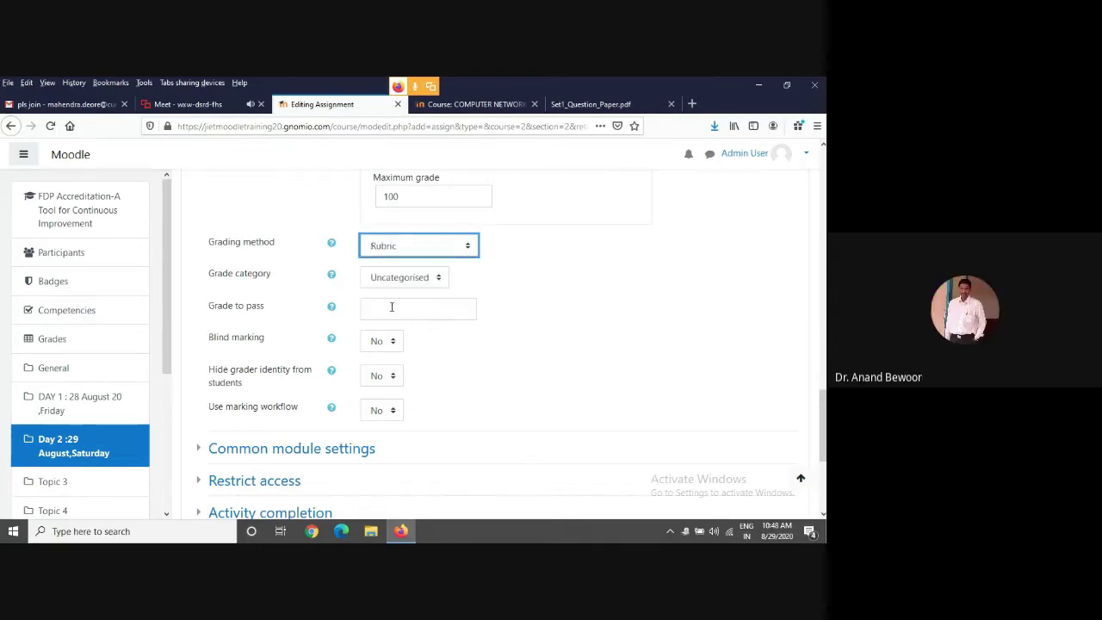
click(392, 307)
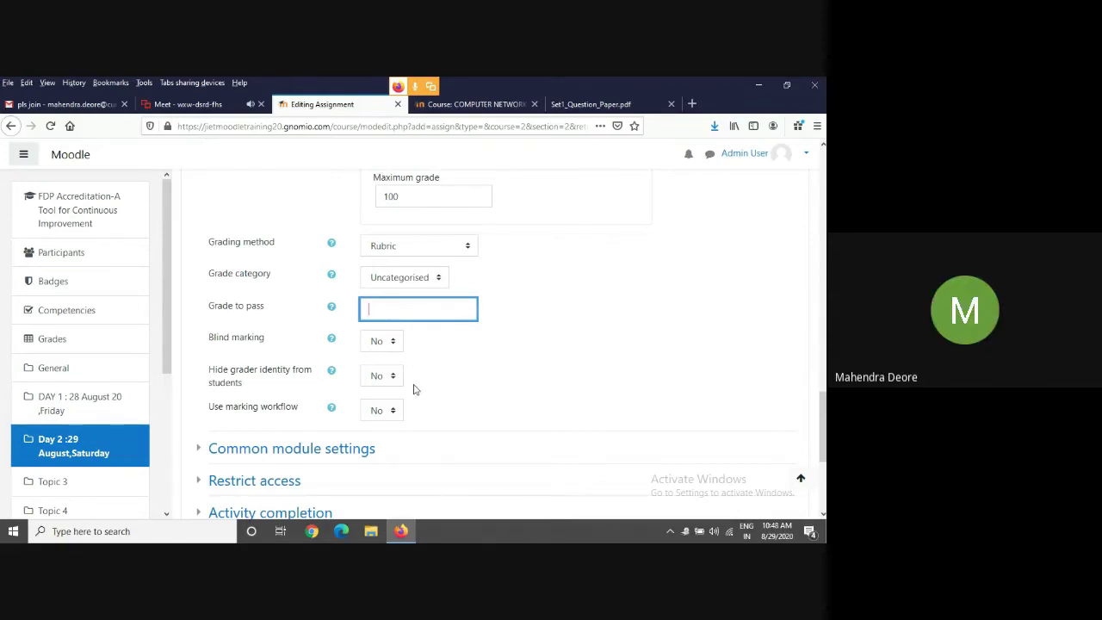
text(40)
Save the new assignment and return to the course.
scroll(478, 381, down, 1)
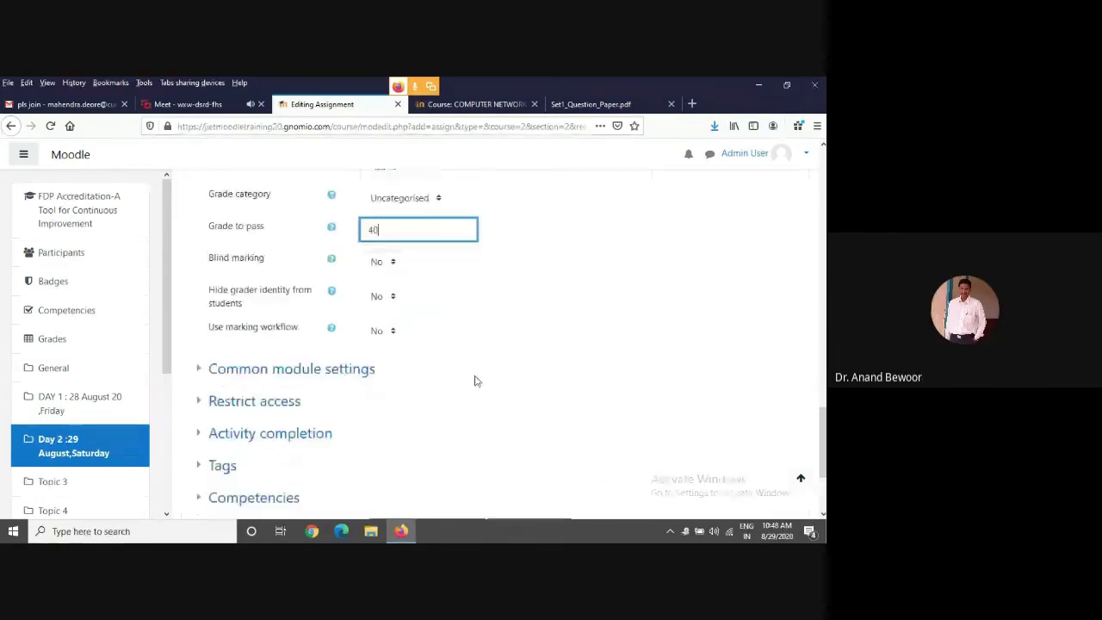
scroll(478, 381, down, 1)
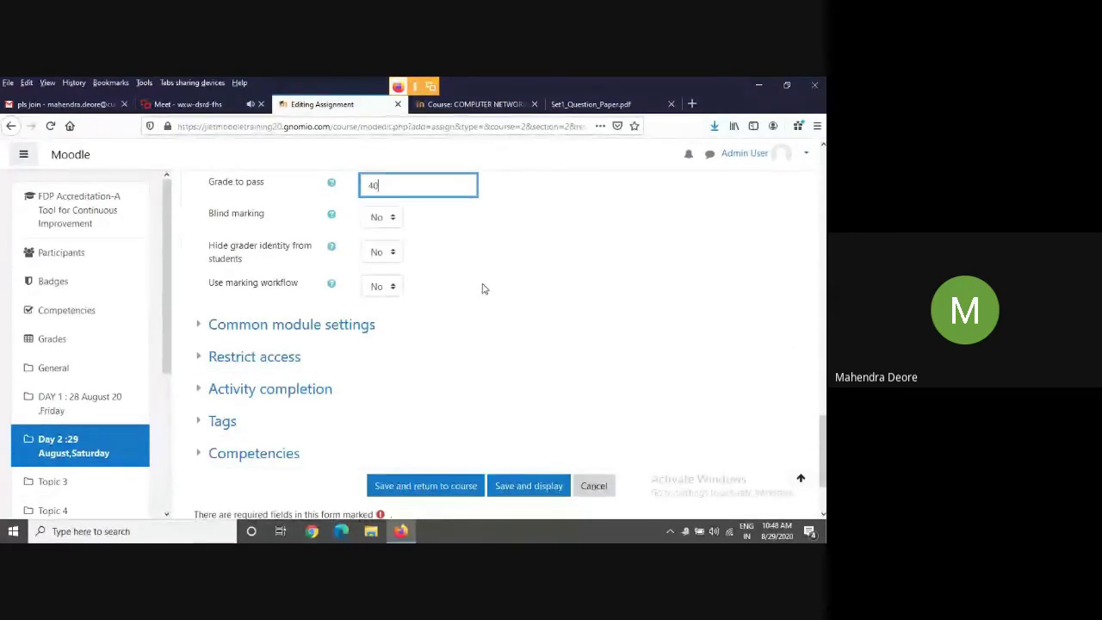
scroll(471, 446, down, 1)
scroll(470, 446, down, 1)
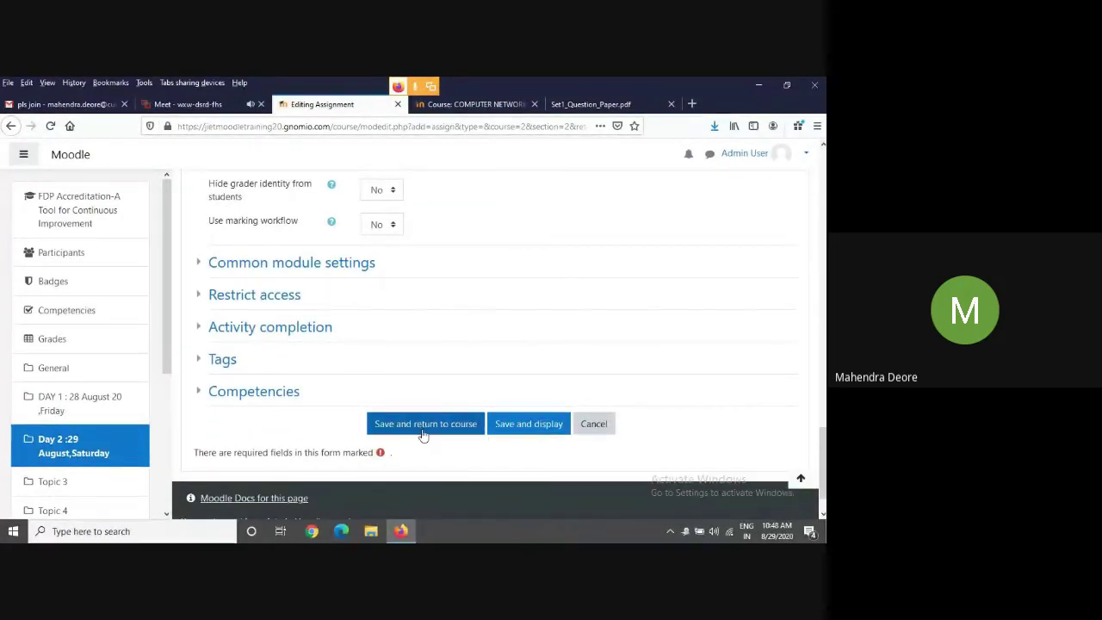
click(421, 425)
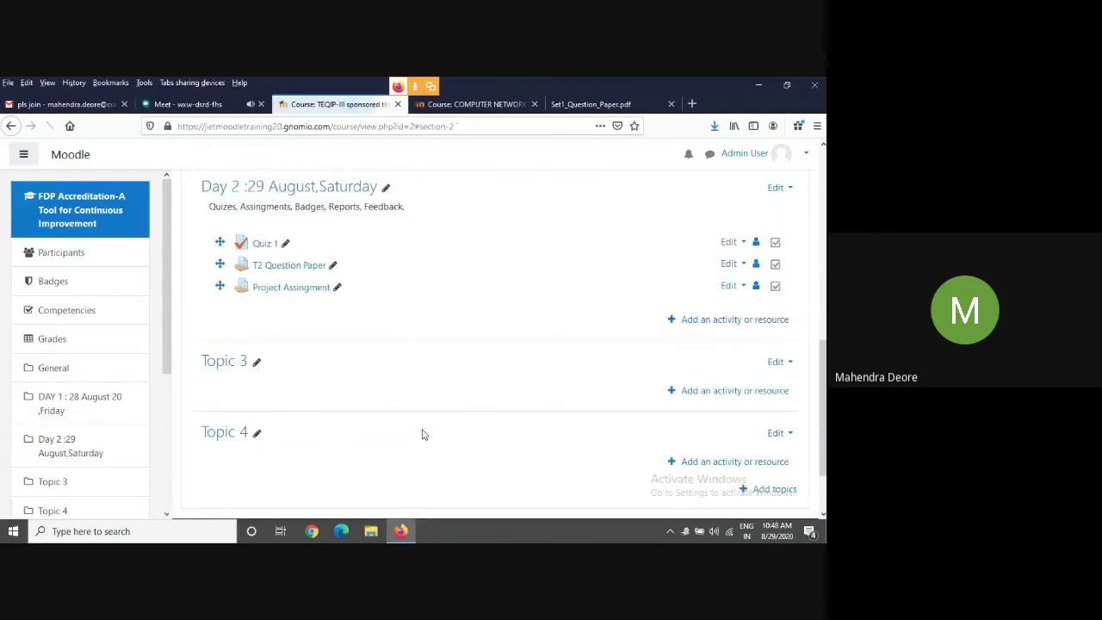
Open Project Assingment from the Day 2 section and examine its grading summary, grading page and attached file.
click(319, 291)
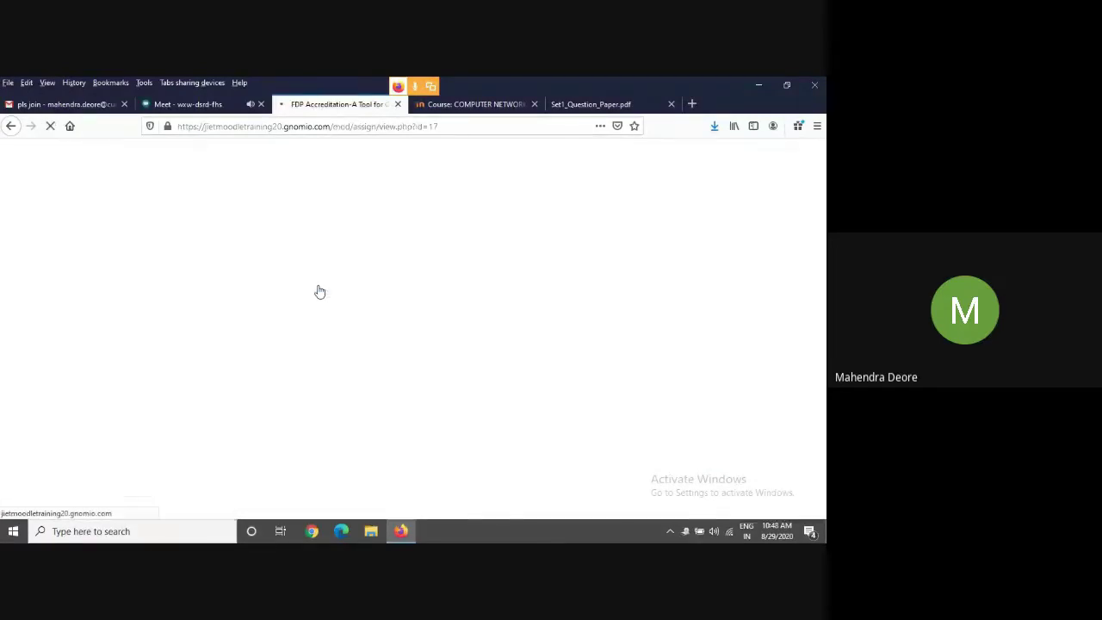
scroll(398, 333, down, 3)
scroll(399, 331, down, 1)
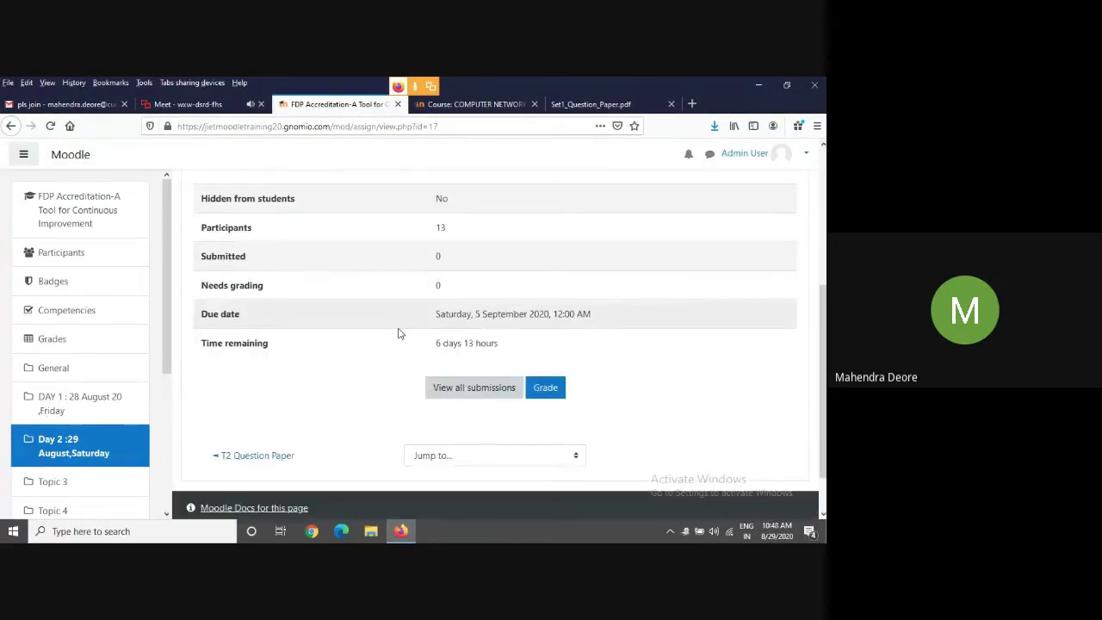
click(543, 386)
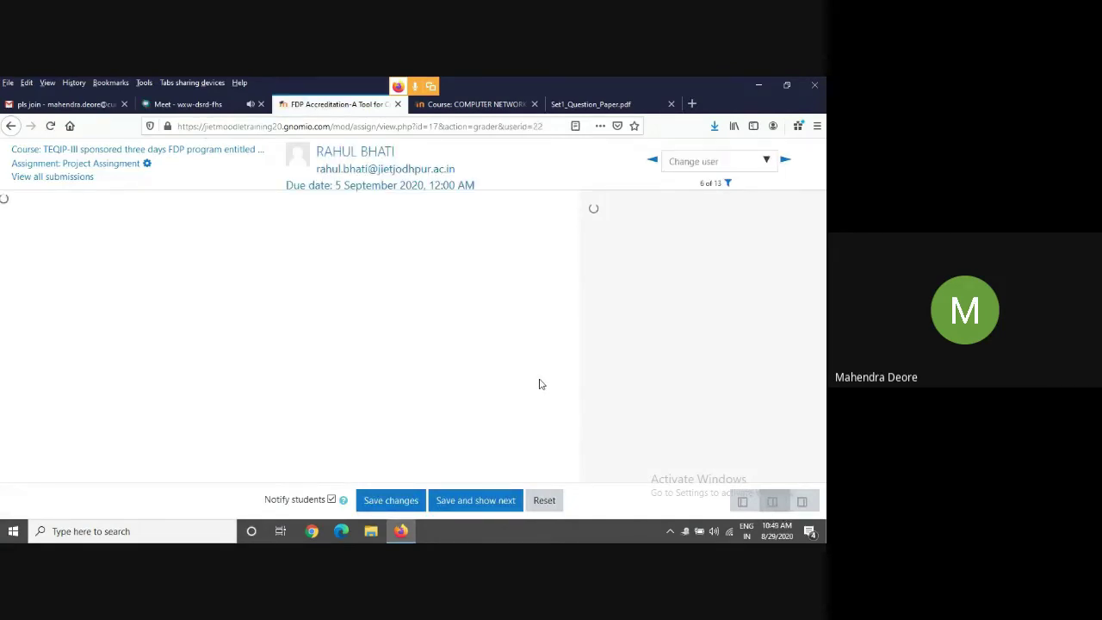
click(11, 127)
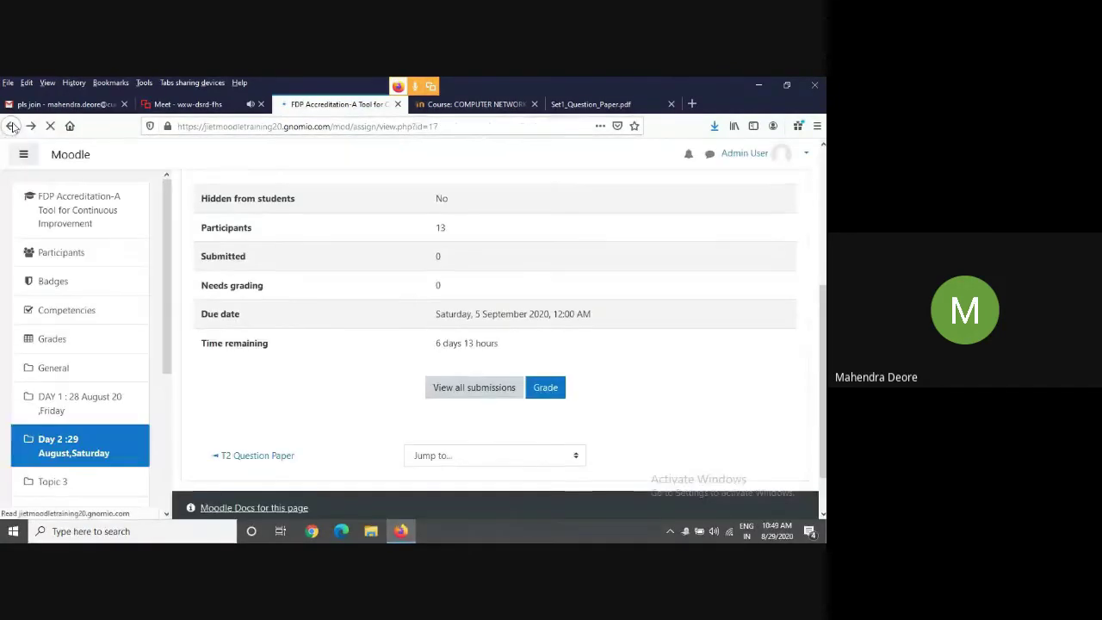
scroll(300, 229, up, 3)
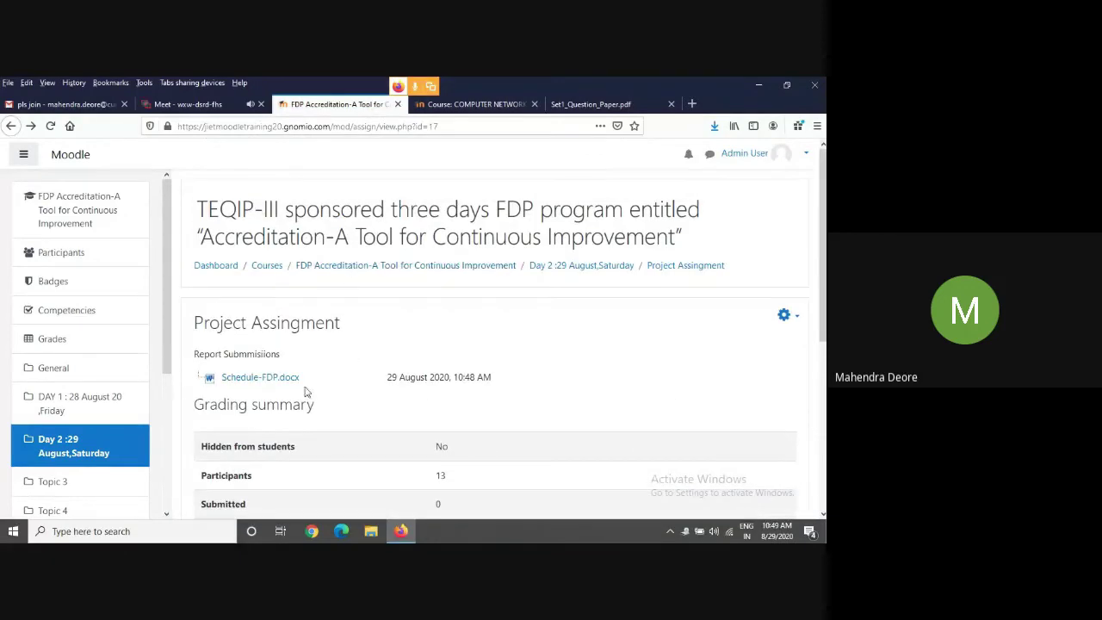
Reopen the Project Assingment settings from the Day 2 section and set its accepted file types to All file types.
click(551, 267)
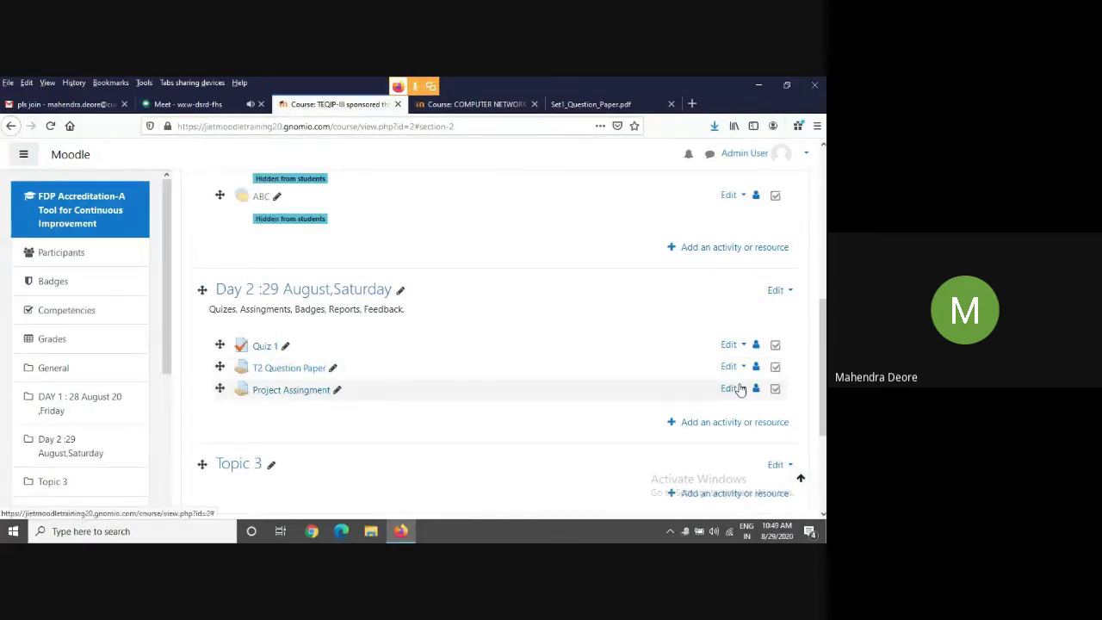
click(731, 388)
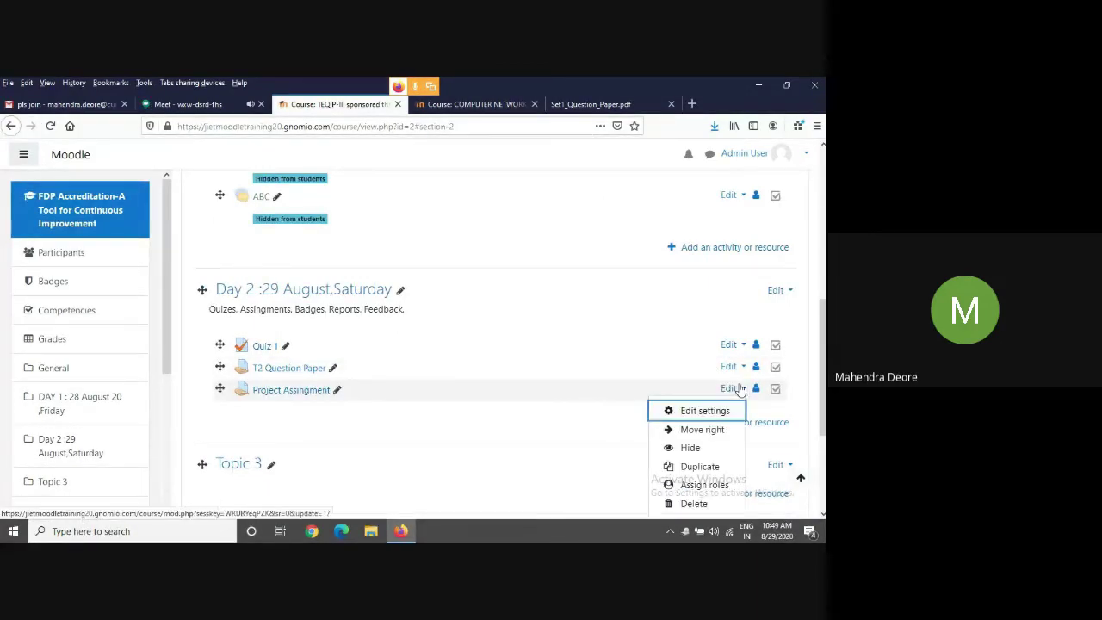
click(706, 412)
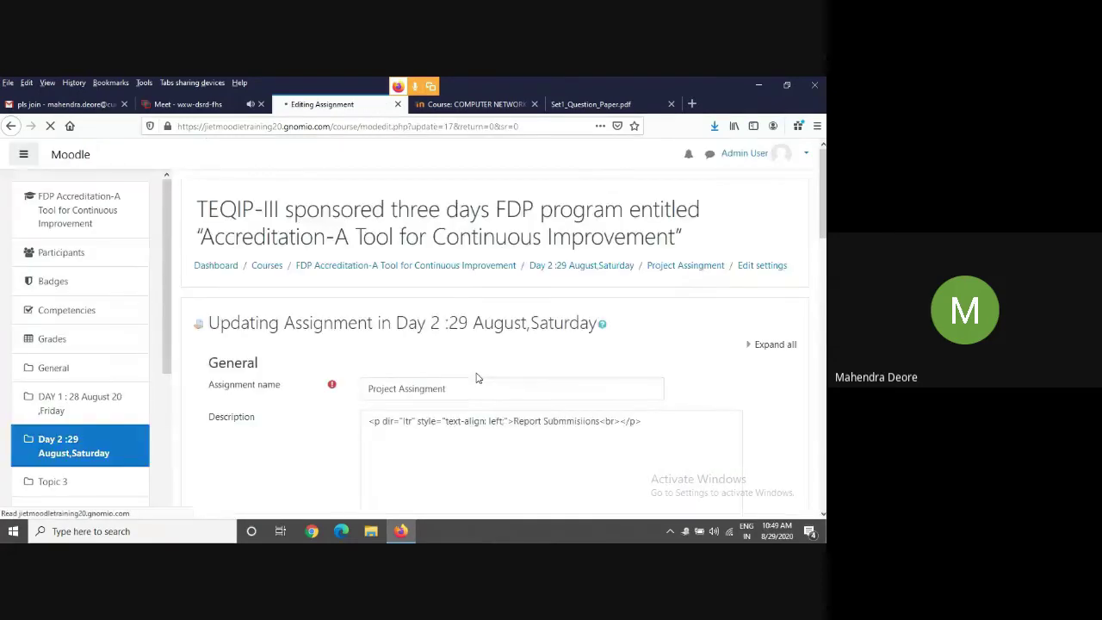
scroll(479, 375, down, 5)
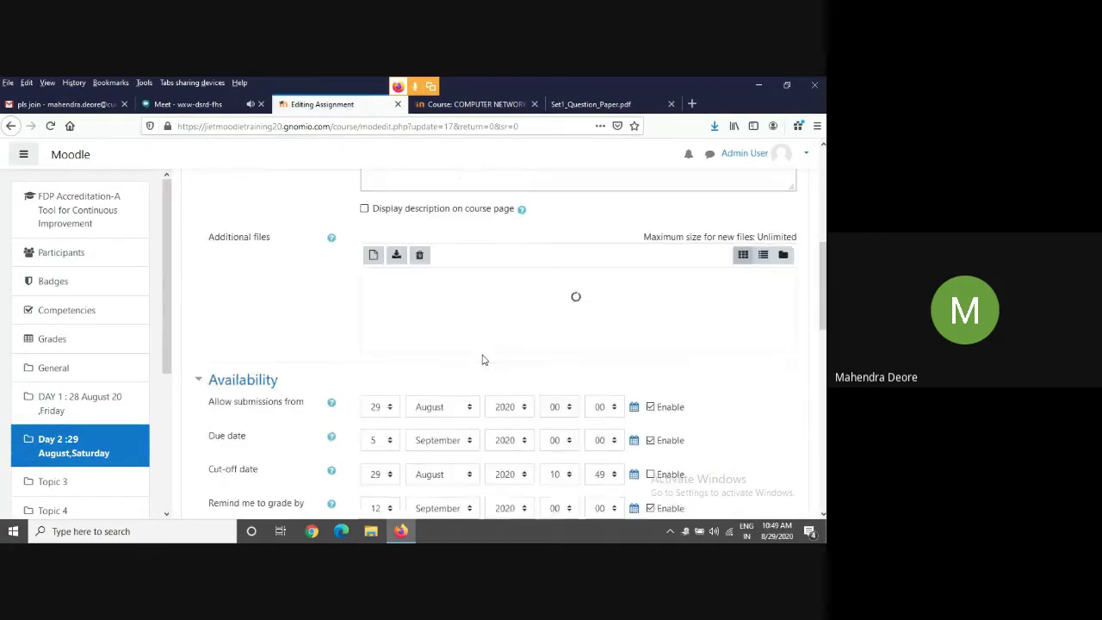
scroll(483, 360, down, 5)
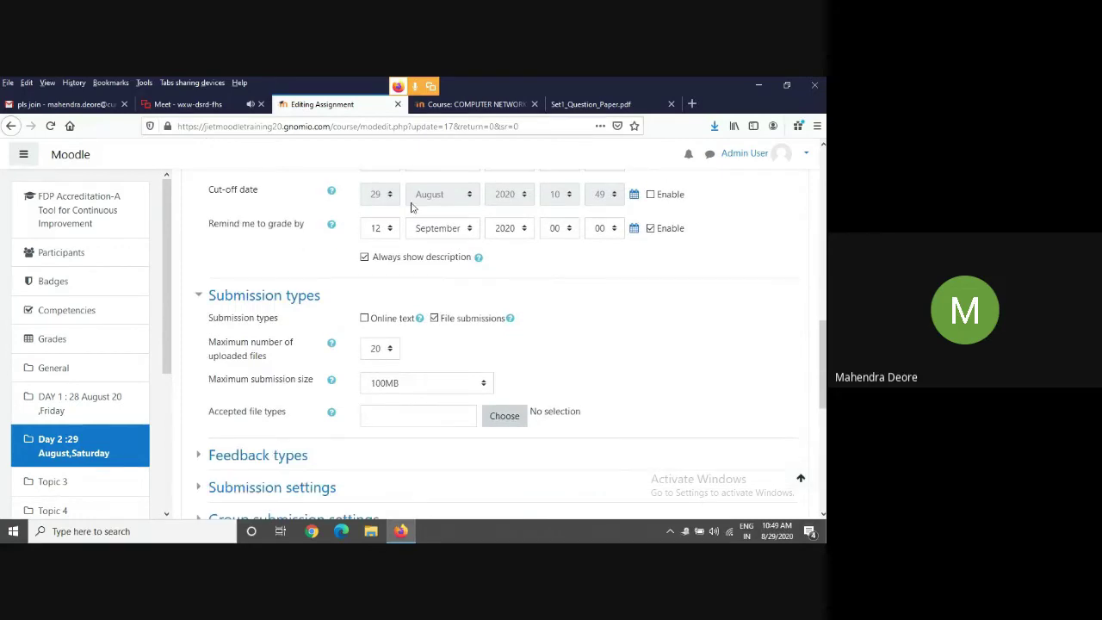
scroll(528, 387, down, 1)
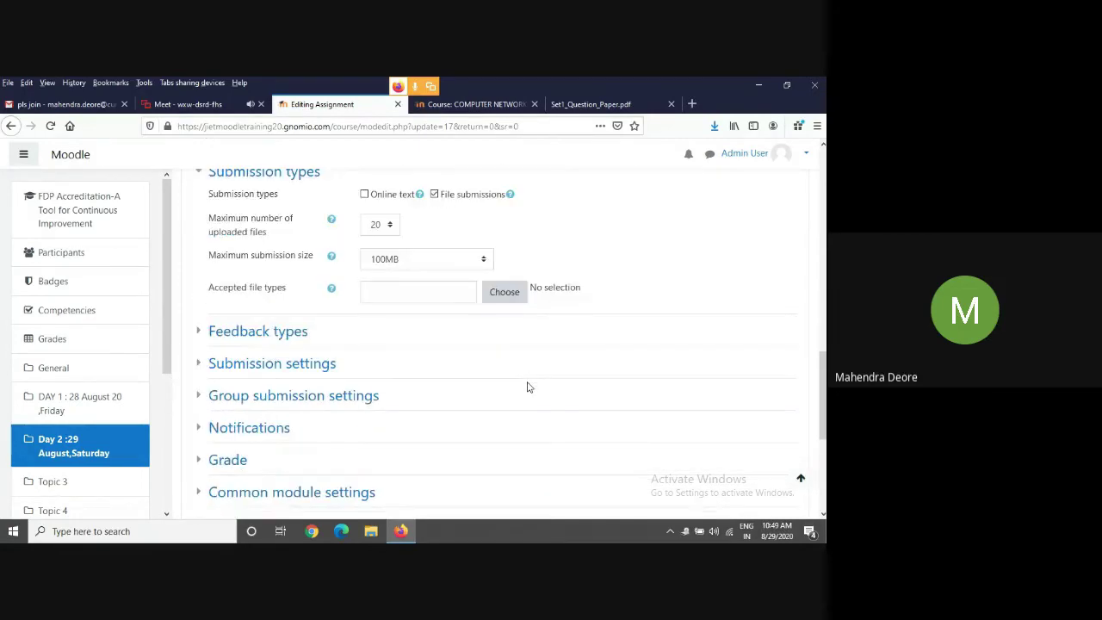
click(507, 299)
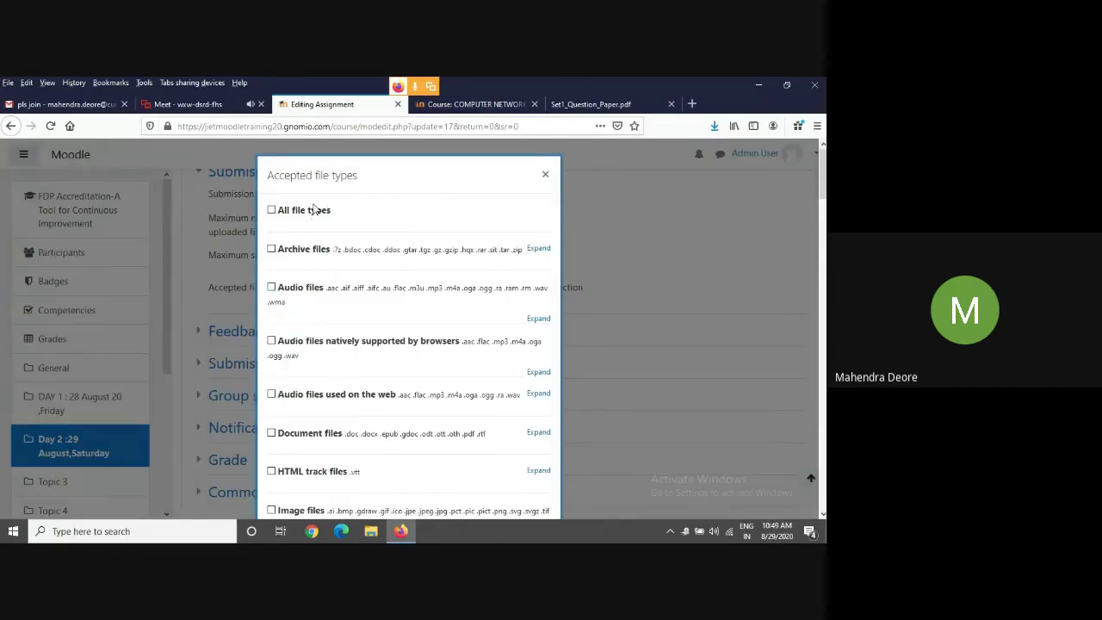
click(315, 210)
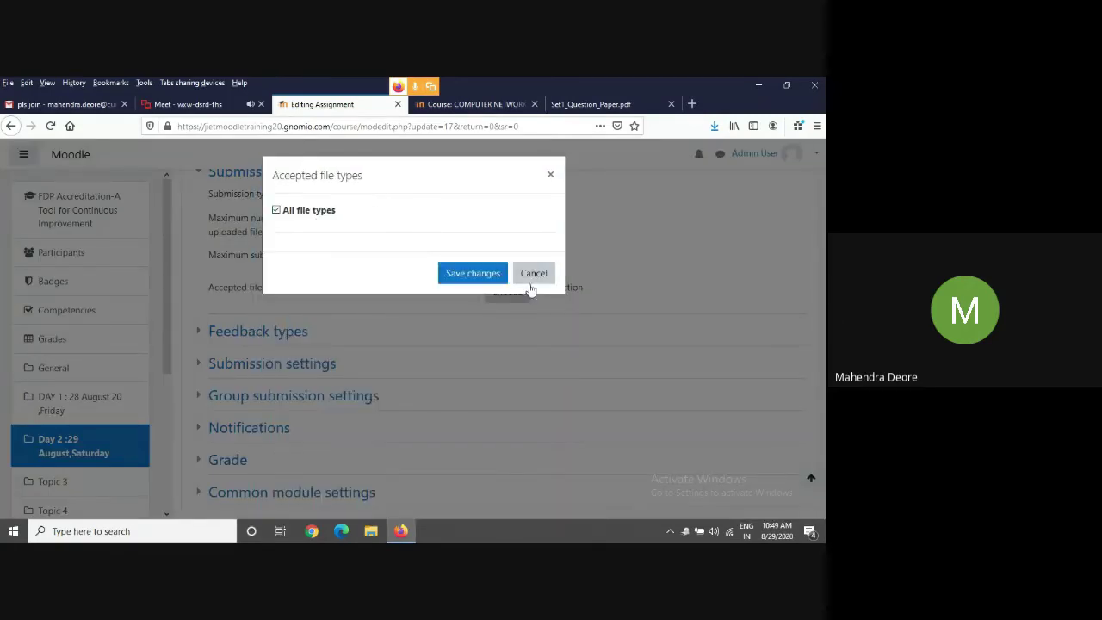
click(483, 274)
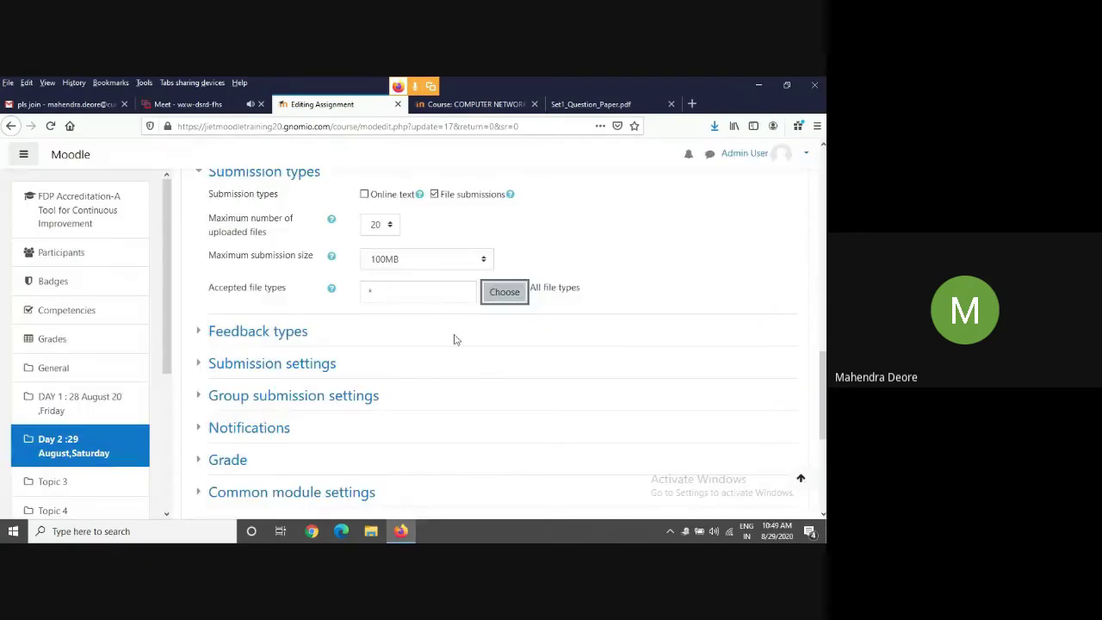
Review the assignment's Grade settings and the remaining sections of its settings form.
scroll(366, 353, down, 3)
click(224, 336)
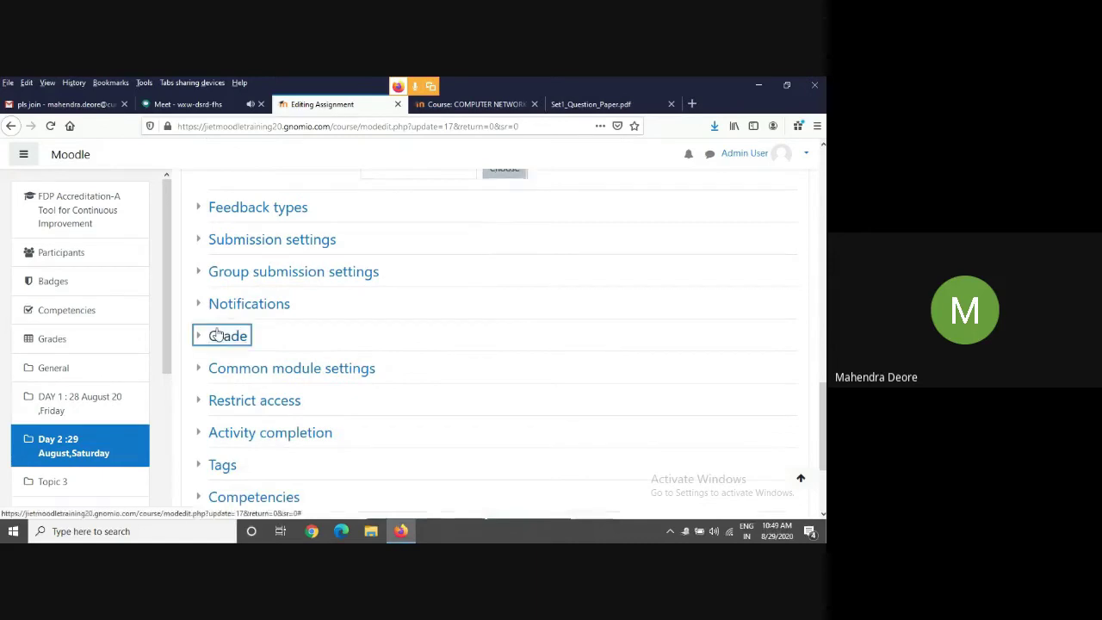
scroll(661, 383, down, 3)
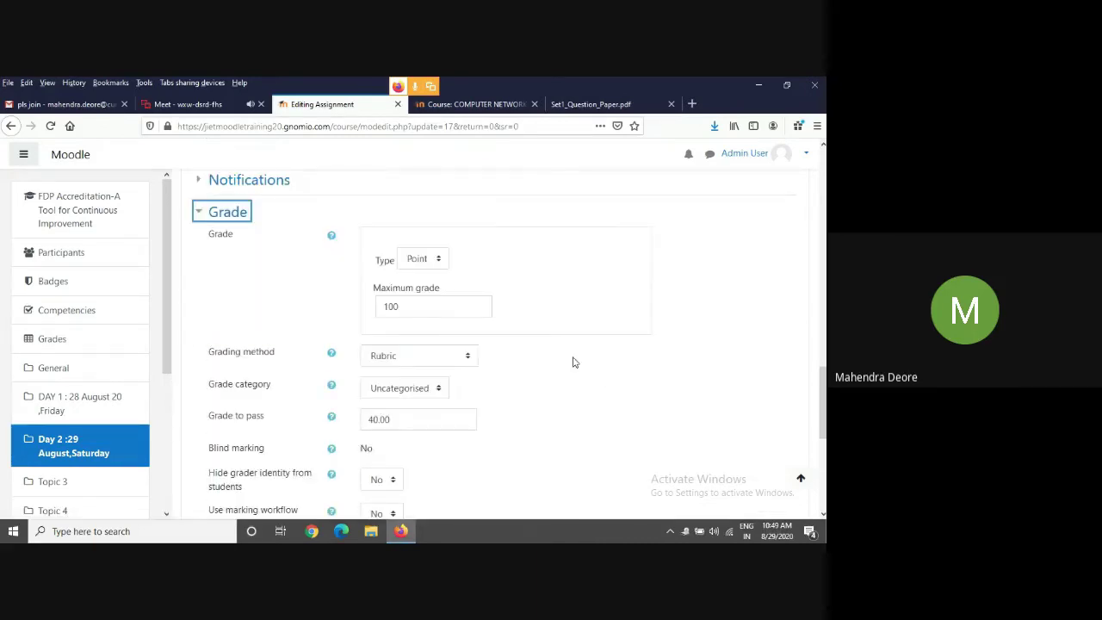
scroll(574, 363, down, 4)
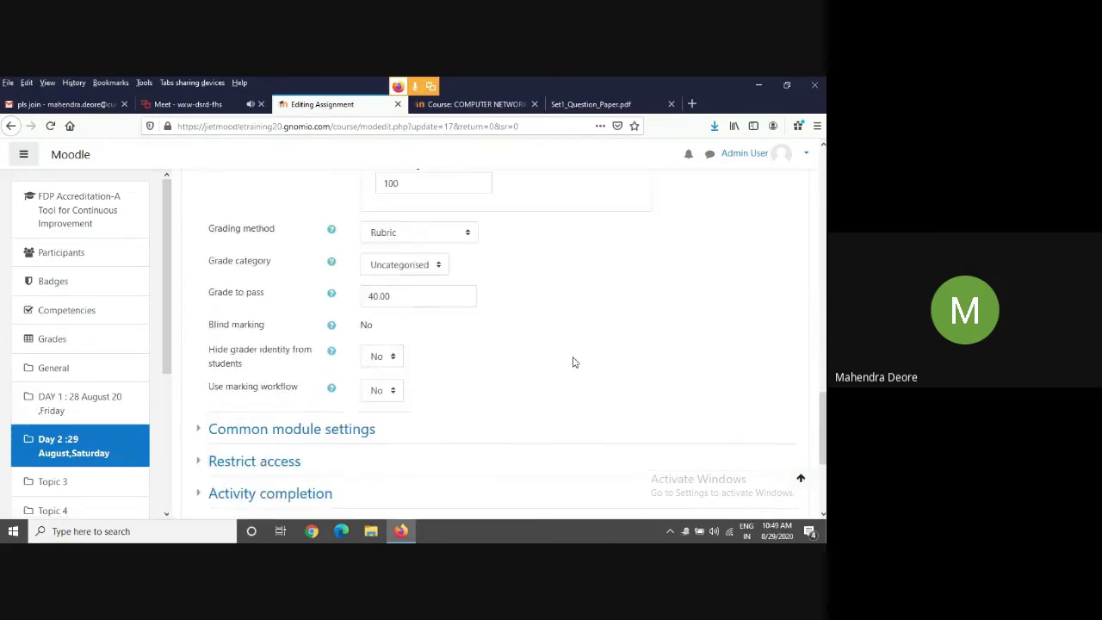
scroll(574, 362, down, 1)
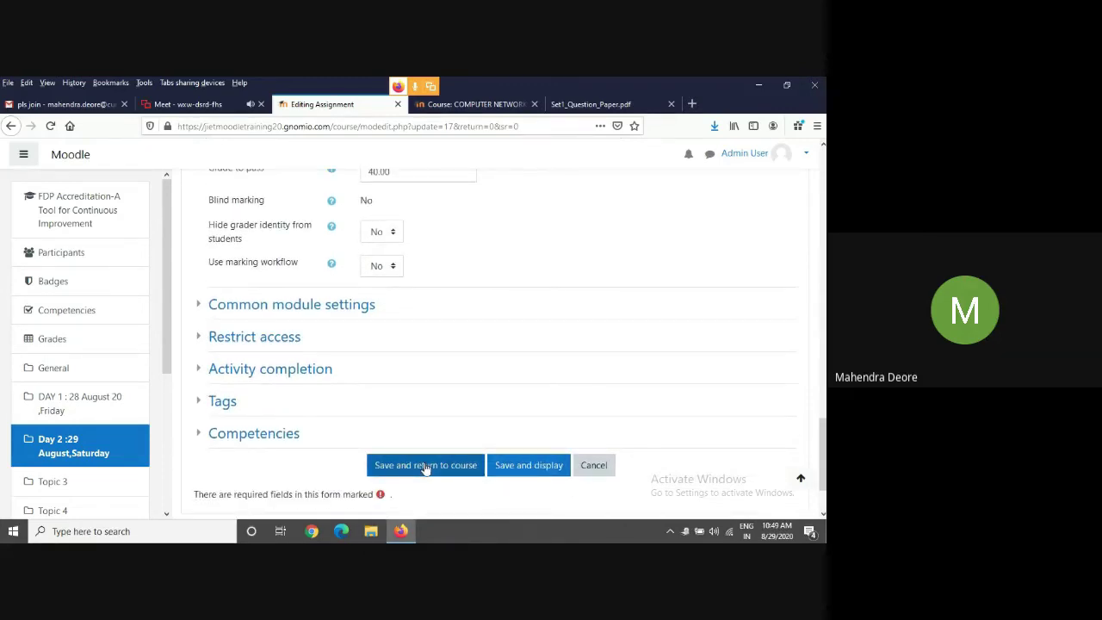
scroll(425, 468, down, 1)
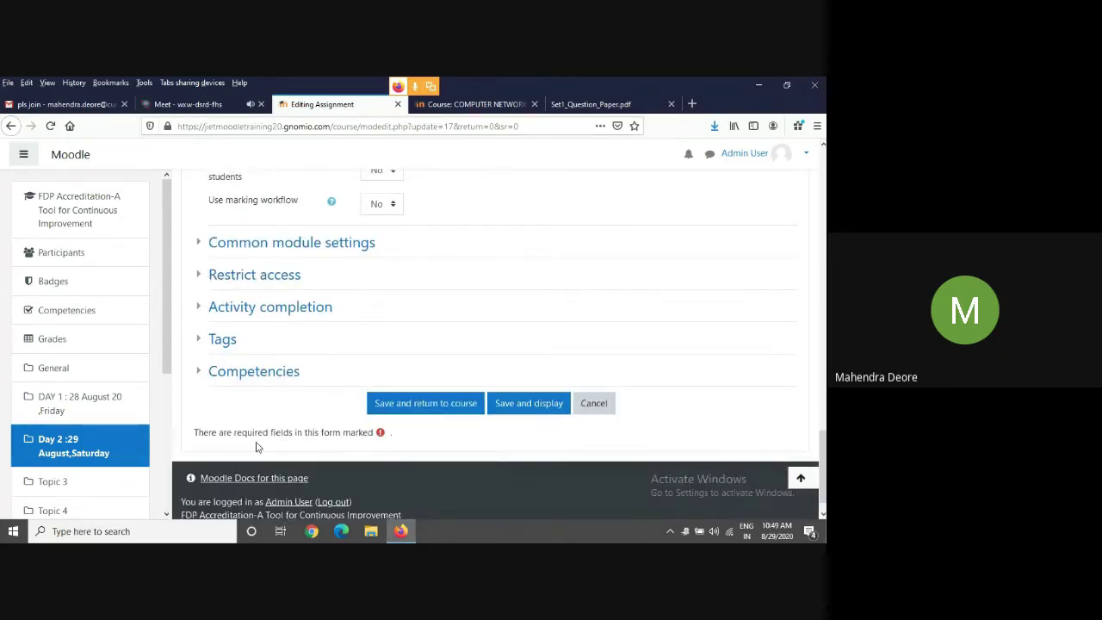
Check the submission types and availability dates, and save the Project Assingment settings so the assignment is displayed.
click(508, 403)
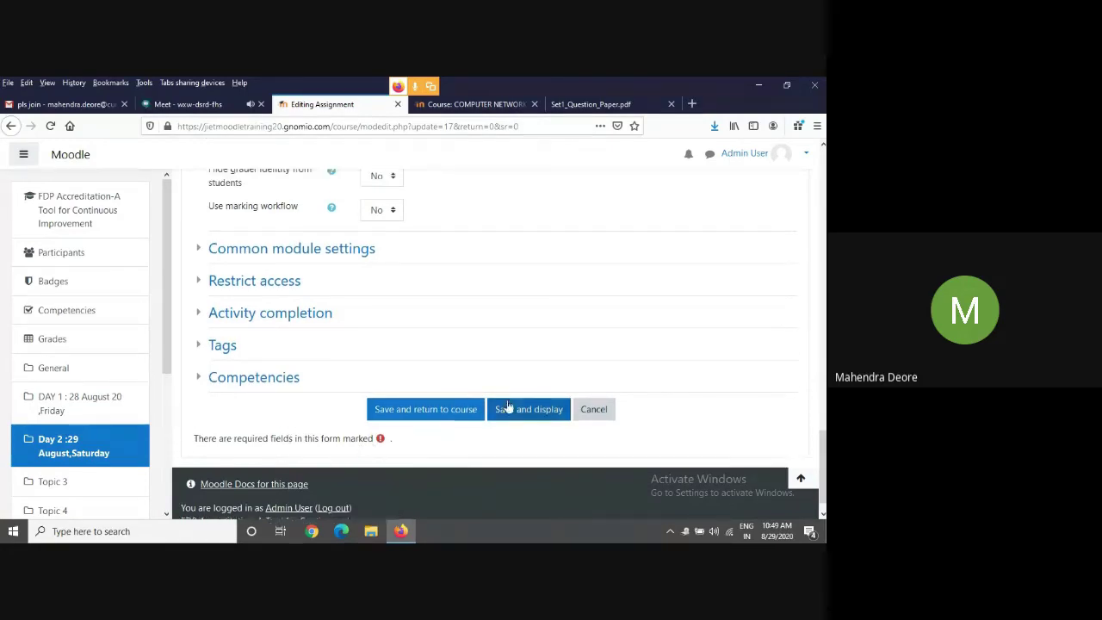
scroll(508, 404, up, 4)
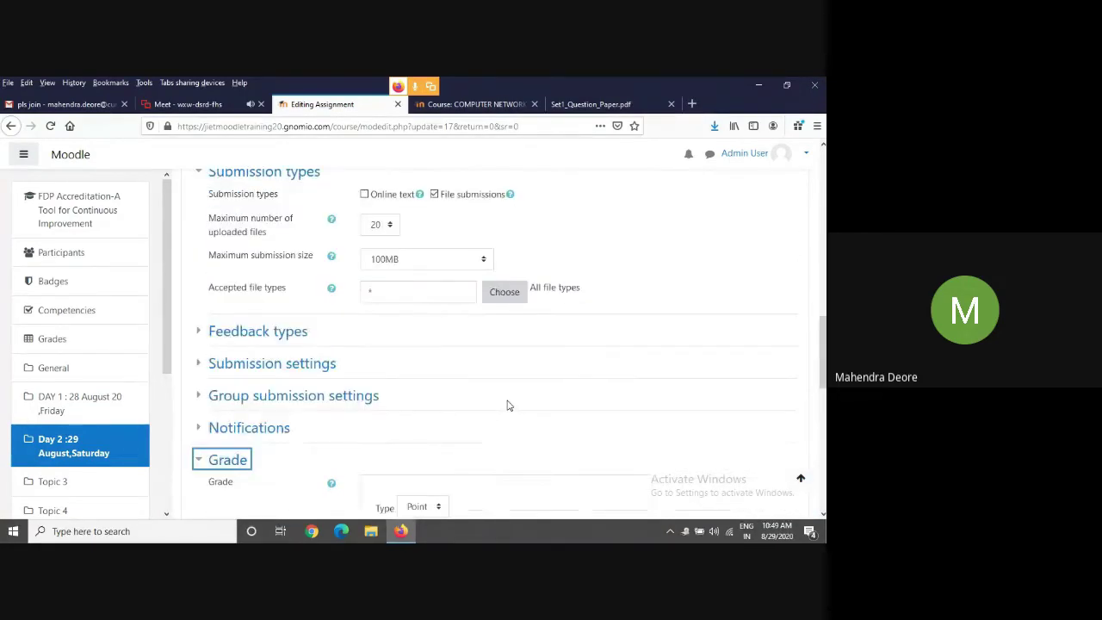
scroll(508, 405, up, 4)
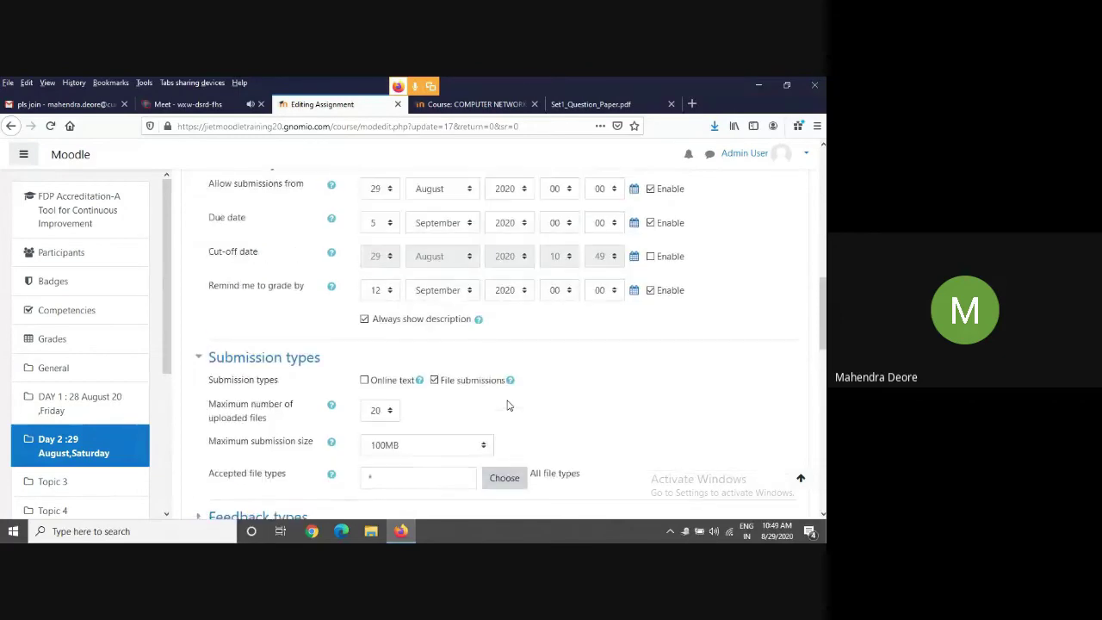
scroll(508, 405, down, 10)
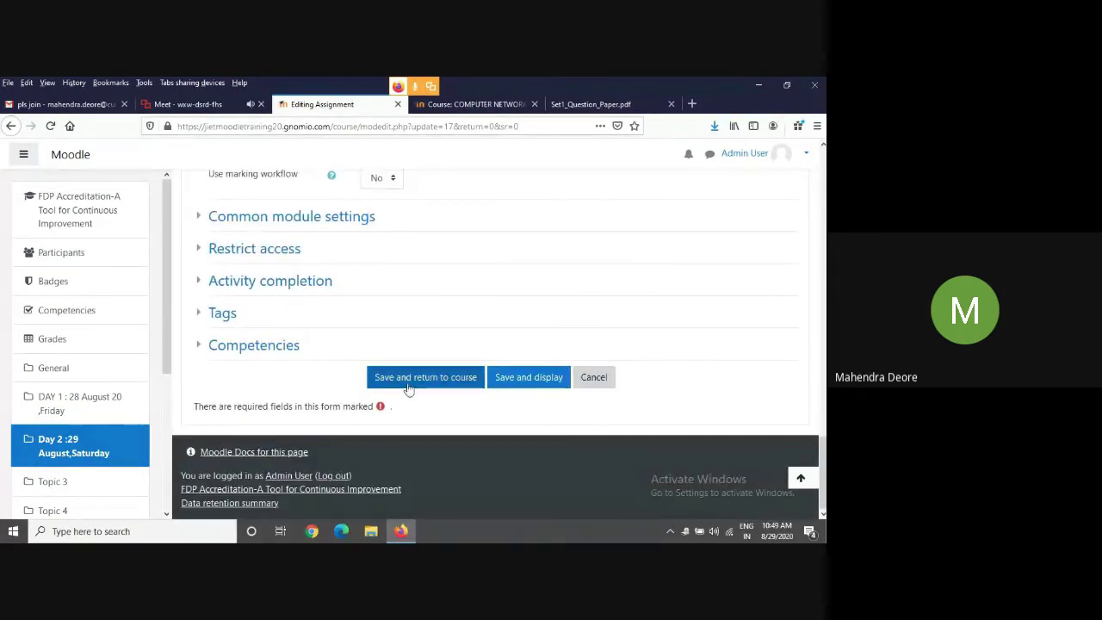
click(525, 376)
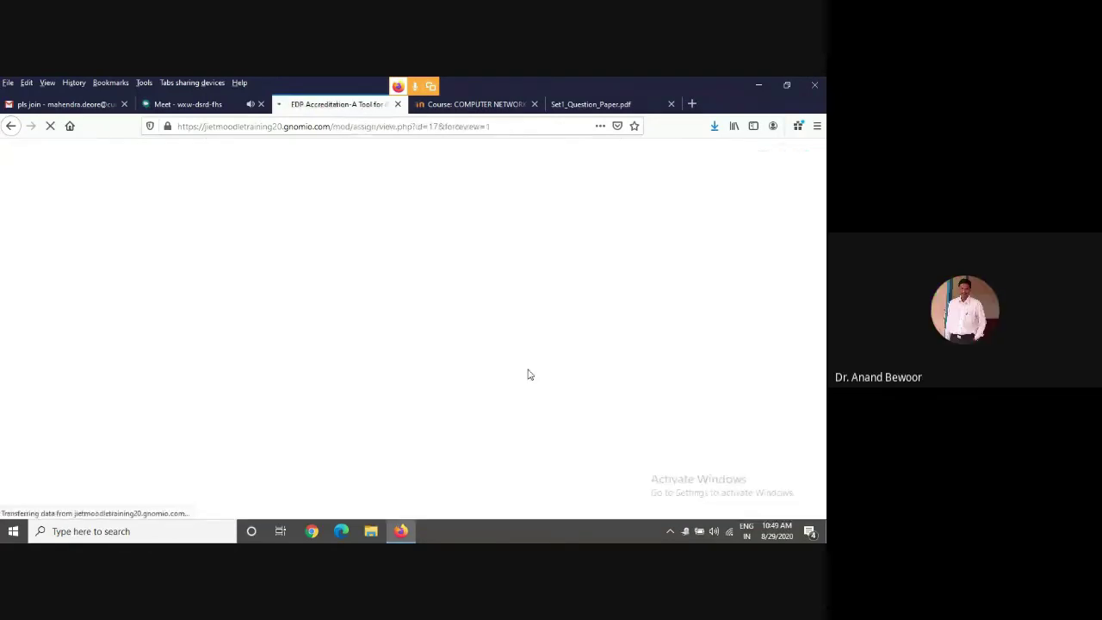
Examine the Project Assingment grading summary and the administration options available for the assignment.
scroll(528, 375, down, 3)
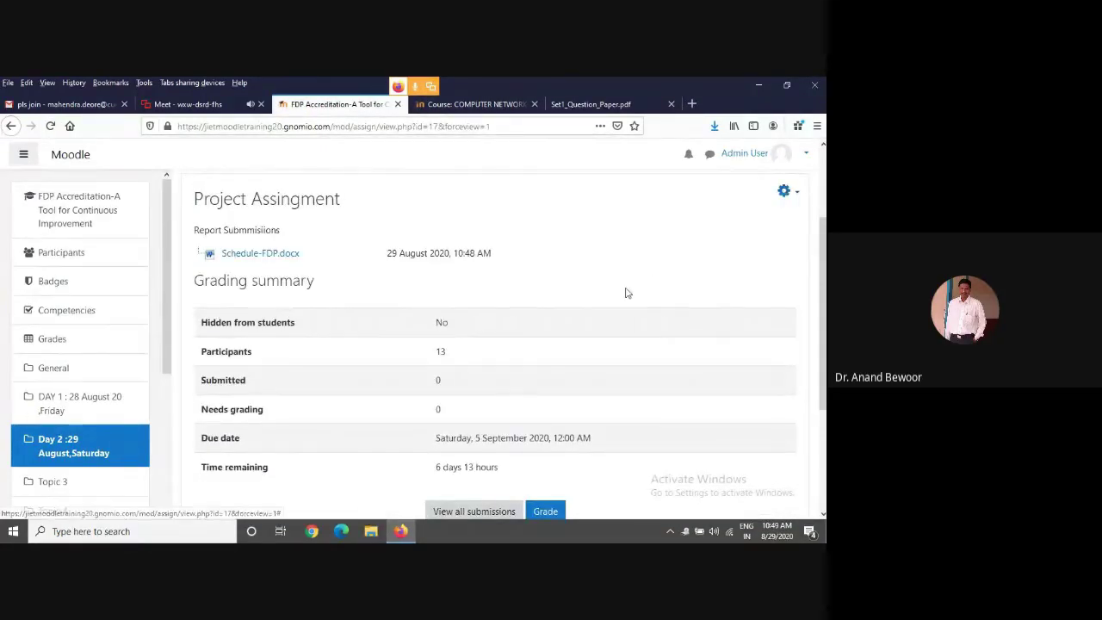
scroll(626, 292, down, 3)
scroll(626, 292, up, 5)
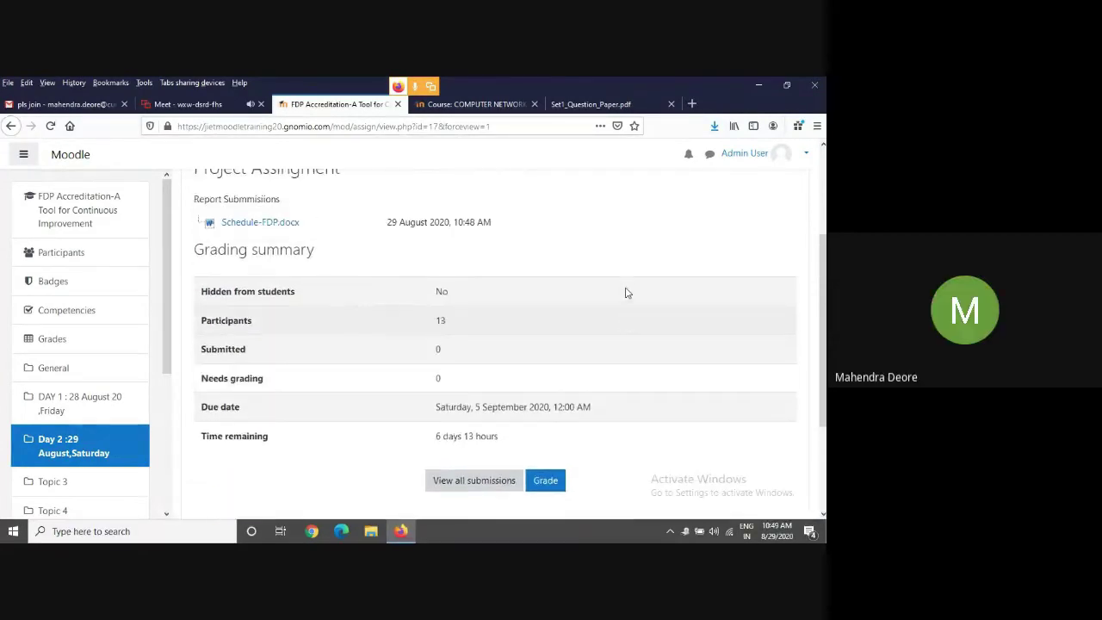
click(798, 257)
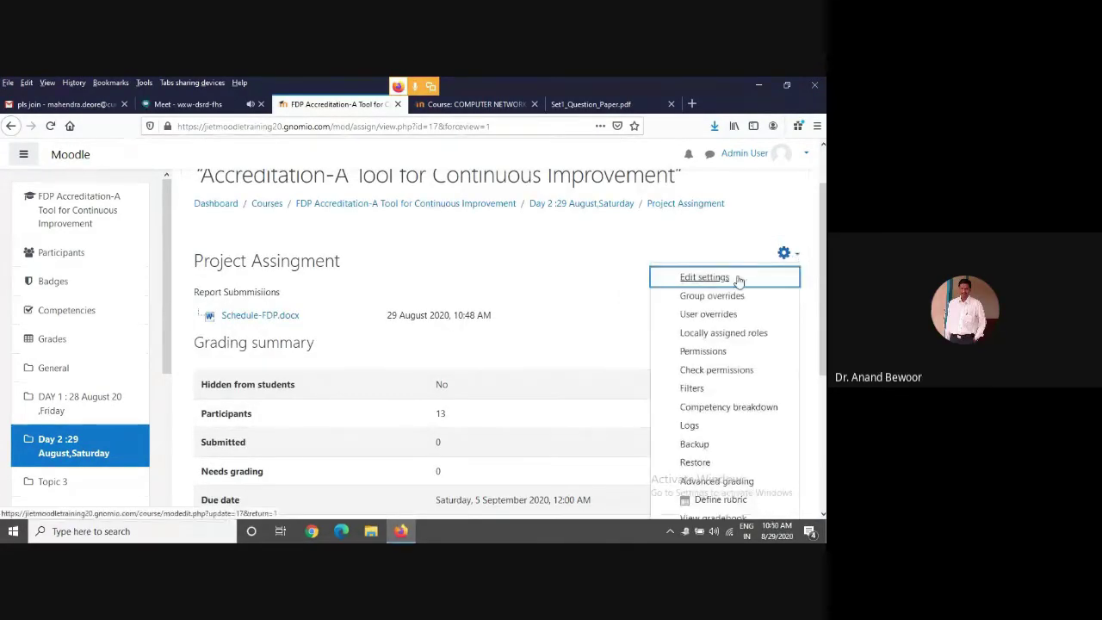
key(Escape)
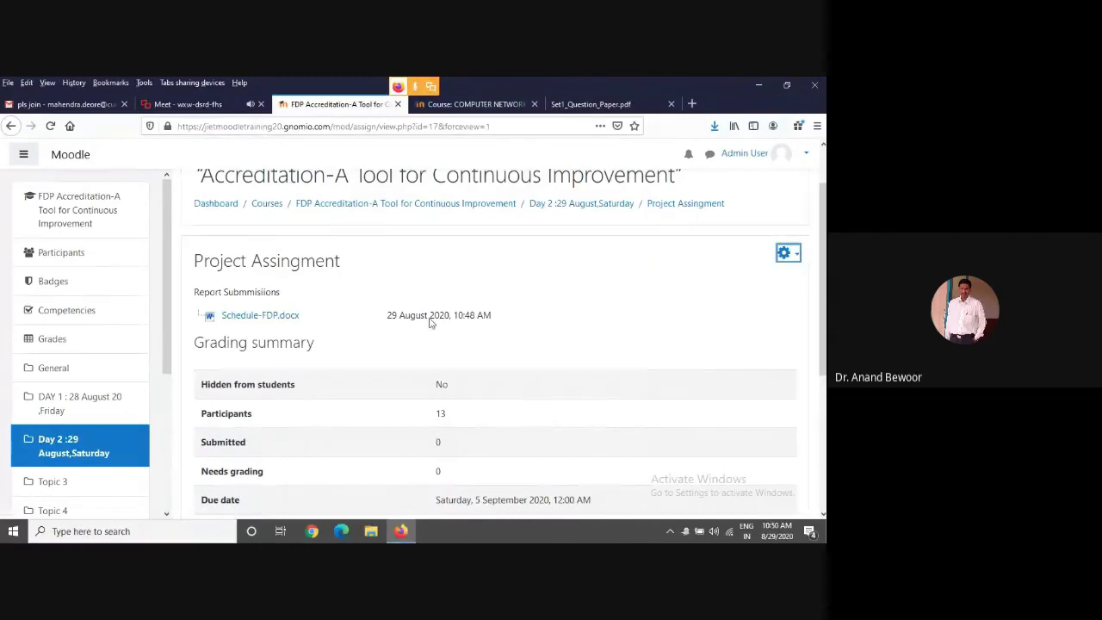
Return to the Day 2 section and reopen the Project Assingment settings to review its additional files and availability.
click(559, 206)
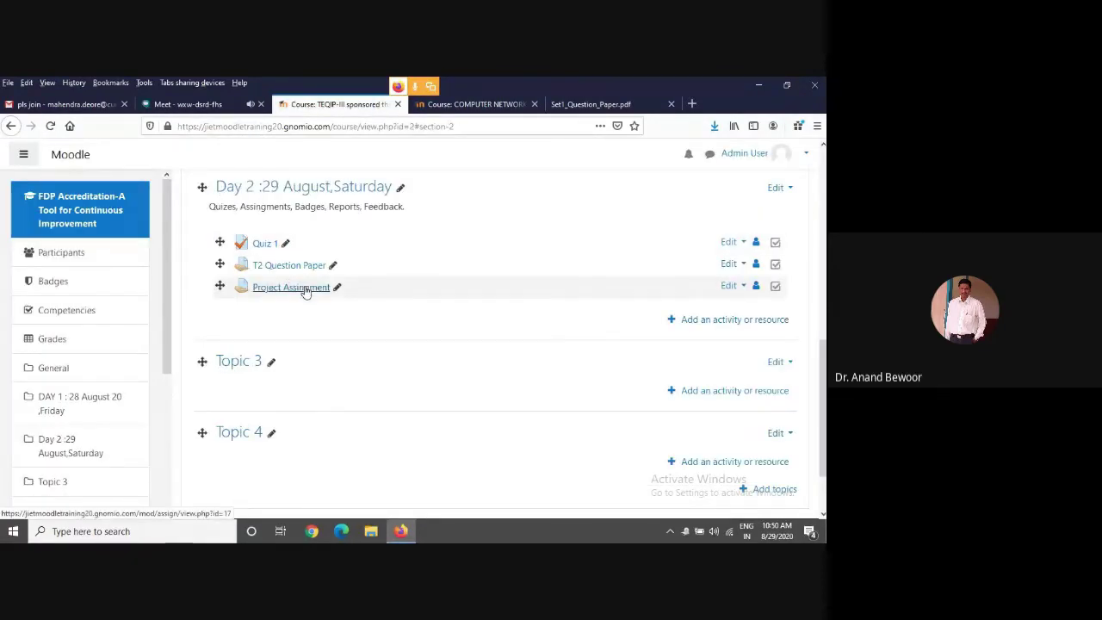
click(731, 286)
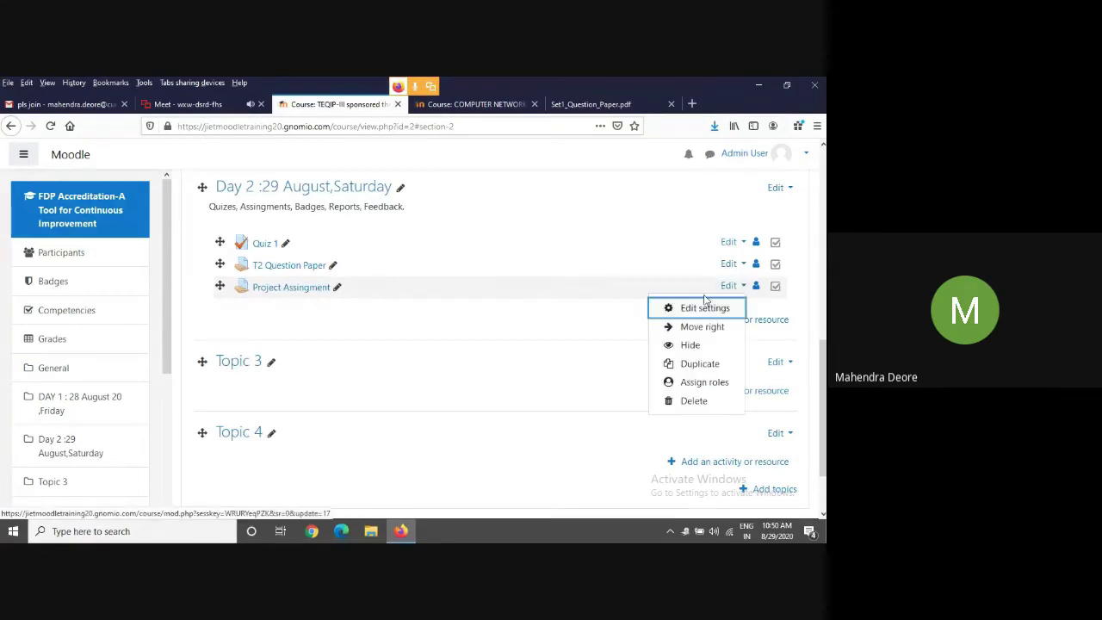
click(701, 306)
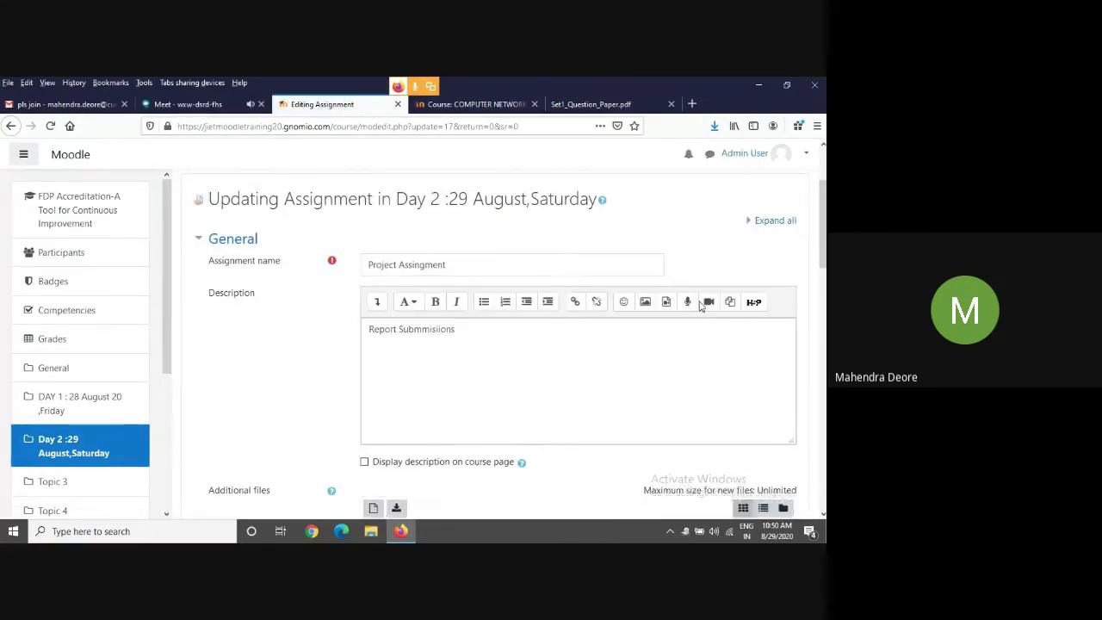
scroll(700, 306, down, 3)
scroll(560, 292, down, 3)
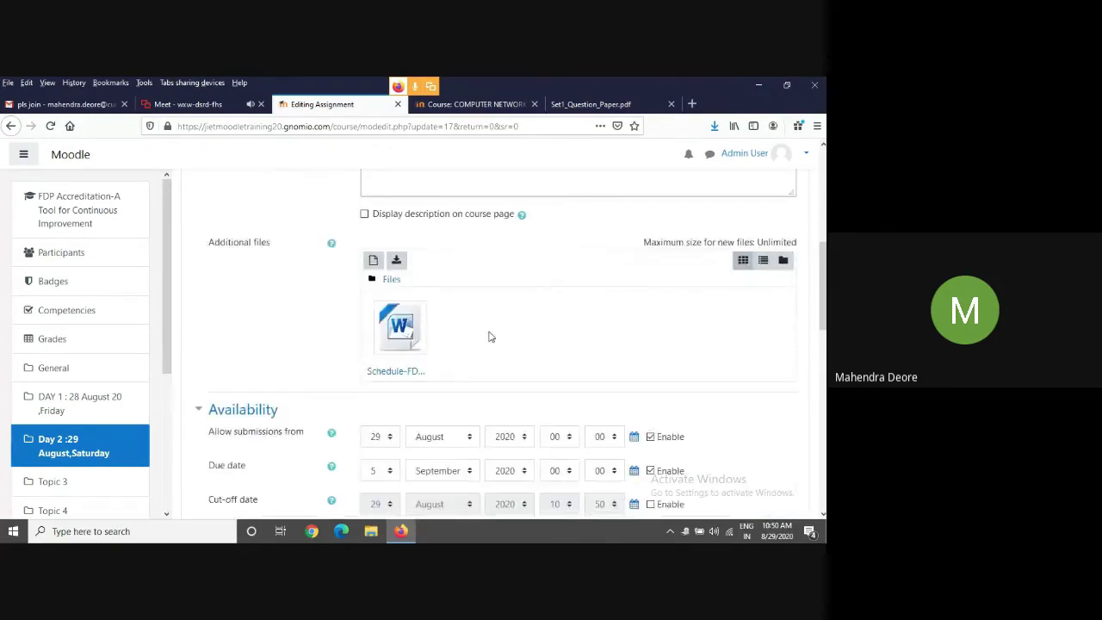
Try to save the Project Assingment settings with the grade type set to Scale, returning to the course.
scroll(680, 317, down, 3)
click(242, 285)
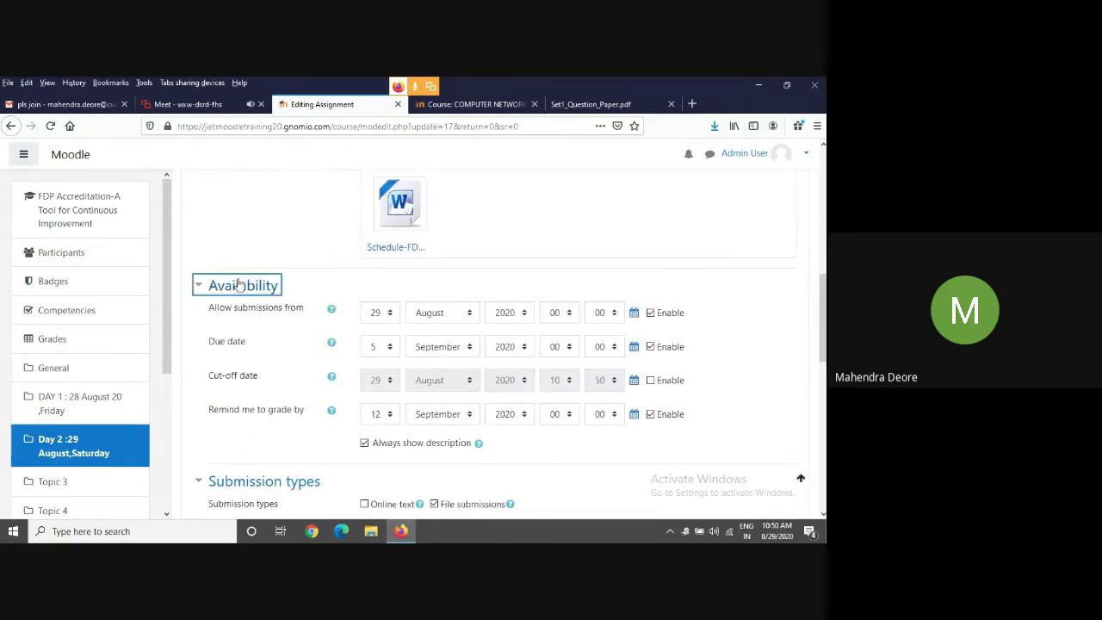
scroll(413, 323, down, 3)
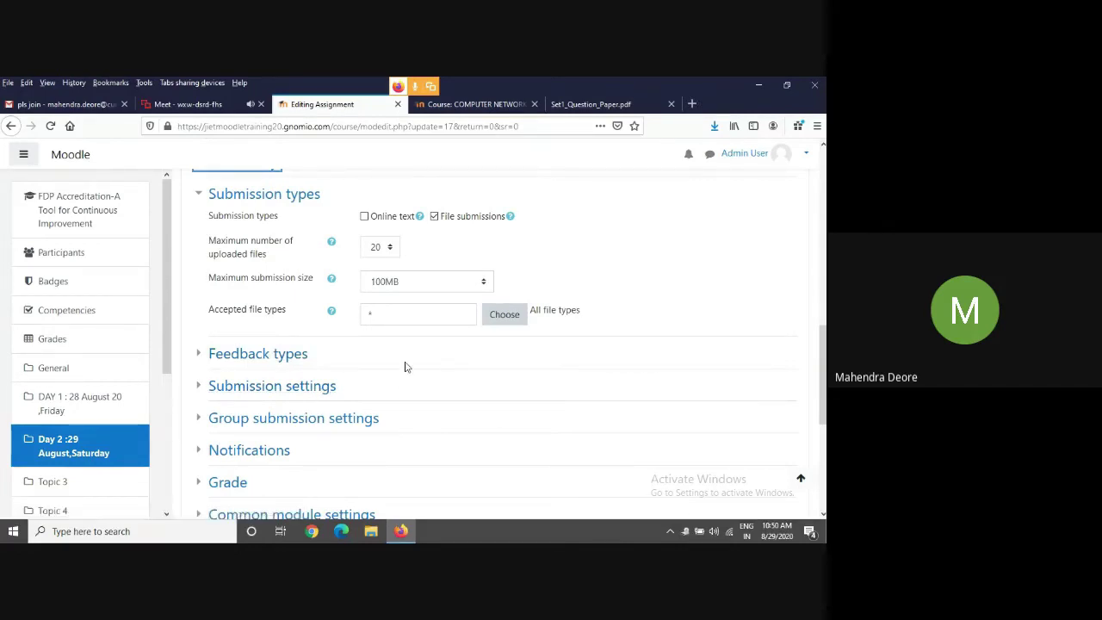
scroll(401, 368, down, 3)
click(217, 360)
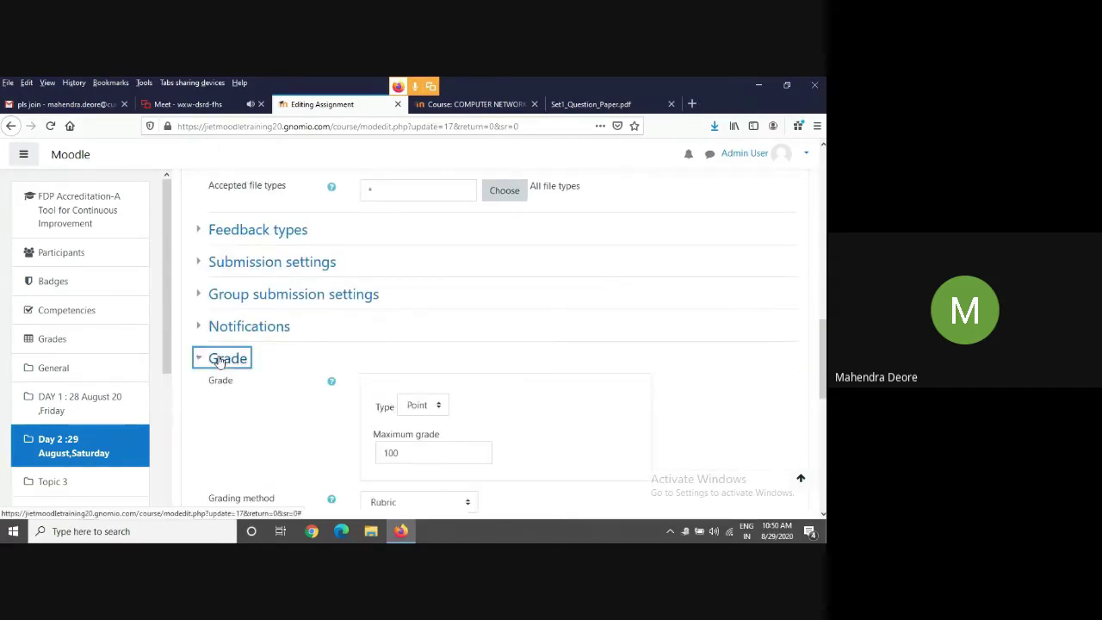
scroll(484, 433, down, 3)
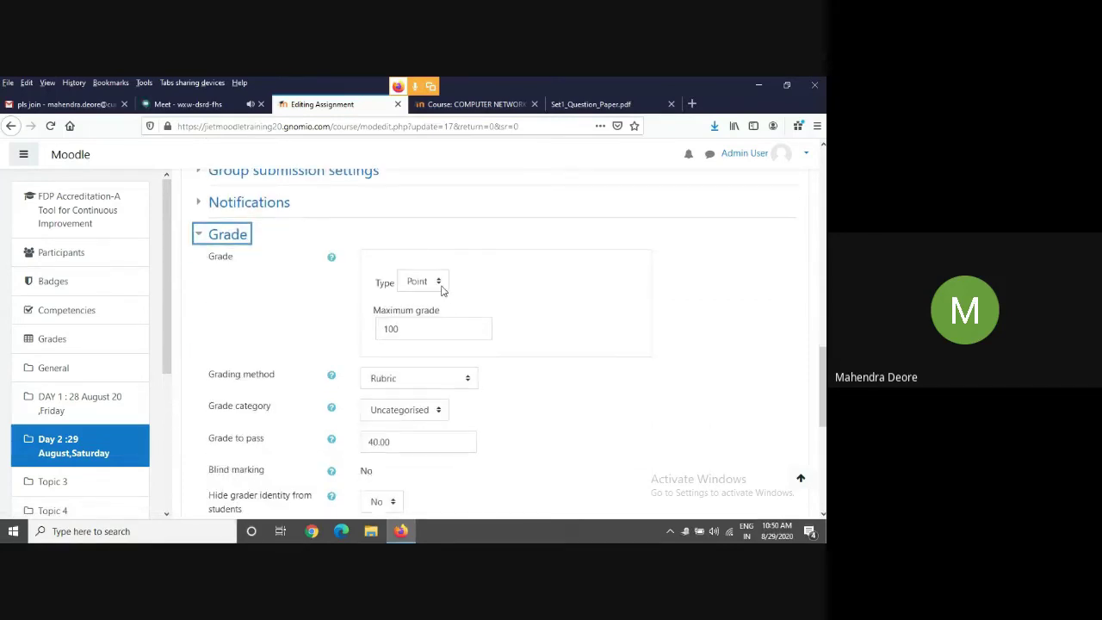
click(442, 290)
click(430, 318)
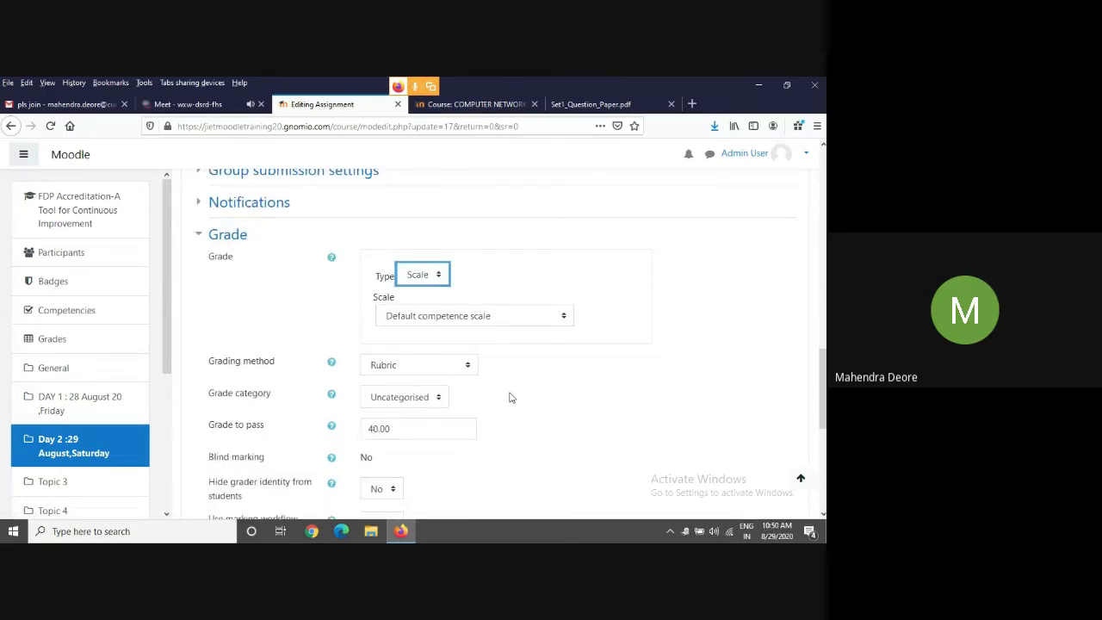
scroll(521, 390, down, 2)
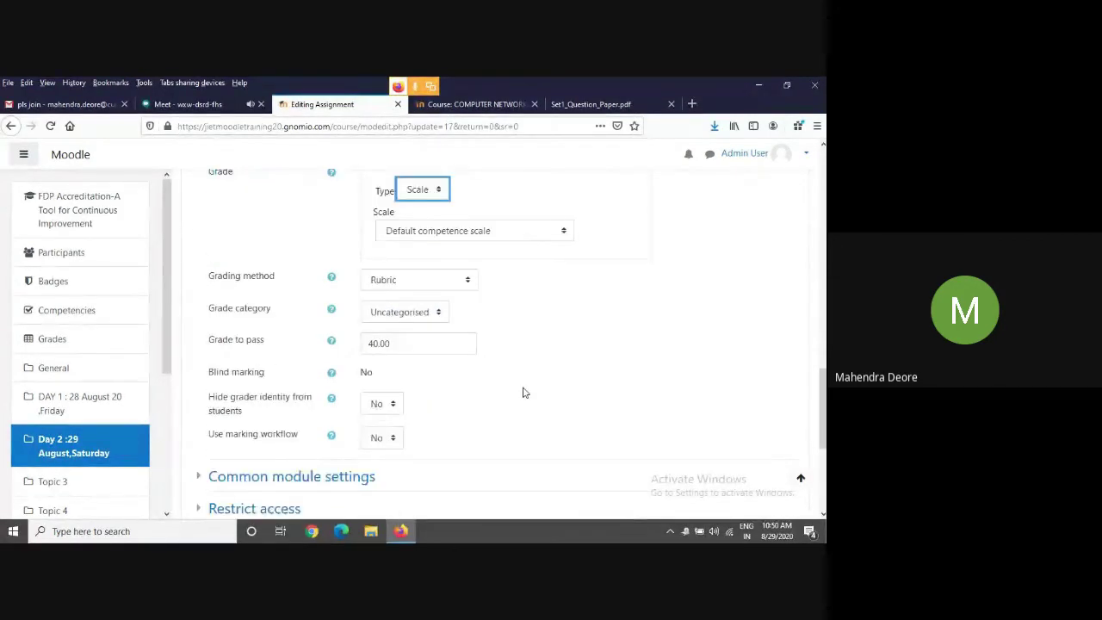
scroll(523, 393, down, 5)
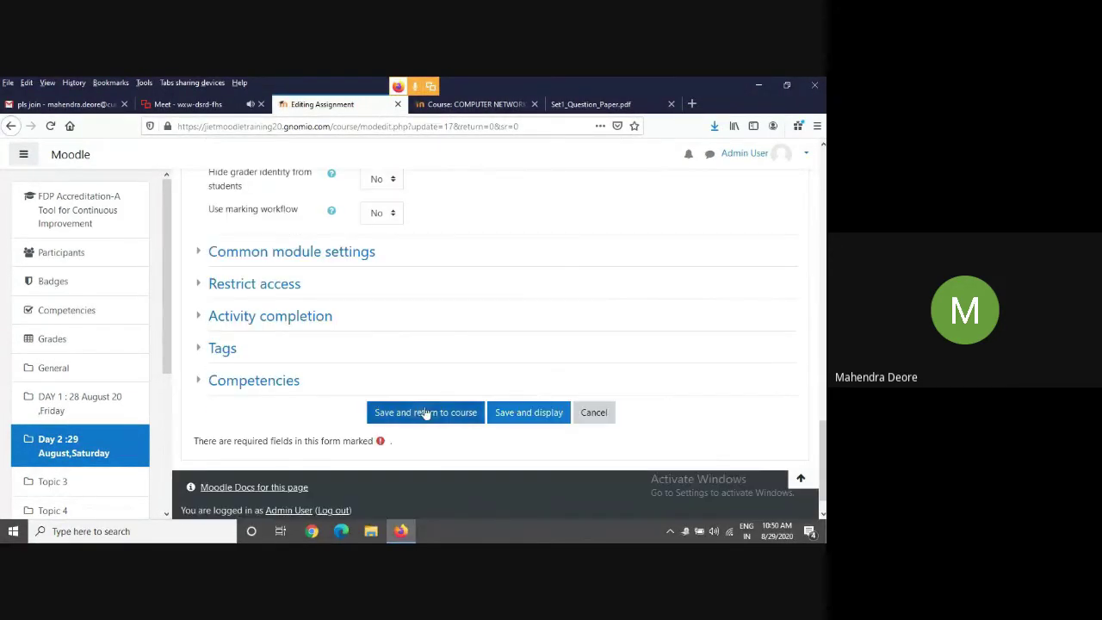
click(425, 414)
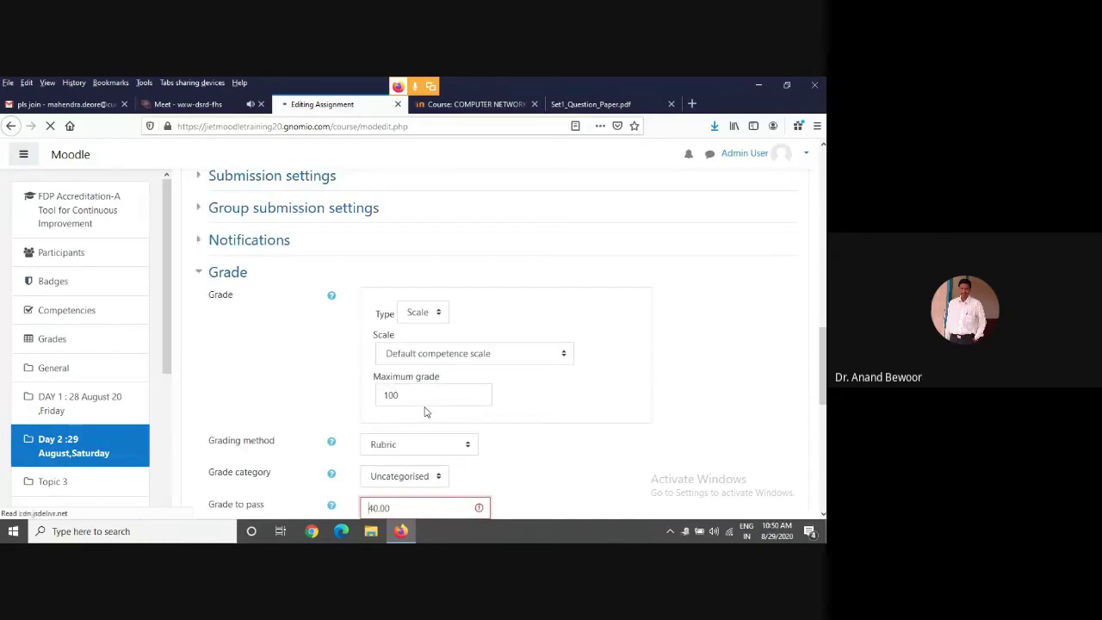
Set the assignment's grade type back to Point and save it, returning to the course.
scroll(560, 362, down, 5)
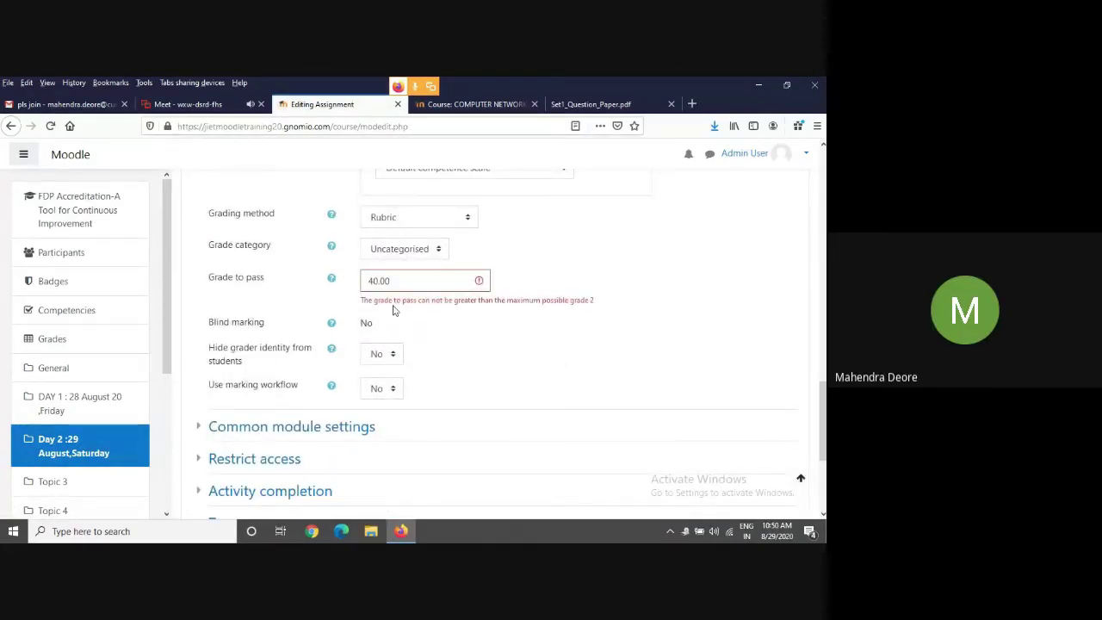
scroll(425, 292, up, 3)
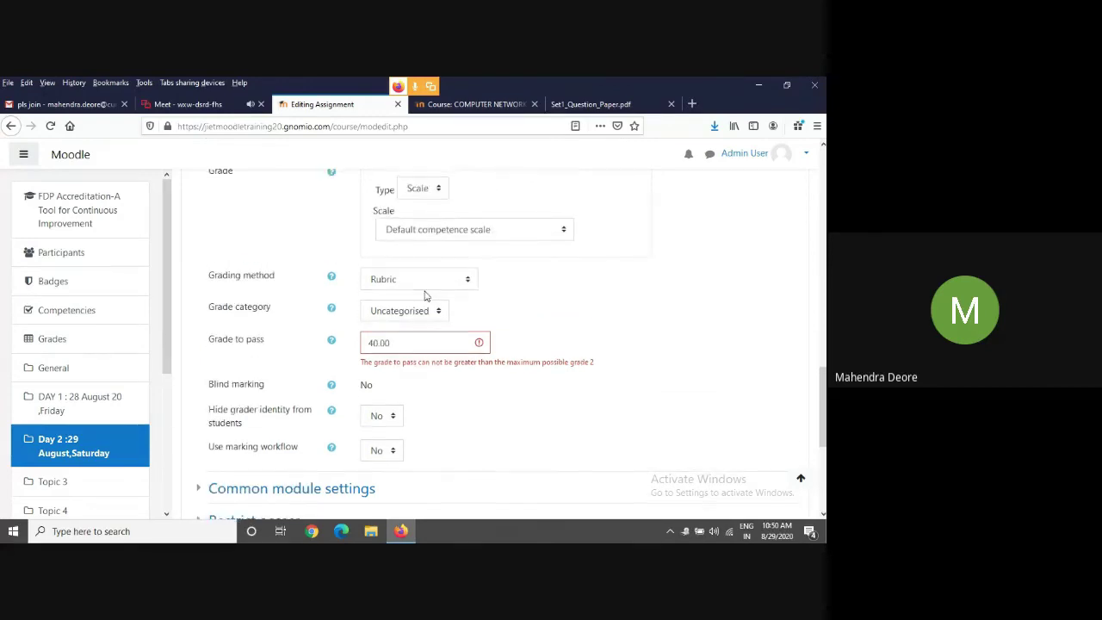
click(467, 297)
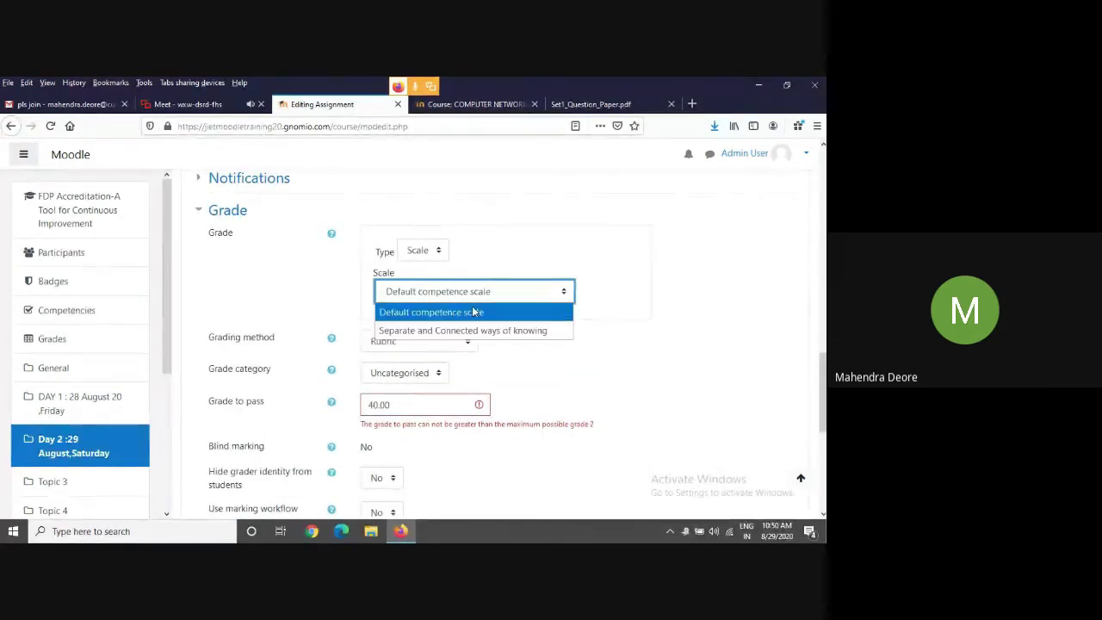
click(422, 250)
click(419, 318)
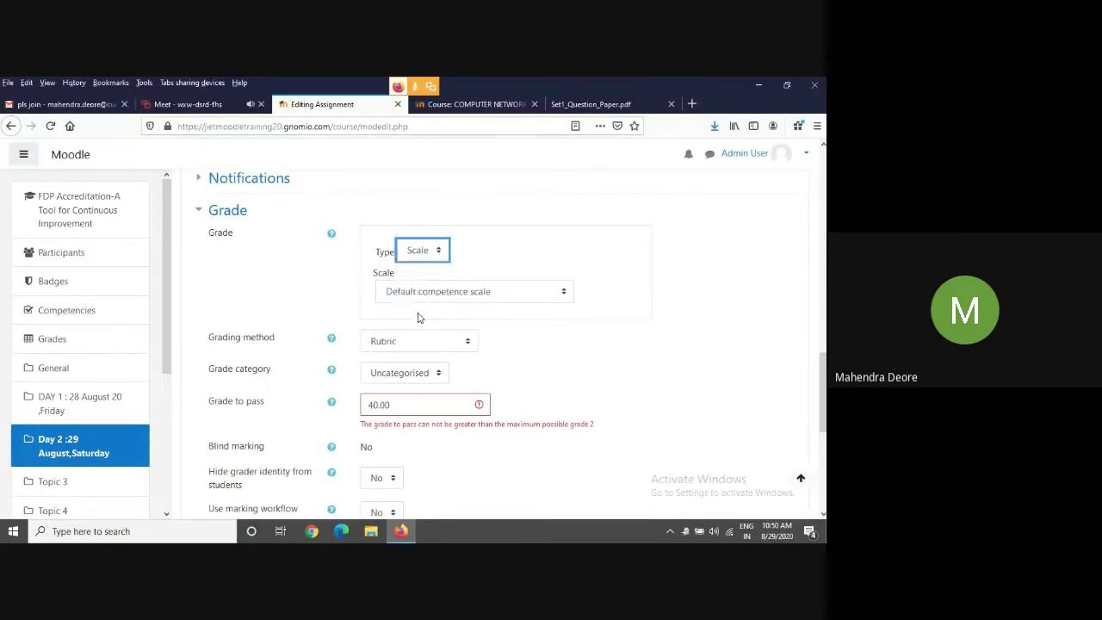
key(Down)
click(554, 342)
scroll(560, 331, down, 4)
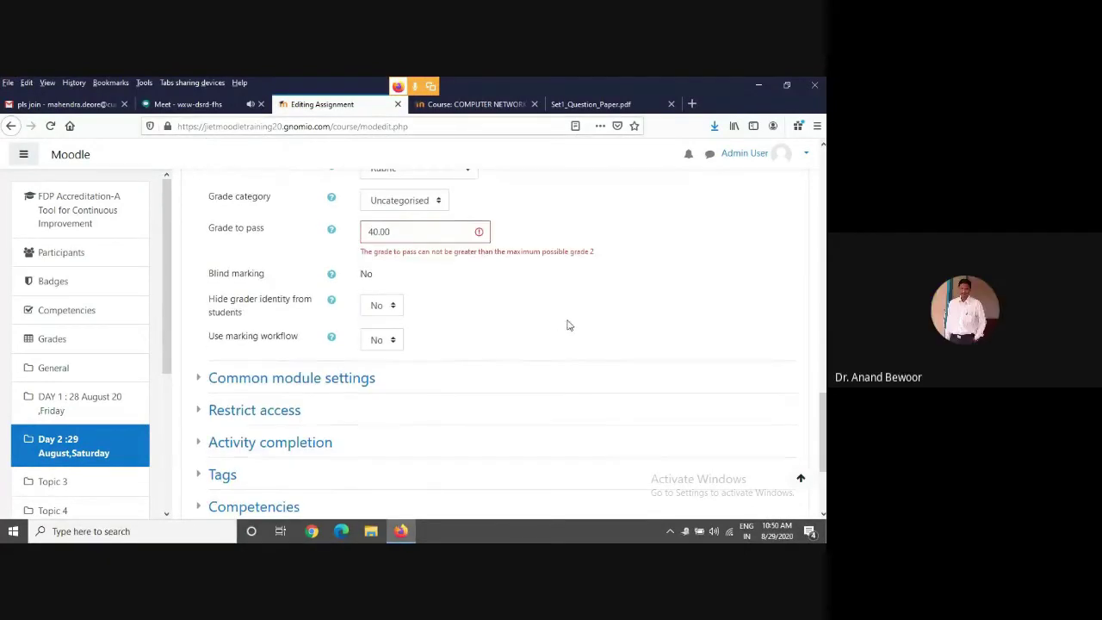
scroll(568, 325, down, 4)
click(408, 377)
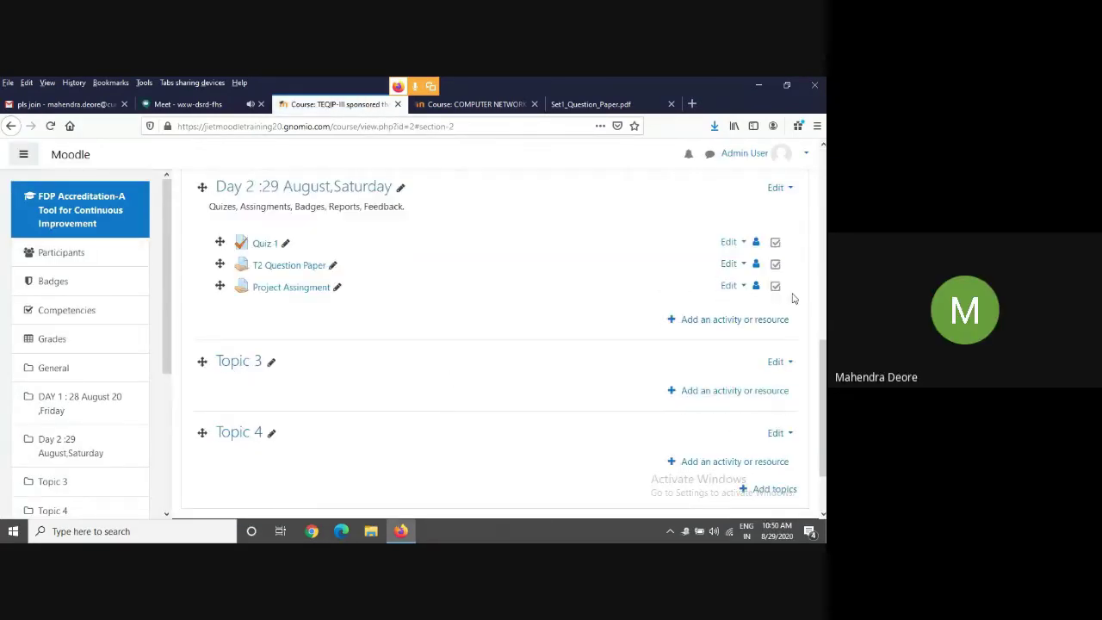
Open the settings of Project Assingment in the Day 2 section for editing.
click(731, 285)
click(705, 310)
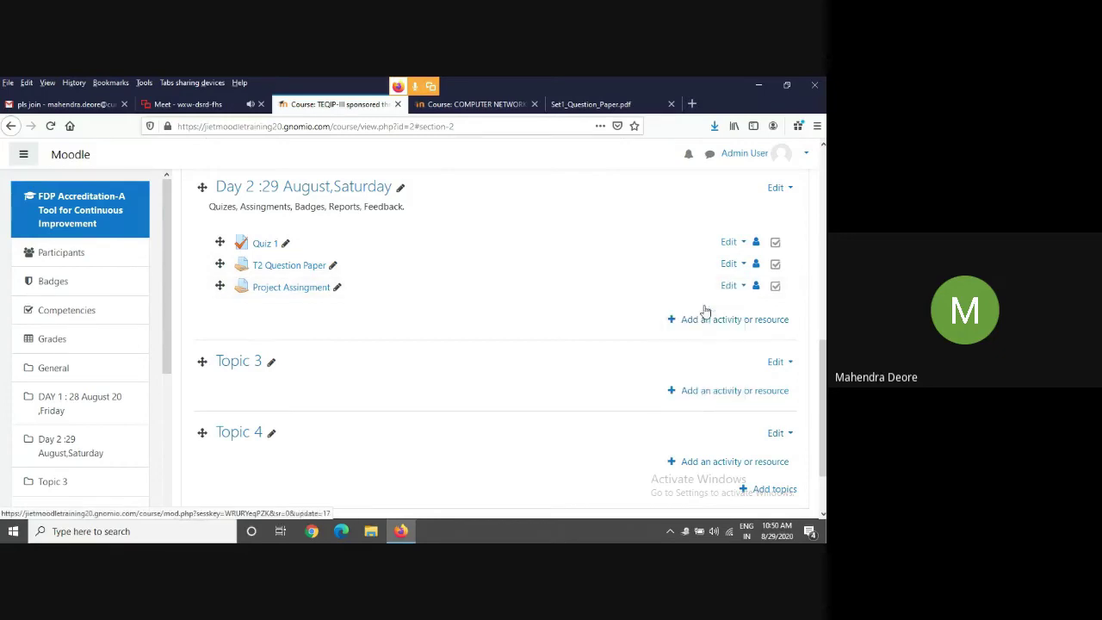
scroll(545, 327, down, 2)
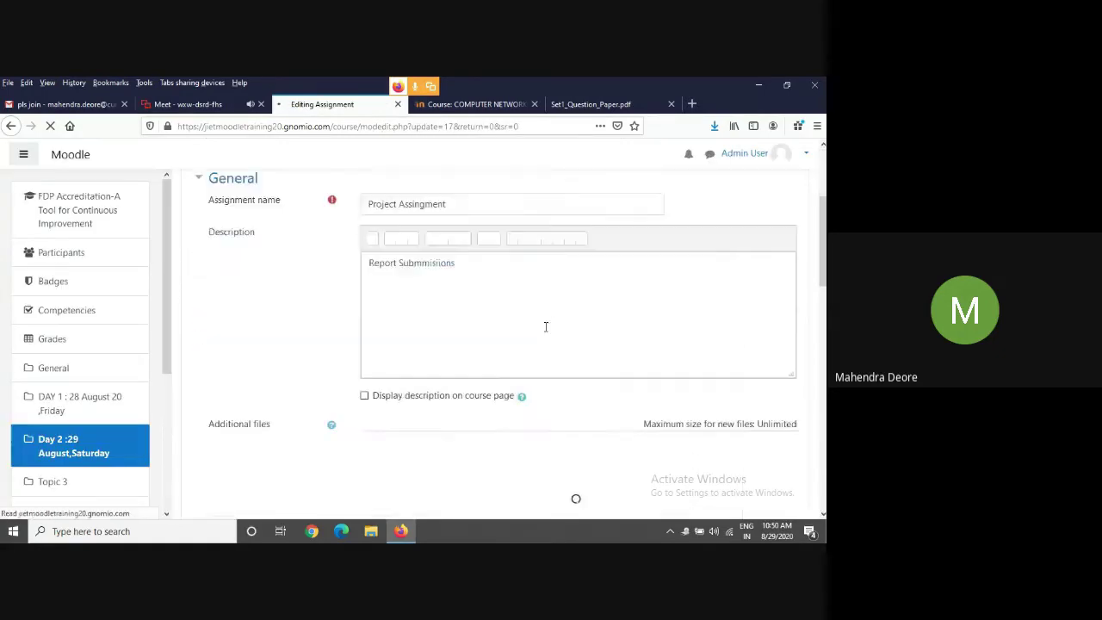
scroll(545, 327, down, 2)
scroll(546, 327, up, 4)
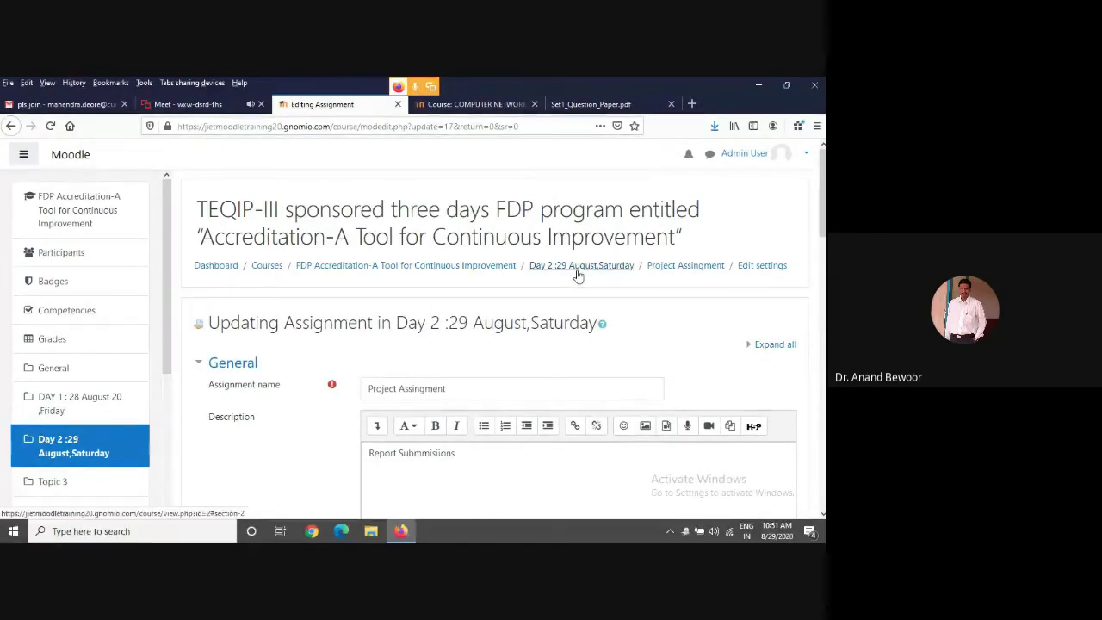
Rename the assignment as "Assingment" and save it, returning to the course.
click(459, 389)
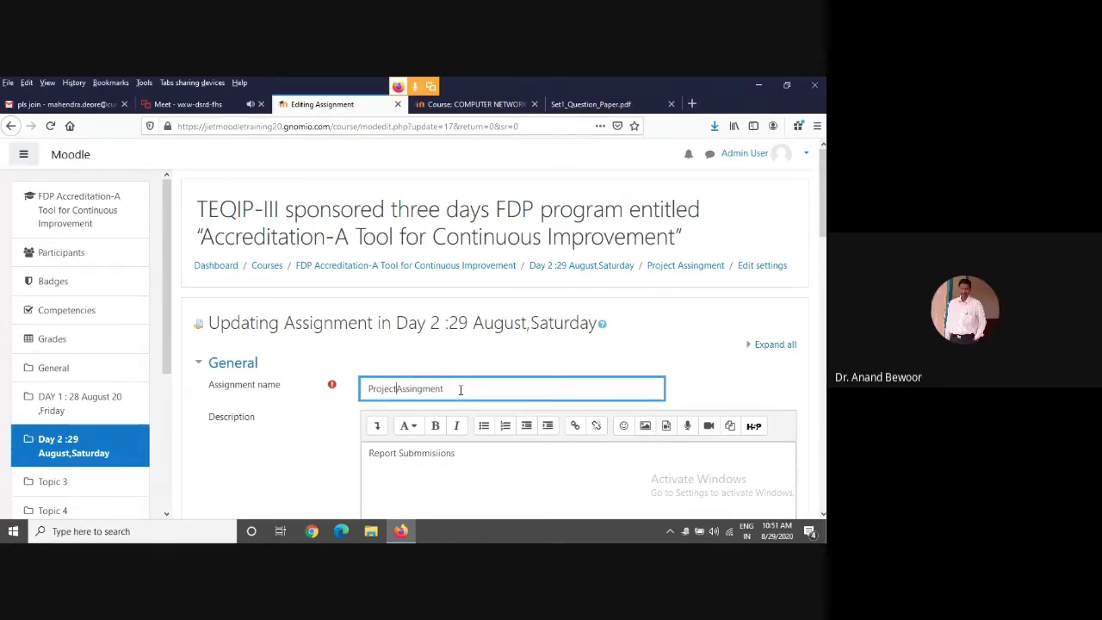
key(BackSpace)
key(BackSpace)
key(BackSpace)
key(BackSpace)
key(BackSpace)
scroll(461, 390, down, 3)
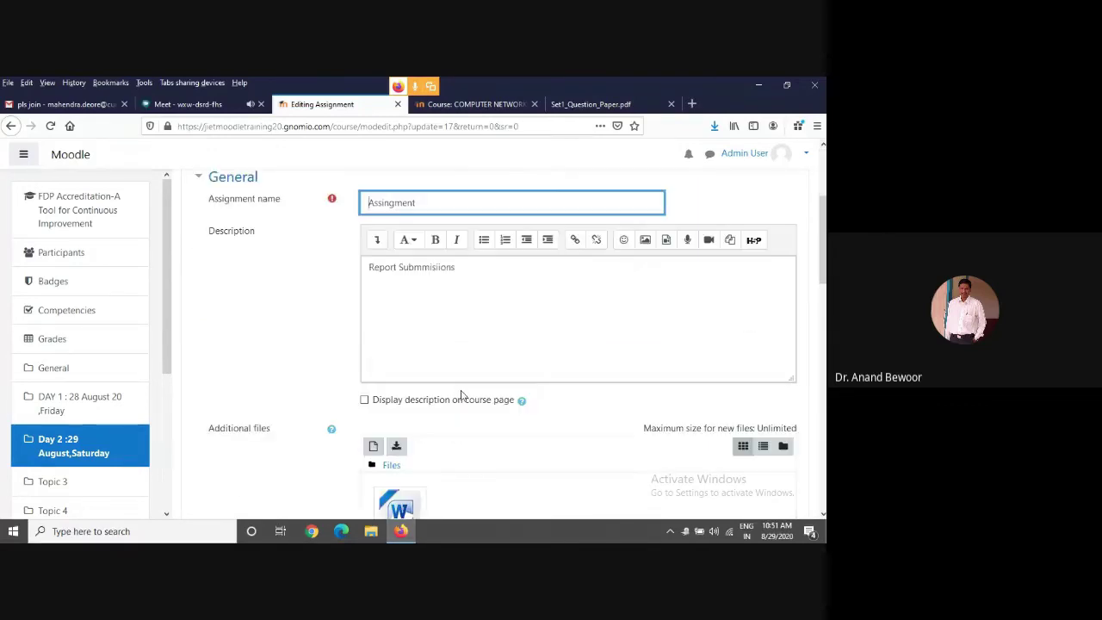
scroll(461, 396, down, 3)
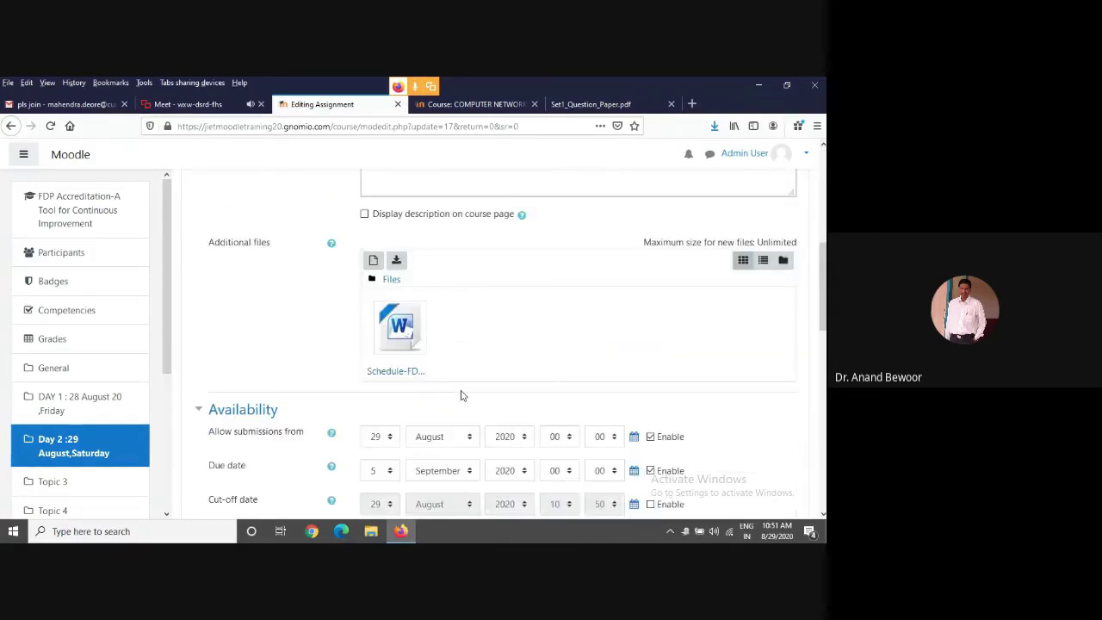
scroll(460, 396, down, 15)
click(443, 377)
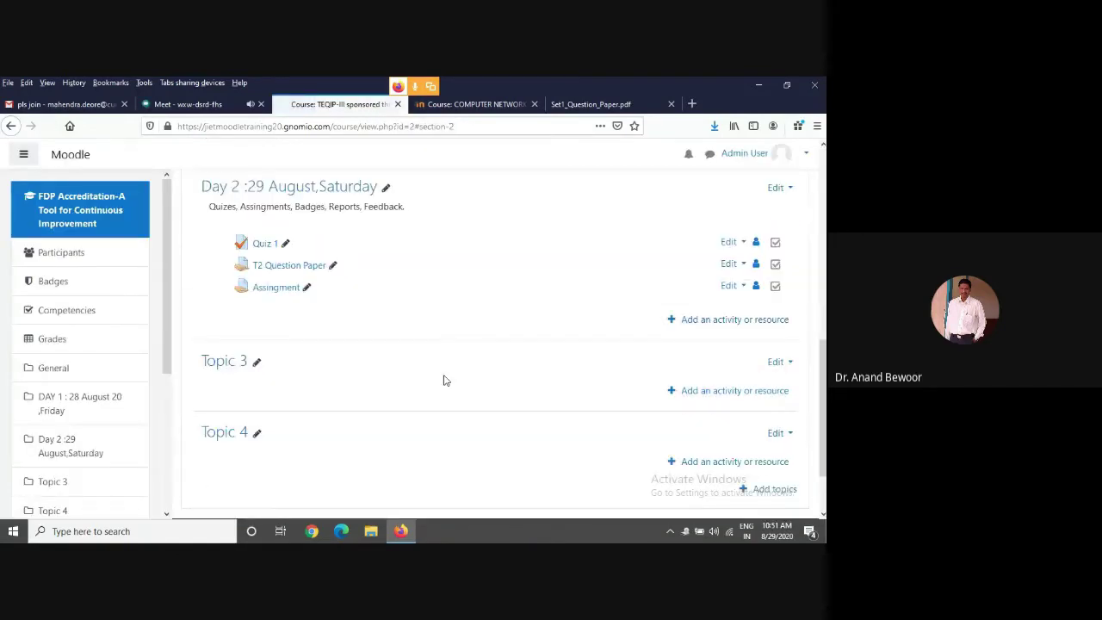
Add a new Assignment activity to the Day 2 section and name it "project".
click(738, 322)
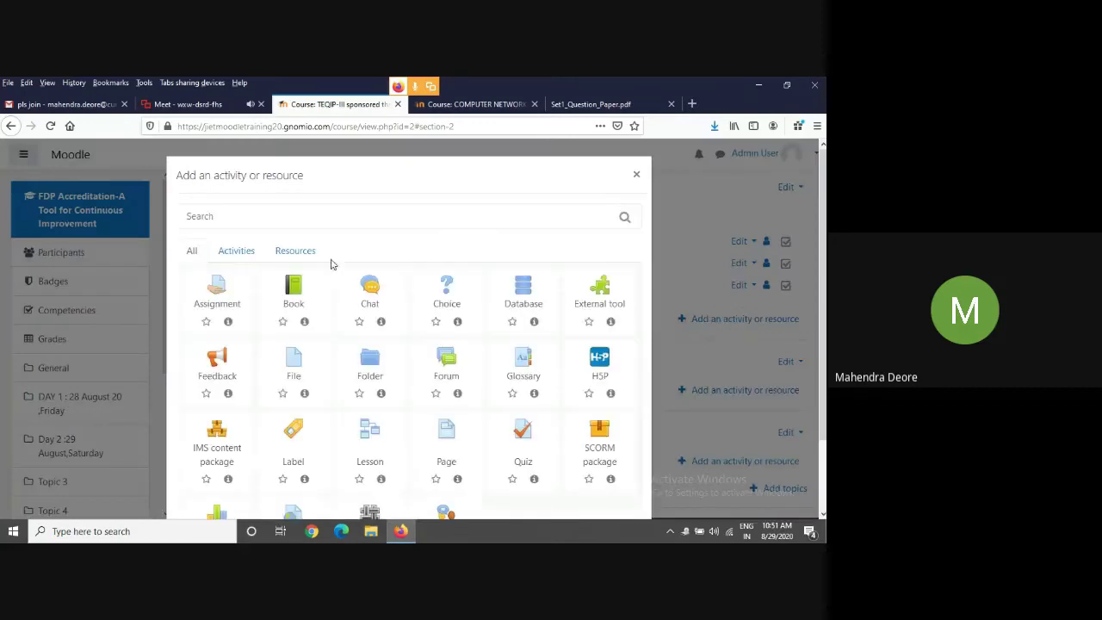
click(217, 286)
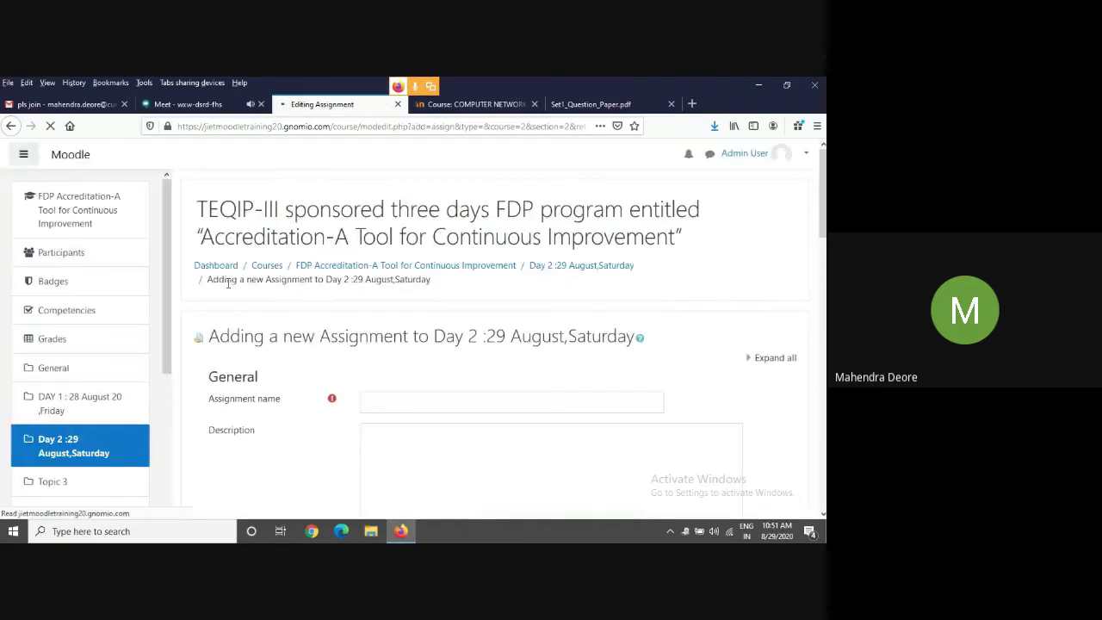
click(373, 403)
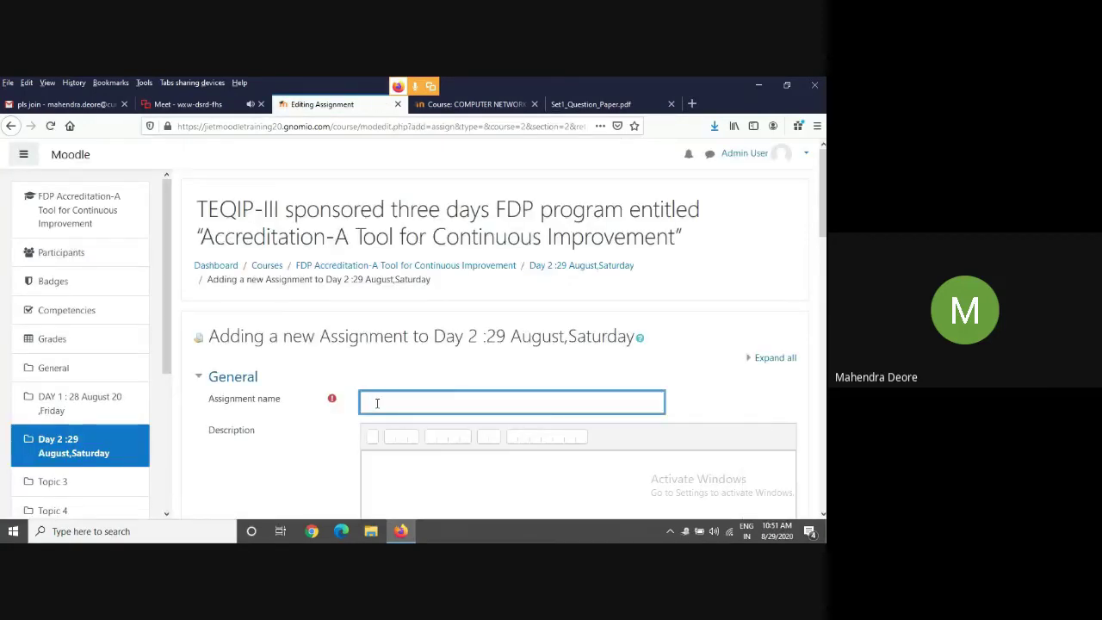
text(as)
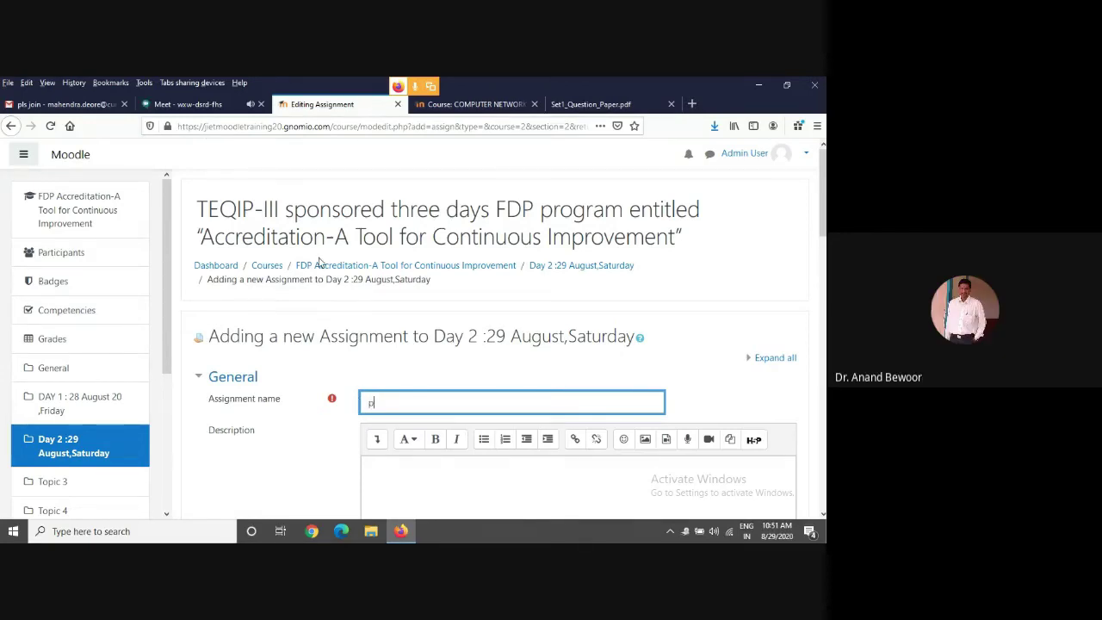
text(roject)
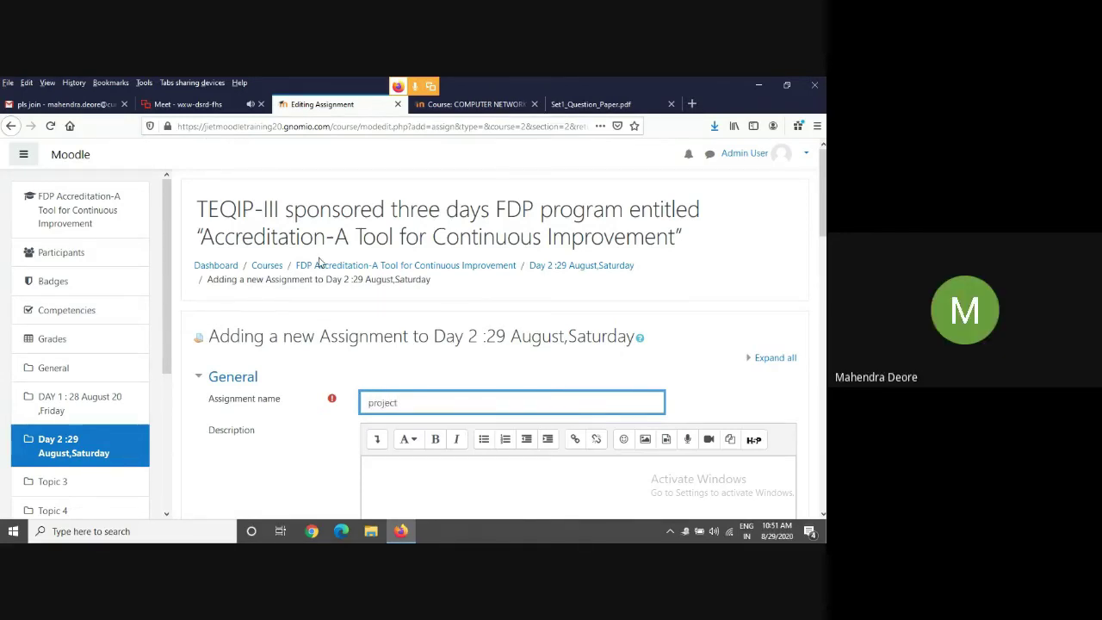
Enter "report" as the description of the new assignment.
scroll(415, 393, down, 3)
click(418, 365)
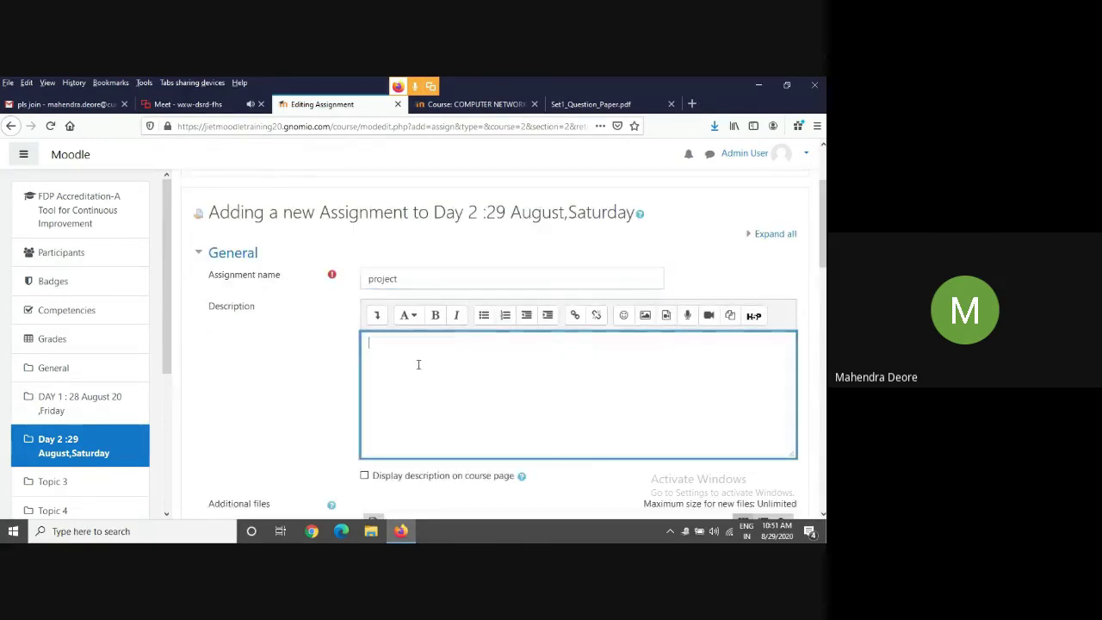
text(report)
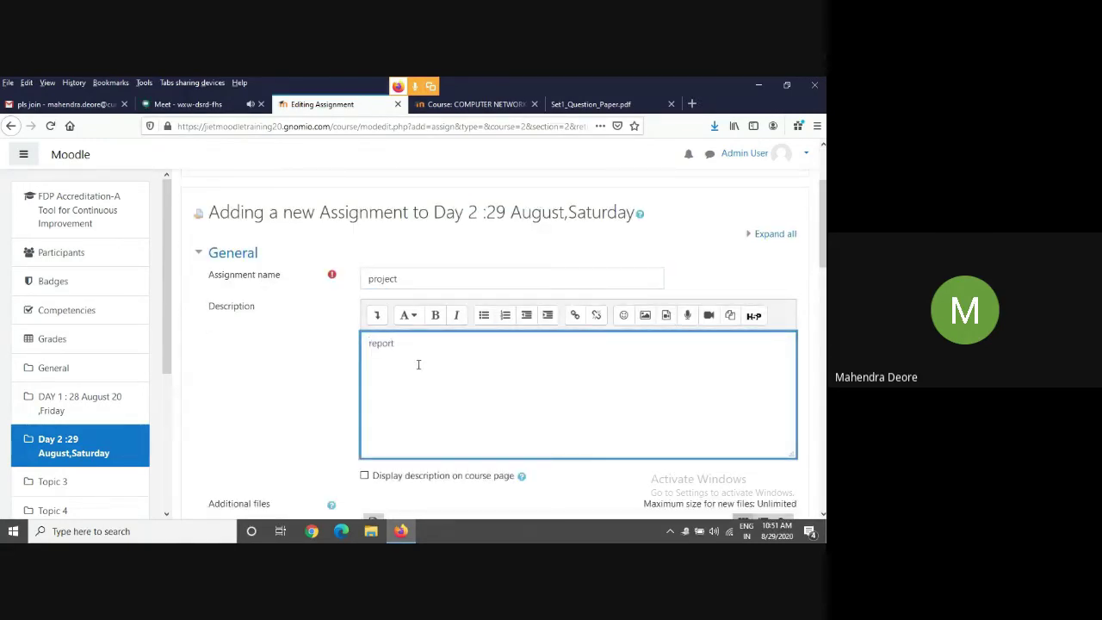
Upload Schedule-FDP.docx from the Desktop as an additional file of the new assignment.
scroll(419, 365, down, 4)
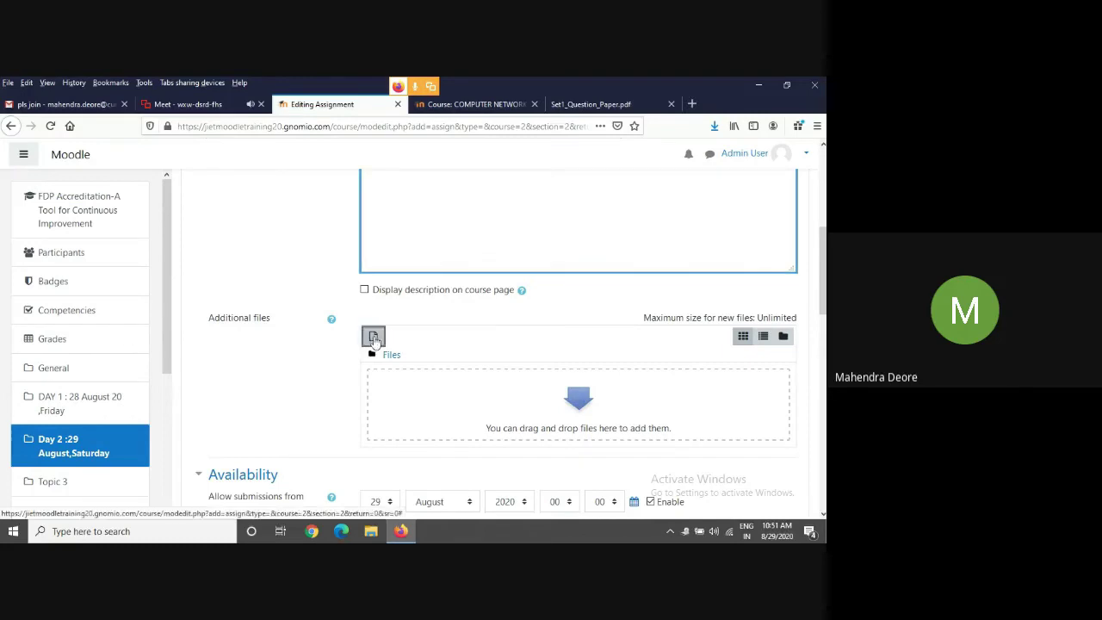
click(373, 340)
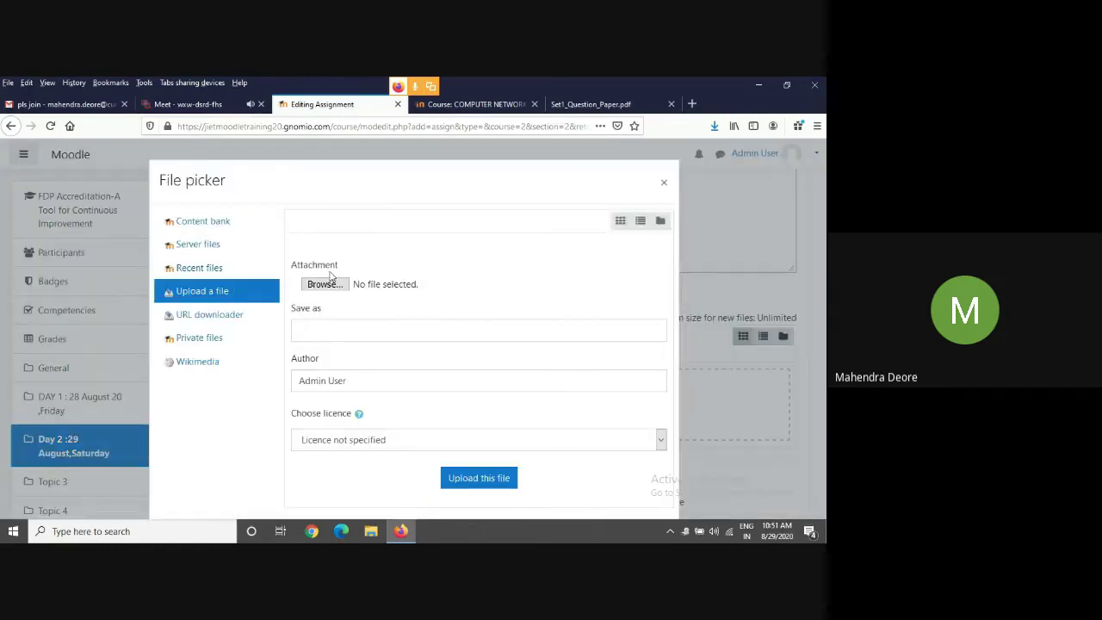
click(325, 284)
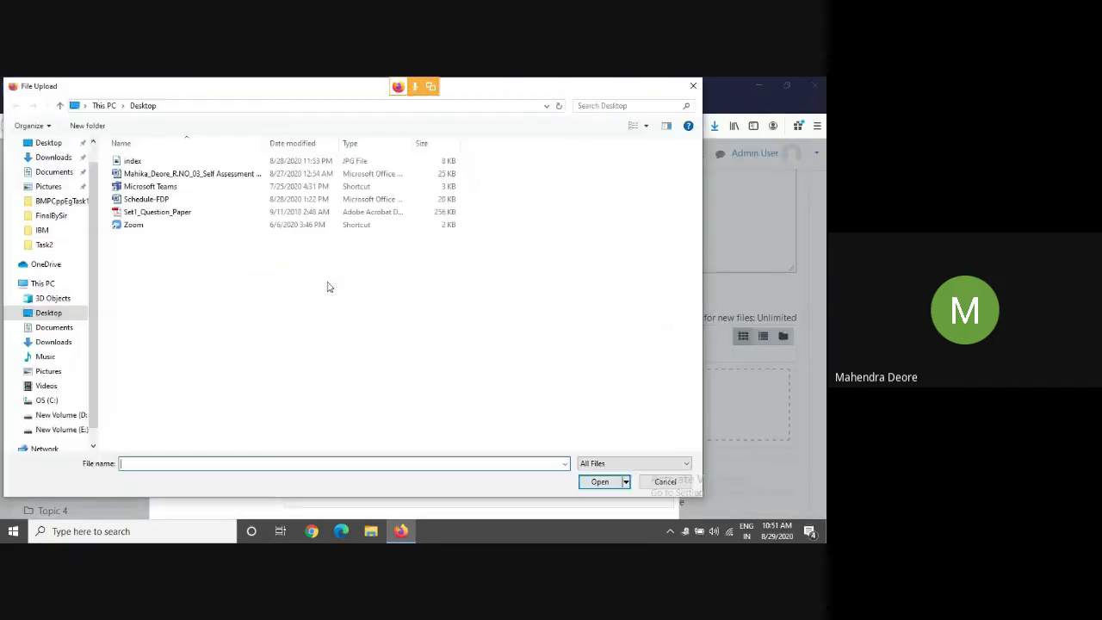
click(152, 204)
click(597, 481)
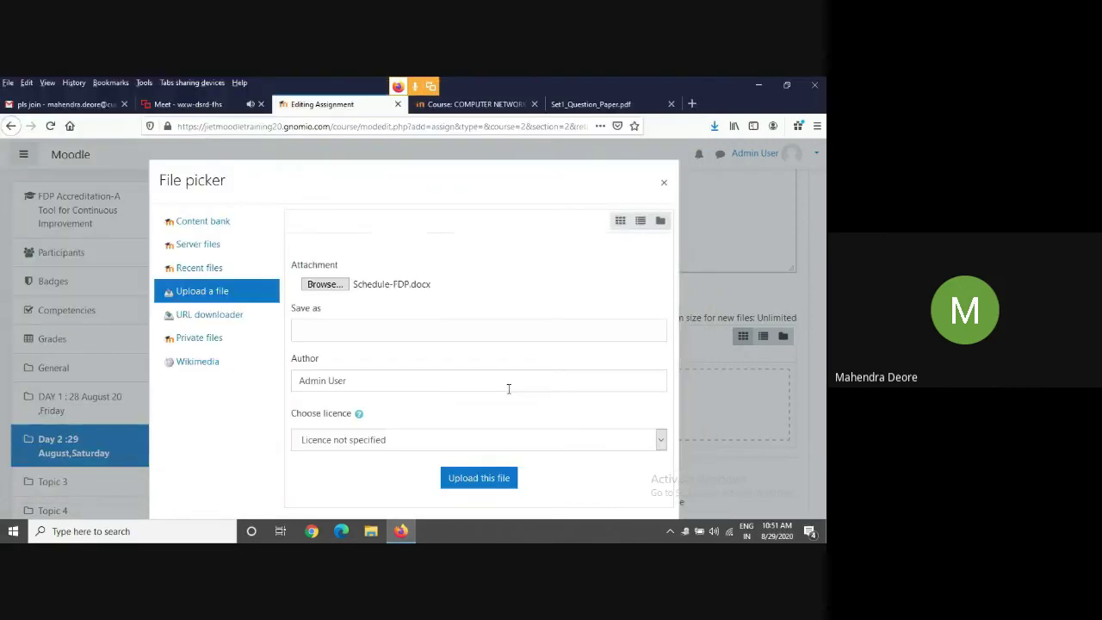
click(488, 484)
Set the new assignment's accepted file types to All file types.
scroll(508, 439, down, 3)
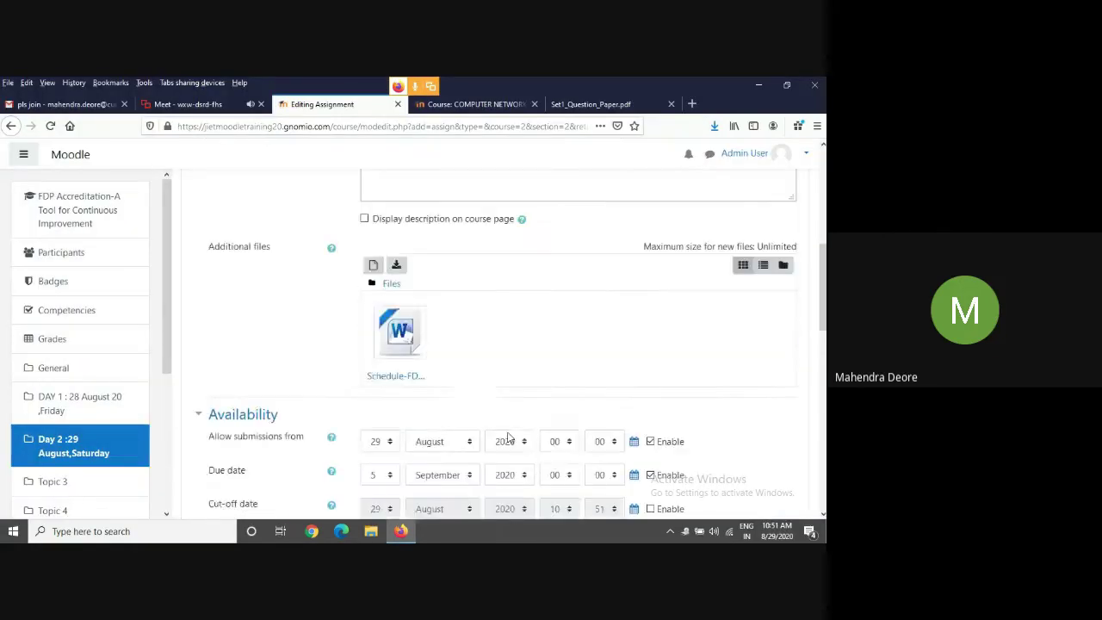
scroll(509, 438, down, 8)
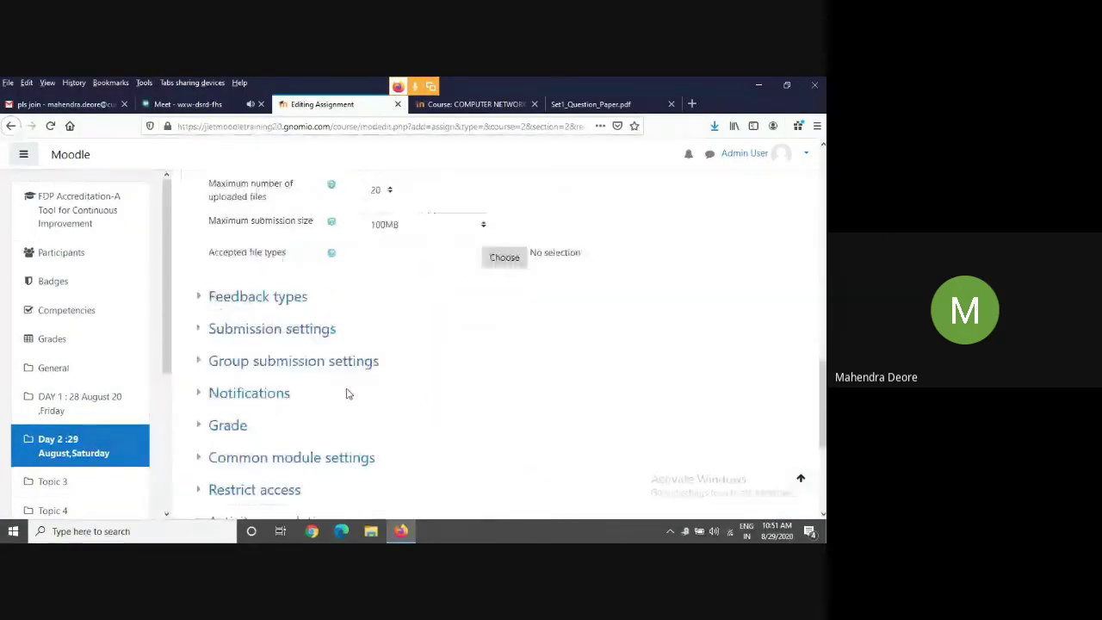
click(510, 242)
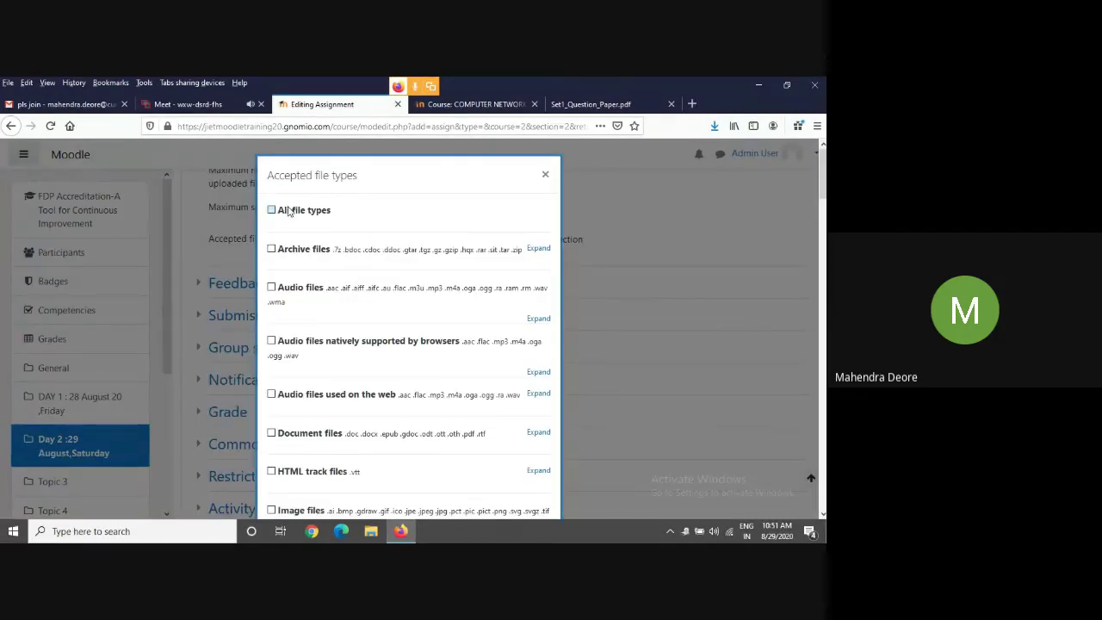
click(289, 212)
click(475, 272)
scroll(479, 276, down, 1)
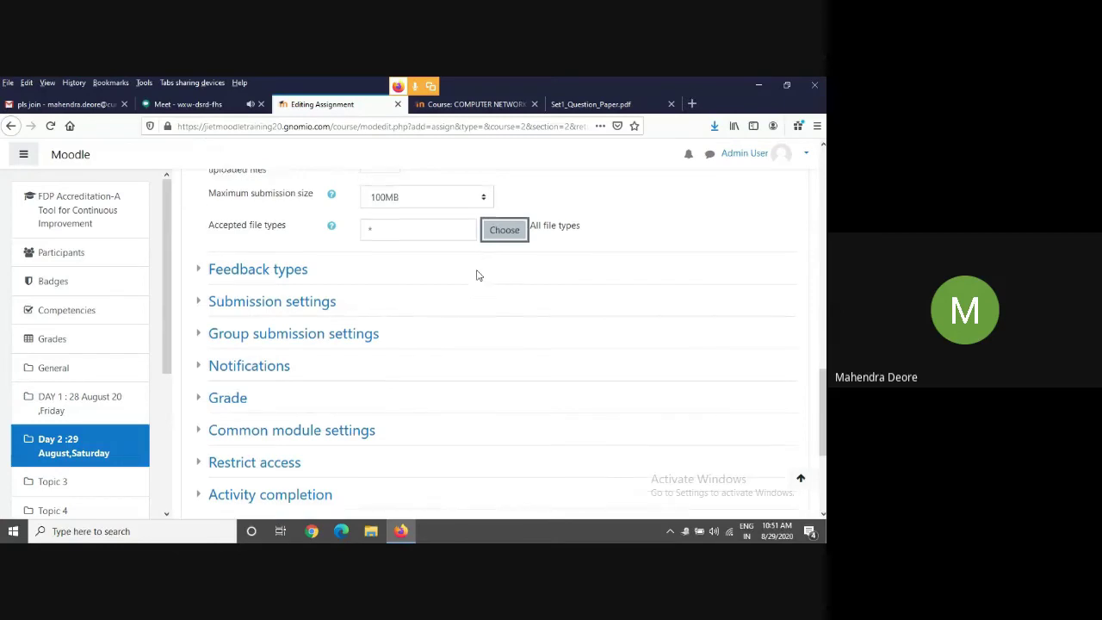
Set the assignment's grading method to Rubric and keep its grade category as Uncategorised.
scroll(478, 275, down, 5)
click(228, 185)
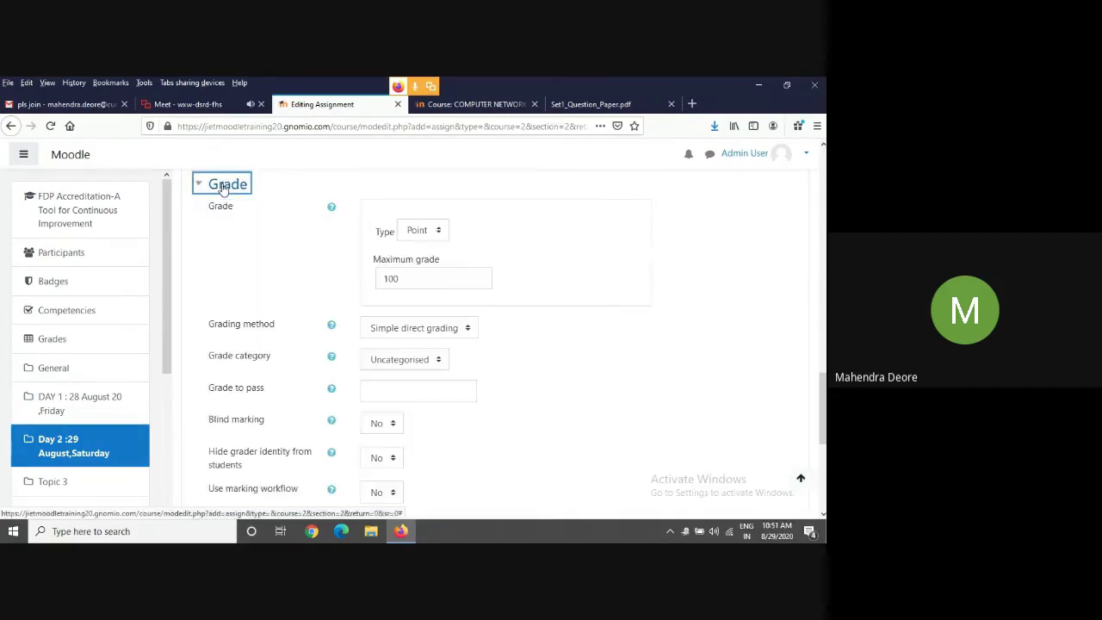
click(419, 327)
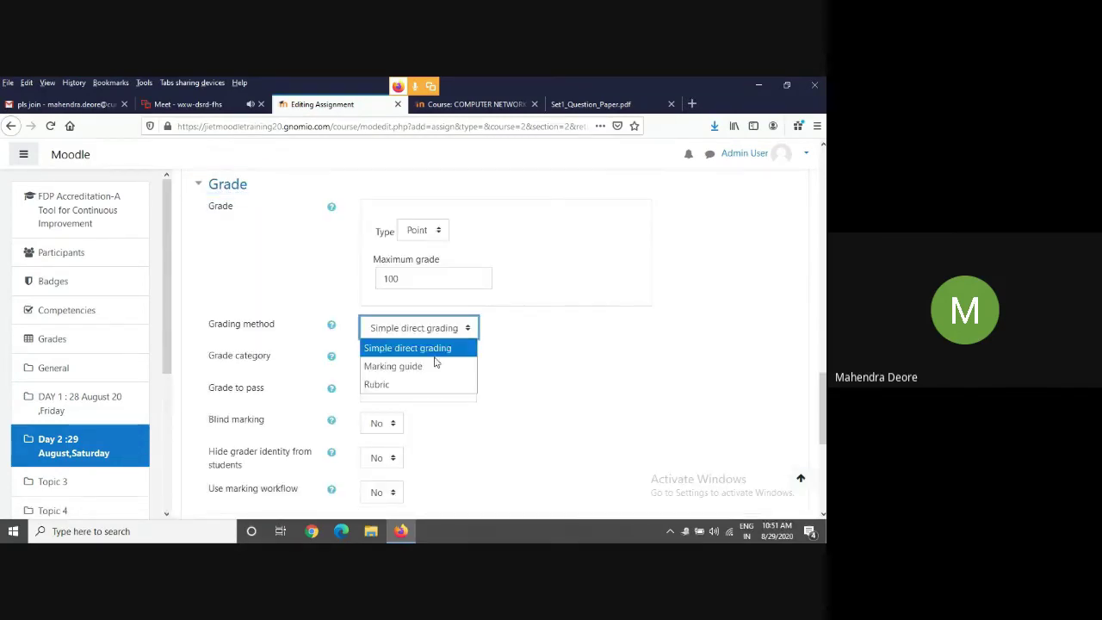
click(402, 384)
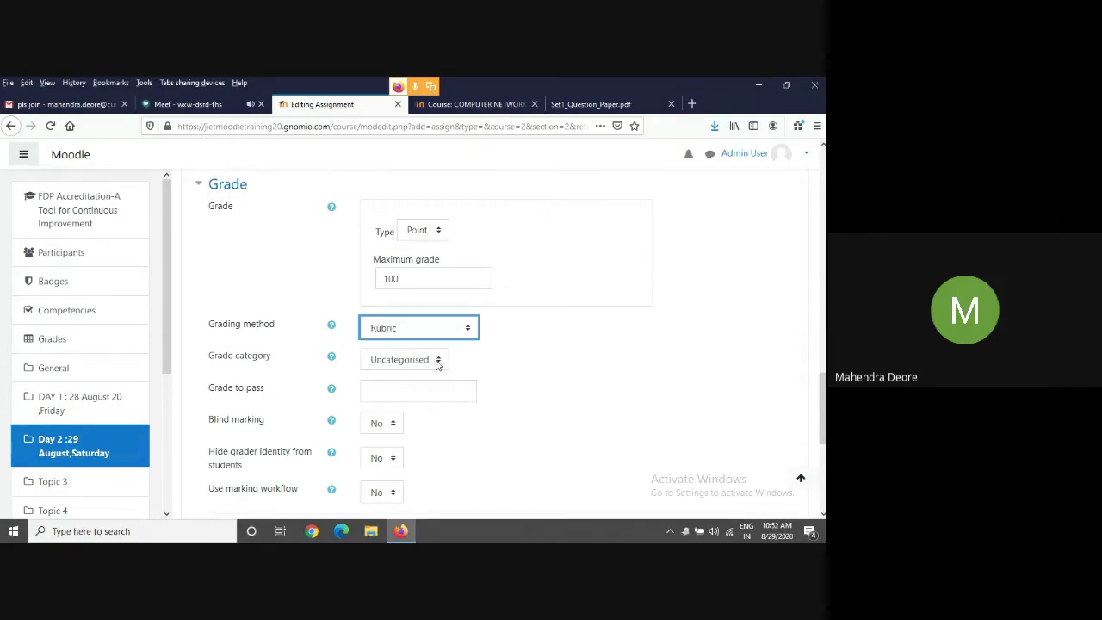
click(438, 360)
click(426, 379)
scroll(445, 387, down, 2)
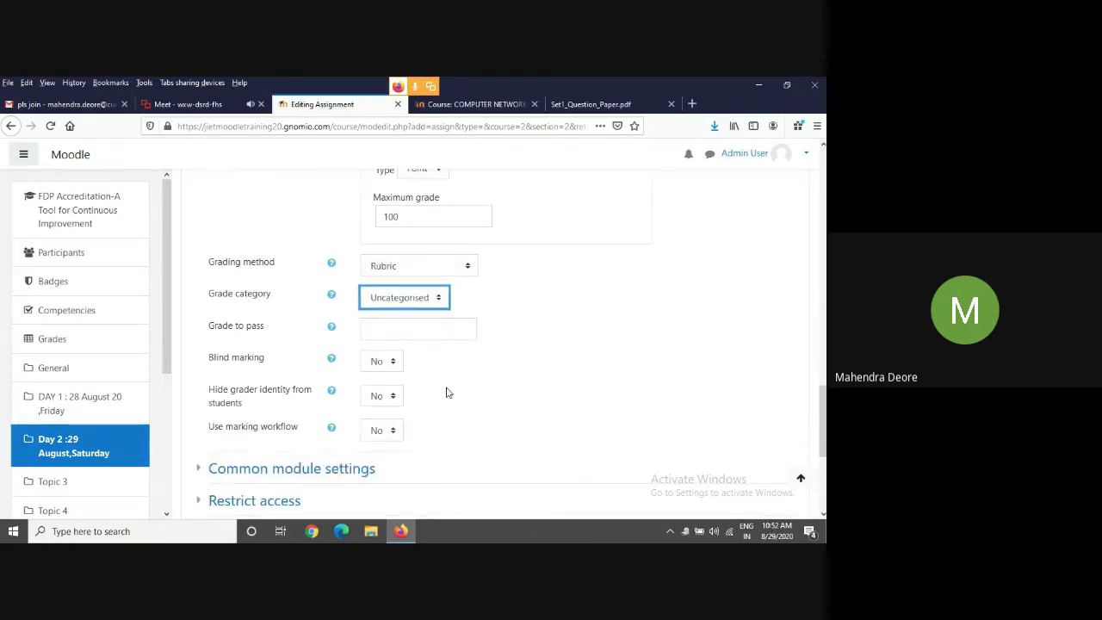
Set the grade to pass to 40 and save the assignment, returning to the course.
click(390, 327)
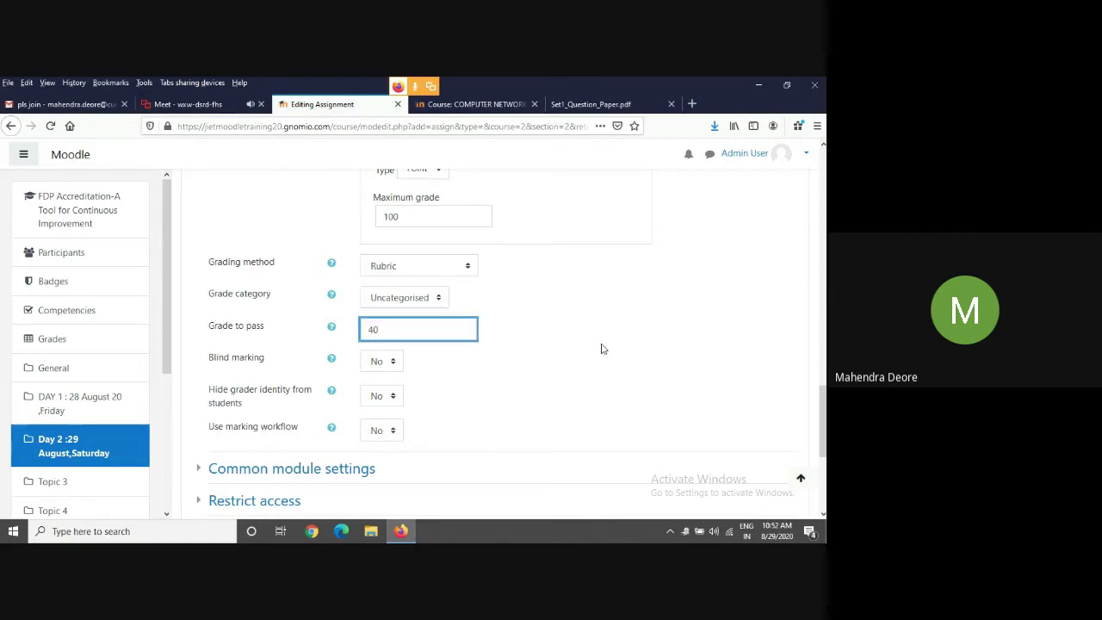
scroll(603, 349, down, 3)
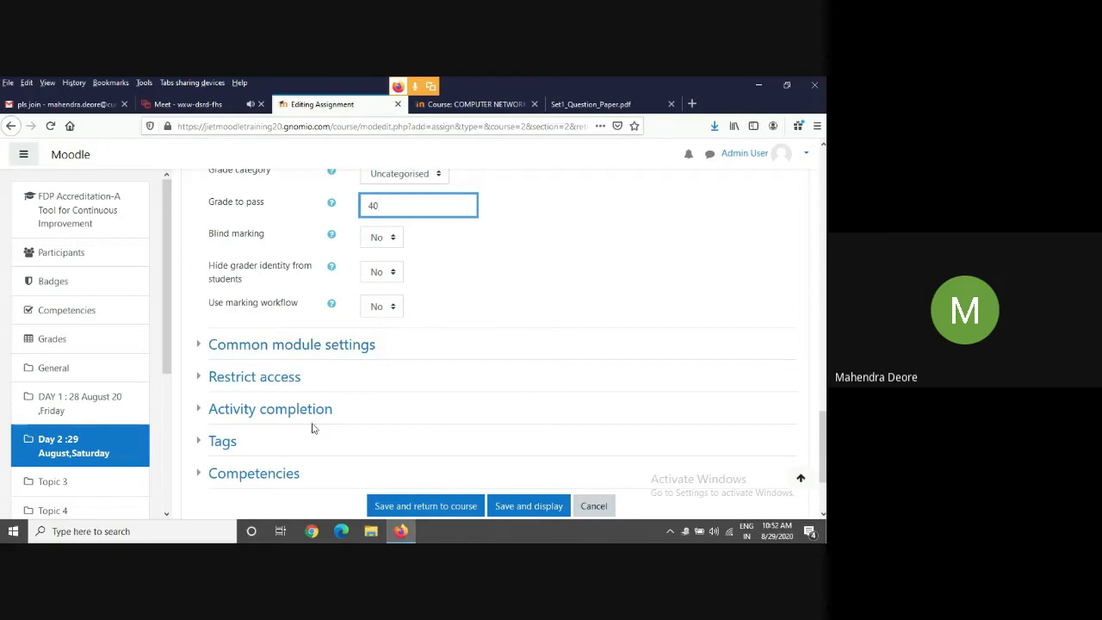
click(420, 506)
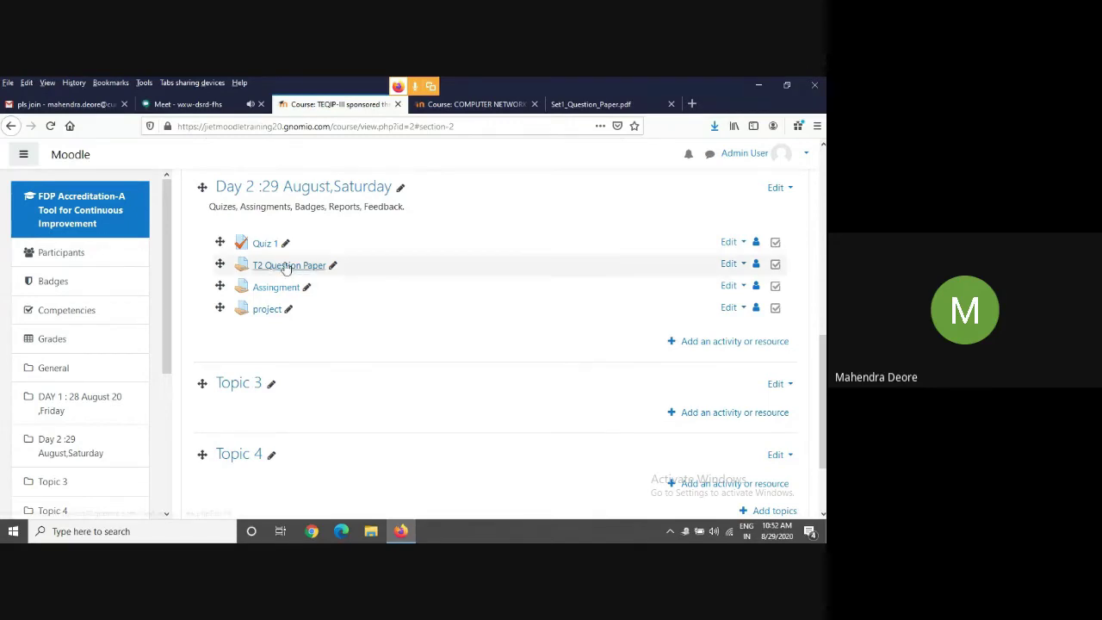
Switch to the already open COMPUTER NETWORKS course and look over its unit sections.
click(589, 101)
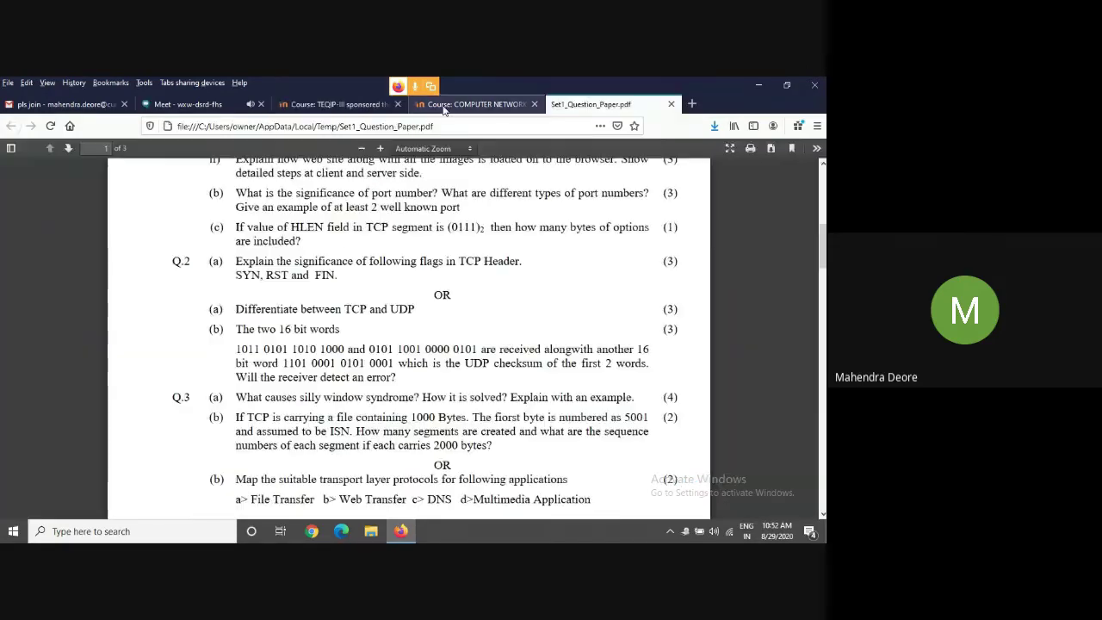
click(467, 103)
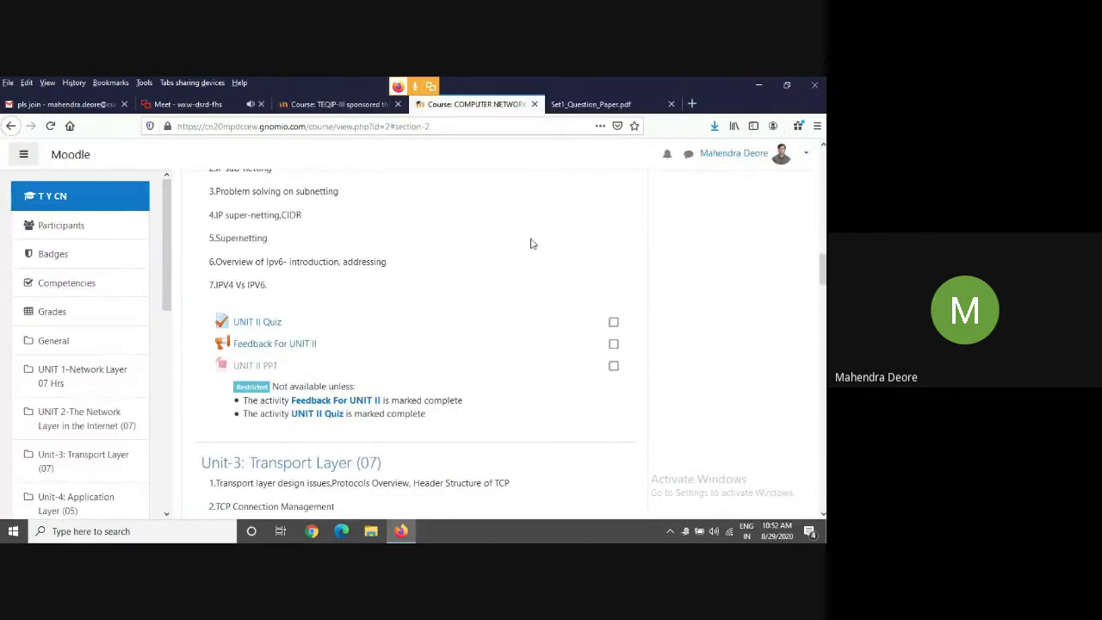
scroll(532, 243, up, 3)
scroll(523, 333, up, 1)
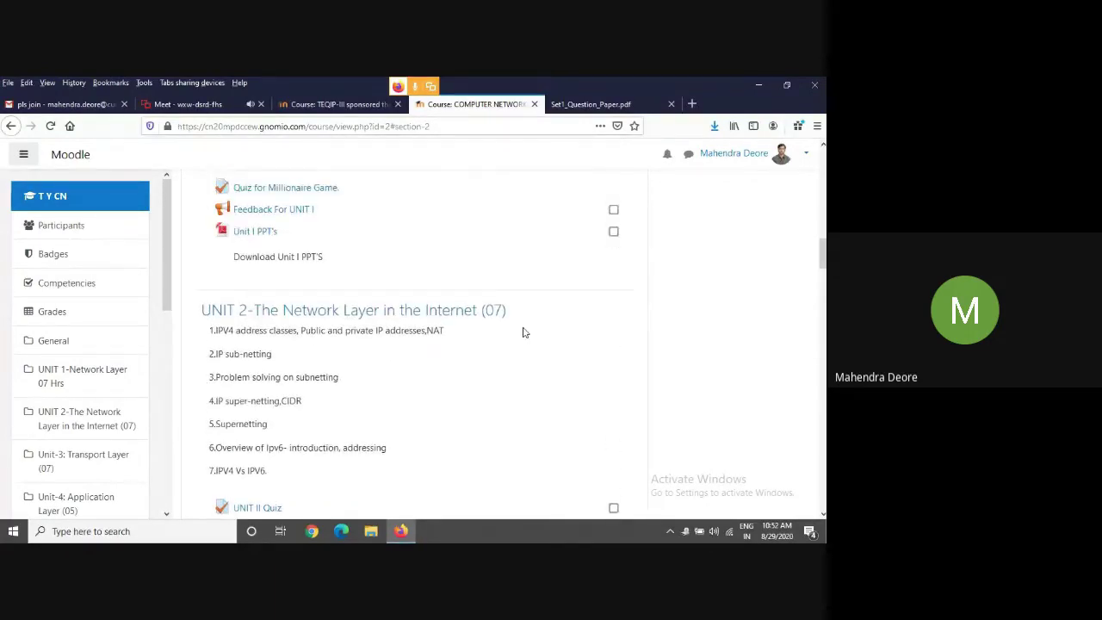
scroll(523, 332, down, 5)
scroll(627, 302, up, 15)
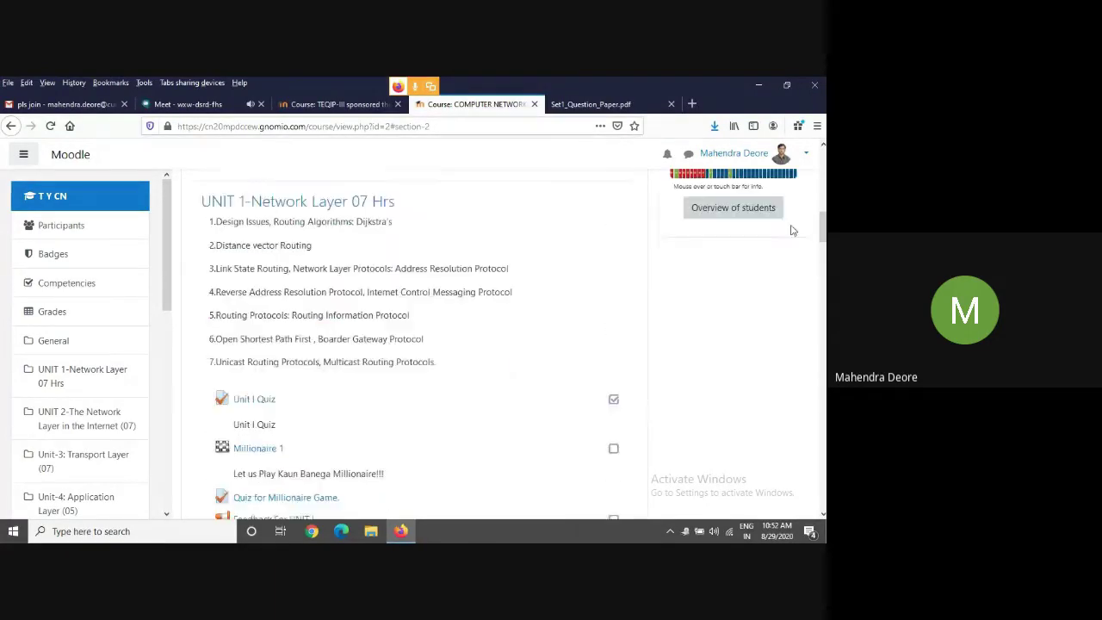
scroll(762, 249, up, 7)
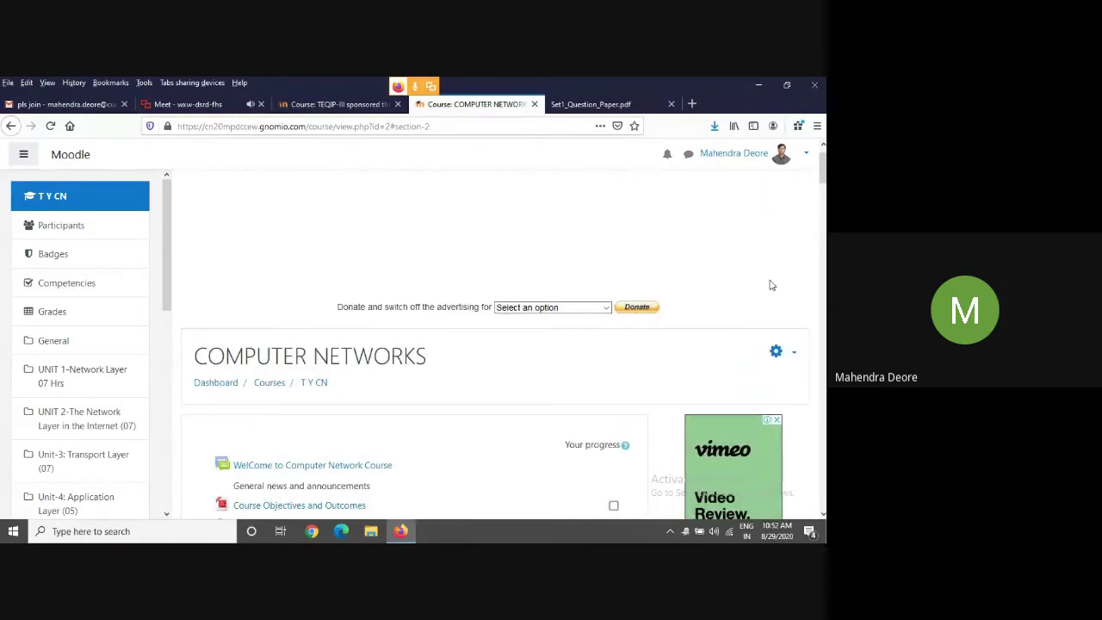
click(787, 363)
click(731, 389)
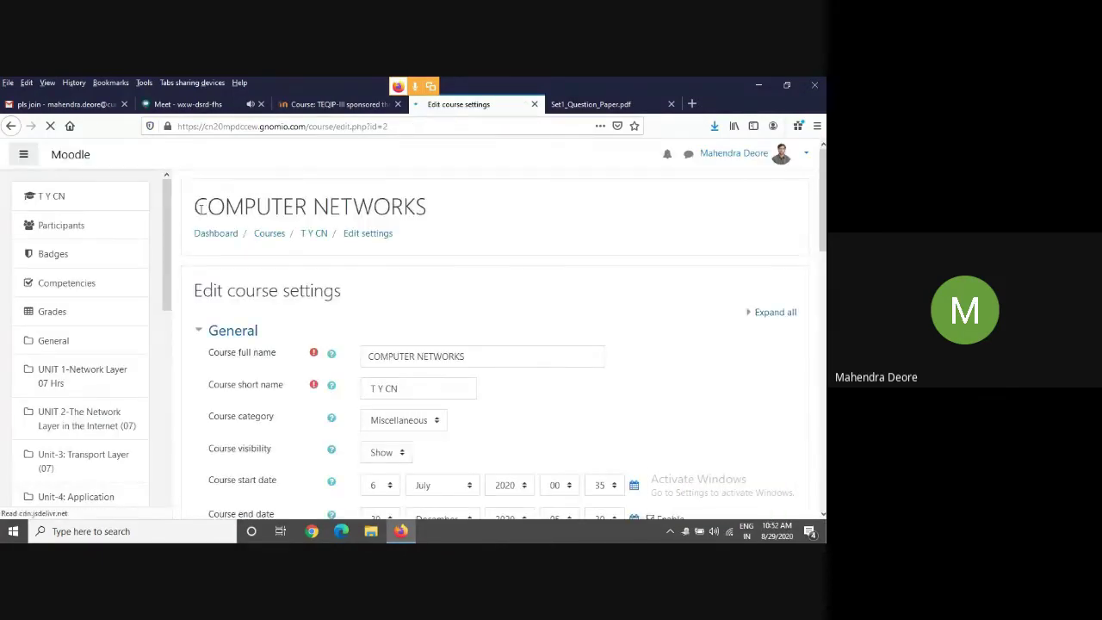
click(312, 235)
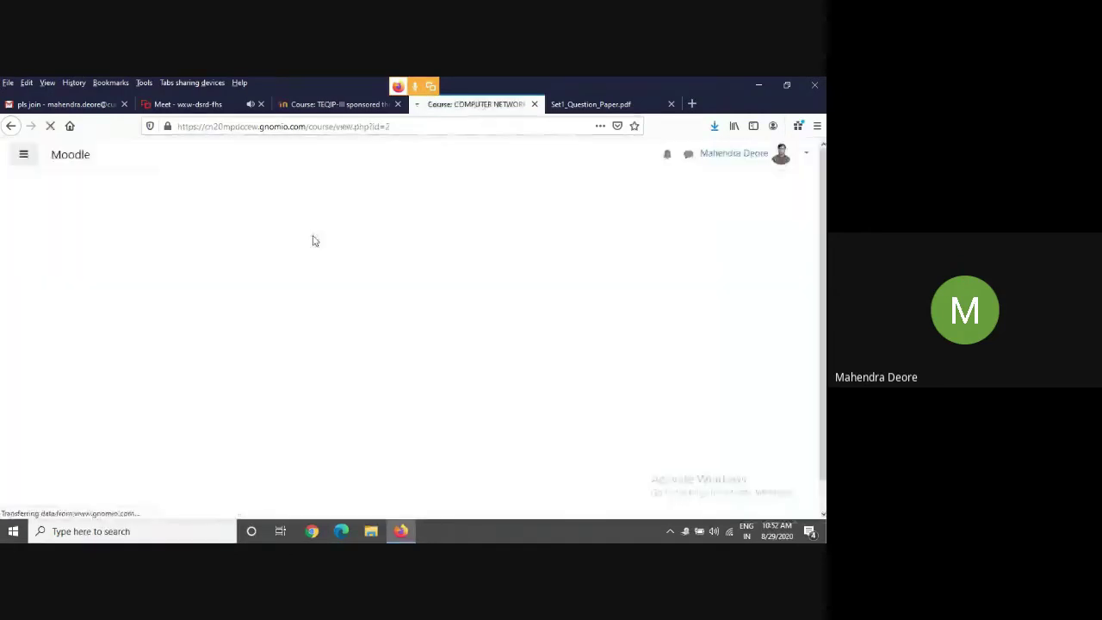
Reload the COMPUTER NETWORKS course page and turn editing on.
scroll(699, 347, down, 3)
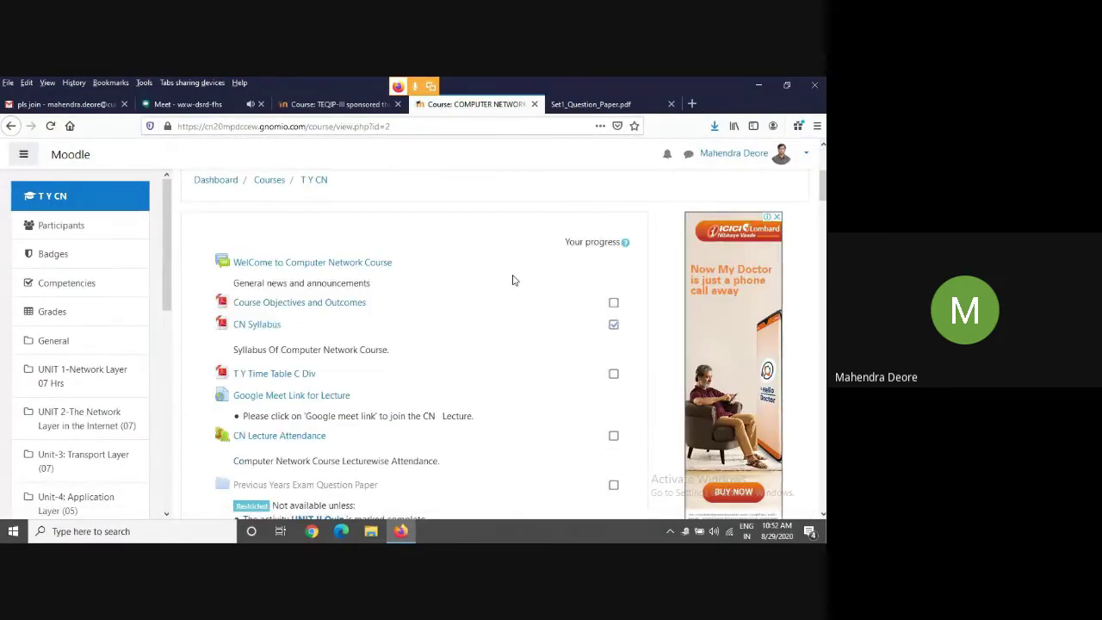
scroll(517, 278, up, 3)
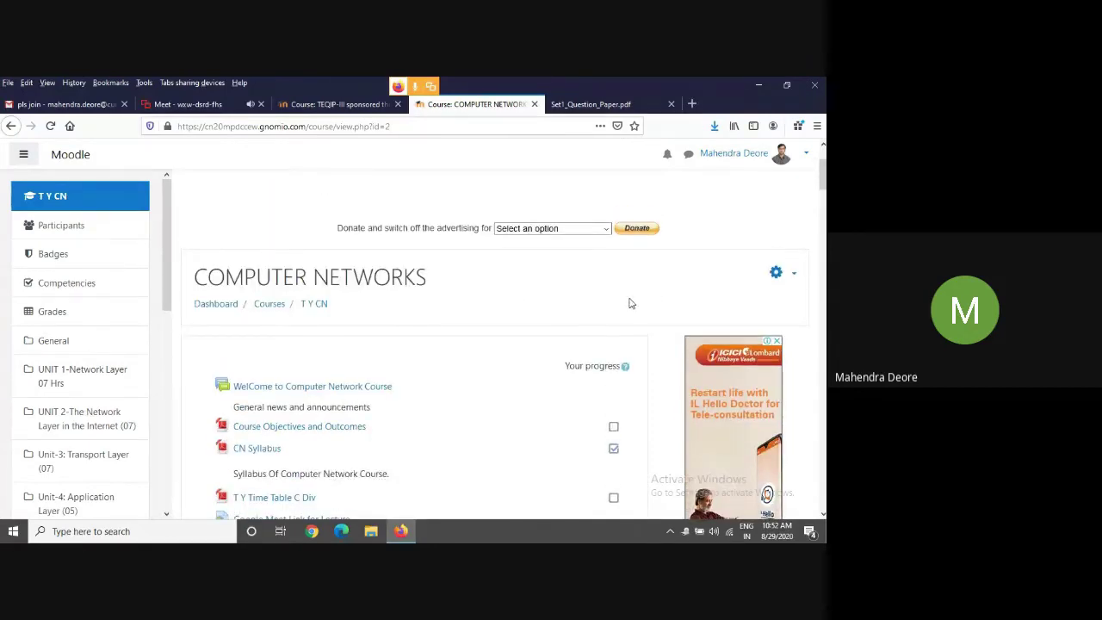
scroll(672, 289, up, 3)
scroll(770, 270, down, 9)
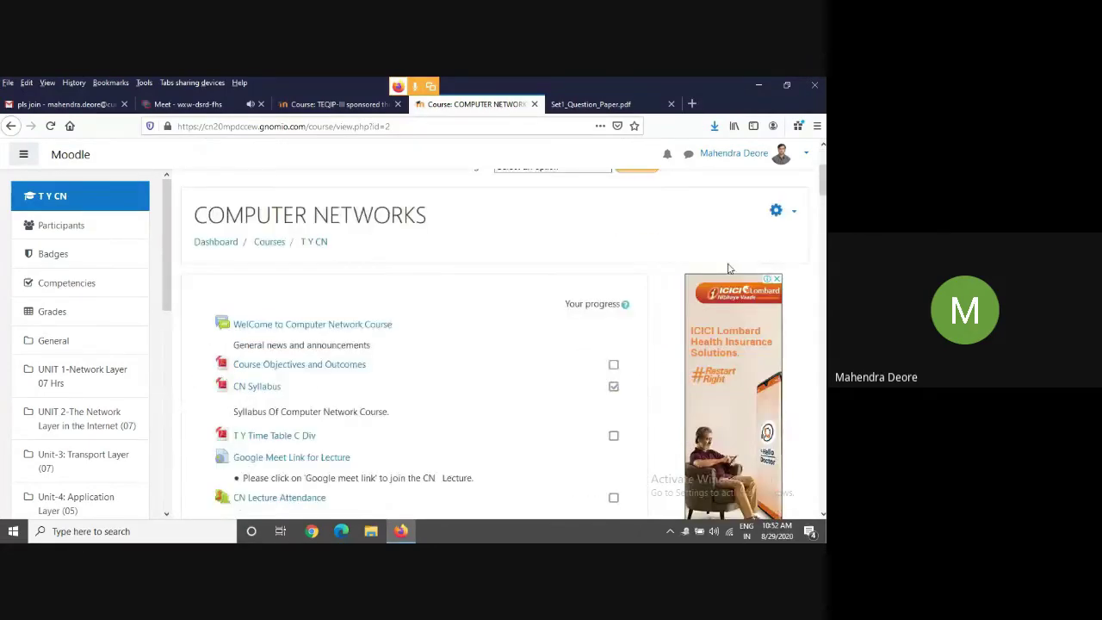
click(88, 205)
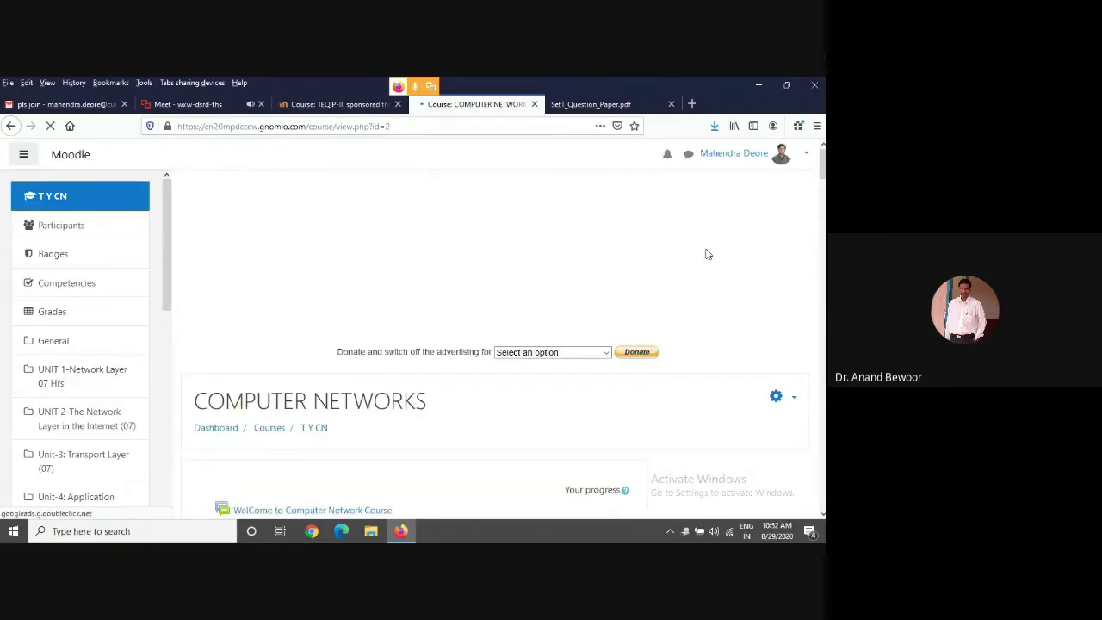
scroll(715, 317, down, 2)
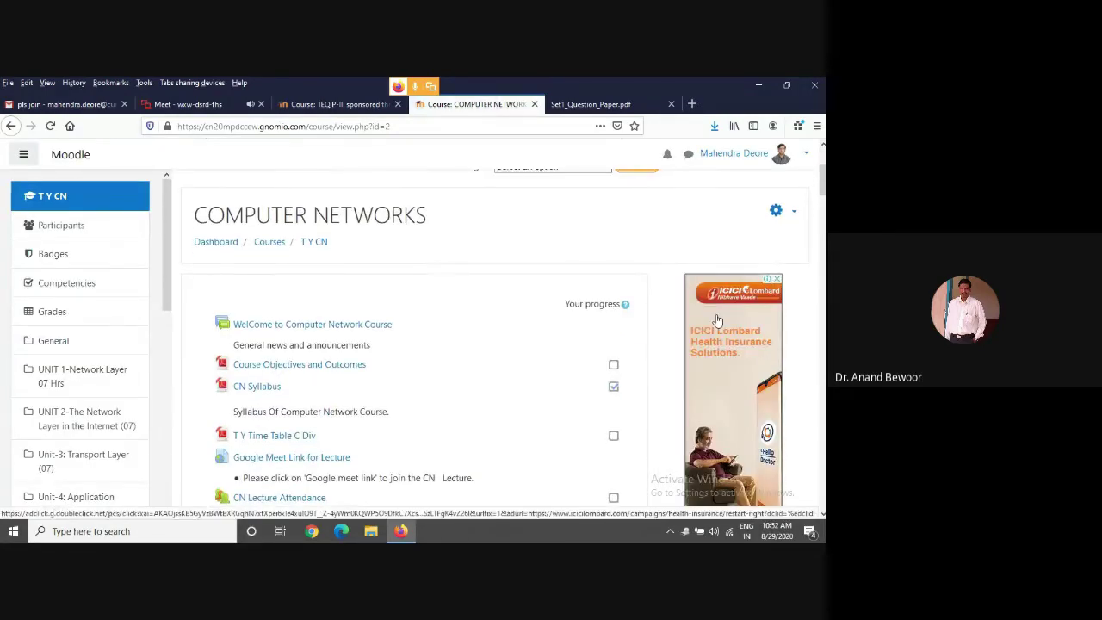
scroll(716, 318, down, 1)
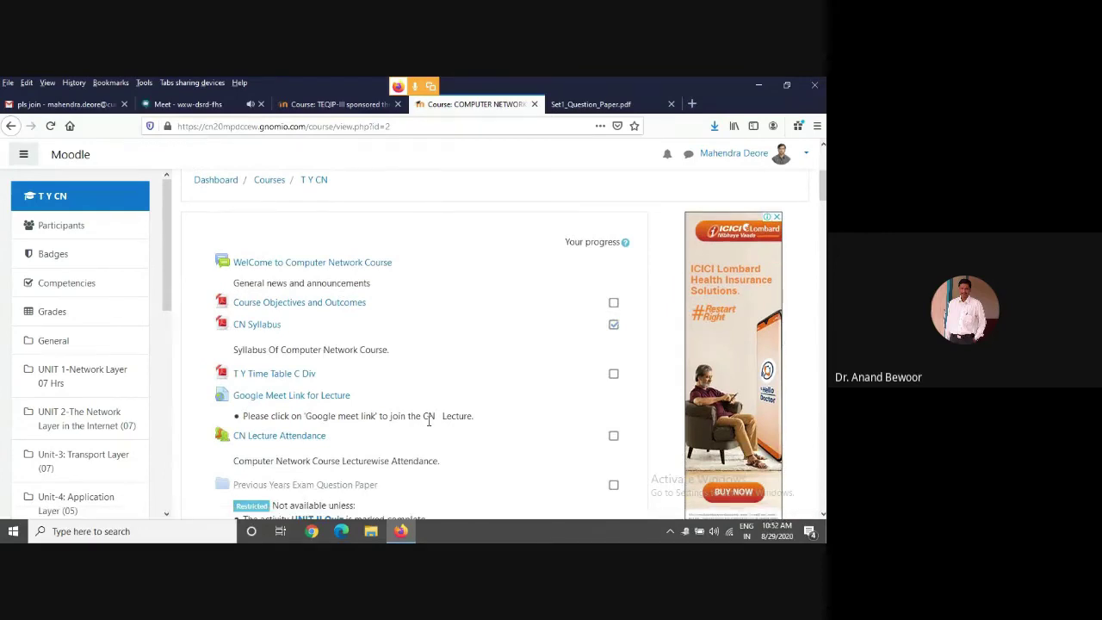
scroll(780, 226, up, 2)
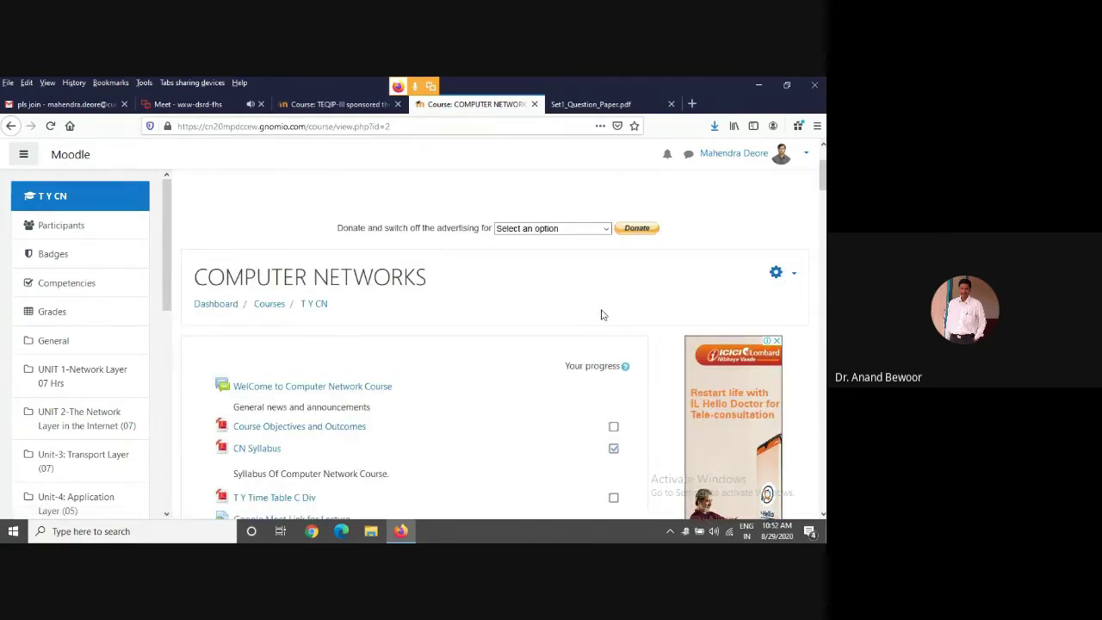
click(781, 276)
click(731, 317)
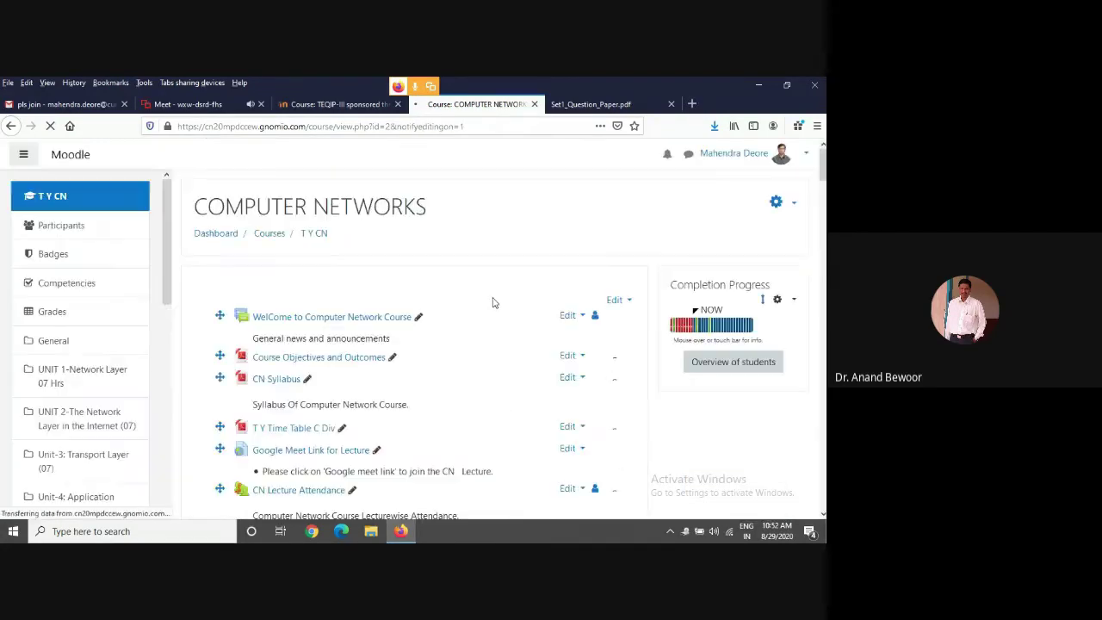
Add a new Assignment activity to the General section of the COMPUTER NETWORKS course.
scroll(493, 299, down, 5)
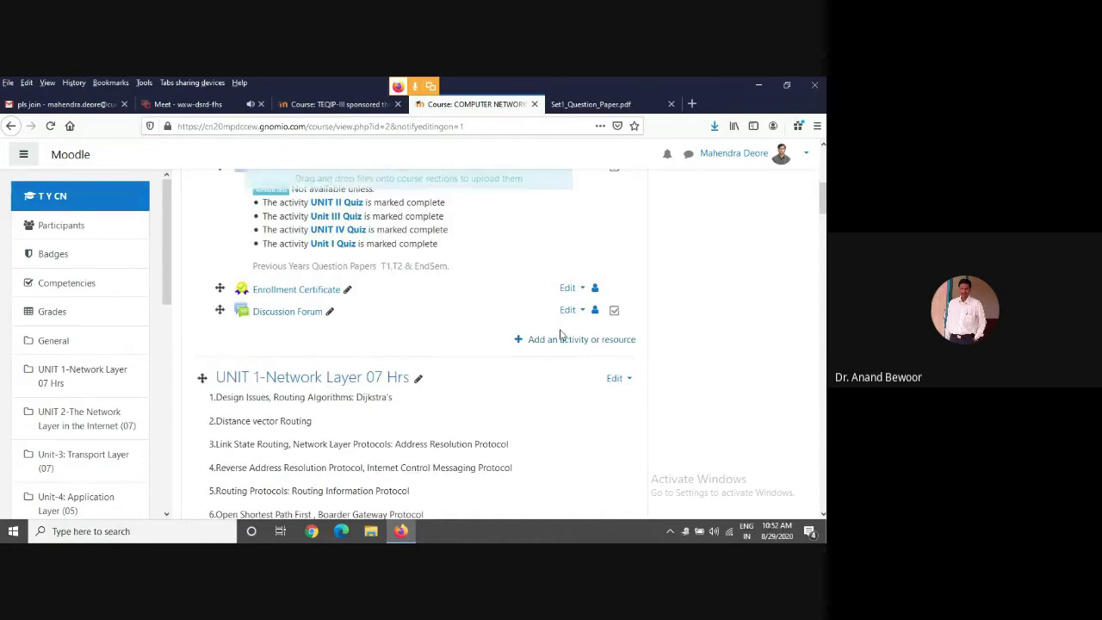
click(555, 341)
scroll(325, 350, down, 3)
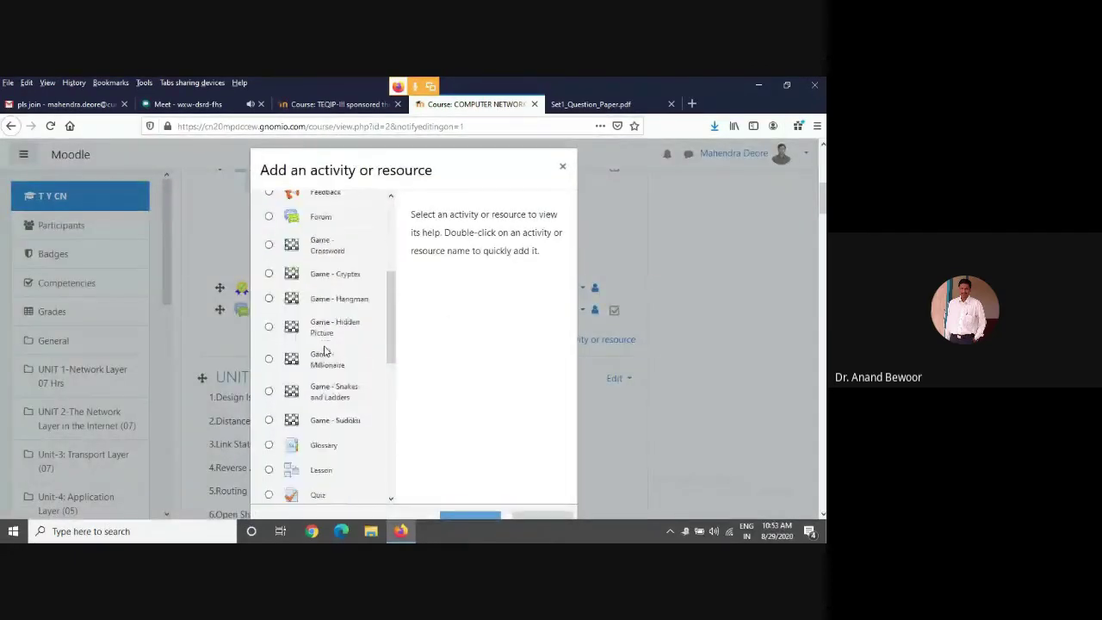
scroll(324, 350, up, 3)
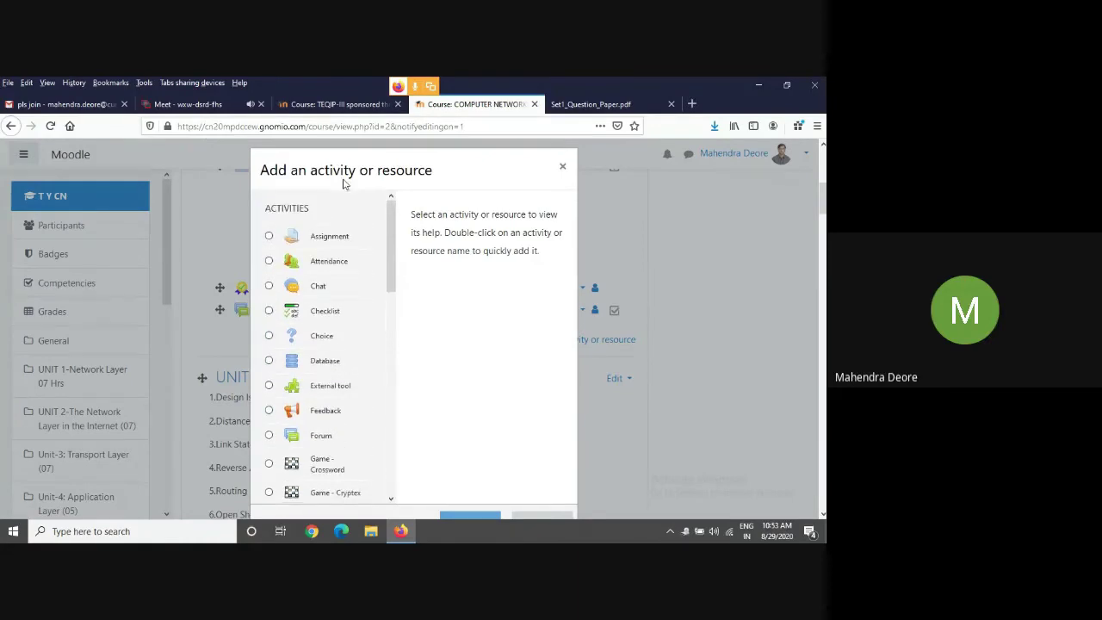
click(321, 238)
scroll(457, 362, down, 1)
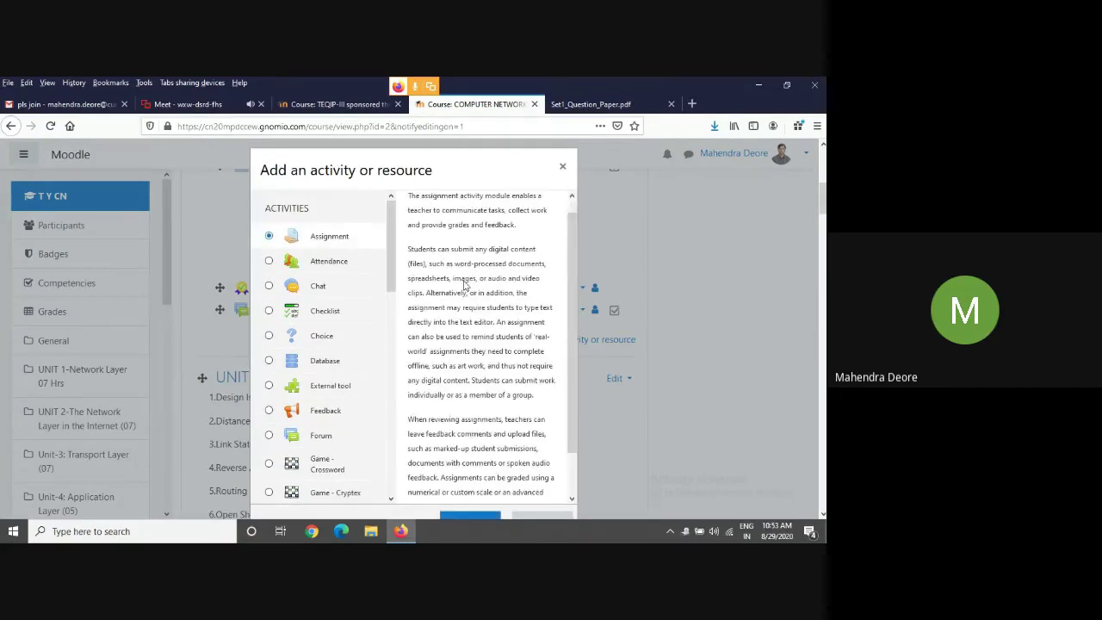
click(468, 516)
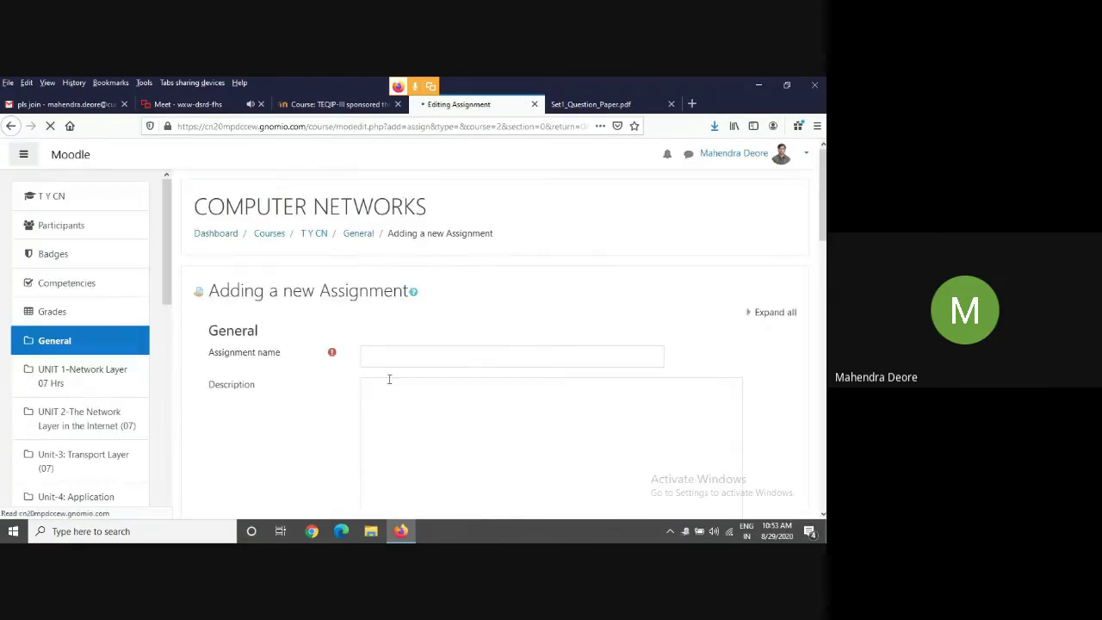
Name the new assignment "project" and enter "Report" as its description.
click(383, 354)
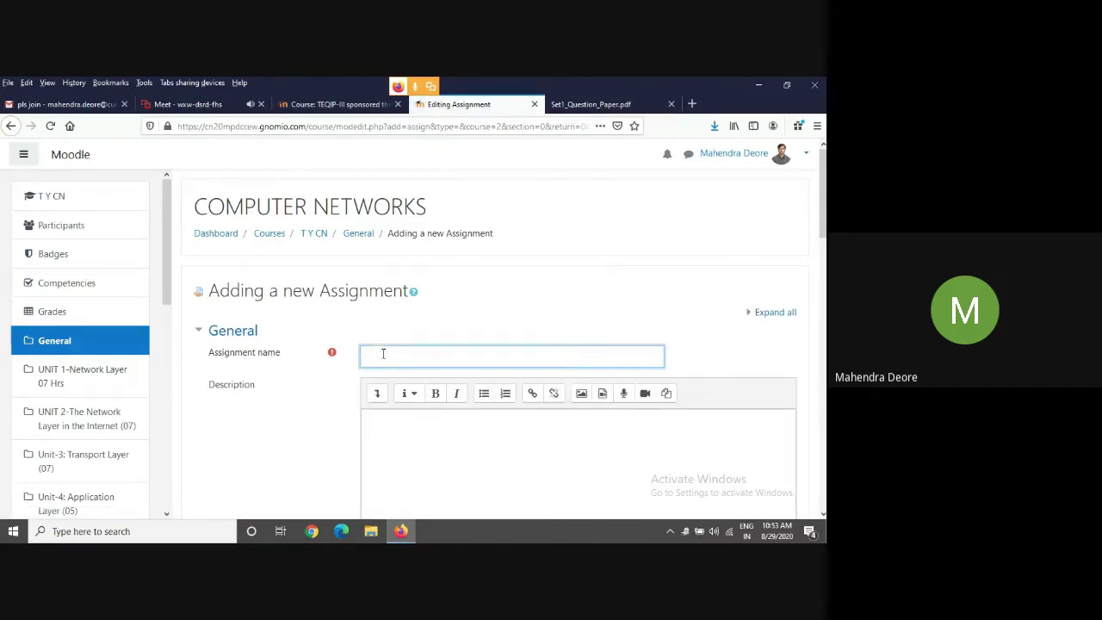
text(project)
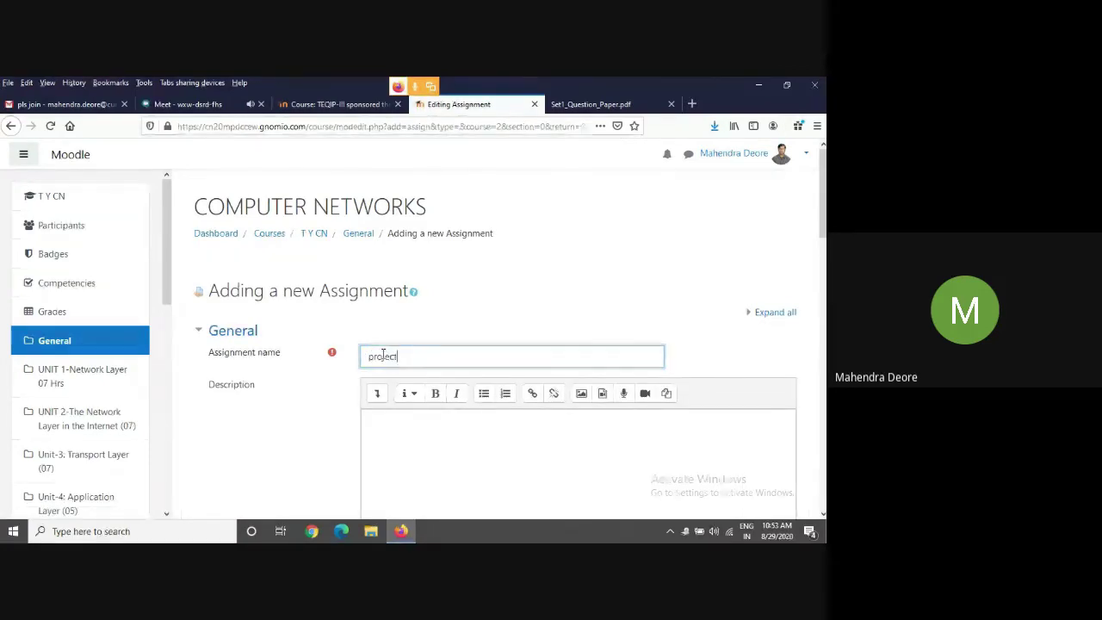
click(394, 423)
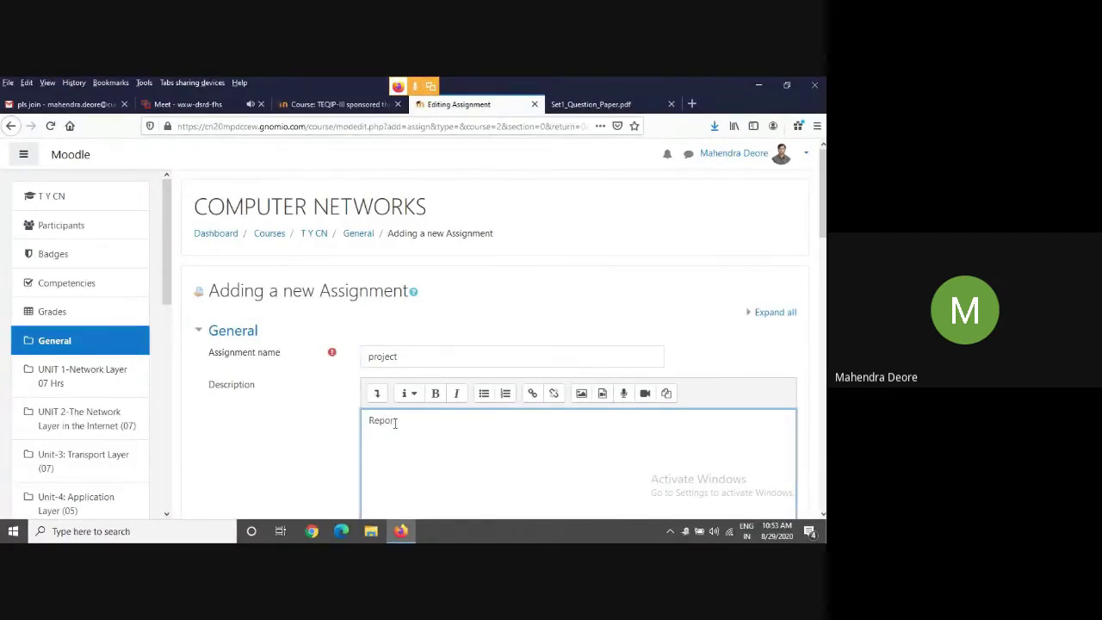
scroll(482, 436, down, 6)
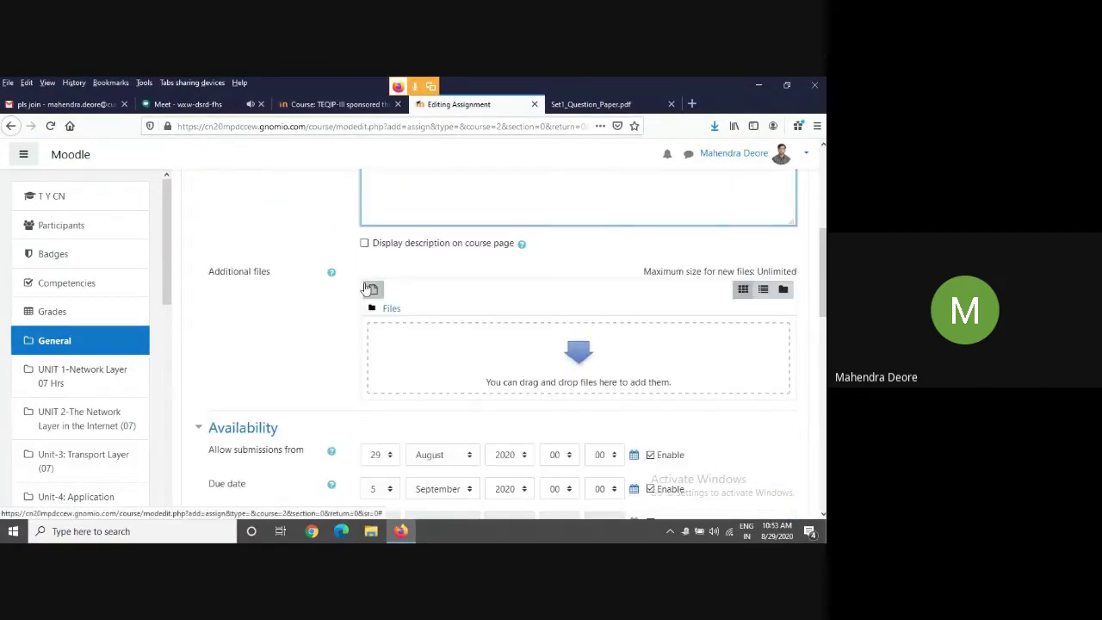
Upload Schedule-FDP.docx from the Desktop as an additional file of the project assignment.
click(371, 289)
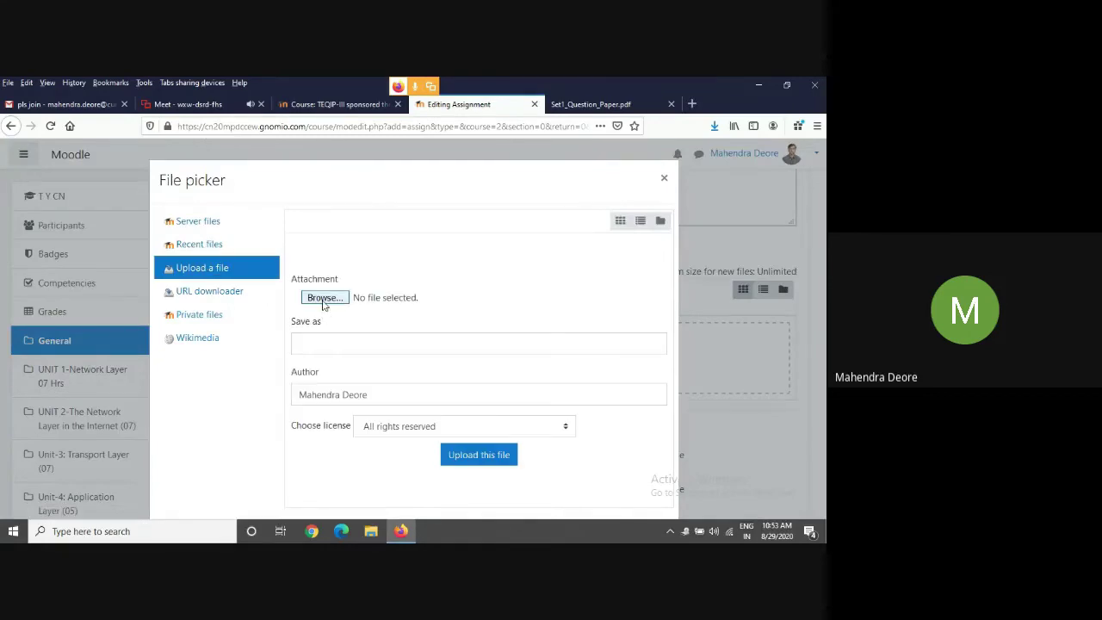
click(323, 298)
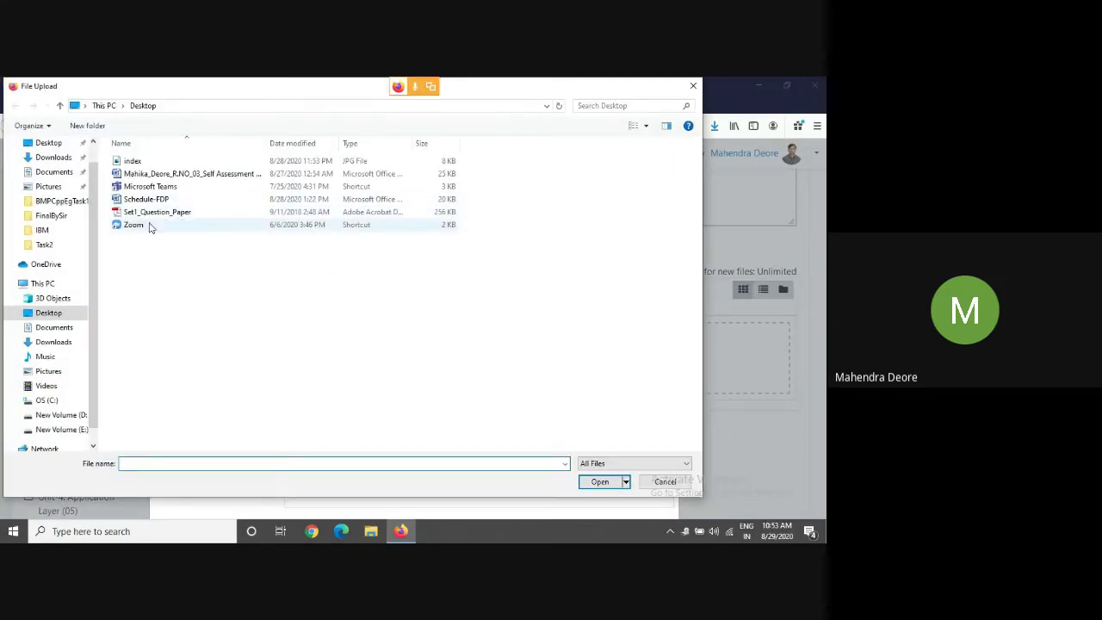
click(157, 201)
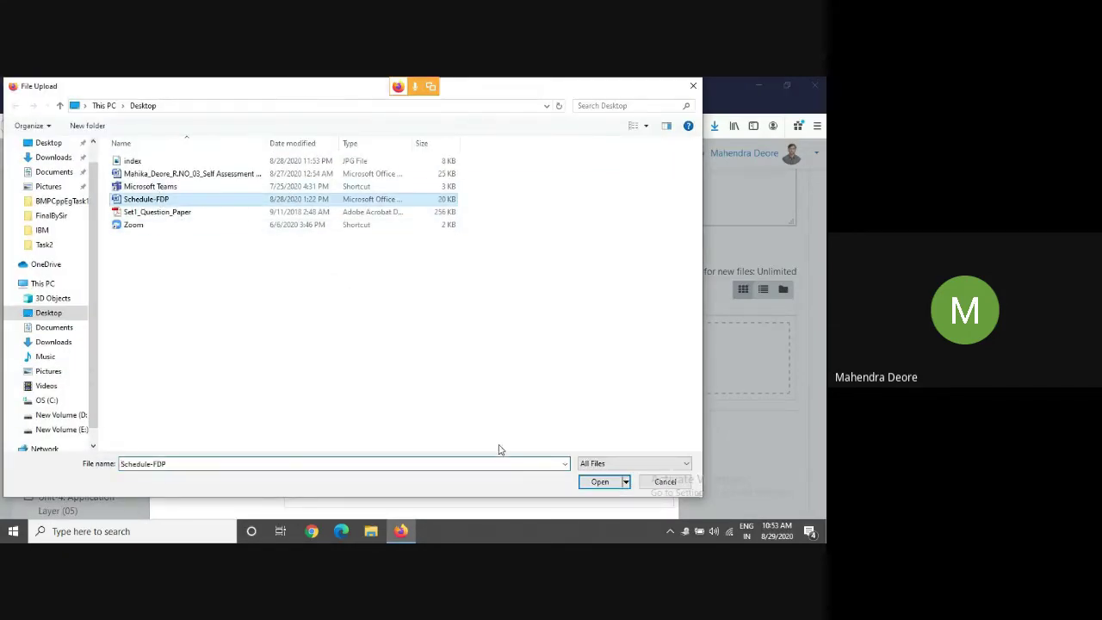
click(596, 483)
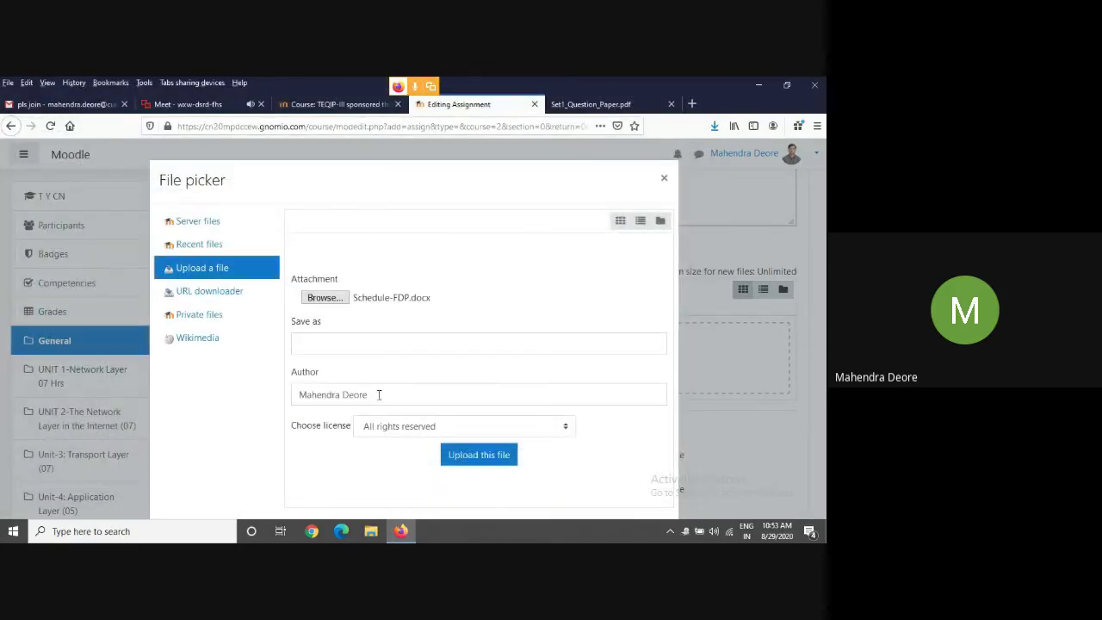
click(482, 454)
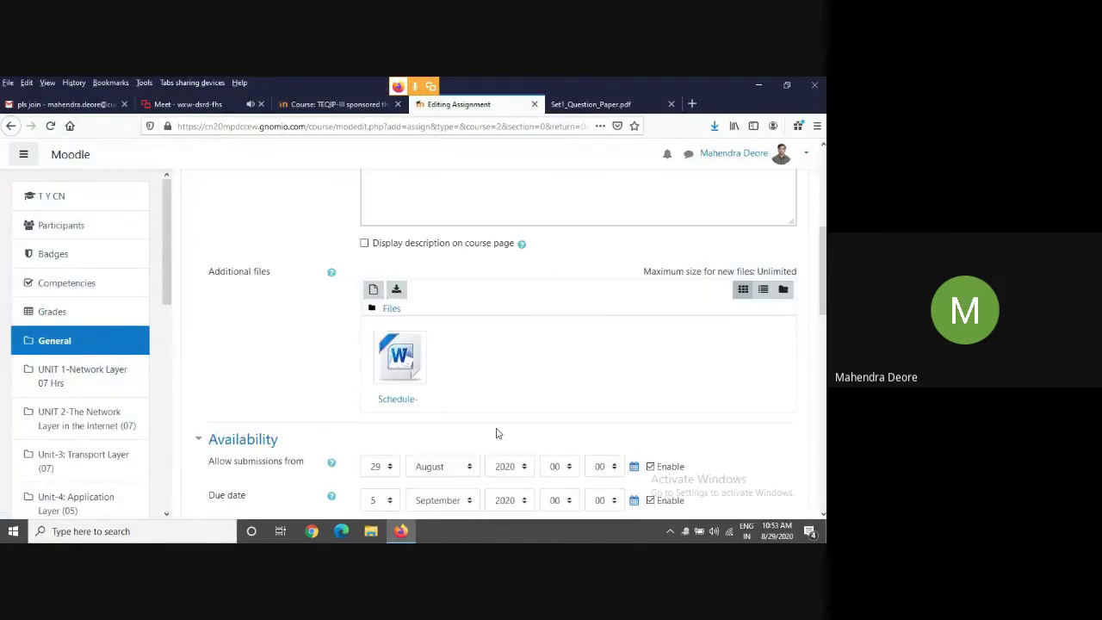
Choose Point as the grade type in the project assignment's Grade settings.
scroll(496, 432, down, 5)
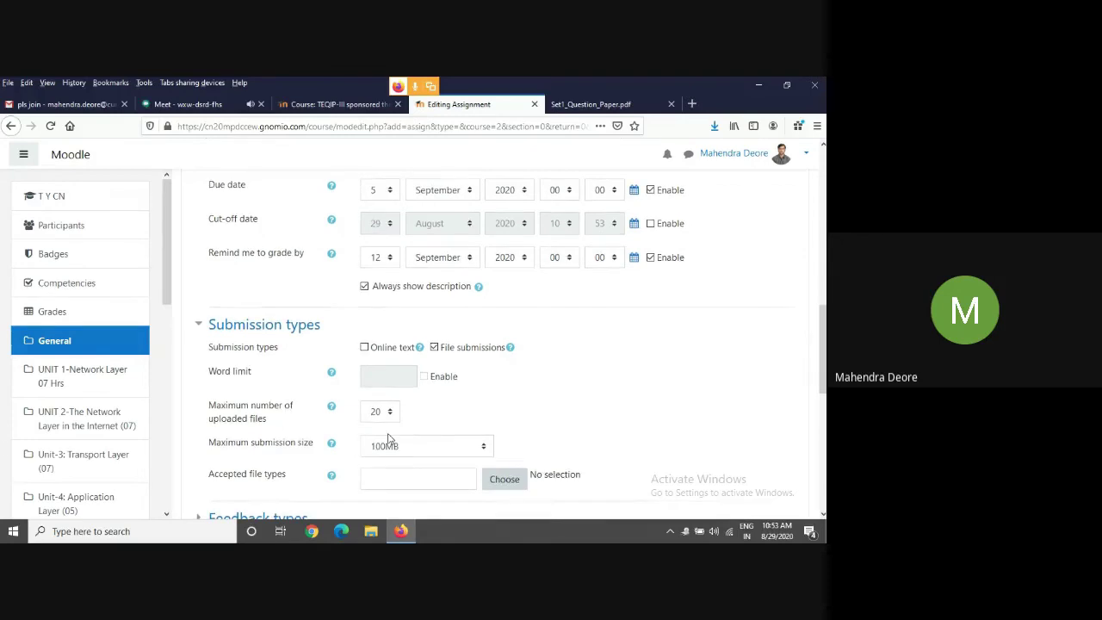
scroll(325, 439, down, 2)
scroll(302, 456, down, 3)
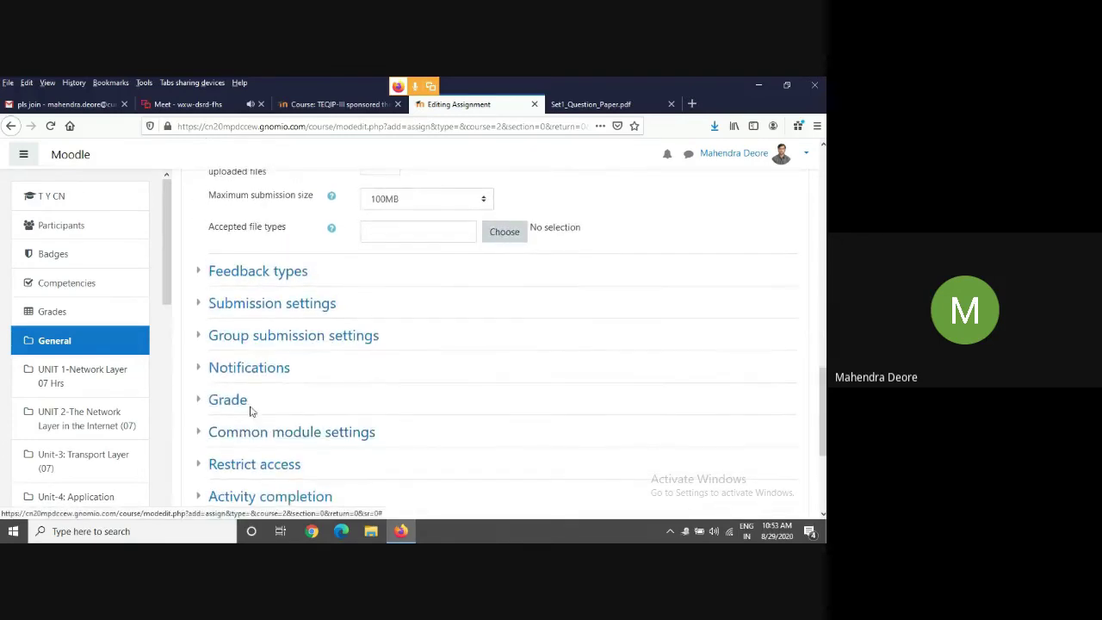
click(228, 400)
scroll(431, 379, down, 3)
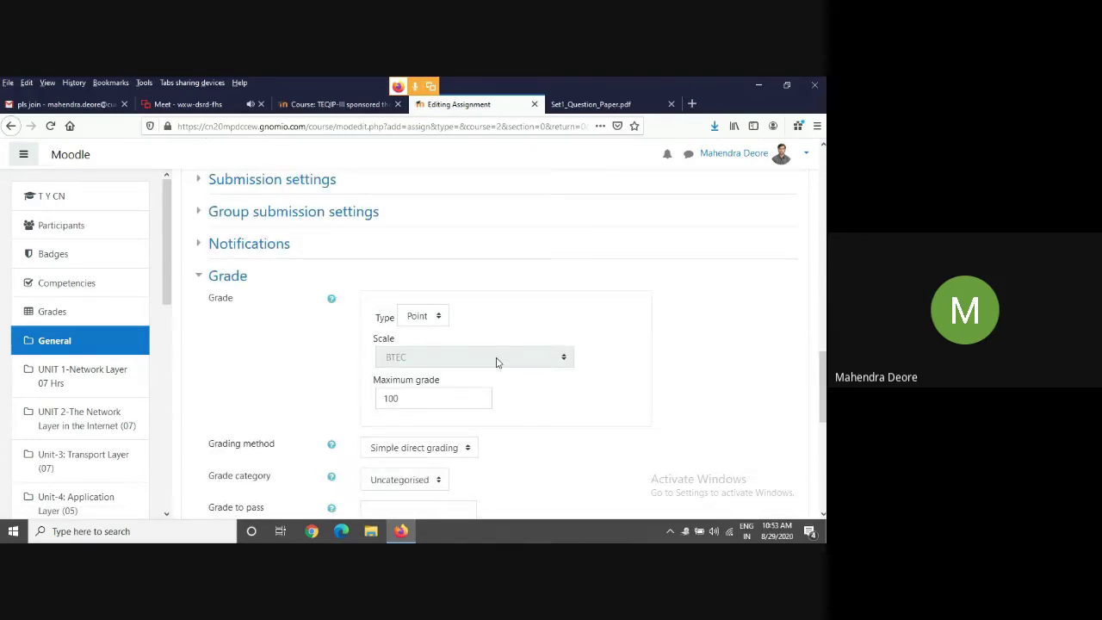
click(438, 316)
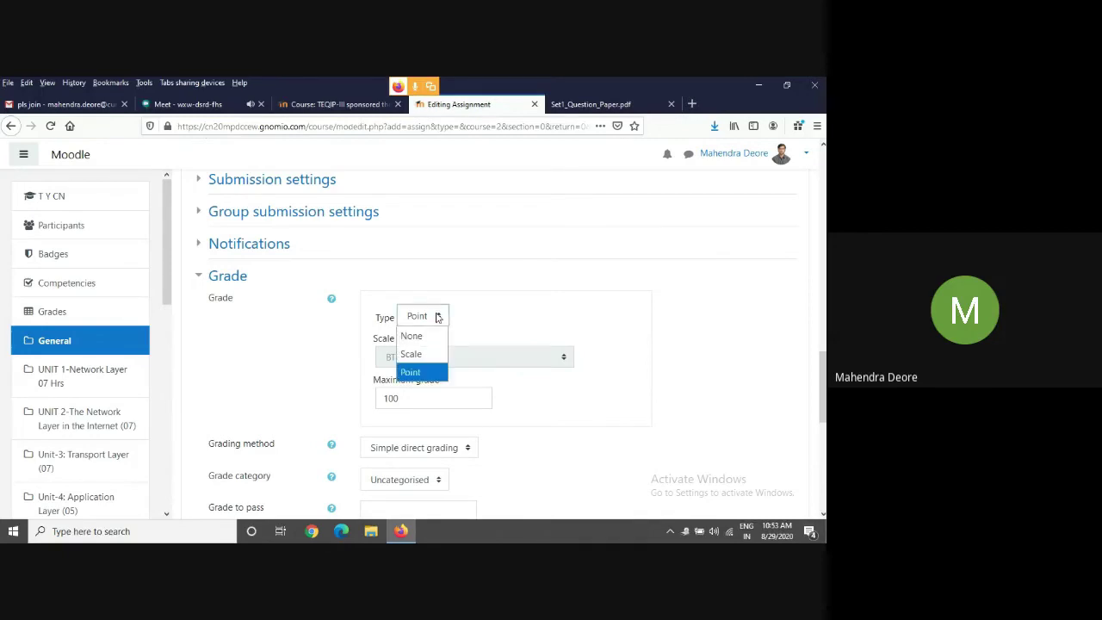
click(413, 375)
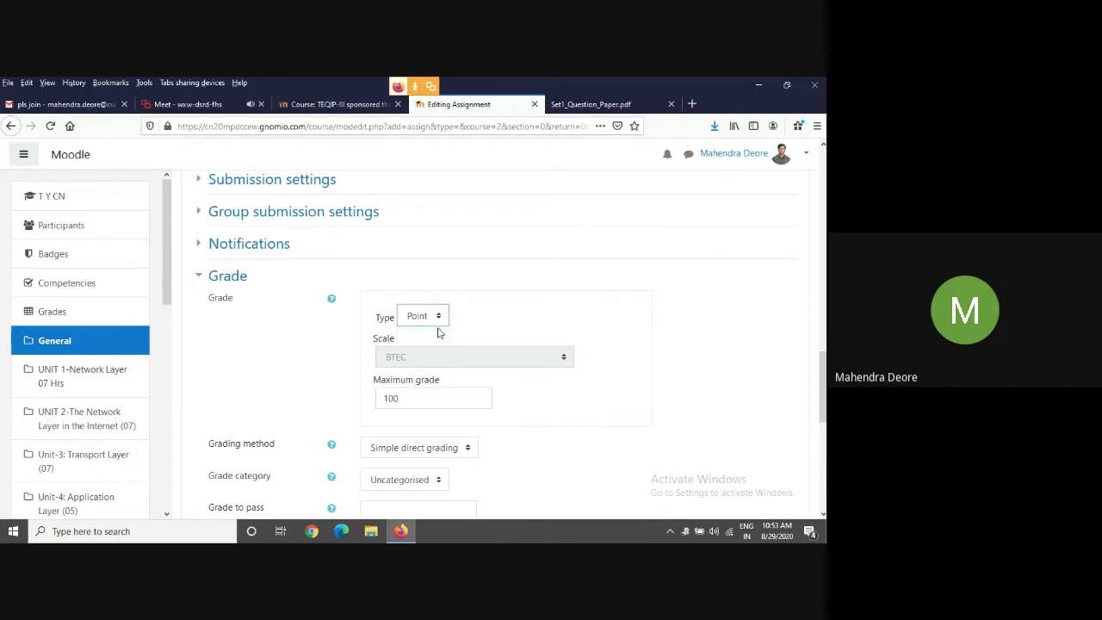
Set the grading method to Rubric, then save the project assignment and return to the course.
scroll(441, 316, down, 3)
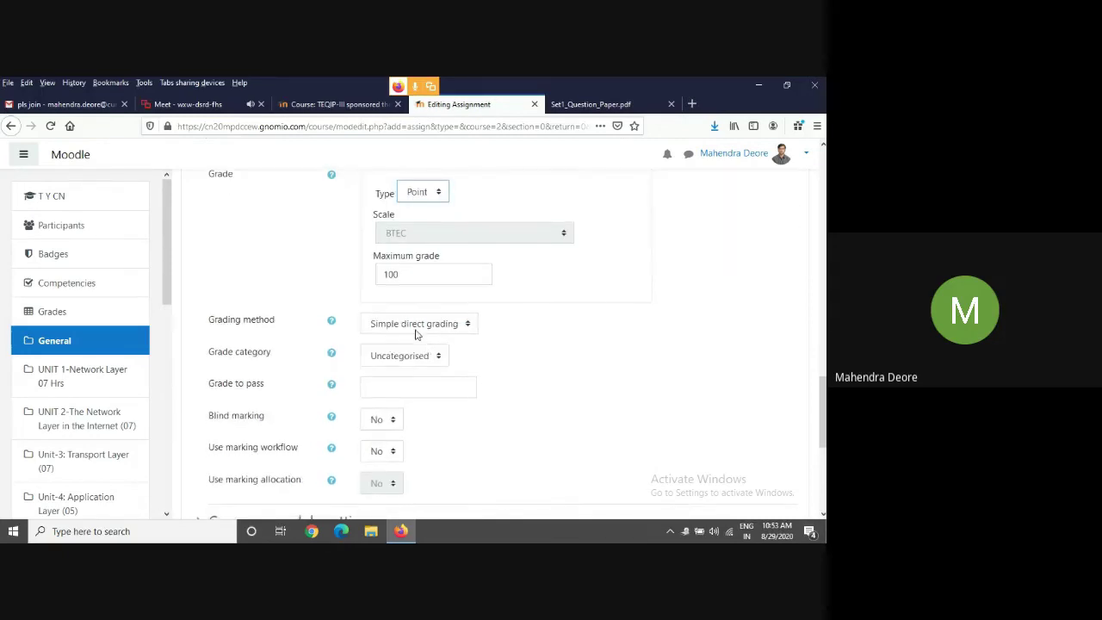
click(463, 323)
click(413, 398)
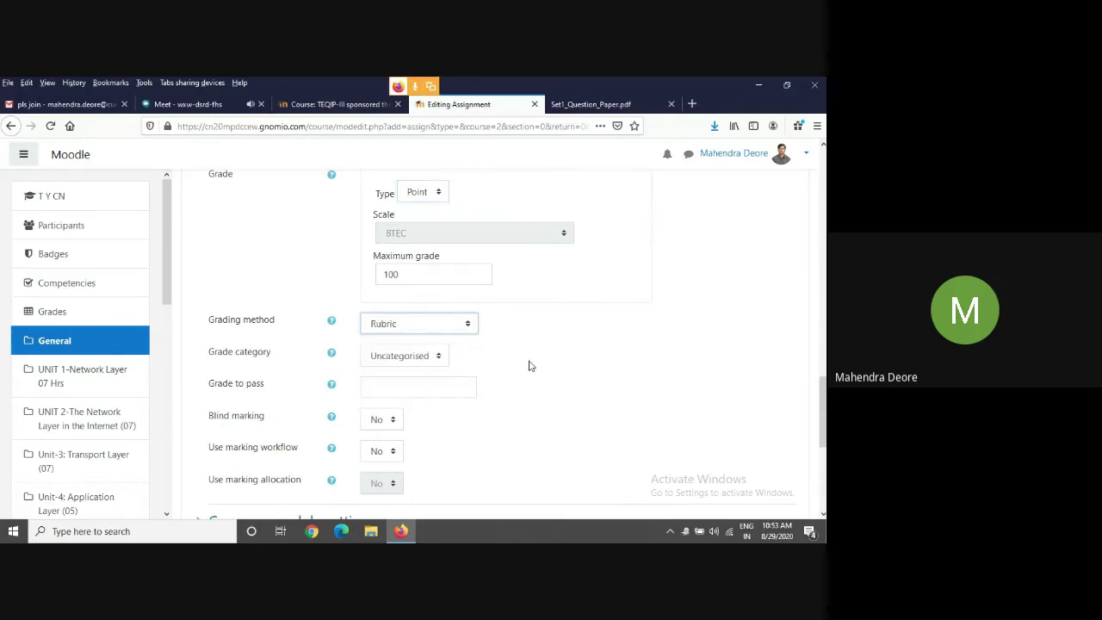
scroll(532, 364, down, 6)
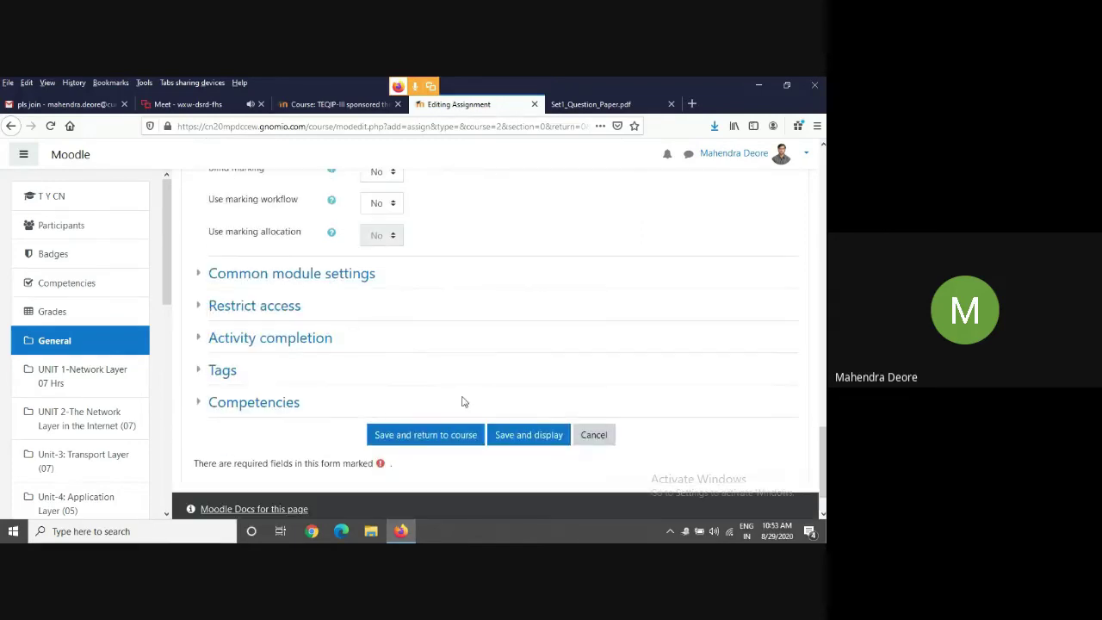
click(445, 439)
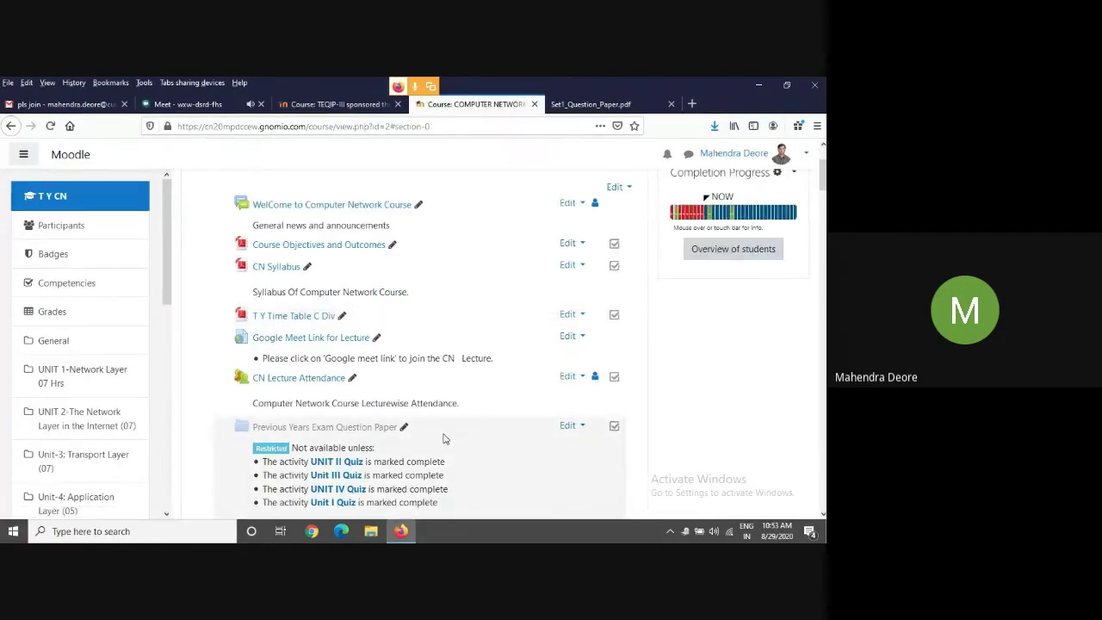
Delete the project assignment from the General section of the COMPUTER NETWORKS course and confirm the deletion.
scroll(444, 439, down, 3)
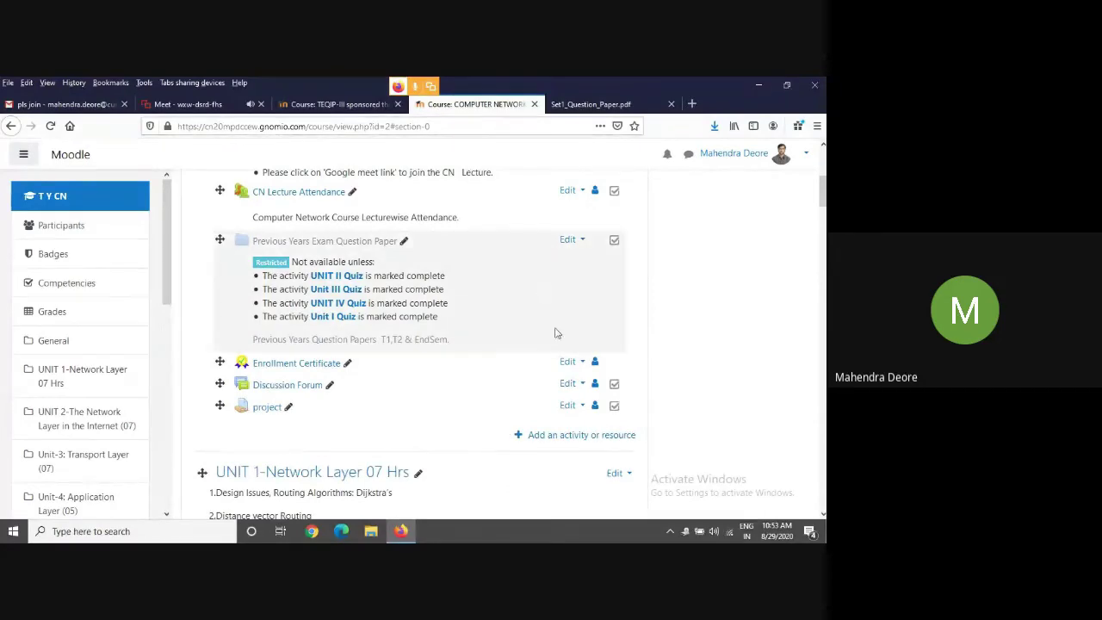
click(570, 405)
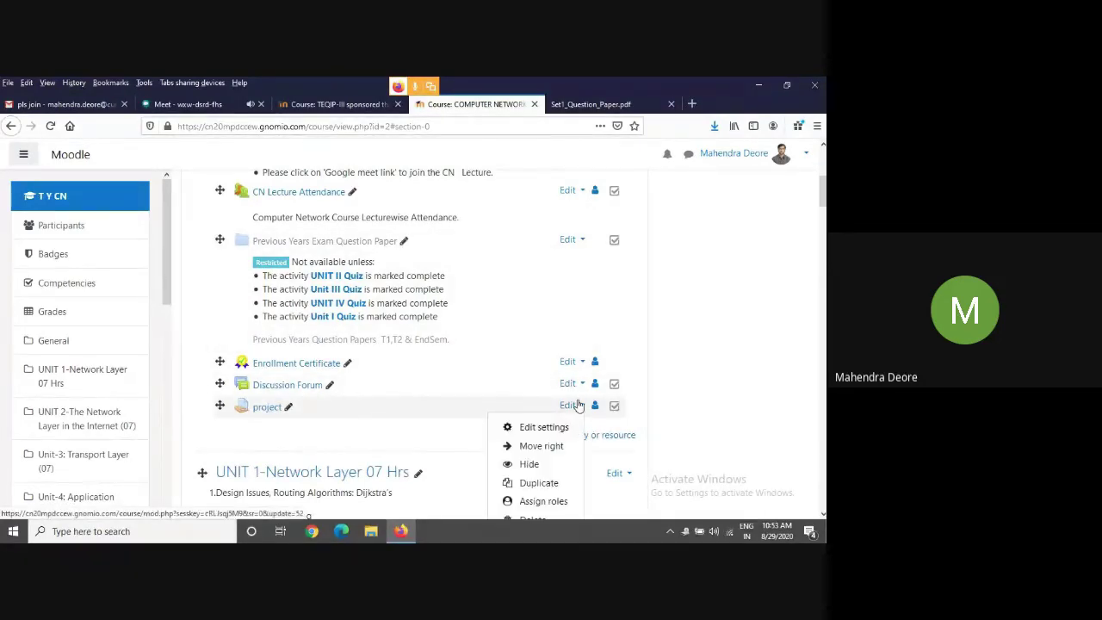
scroll(539, 510, down, 1)
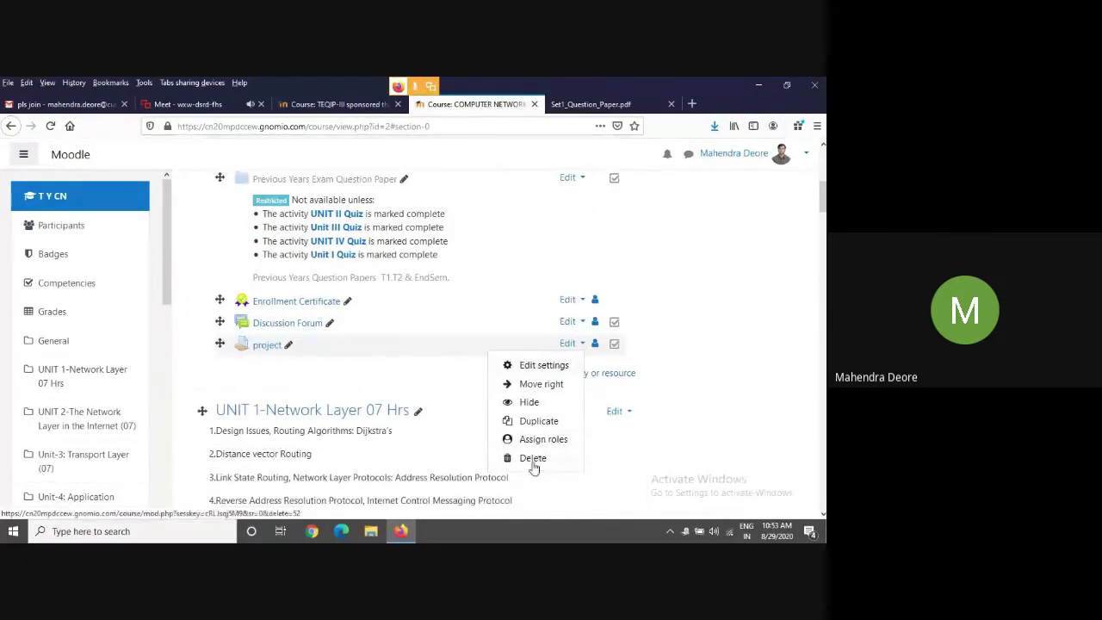
click(534, 465)
click(356, 404)
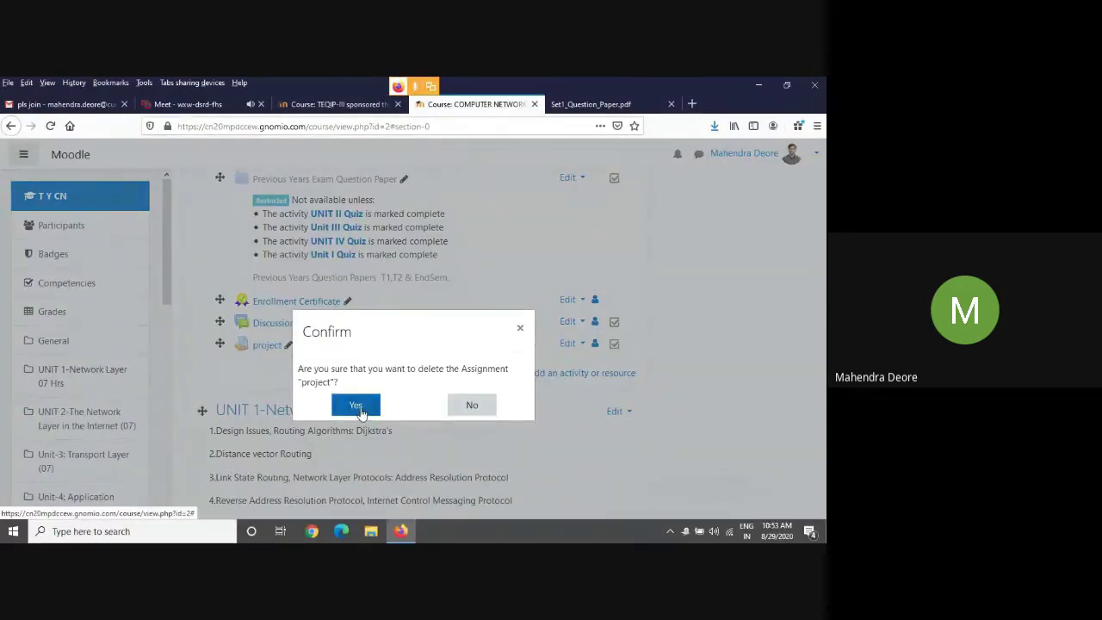
Switch to the TEQIP-III course and open the settings of the project assignment in the Day 2 section.
click(334, 105)
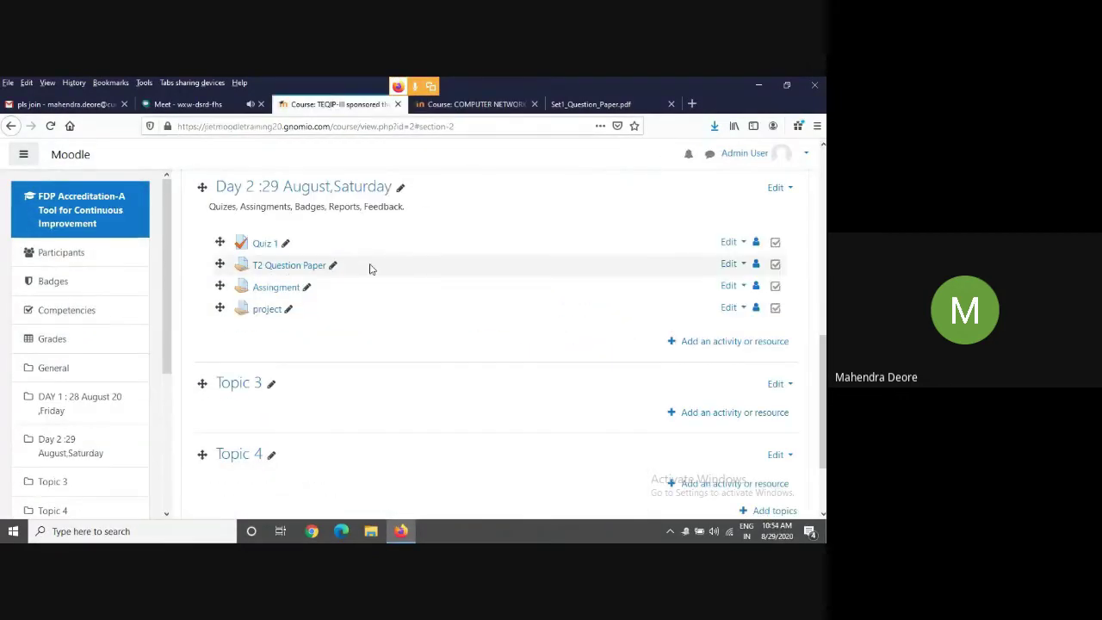
click(738, 309)
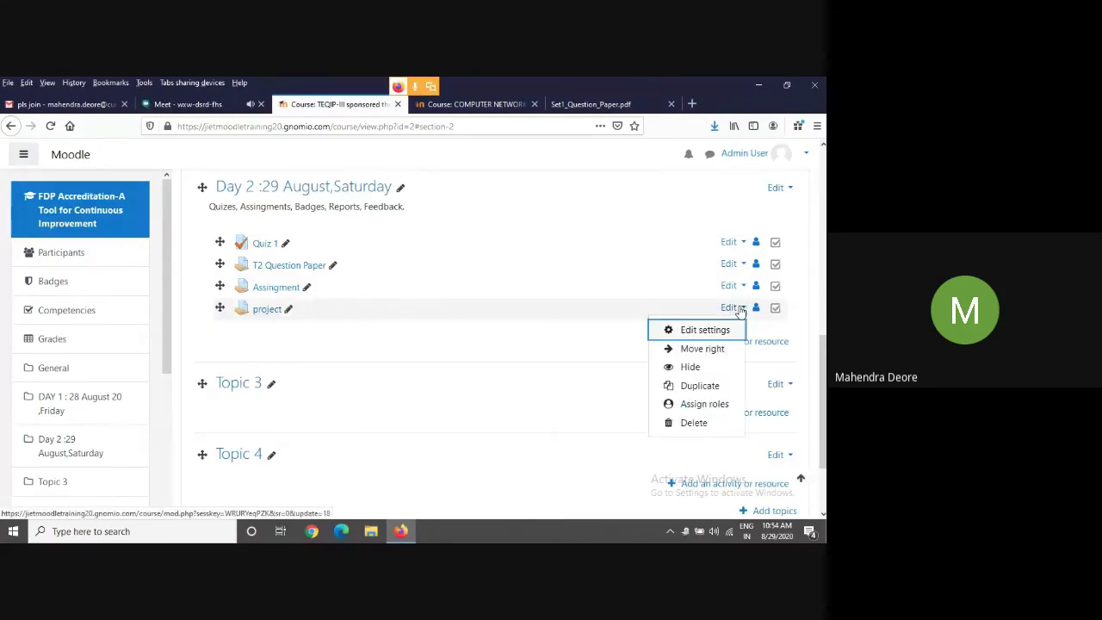
click(701, 329)
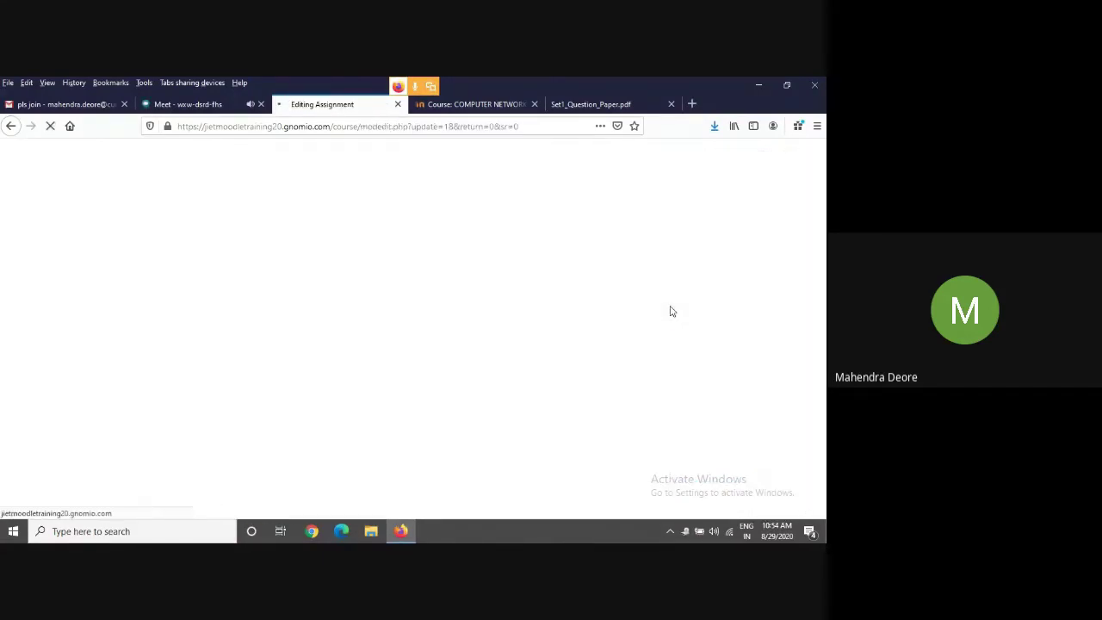
Review the project assignment's submission types, submission settings, feedback types and notification options.
scroll(670, 310, down, 3)
scroll(672, 310, down, 10)
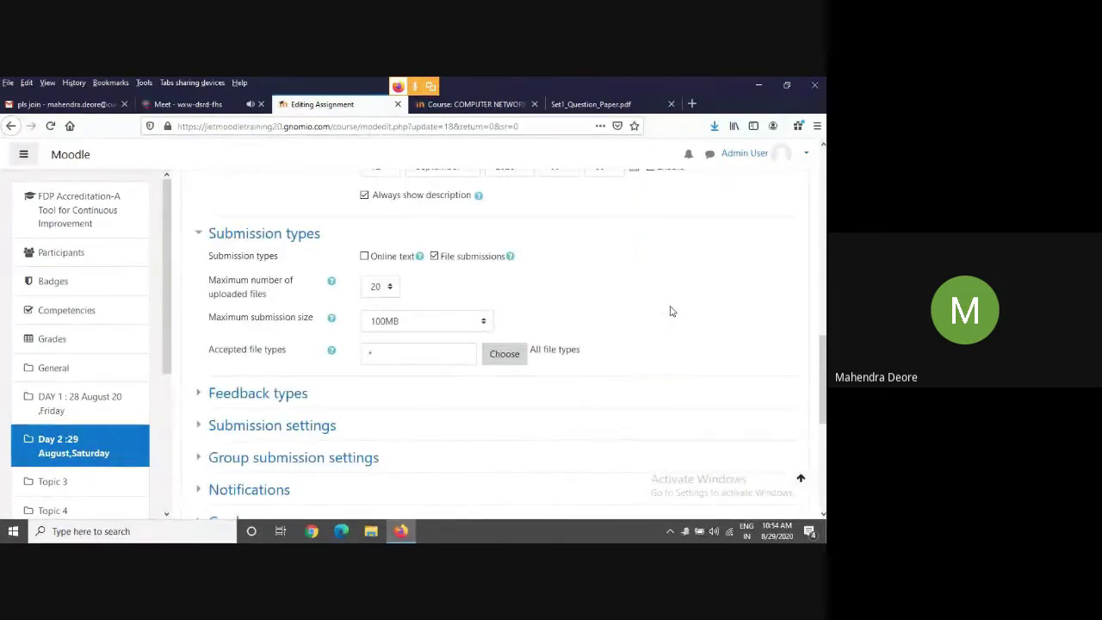
scroll(671, 311, down, 3)
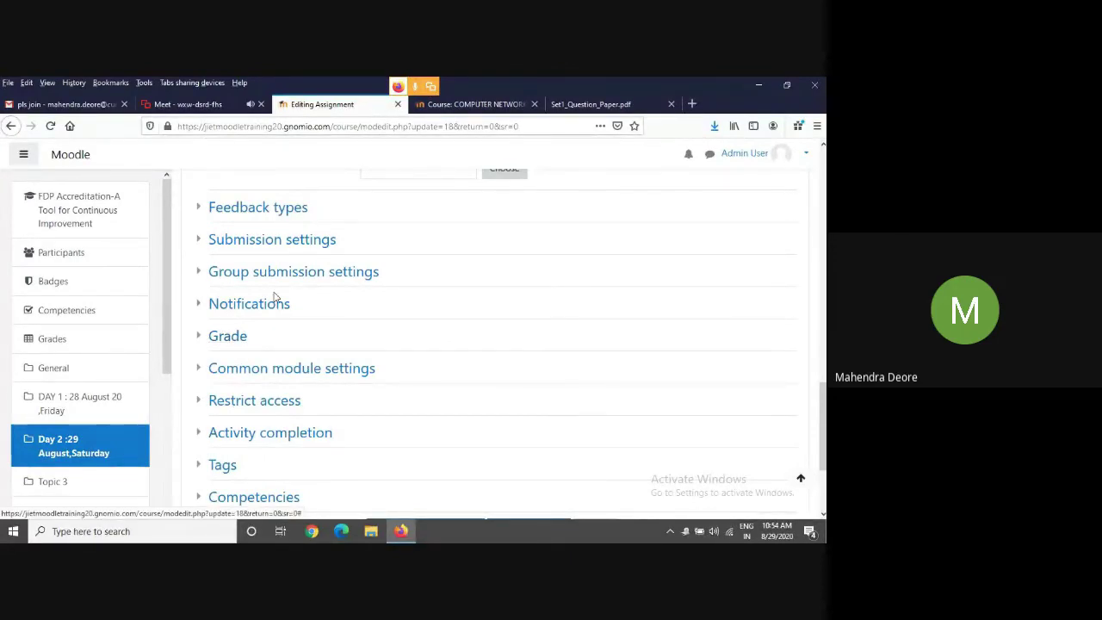
click(287, 241)
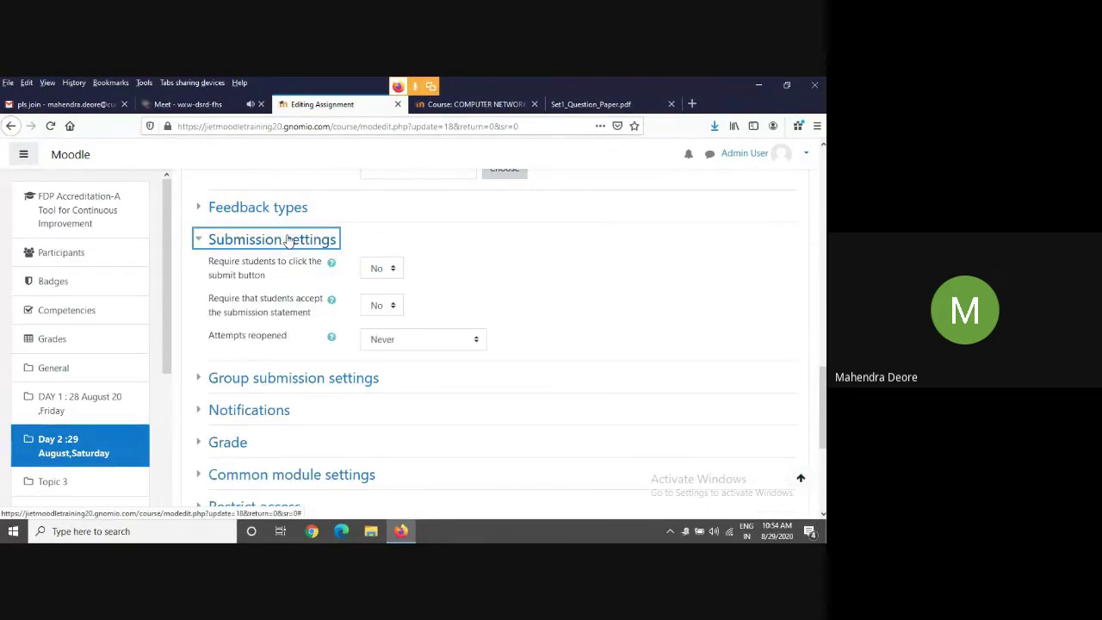
click(267, 210)
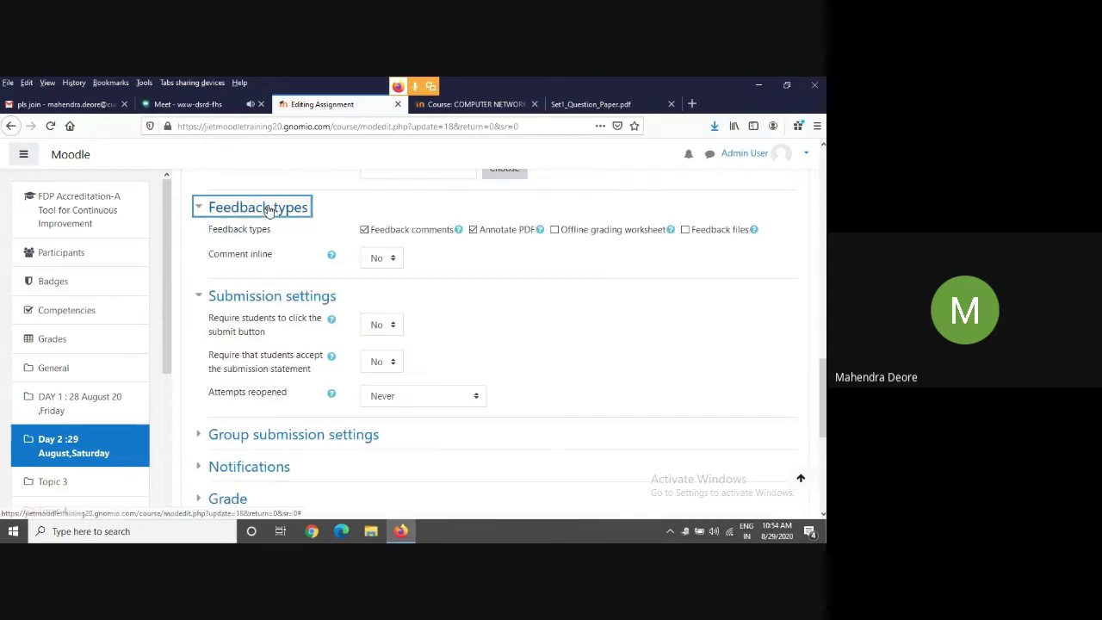
click(269, 210)
click(262, 410)
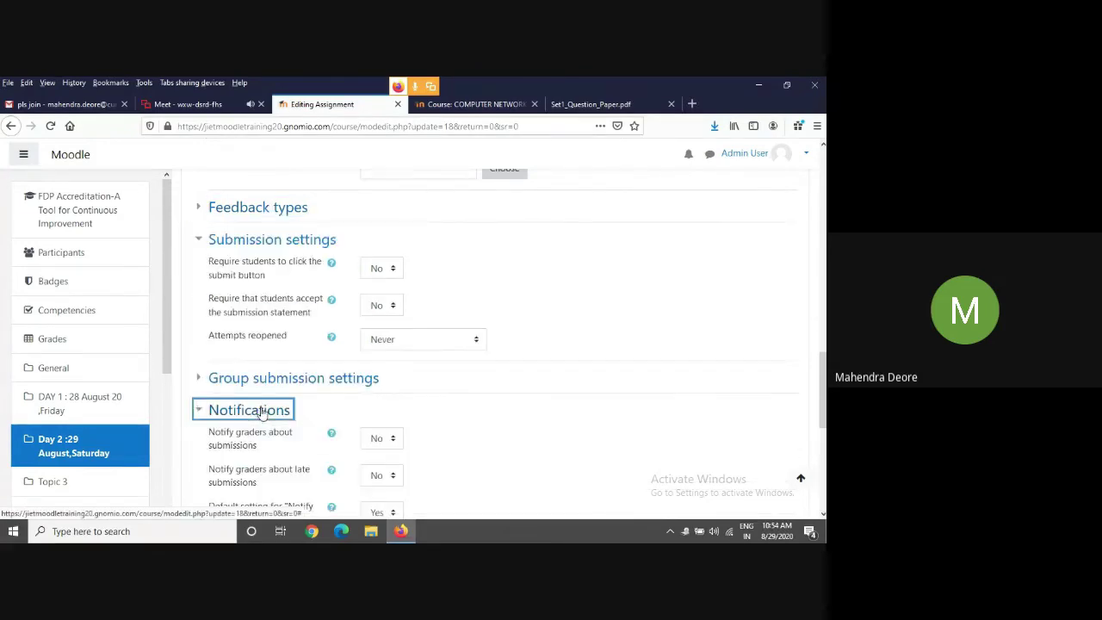
scroll(524, 401, down, 2)
click(258, 224)
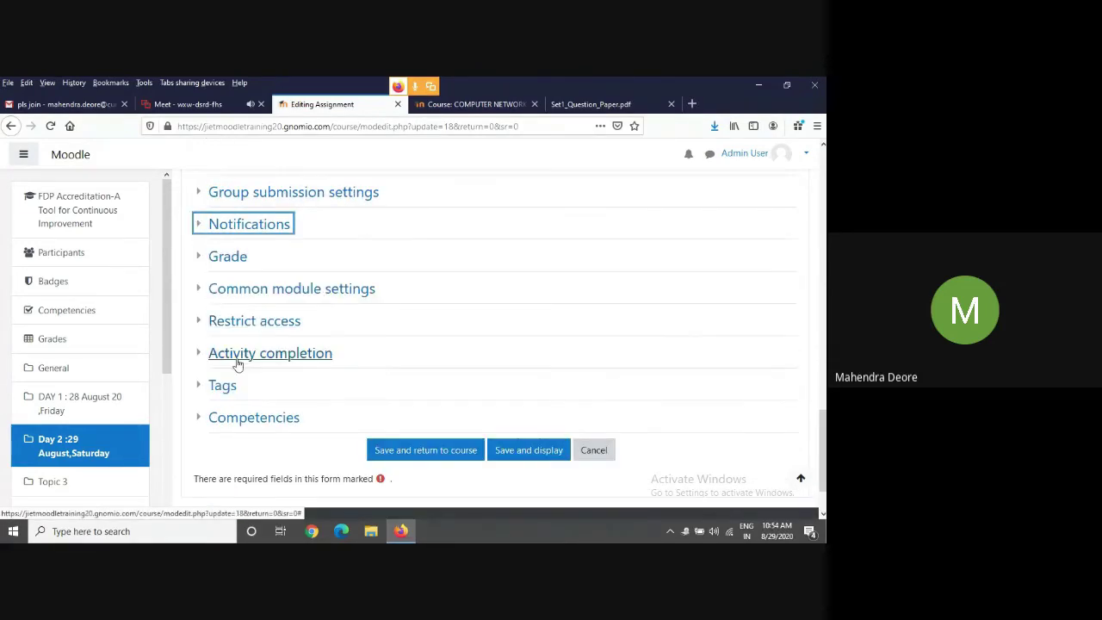
Review the Grade settings of the Day 2 project assignment, keeping Rubric as the grading method.
click(231, 257)
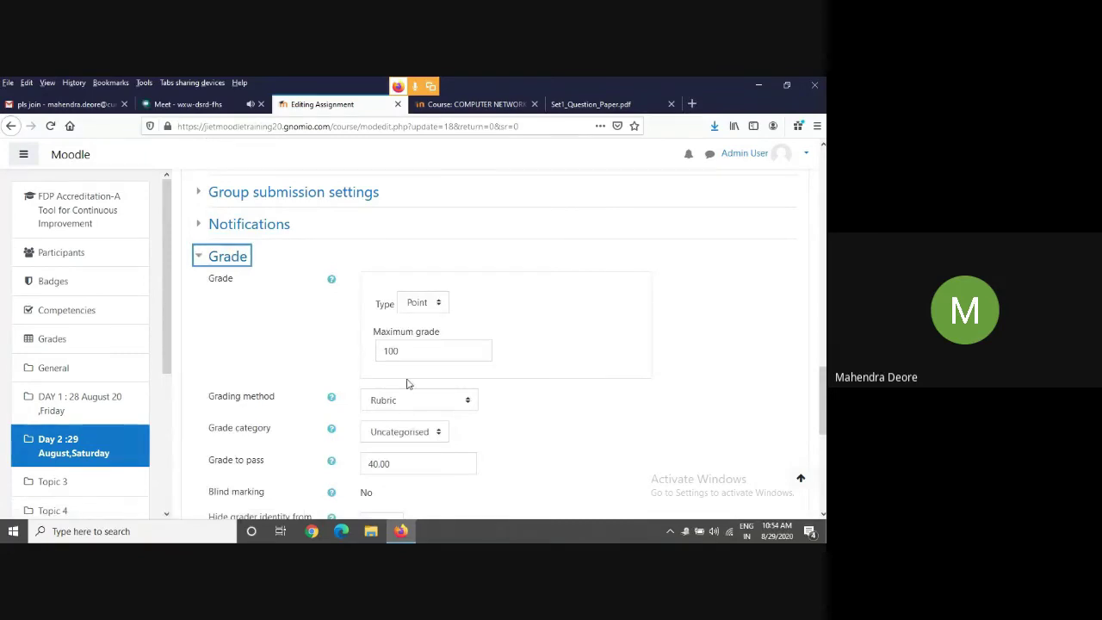
click(431, 350)
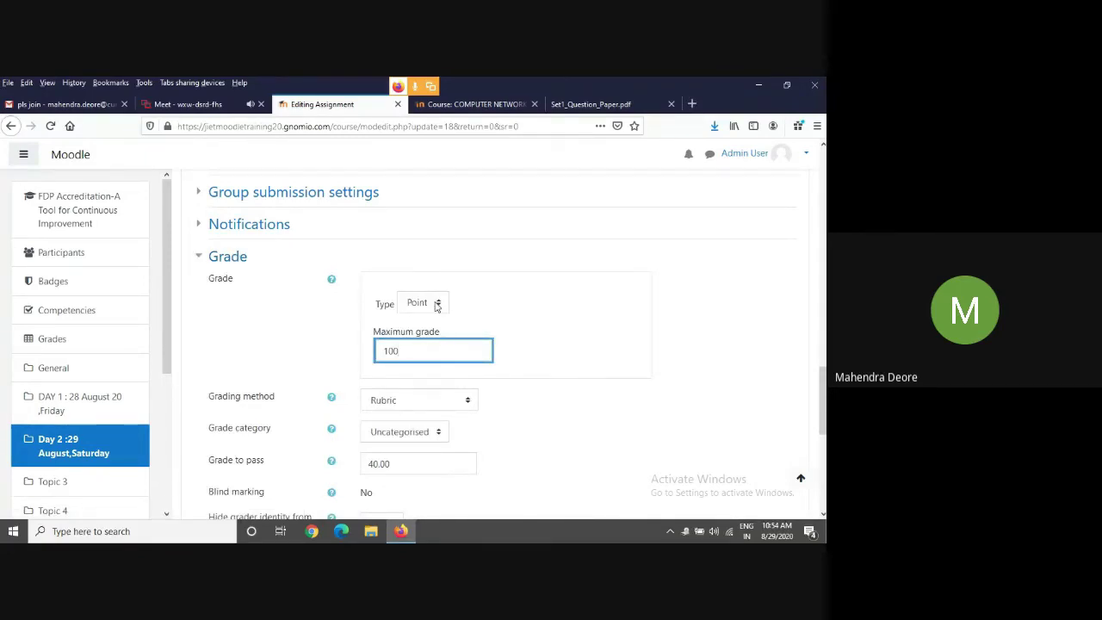
scroll(465, 396, down, 3)
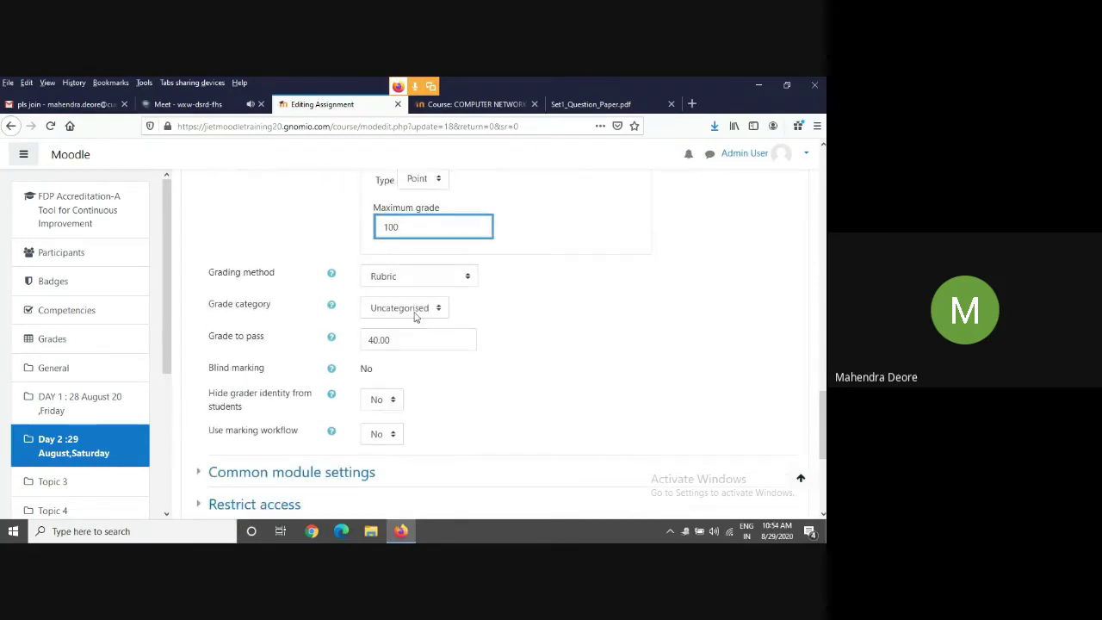
click(469, 276)
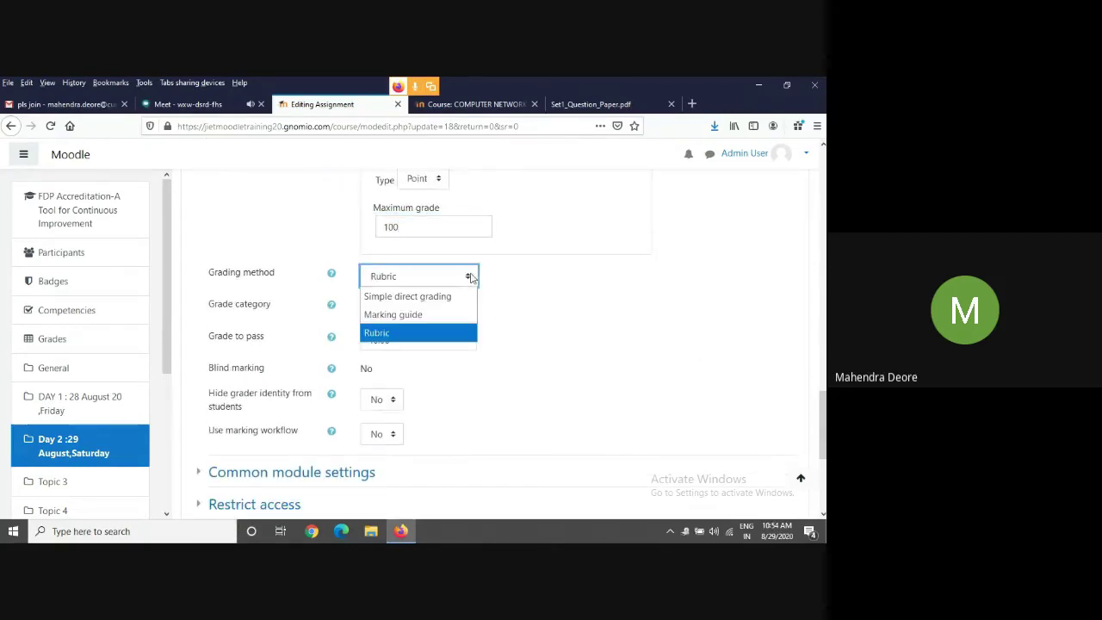
click(419, 334)
scroll(382, 375, down, 3)
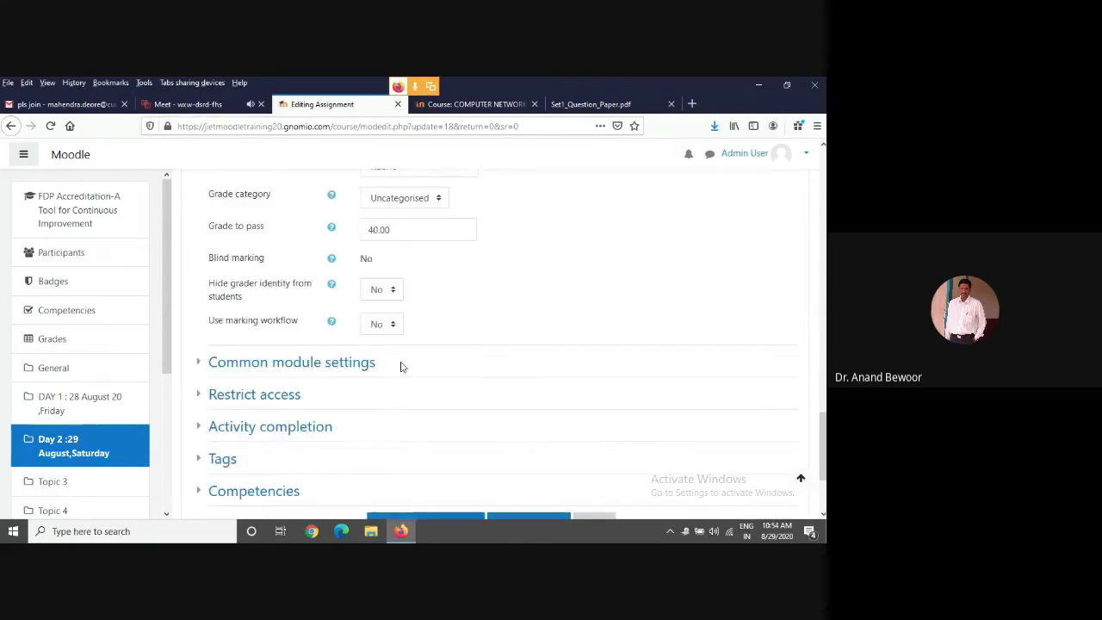
Switch to the Google Meet call and stop presenting the screen.
click(200, 106)
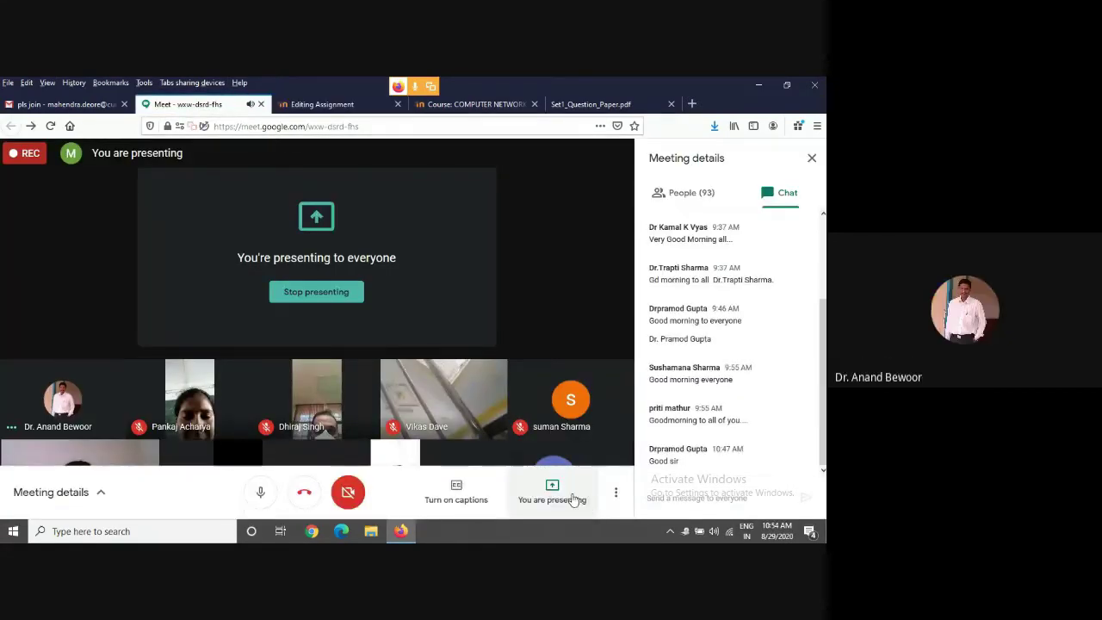
click(616, 492)
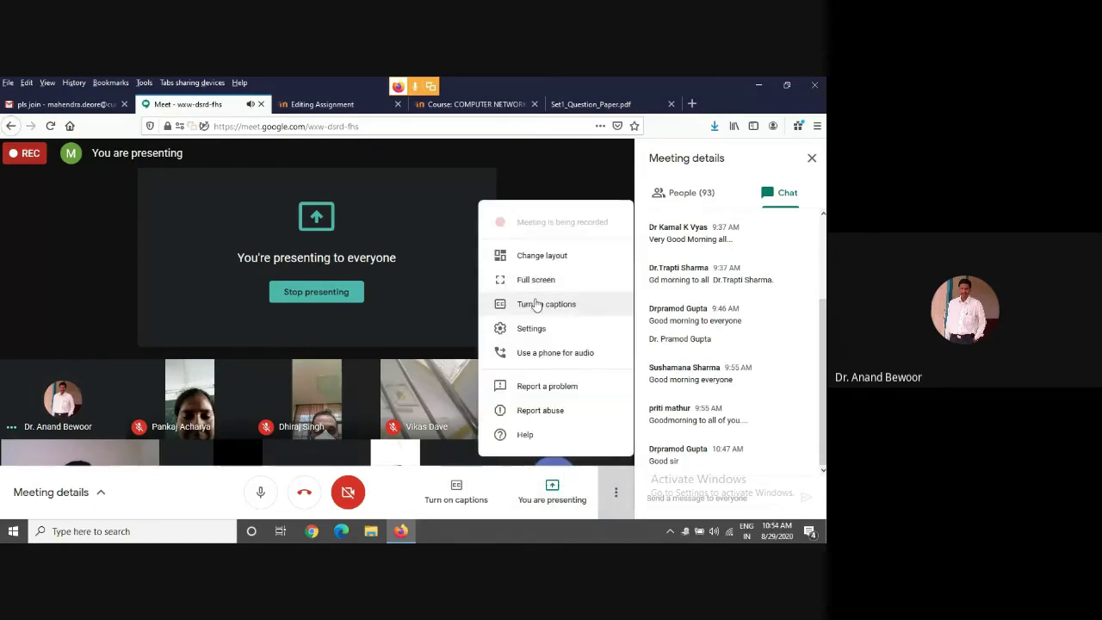
click(328, 291)
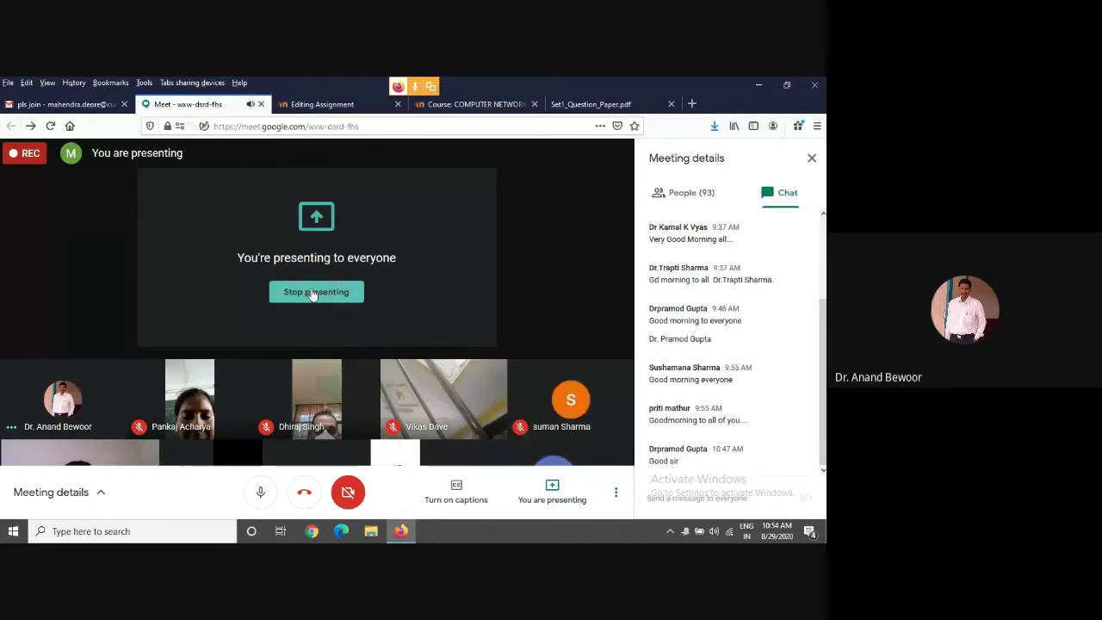
Stop presenting in the Meet call, and start defining a new rubric from scratch on the Project assignment's Advanced grading page.
click(314, 293)
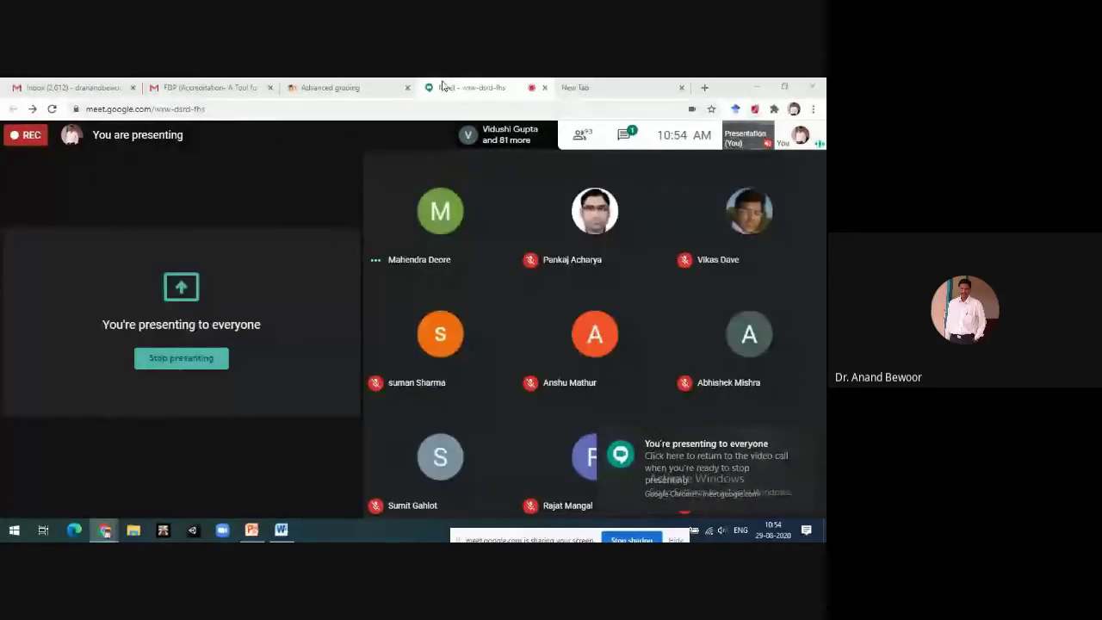
click(345, 87)
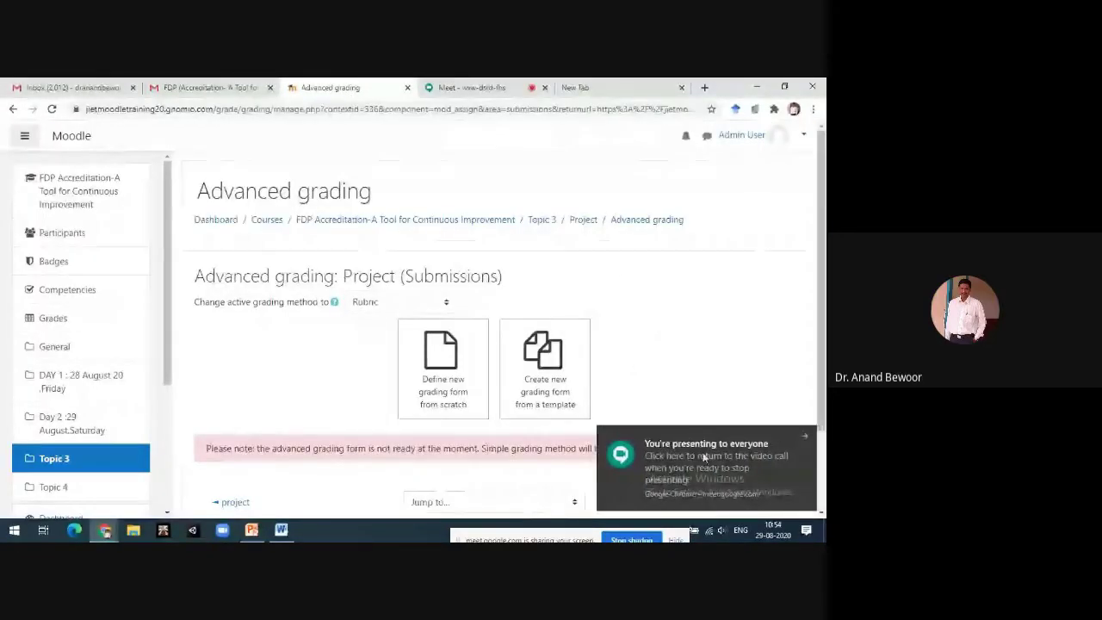
click(803, 436)
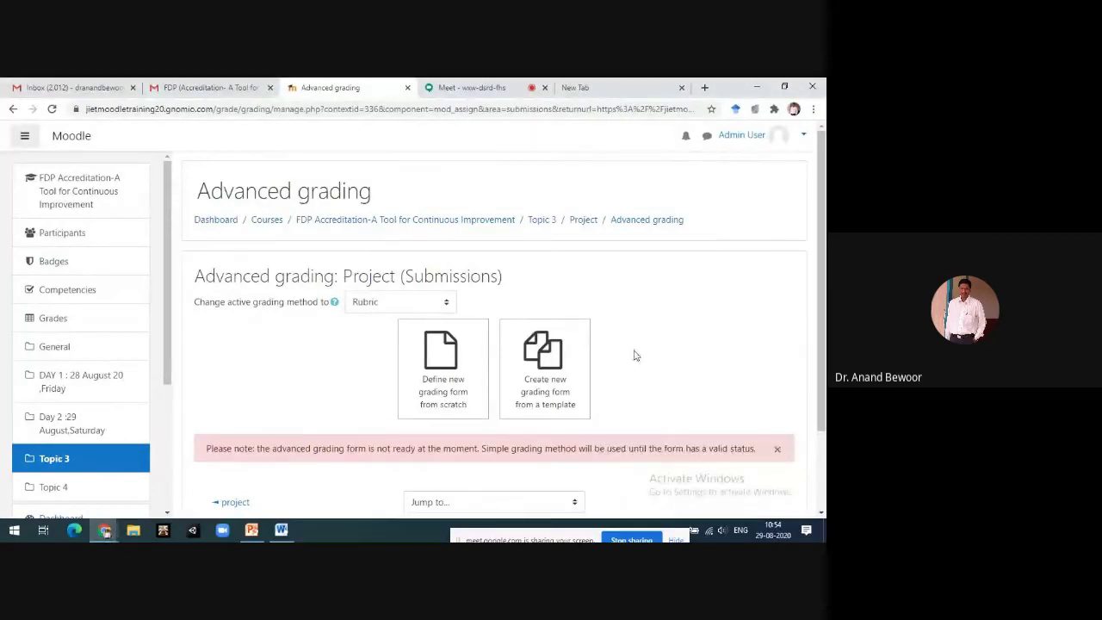
scroll(634, 357, down, 2)
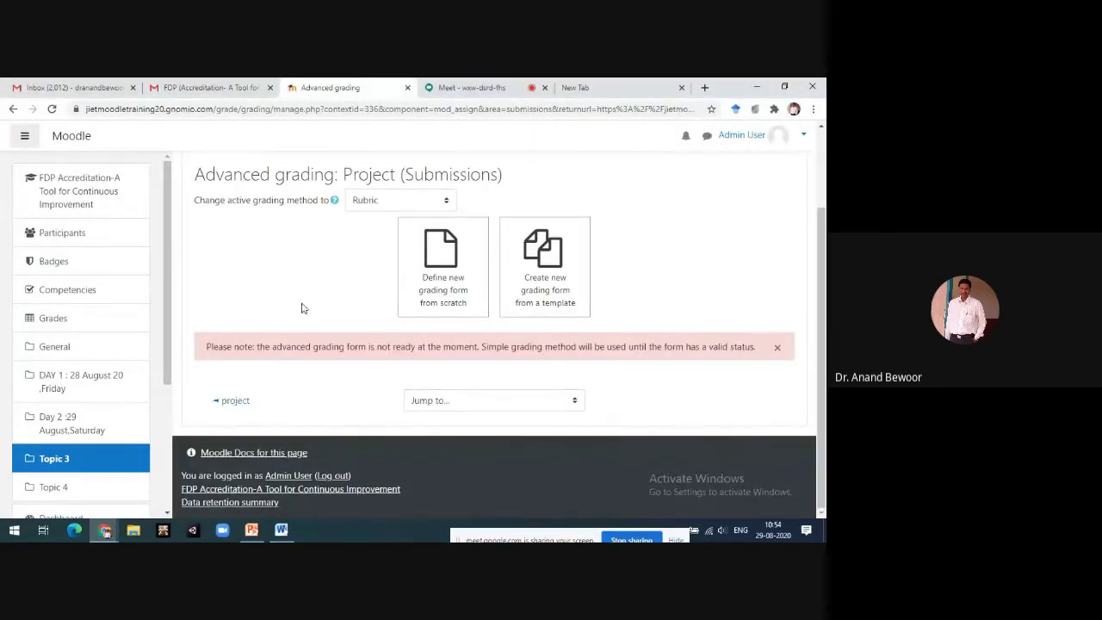
click(441, 286)
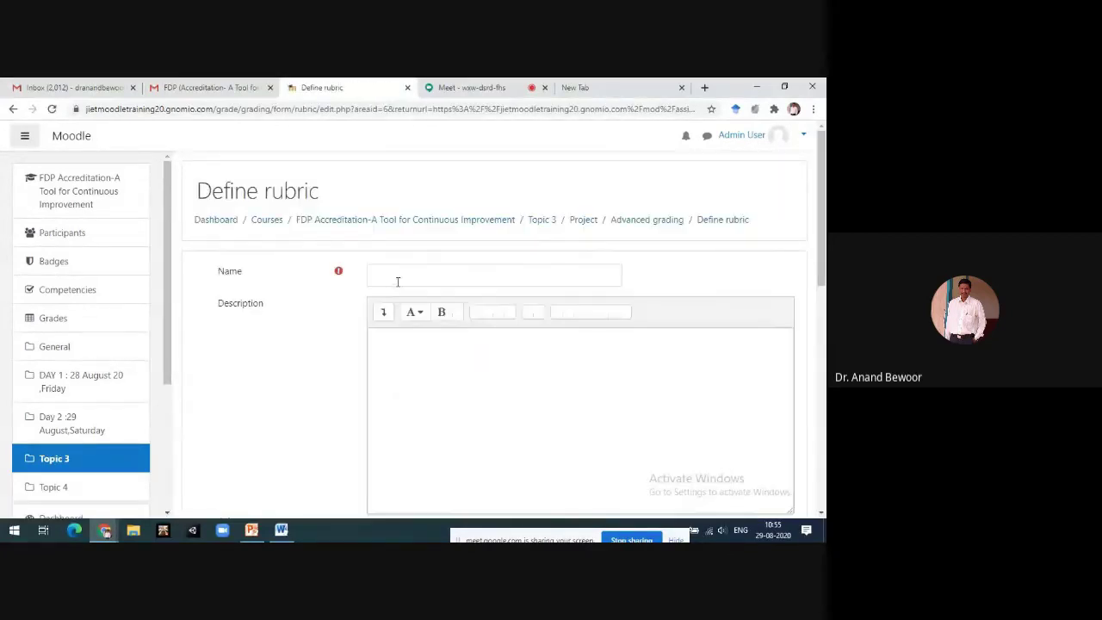
Name the rubric Project Evaluation and enter placeholder text starting with ABC as its description.
click(398, 274)
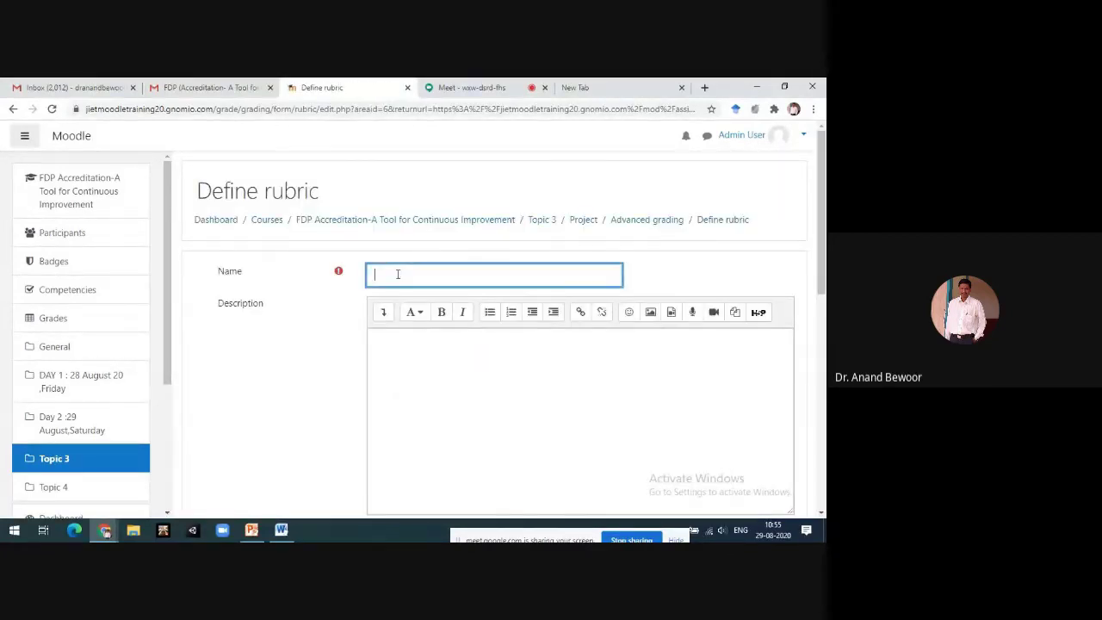
scroll(401, 276, down, 3)
scroll(403, 275, up, 2)
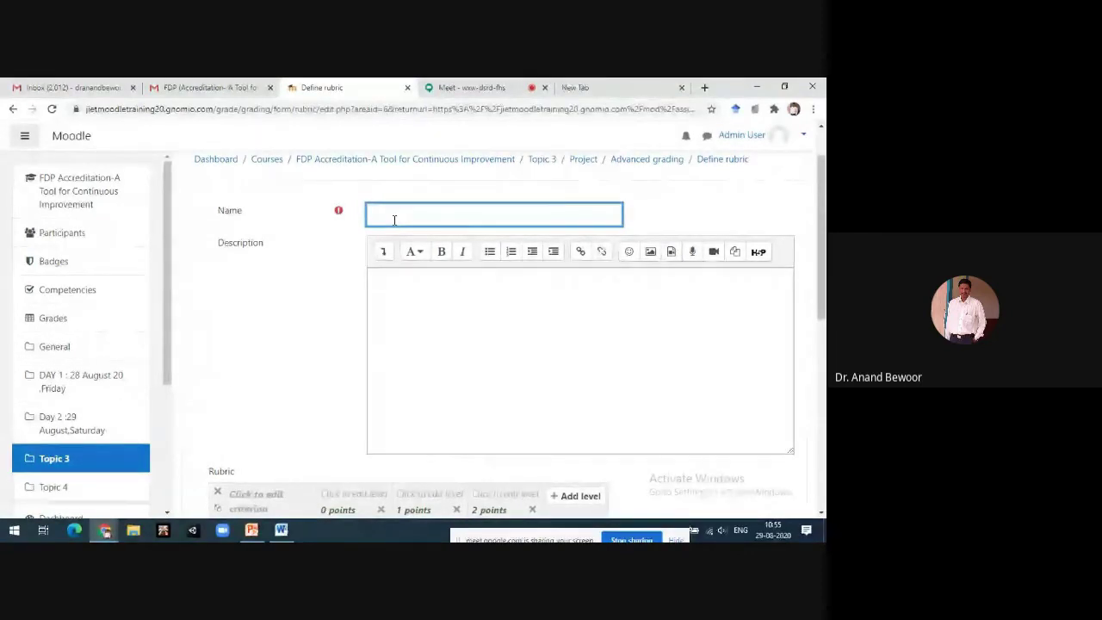
text(Project)
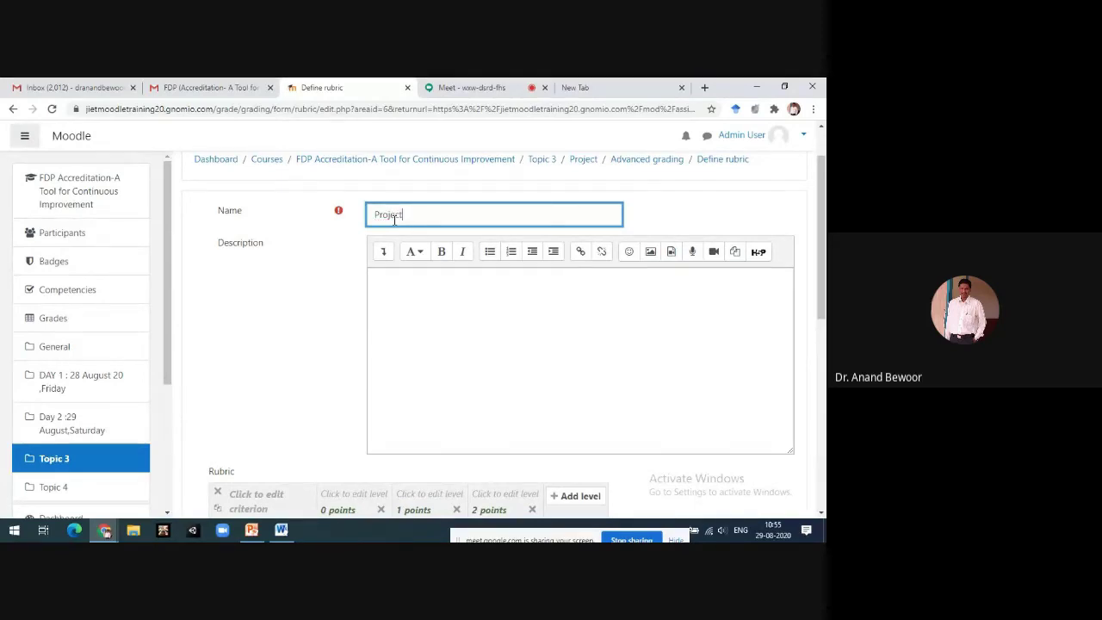
text(Evalu)
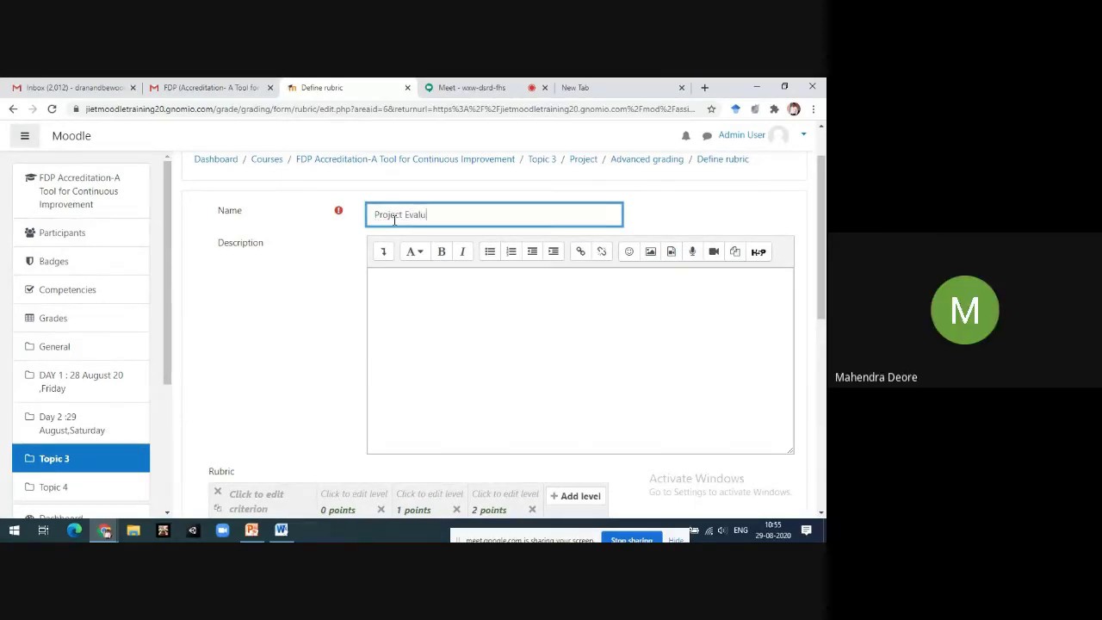
text(ation)
click(391, 288)
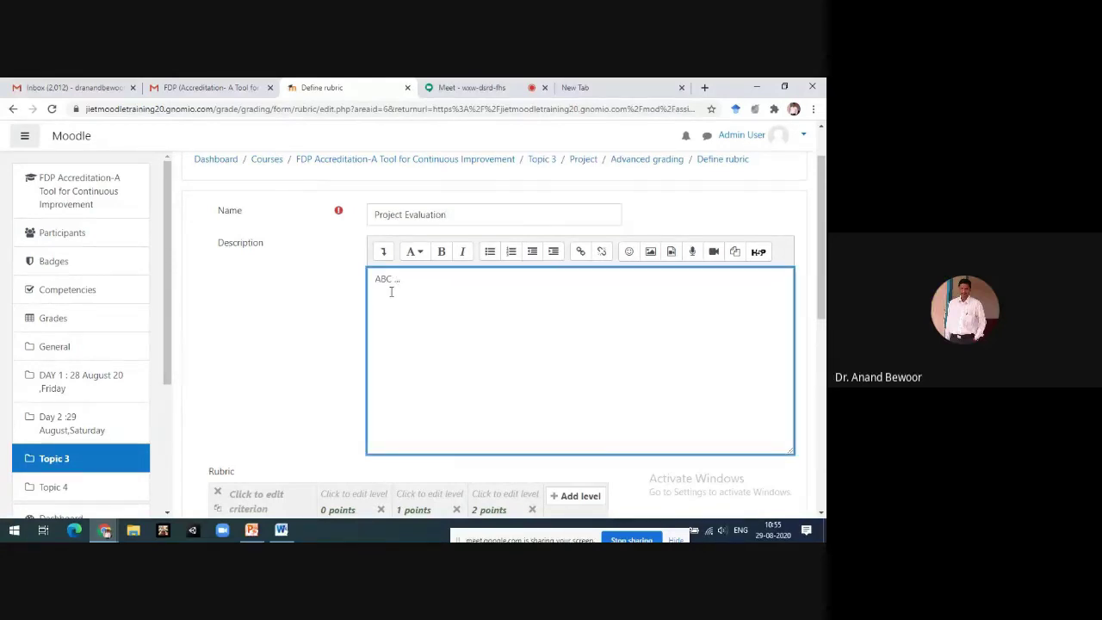
Name the first criterion Prsentation, label its three levels Poor, good and V. good, and add a fourth level named excellent.
scroll(353, 364, down, 2)
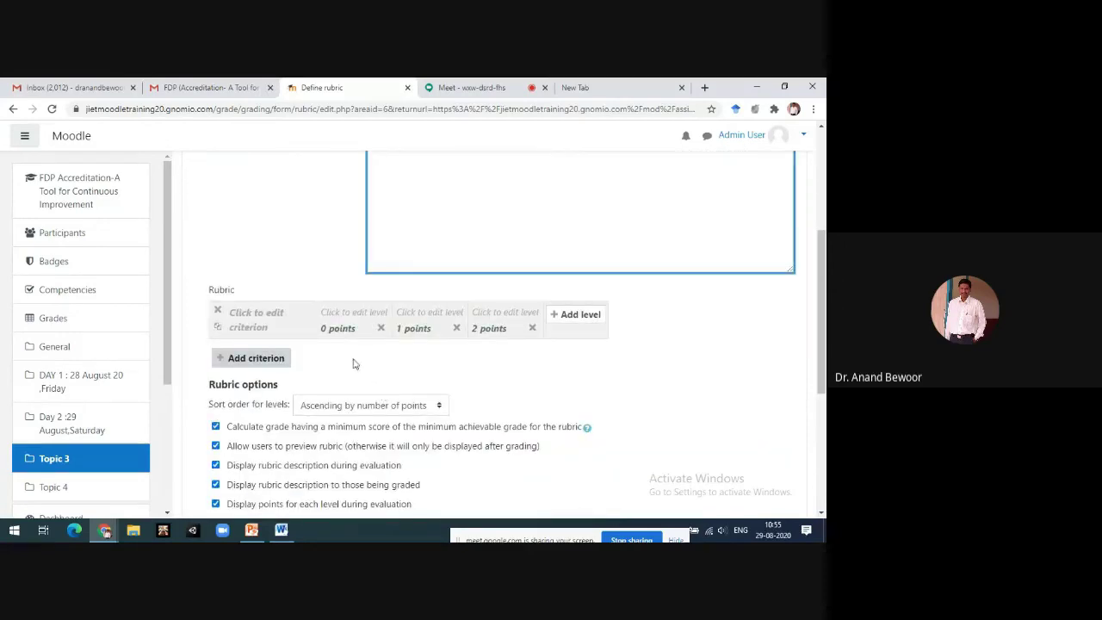
click(262, 311)
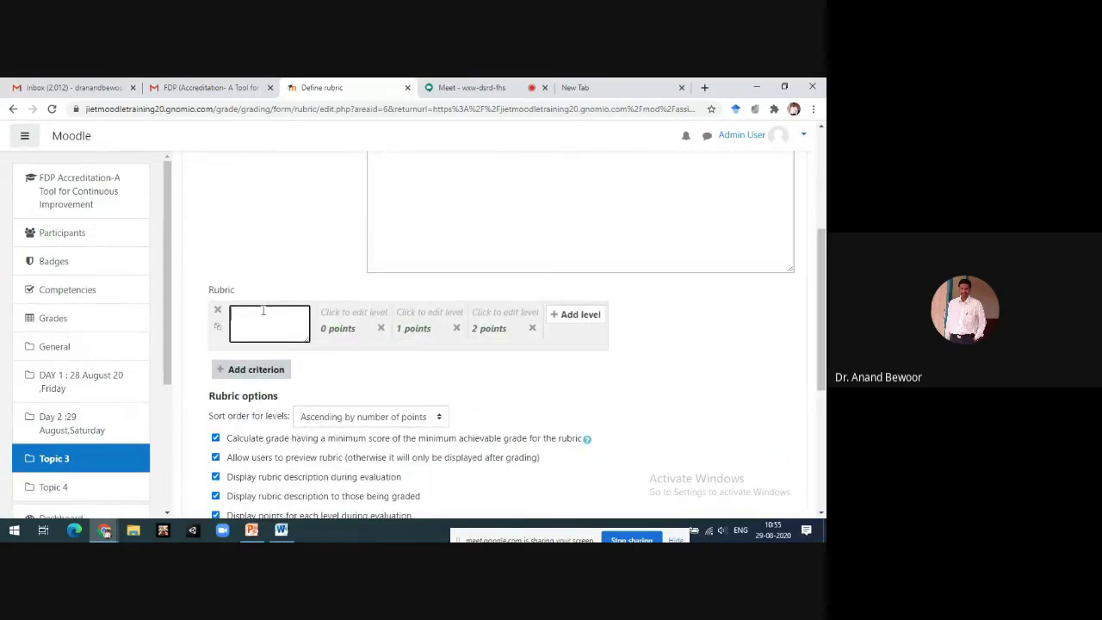
text(Prsentation)
click(343, 327)
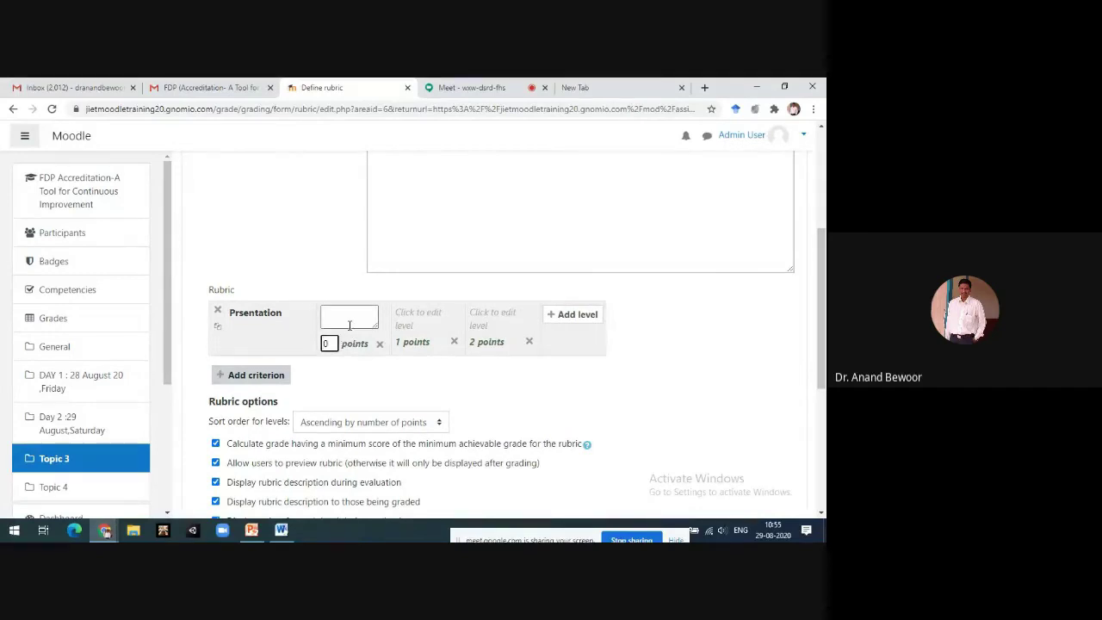
click(350, 322)
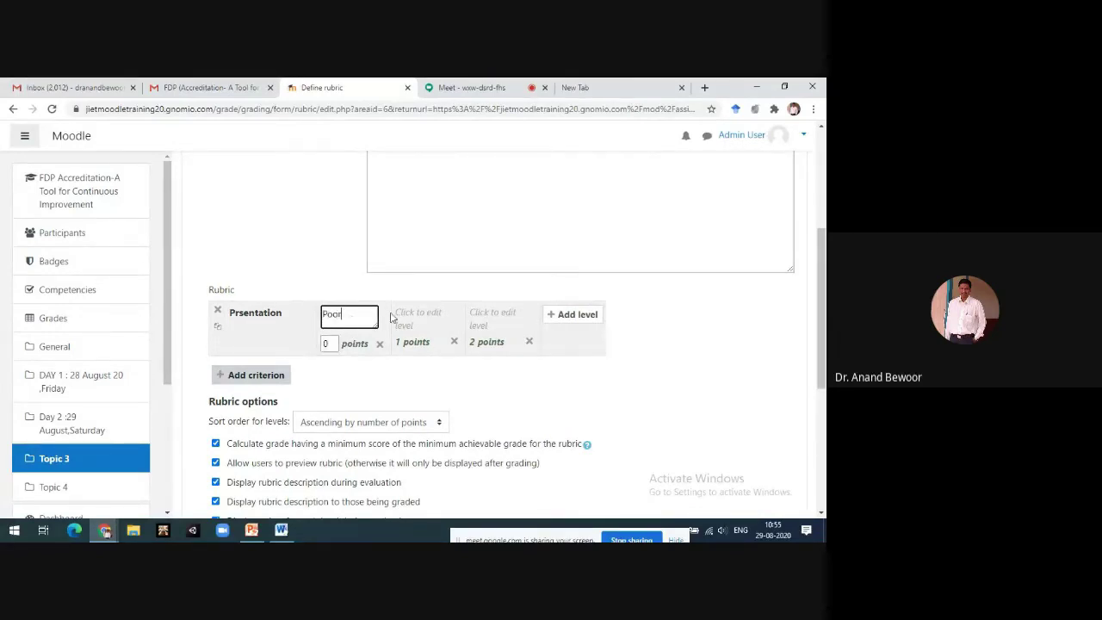
click(418, 318)
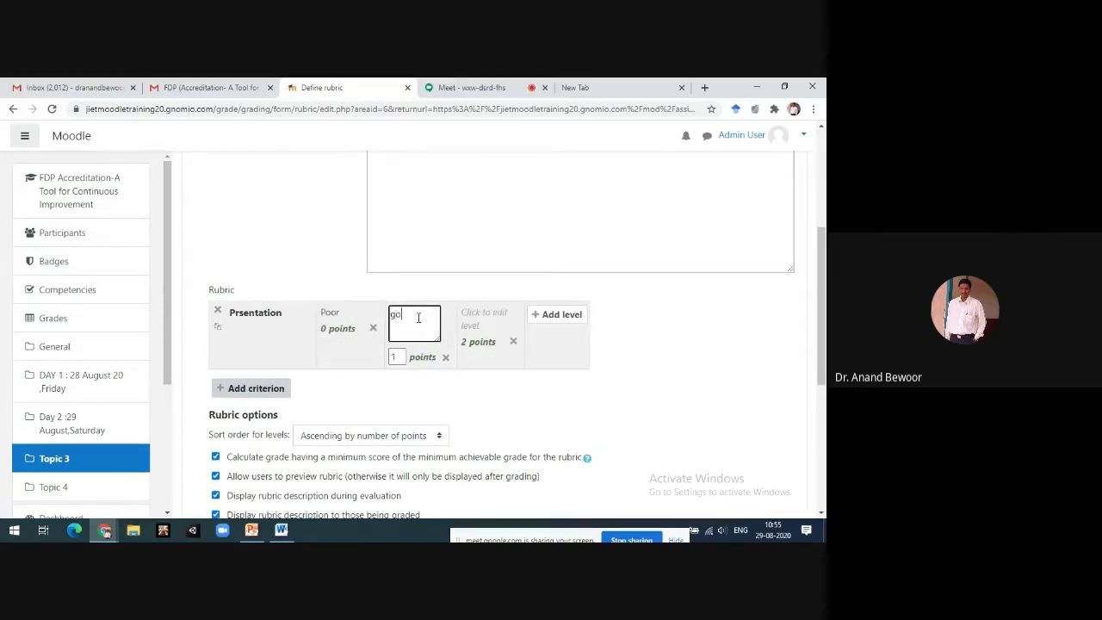
text(good)
click(496, 321)
text(V)
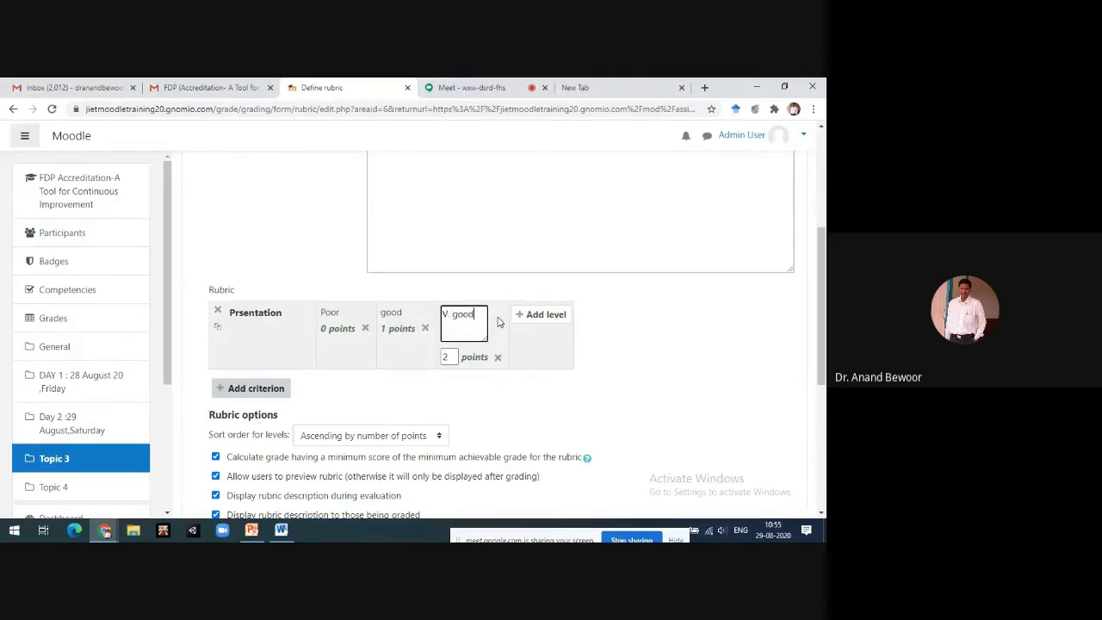
click(538, 315)
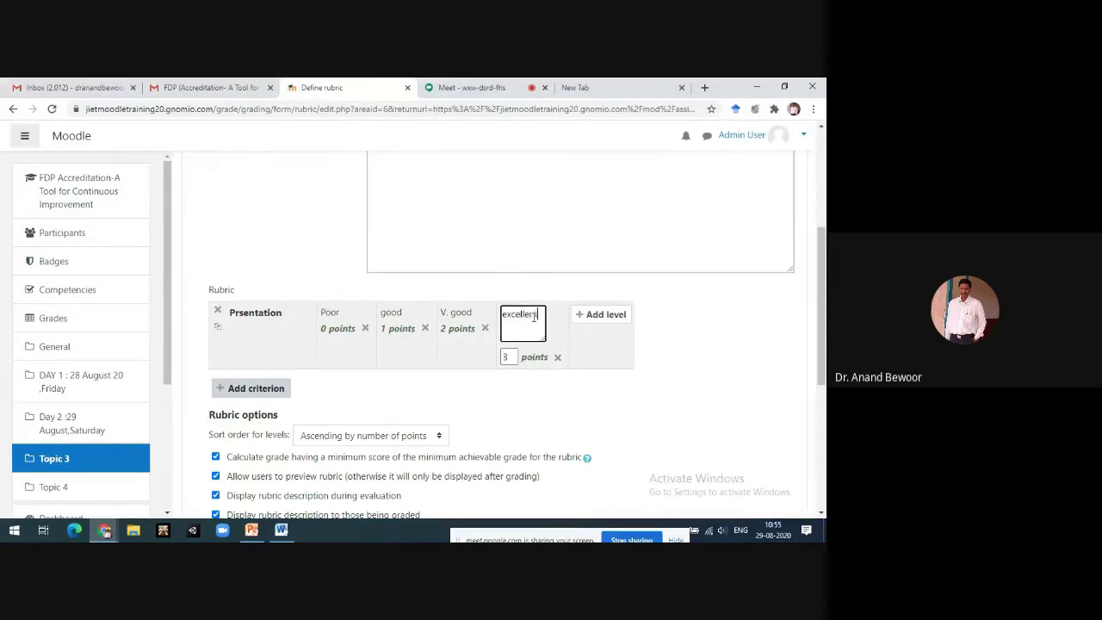
Set the points of the Prsentation levels to 5 for Poor, 10 for good, 15 for V. good and 20 for excellent.
click(325, 333)
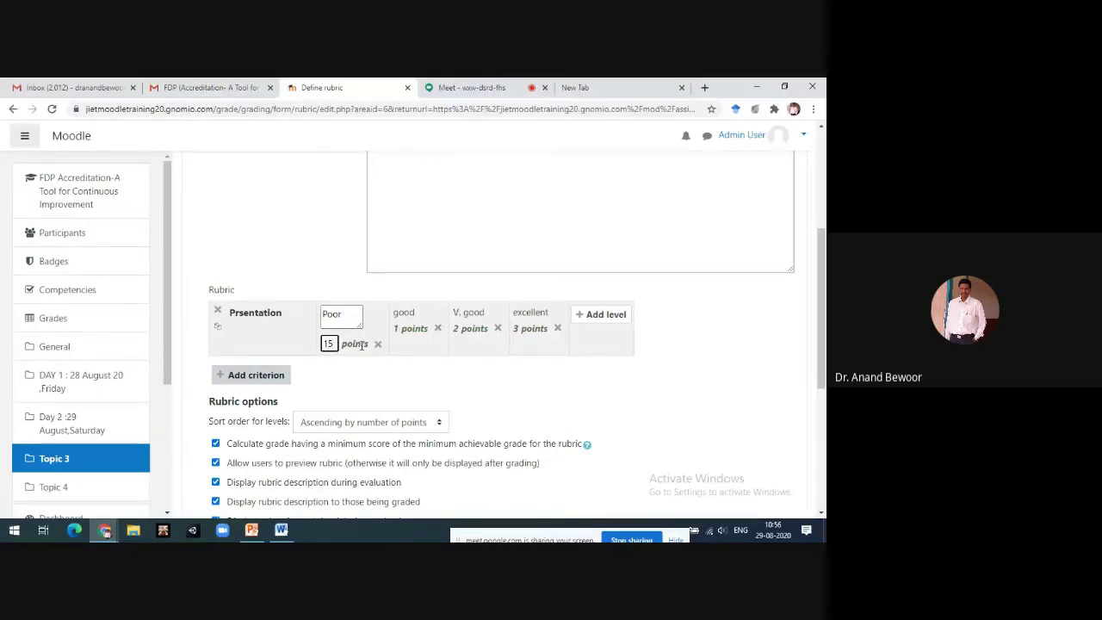
key(BackSpace)
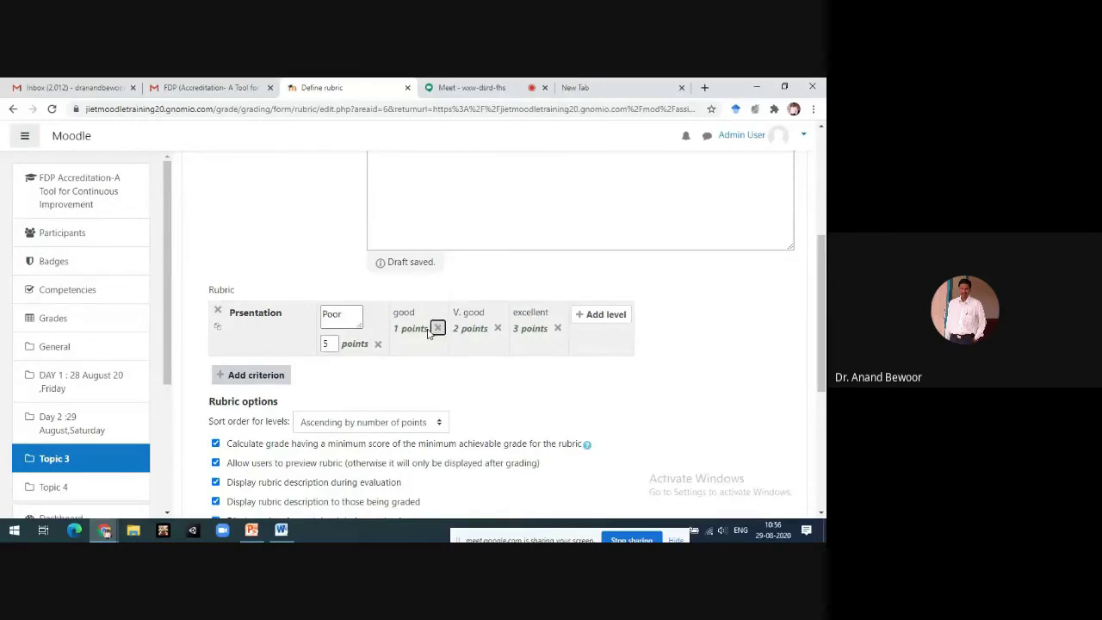
click(438, 328)
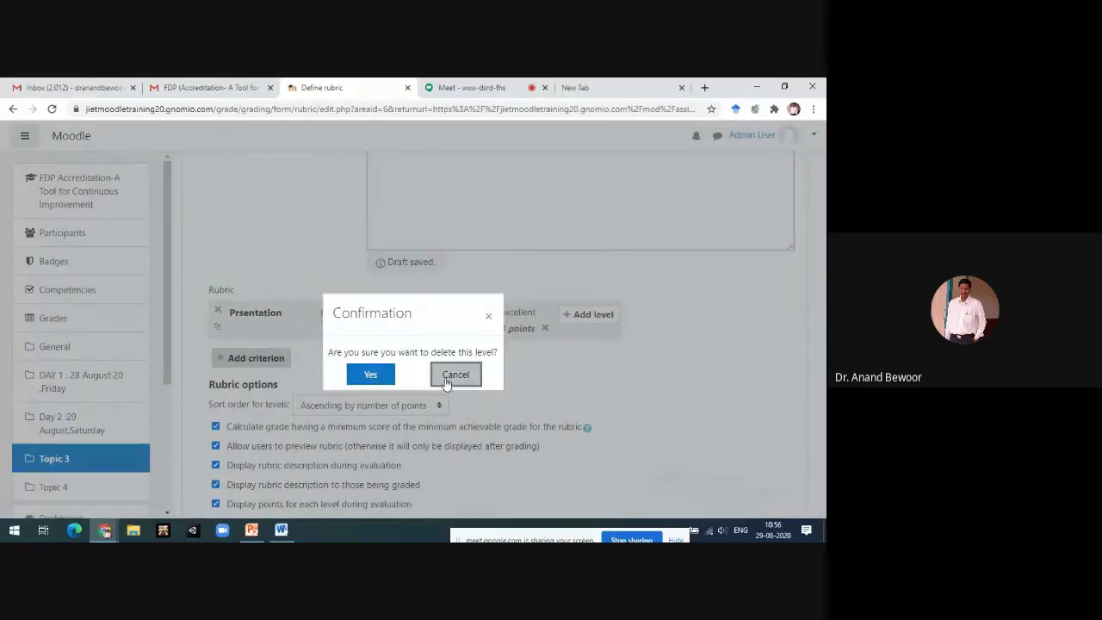
click(456, 375)
click(388, 329)
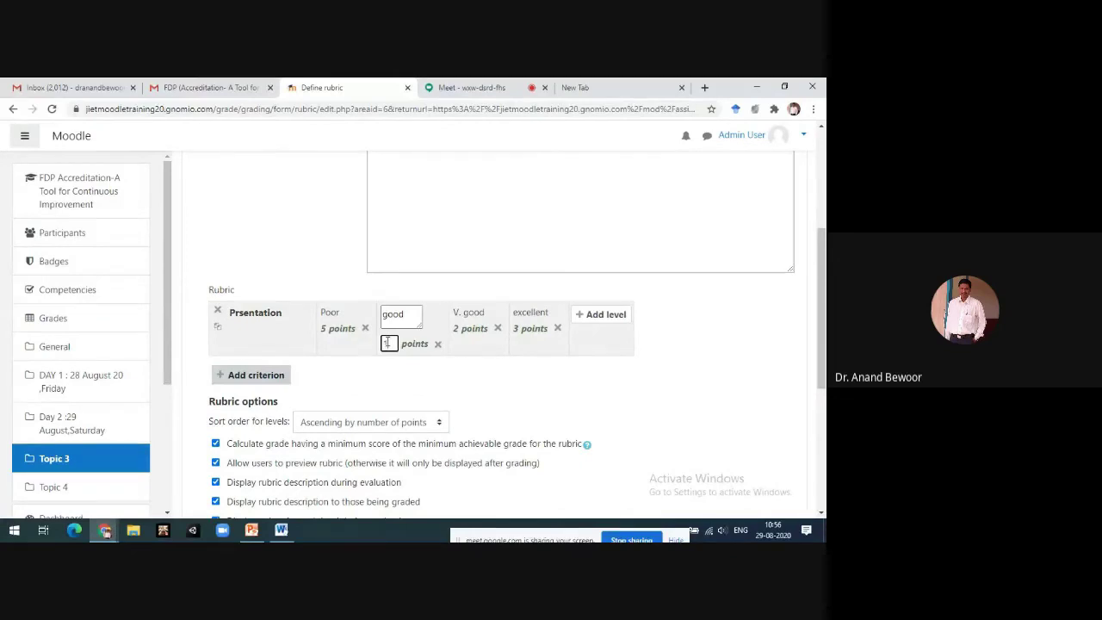
text(0)
click(446, 349)
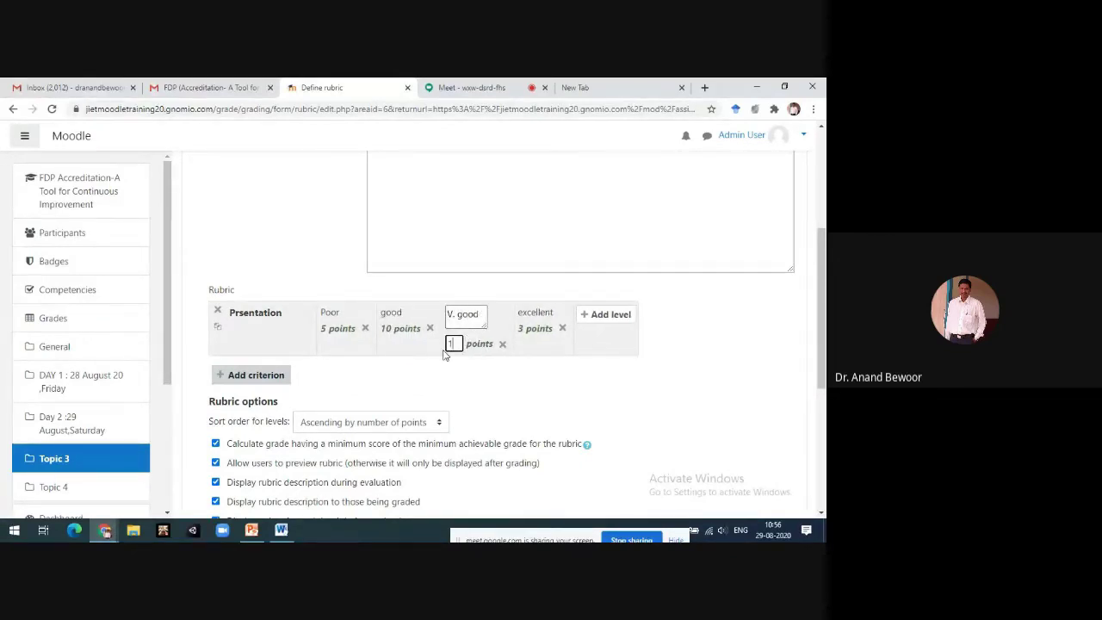
click(533, 332)
text(20)
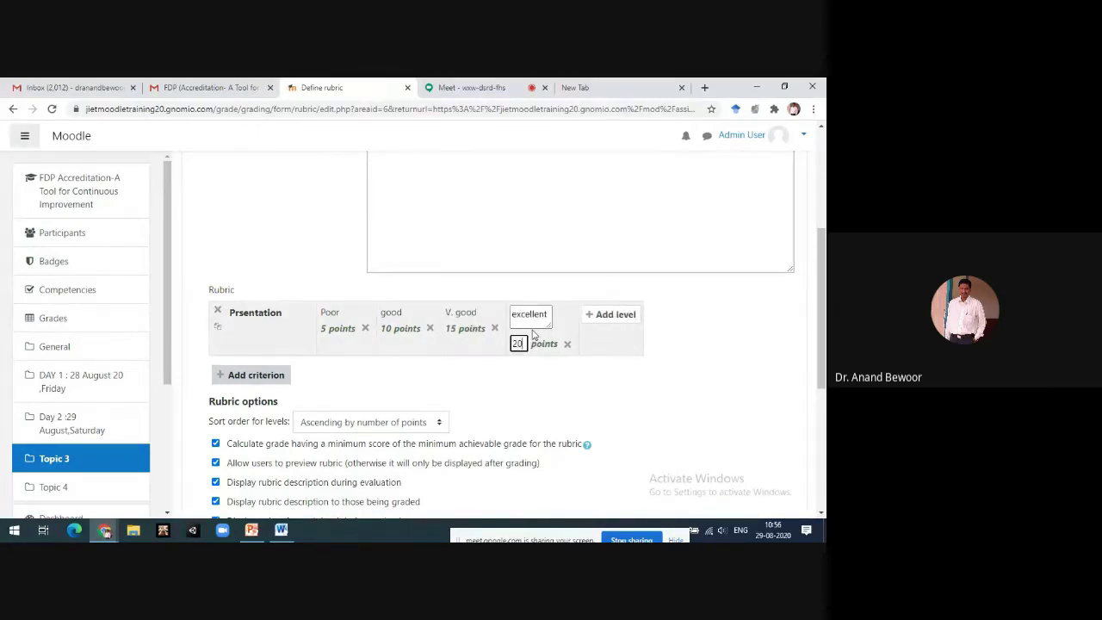
click(601, 359)
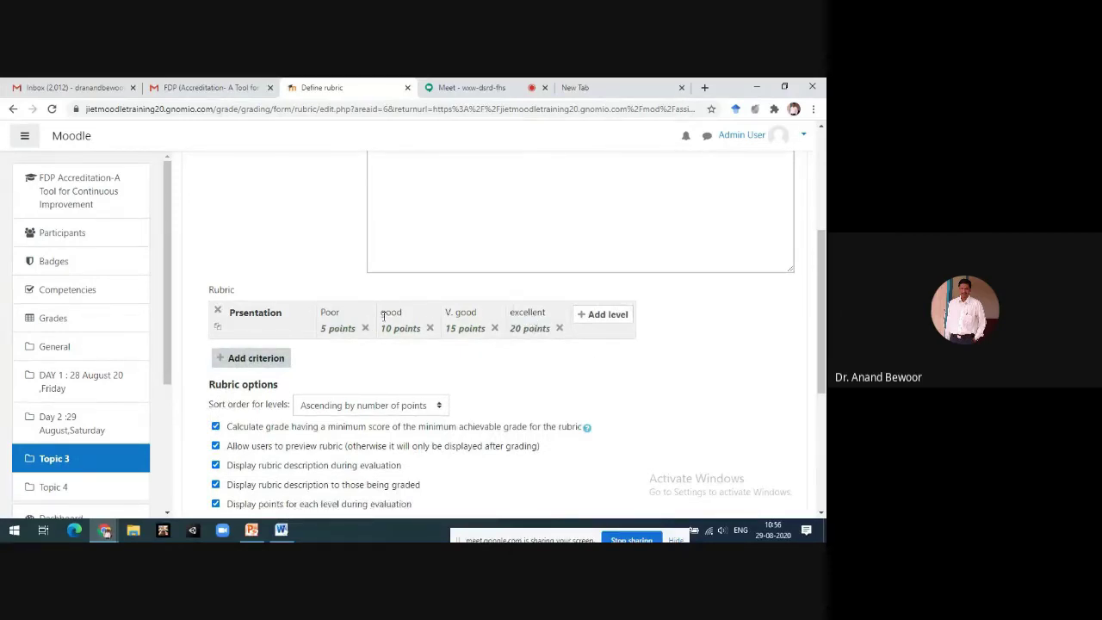
Add a fifth level named Outstanding worth 25 points to the Prsentation criterion.
click(594, 315)
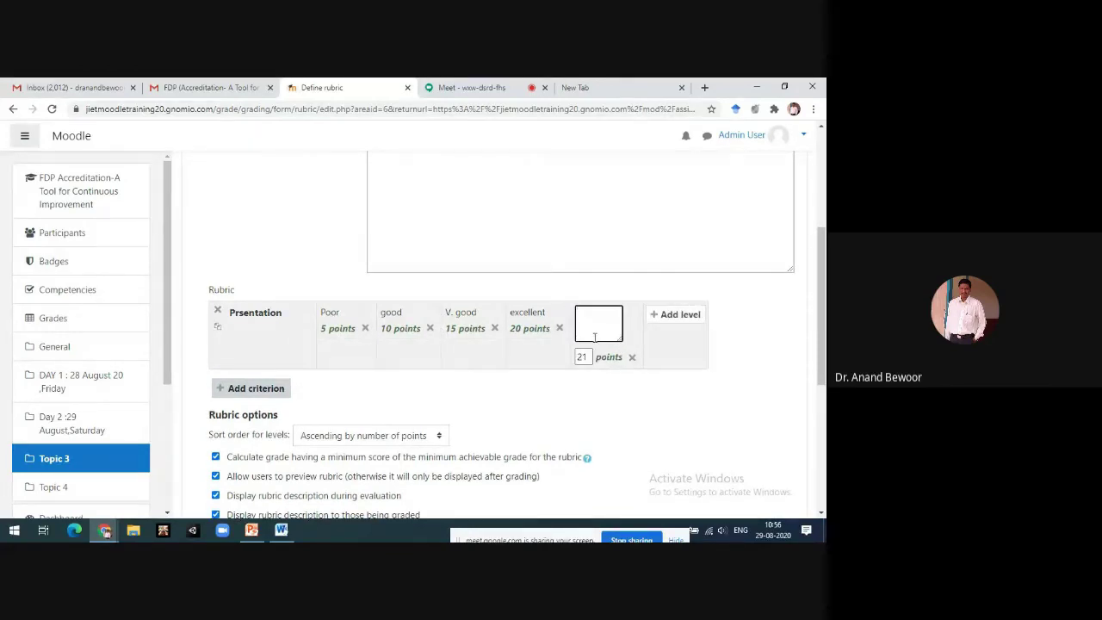
text(Outstanding)
click(582, 357)
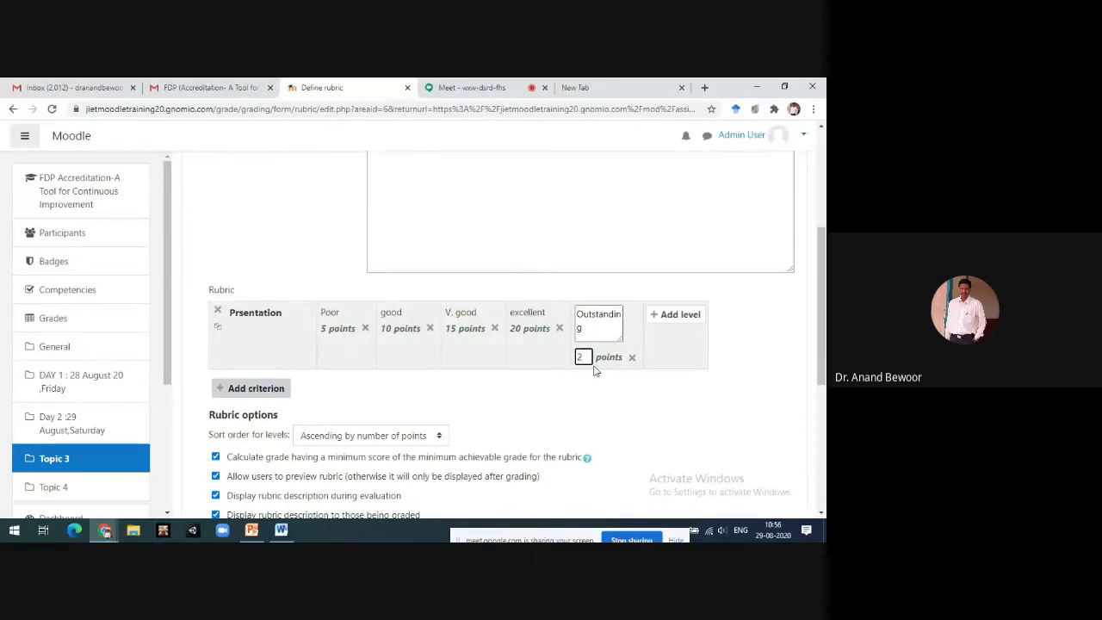
click(603, 396)
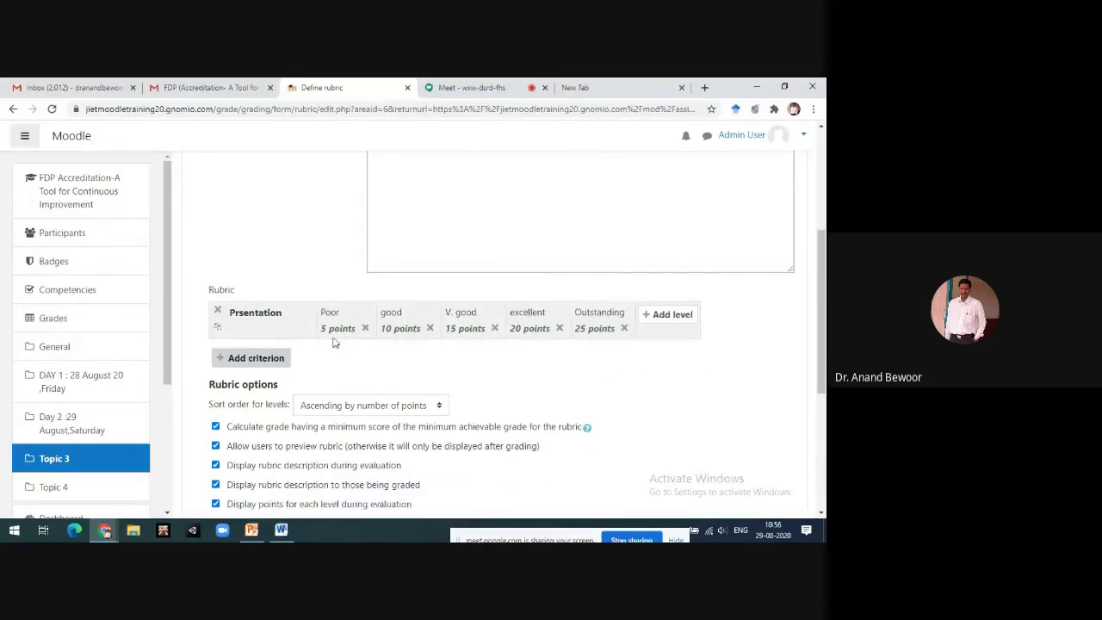
Add a second criterion named Report to the rubric.
click(284, 360)
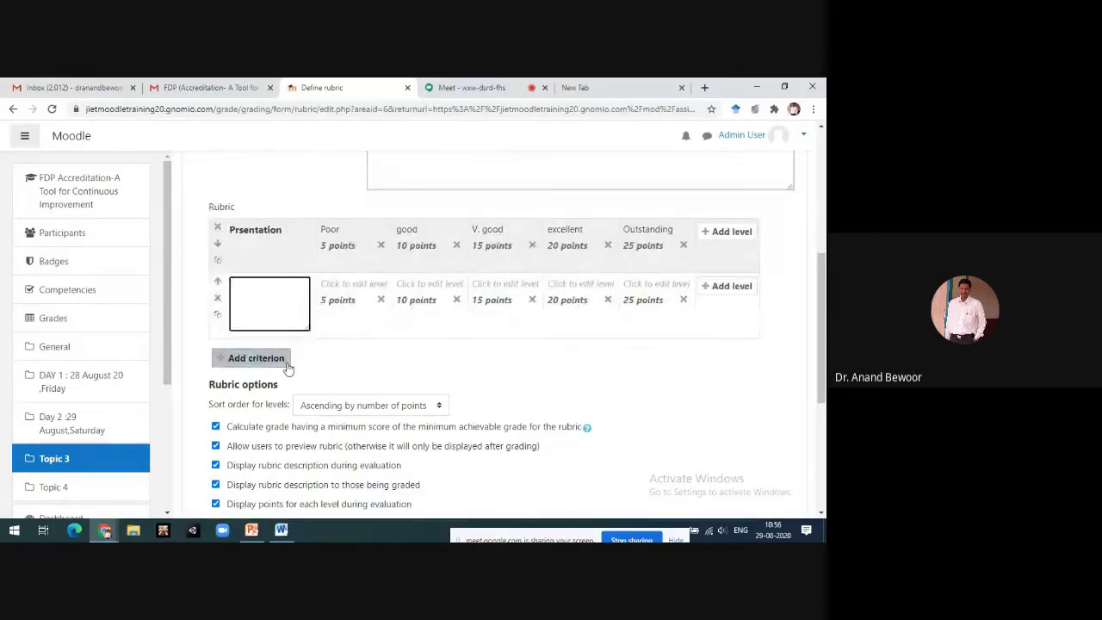
text(Repirt)
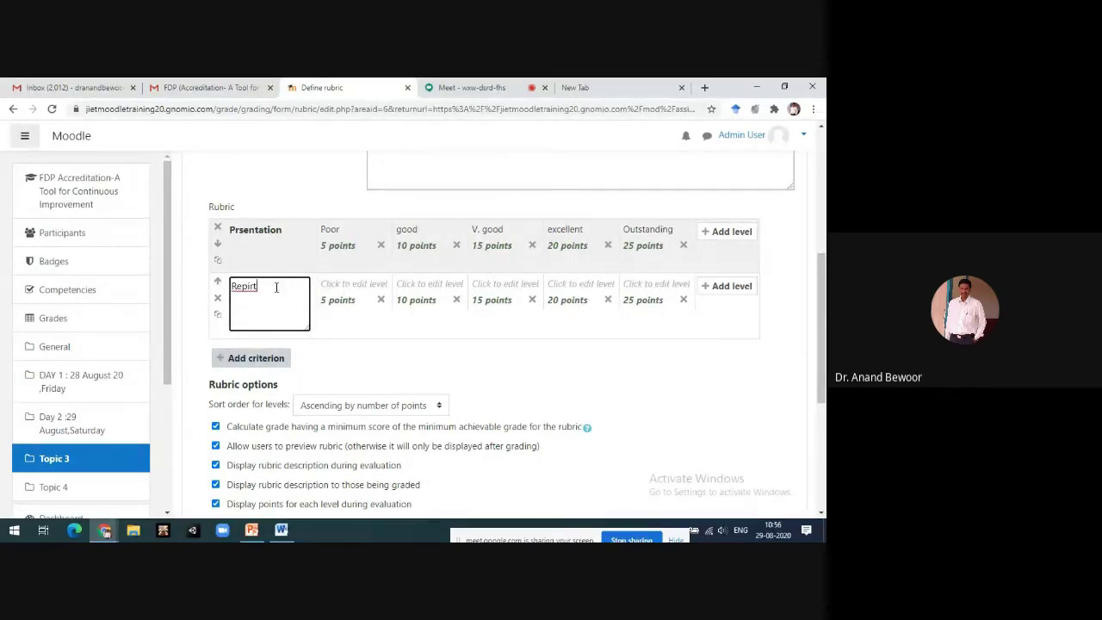
key(BackSpace)
key(BackSpace)
key(BackSpace)
text(ort)
Label the five levels of the Report criterion p, g, v g, e and o in ascending order of points.
click(351, 284)
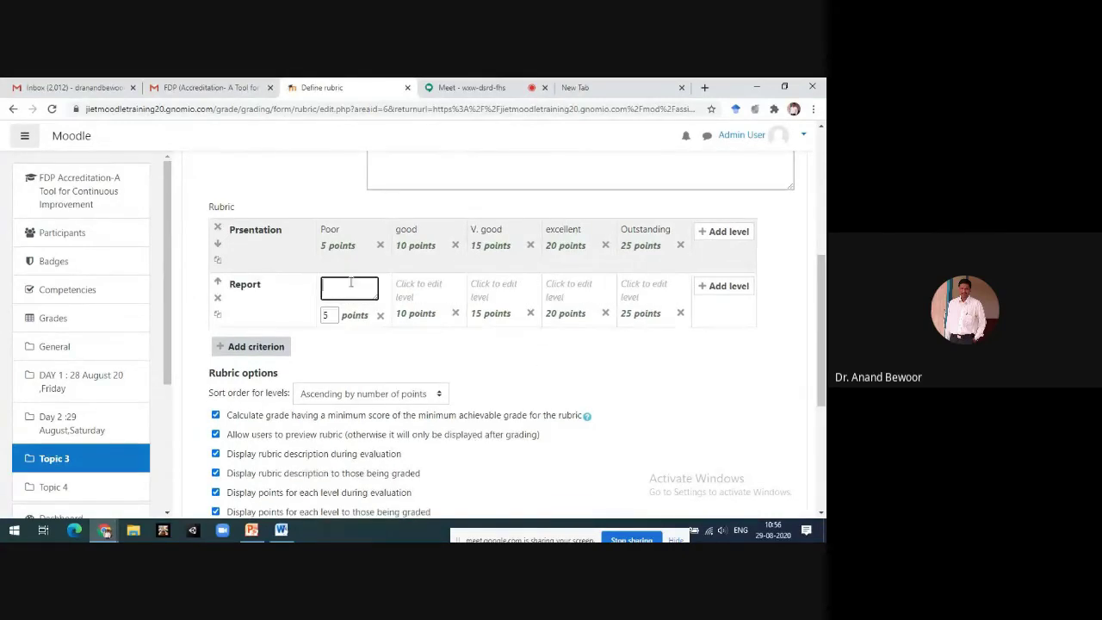
text(p)
click(426, 290)
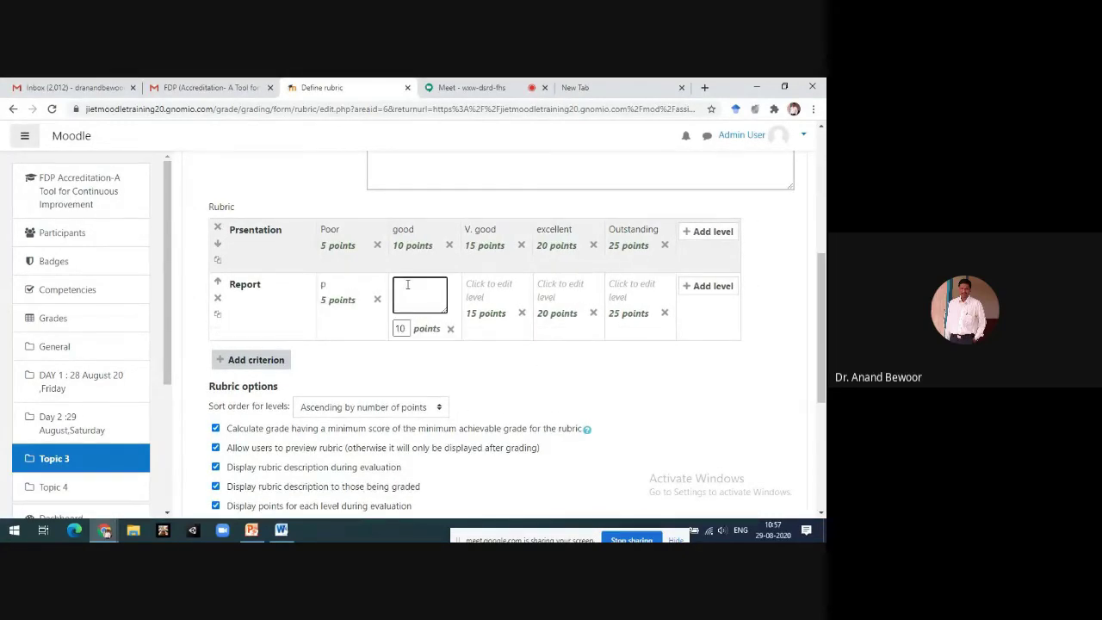
text(g)
click(500, 286)
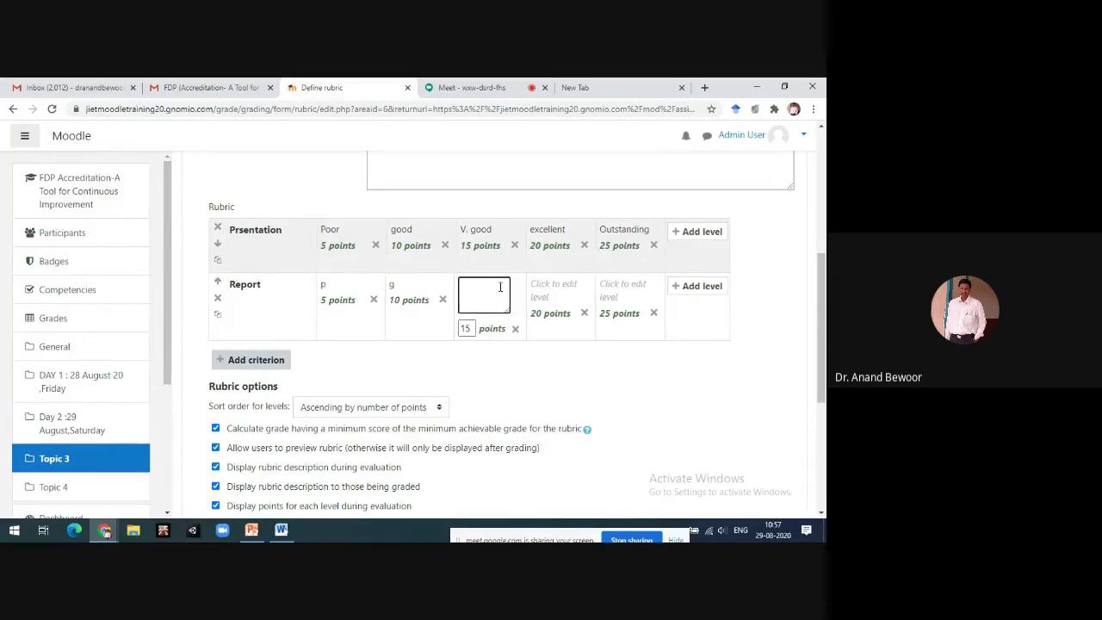
text(v g)
click(542, 287)
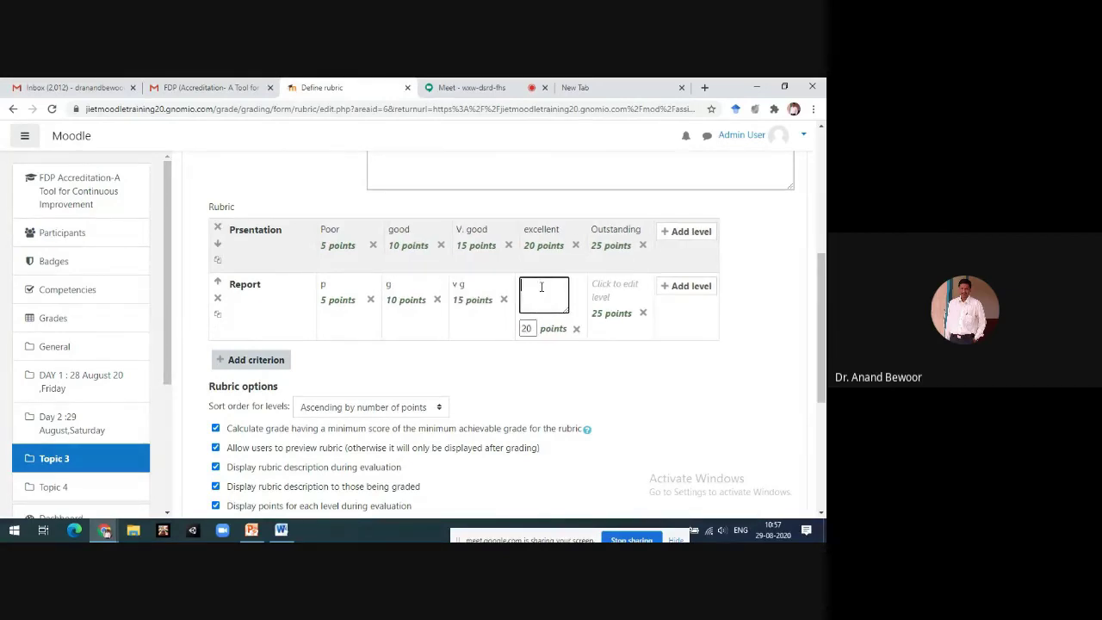
text(e)
click(606, 285)
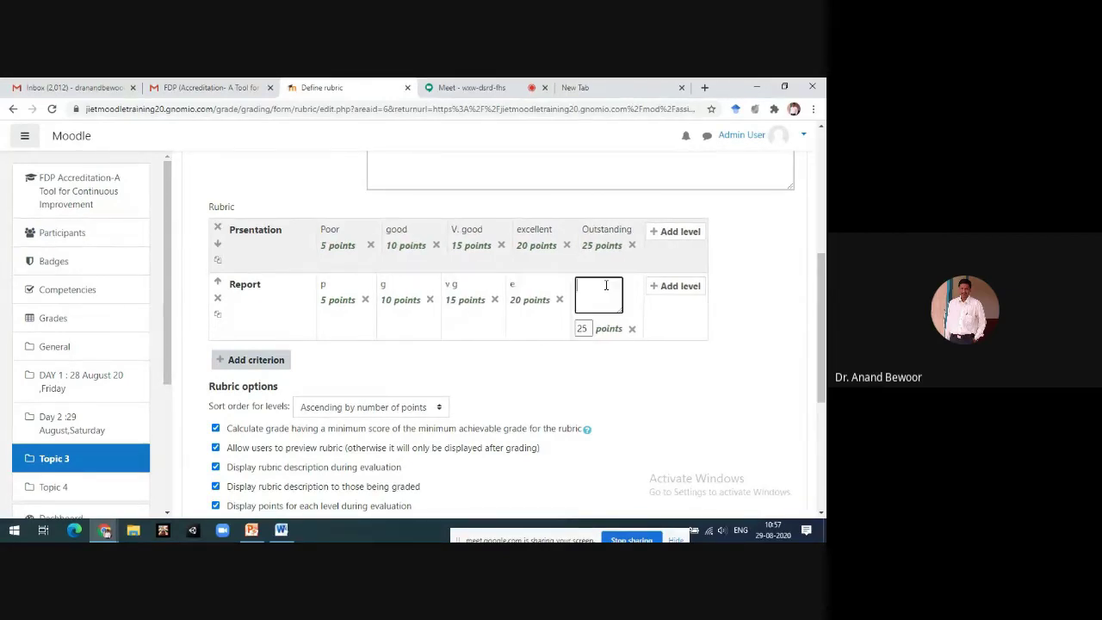
text(o)
click(602, 415)
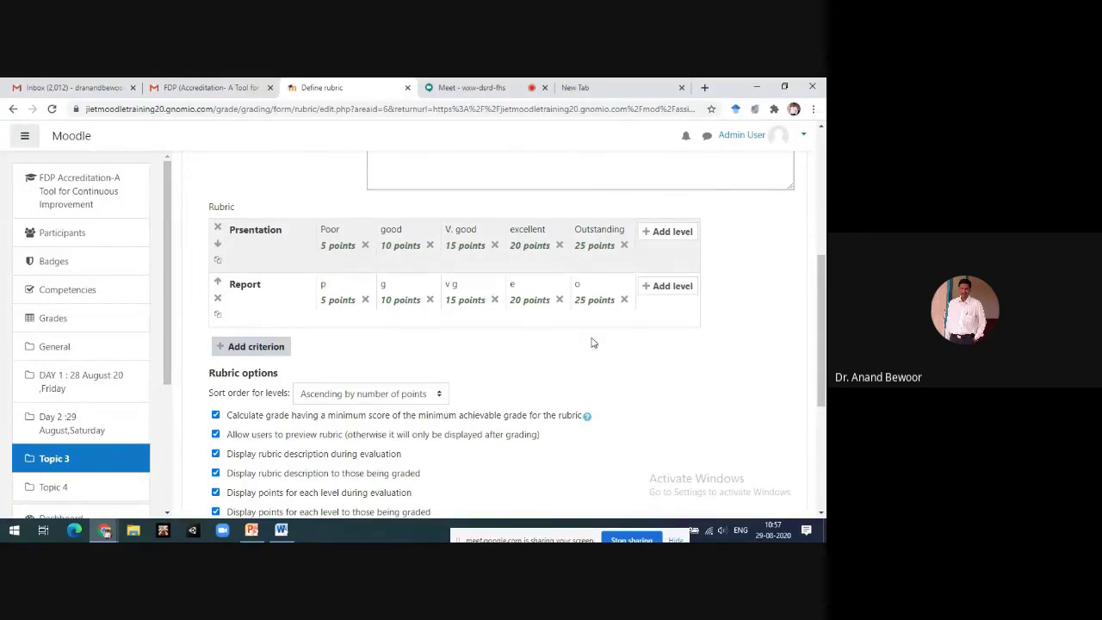
Review the rubric criteria and options, and save the rubric as ready for use.
scroll(591, 341, up, 3)
scroll(592, 338, down, 4)
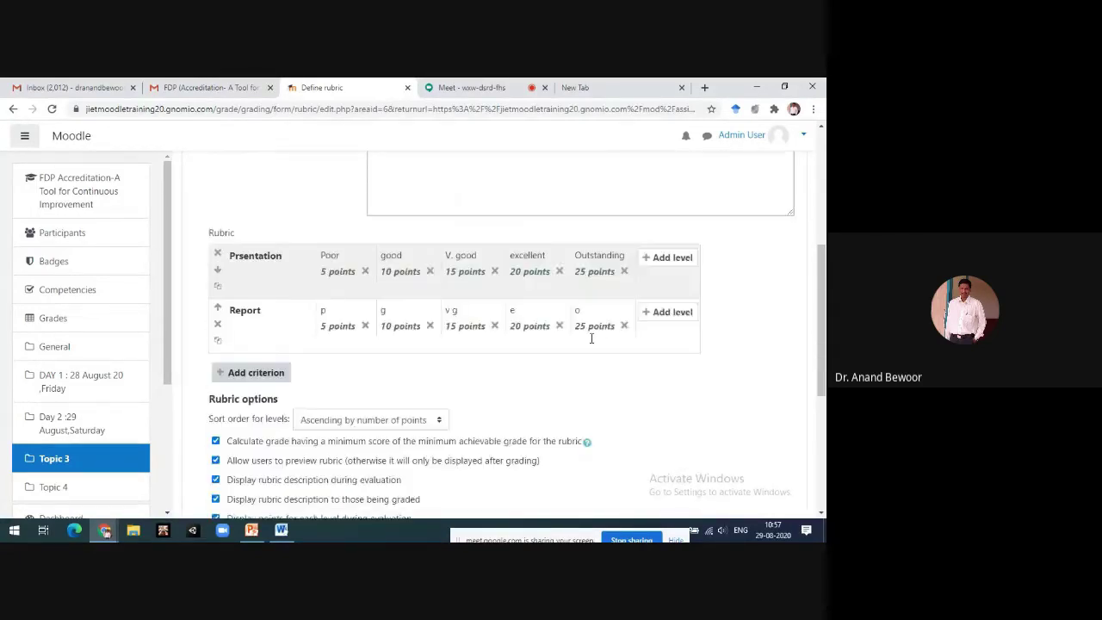
scroll(592, 340, down, 2)
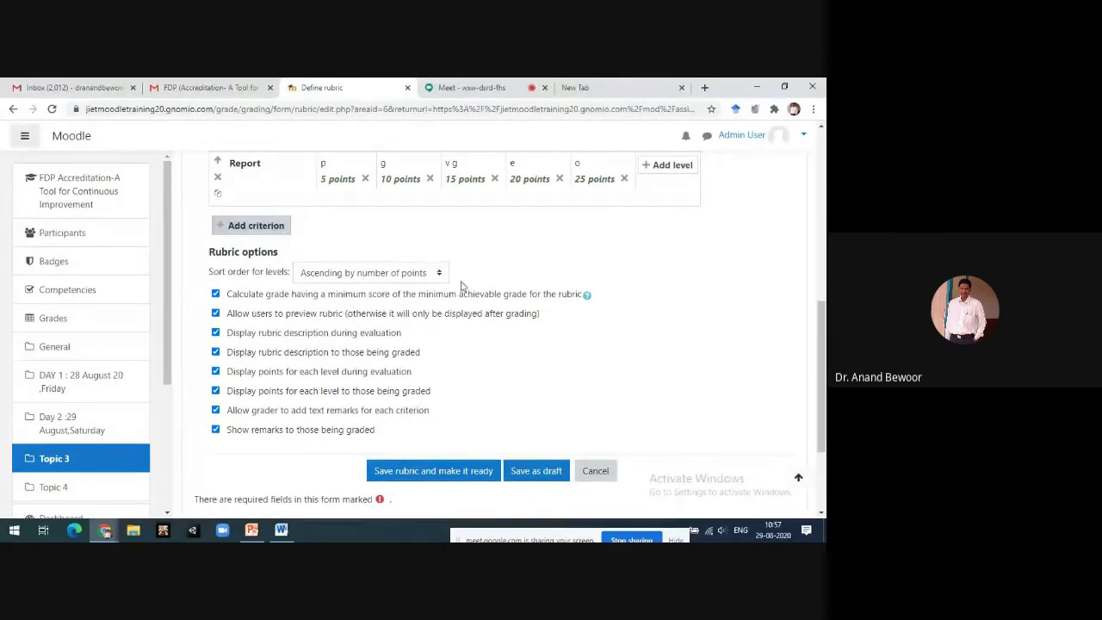
scroll(464, 287, up, 3)
scroll(454, 339, down, 3)
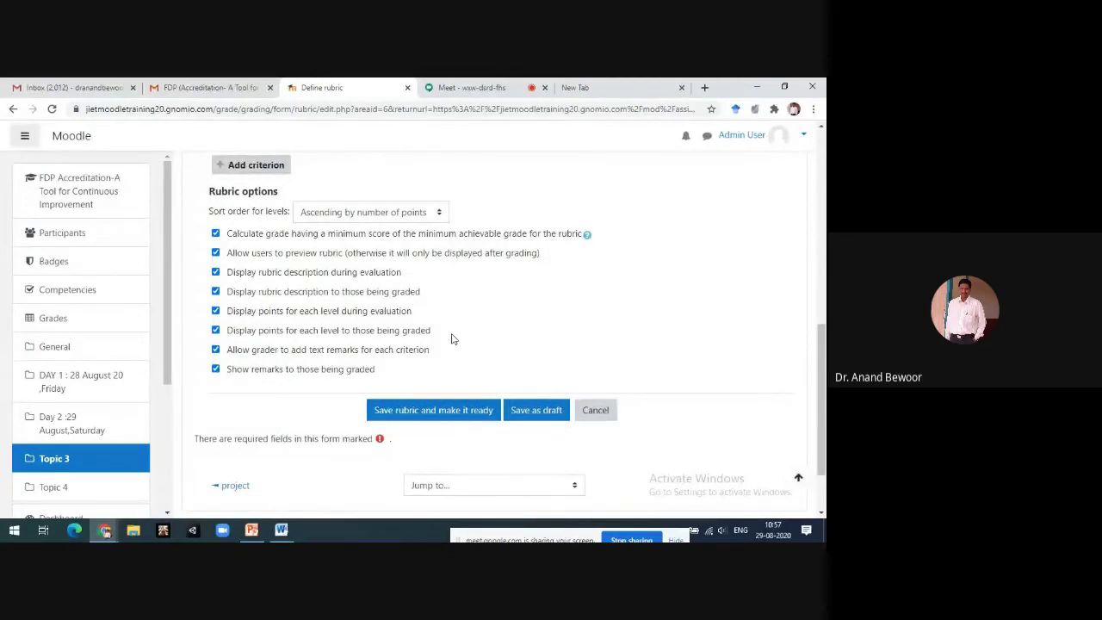
click(442, 413)
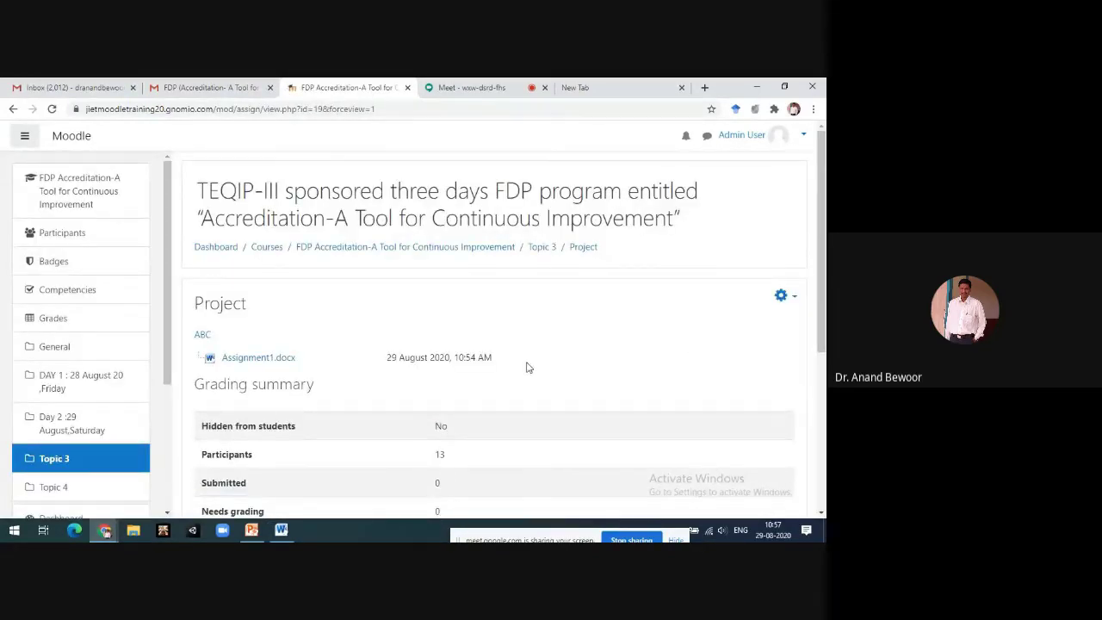
Open the grading page of the Project assignment from its grading summary.
scroll(524, 364, down, 5)
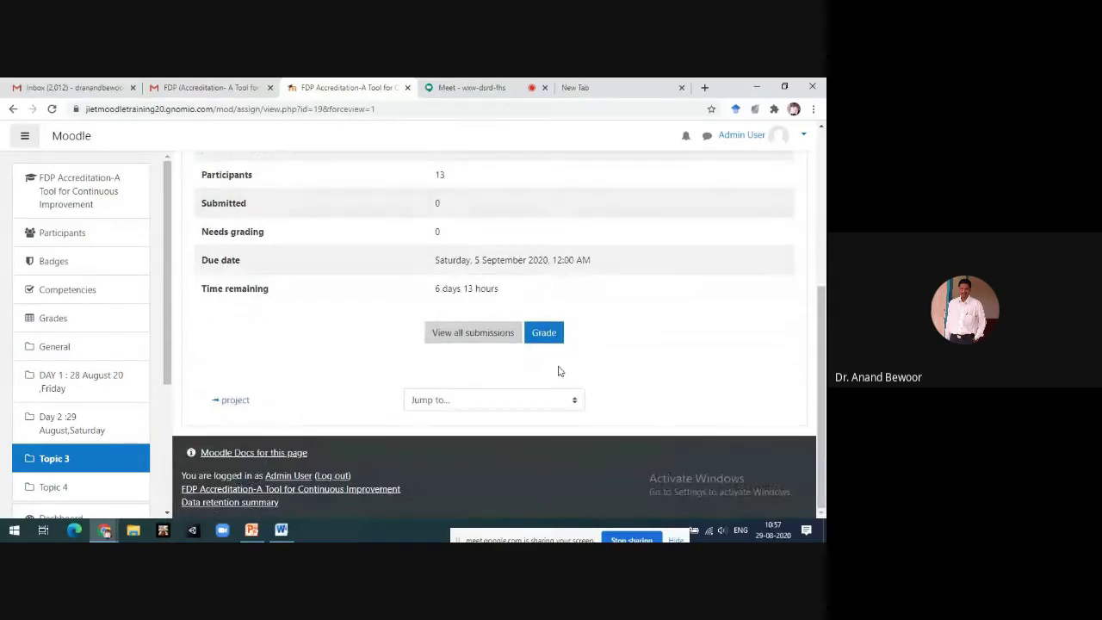
scroll(560, 372, up, 3)
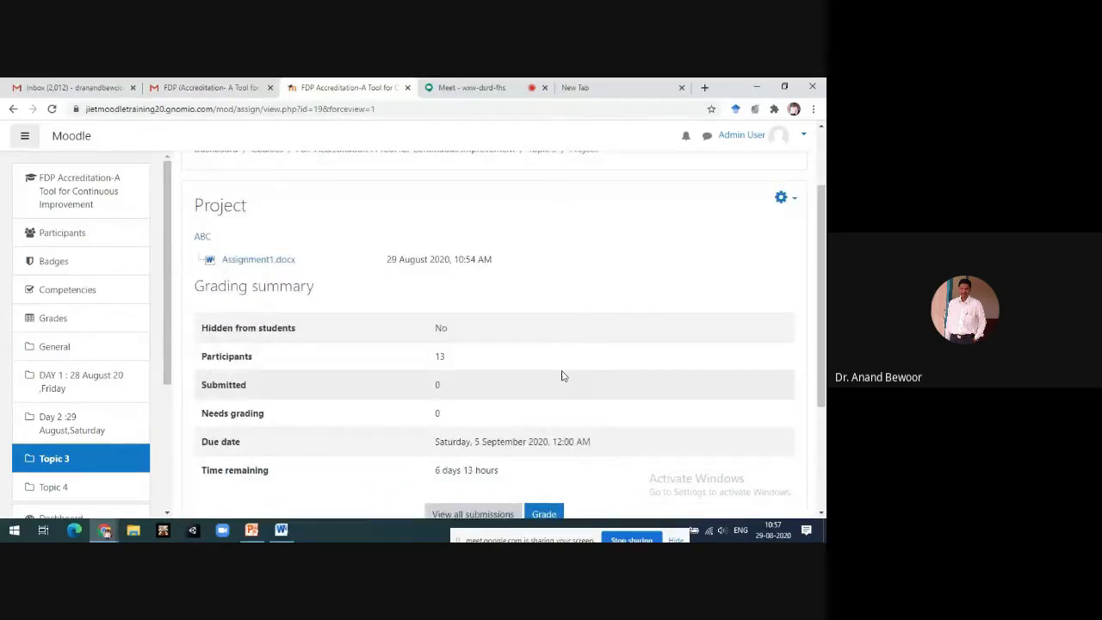
scroll(559, 370, down, 3)
click(554, 336)
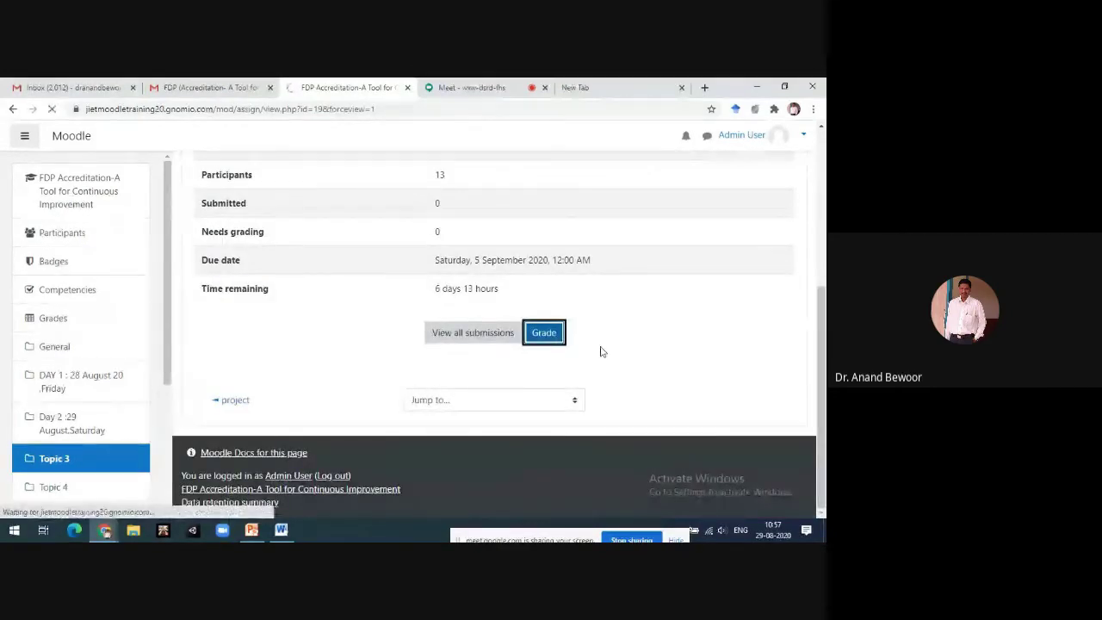
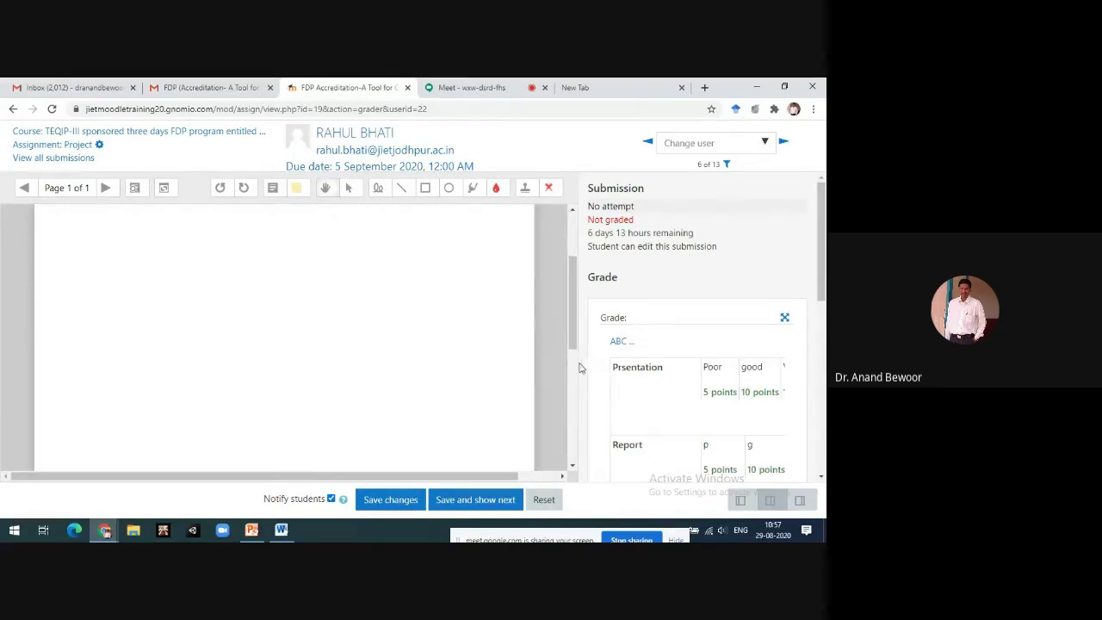
Grade the student's Prsentation criterion as good with 10 points in the rubric.
scroll(647, 372, down, 1)
scroll(699, 366, down, 1)
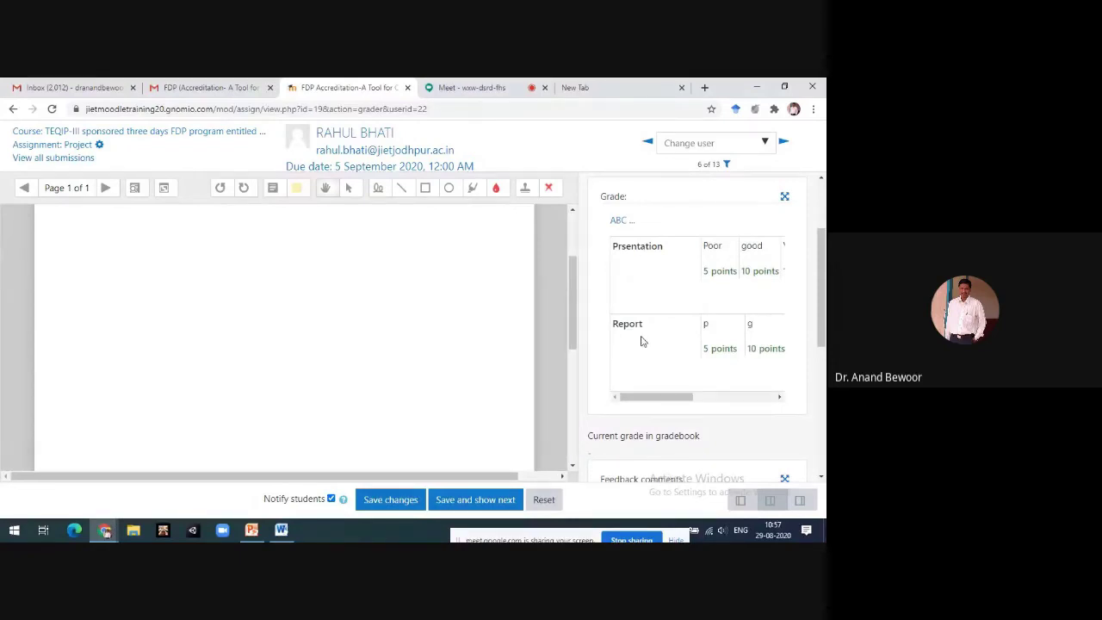
mouse_move(649, 397)
mouse_down()
mouse_move(737, 398)
mouse_move(667, 400)
mouse_up()
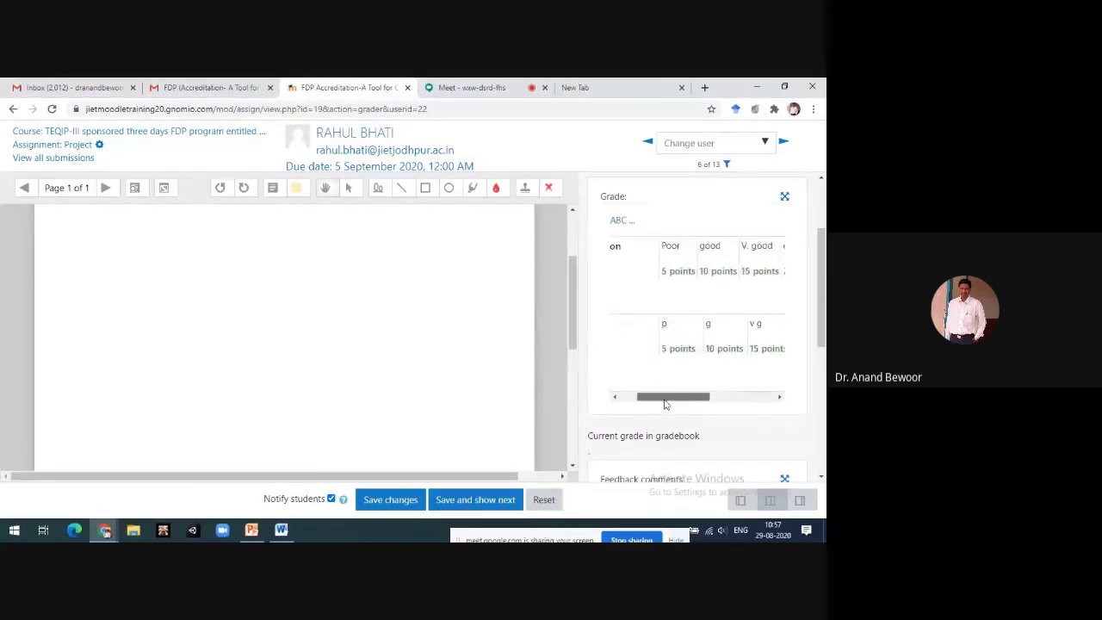
click(721, 268)
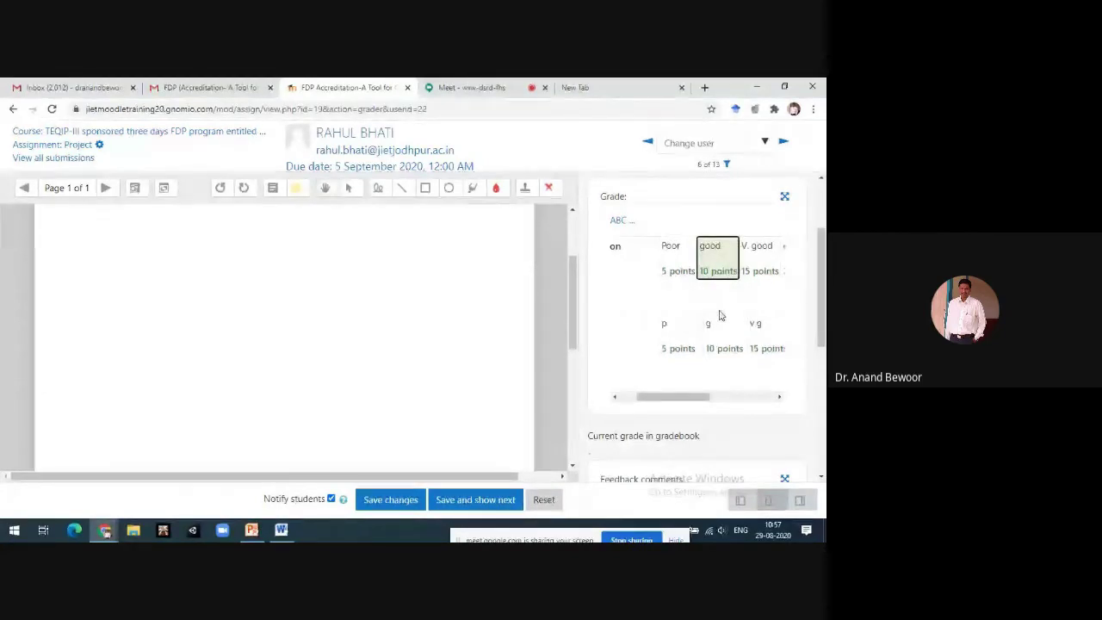
Enter the remark 25 for the Prsentation criterion and 15 for the Report criterion.
drag(712, 398, 775, 397)
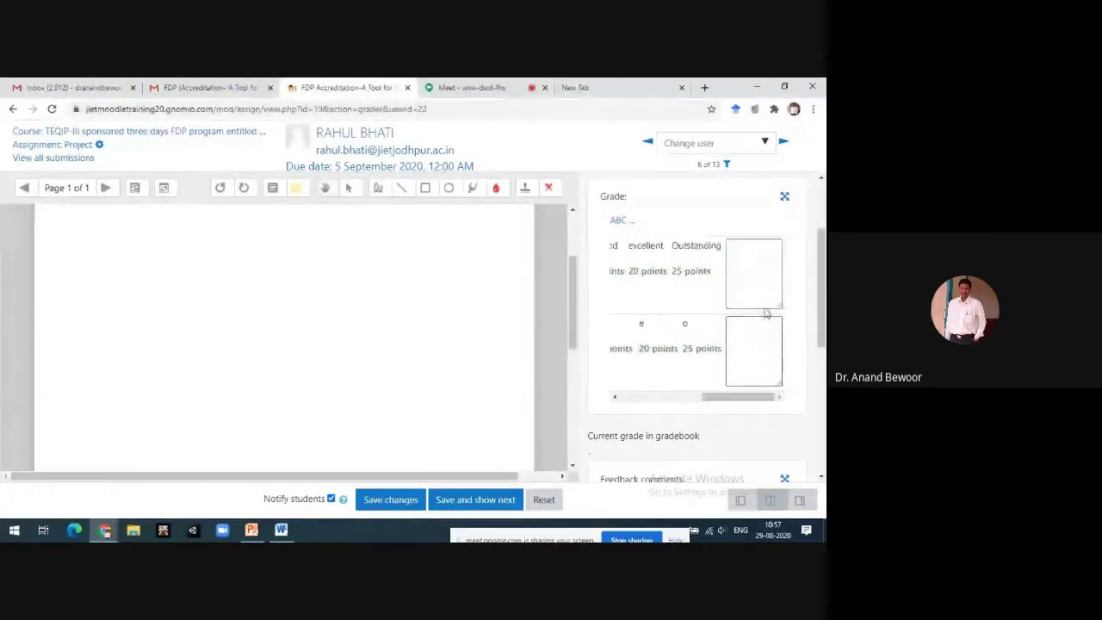
click(753, 286)
text(25)
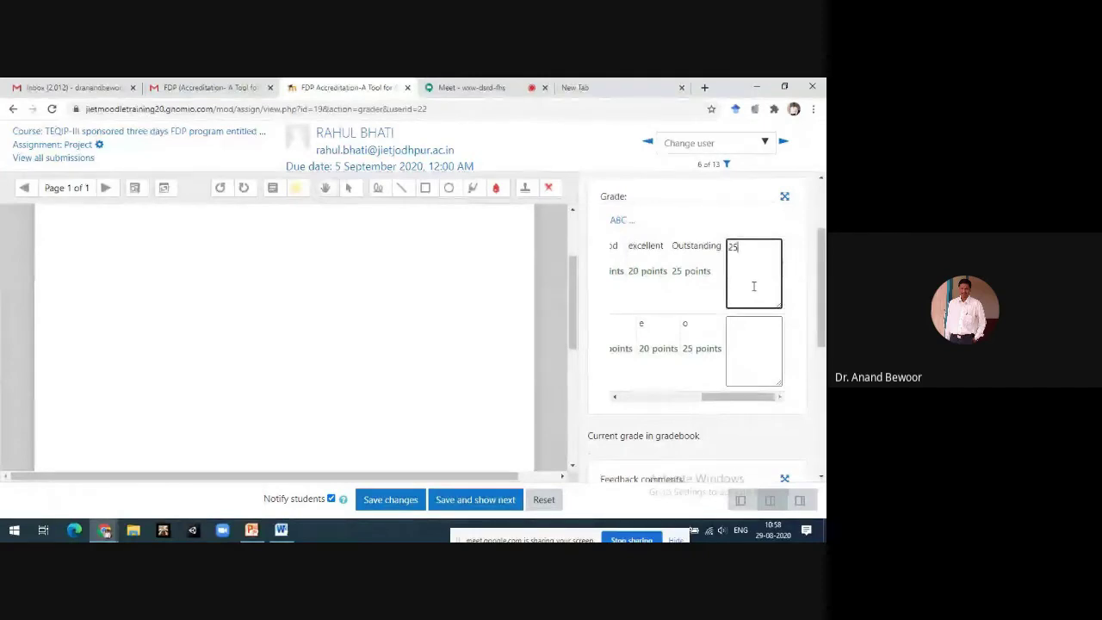
click(751, 334)
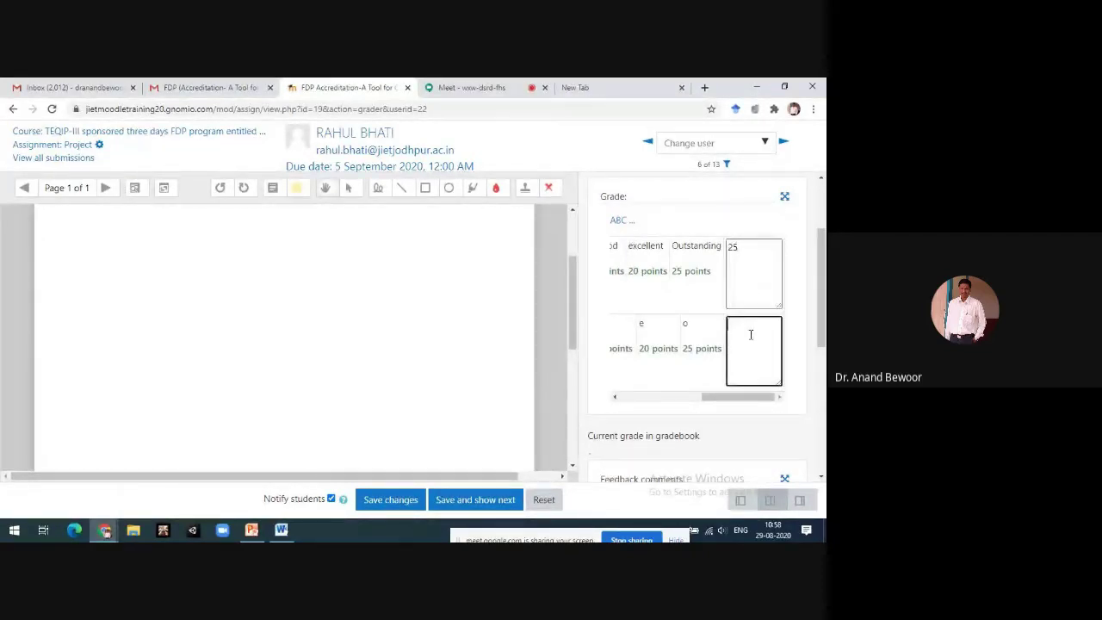
text(15)
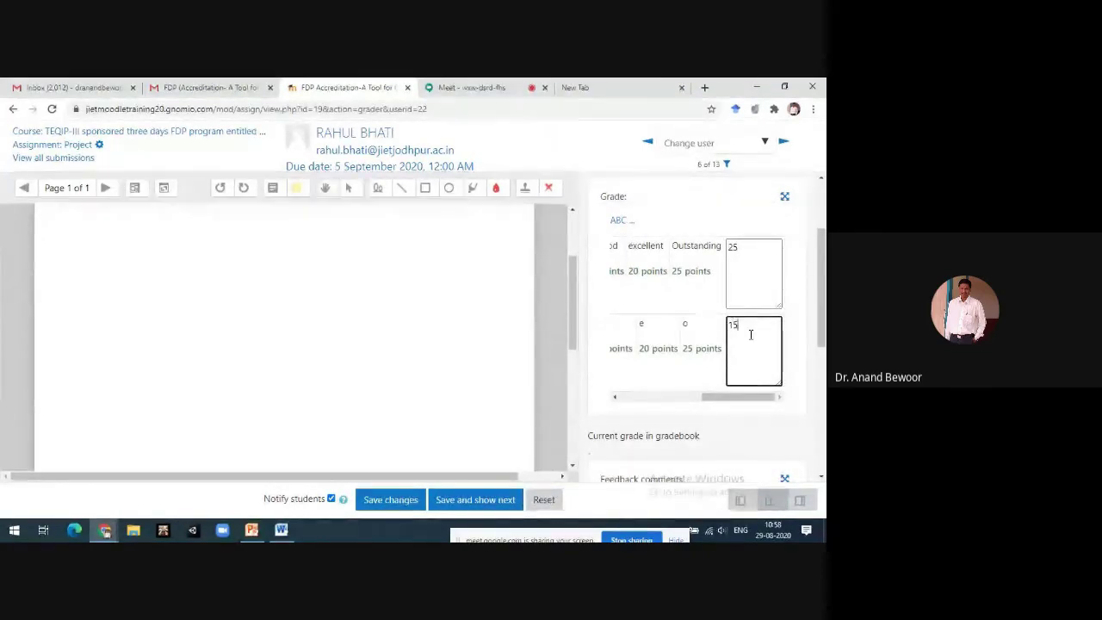
click(761, 425)
Write the feedback comments "It s v. good project." and, further below, "work on ur ppt skills".
scroll(762, 426, down, 5)
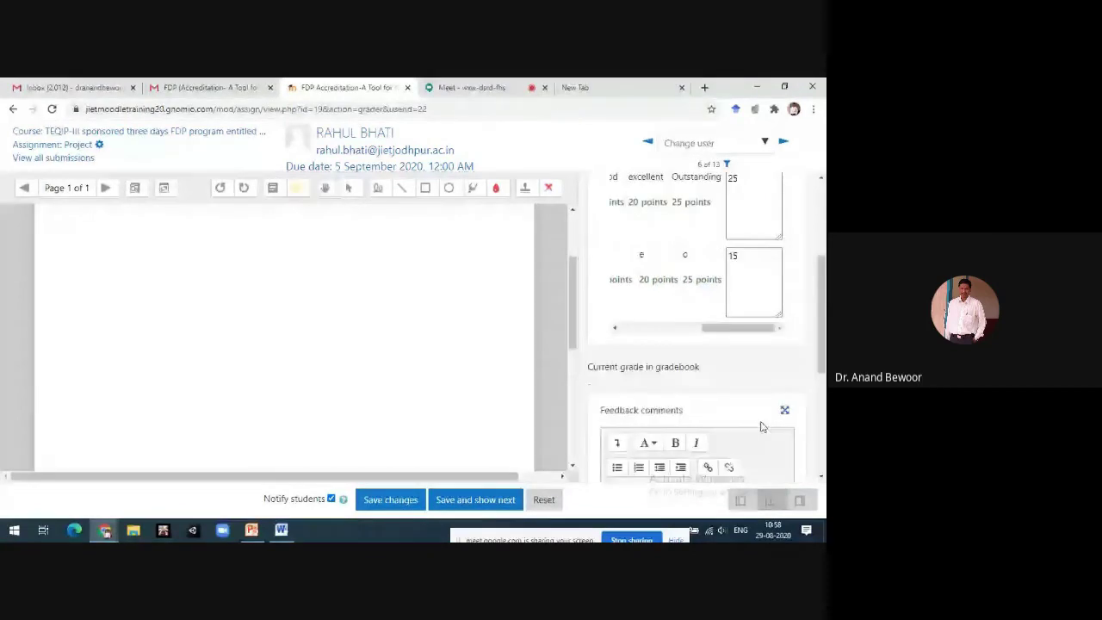
click(709, 368)
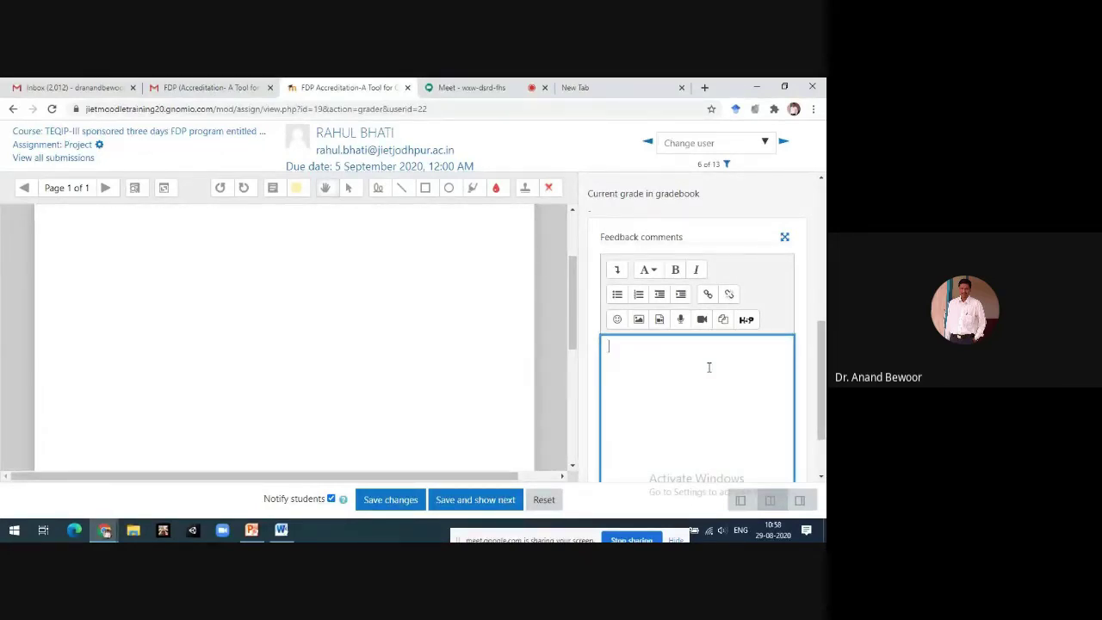
text(It's v. goo)
text(d project.   )
text(work on)
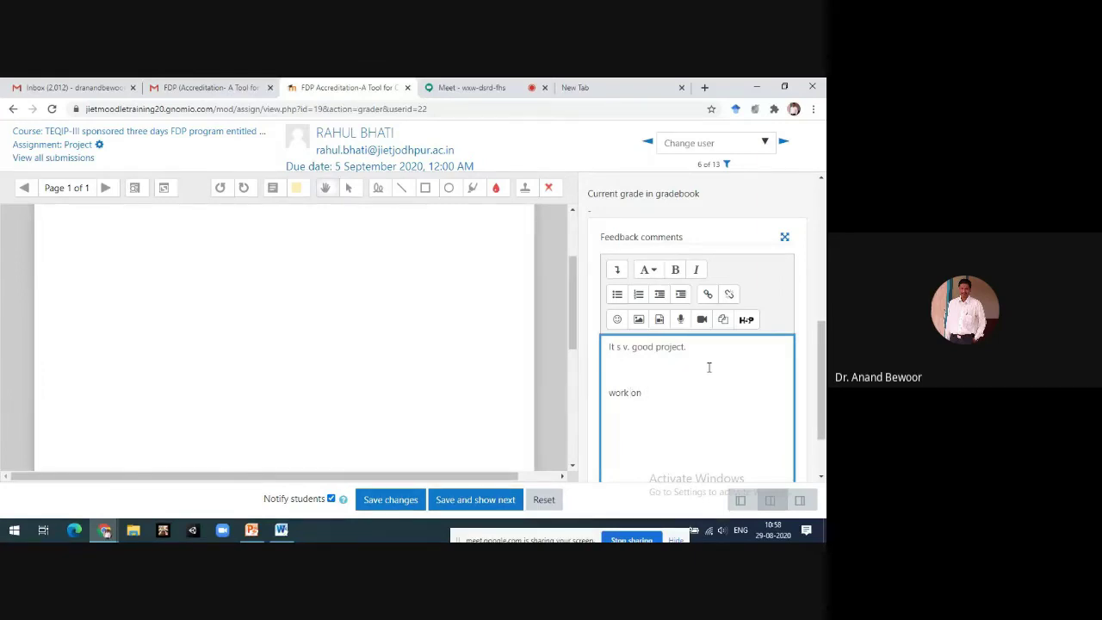
text( ur ppt skills)
scroll(707, 411, down, 2)
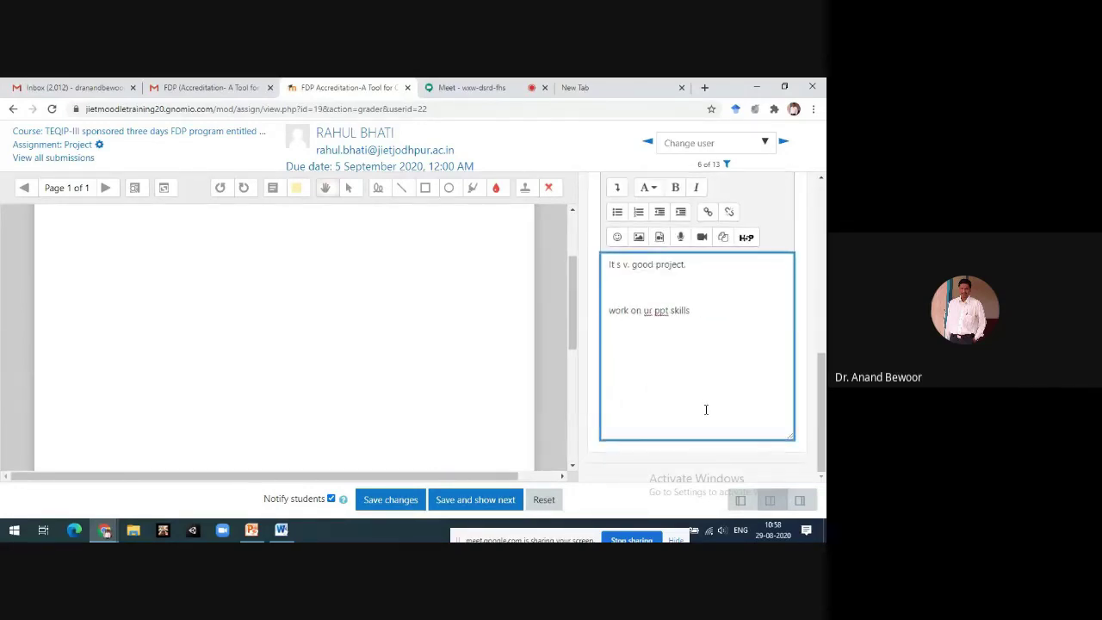
click(404, 507)
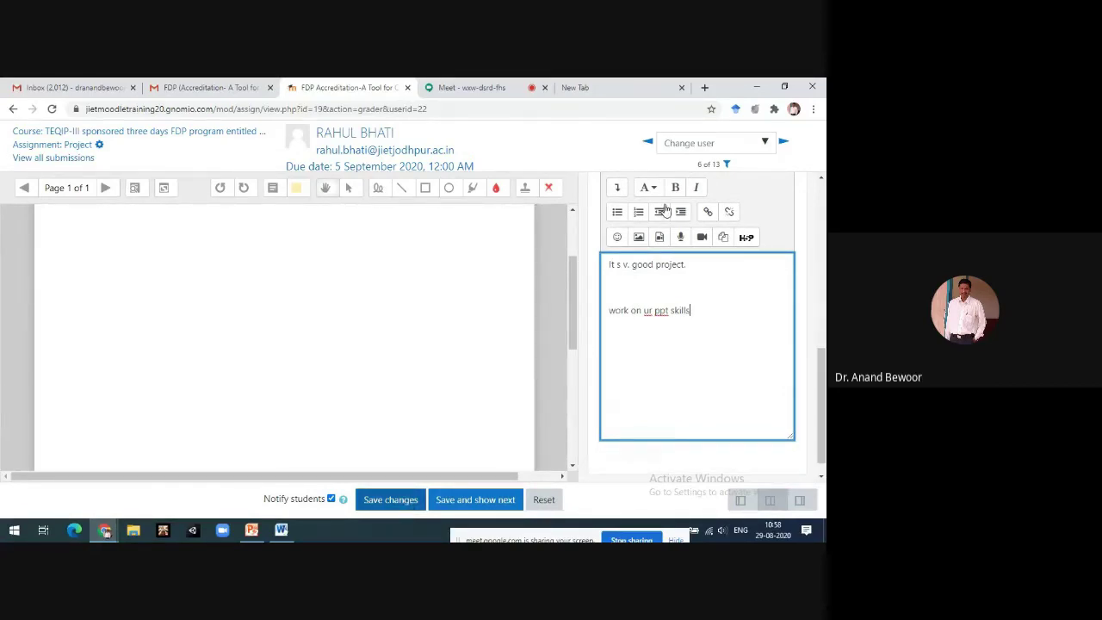
Annotate the submission page with straight red lines: one diagonal and a check-mark shape beside it.
scroll(743, 309, up, 3)
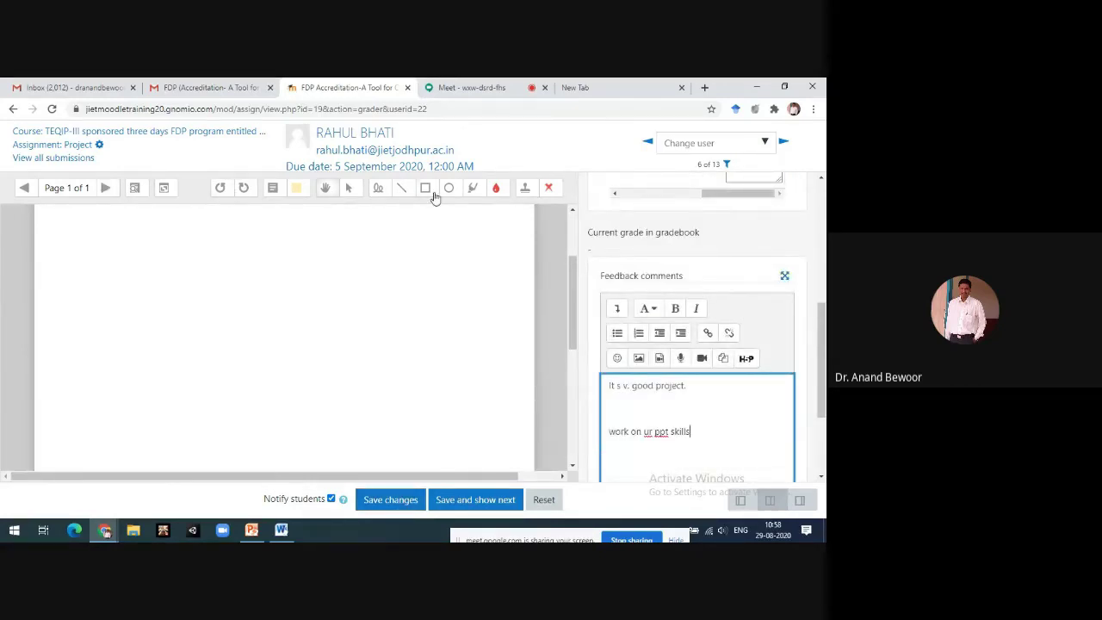
click(403, 189)
drag(240, 267, 326, 308)
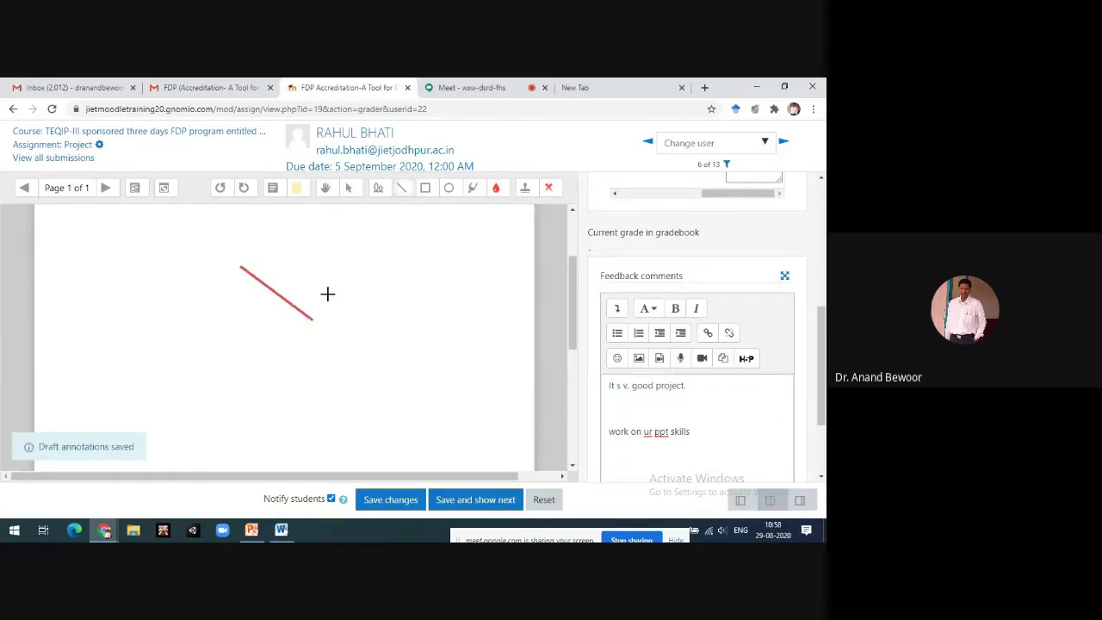
mouse_move(321, 264)
mouse_down()
mouse_move(406, 253)
mouse_move(365, 305)
mouse_move(448, 252)
mouse_up()
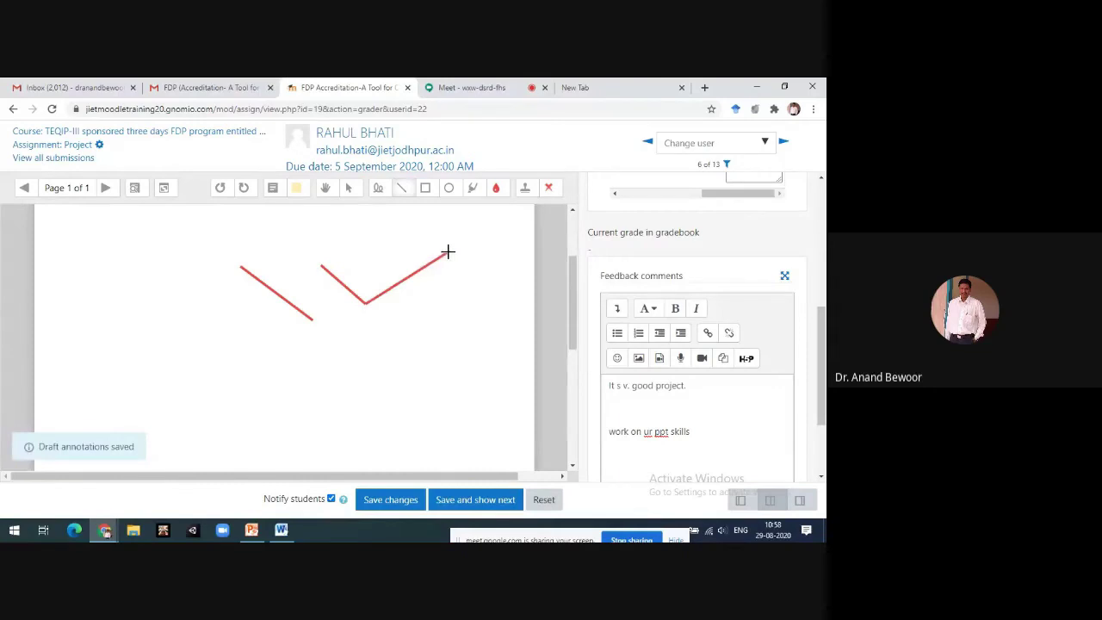
click(397, 331)
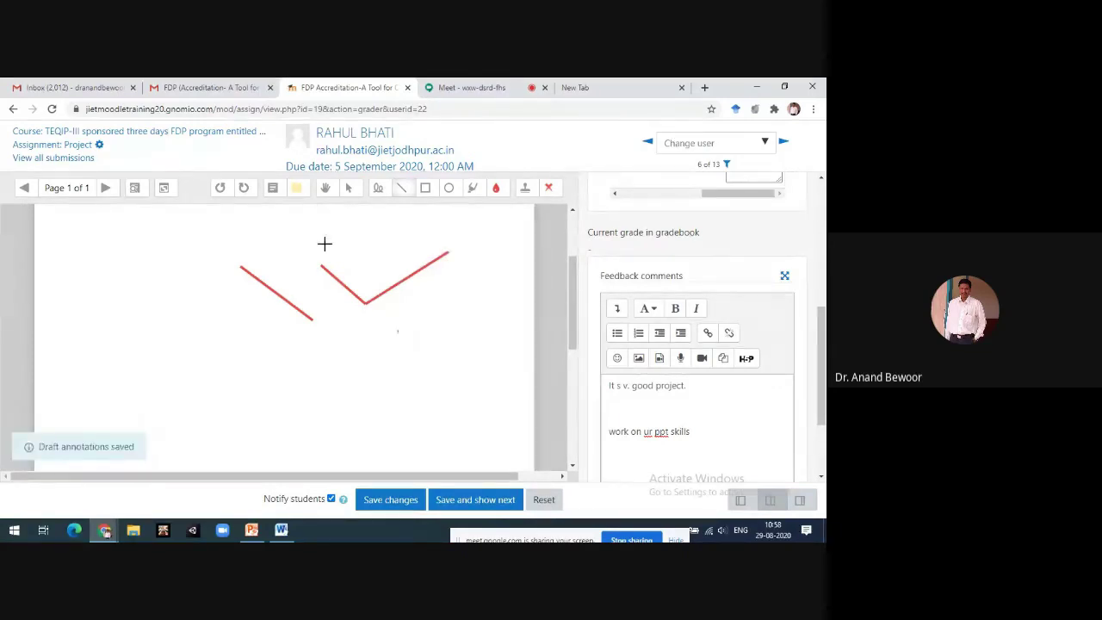
Draw red freehand pen strokes on the submission page above the check-mark lines.
click(326, 188)
mouse_move(328, 249)
mouse_down()
mouse_move(285, 273)
mouse_move(329, 297)
mouse_up()
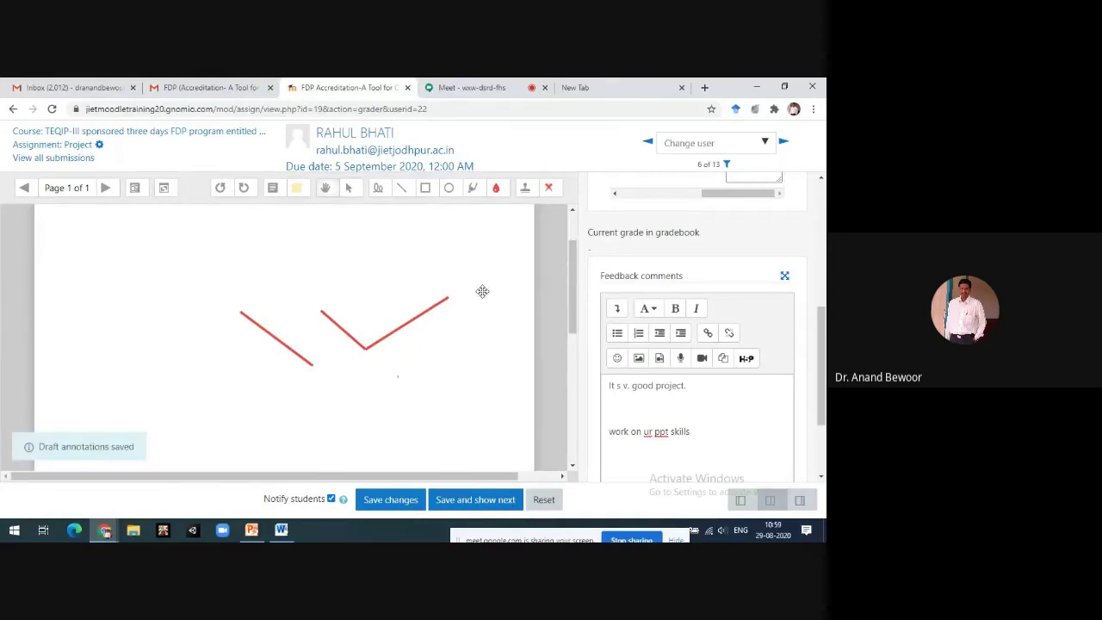
click(377, 188)
mouse_move(327, 241)
mouse_down()
mouse_move(372, 257)
mouse_move(382, 303)
mouse_move(419, 283)
mouse_up()
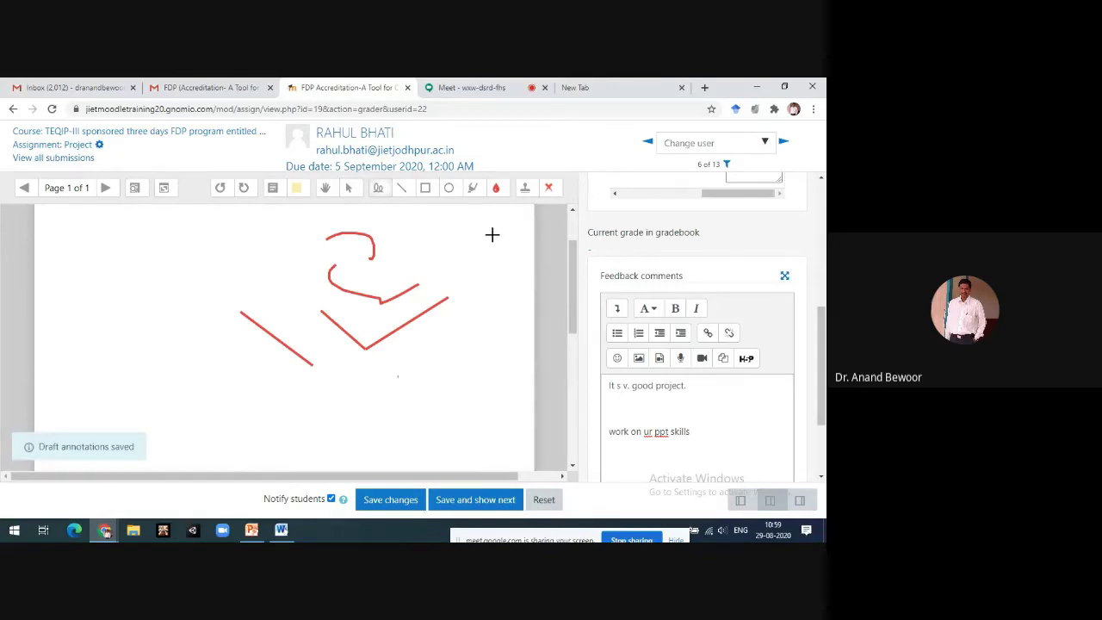
Stamp red crosses on the submission page, one below the check-mark lines and one above the single diagonal line.
click(526, 189)
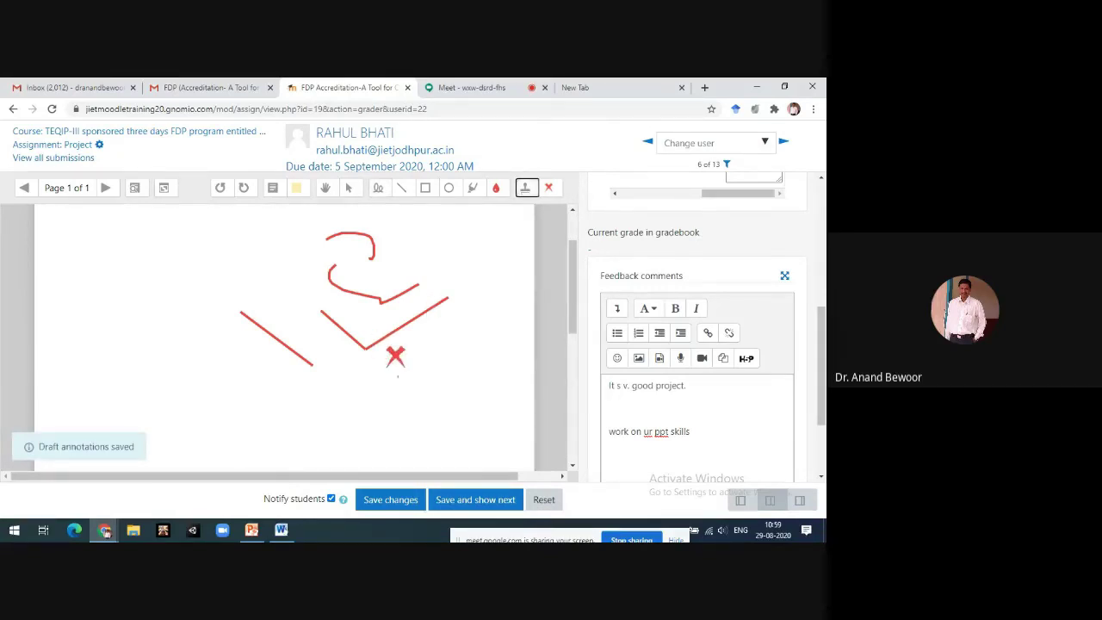
click(408, 372)
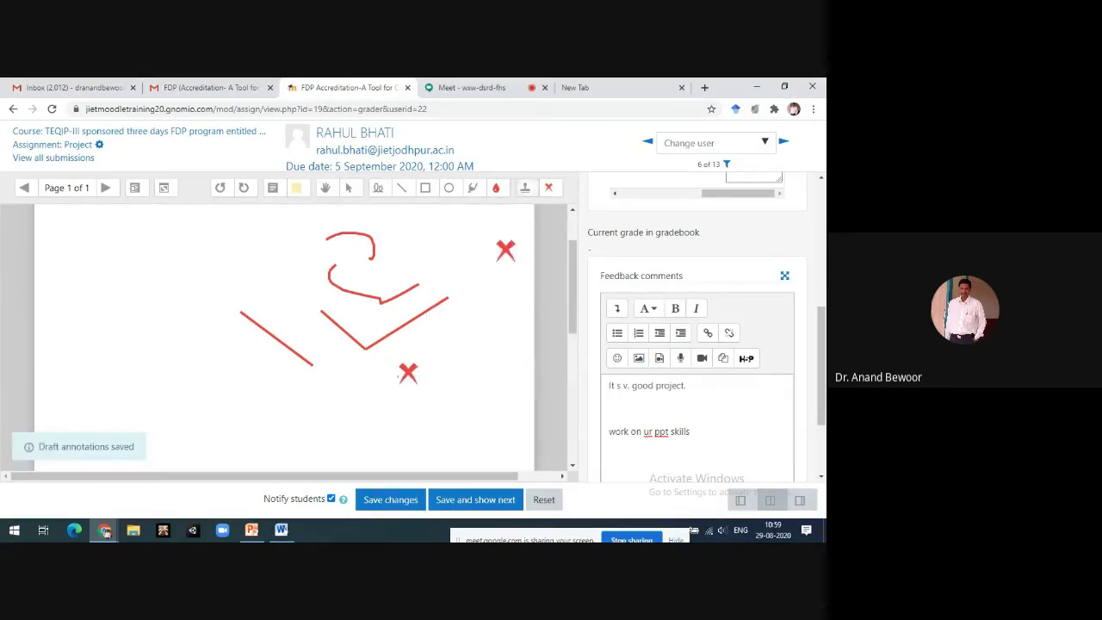
click(214, 263)
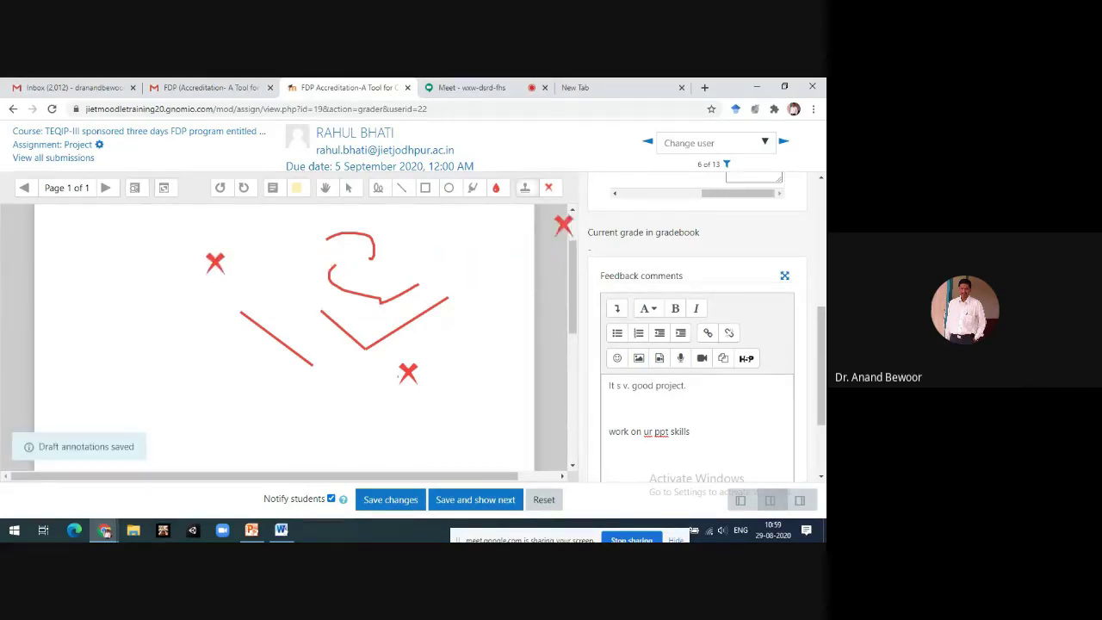
scroll(574, 273, up, 2)
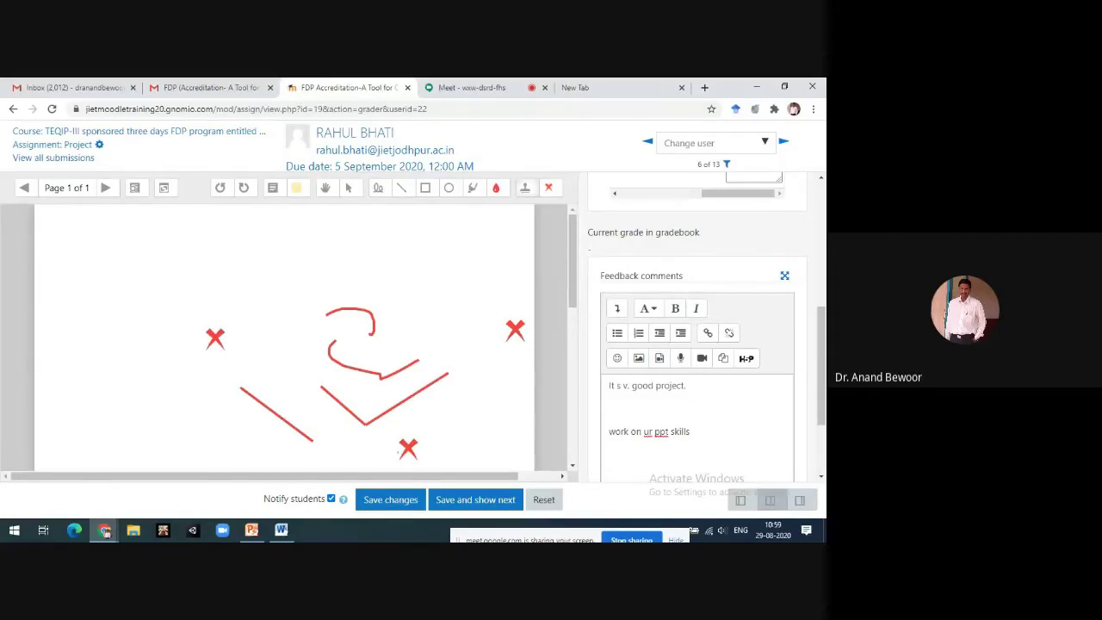
key(Delete)
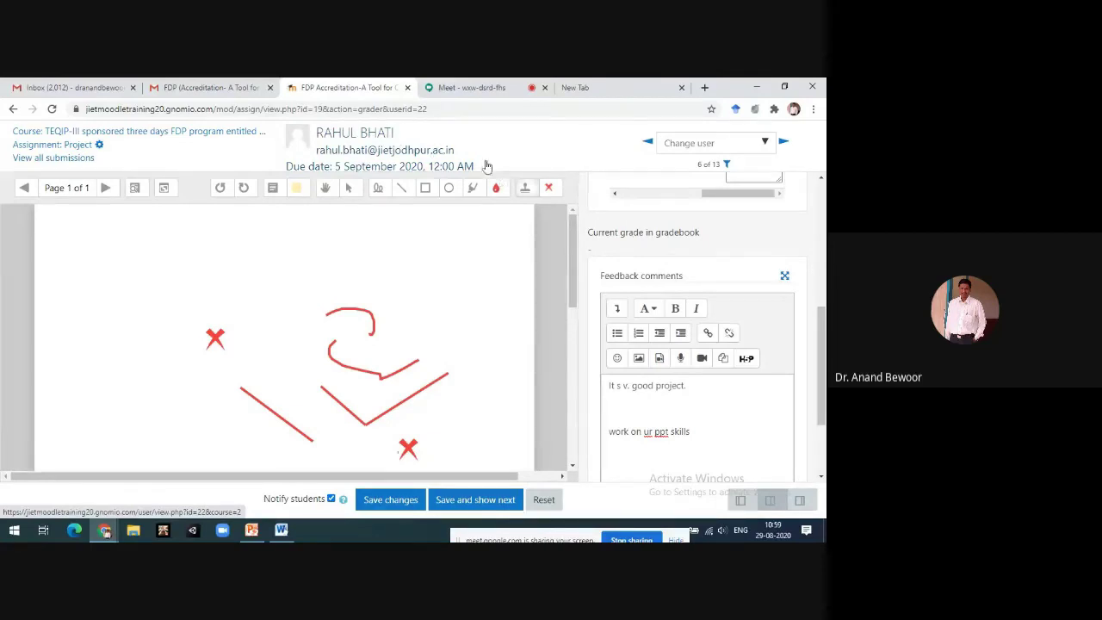
click(482, 255)
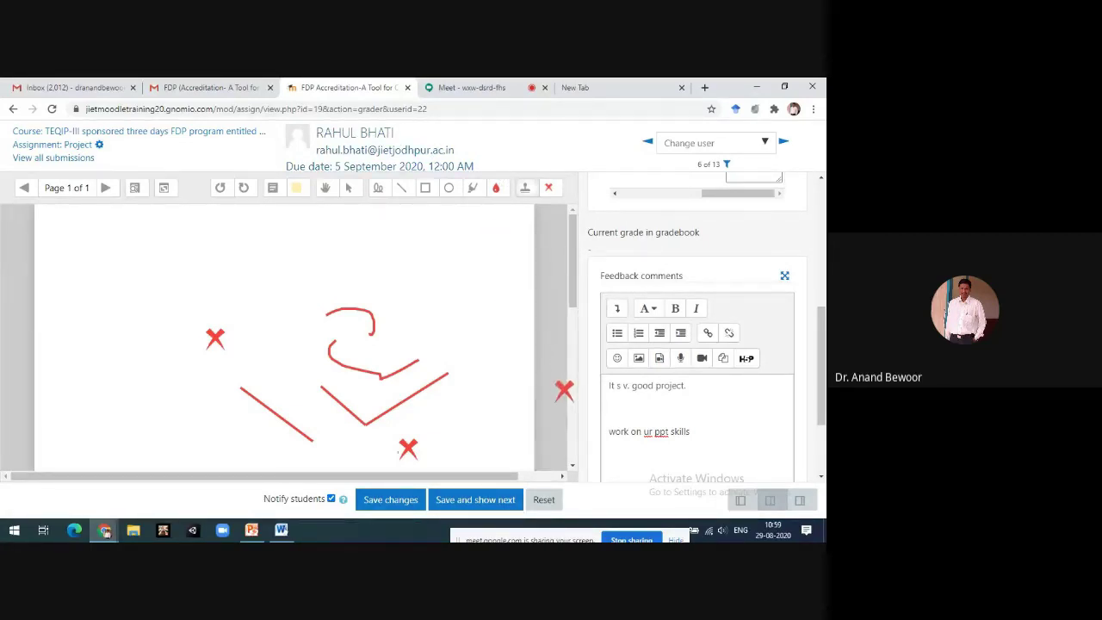
scroll(564, 391, down, 2)
Try to save the grading changes for the submission, dismiss the message and leave the grading page.
click(400, 500)
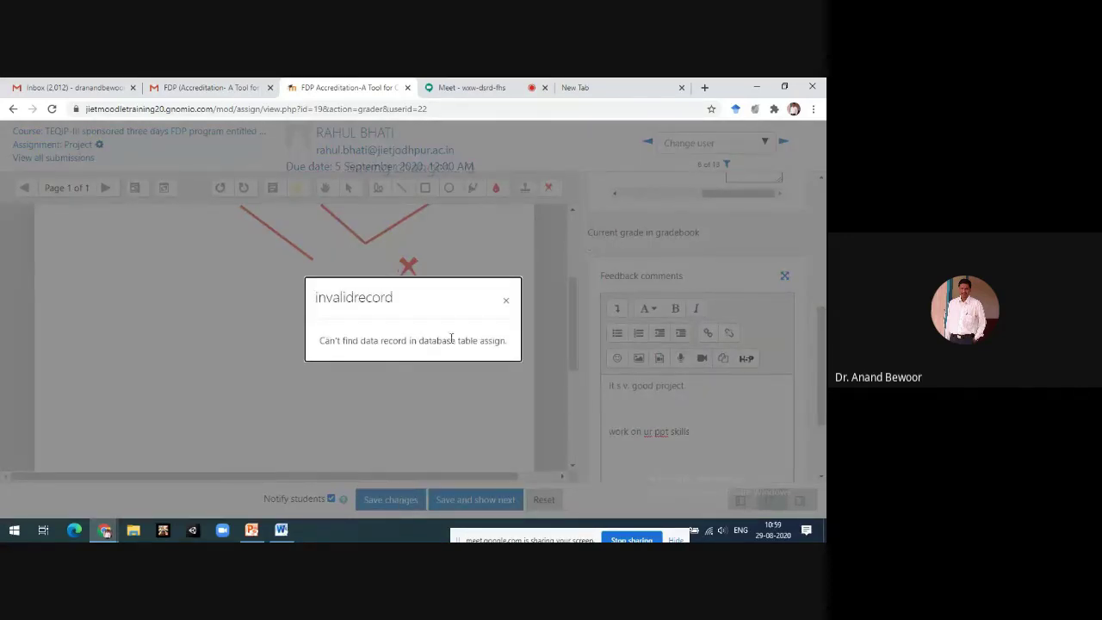
click(507, 300)
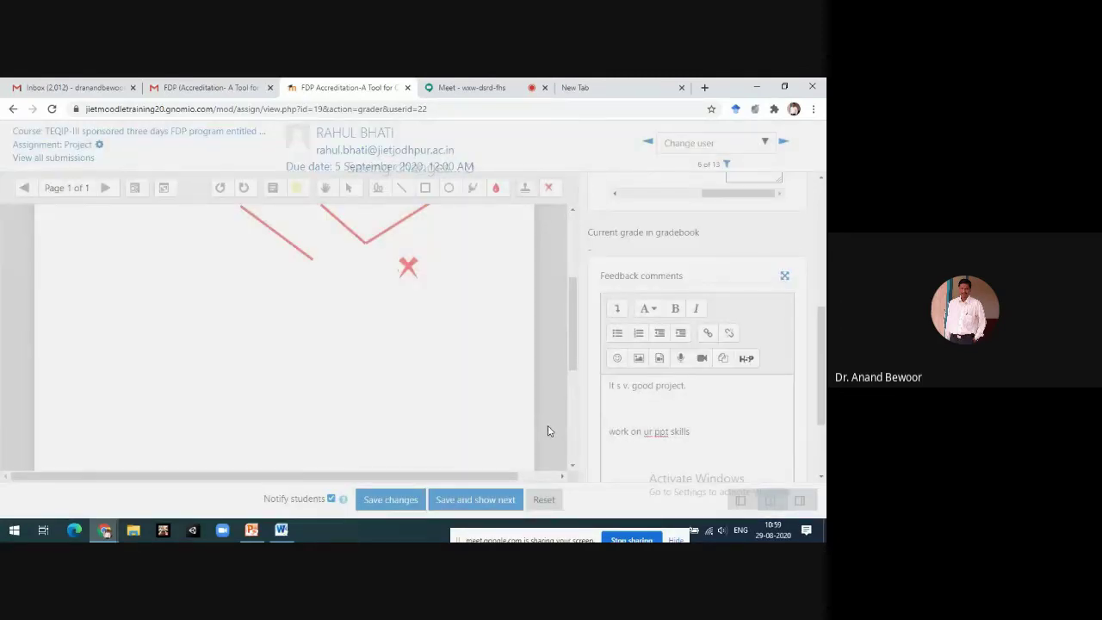
click(13, 109)
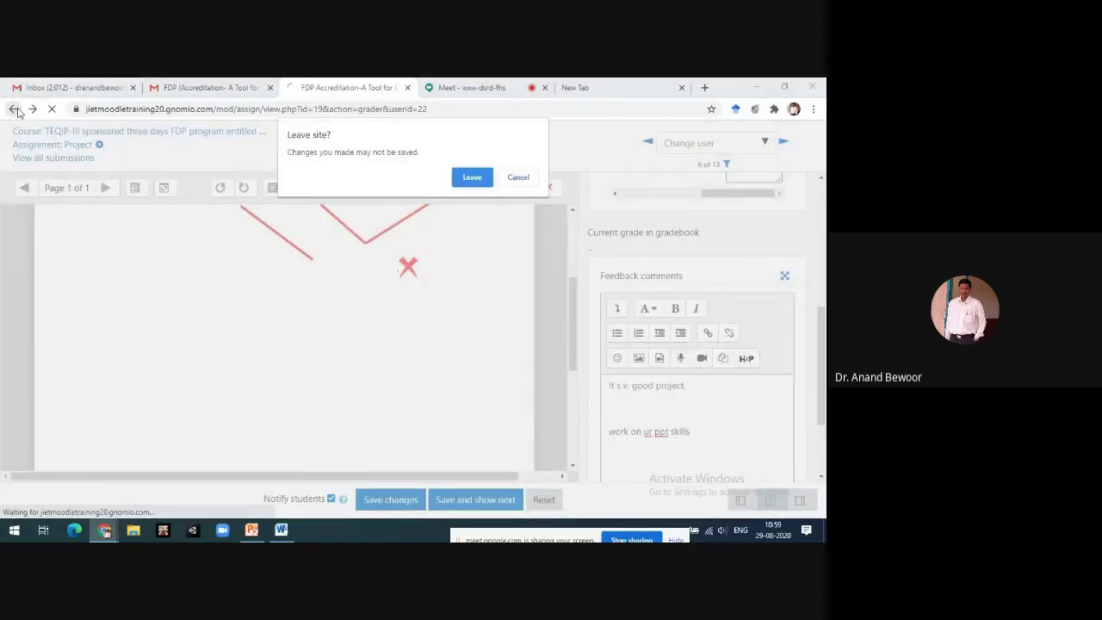
click(473, 178)
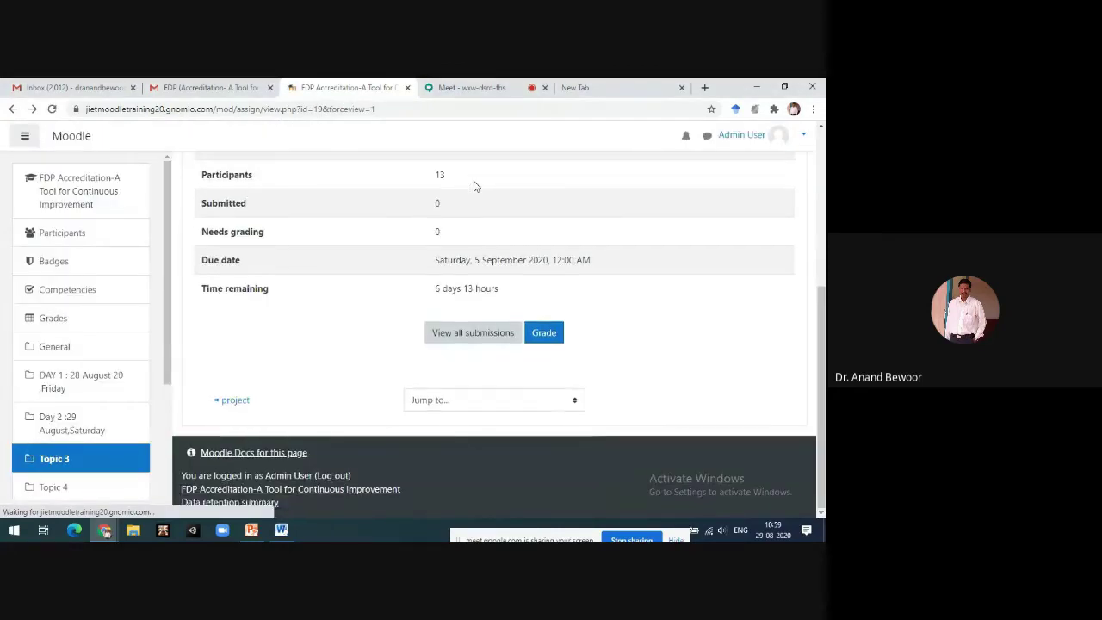
Try to open the list of all submissions from the assignment's grading summary and continue to the dashboard.
scroll(410, 433, up, 2)
scroll(410, 433, down, 3)
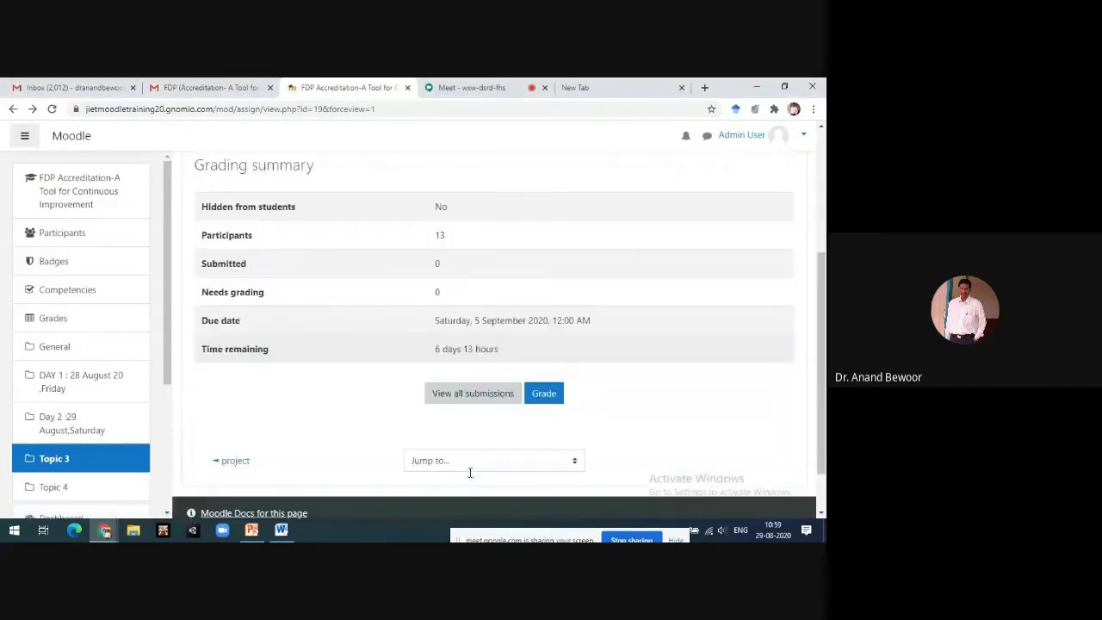
click(473, 390)
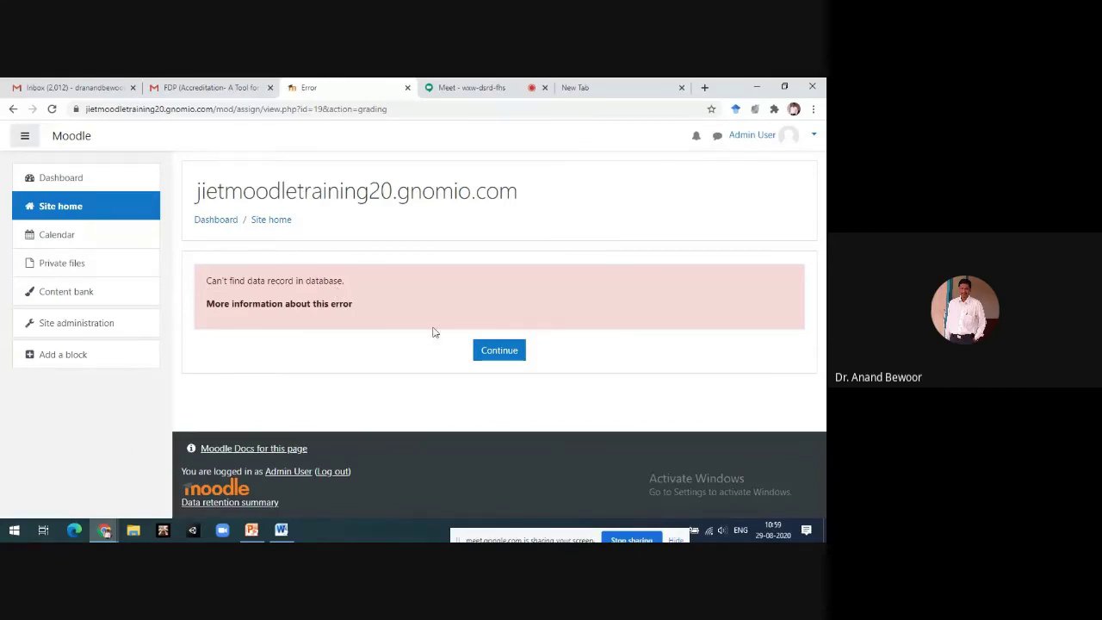
click(499, 350)
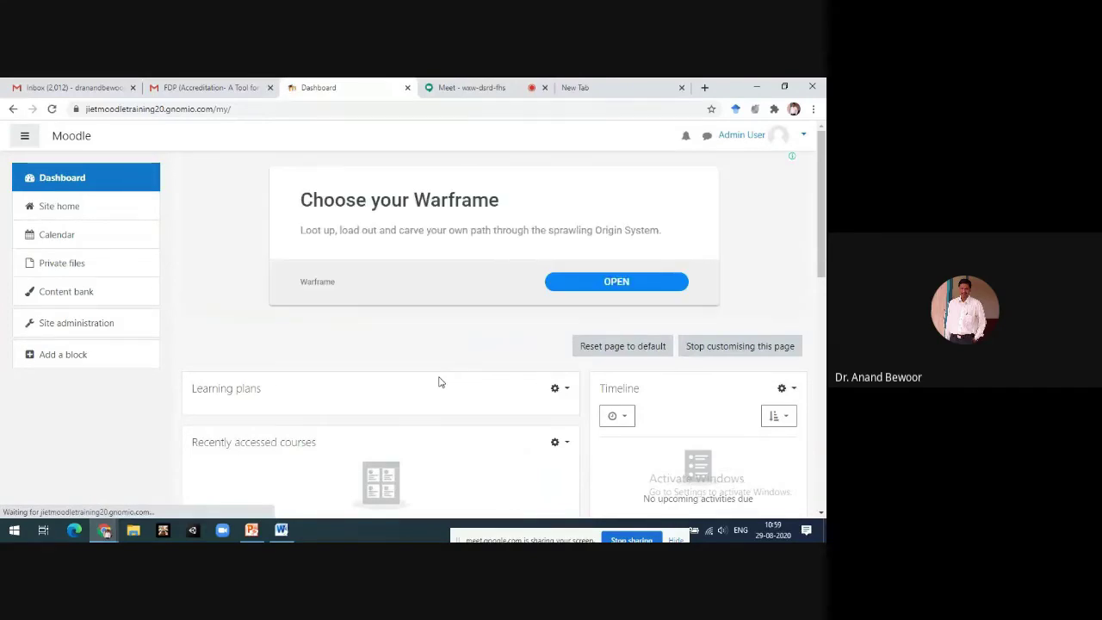
Open site administration and look through its Analytics, Competencies and Badges settings.
click(109, 335)
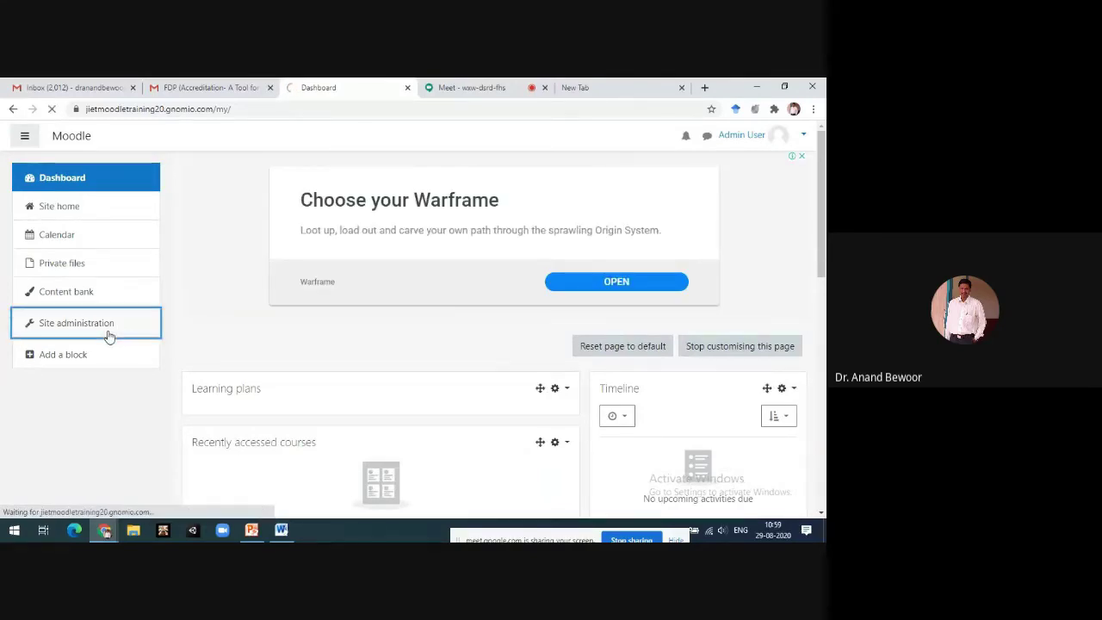
scroll(435, 370, down, 5)
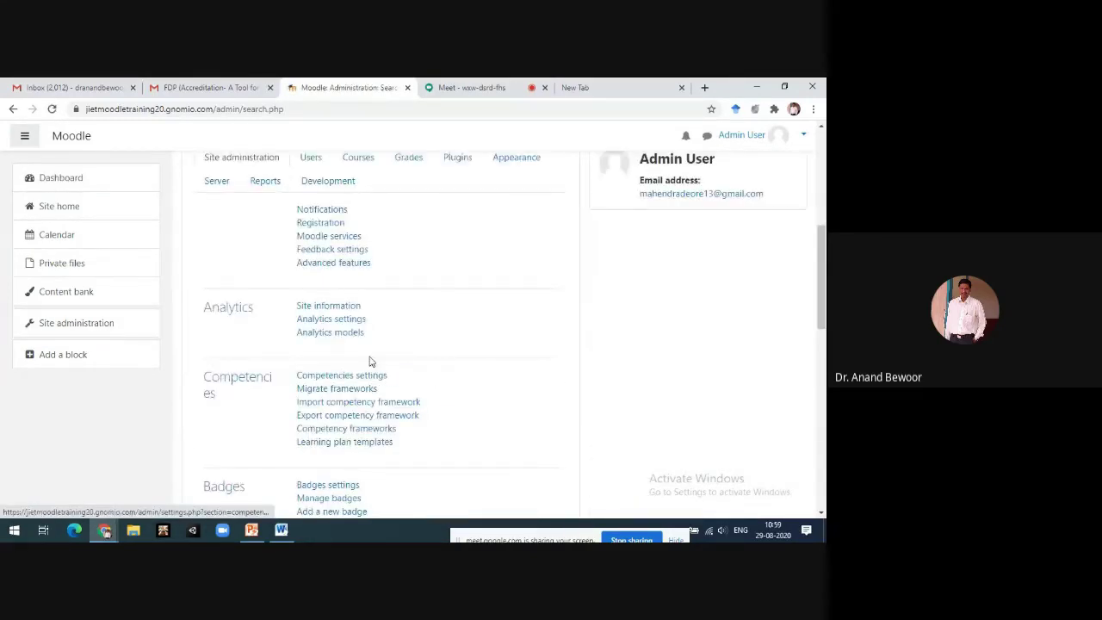
scroll(369, 361, up, 1)
scroll(368, 361, down, 3)
scroll(368, 361, up, 2)
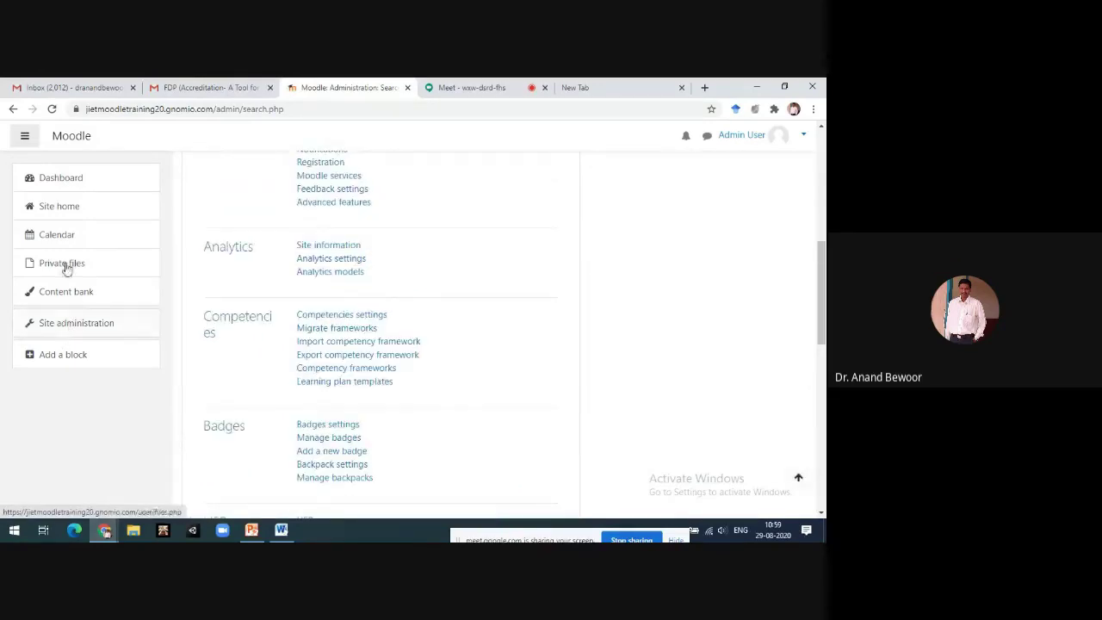
Open the TEQIP-III sponsored FDP course from the site home and view its Day 2 activities and remaining topics.
click(76, 208)
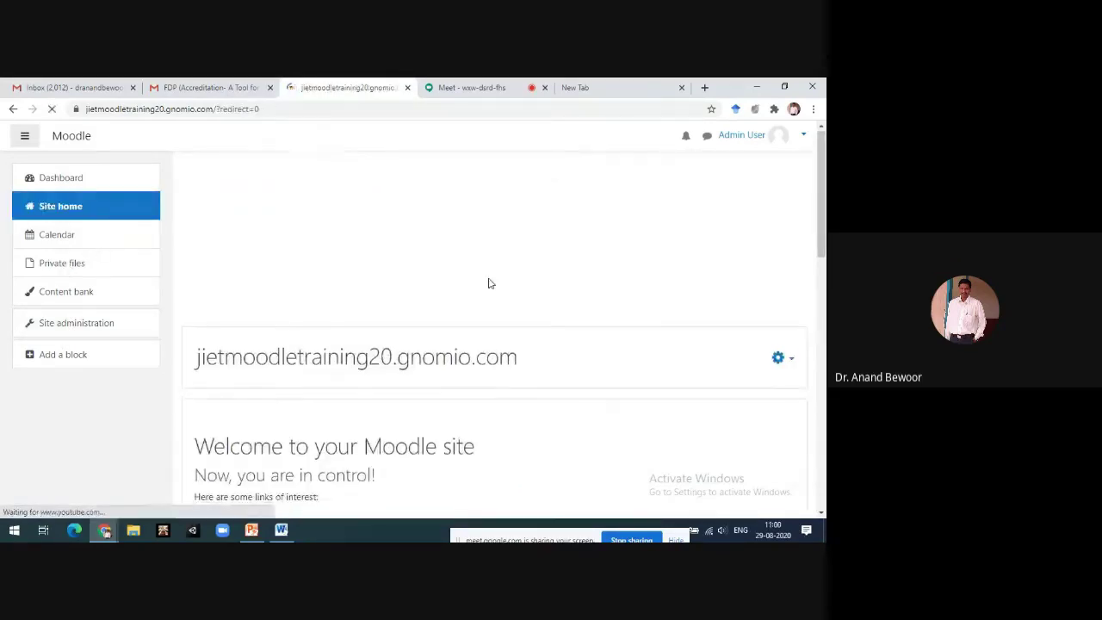
scroll(465, 319, down, 3)
scroll(427, 347, down, 5)
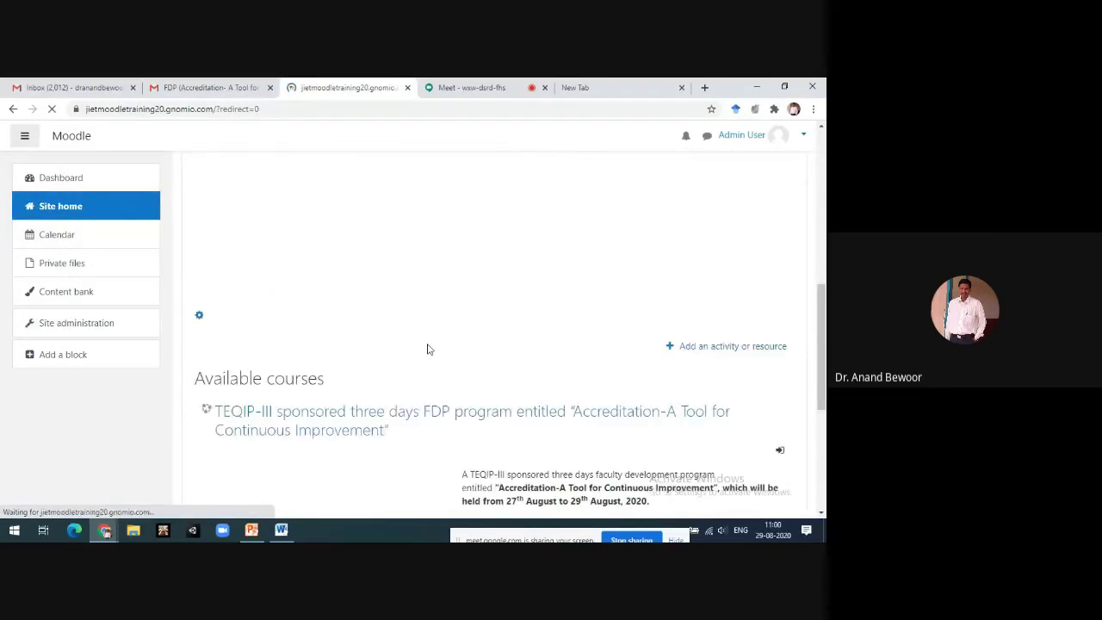
click(471, 416)
scroll(478, 413, down, 5)
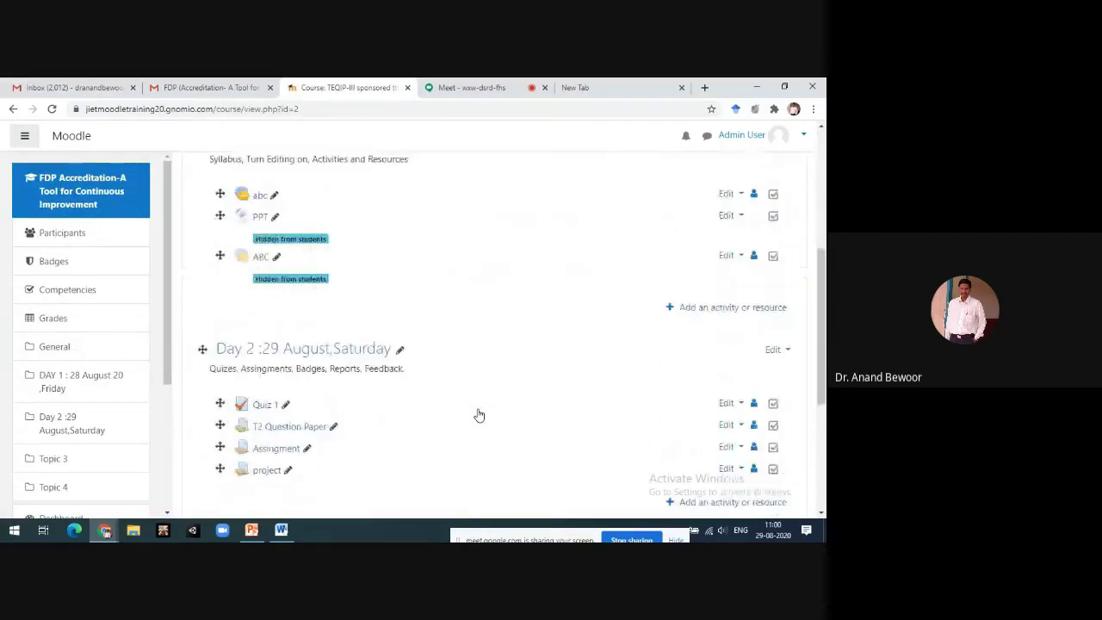
scroll(477, 415, down, 4)
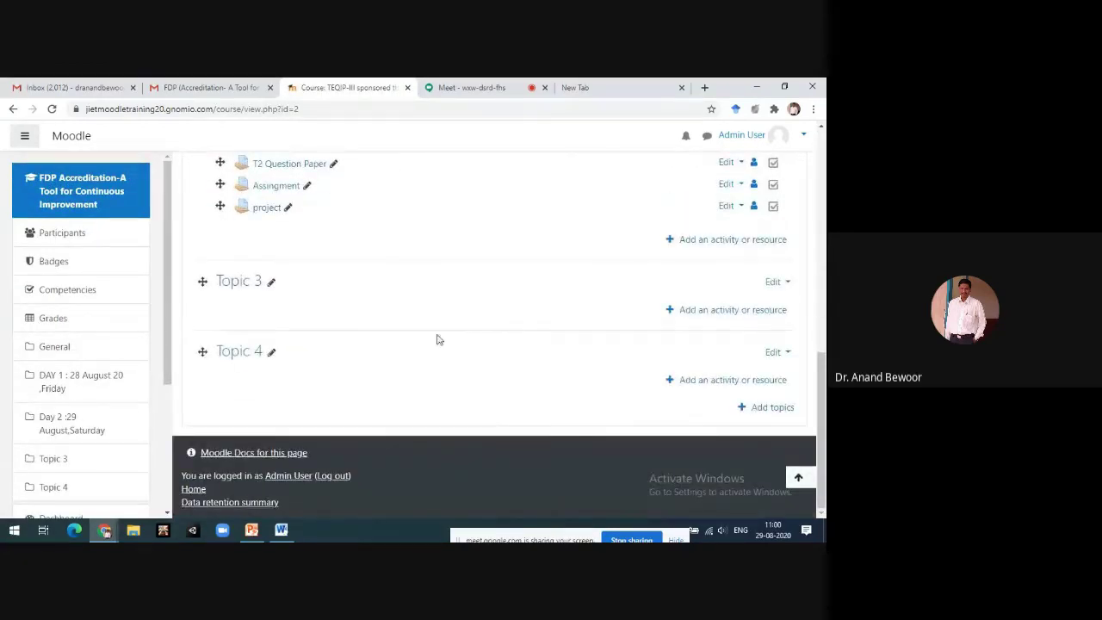
scroll(437, 339, up, 1)
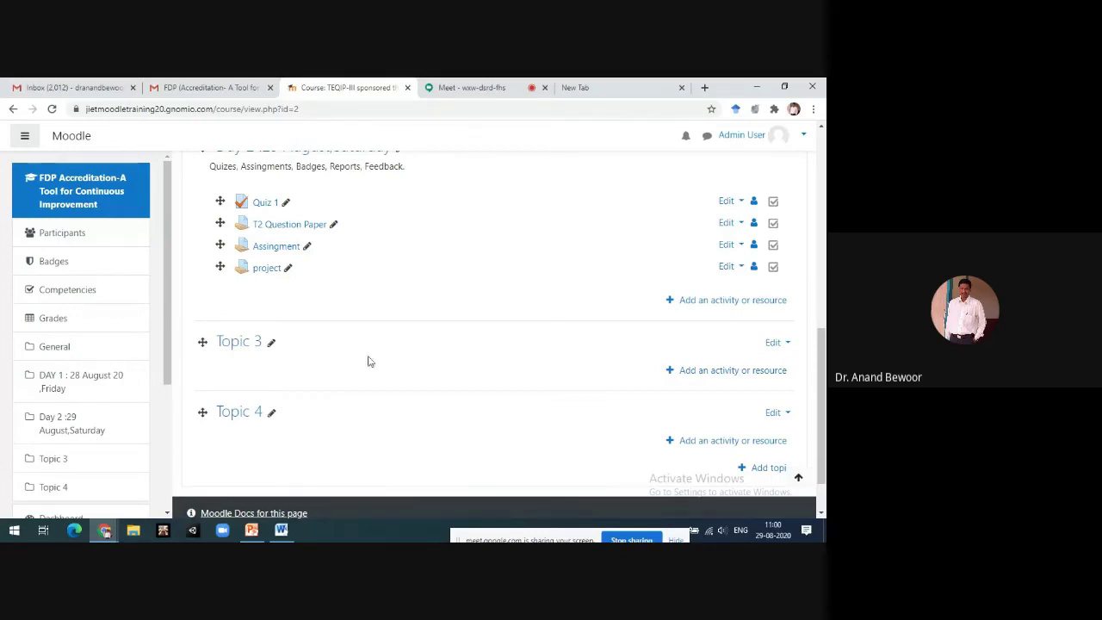
Switch to the Google Meet call and stop presenting the screen.
mouse_move(251, 529)
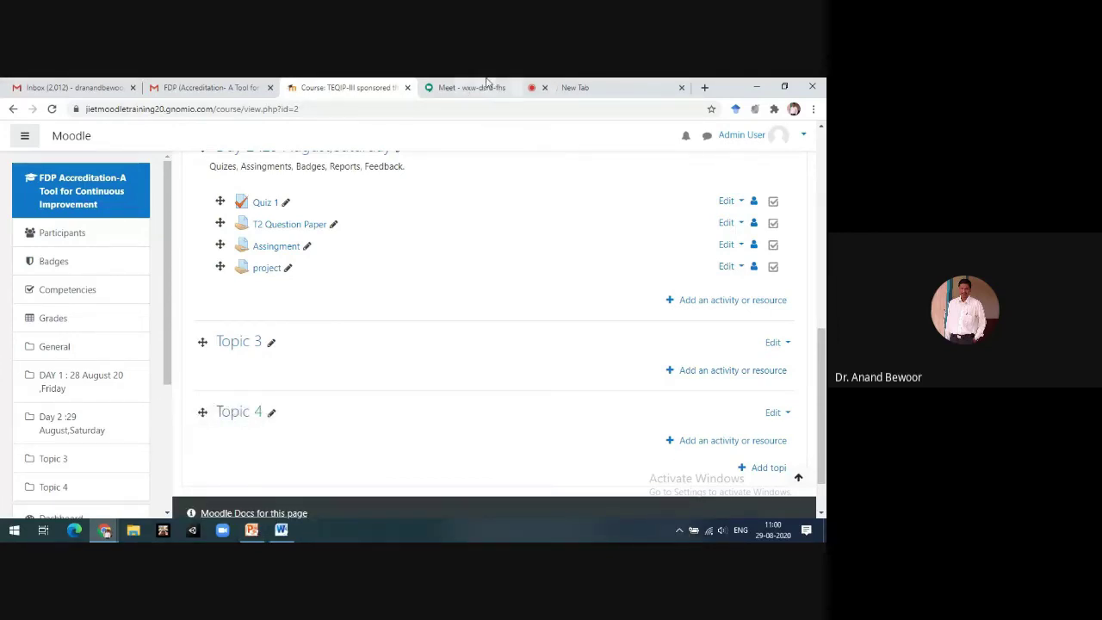
click(455, 84)
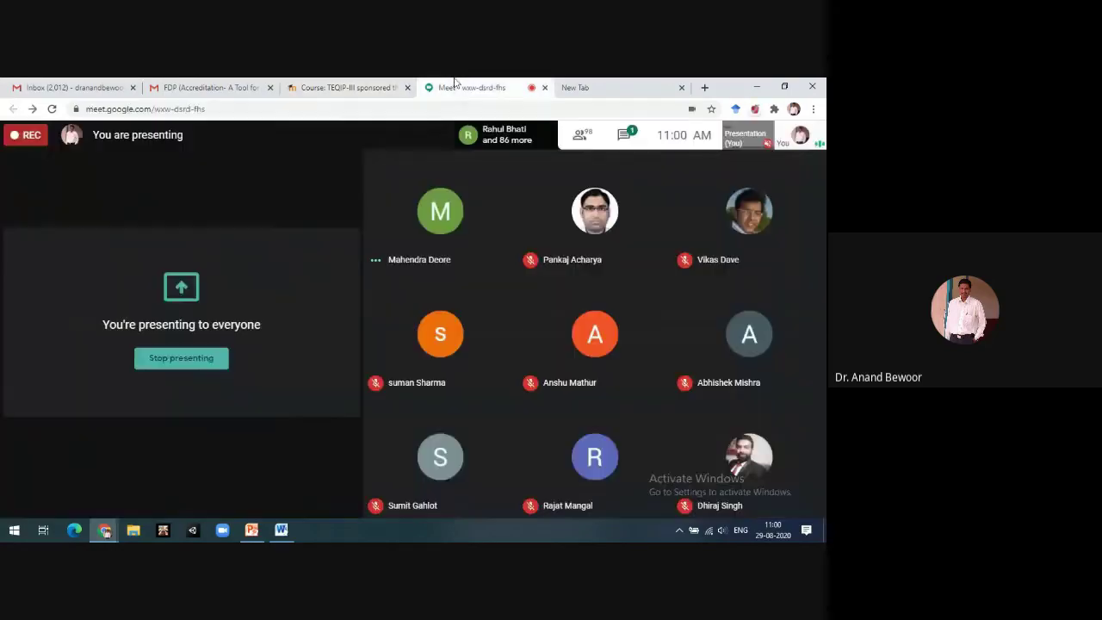
click(181, 358)
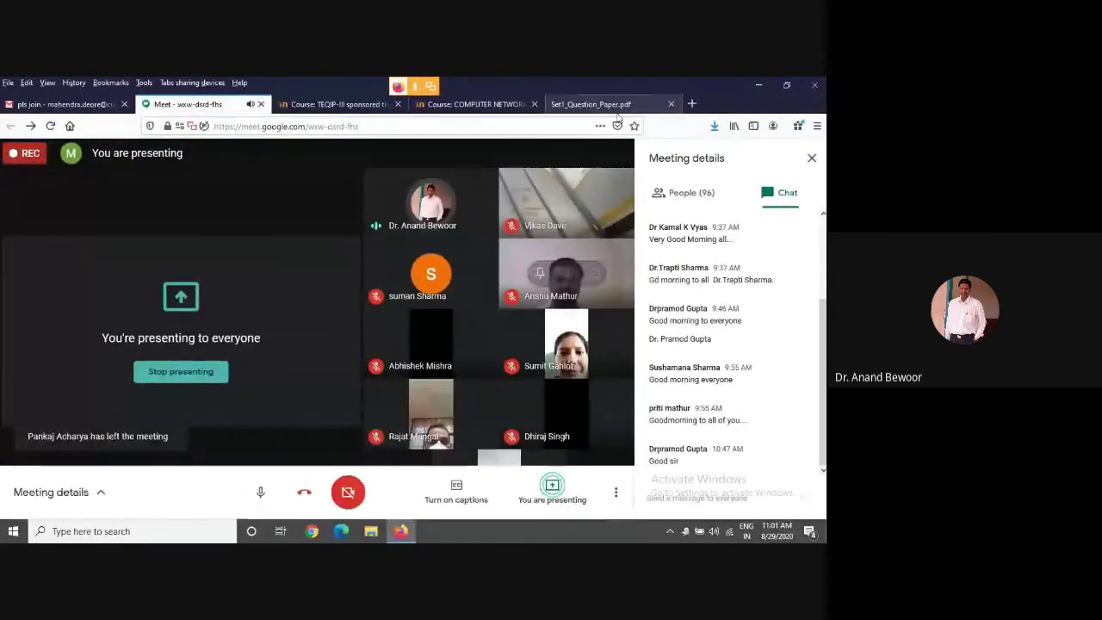
View the COMPUTER NETWORKS course page and the Day 1 and Day 2 activities of the TEQIP-III course.
click(463, 105)
scroll(525, 313, up, 6)
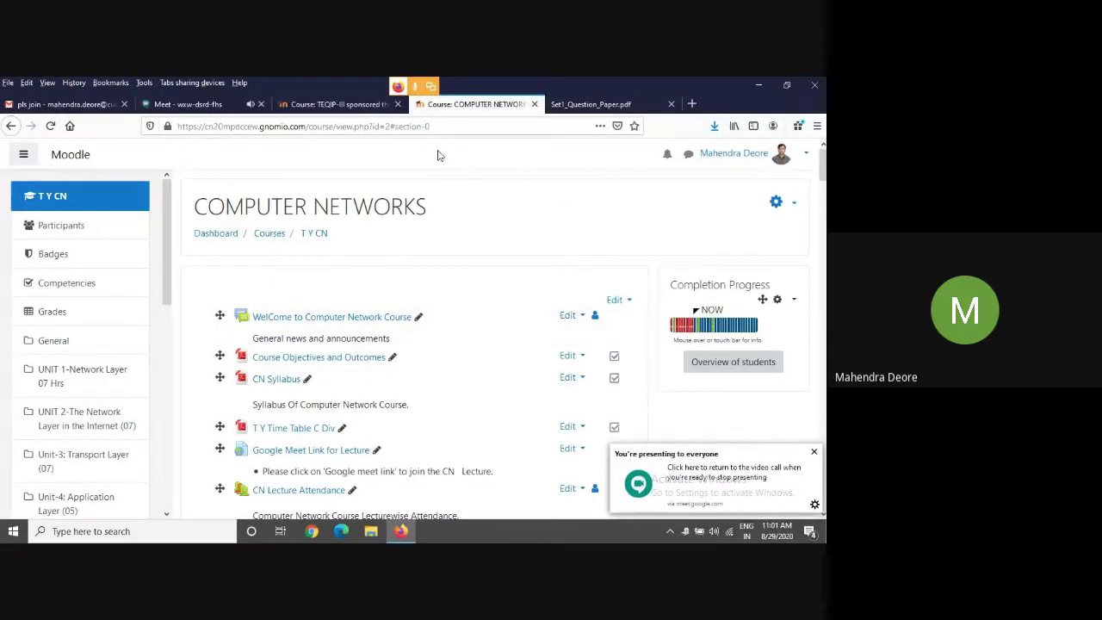
click(342, 110)
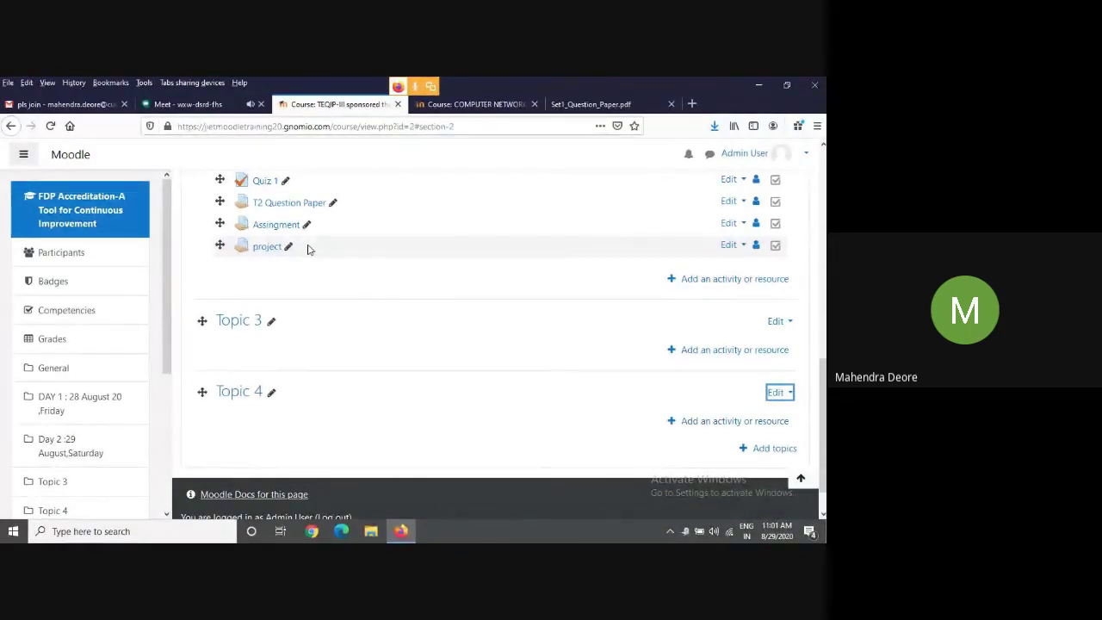
scroll(561, 211, up, 3)
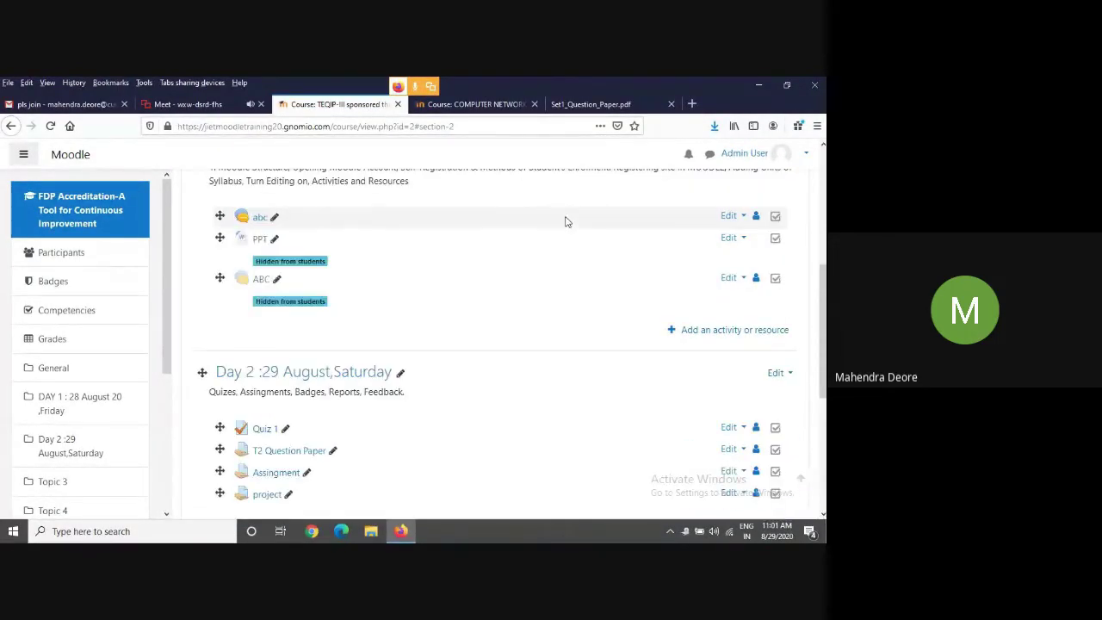
Return to the COMPUTER NETWORKS course and display the list of reports in its course administration.
click(470, 103)
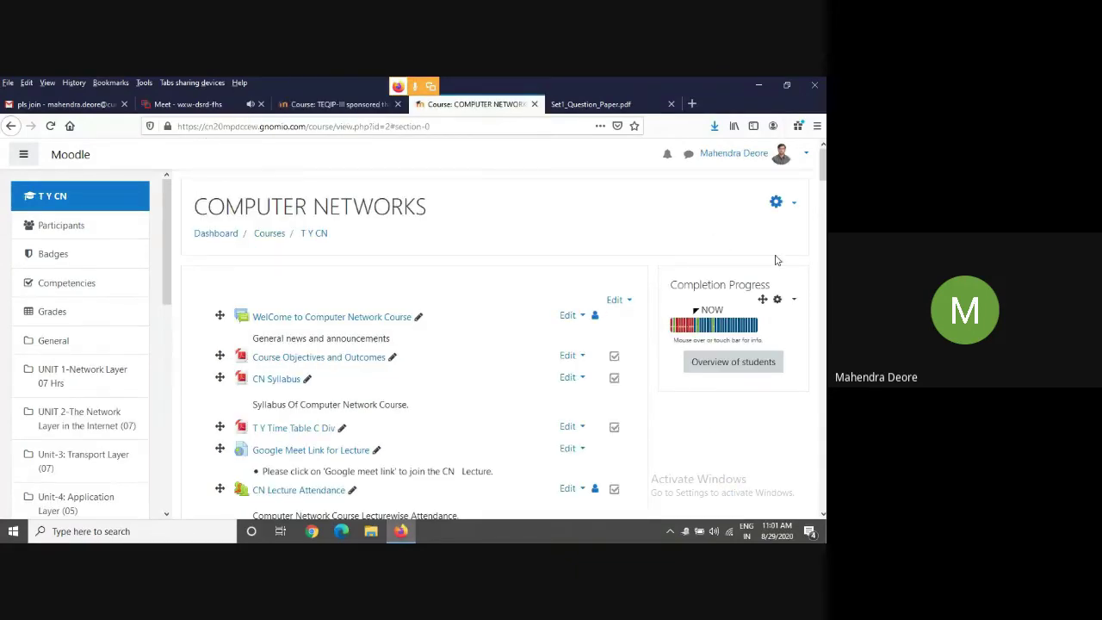
click(782, 207)
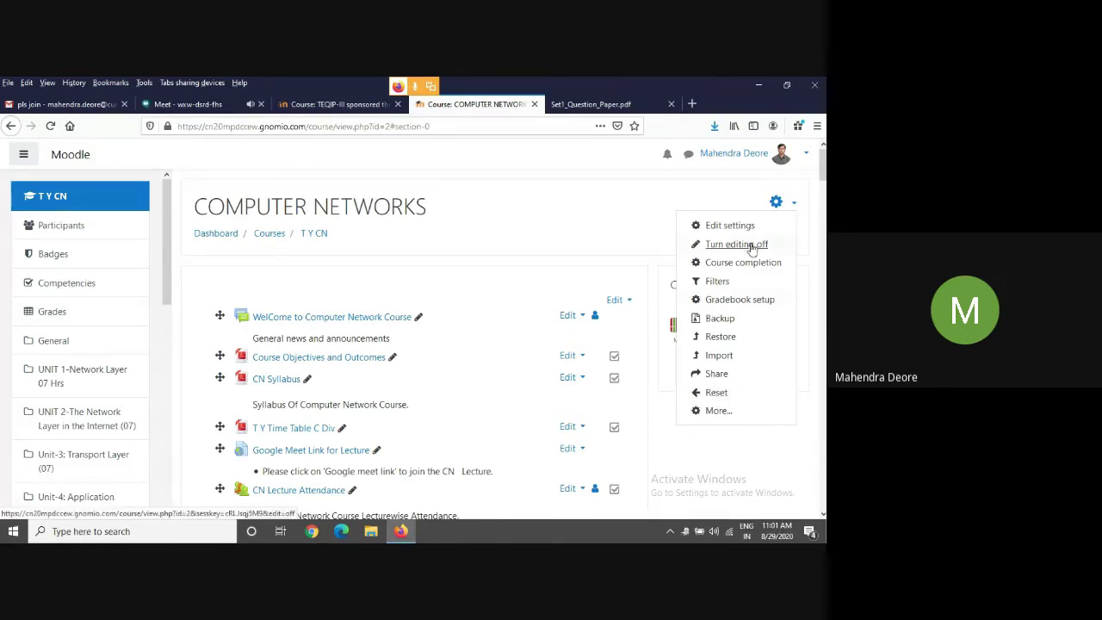
click(718, 412)
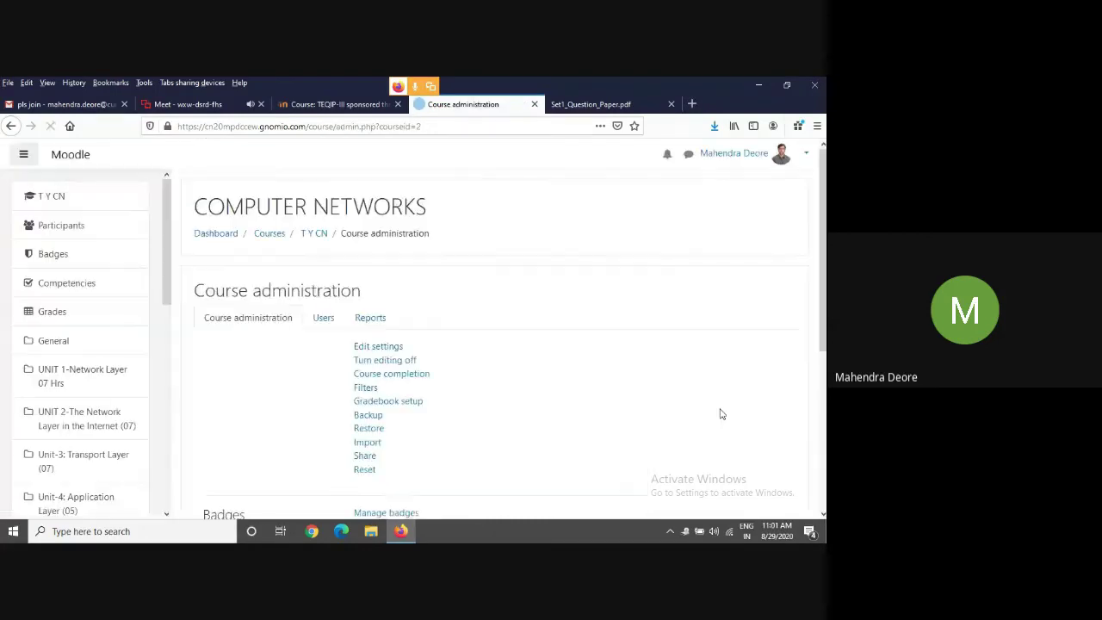
click(367, 321)
scroll(500, 342, down, 3)
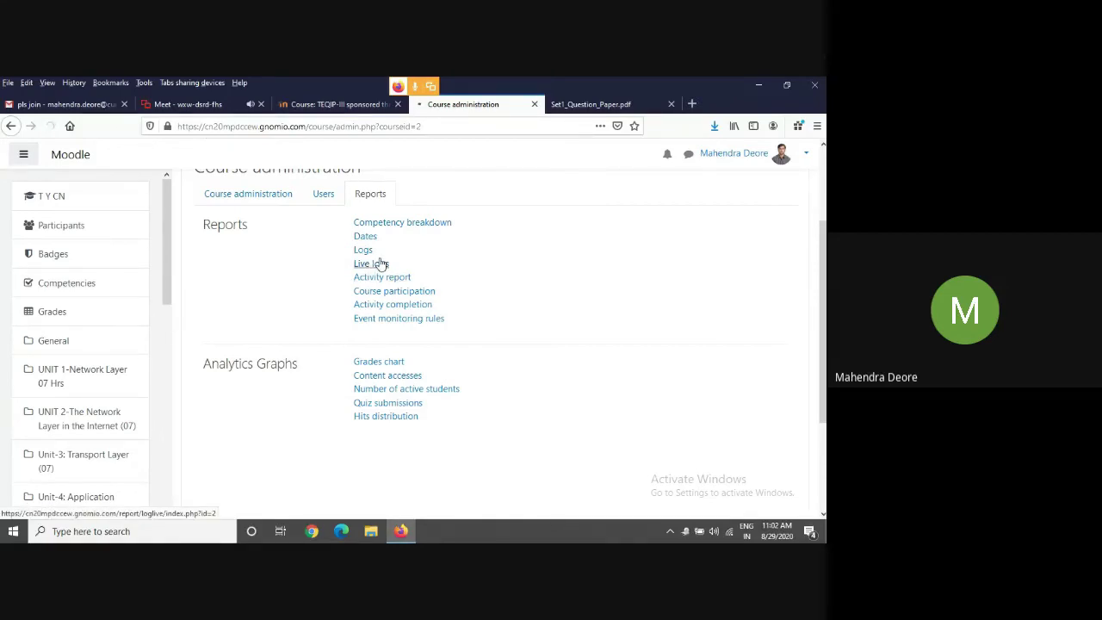
Open the course's Live logs report and examine the recorded events and their affected users.
click(379, 264)
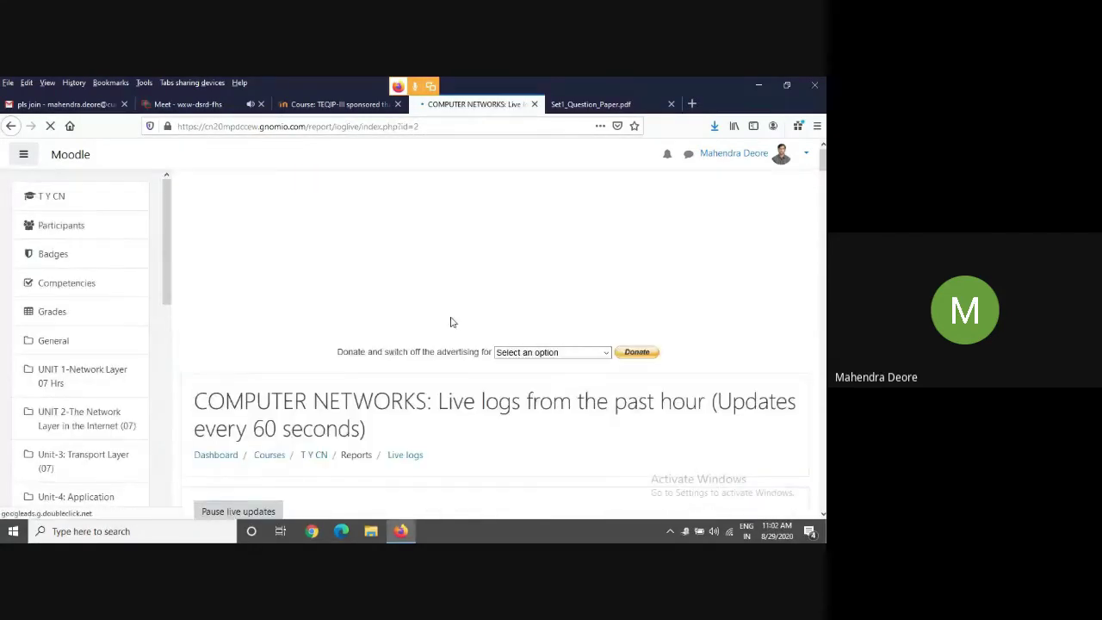
scroll(449, 323, down, 5)
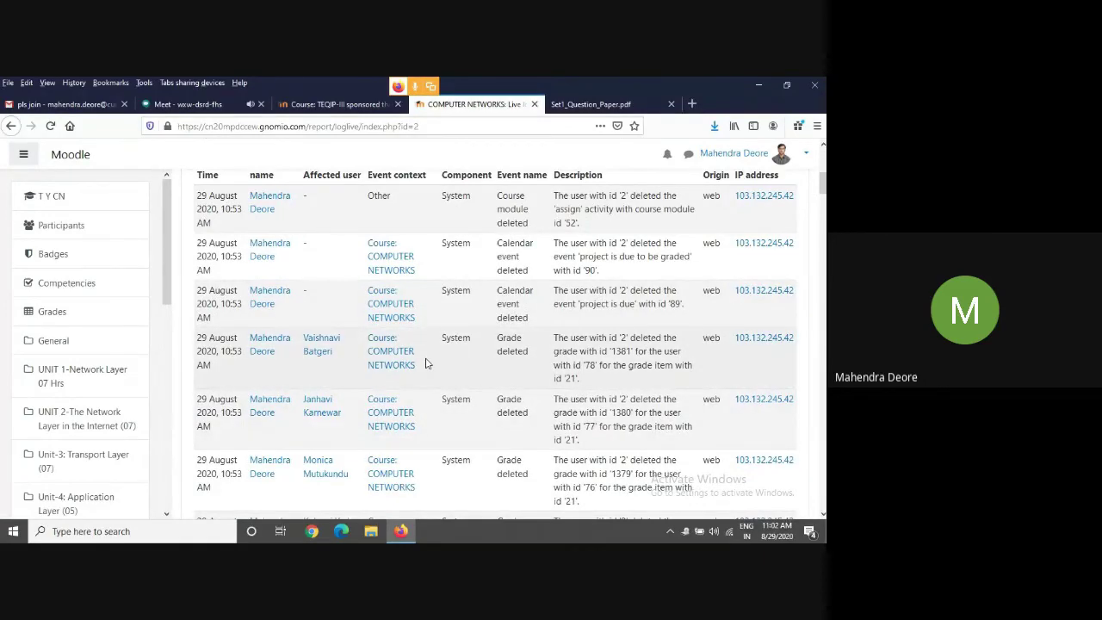
scroll(425, 364, down, 6)
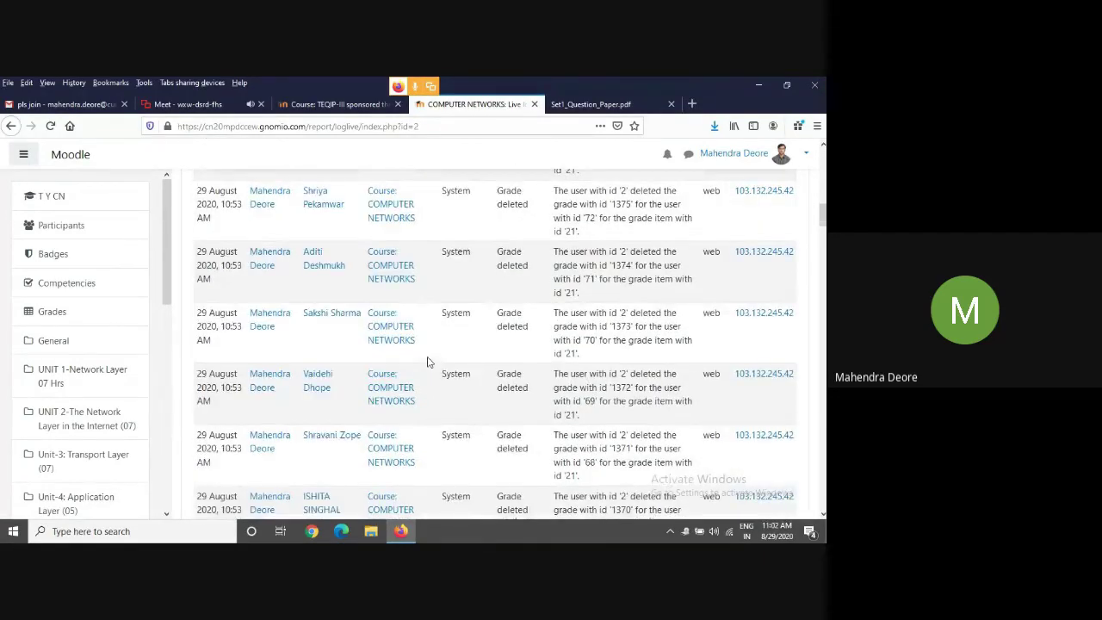
scroll(428, 361, down, 6)
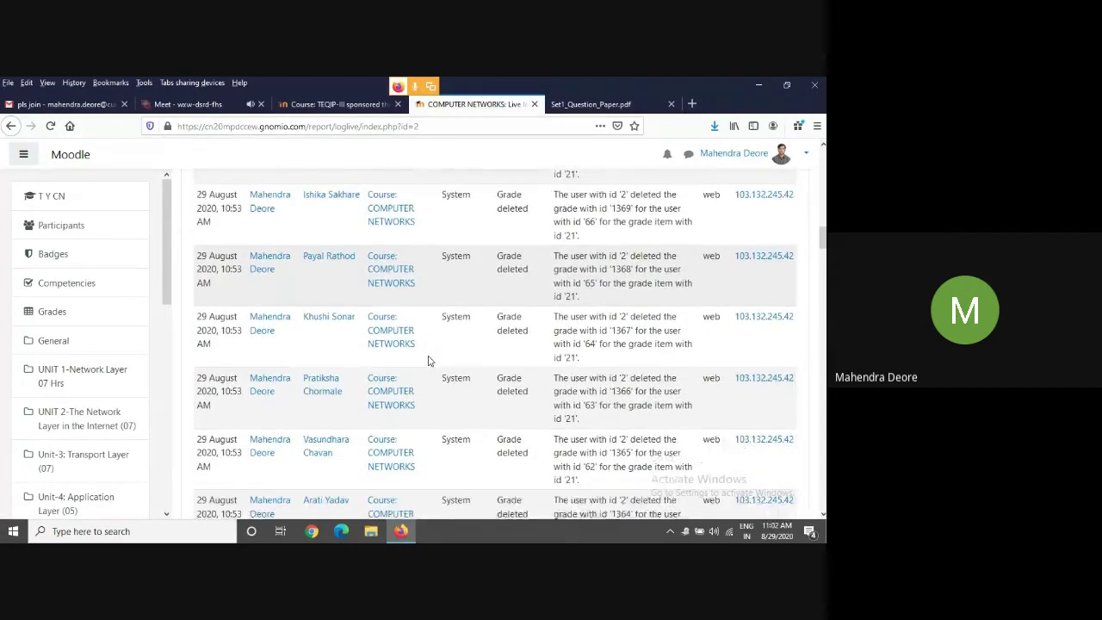
scroll(428, 361, down, 1)
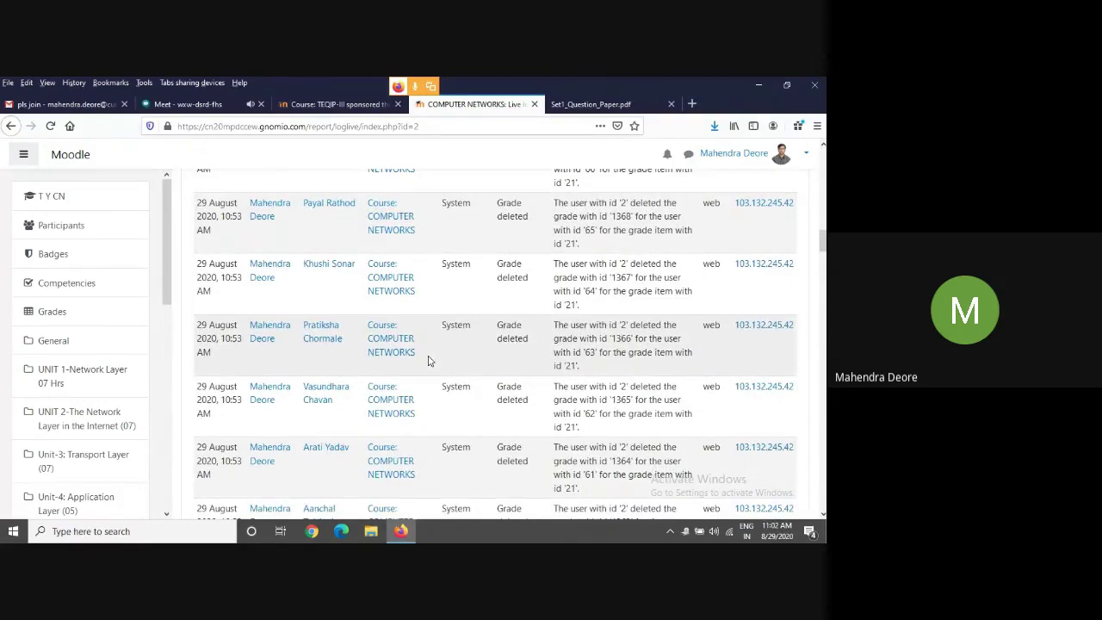
scroll(428, 361, up, 11)
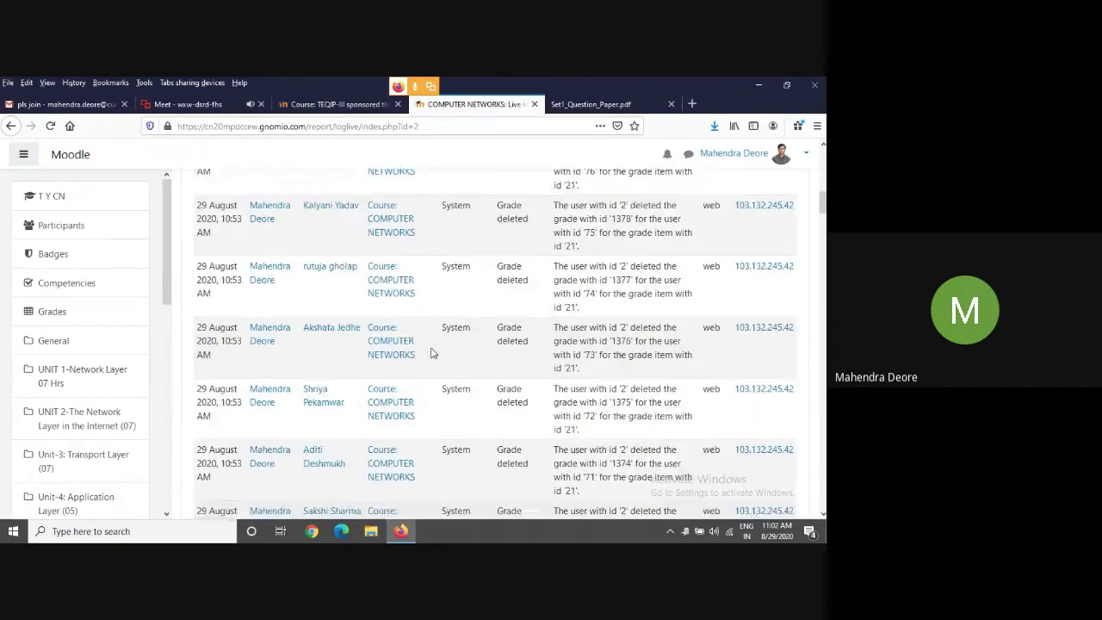
scroll(433, 353, up, 10)
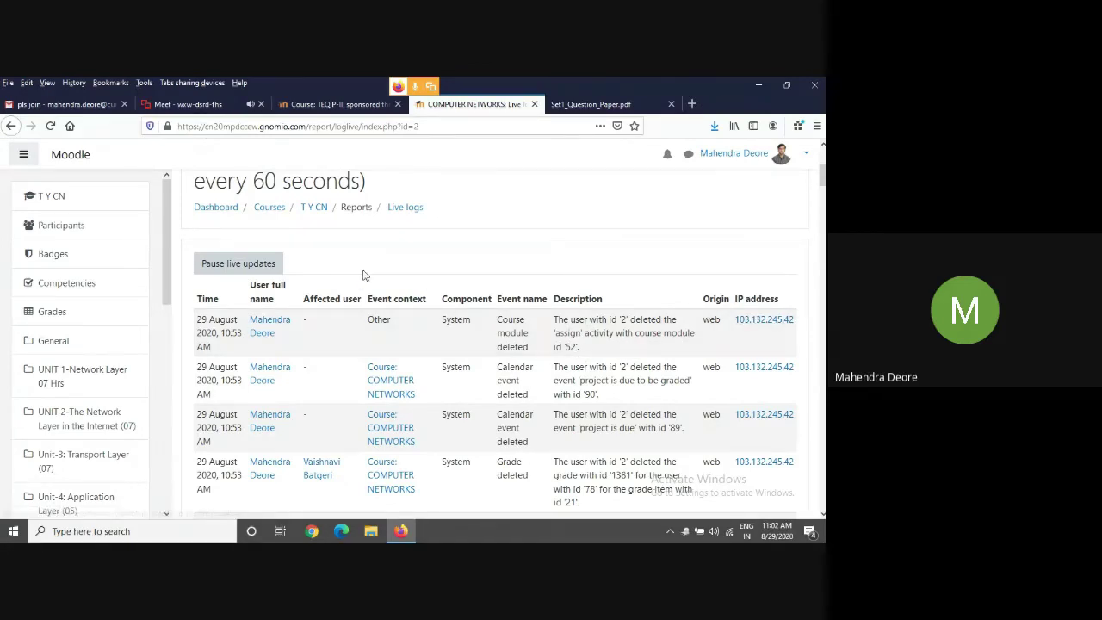
Go back to the course's reports list and open the Activity completion report to view the students' progress.
click(353, 211)
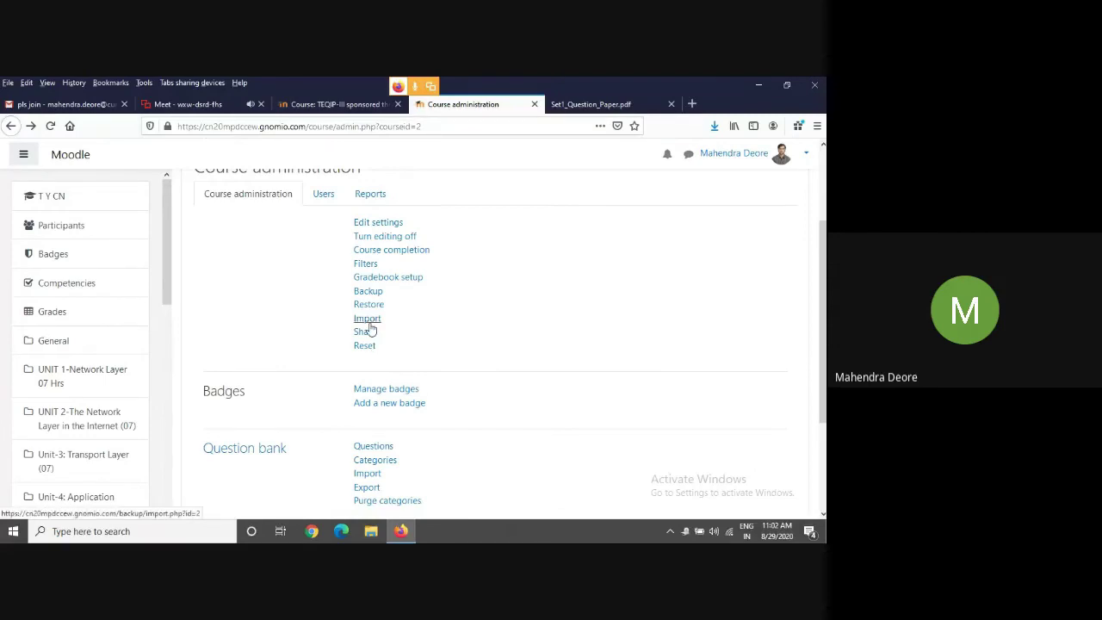
click(376, 193)
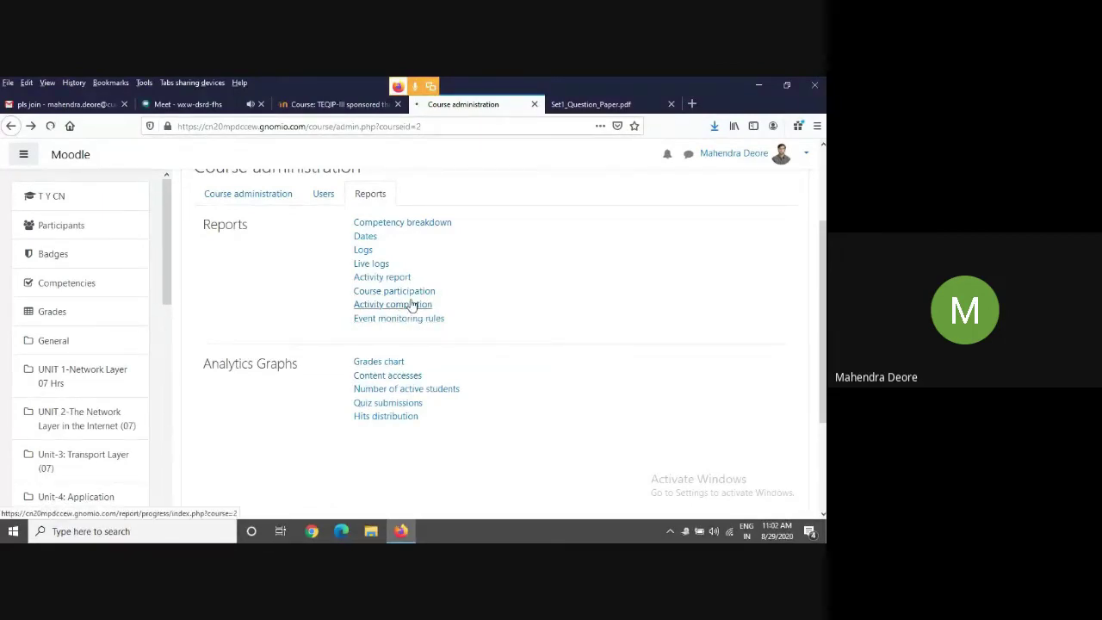
click(412, 305)
scroll(495, 356, down, 3)
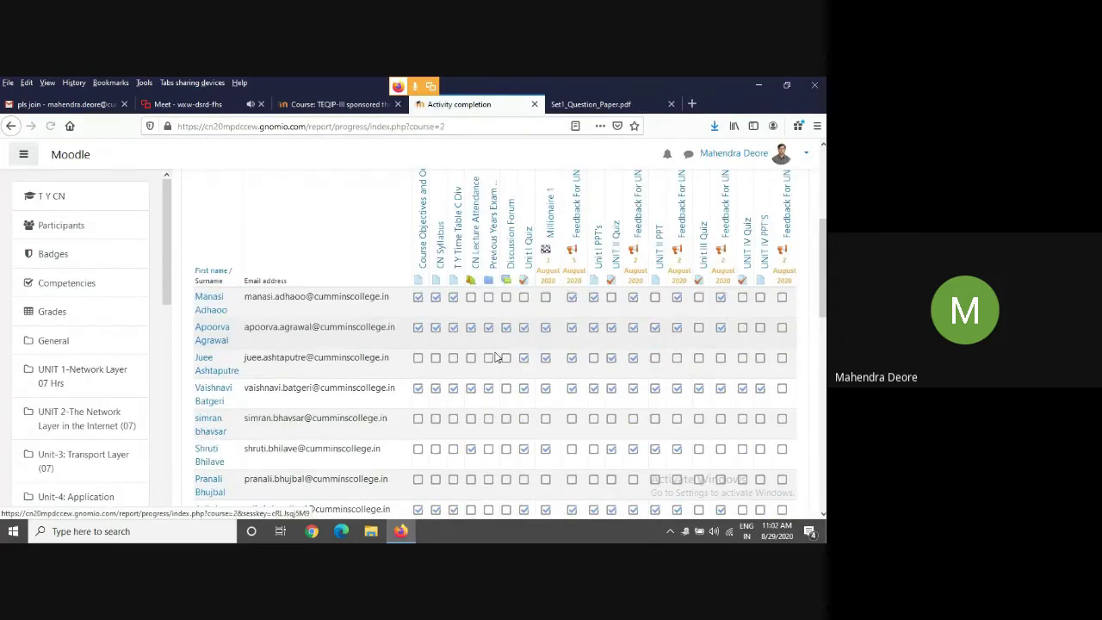
Examine which activities each student has completed in the Activity completion report, including the download options below the table.
scroll(495, 356, up, 3)
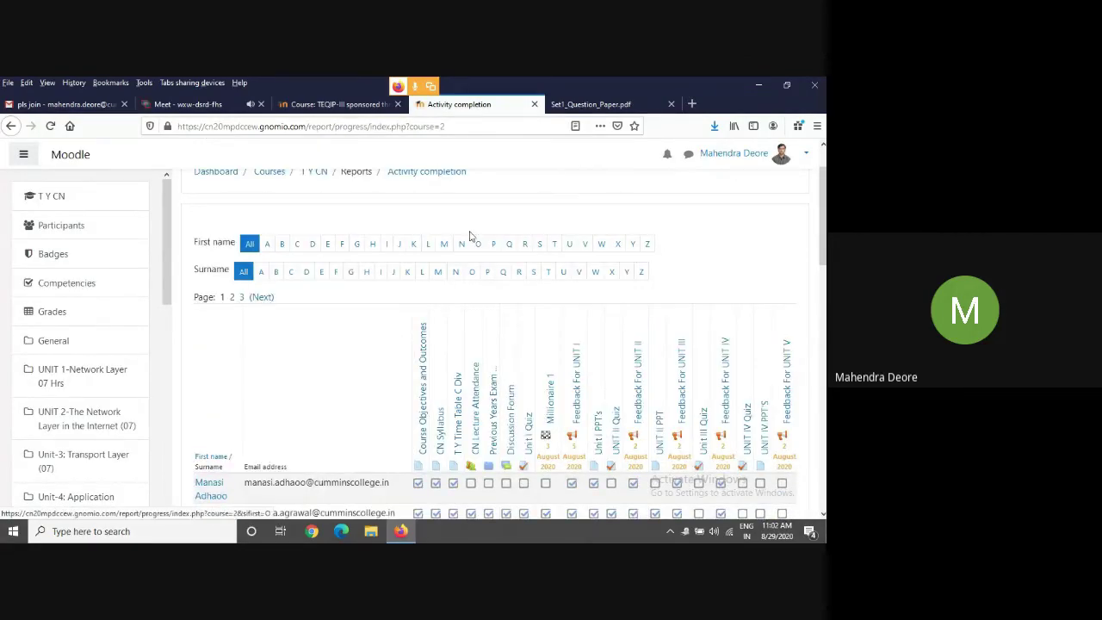
scroll(603, 440, down, 2)
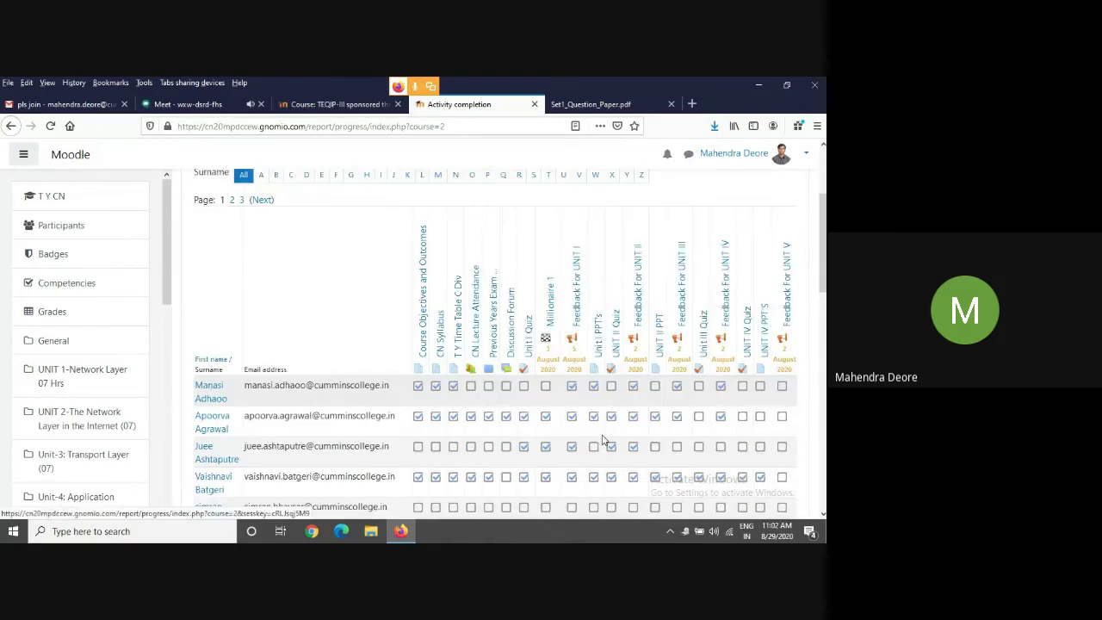
scroll(602, 440, down, 1)
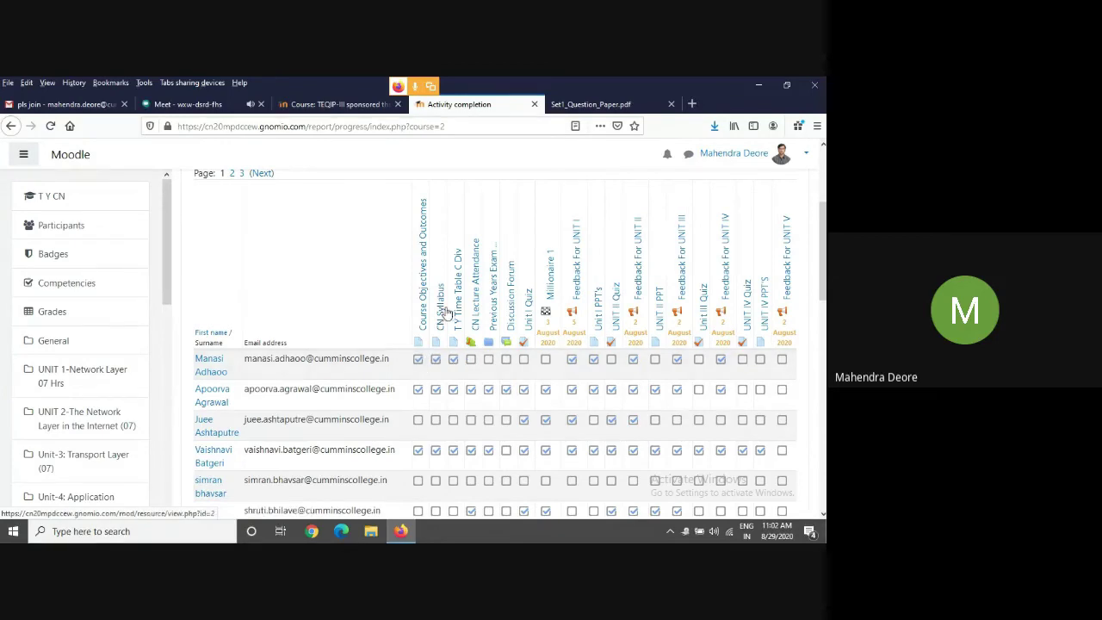
mouse_move(420, 365)
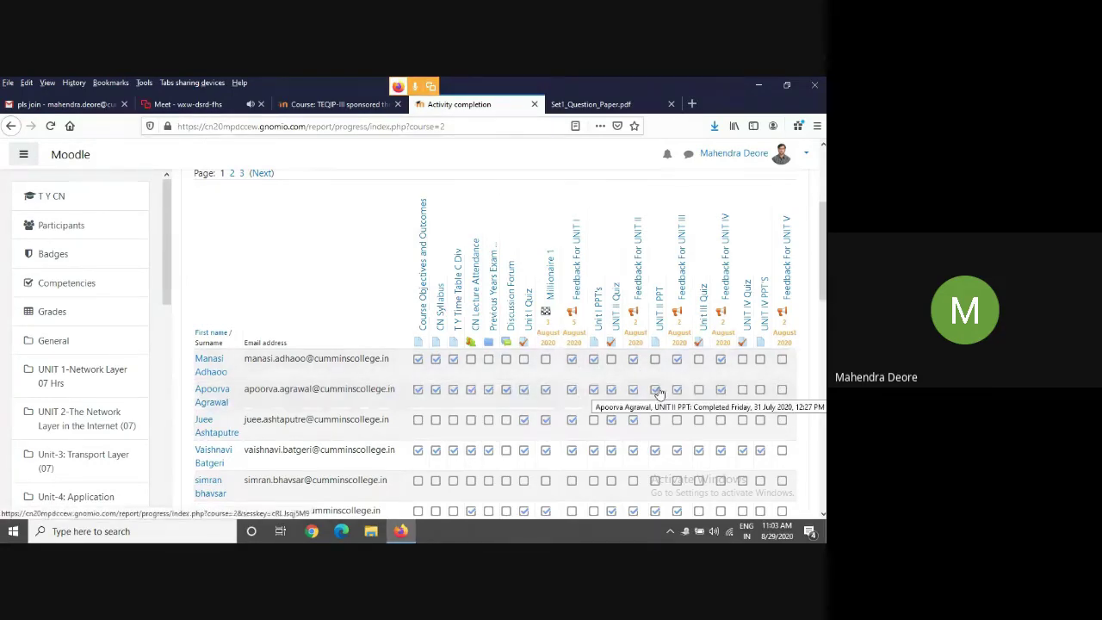
scroll(659, 392, down, 5)
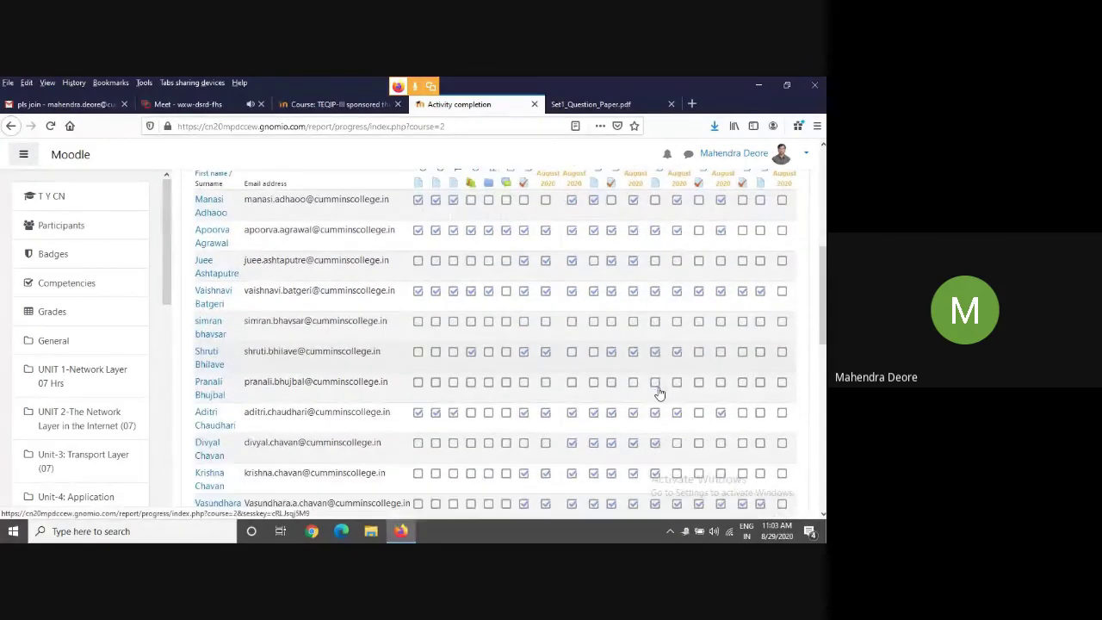
scroll(659, 394, down, 10)
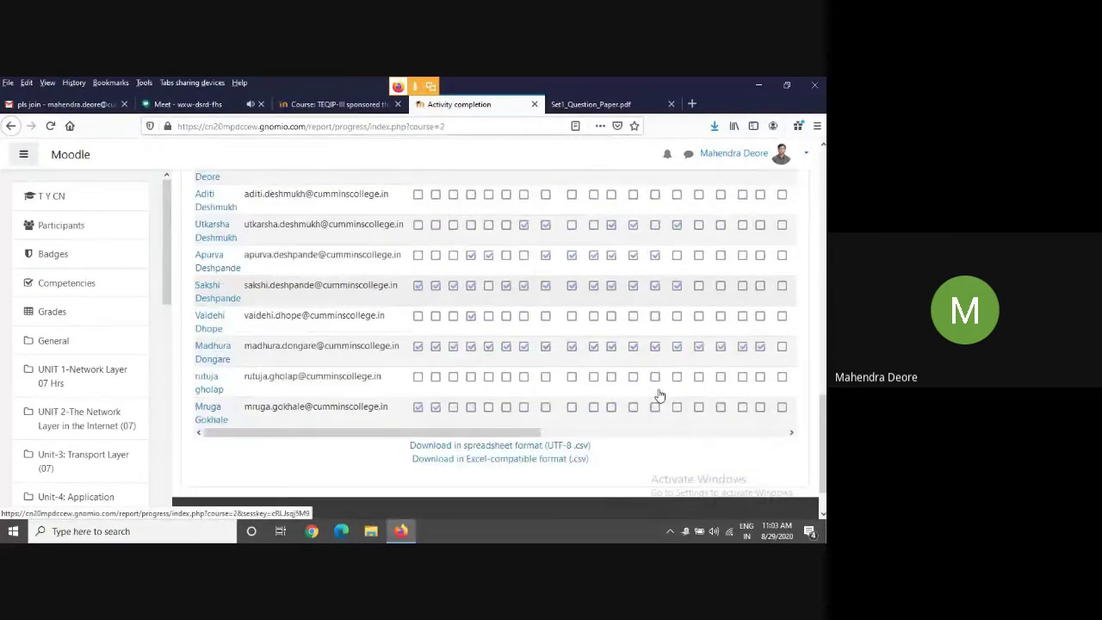
mouse_move(540, 383)
mouse_down()
mouse_move(778, 361)
mouse_move(531, 372)
mouse_up()
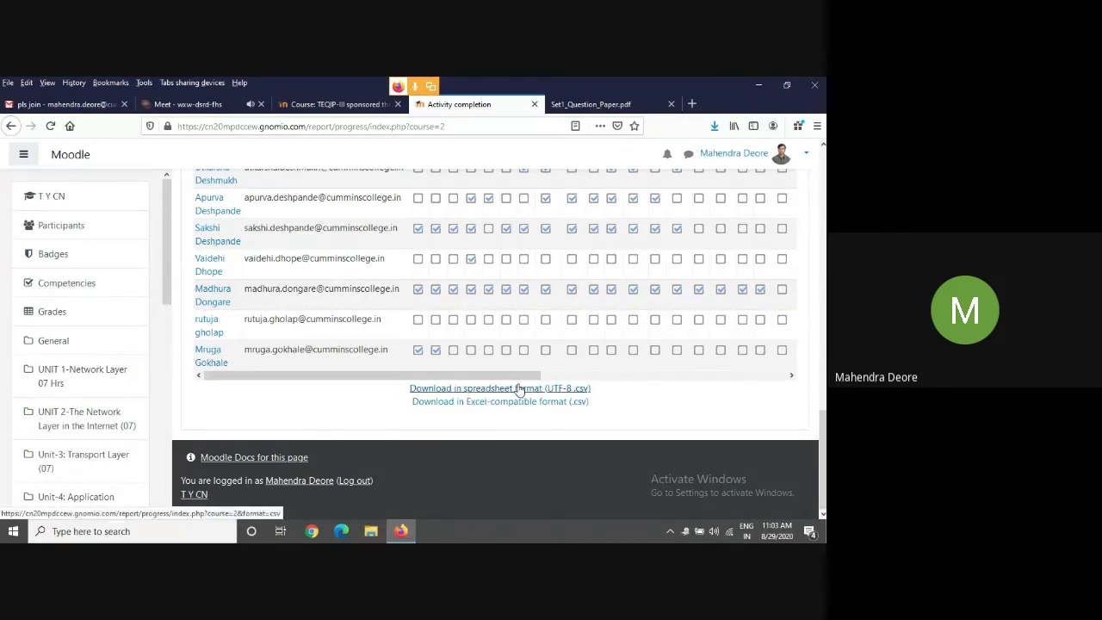
scroll(585, 421, up, 5)
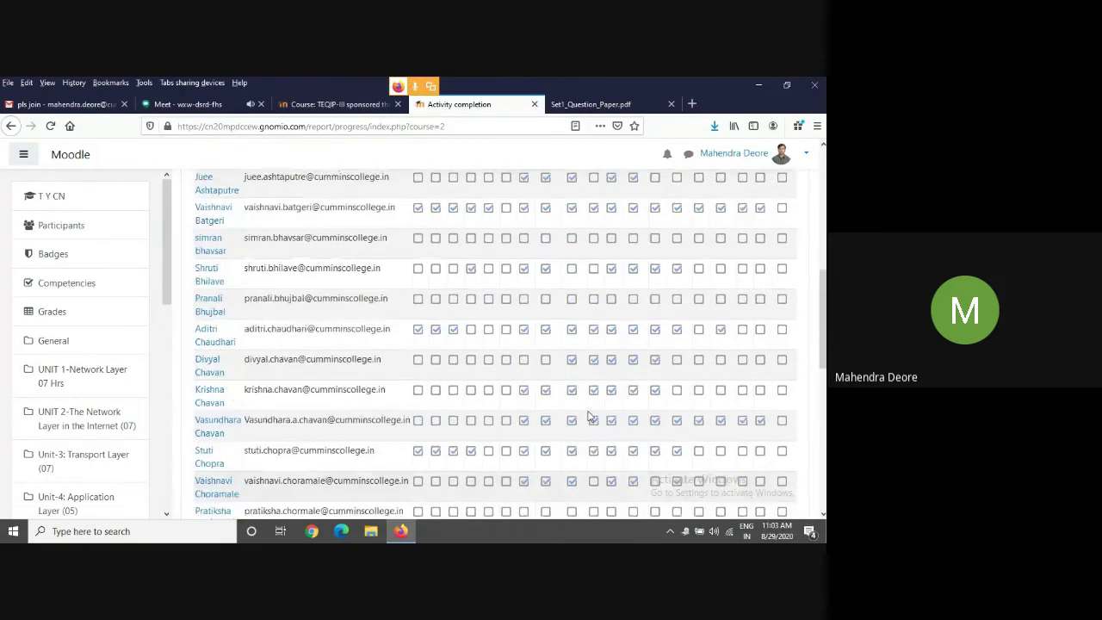
scroll(588, 417, up, 8)
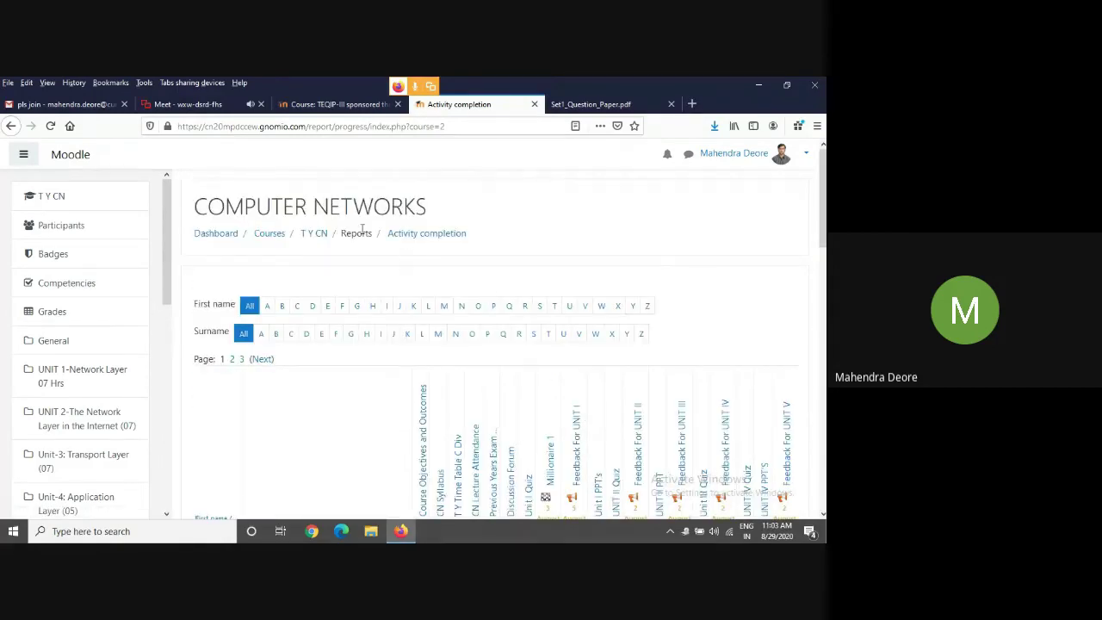
Leave the Activity completion report and view the reports listed in the TEQIP-III course's full course administration.
click(11, 126)
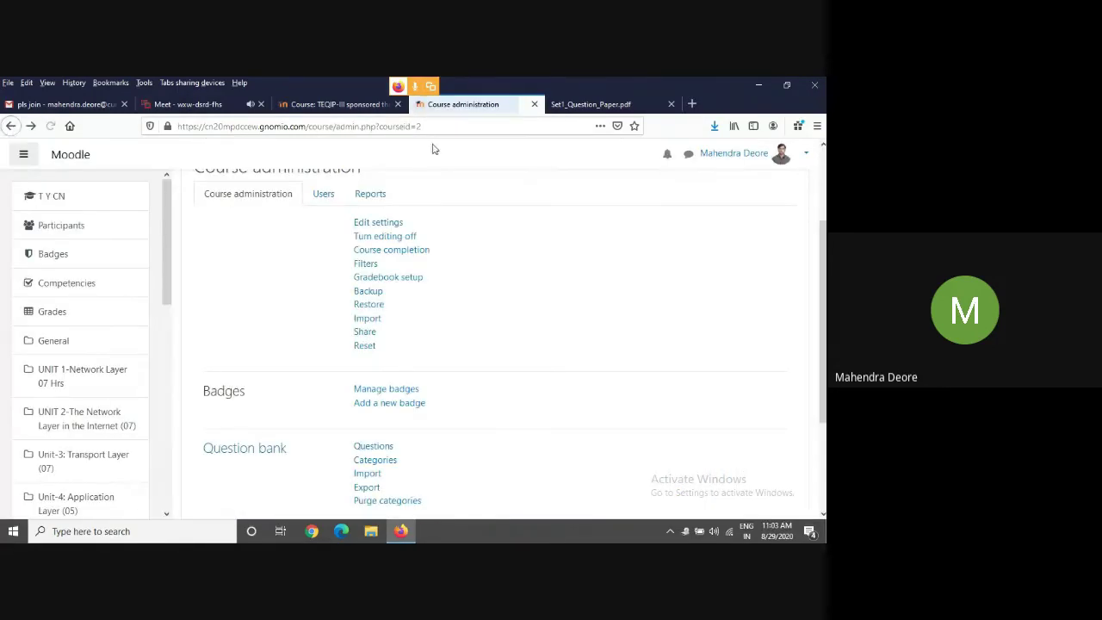
click(335, 106)
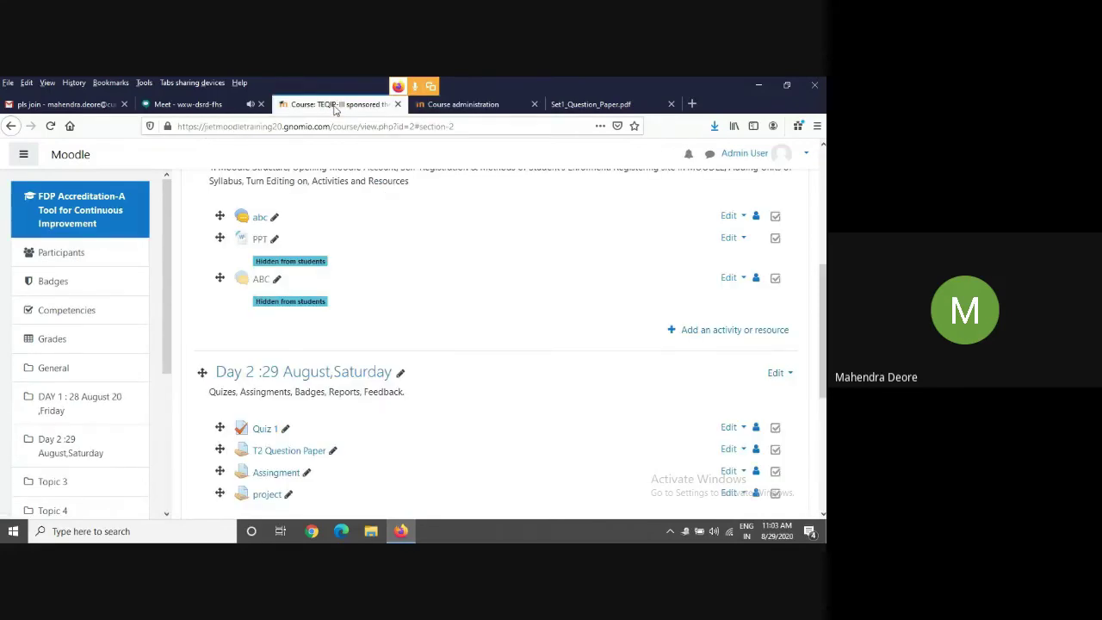
scroll(500, 362, up, 10)
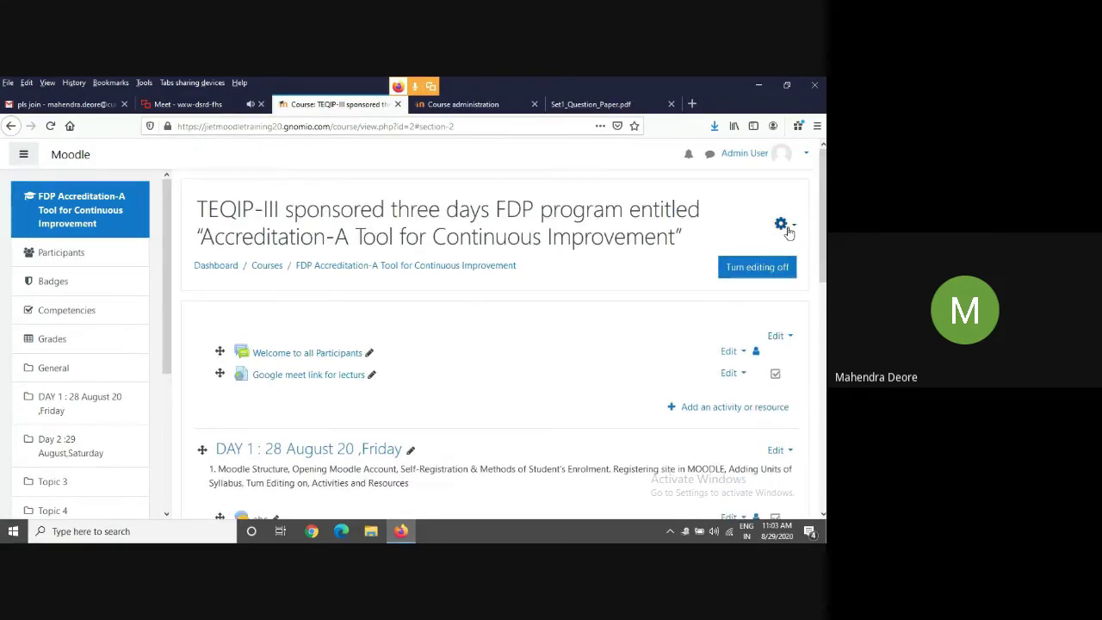
click(781, 224)
click(717, 416)
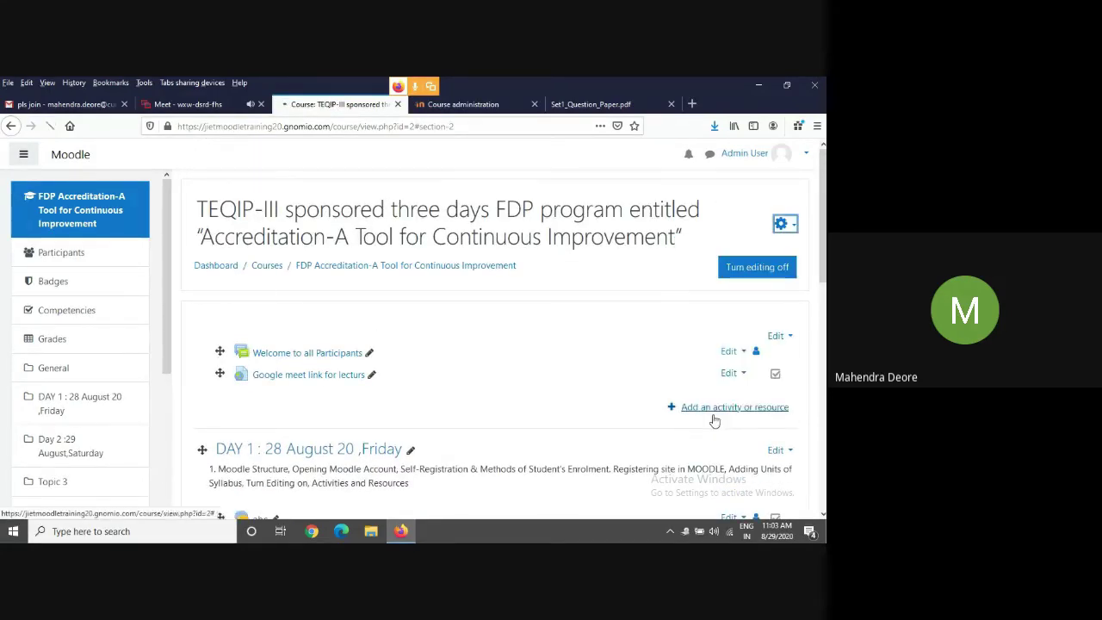
scroll(523, 384, down, 4)
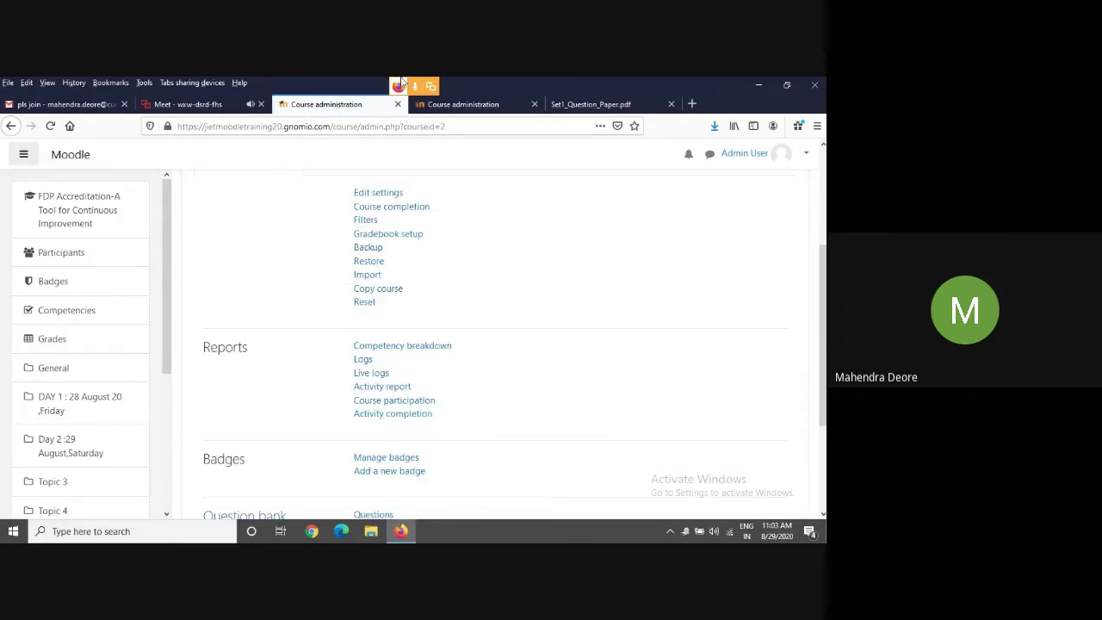
Return to the COMPUTER NETWORKS course administration and open the Hits distribution analytics graph from its reports.
click(448, 104)
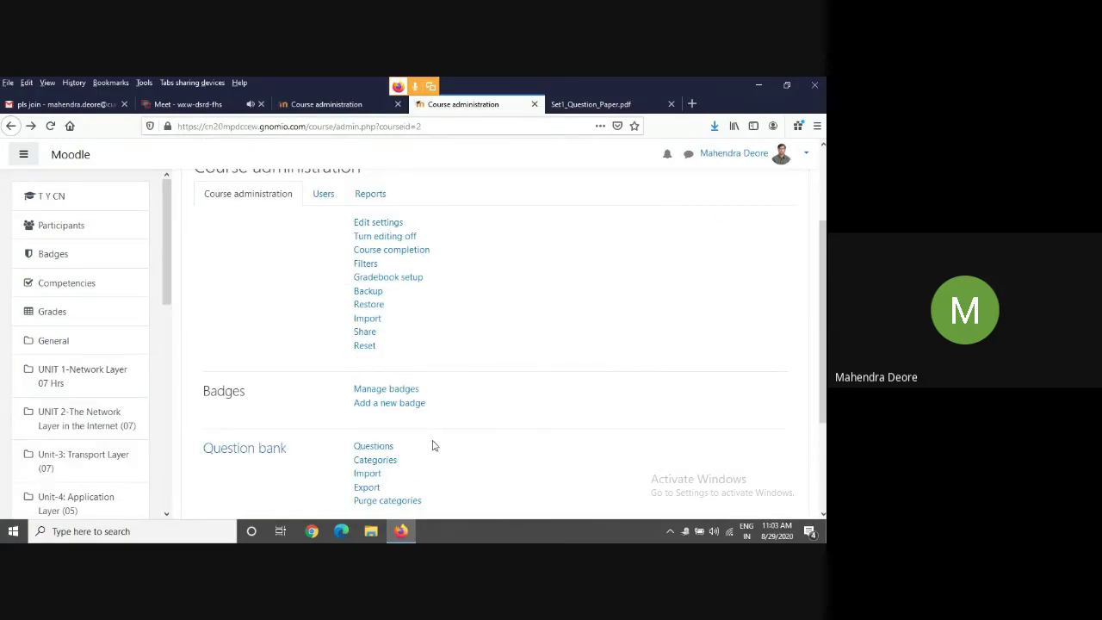
click(370, 193)
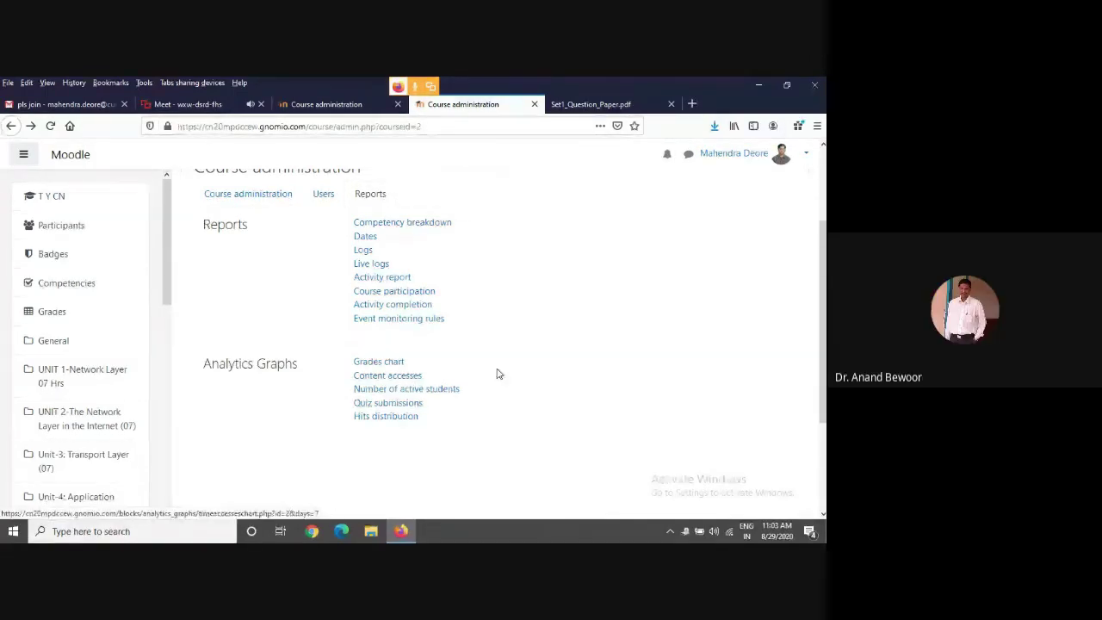
click(395, 417)
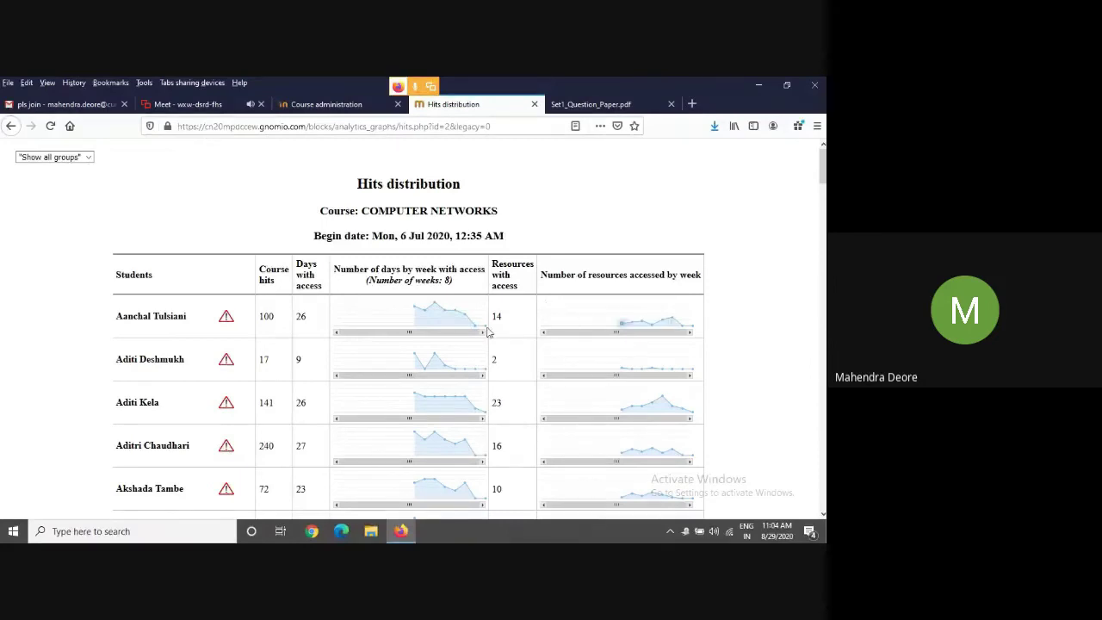
Examine each student's course hits, days with access and weekly resource access graphs in the Hits distribution report, including the No access section.
scroll(449, 465, down, 6)
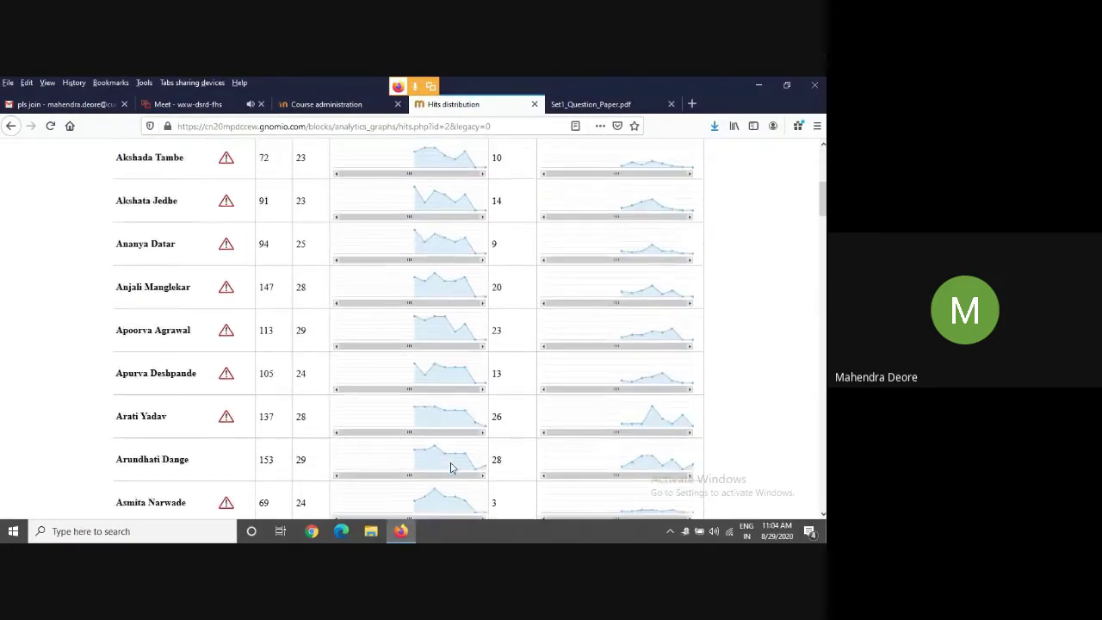
scroll(449, 467, down, 4)
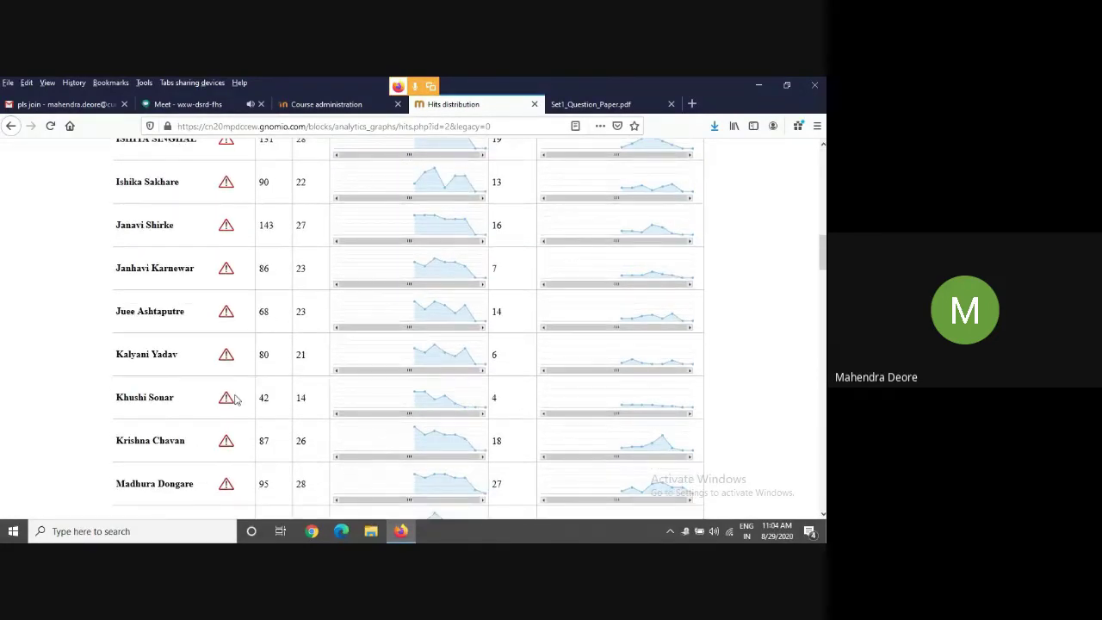
scroll(340, 427, up, 10)
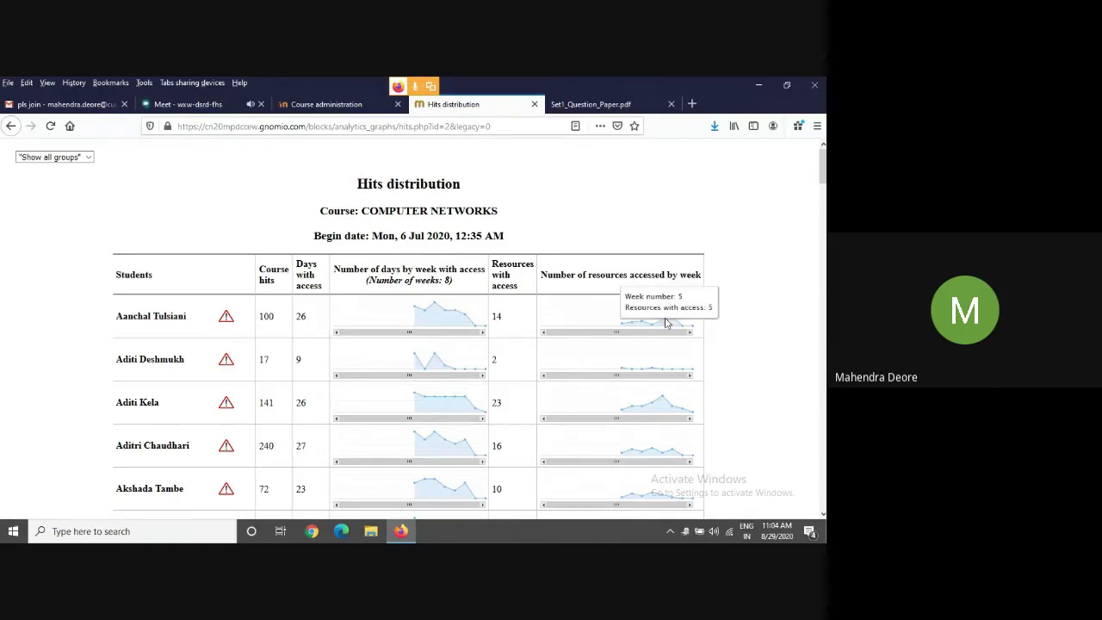
scroll(646, 396, down, 4)
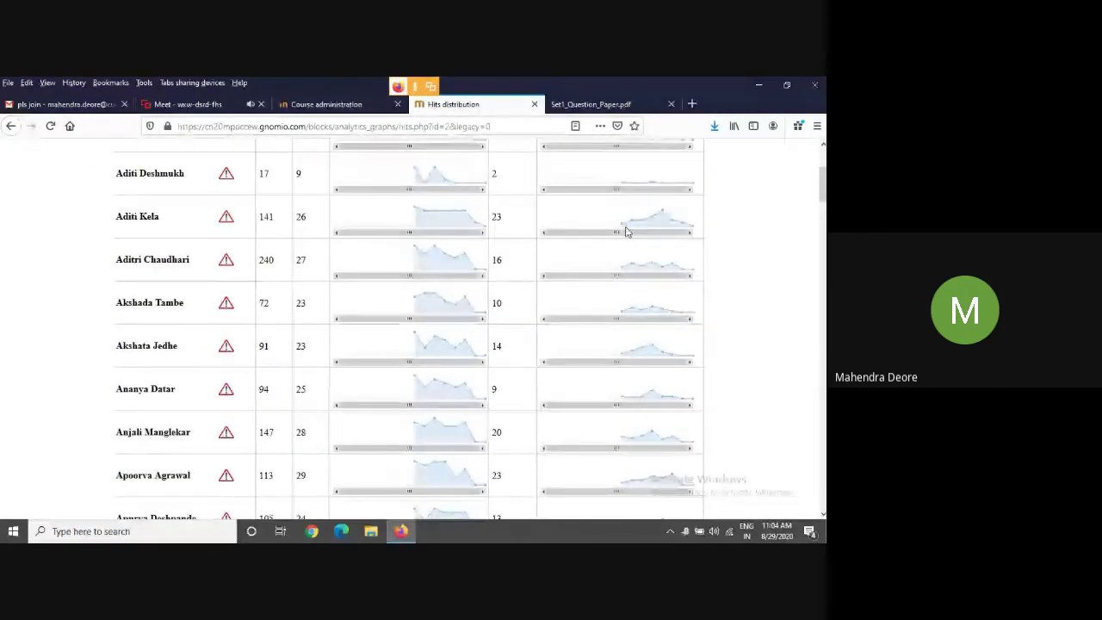
mouse_move(634, 227)
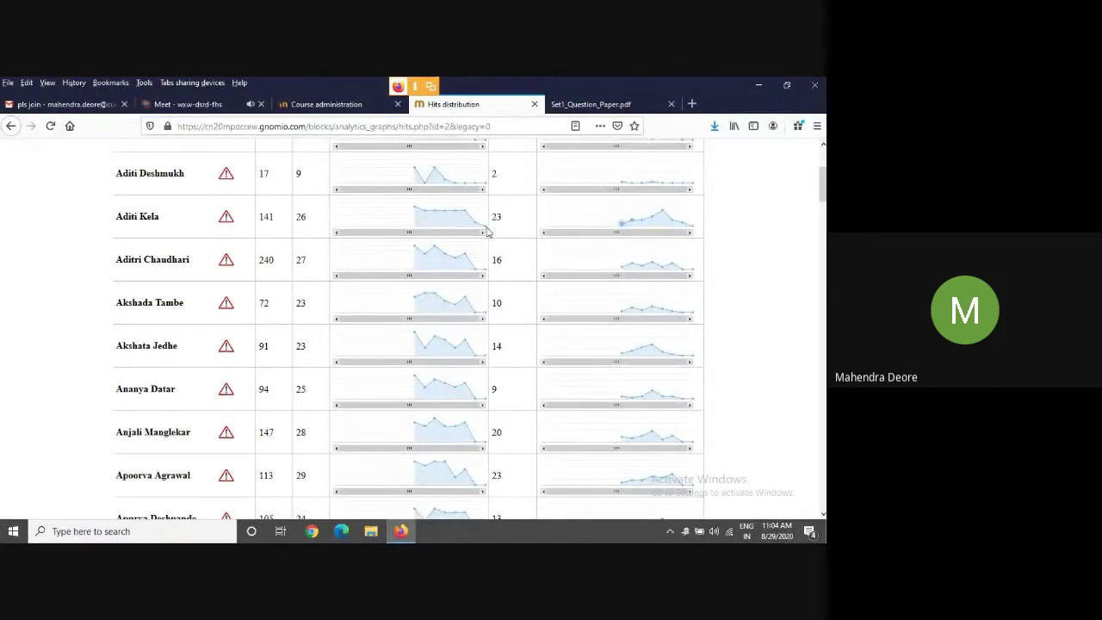
mouse_move(453, 227)
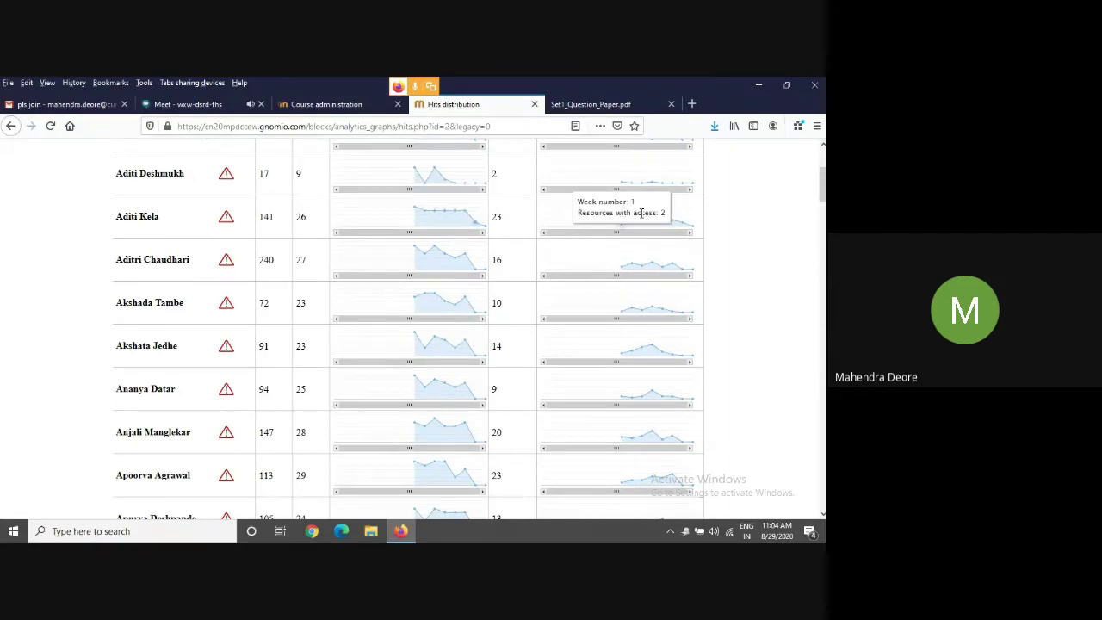
scroll(480, 362, up, 3)
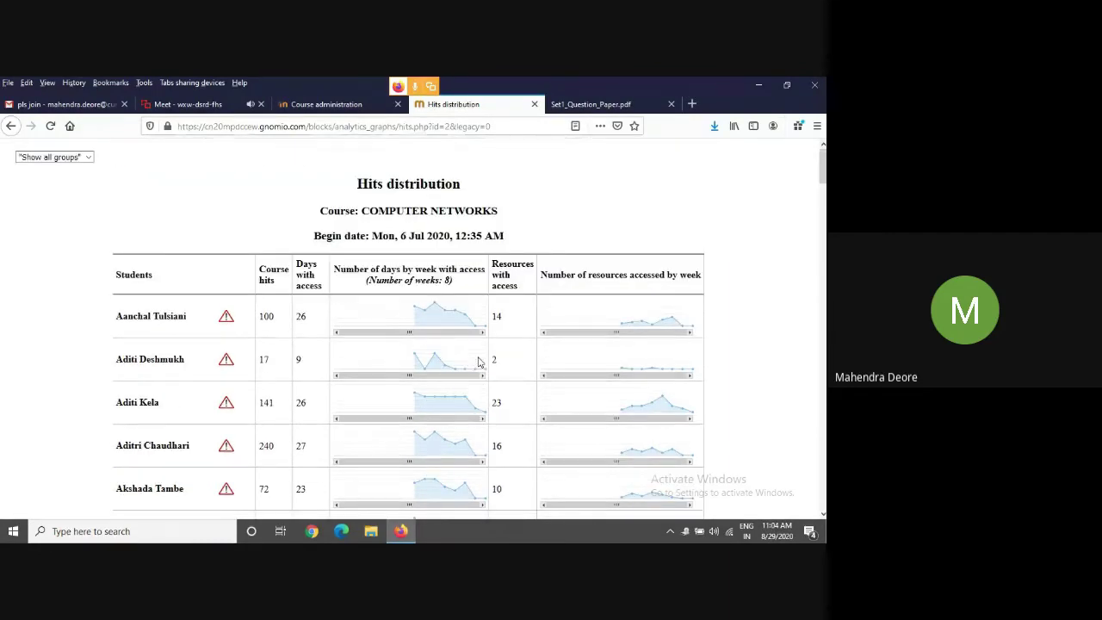
scroll(448, 336, down, 4)
scroll(448, 336, down, 10)
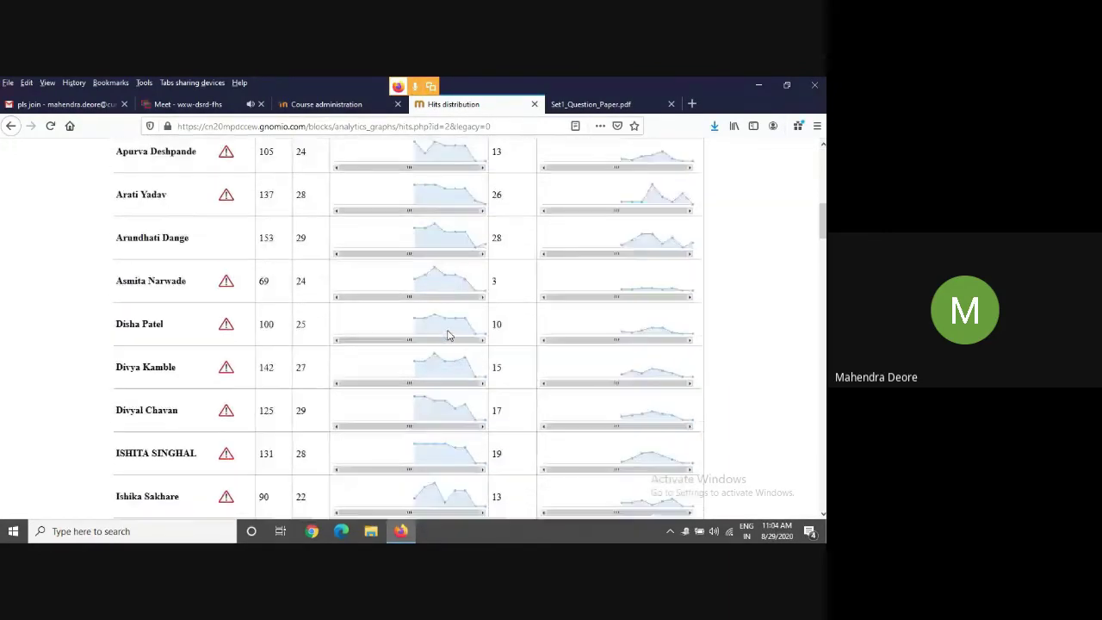
scroll(448, 335, down, 10)
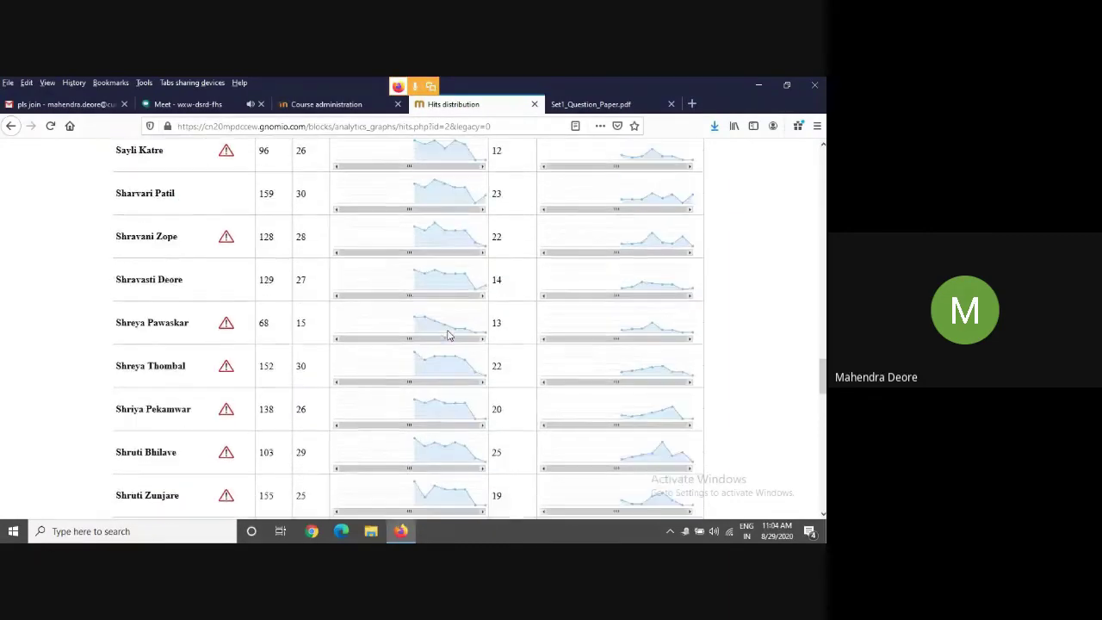
scroll(448, 336, down, 8)
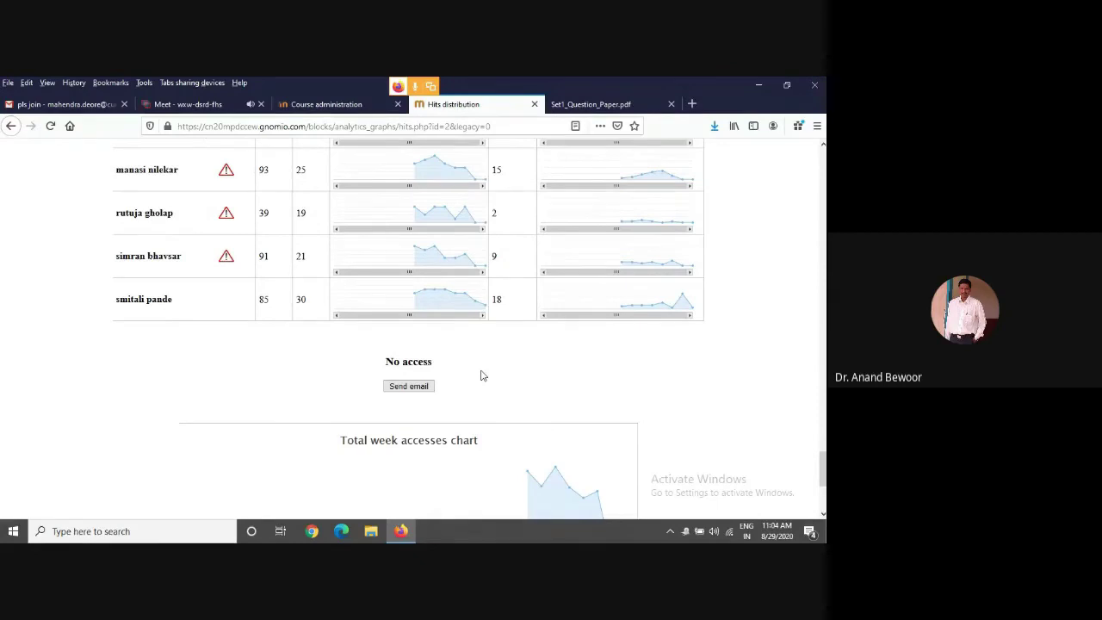
scroll(482, 376, up, 3)
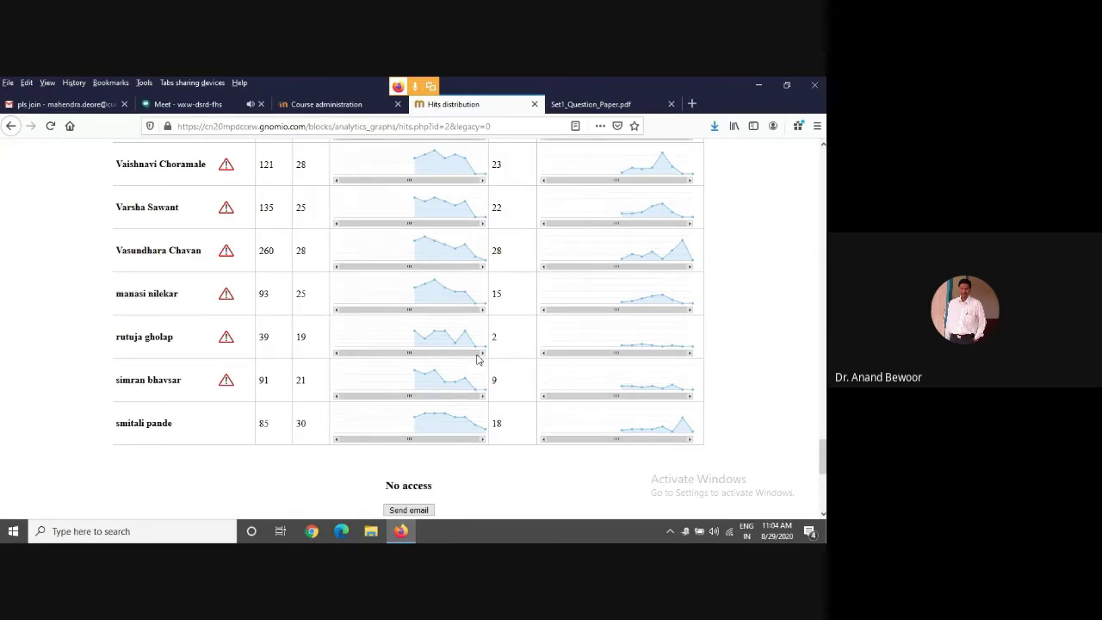
scroll(482, 411, up, 7)
Go back to the COMPUTER NETWORKS course's reports and open the Quiz submissions analytics graph.
click(10, 126)
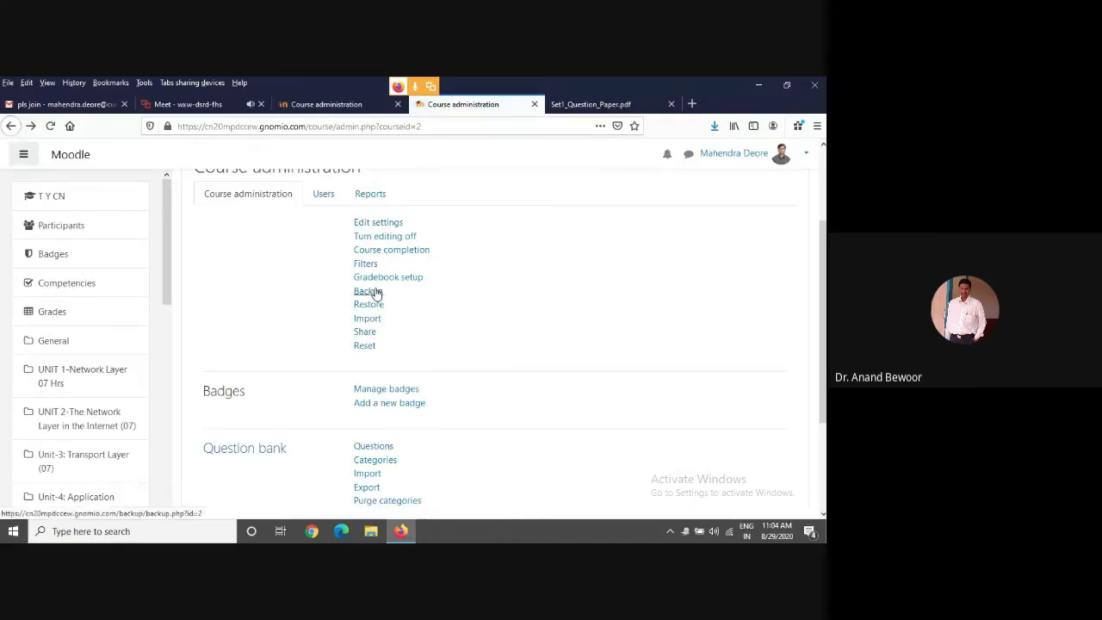
click(371, 194)
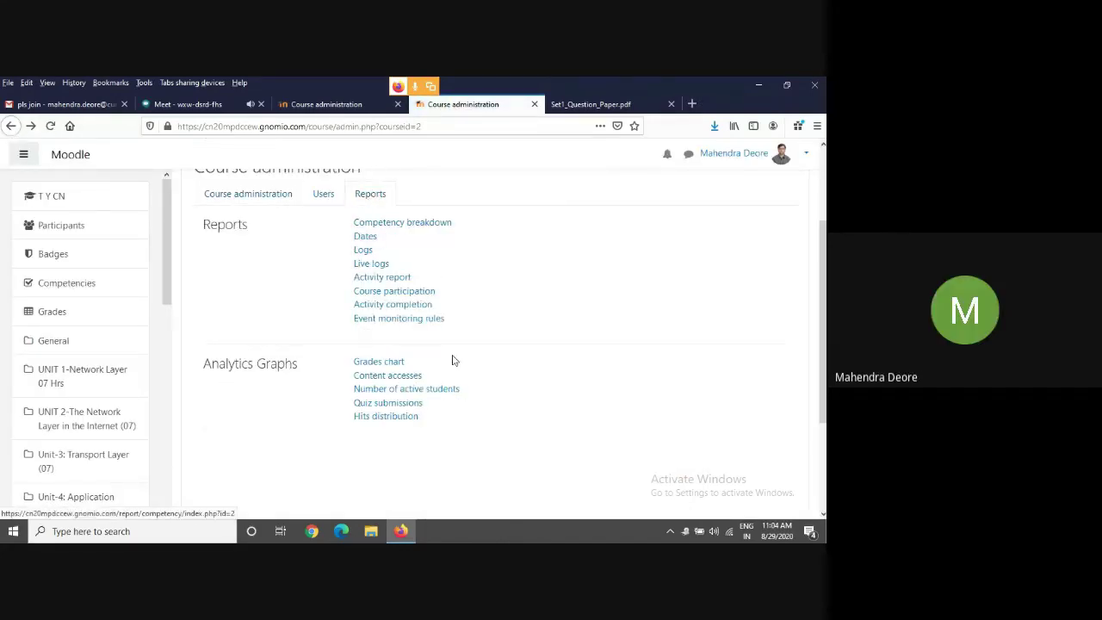
click(399, 403)
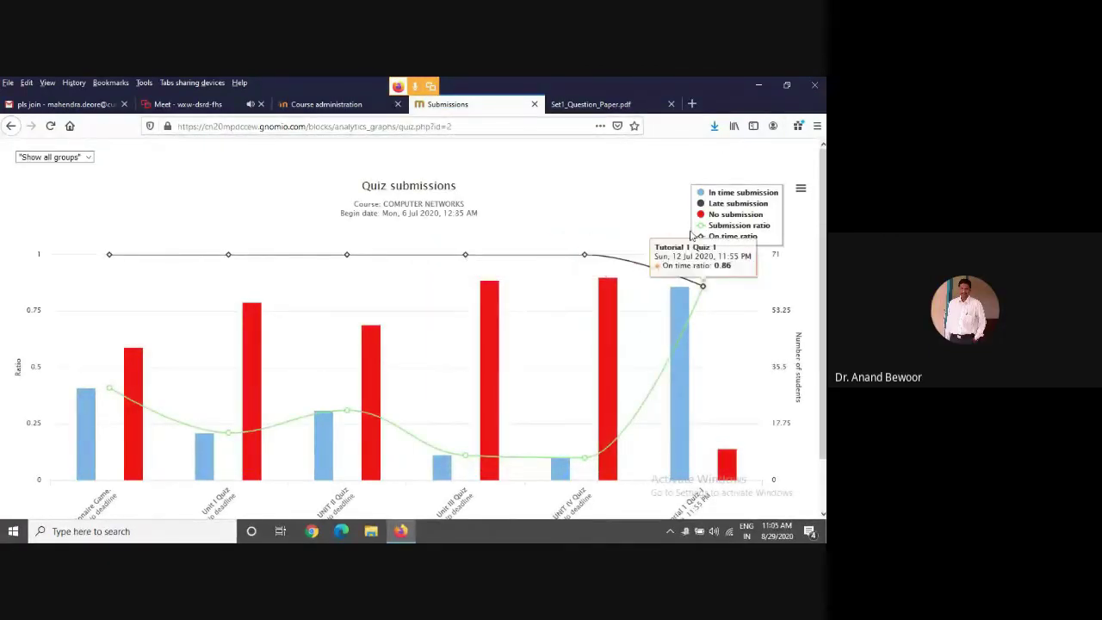
Examine the in-time and missing submissions for each quiz in the chart, and view the chart's print and download options.
scroll(710, 383, down, 1)
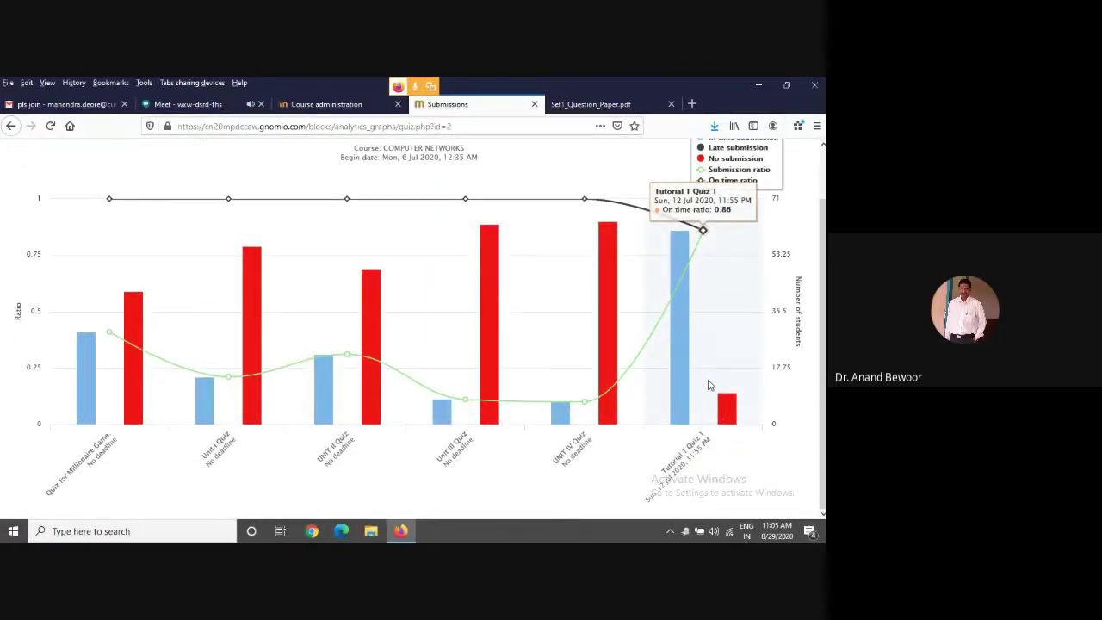
scroll(711, 385, up, 1)
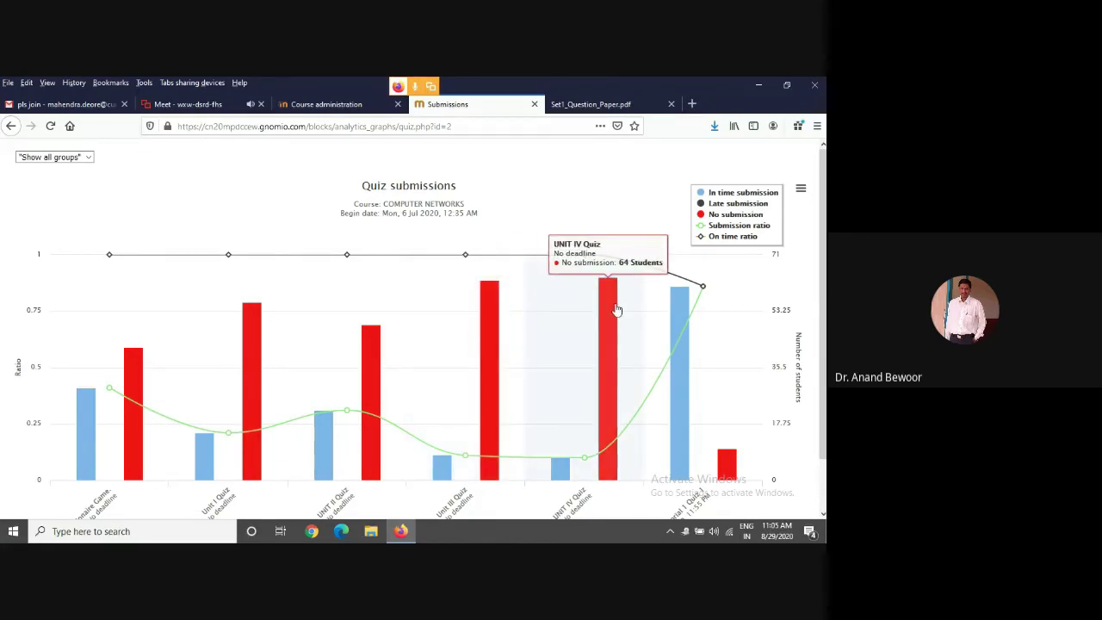
click(802, 190)
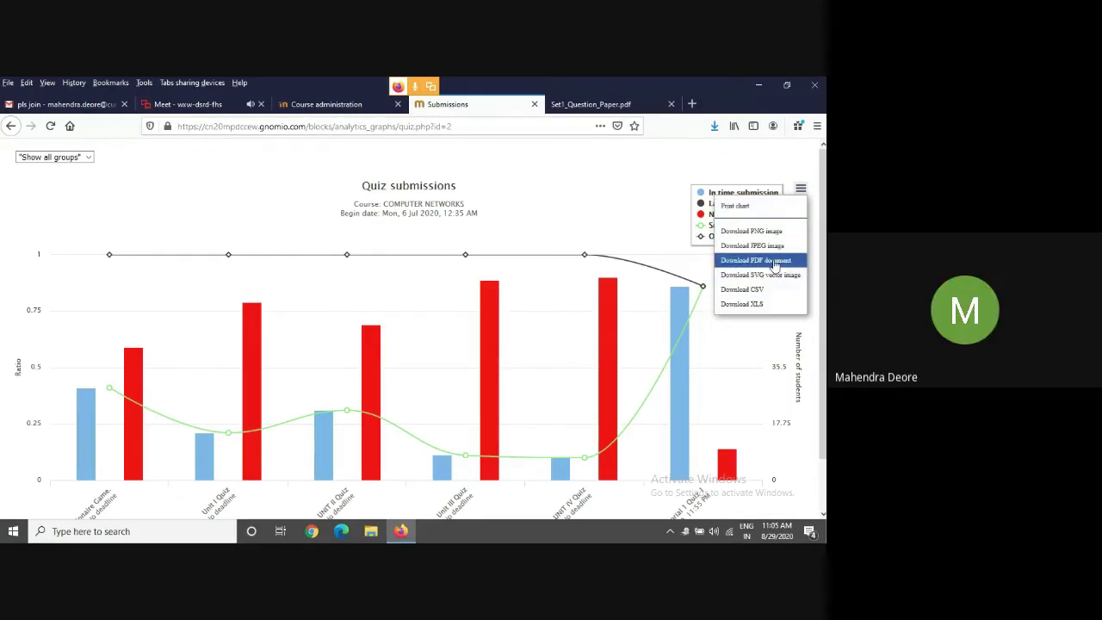
scroll(672, 284, down, 1)
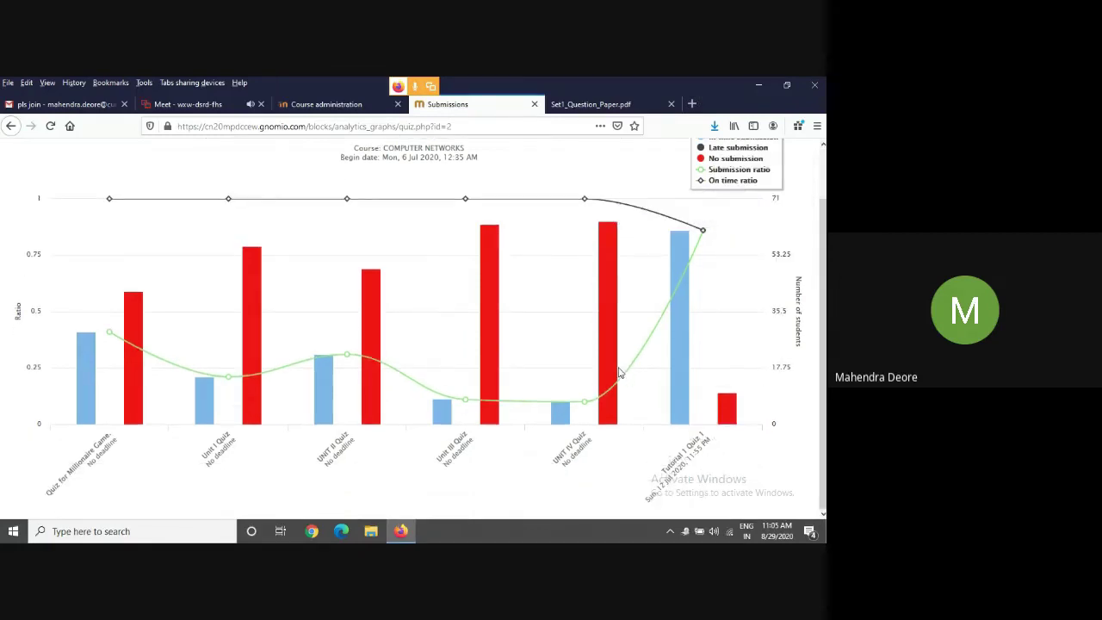
Go back to the COMPUTER NETWORKS course's reports and open the Number of active students analytics graph.
scroll(618, 372, up, 1)
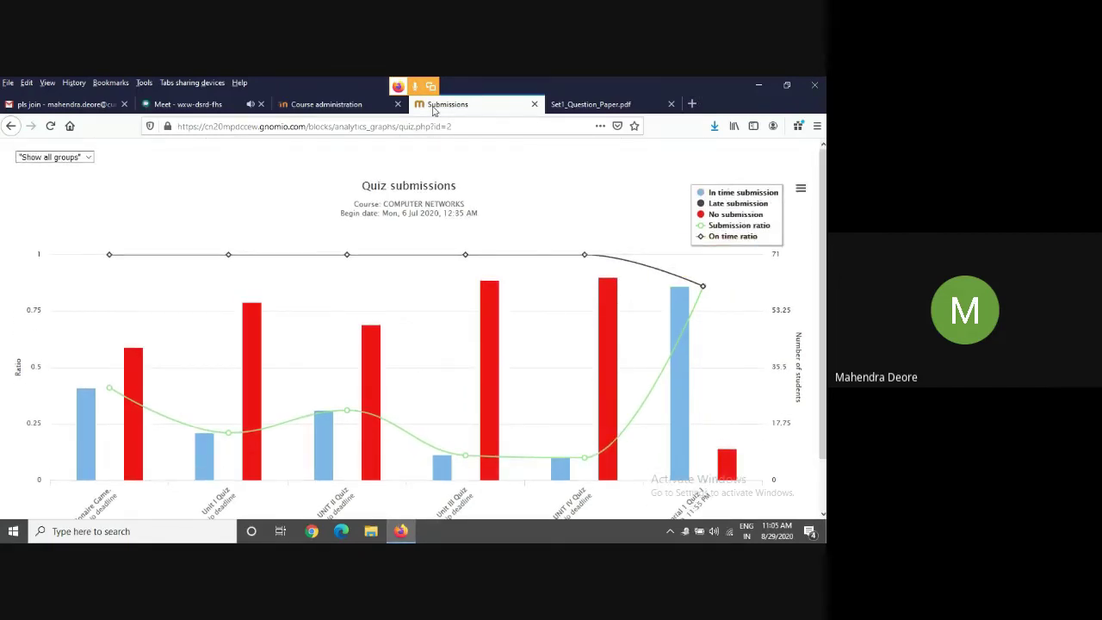
click(11, 126)
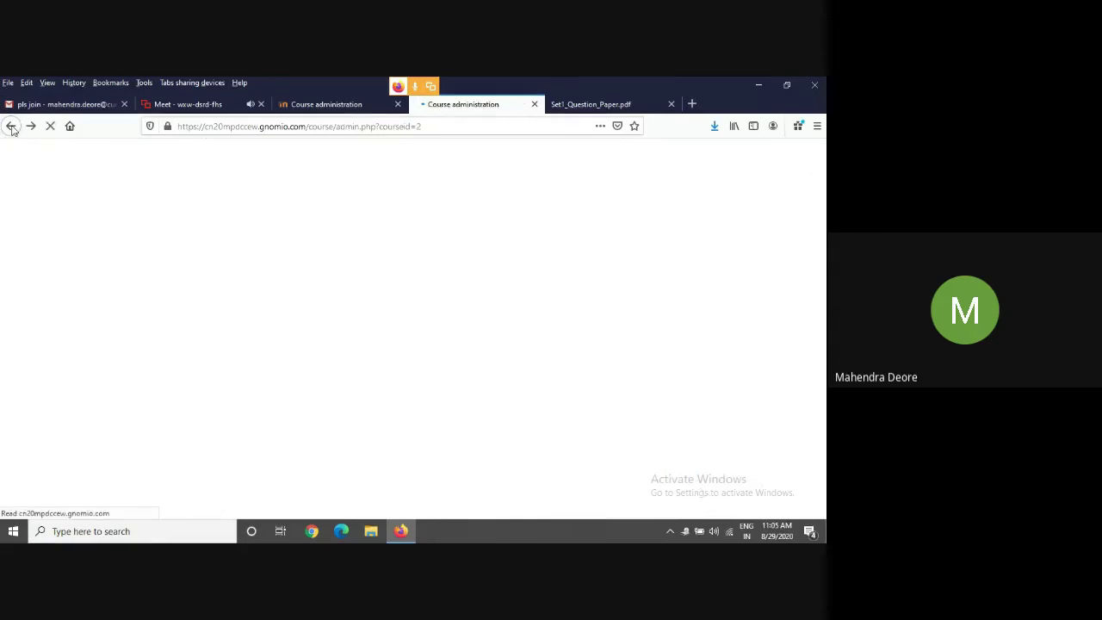
click(360, 193)
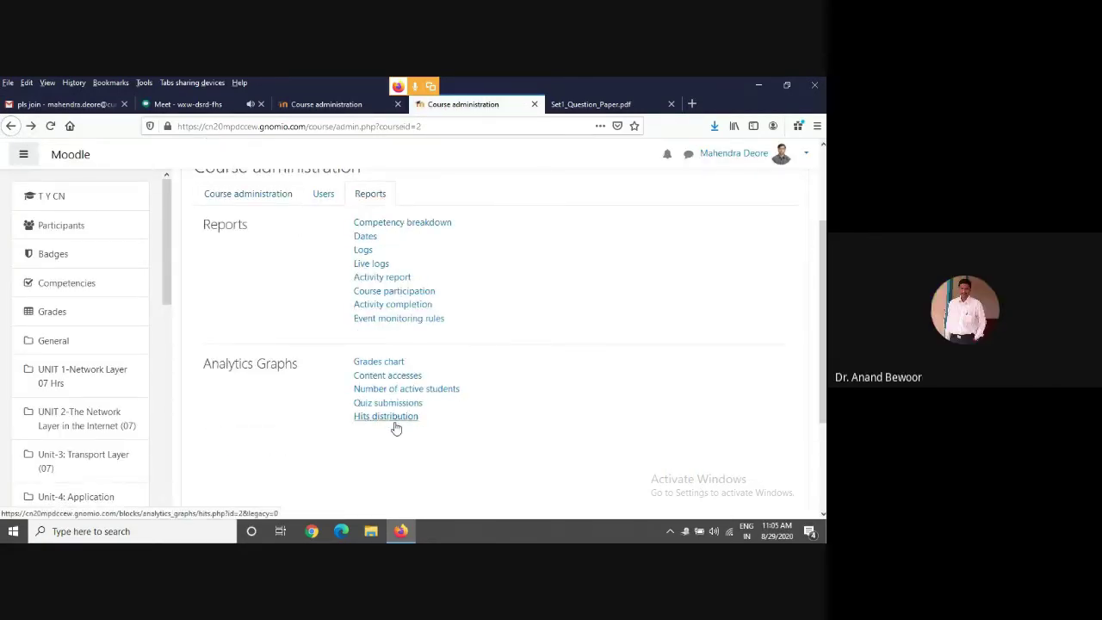
click(419, 390)
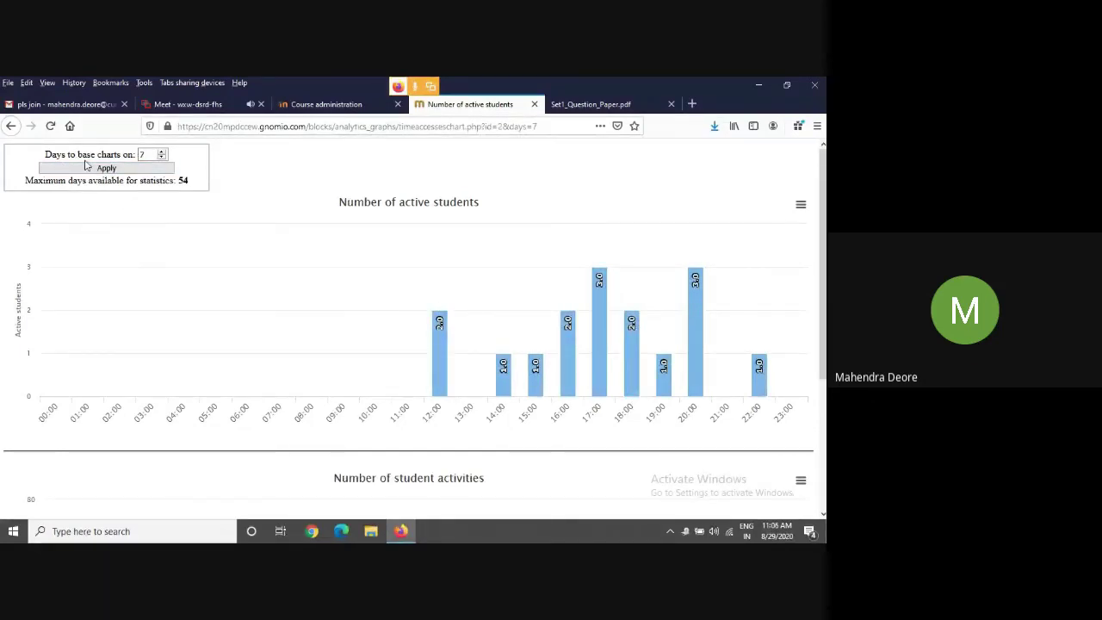
Examine the hourly charts of active students and student activities, including the setting for the days the charts are based on.
click(142, 169)
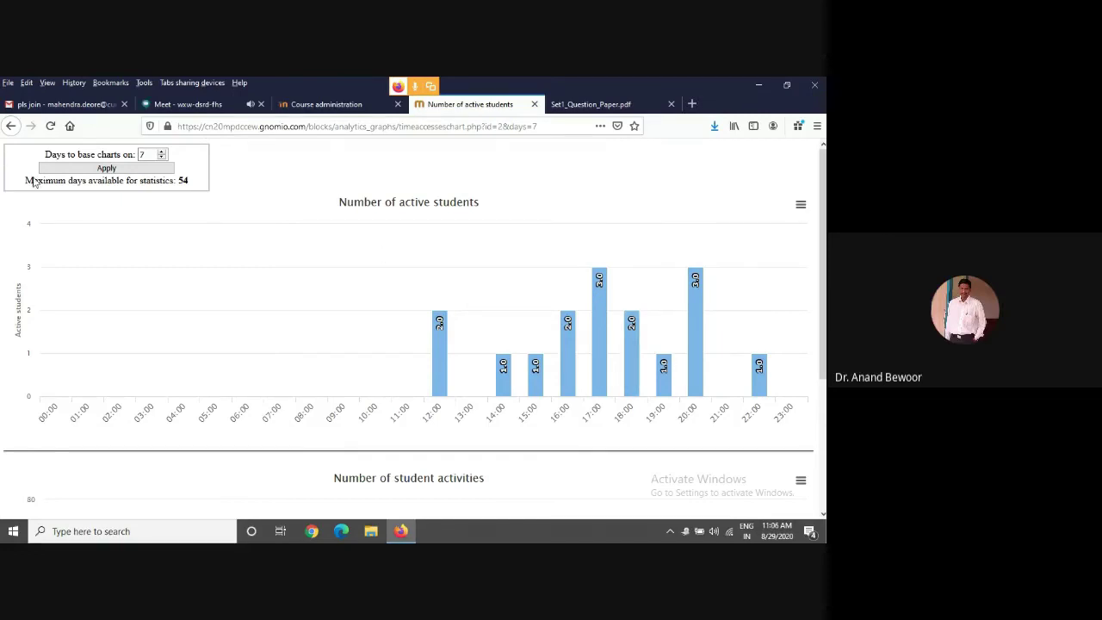
scroll(328, 424, down, 3)
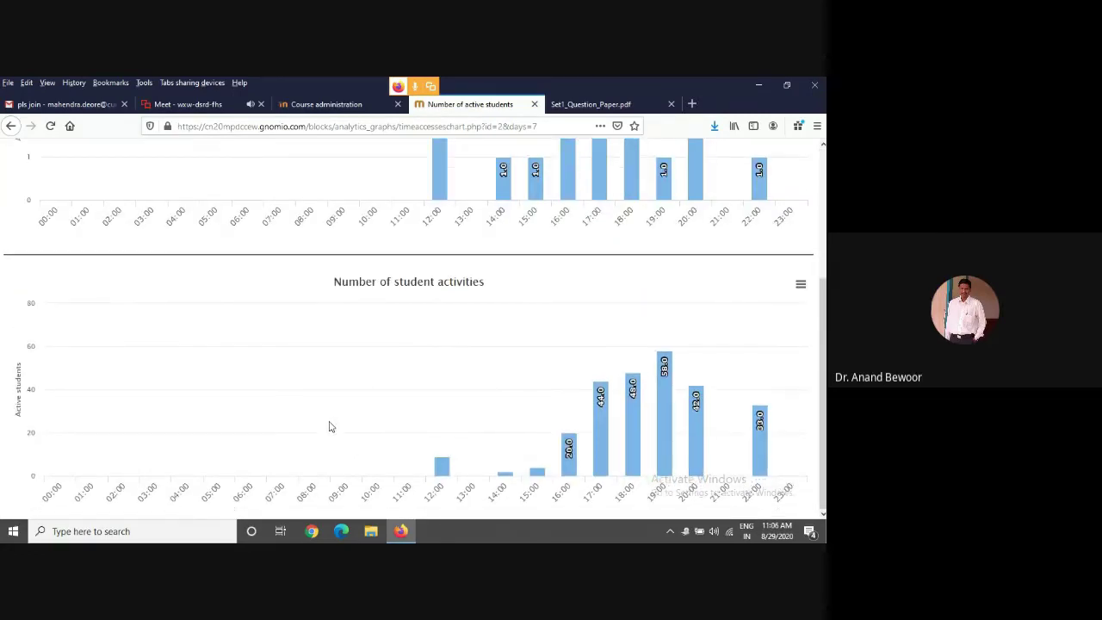
scroll(328, 426, up, 1)
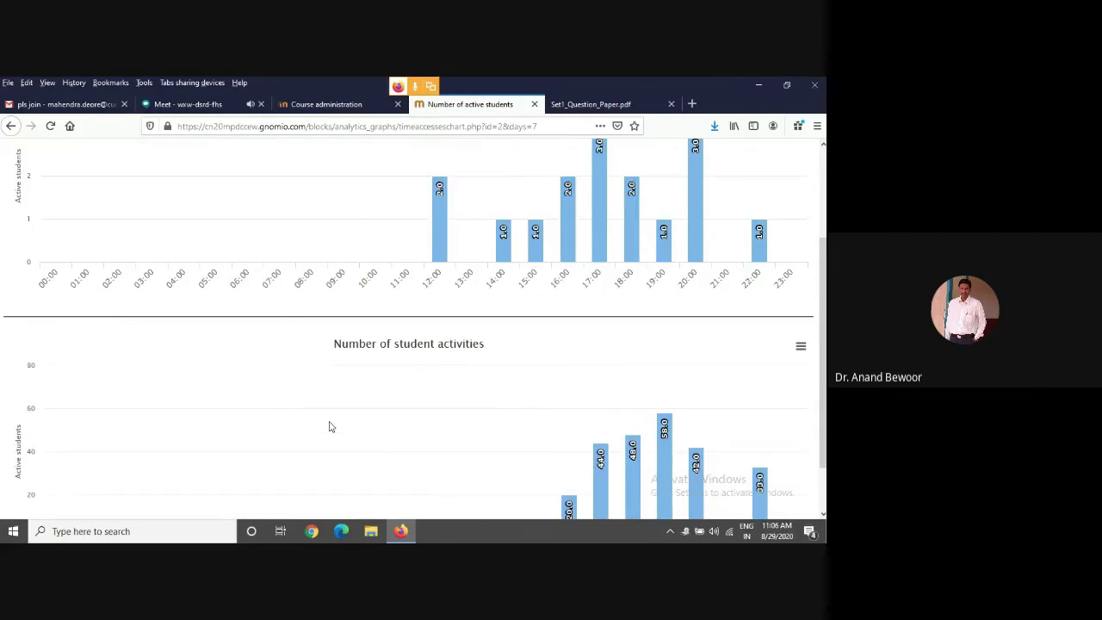
scroll(328, 426, up, 2)
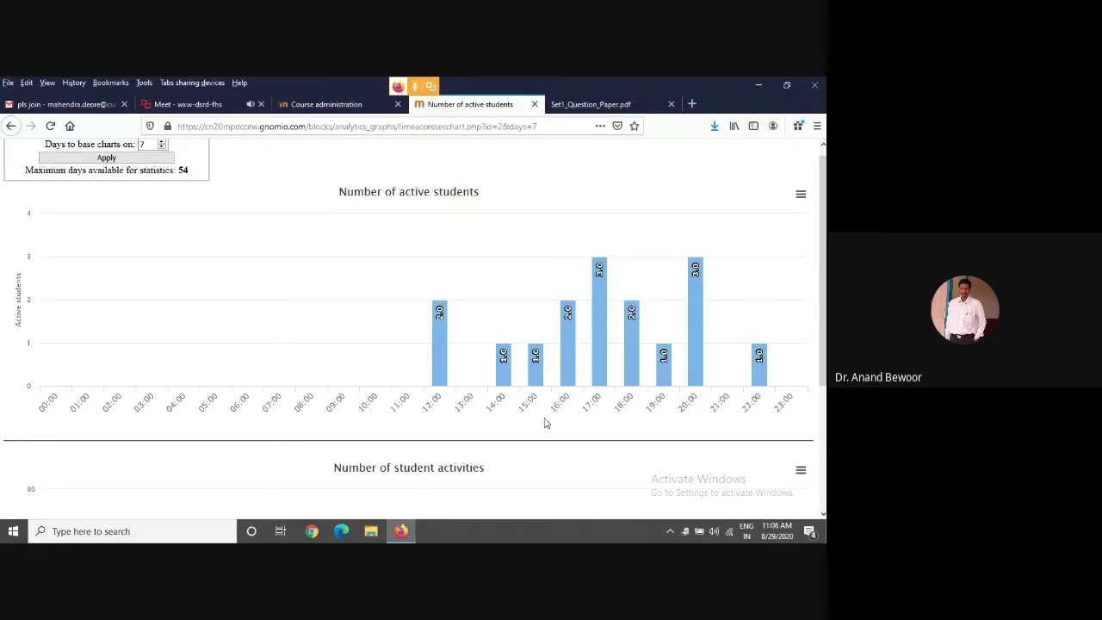
scroll(522, 432, down, 3)
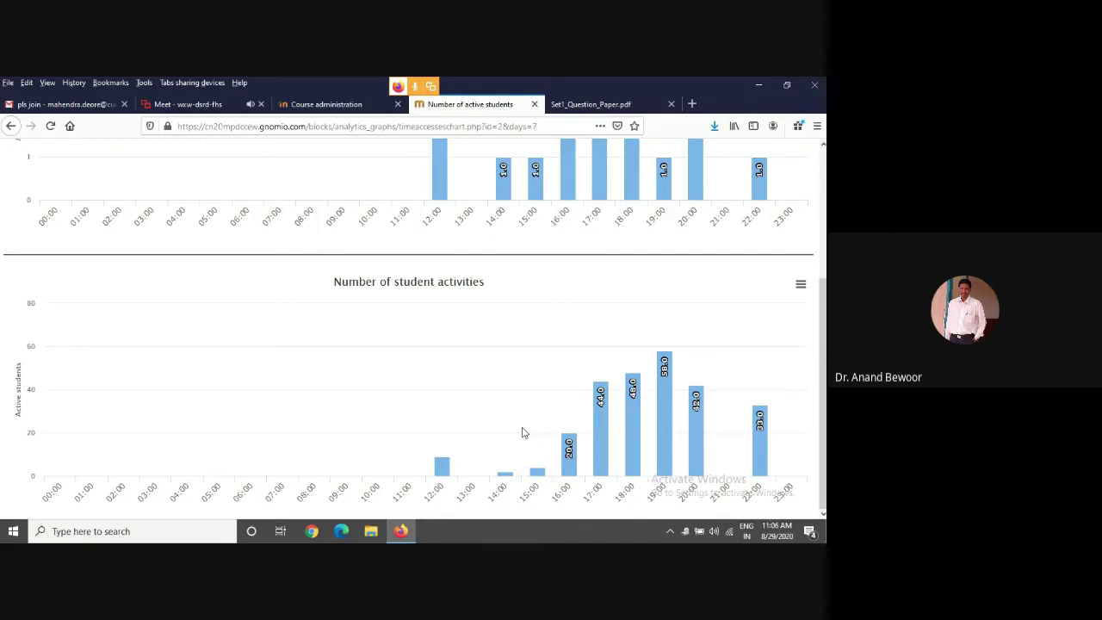
scroll(522, 432, up, 2)
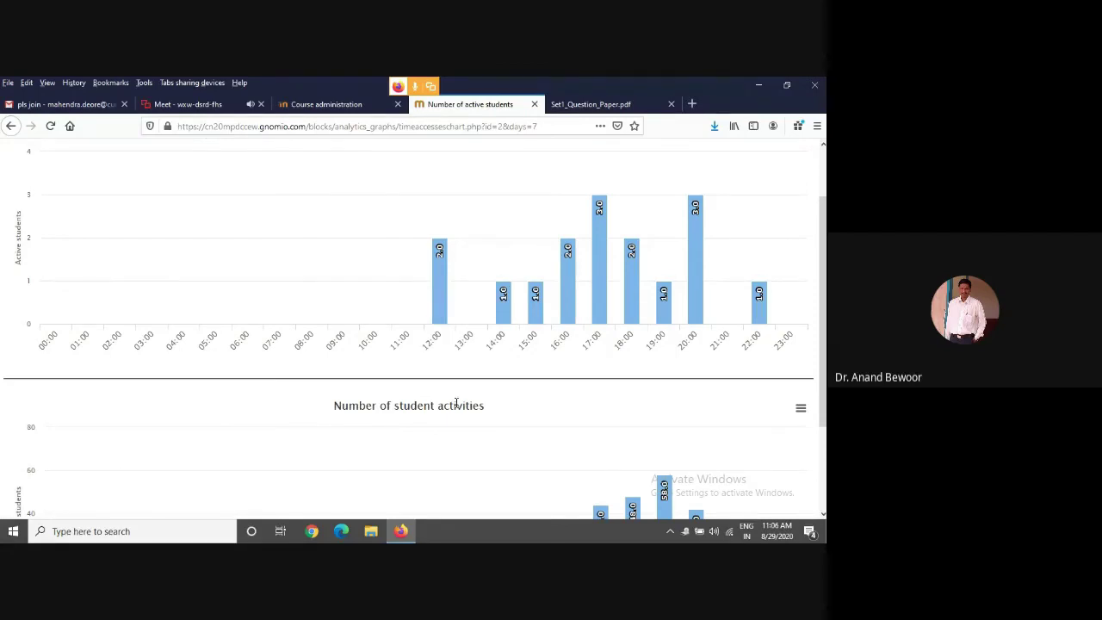
scroll(456, 413, down, 3)
scroll(450, 411, up, 4)
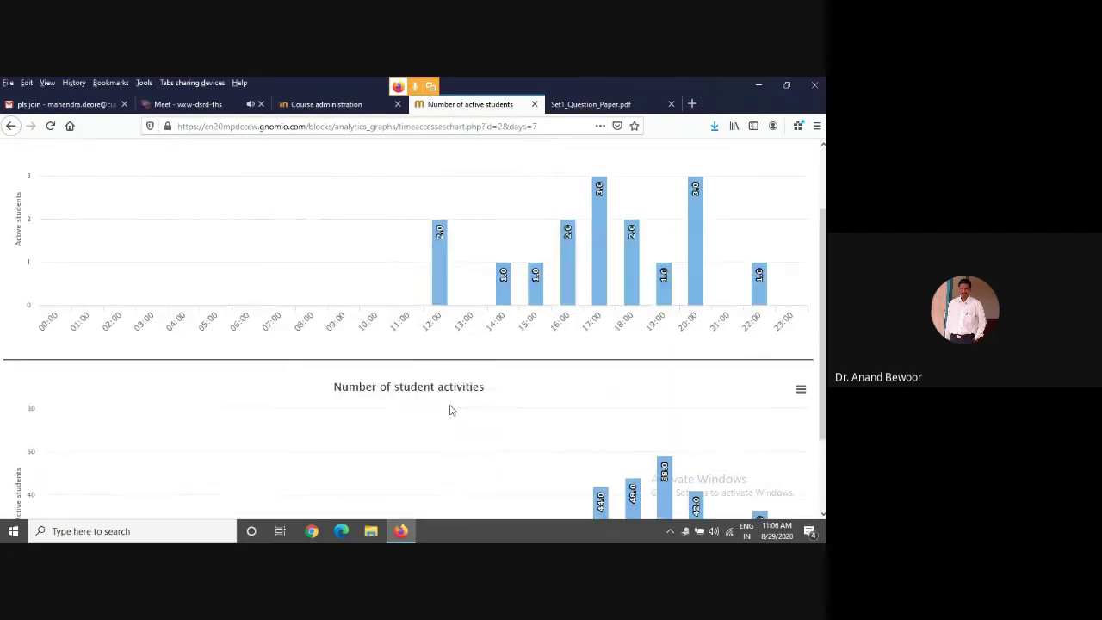
Return to the course administration's reports and open the Live logs report for COMPUTER NETWORKS.
click(9, 131)
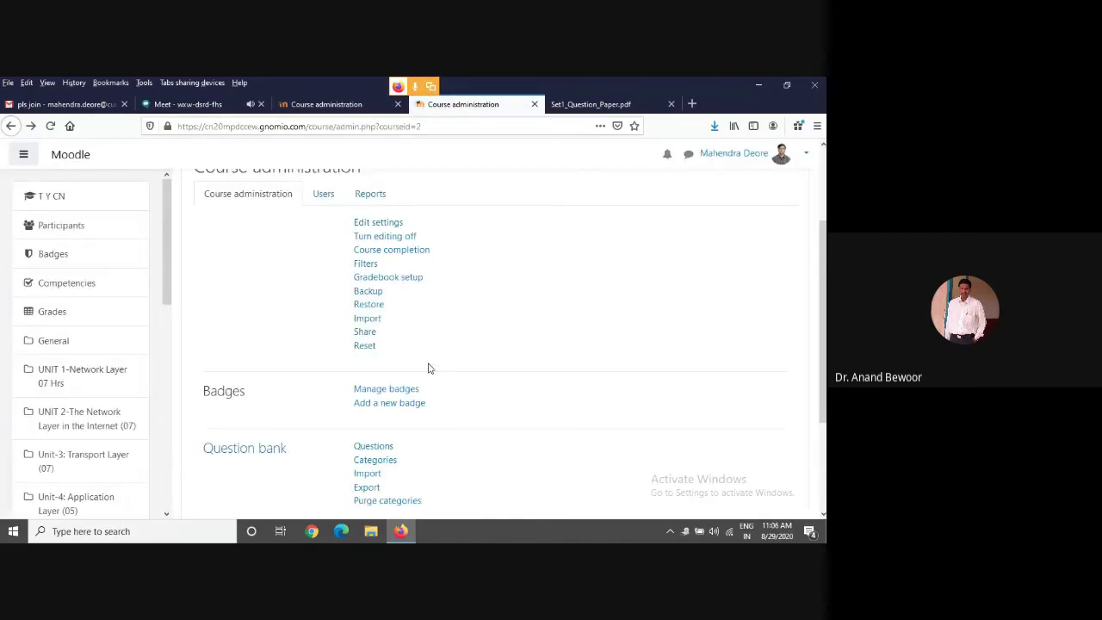
click(363, 197)
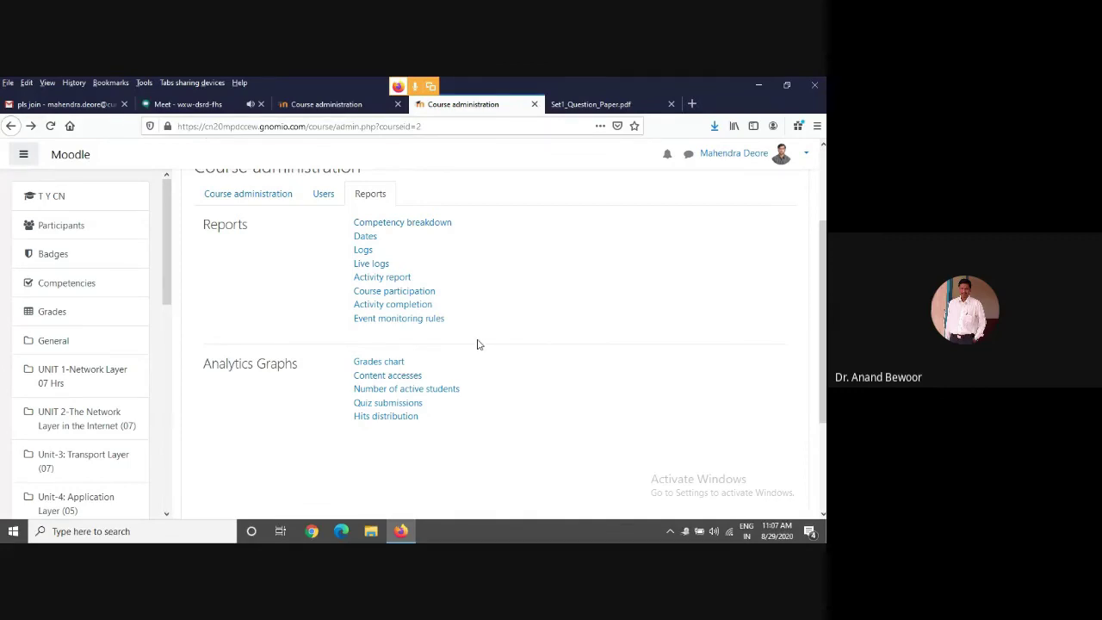
click(367, 265)
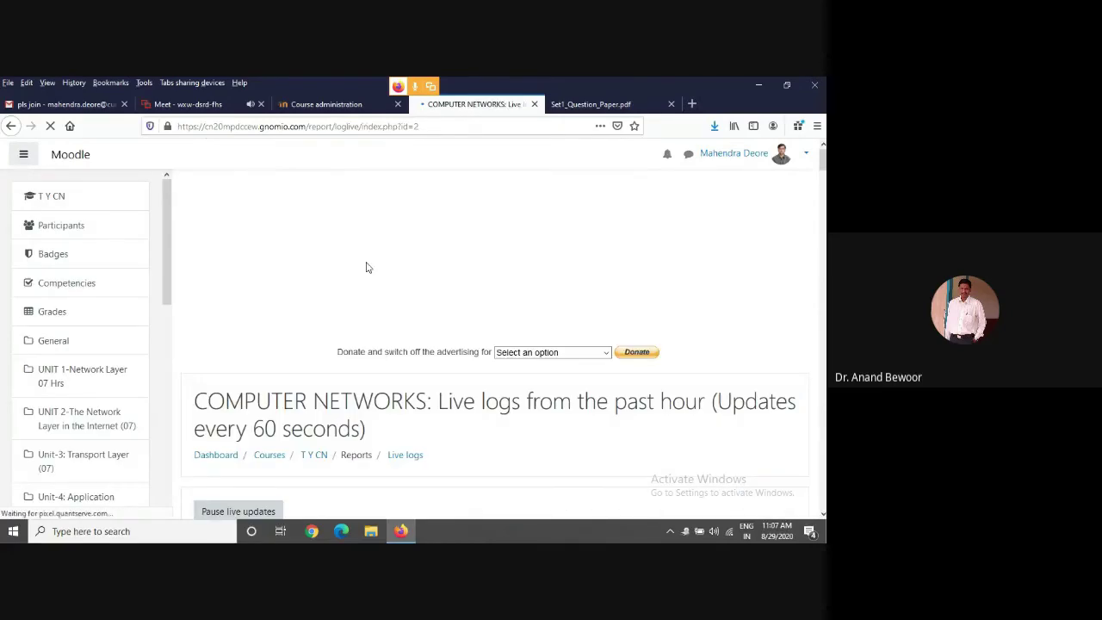
Examine the time, user, event context, event name, description and IP address of the past hour's entries in the live logs.
scroll(368, 274, down, 3)
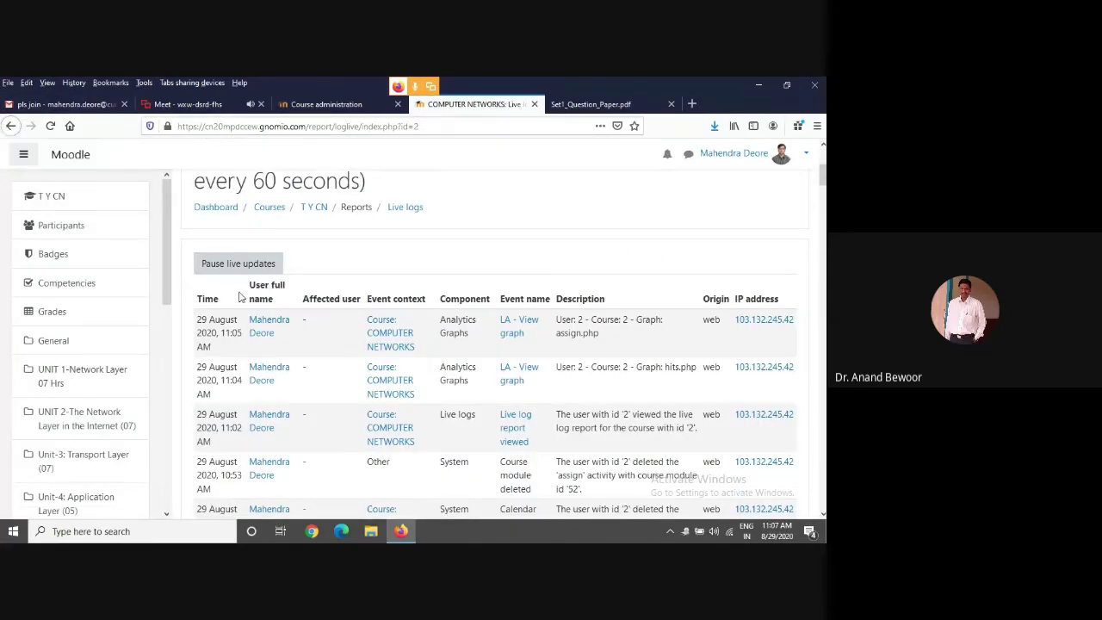
scroll(490, 404, down, 3)
scroll(468, 255, up, 1)
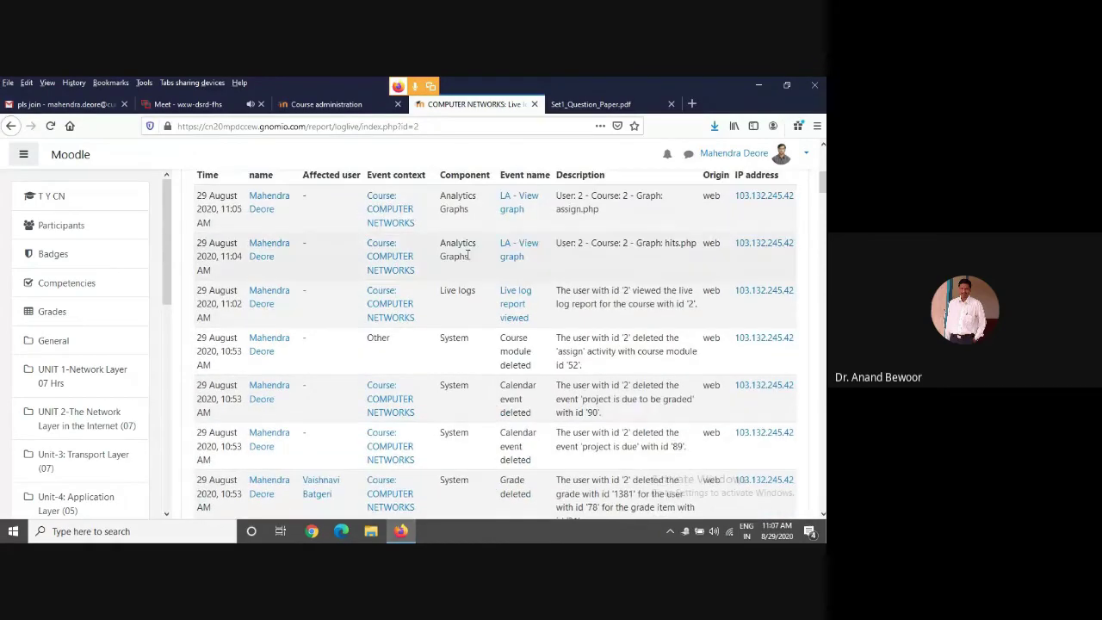
scroll(489, 364, down, 10)
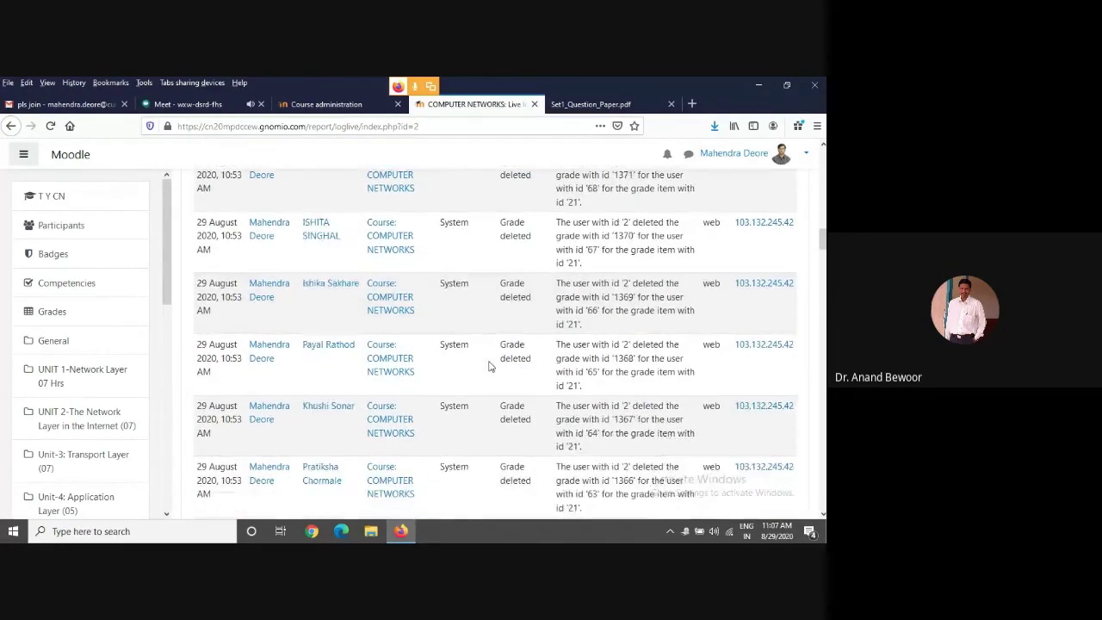
scroll(488, 366, down, 20)
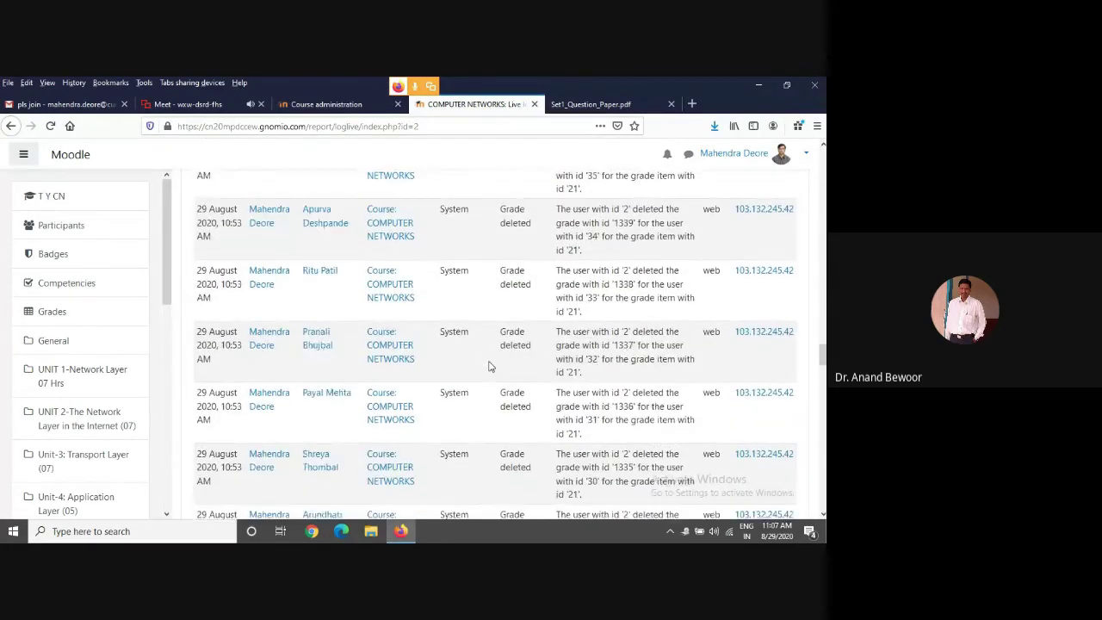
scroll(488, 366, down, 20)
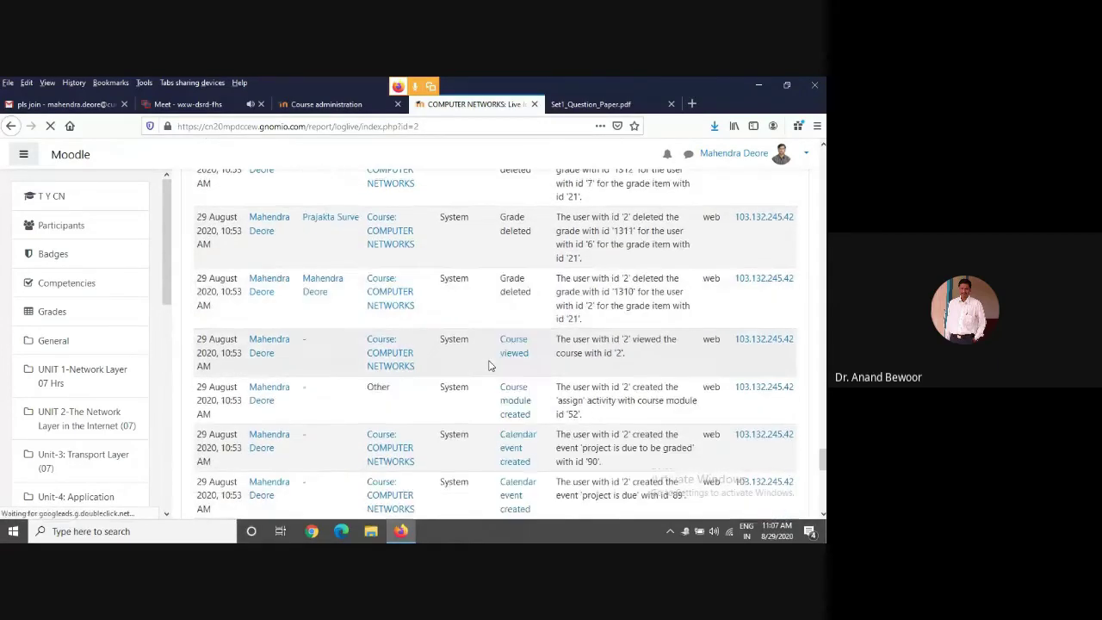
scroll(488, 366, down, 3)
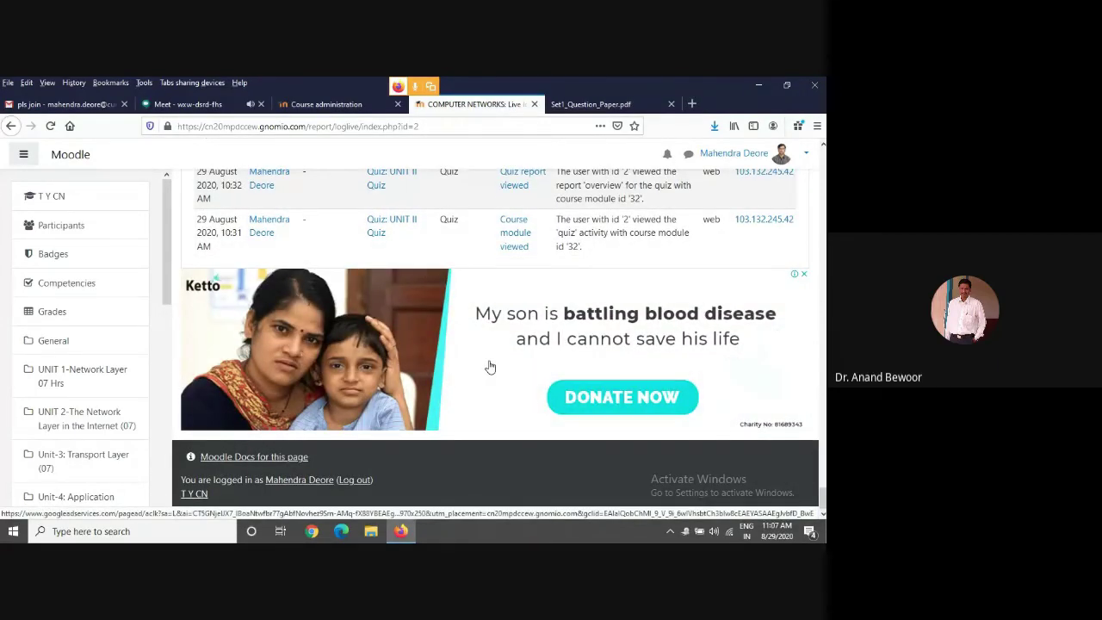
scroll(737, 357, up, 5)
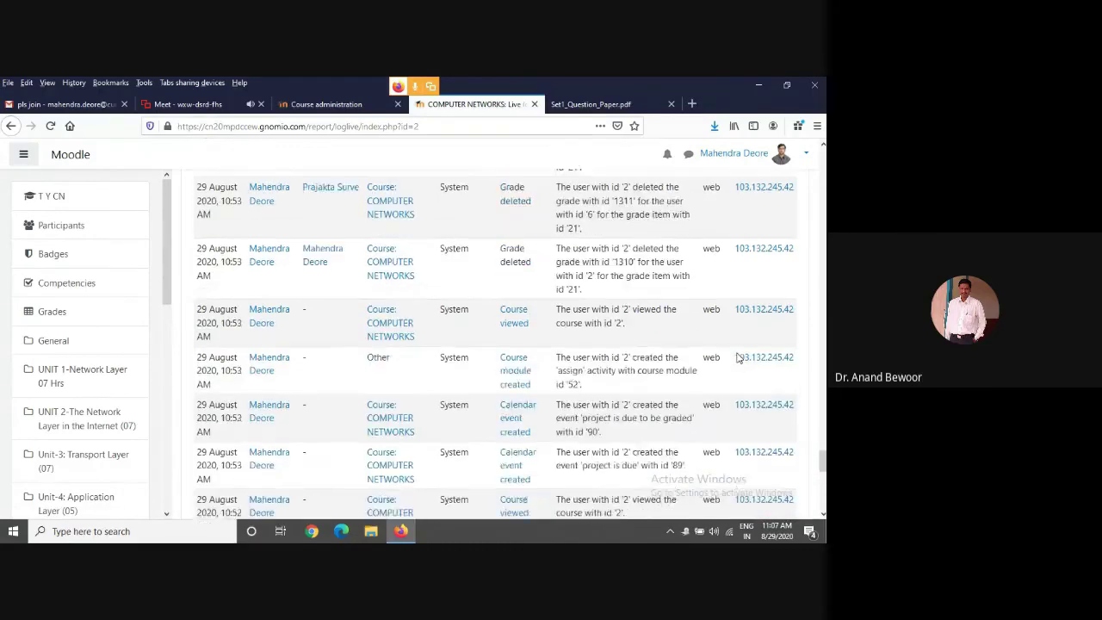
scroll(737, 357, up, 20)
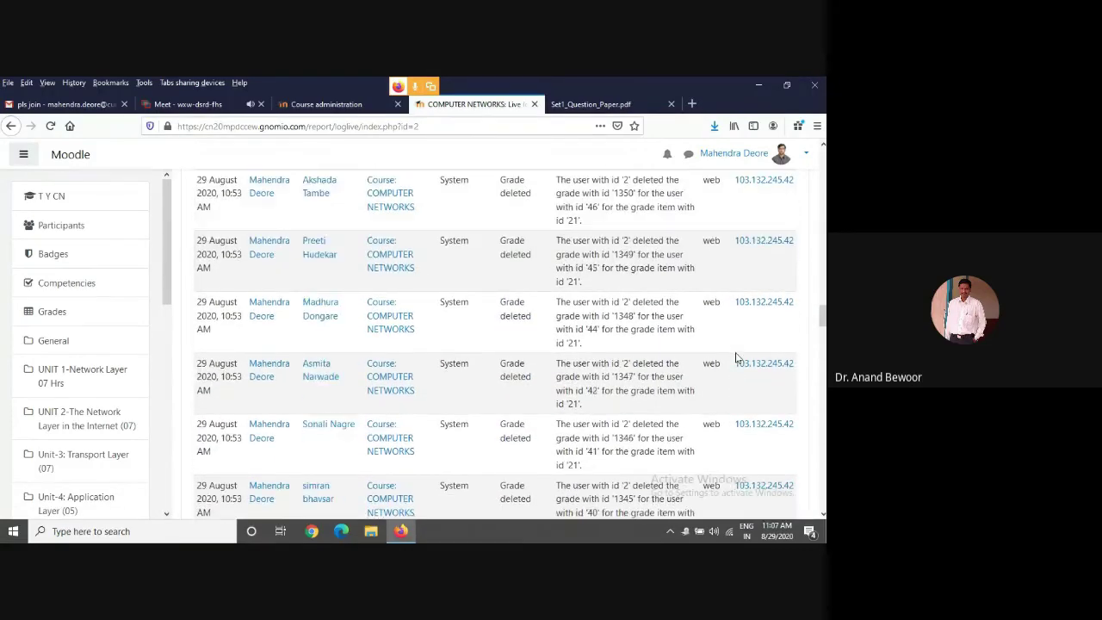
scroll(737, 358, up, 15)
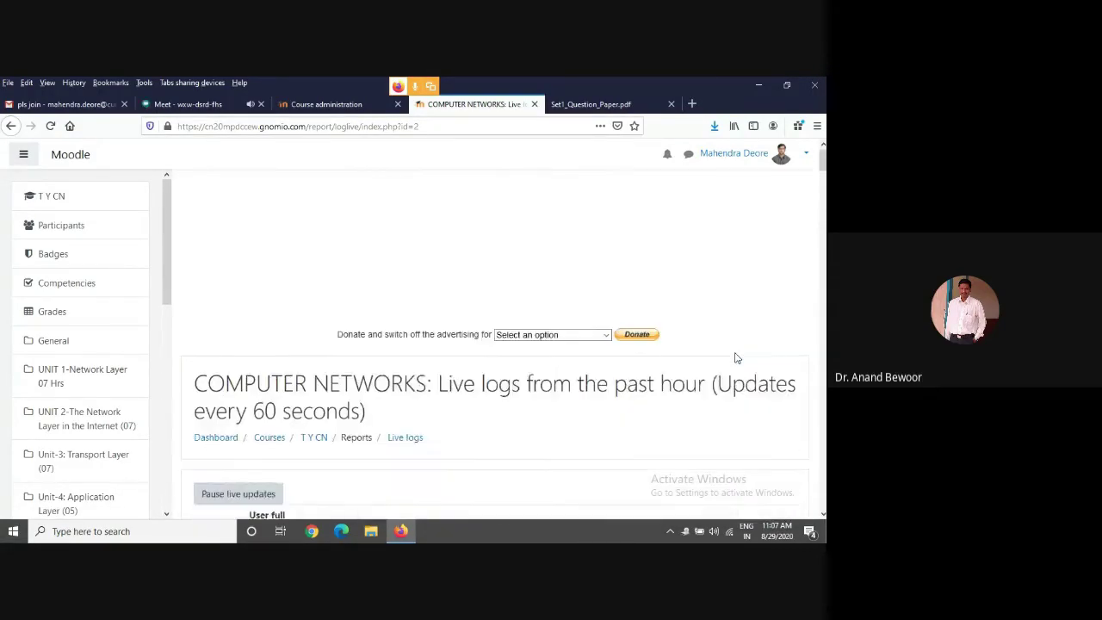
Leave the live logs and show the COMPUTER NETWORKS course's list of reports and analytics graphs again.
click(11, 126)
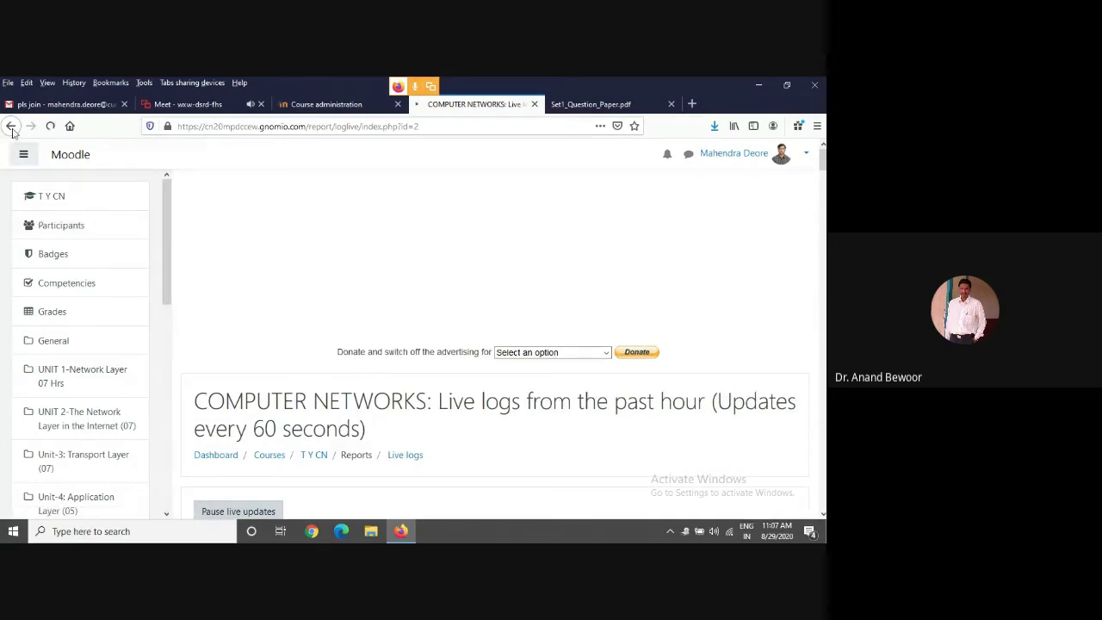
click(371, 196)
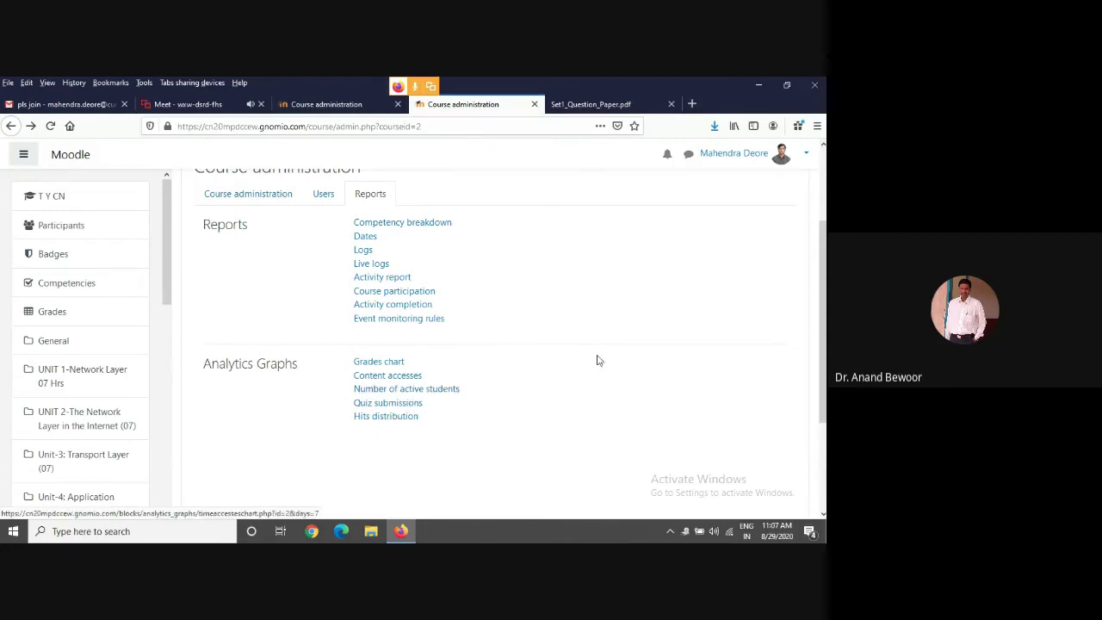
scroll(449, 385, up, 3)
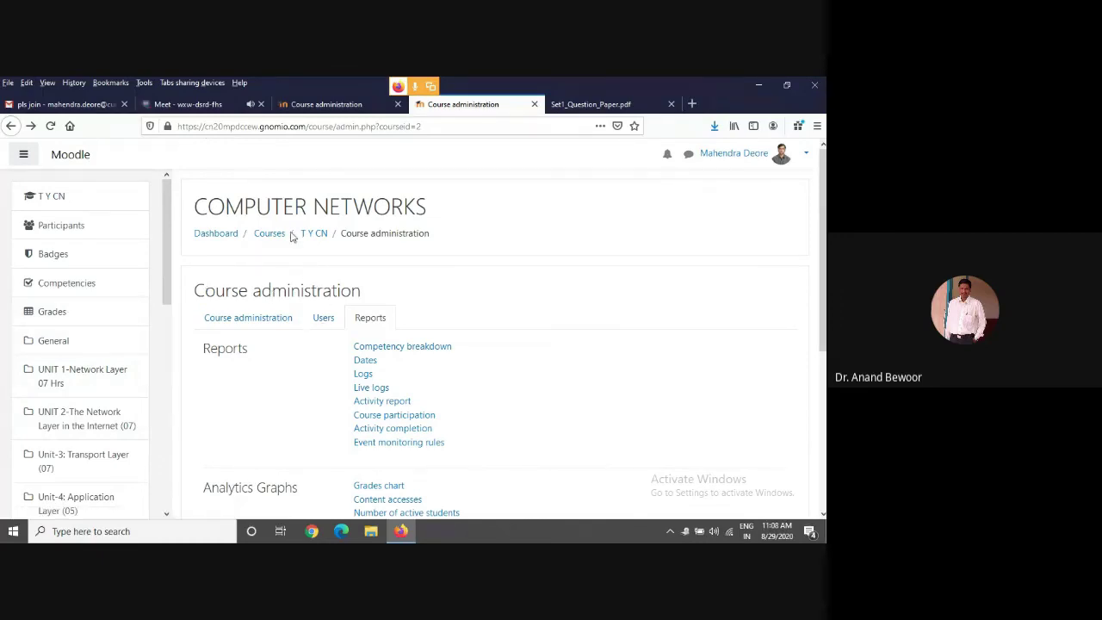
Go back to the COMPUTER NETWORKS course page and open Site administration from there.
click(15, 128)
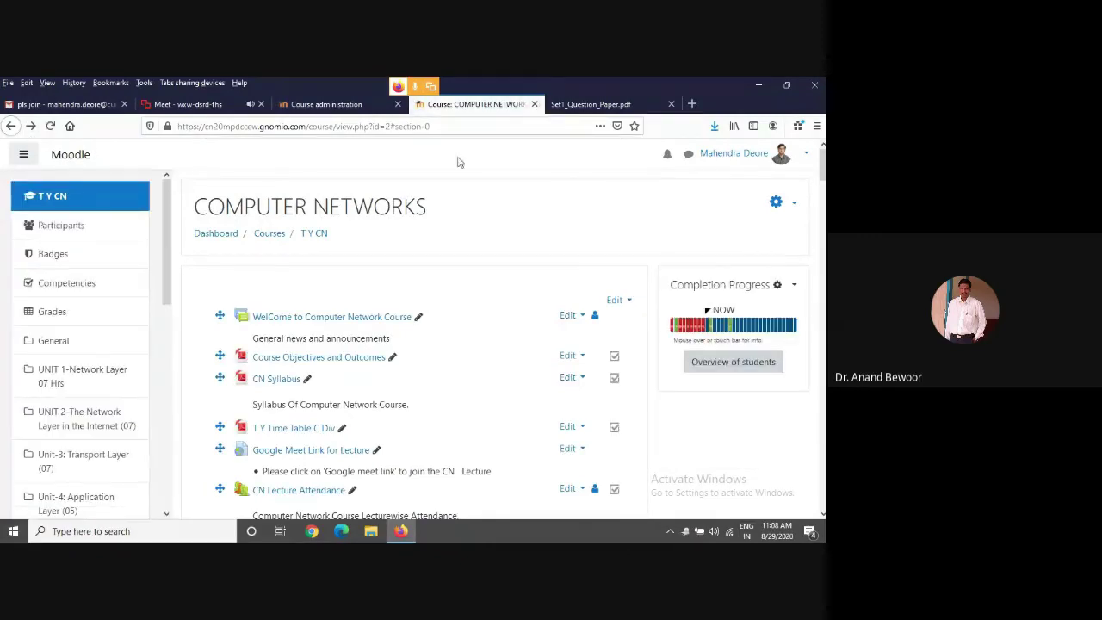
scroll(86, 410, down, 10)
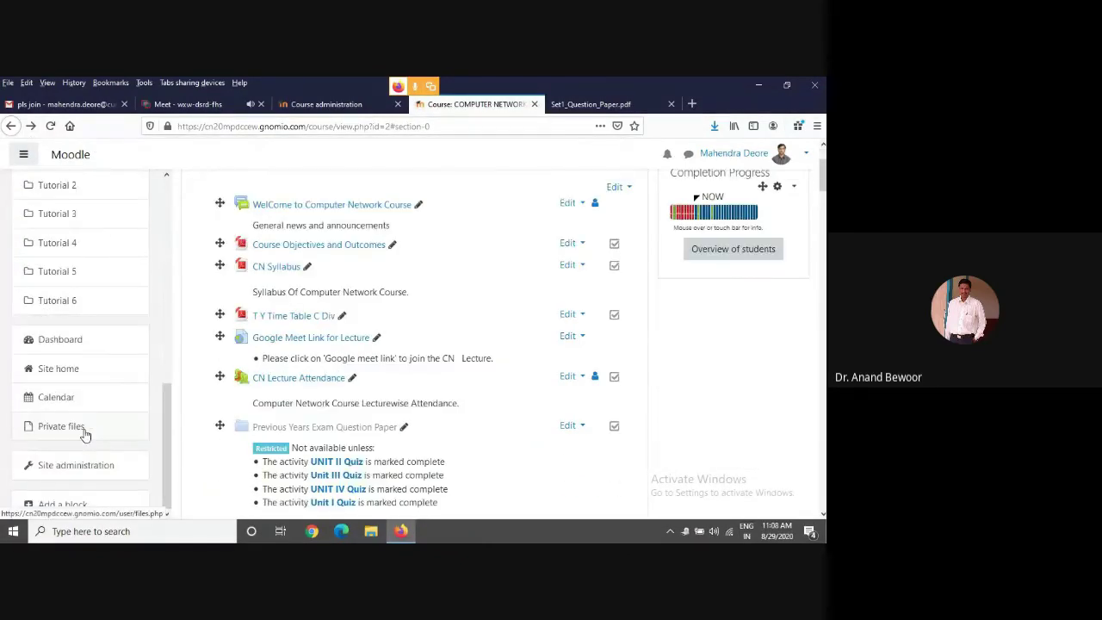
click(83, 470)
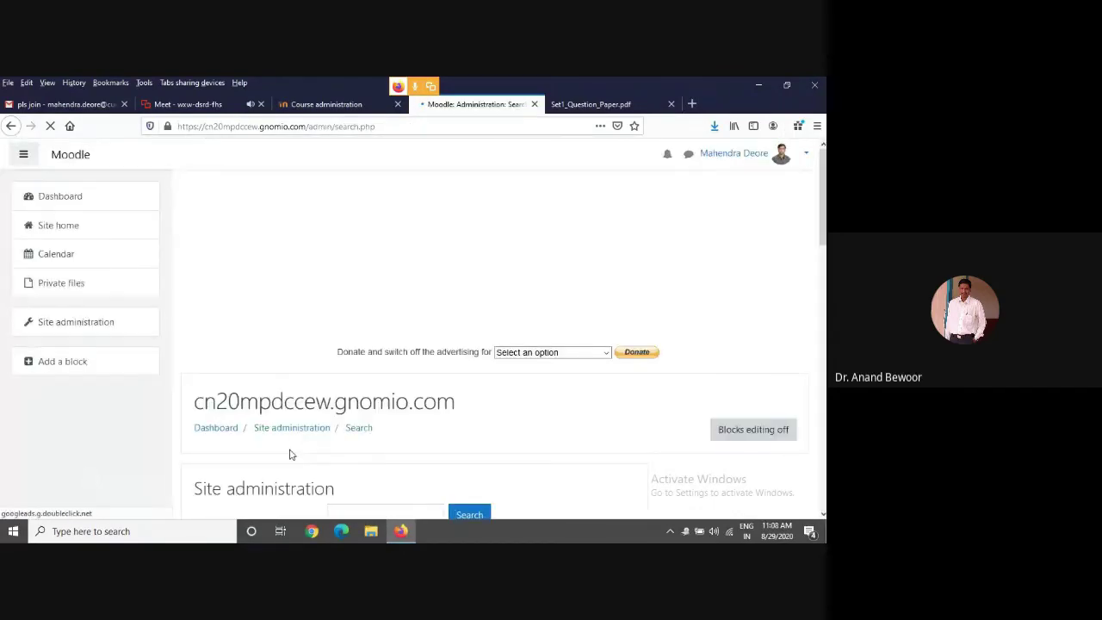
Search the site administration settings for "backup" and view the General backup defaults in the results.
scroll(511, 422, down, 3)
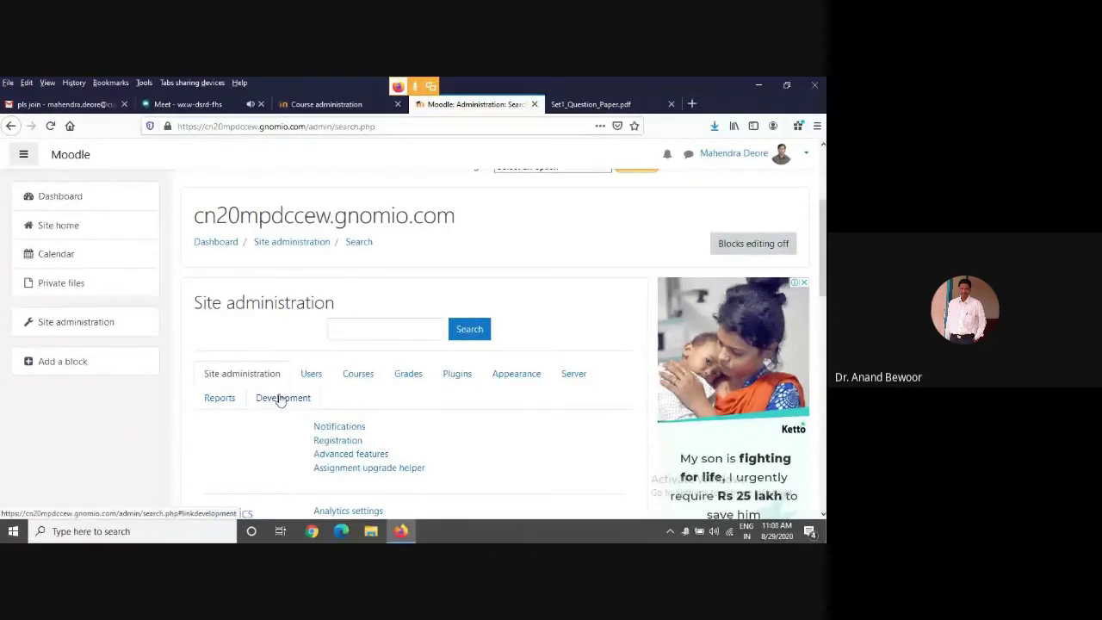
scroll(241, 407, down, 2)
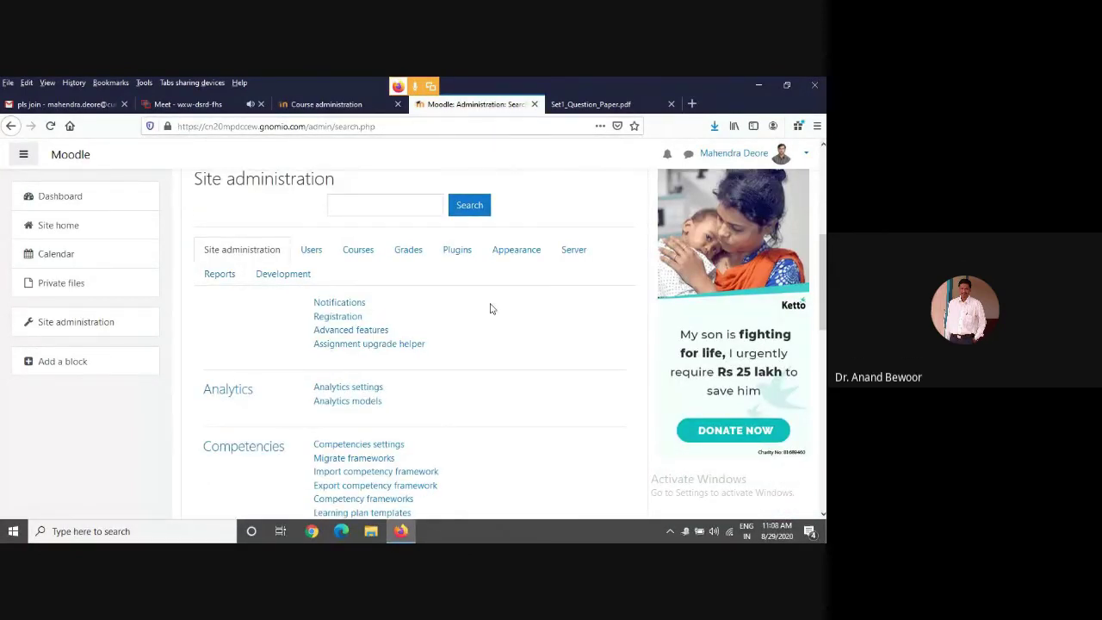
click(366, 203)
text(bac)
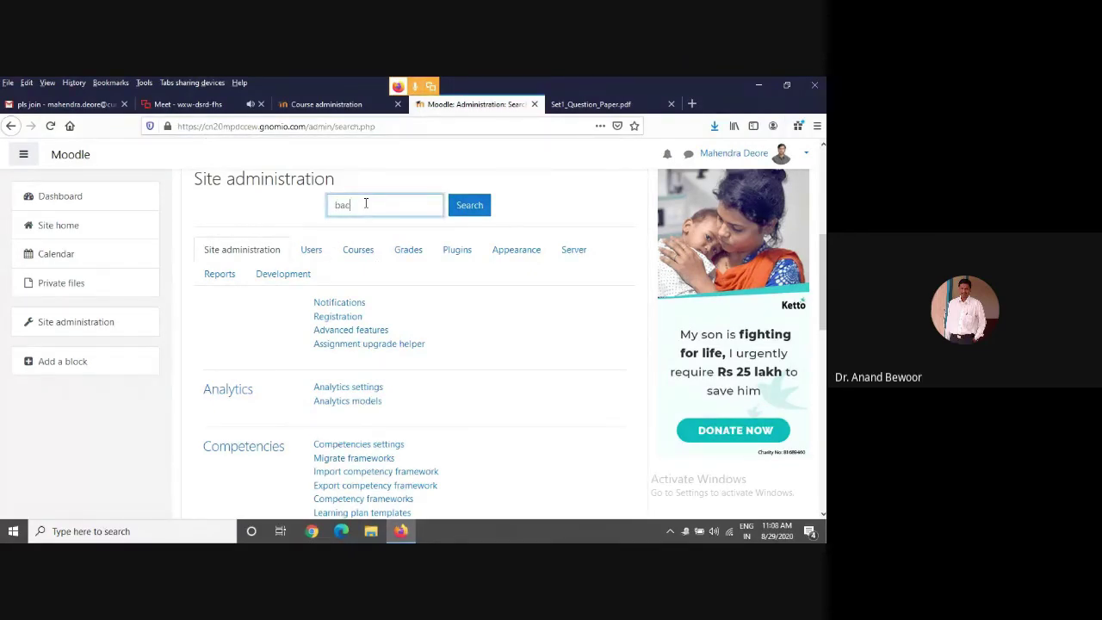
text(kup)
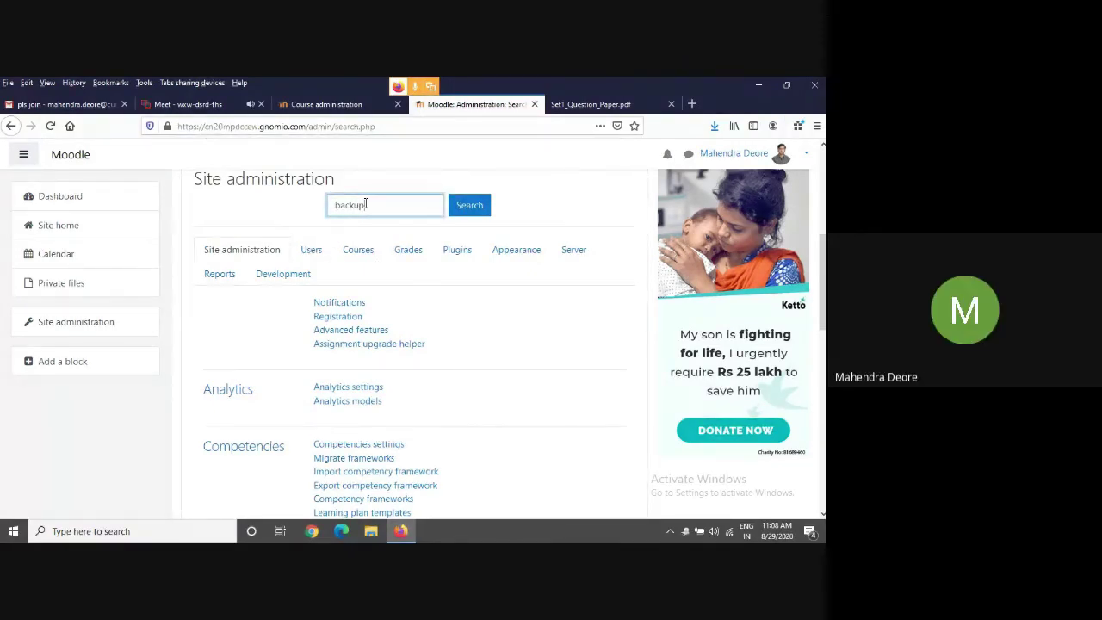
key(Return)
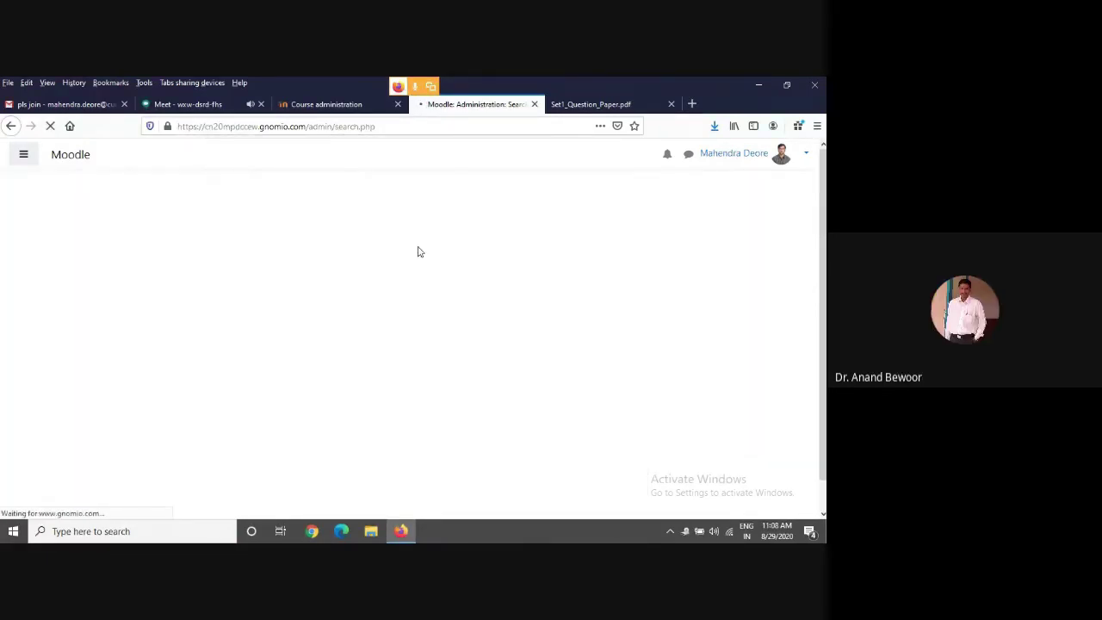
scroll(446, 349, down, 3)
scroll(447, 350, down, 2)
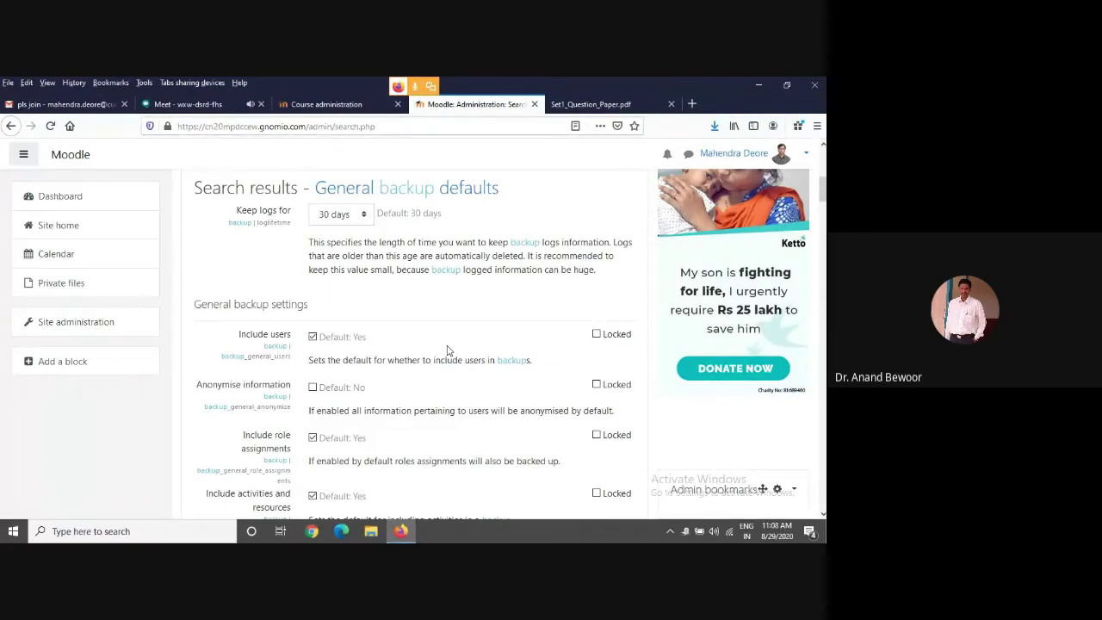
Examine the General backup defaults, from log retention to the options for including users, role assignments, blocks, badges, calendar events and logs.
scroll(447, 351, up, 2)
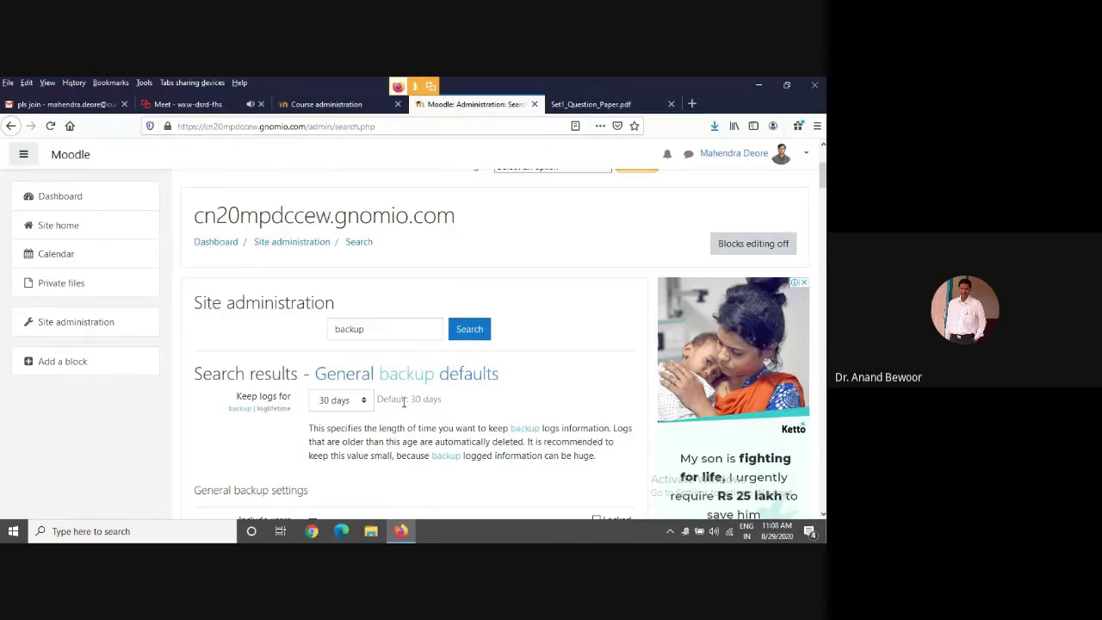
scroll(459, 392, down, 5)
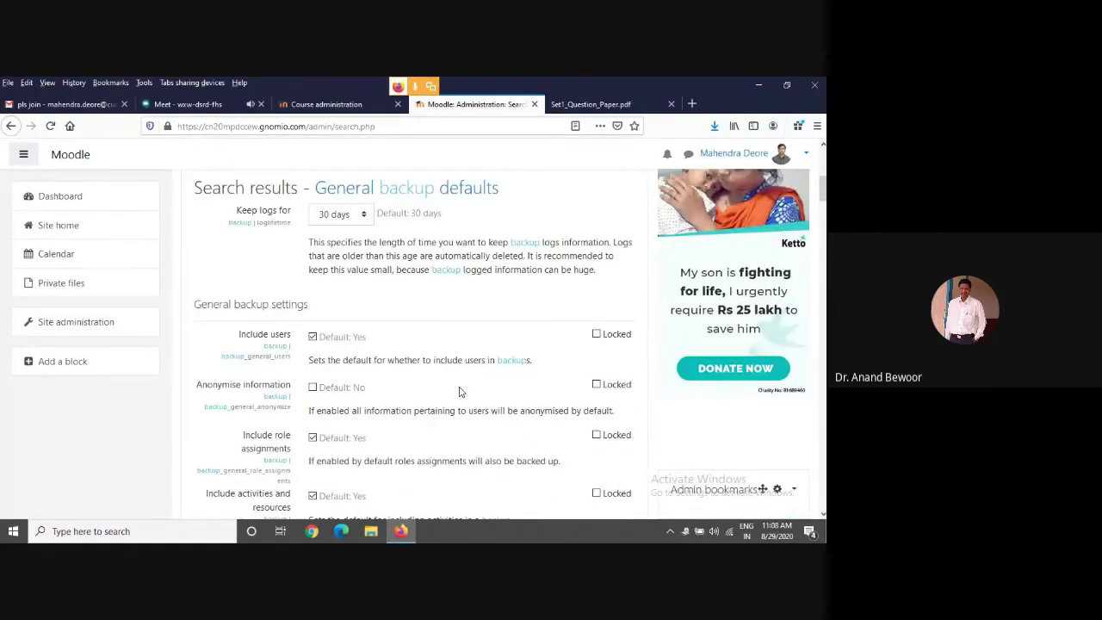
scroll(459, 392, down, 3)
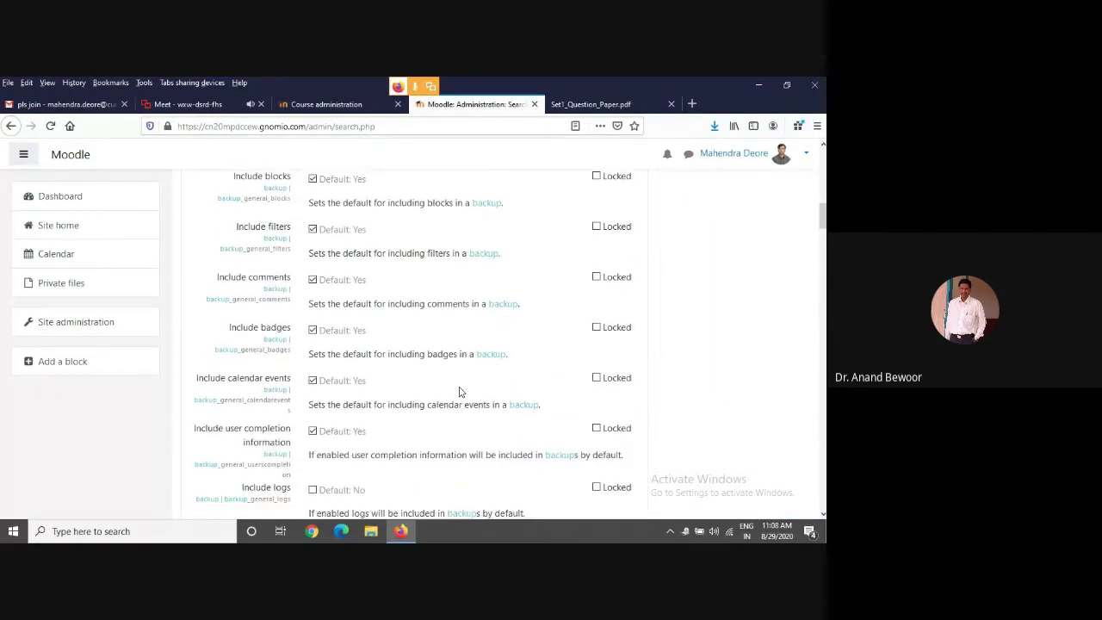
scroll(460, 387, up, 10)
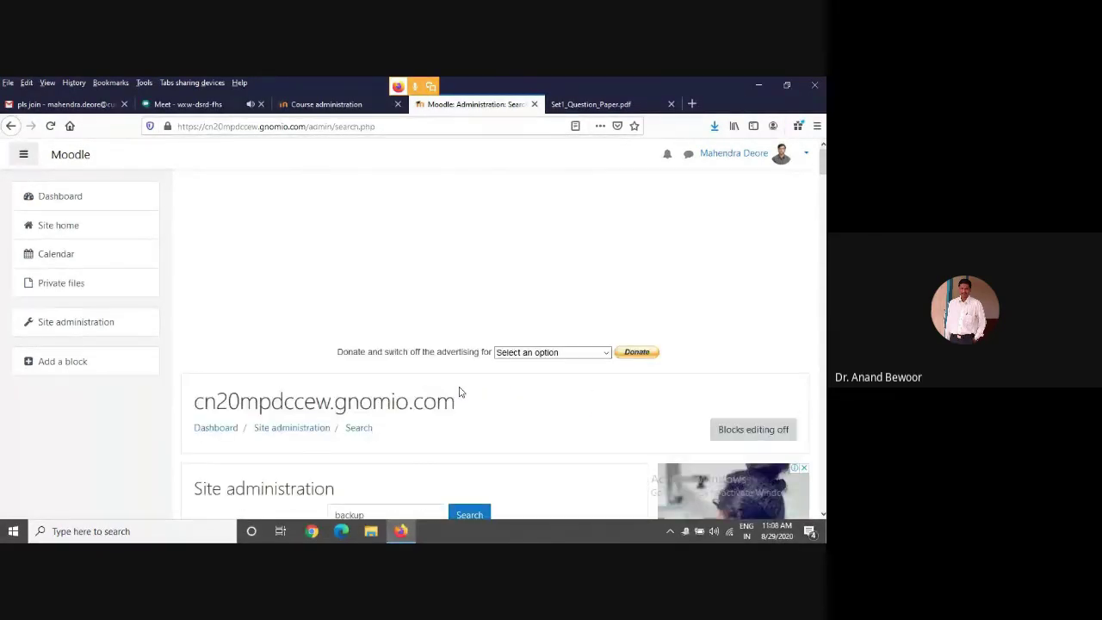
Leave the backup search results and open the COMPUTER NETWORKS course from the available courses on Site home.
click(12, 127)
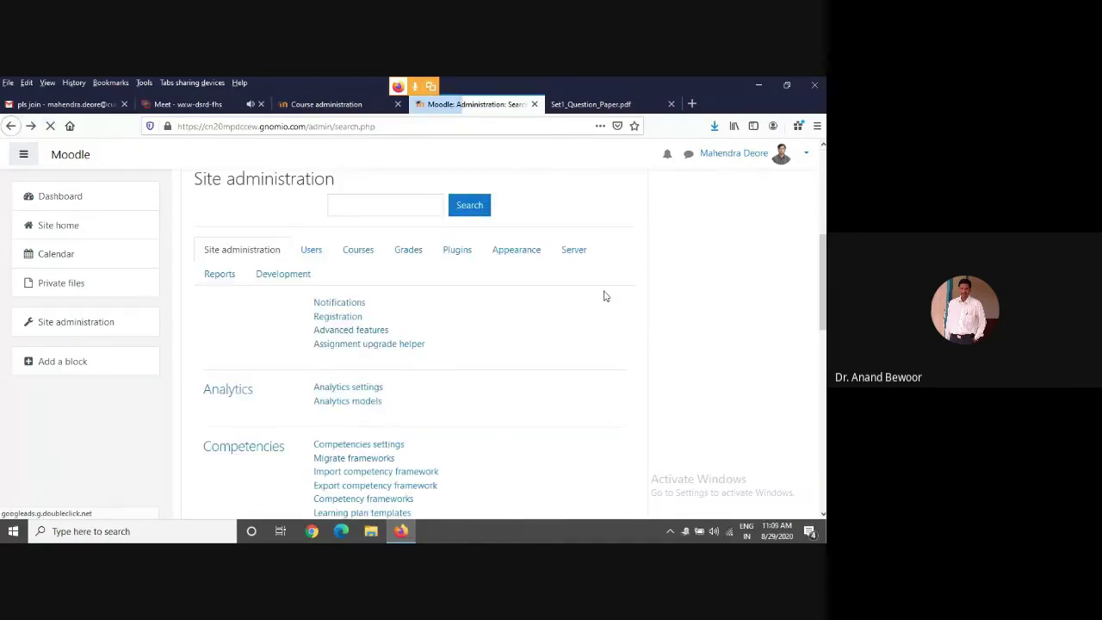
click(72, 228)
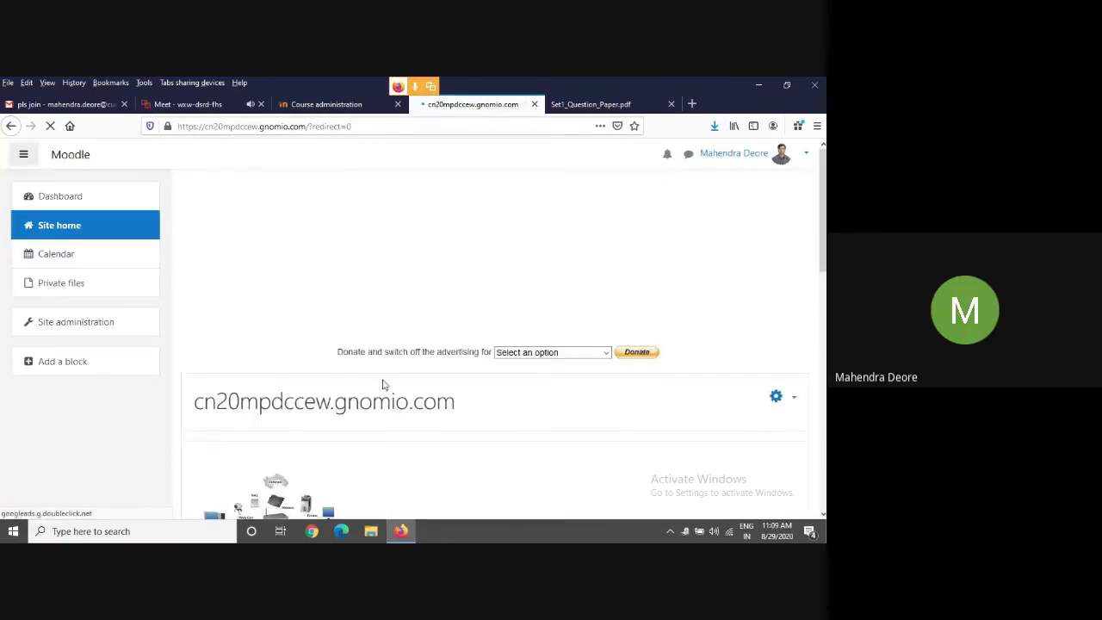
scroll(381, 381, down, 5)
click(304, 454)
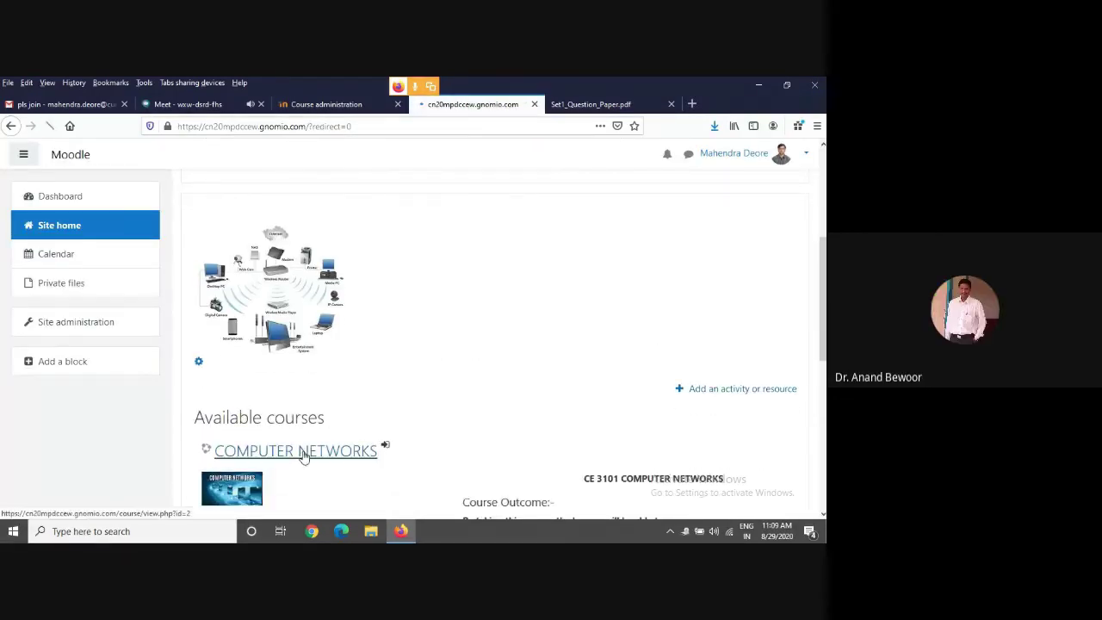
Show the COMPUTER NETWORKS course's management options, including Backup, and open its full Course administration page.
click(795, 204)
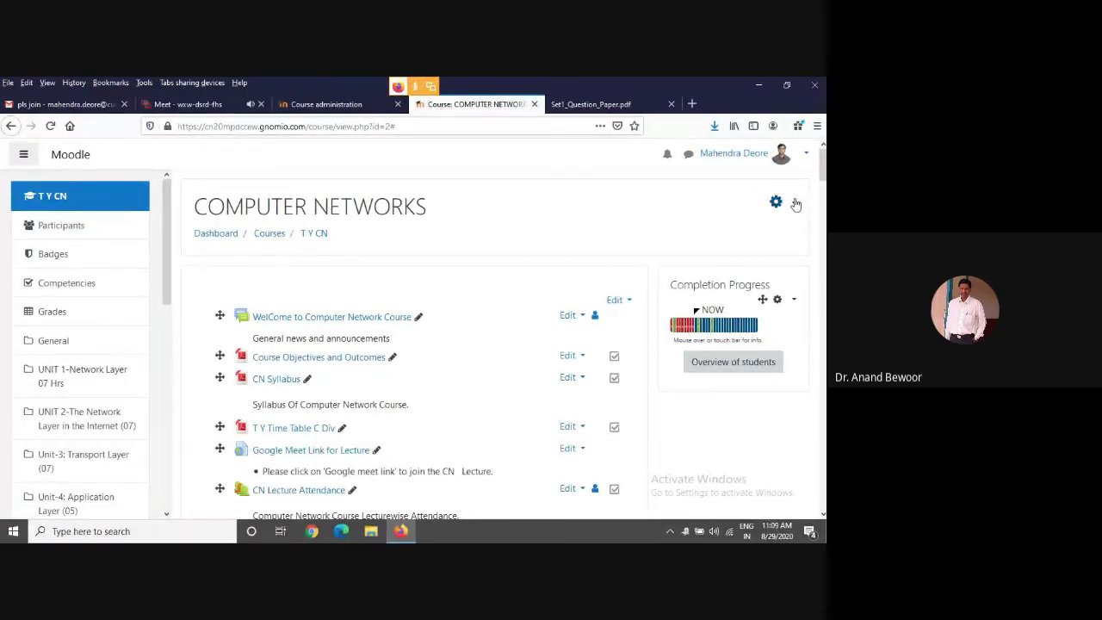
click(792, 204)
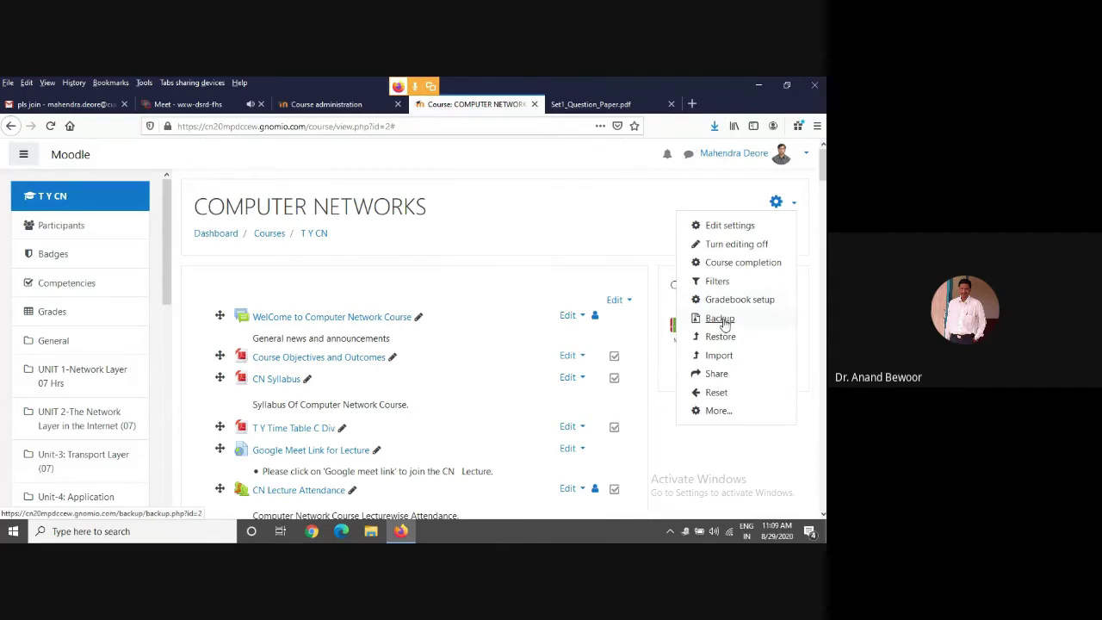
click(719, 412)
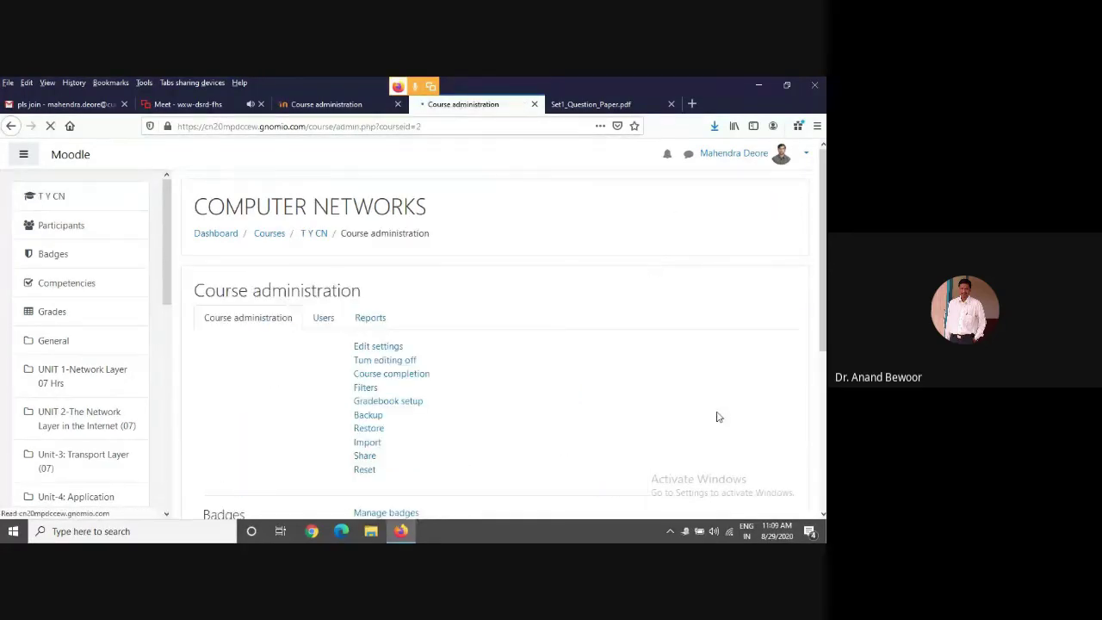
scroll(385, 377, down, 1)
scroll(385, 376, up, 1)
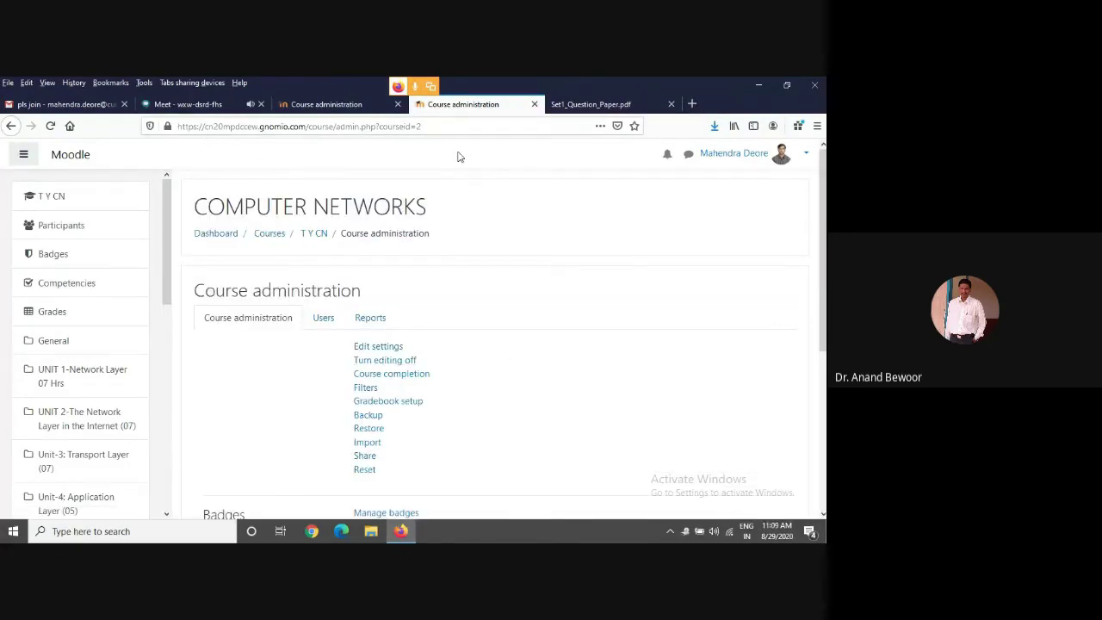
Switch to the Google Meet call and check its chat messages.
click(308, 104)
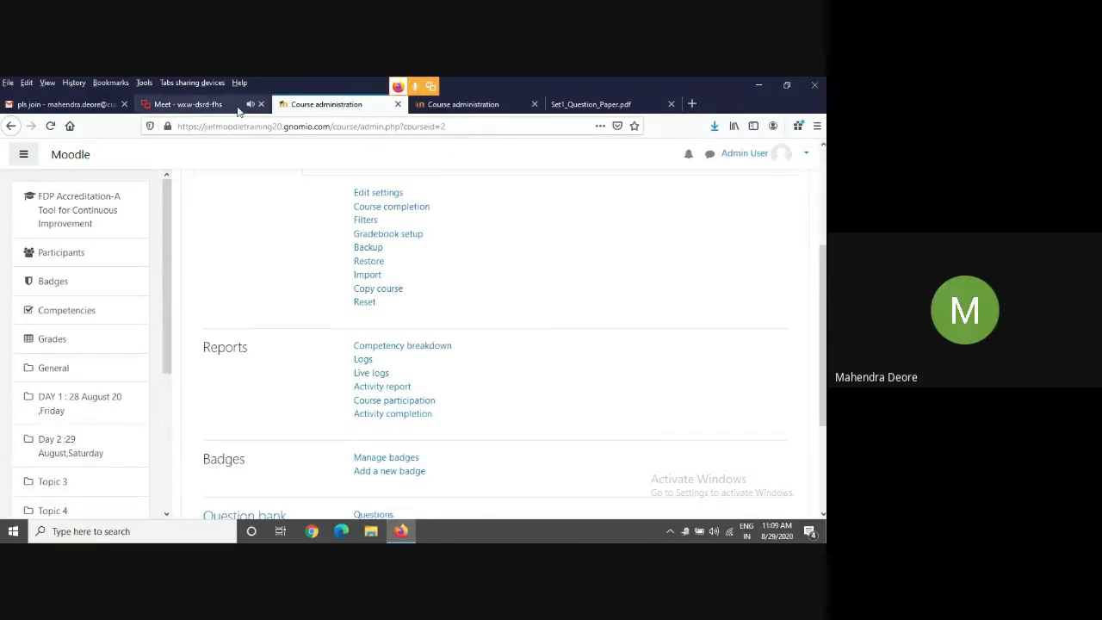
click(201, 105)
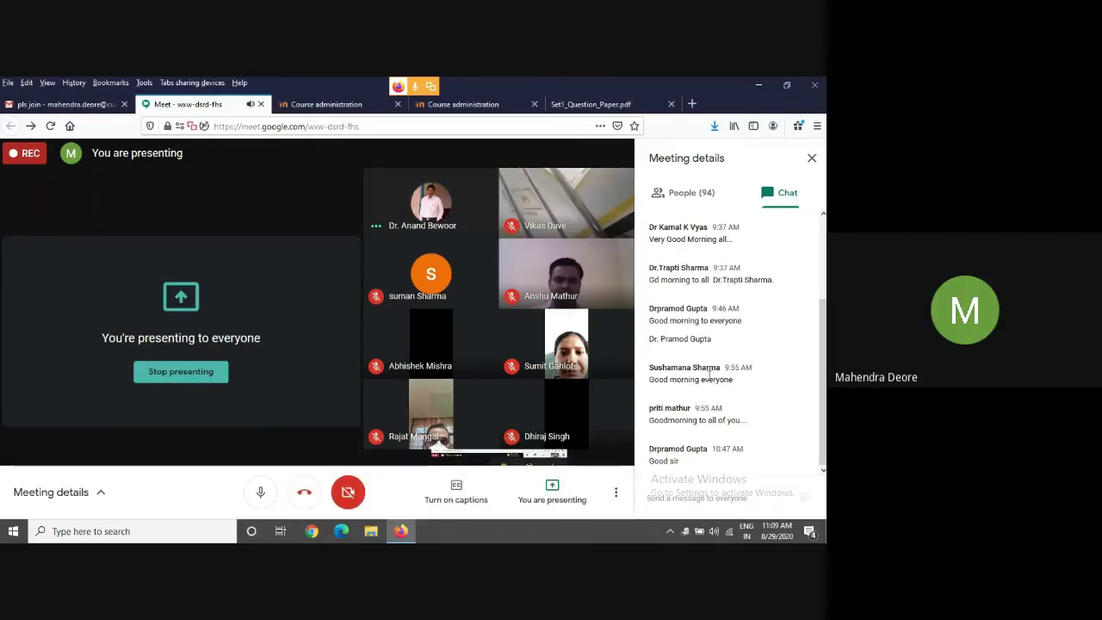
Close Set1_Question_Paper.pdf and return to the Course administration page of the FDP Accreditation course.
click(625, 106)
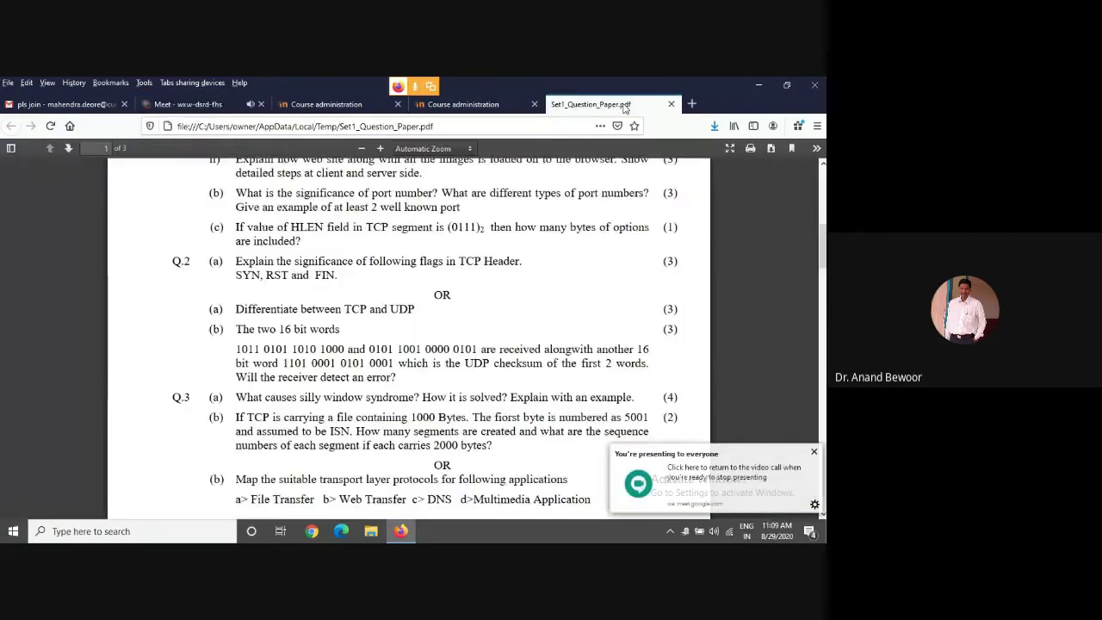
click(670, 104)
click(336, 105)
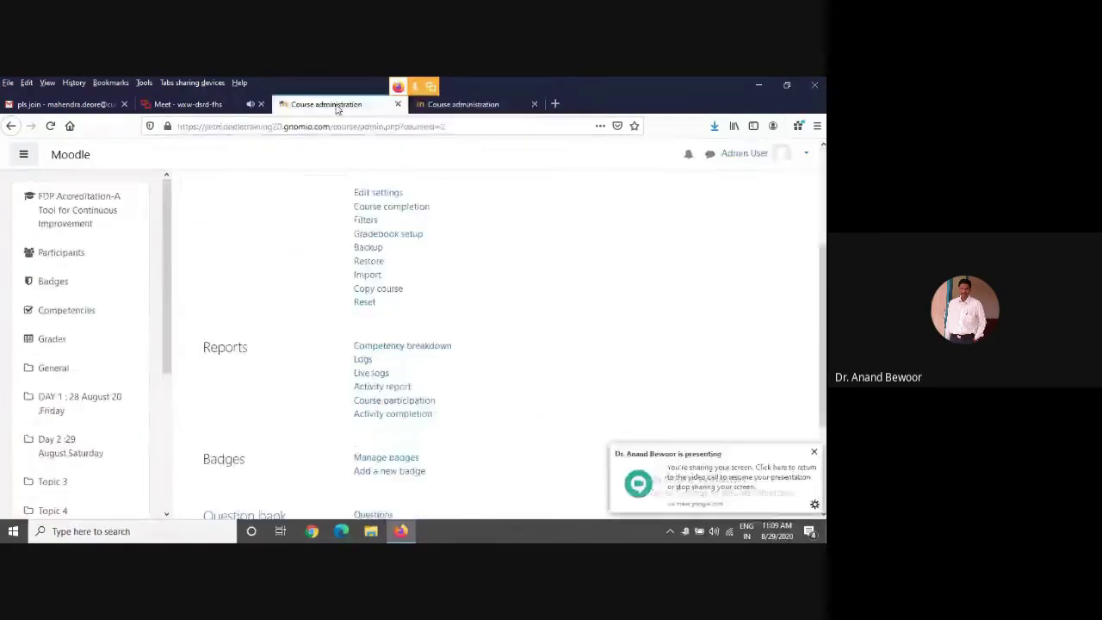